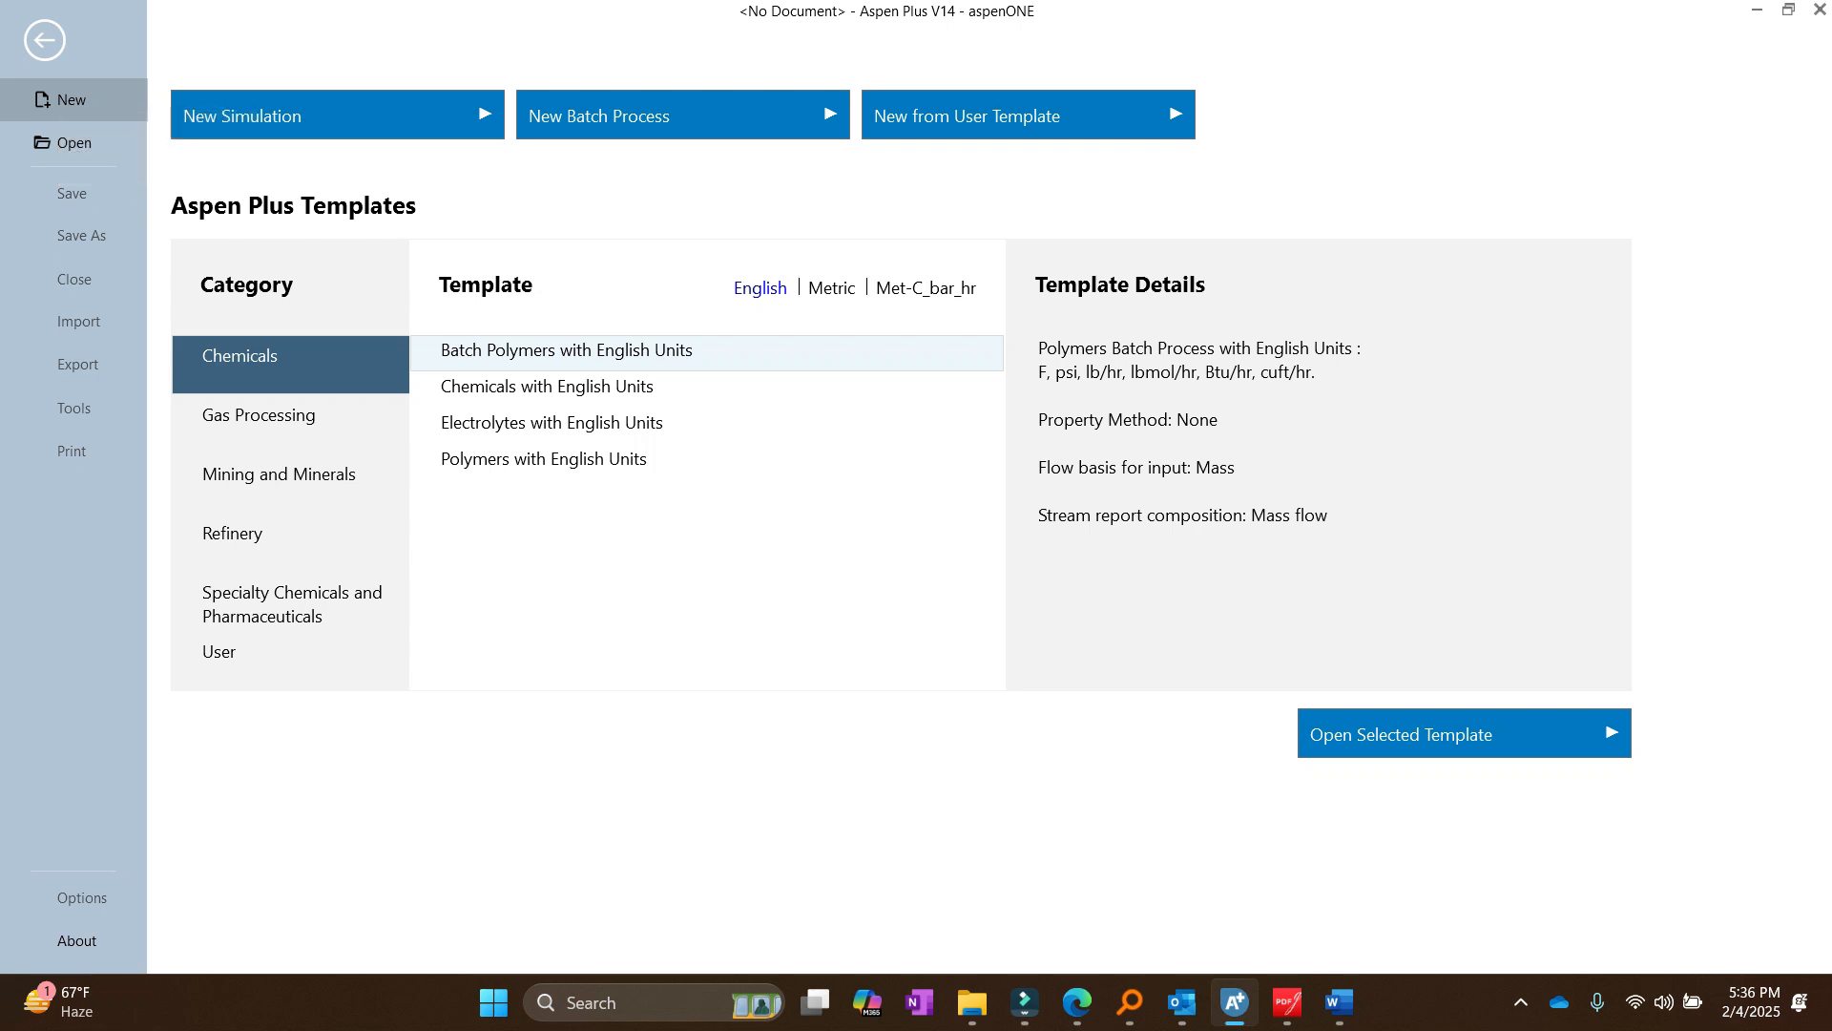
Step: Create a new simulation and open the global specifications for its property methods
{"action": "left_click", "coordinate": [338, 115]}
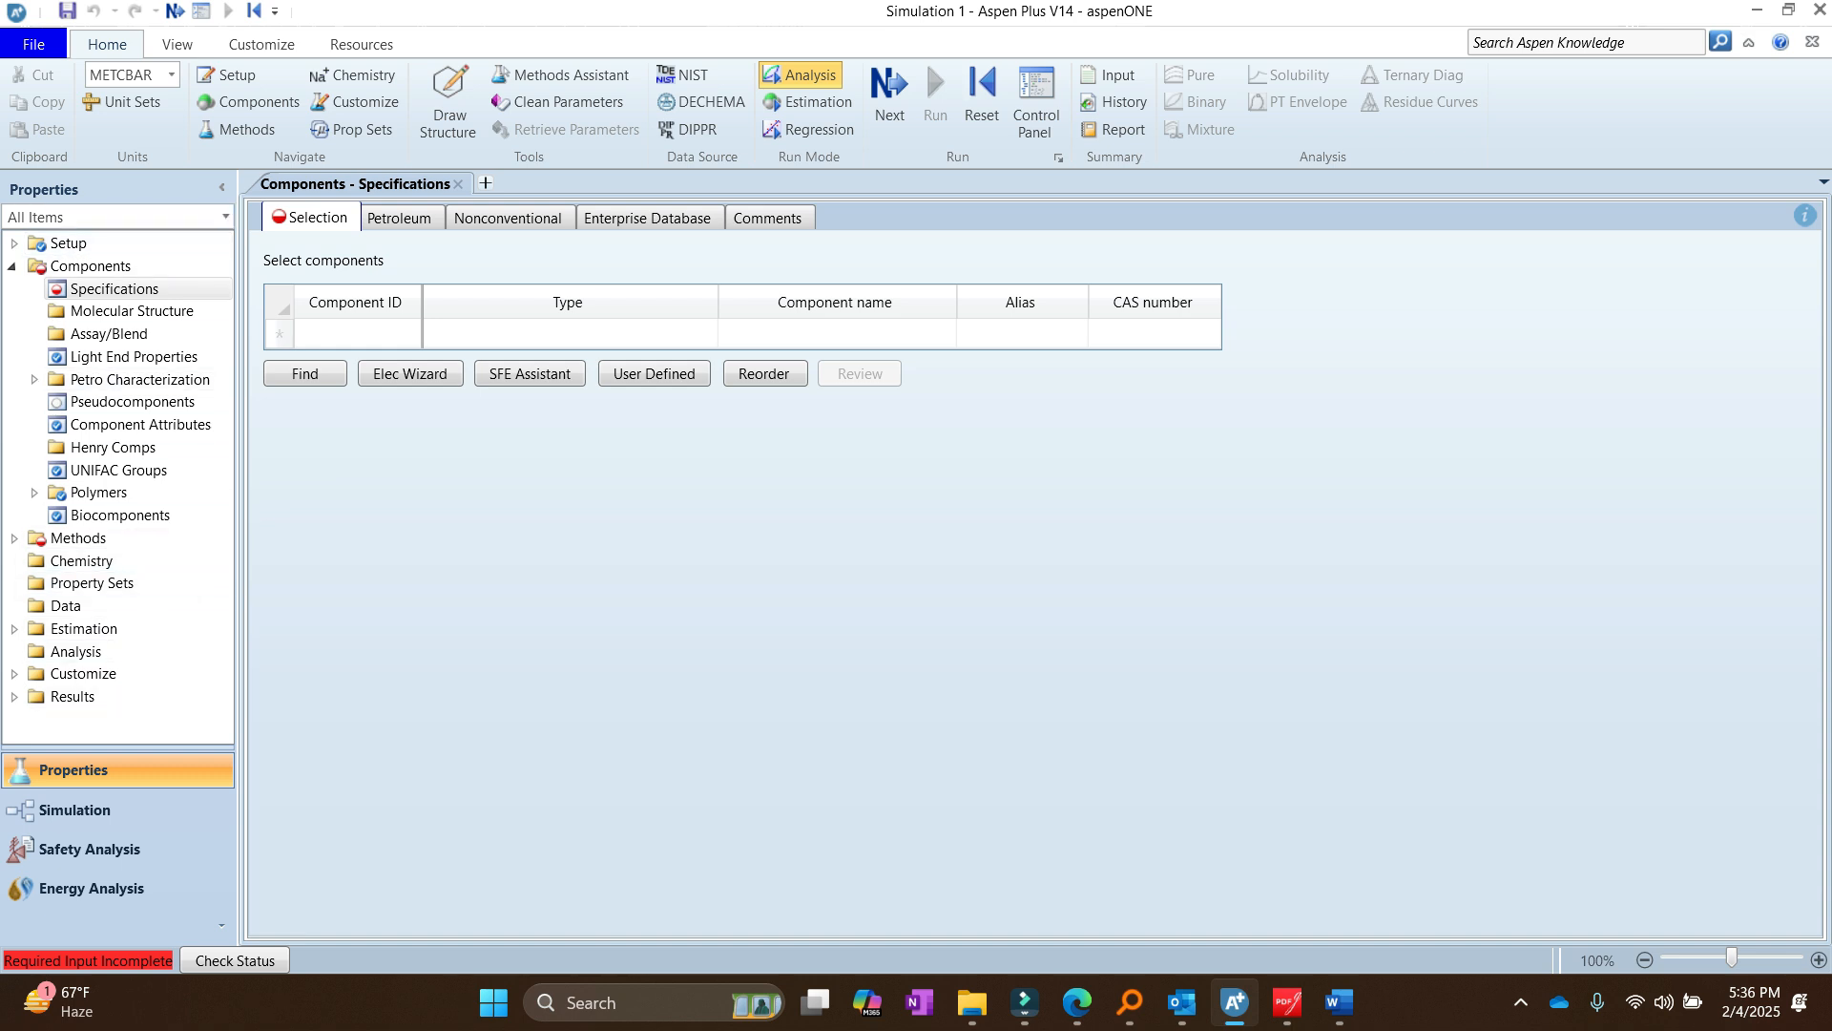
{"action": "left_click", "coordinate": [14, 537]}
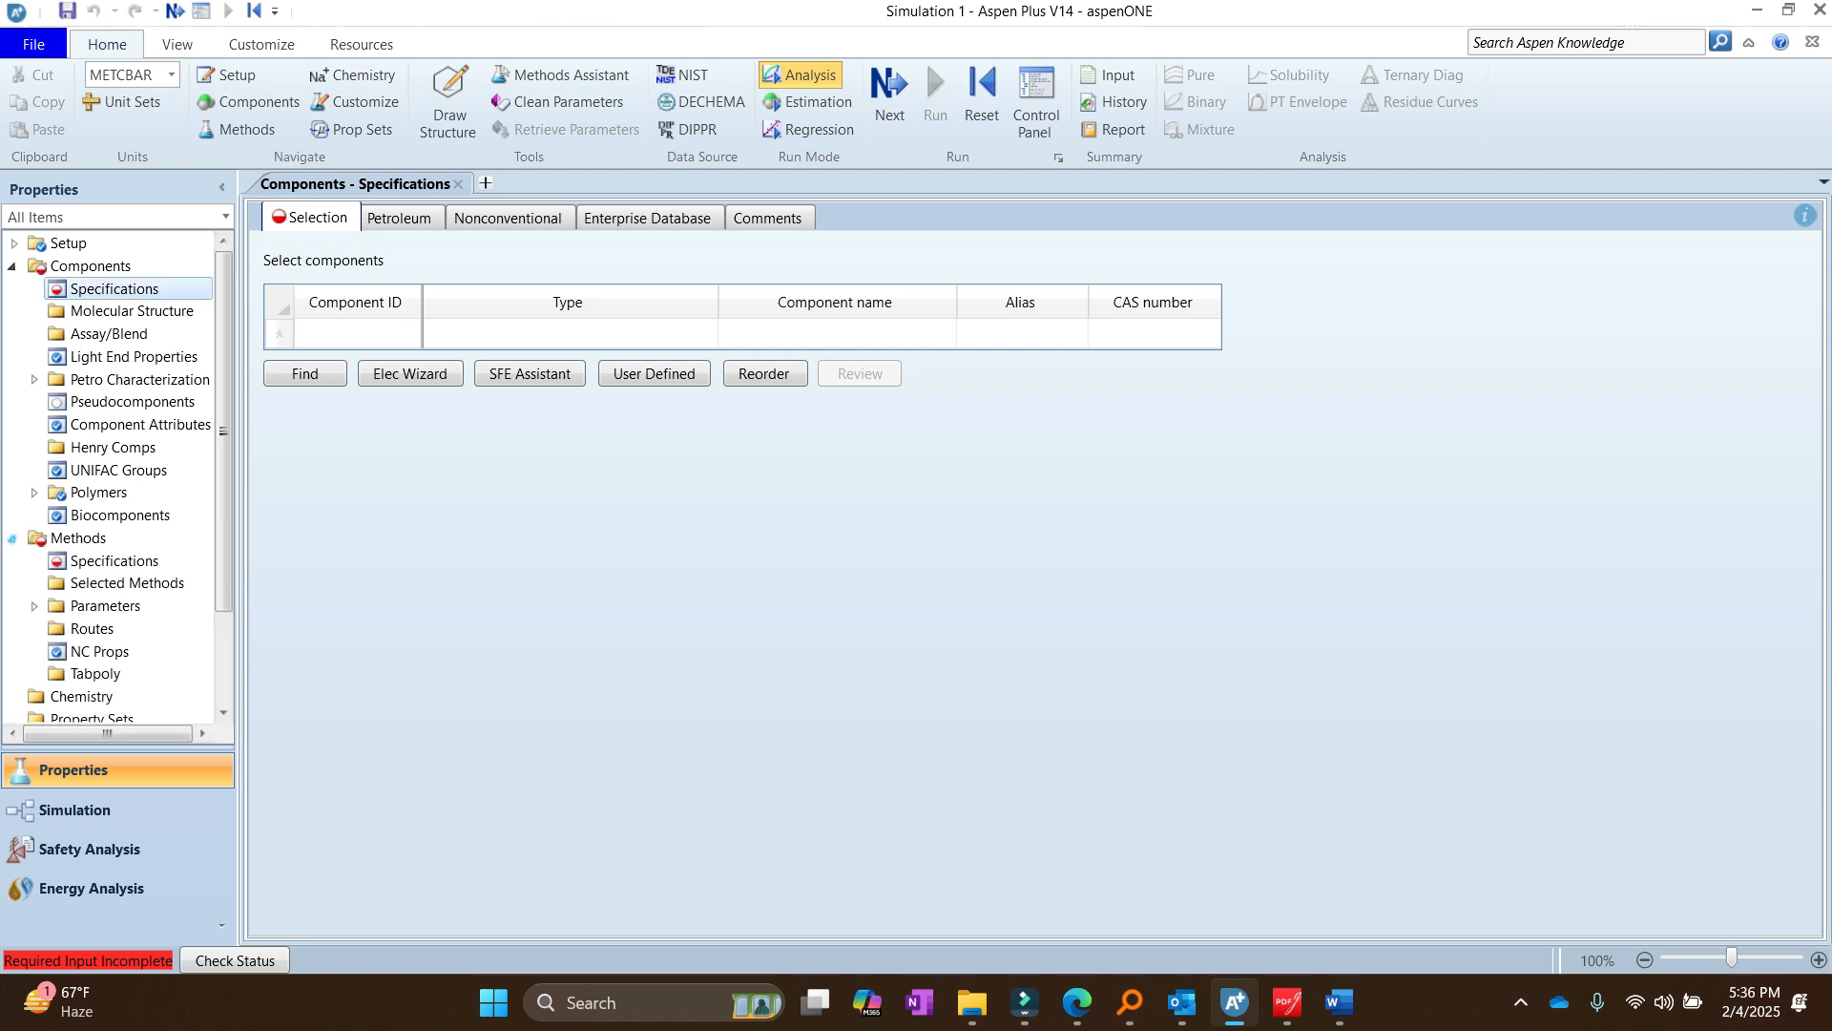
{"action": "left_click", "coordinate": [115, 560]}
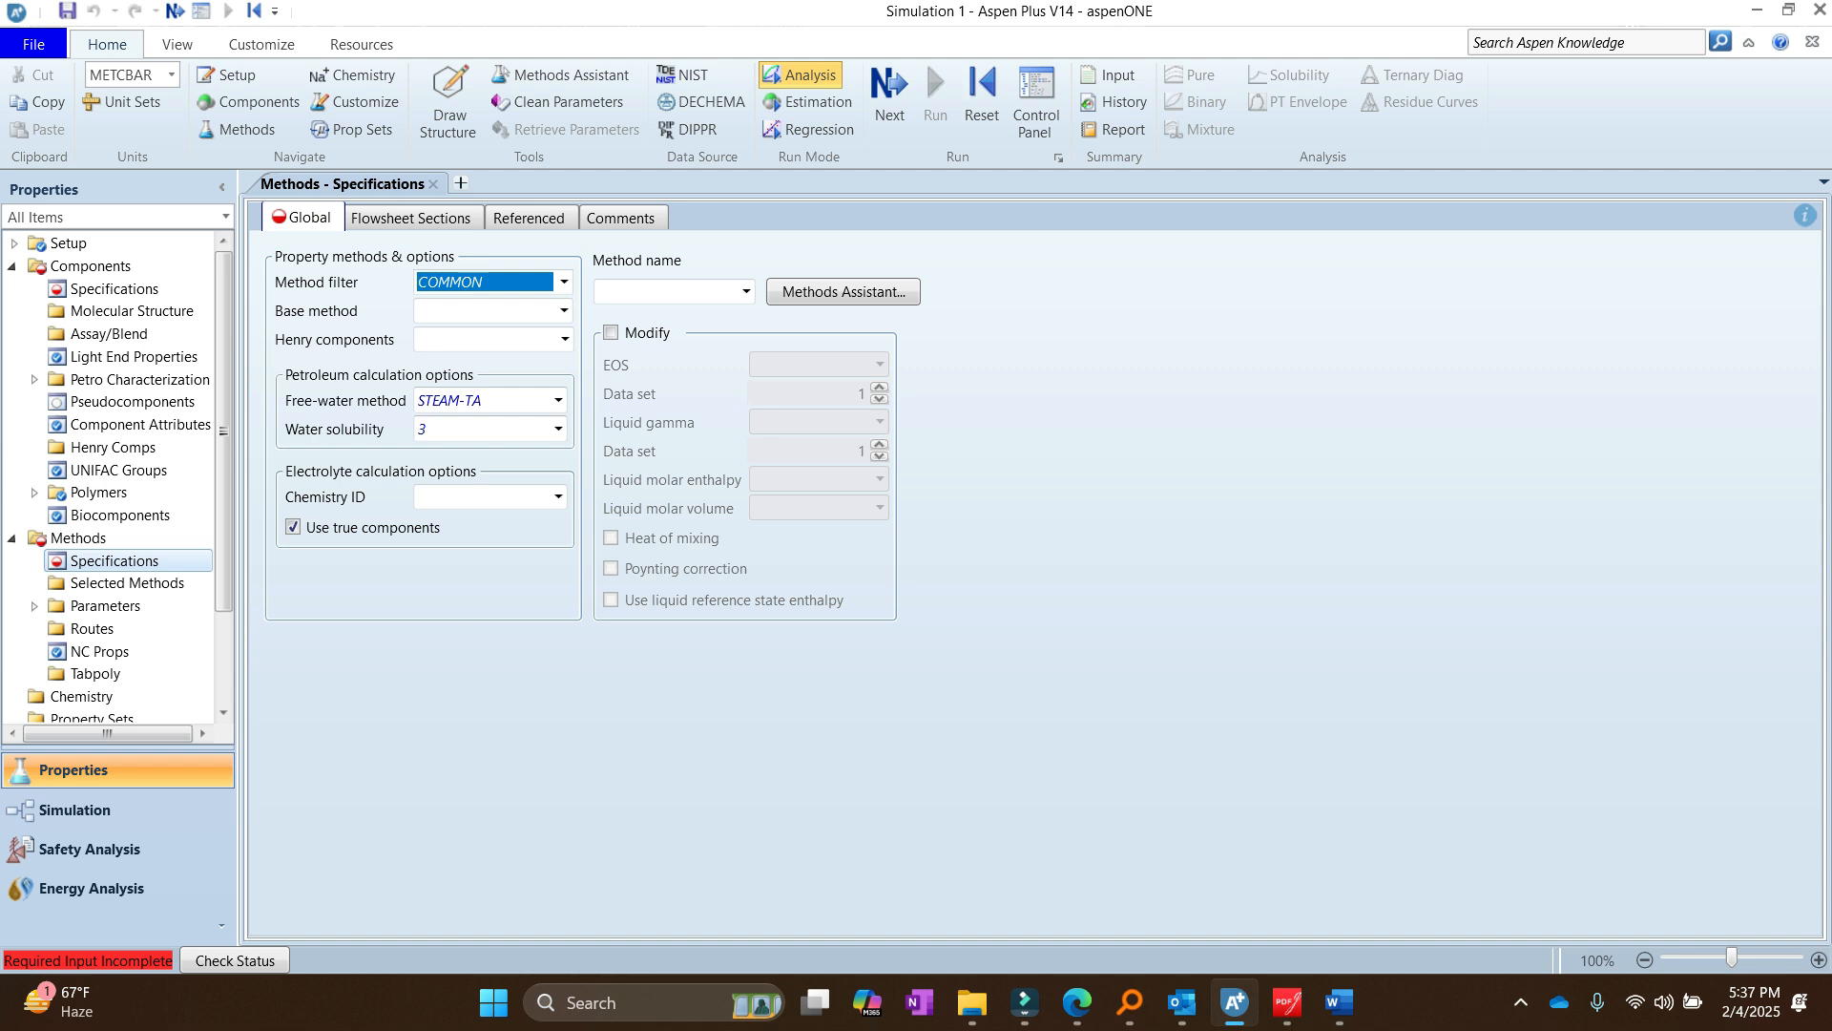
Step: Set the method filter to WATER and list the base methods offered for it
{"action": "left_click", "coordinate": [564, 281]}
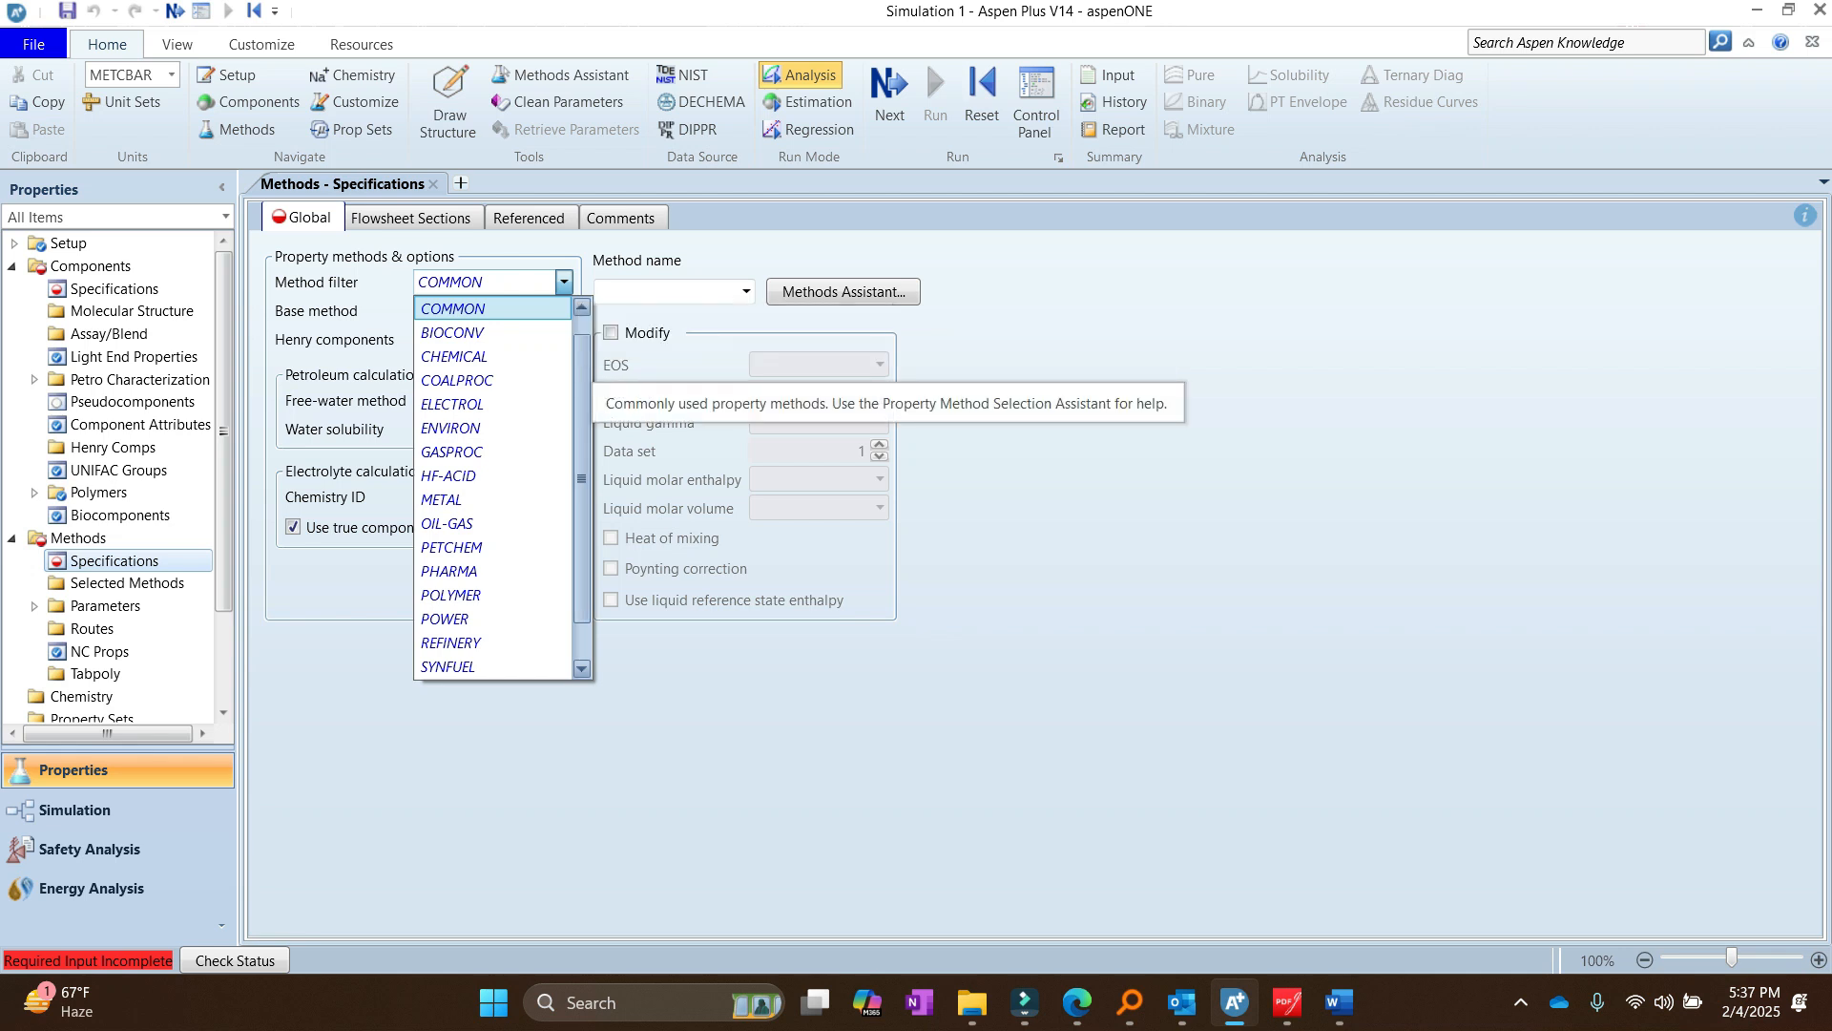
{"action": "scroll", "coordinate": [493, 486], "scroll_direction": "down", "scroll_amount": 1}
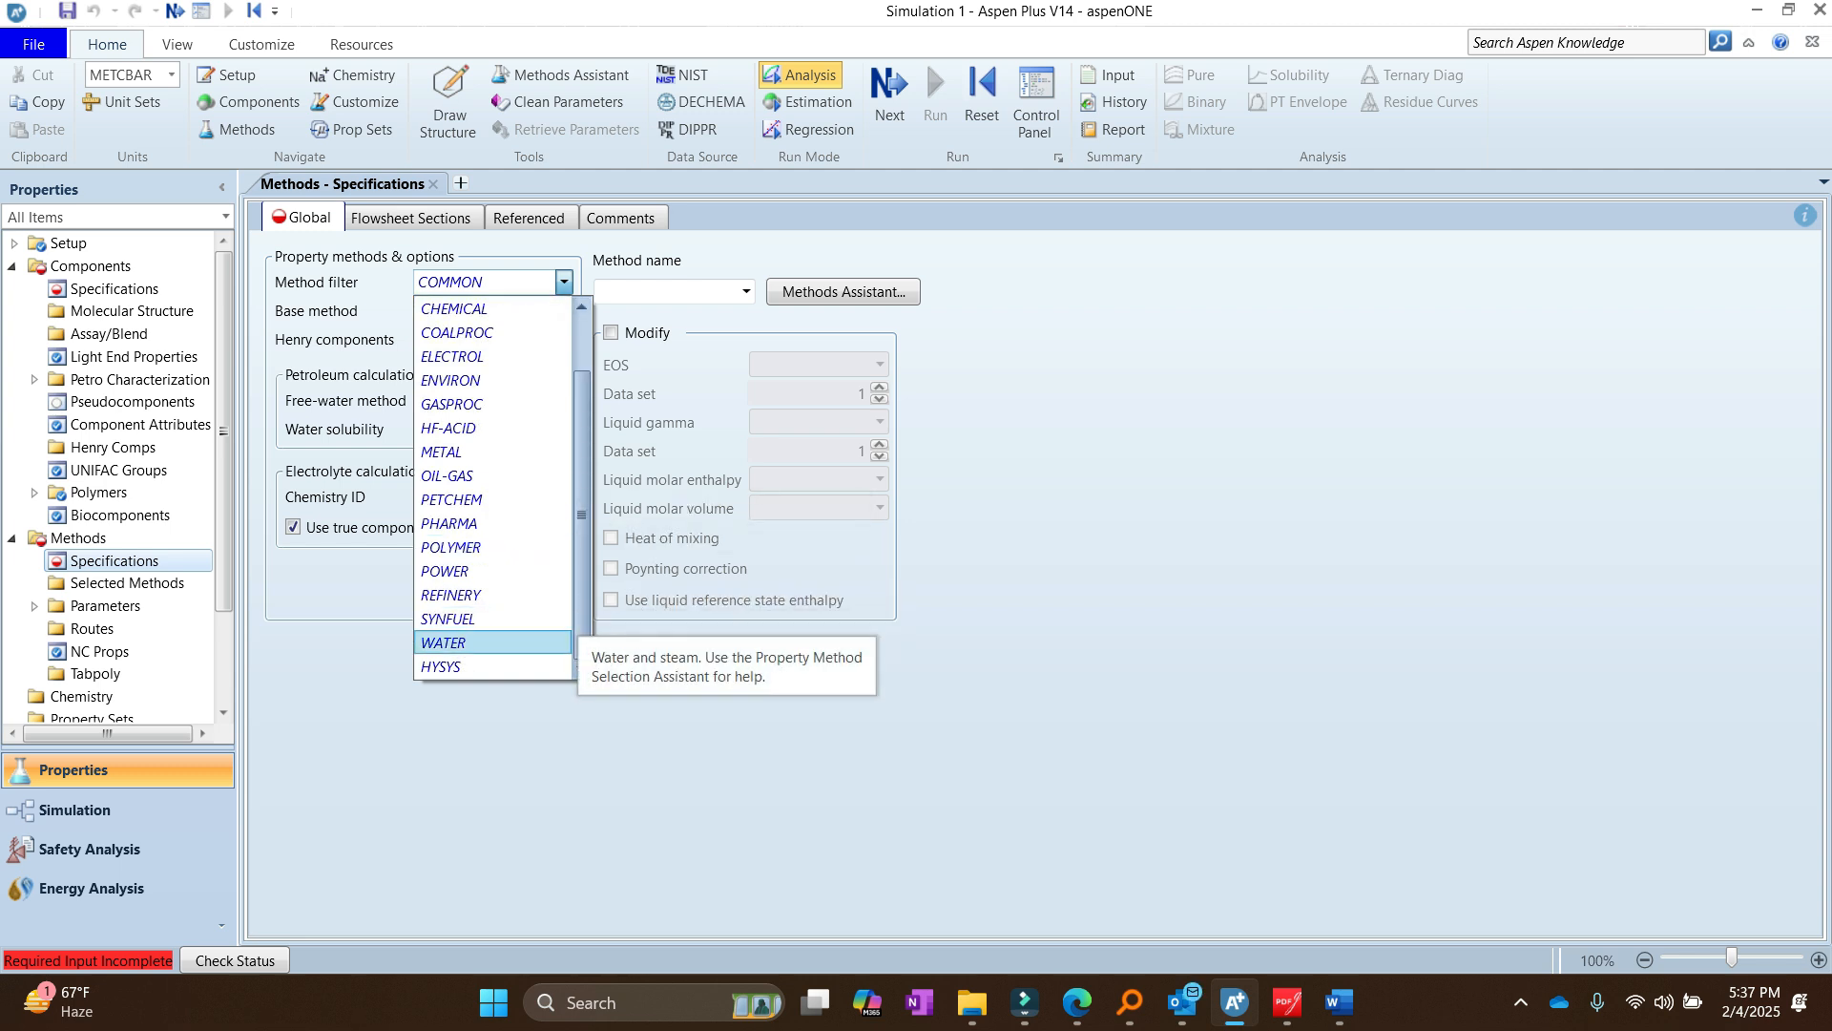
{"action": "left_click", "coordinate": [477, 642]}
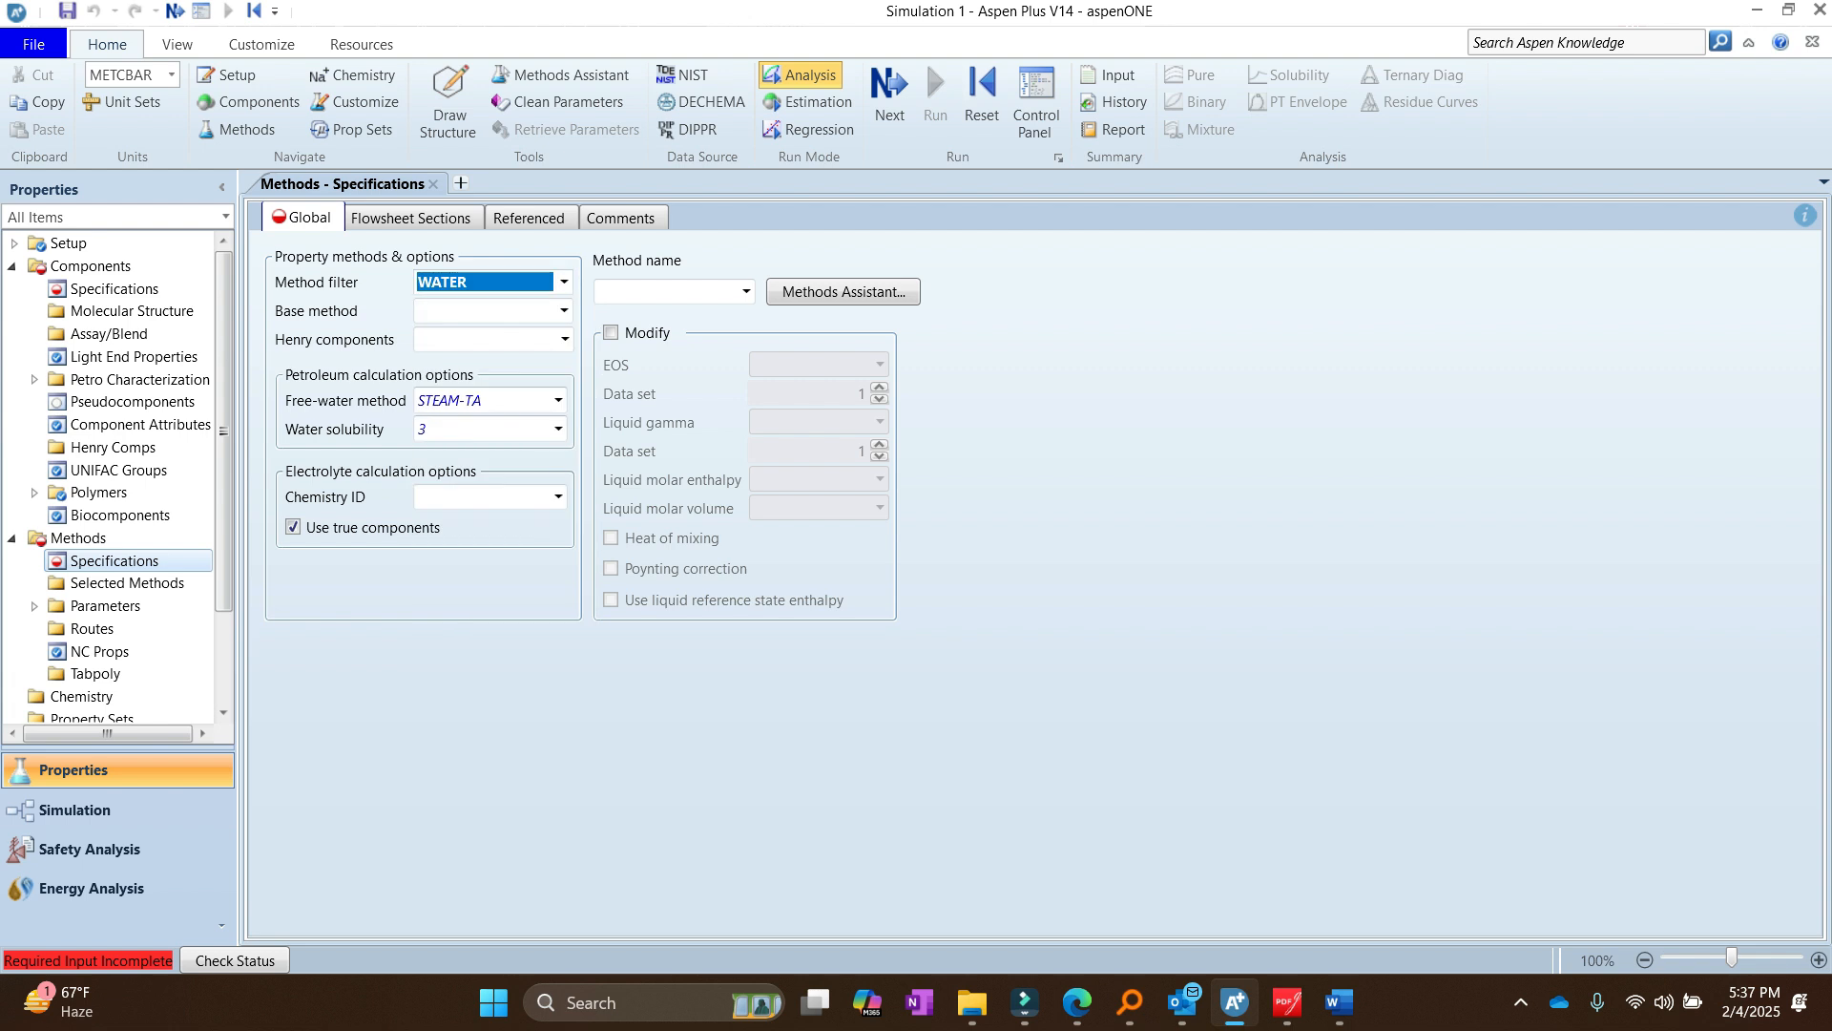
{"action": "left_click", "coordinate": [564, 310]}
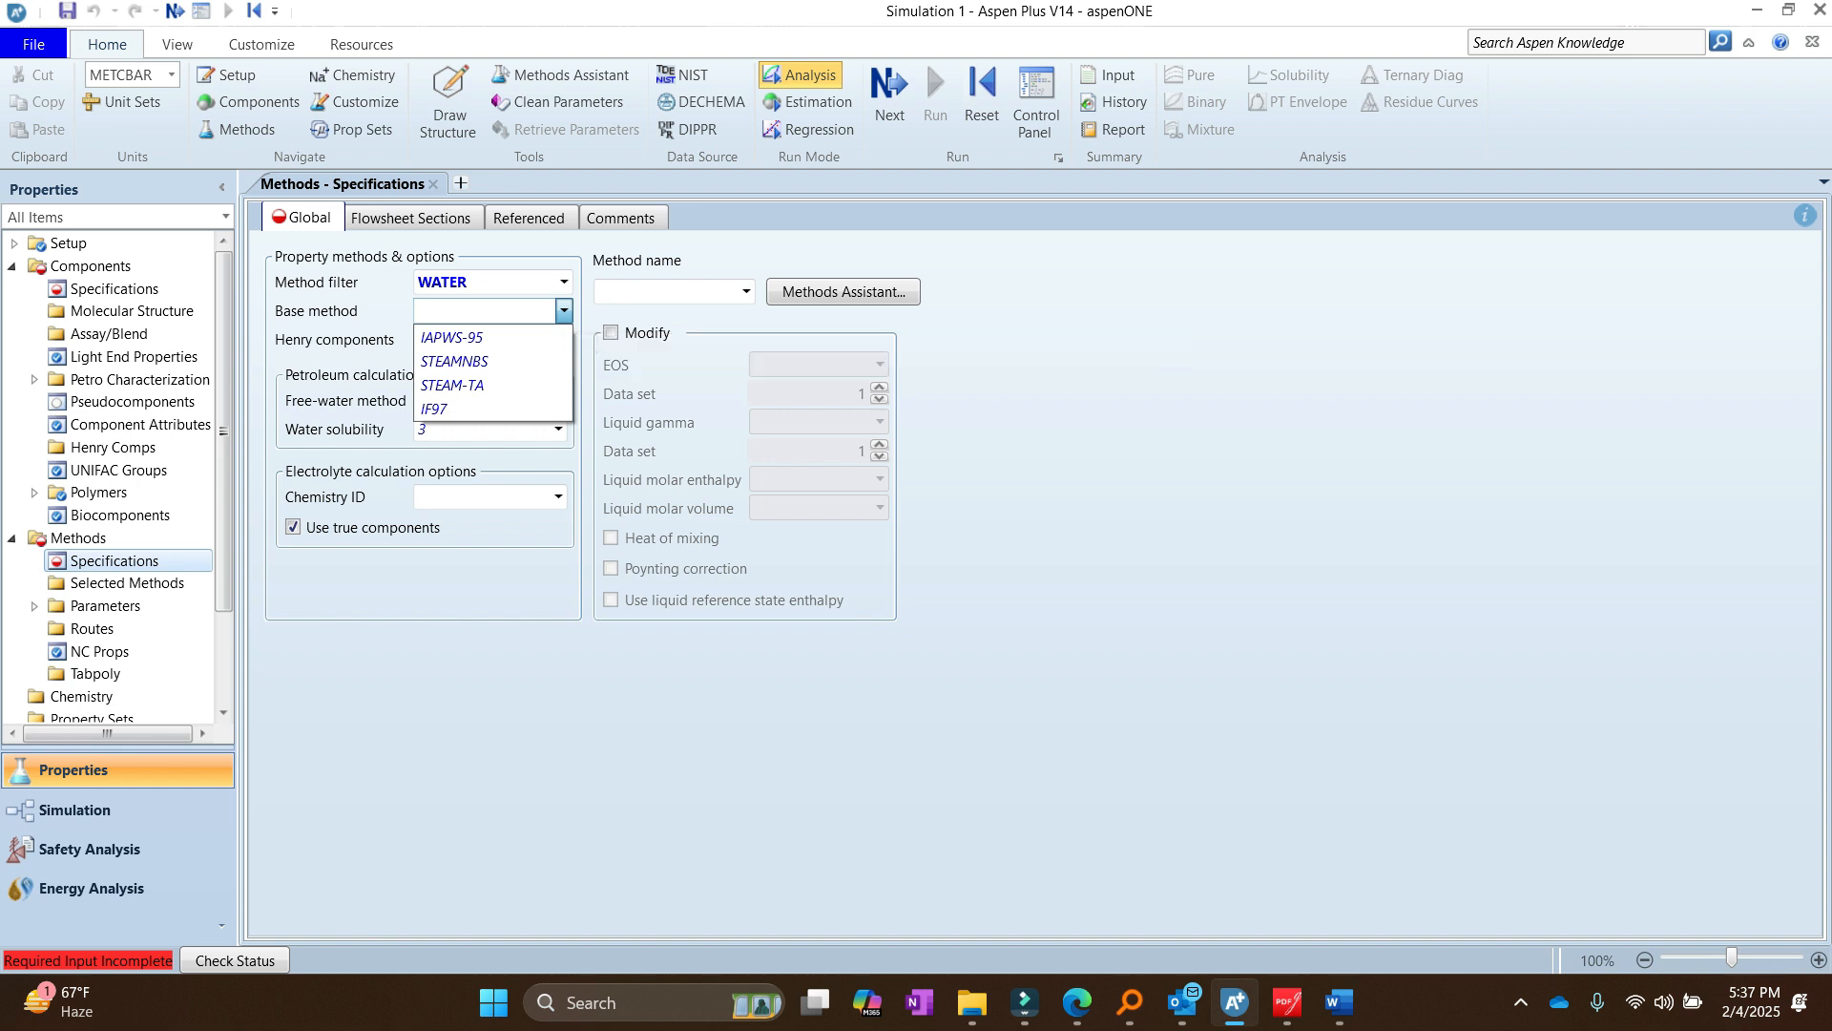
Step: Set the method filter to ELECTROL and list the base methods offered for electrolyte processes
{"action": "left_click", "coordinate": [564, 282]}
{"action": "left_click", "coordinate": [564, 282]}
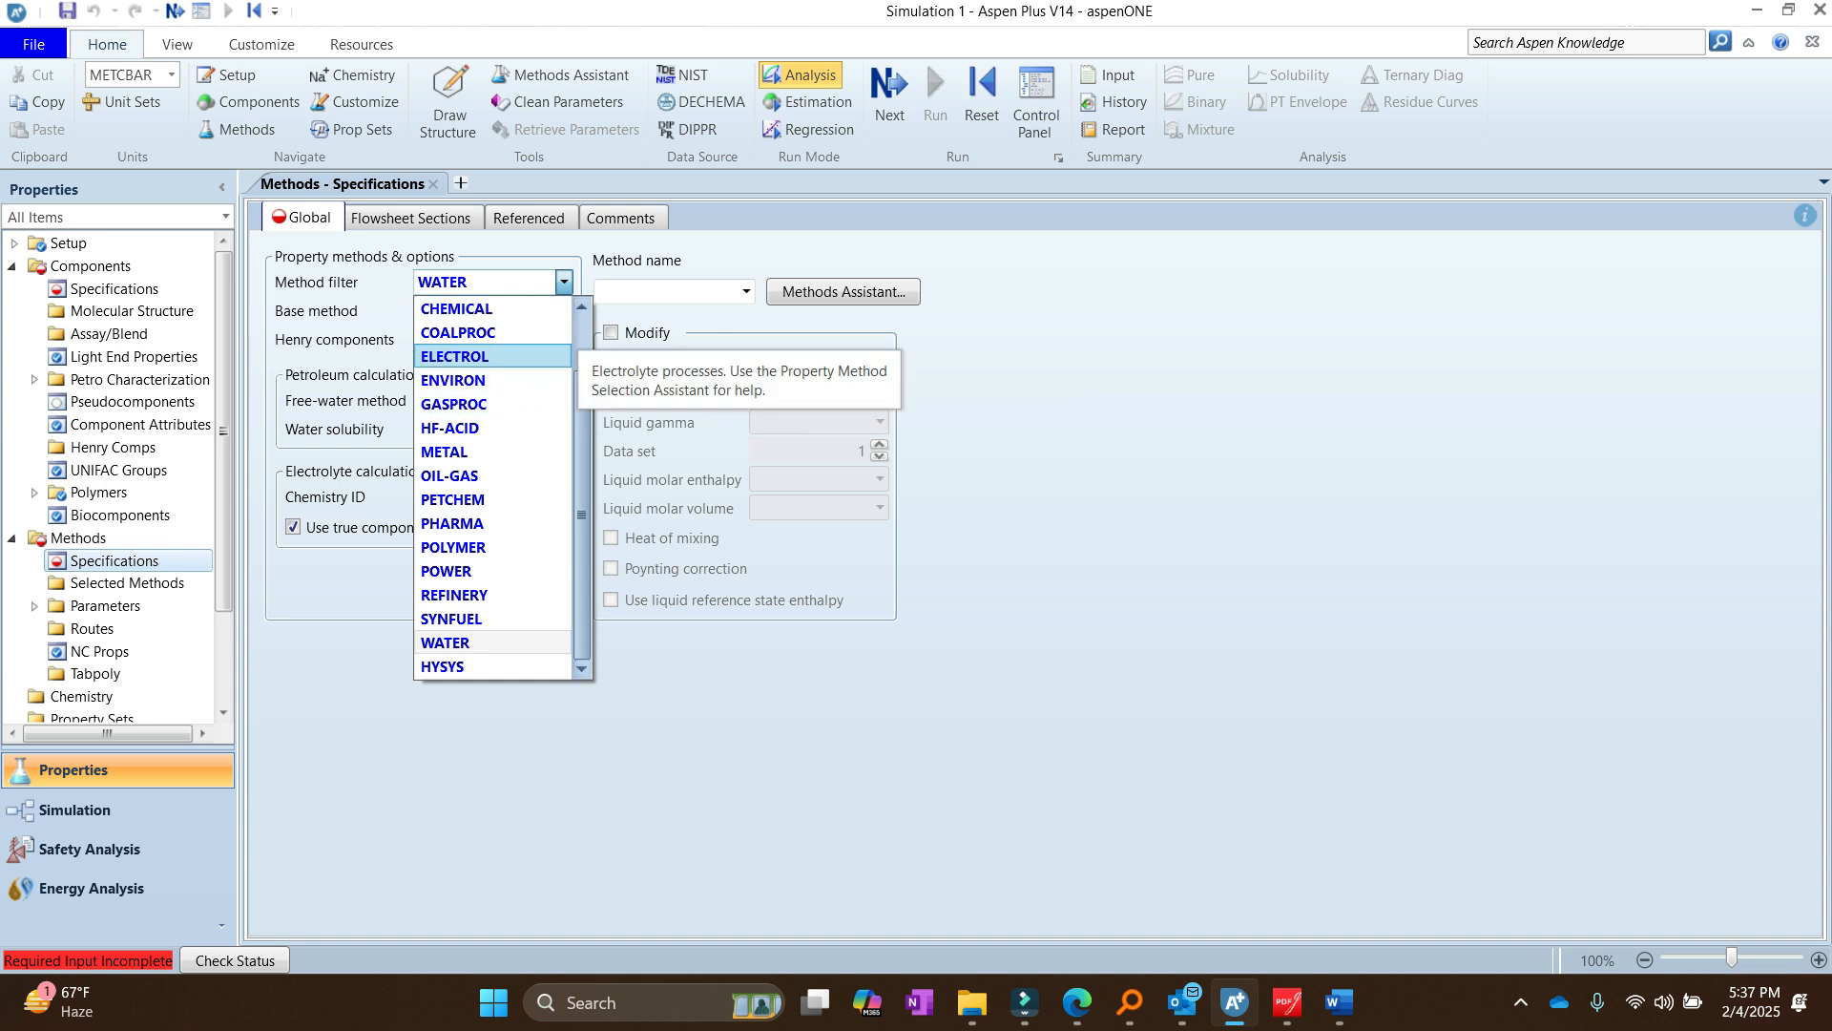
{"action": "left_click", "coordinate": [467, 356]}
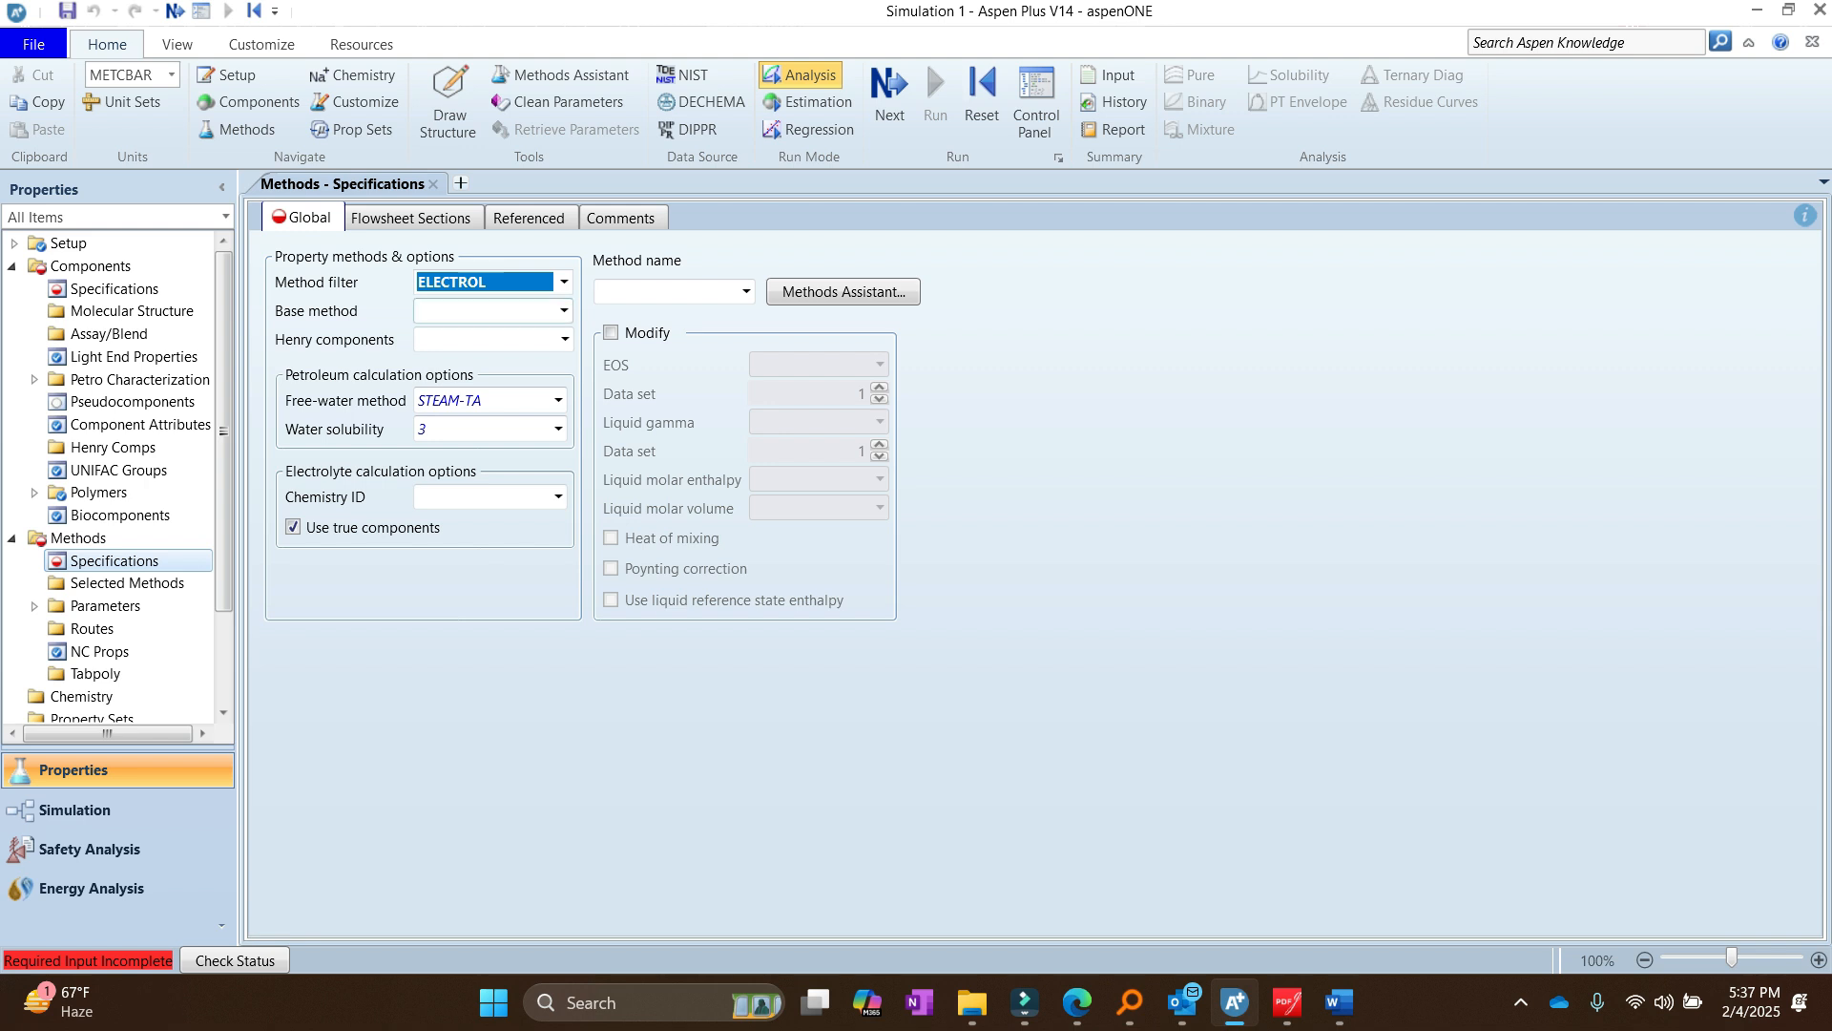
{"action": "left_click", "coordinate": [564, 310]}
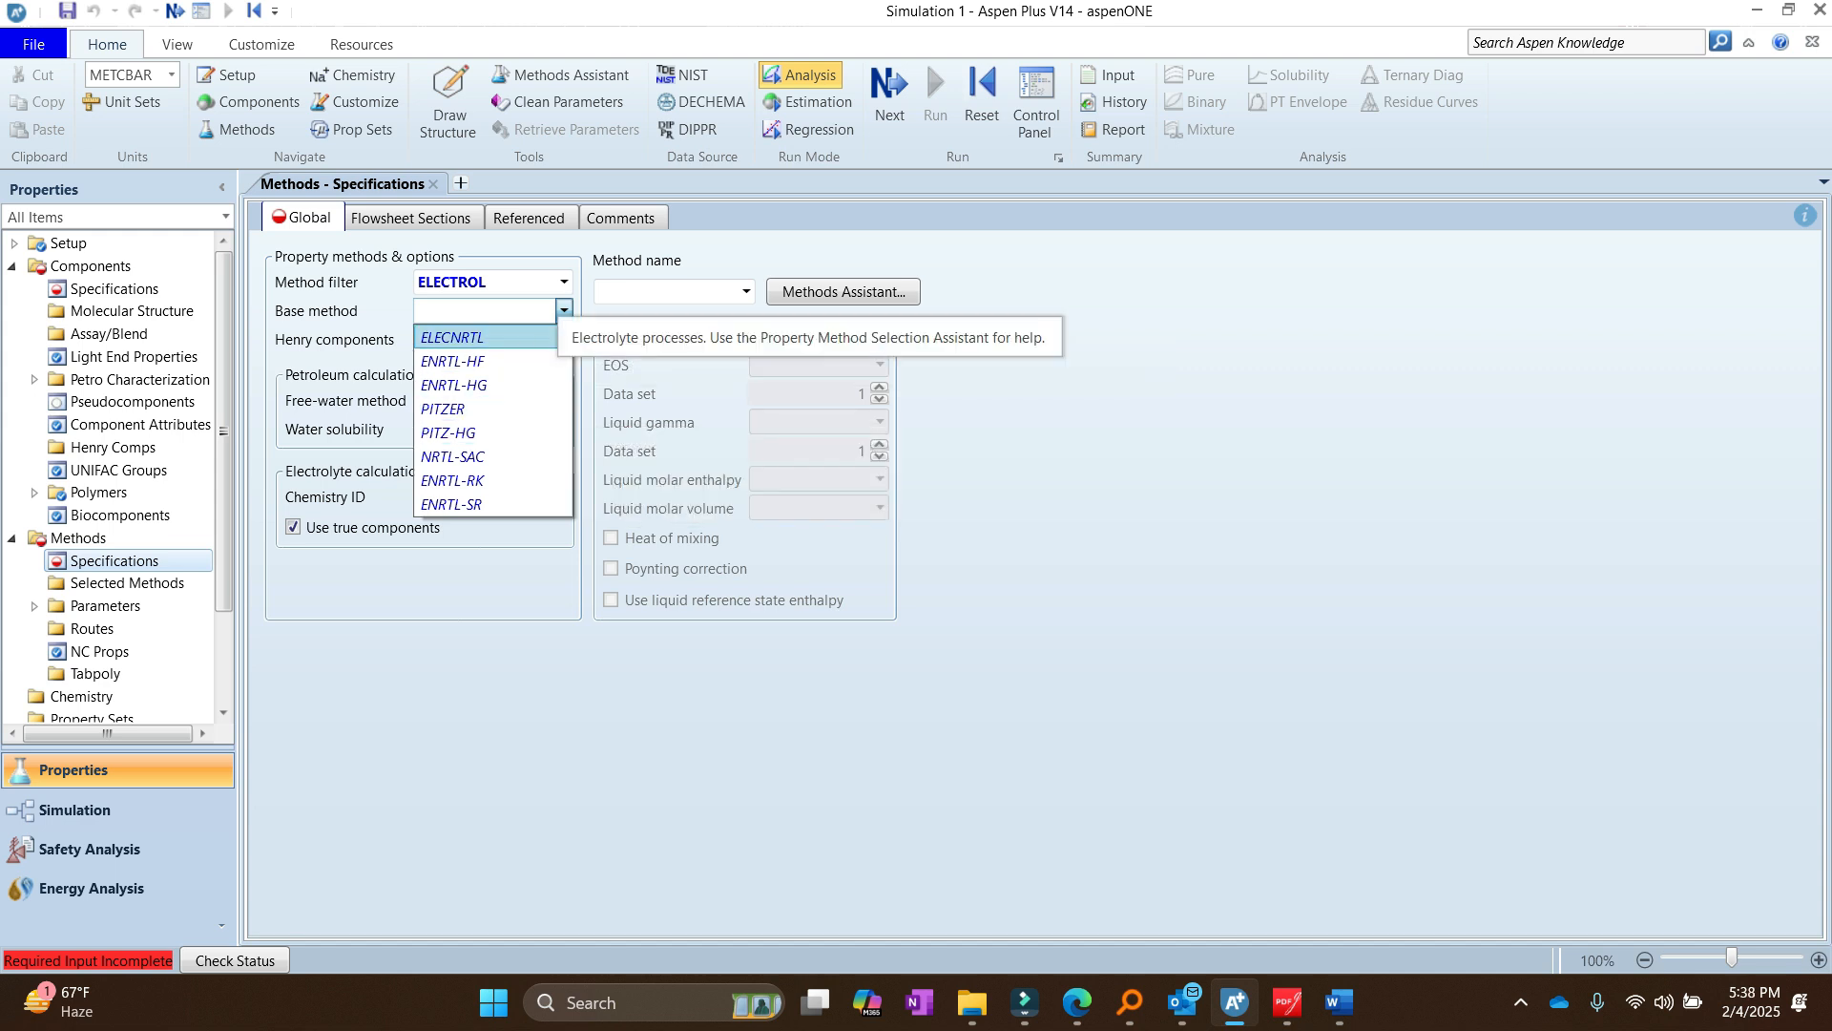
{"action": "left_click", "coordinate": [564, 311]}
Step: Set the method filter to ALL and check the base method choices
{"action": "left_click", "coordinate": [564, 283]}
{"action": "left_click", "coordinate": [564, 283]}
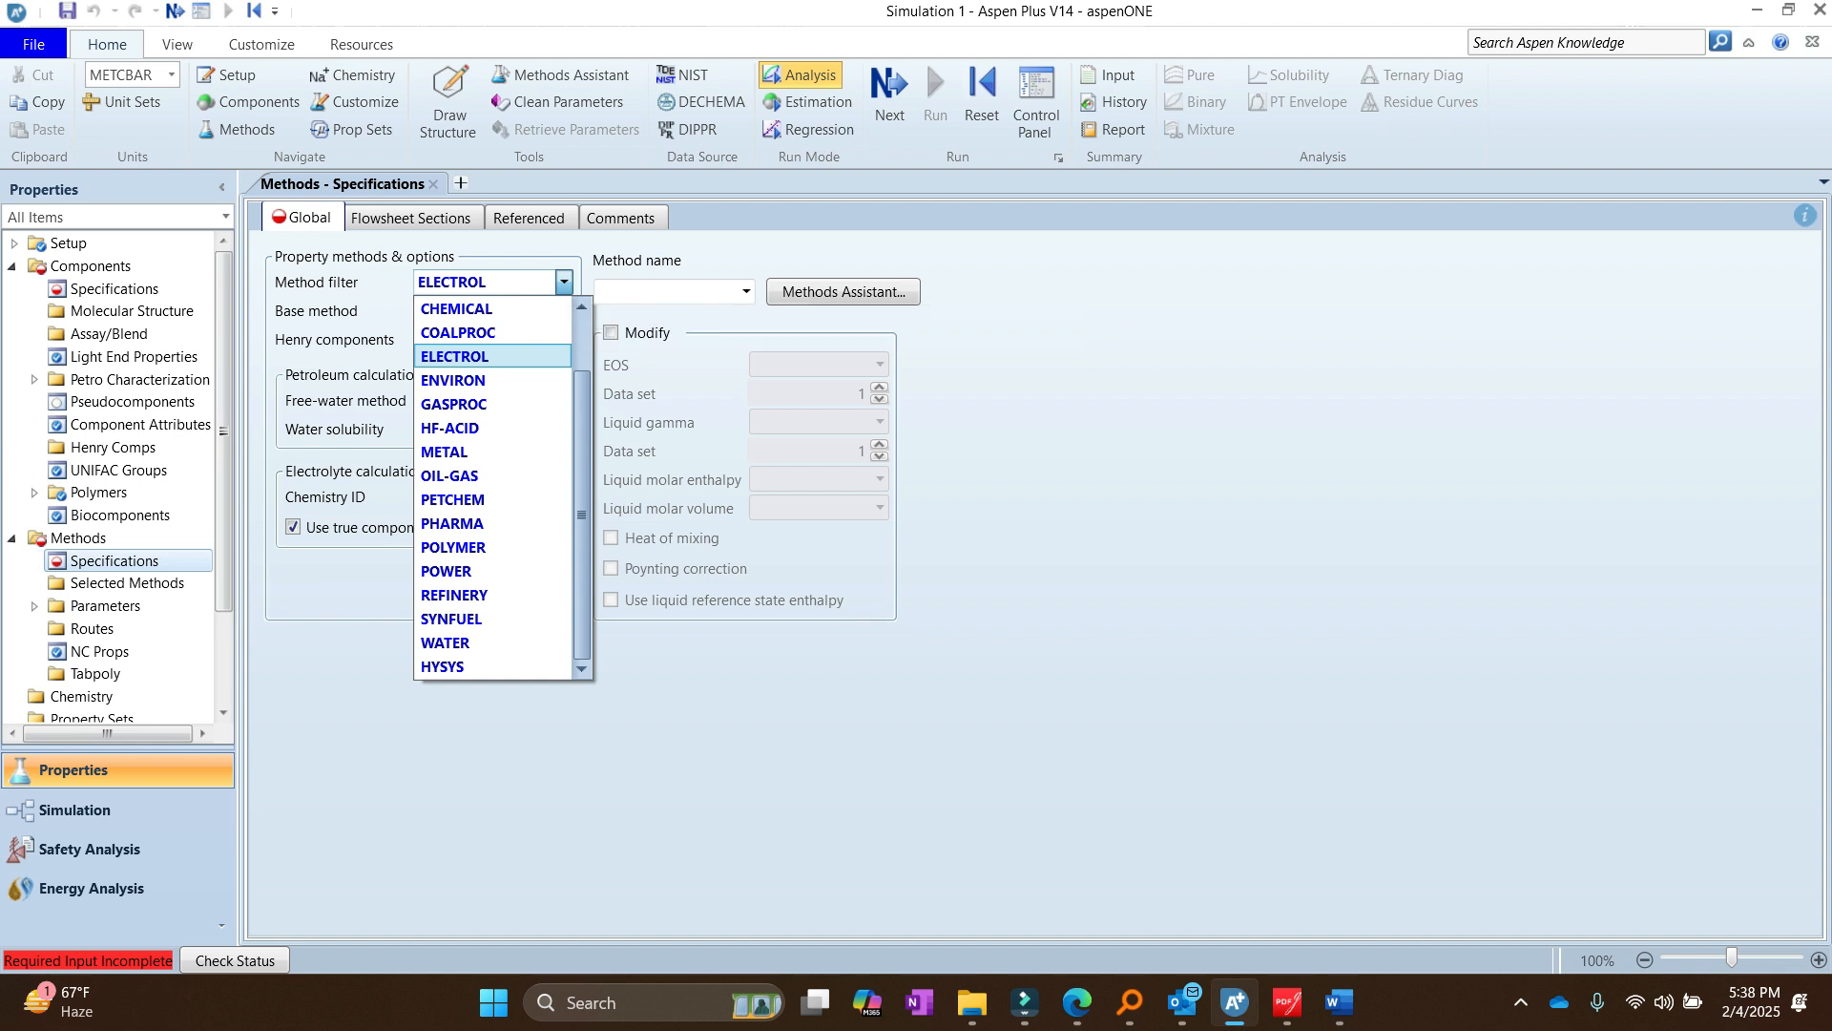
{"action": "left_click_drag", "start_coordinate": [582, 383], "coordinate": [582, 329]}
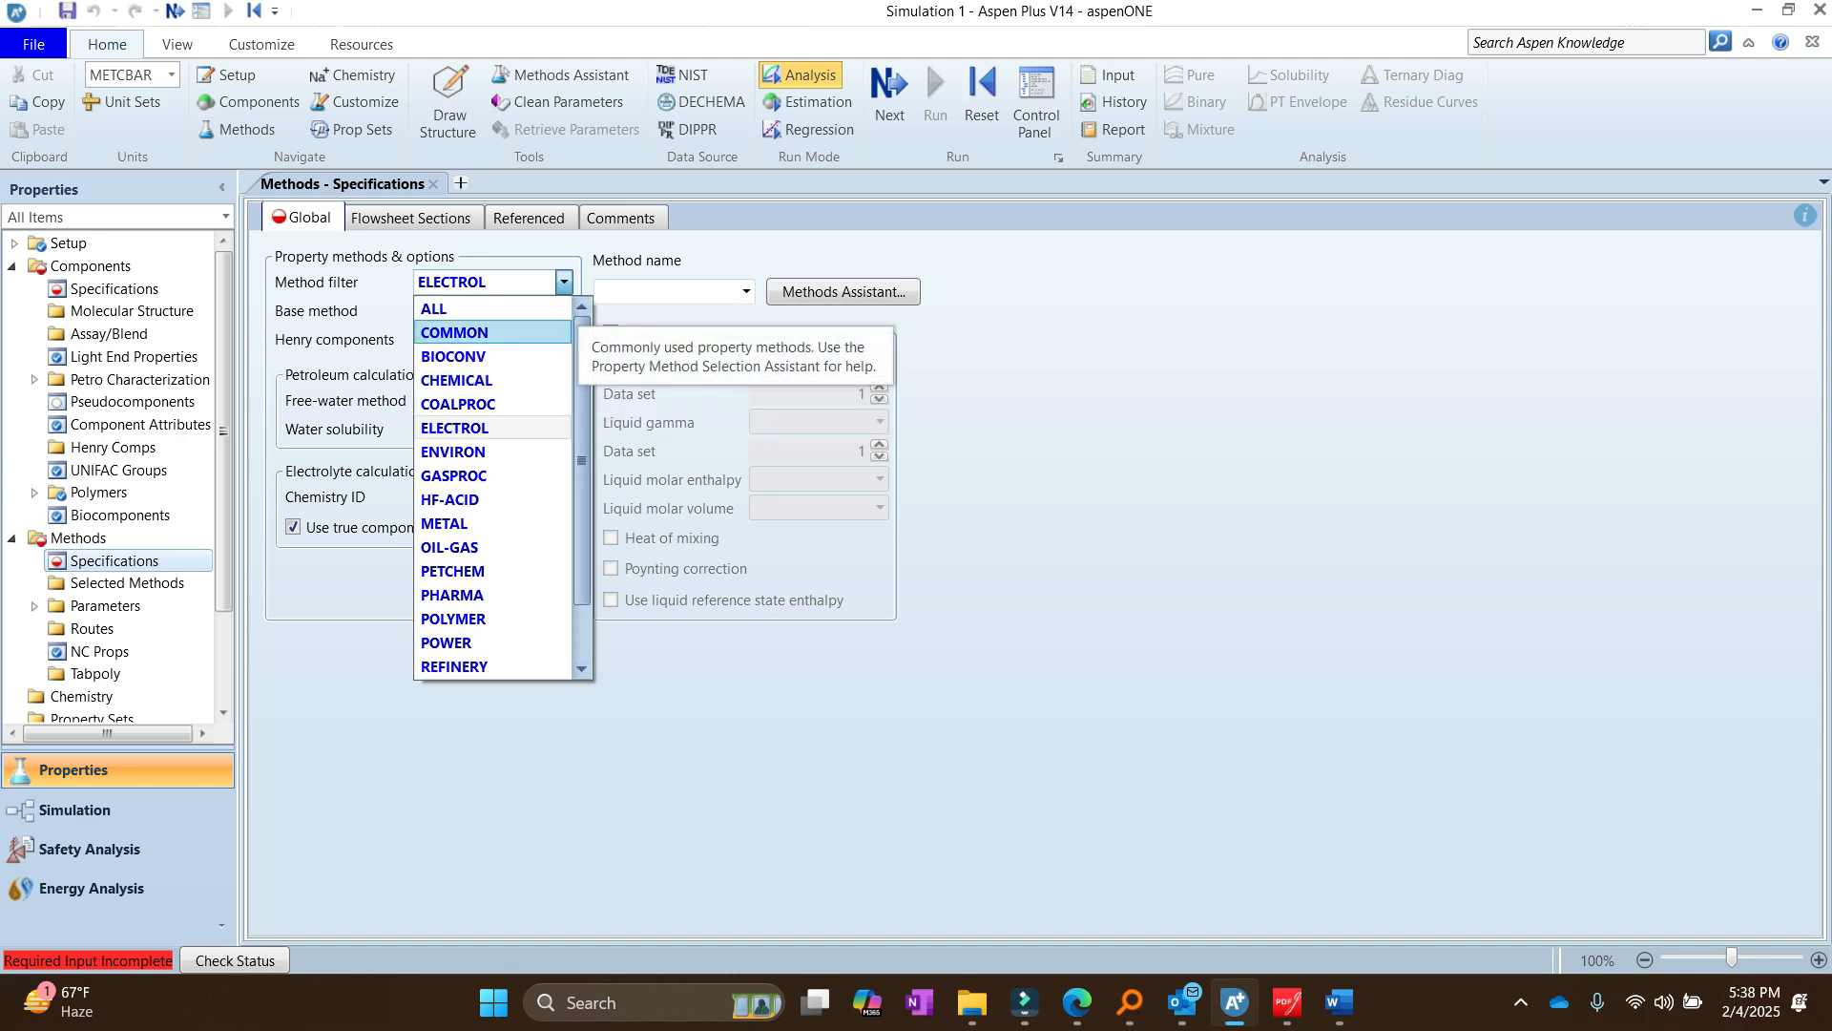
{"action": "left_click", "coordinate": [515, 310]}
{"action": "left_click", "coordinate": [564, 311]}
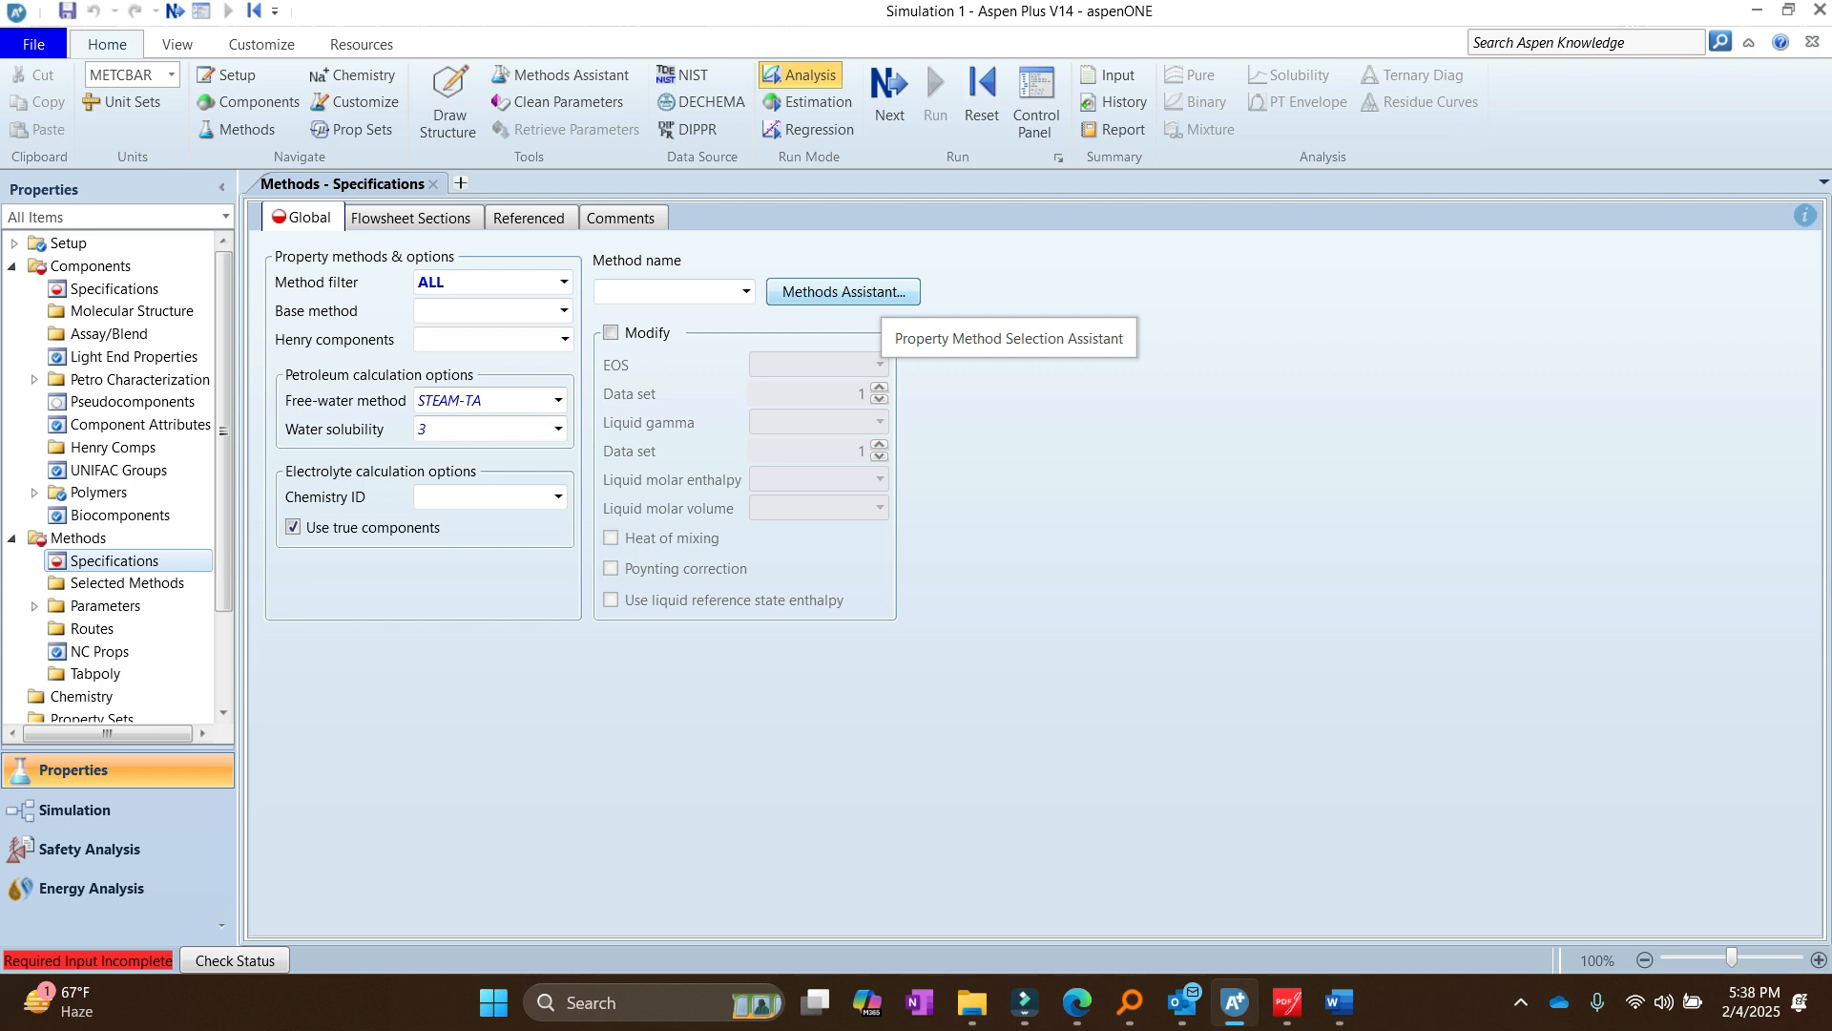
Step: Open the Property Method Selection Assistant full screen and look up the methods recommended for the Biomass conversion process type
{"action": "left_click", "coordinate": [864, 296]}
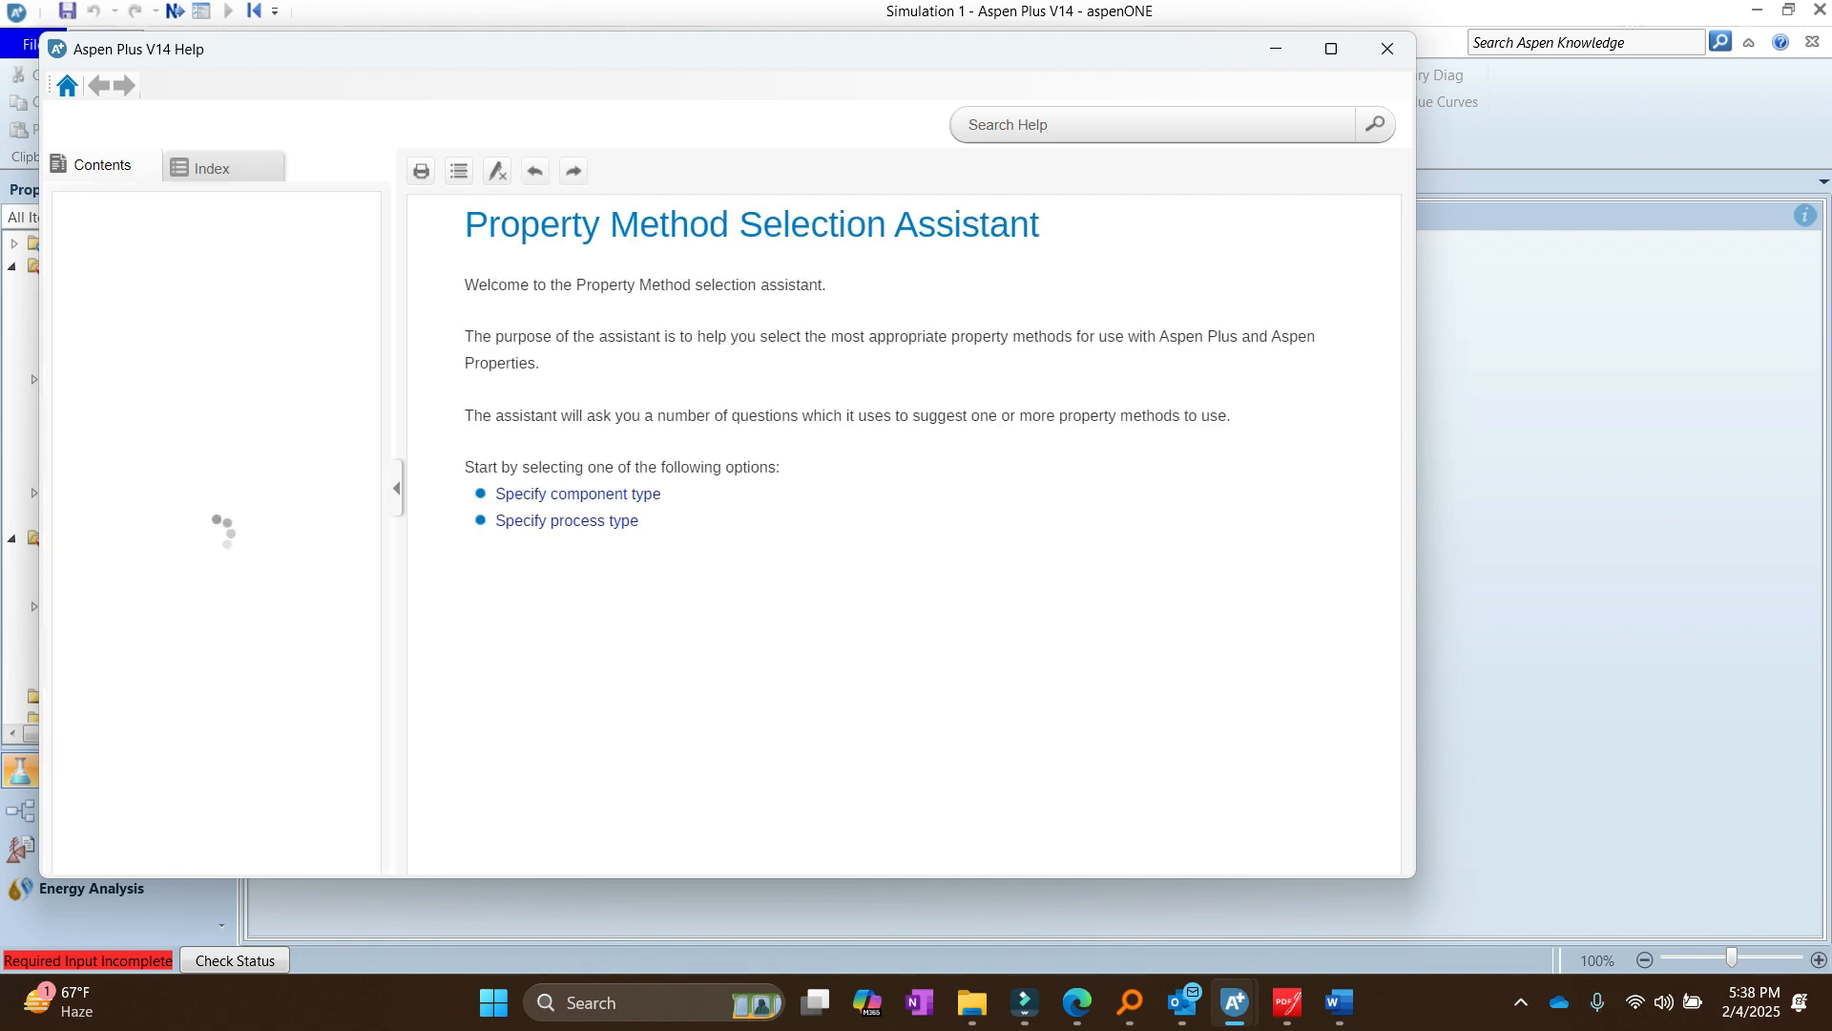
{"action": "left_click", "coordinate": [1332, 48]}
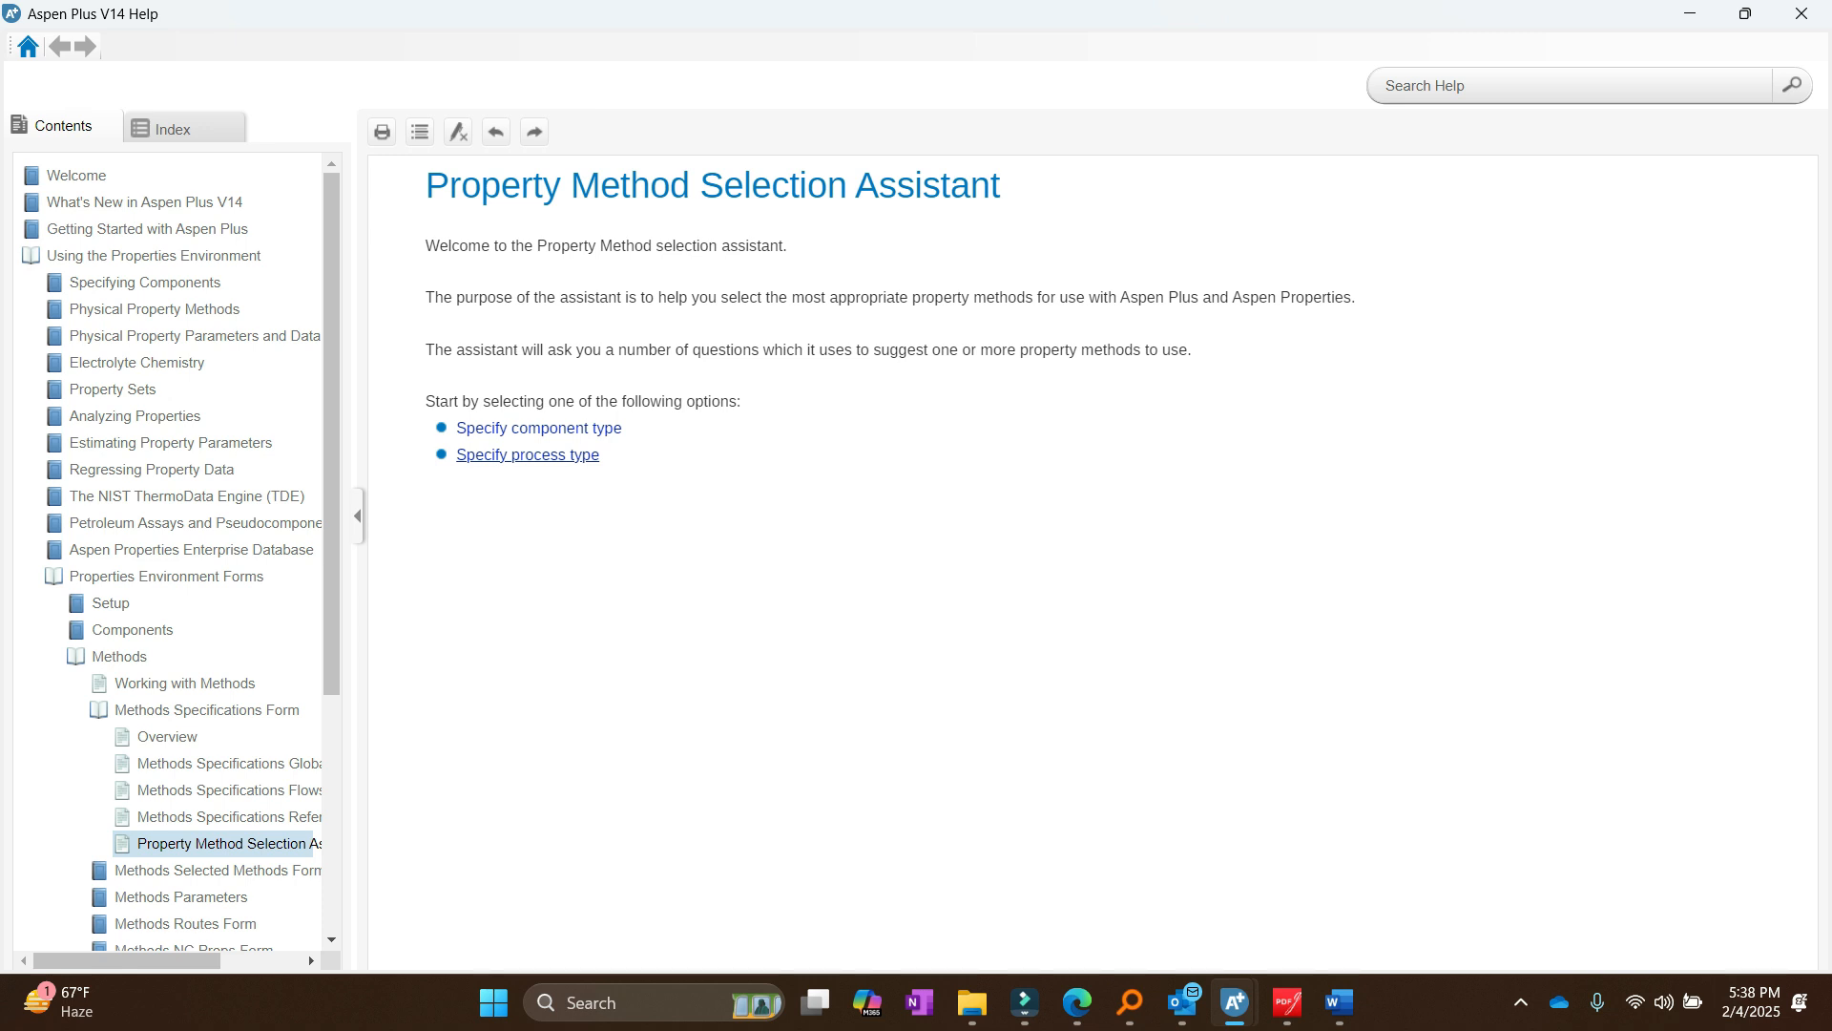
{"action": "left_click", "coordinate": [528, 454]}
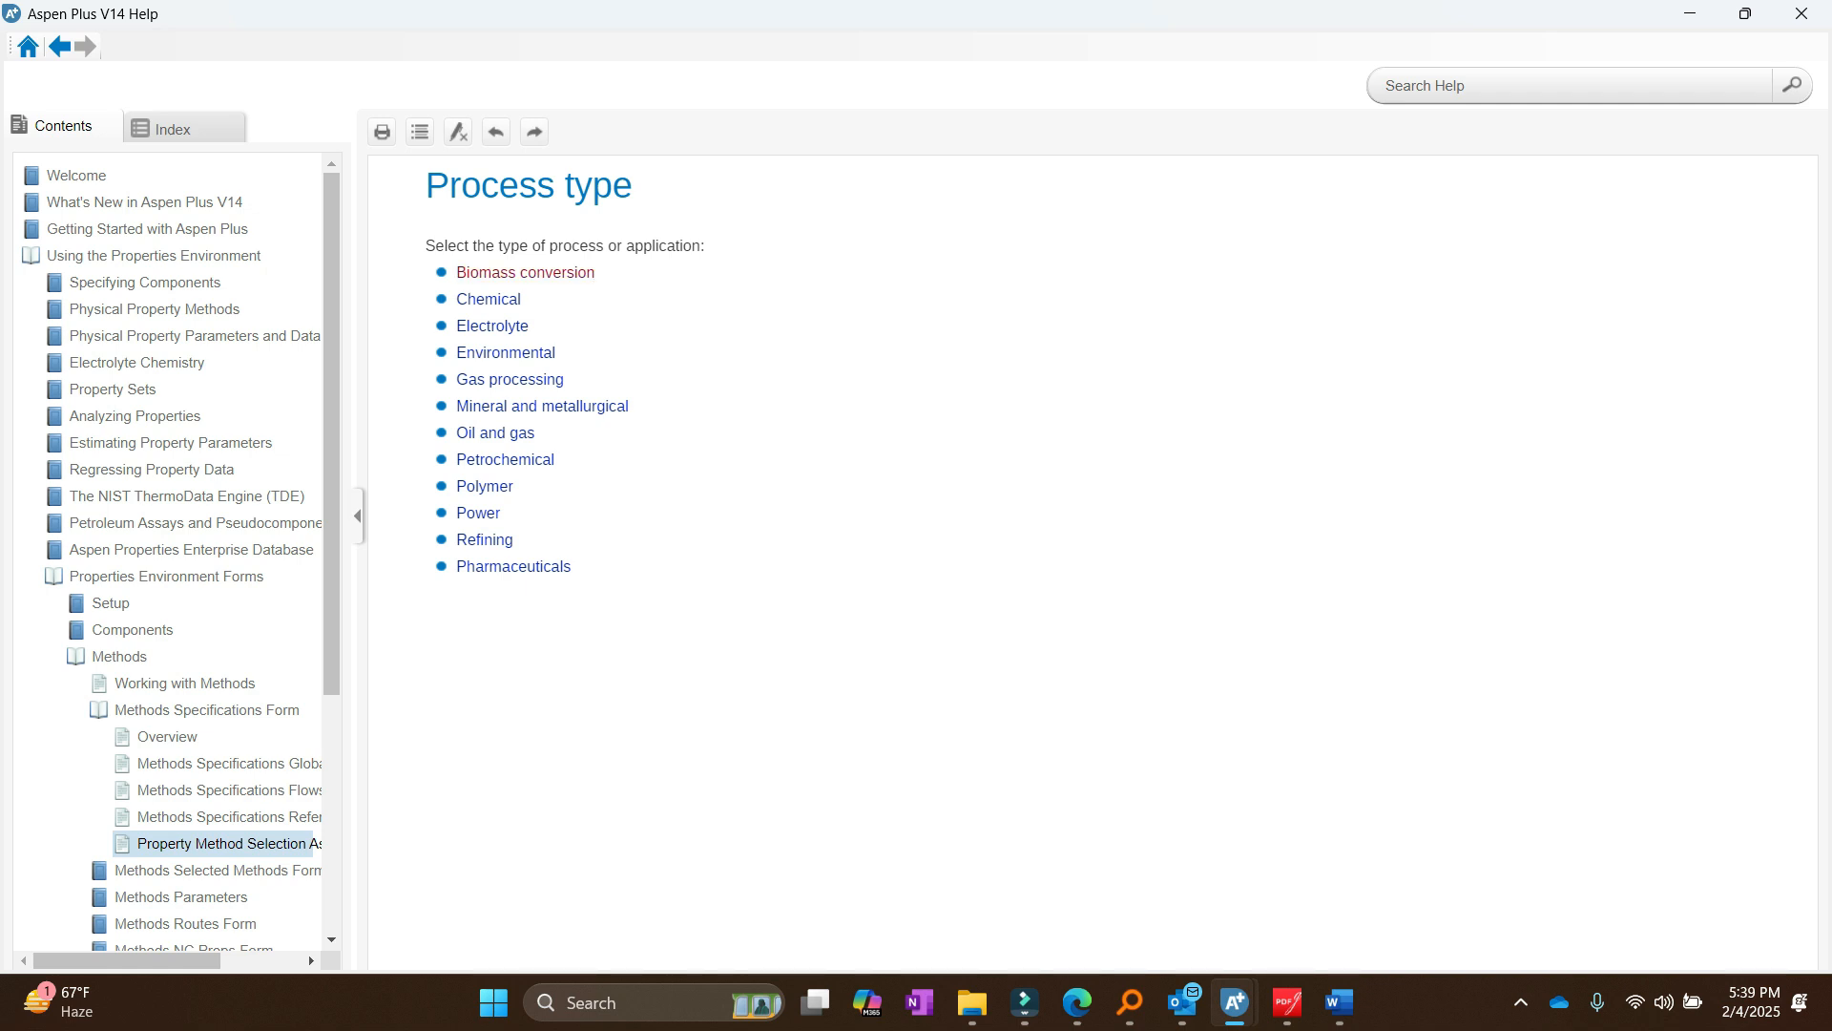
{"action": "left_click", "coordinate": [525, 273]}
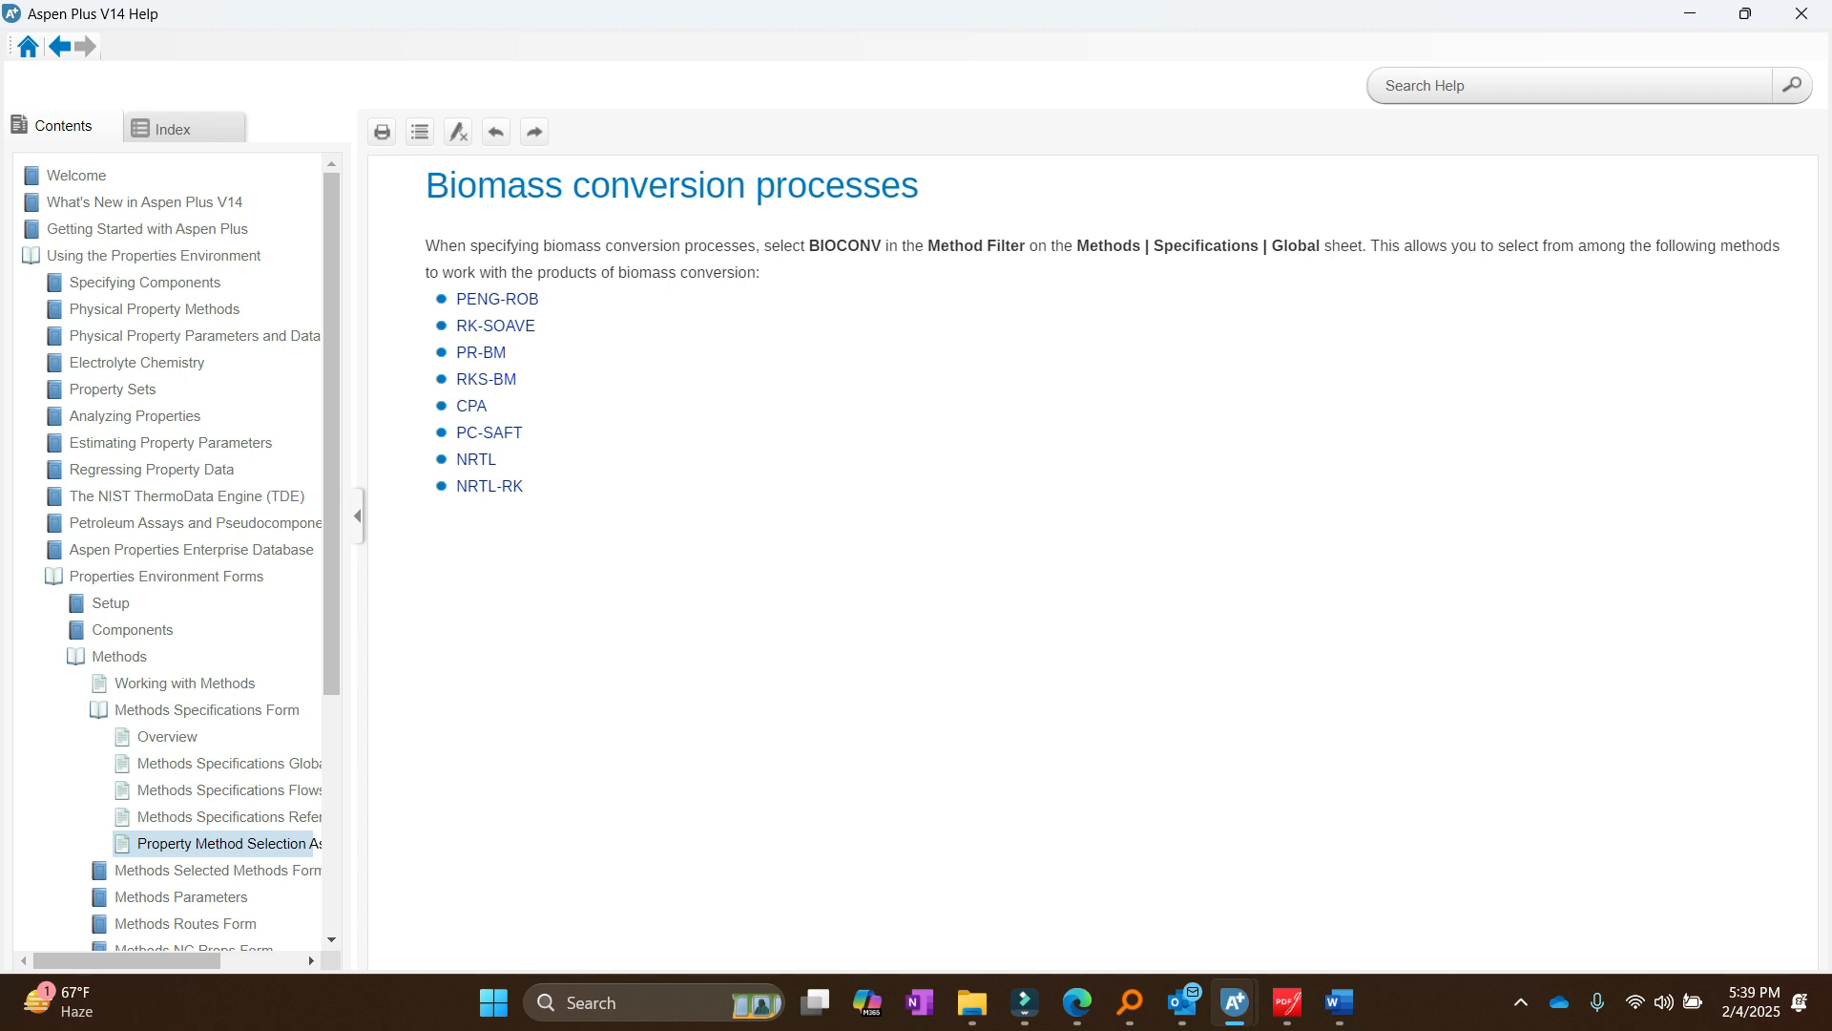
Step: Return to the simulation window and examine the process types available as method filters
{"action": "mouse_move", "coordinate": [1234, 1002]}
{"action": "left_click", "coordinate": [1103, 883]}
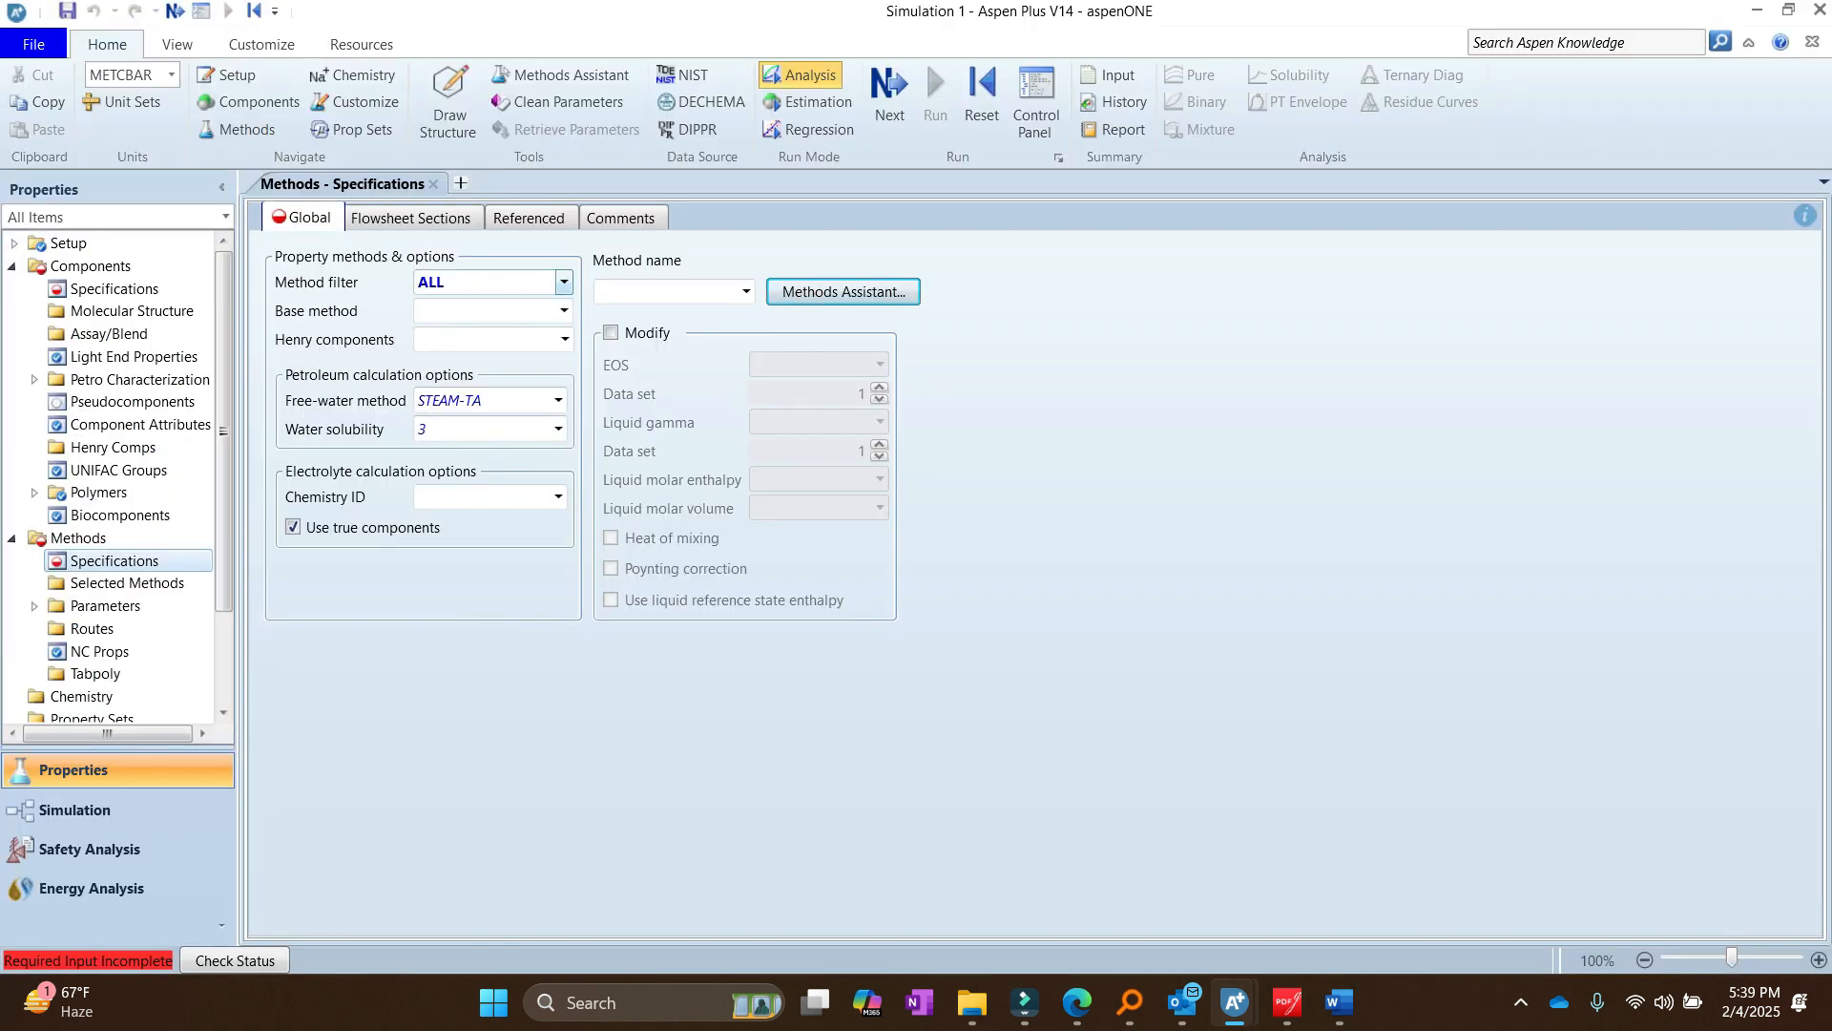
{"action": "left_click", "coordinate": [564, 282]}
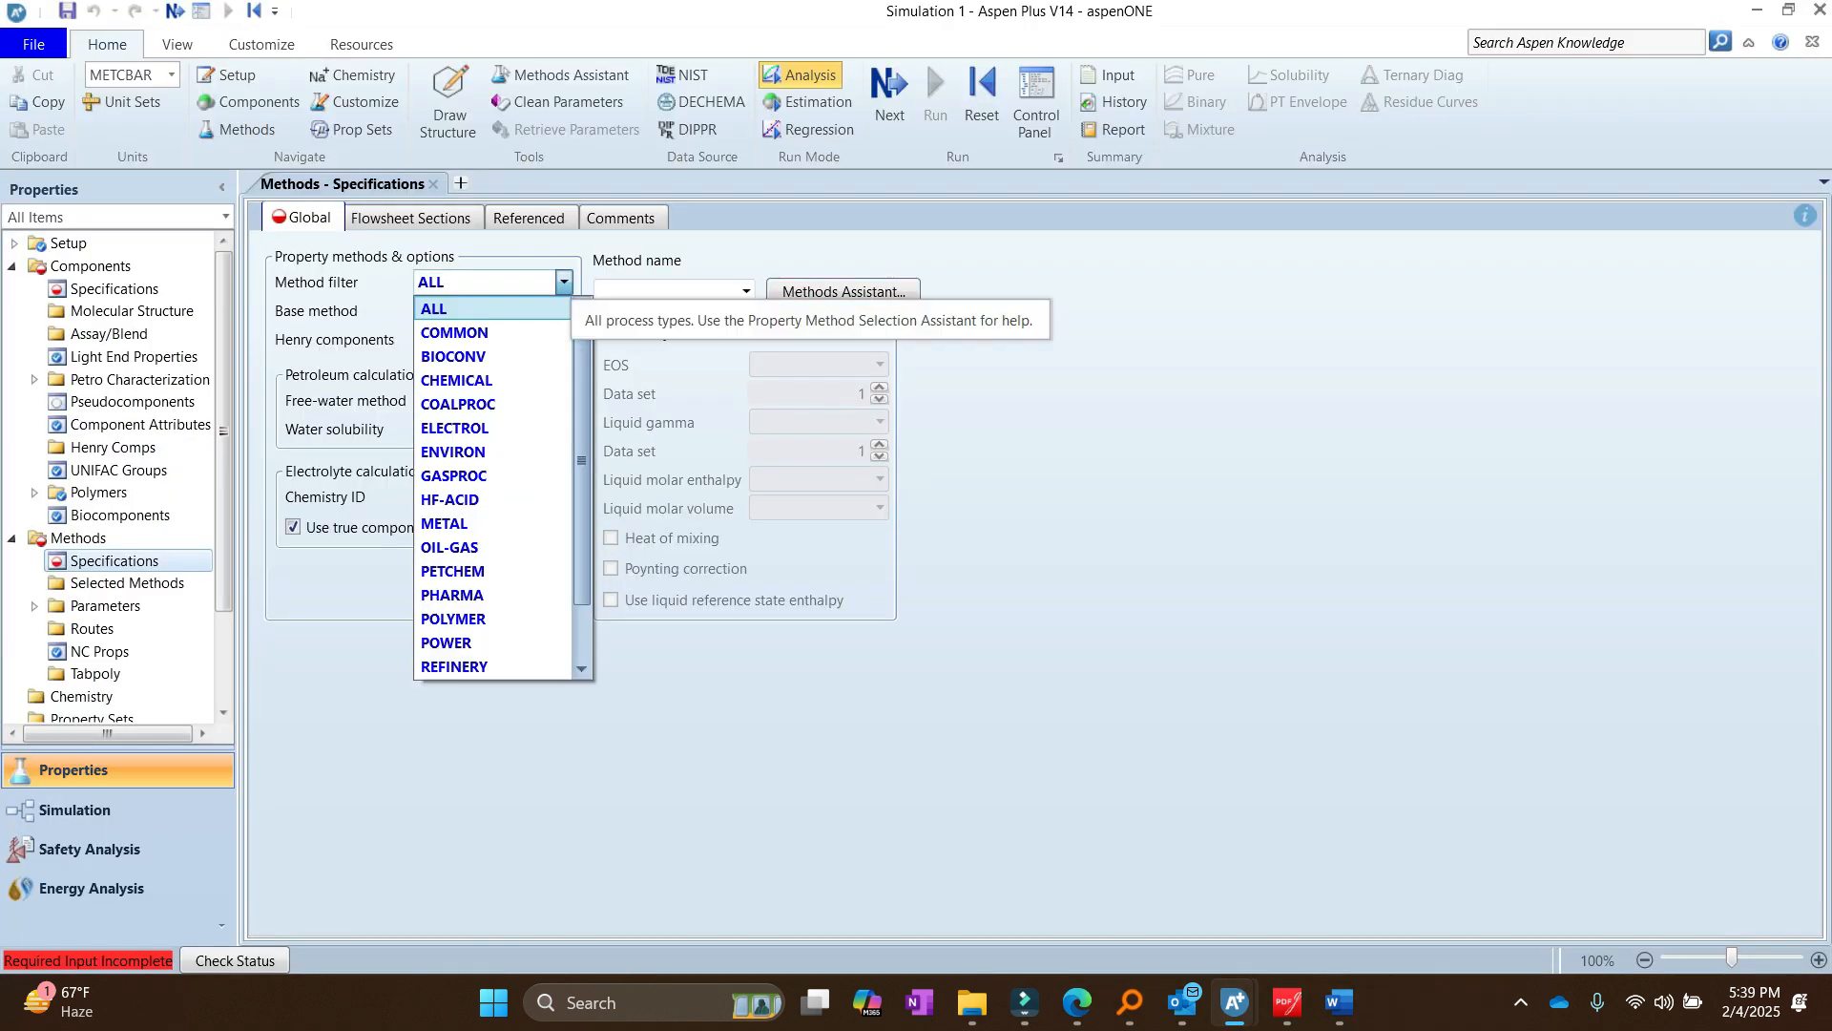
{"action": "scroll", "coordinate": [492, 486], "scroll_direction": "down", "scroll_amount": 3}
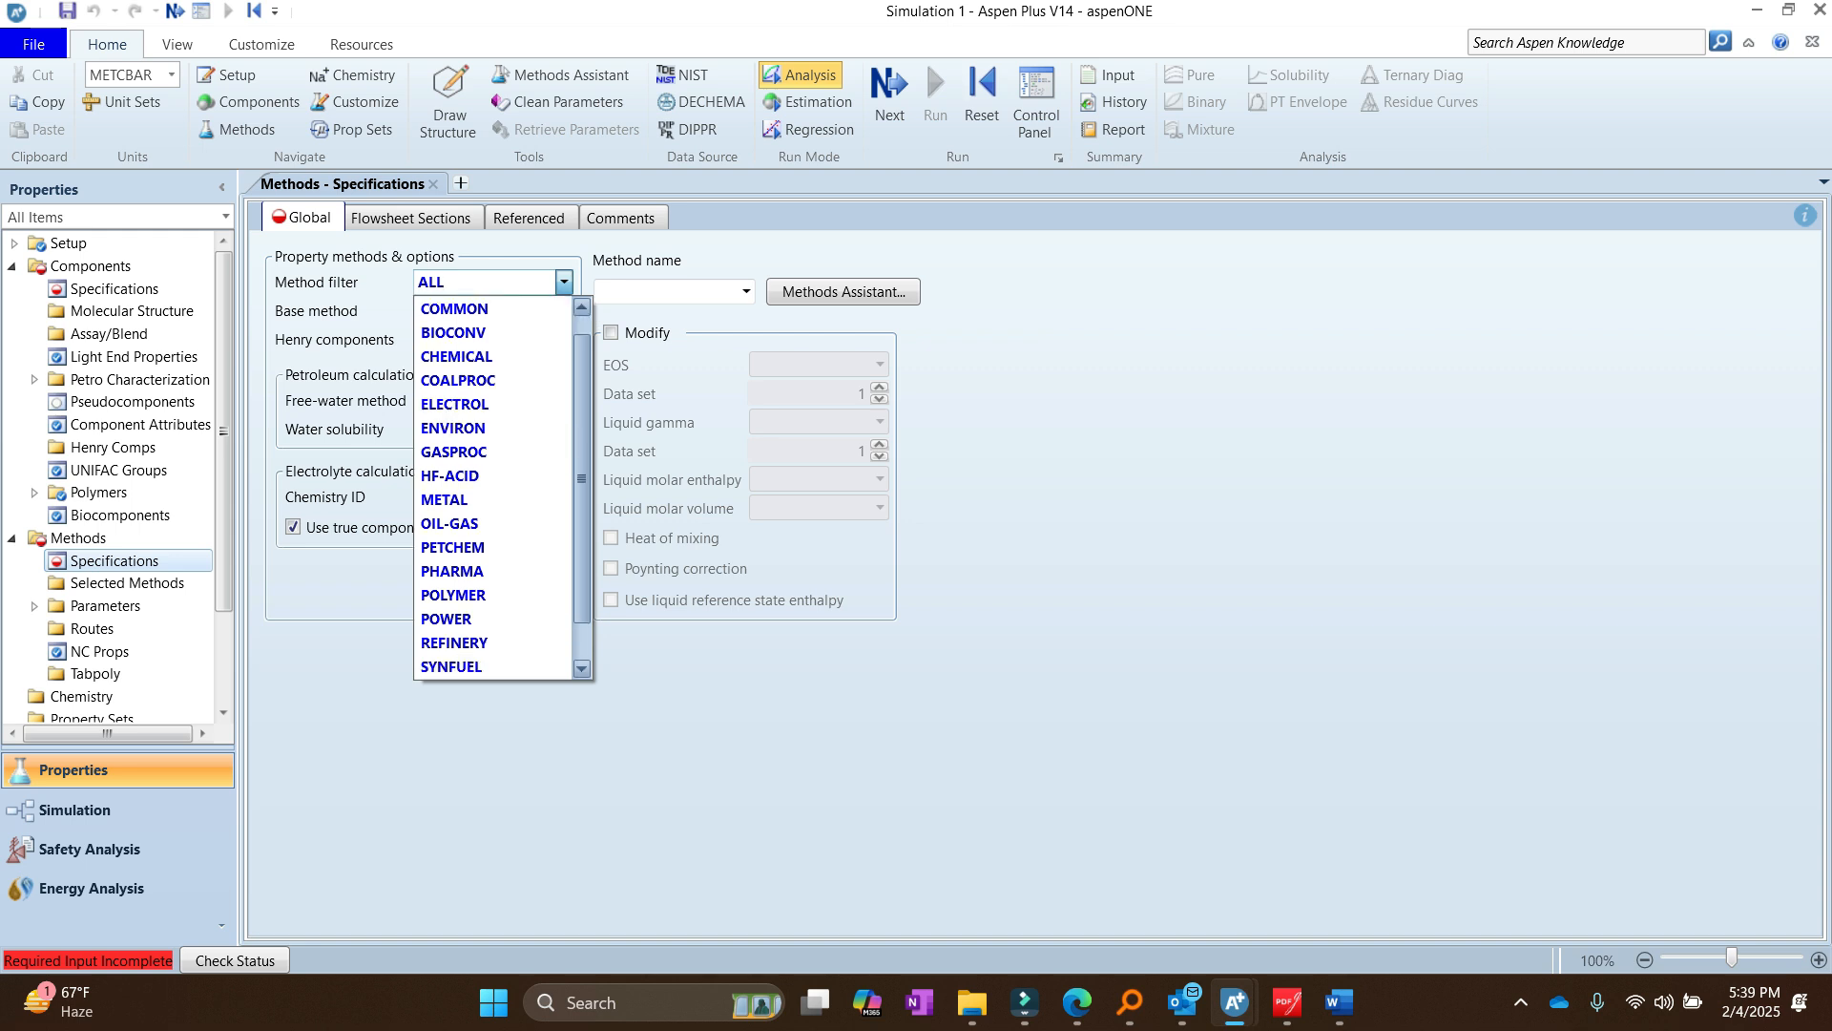
{"action": "scroll", "coordinate": [491, 487], "scroll_direction": "up", "scroll_amount": 1}
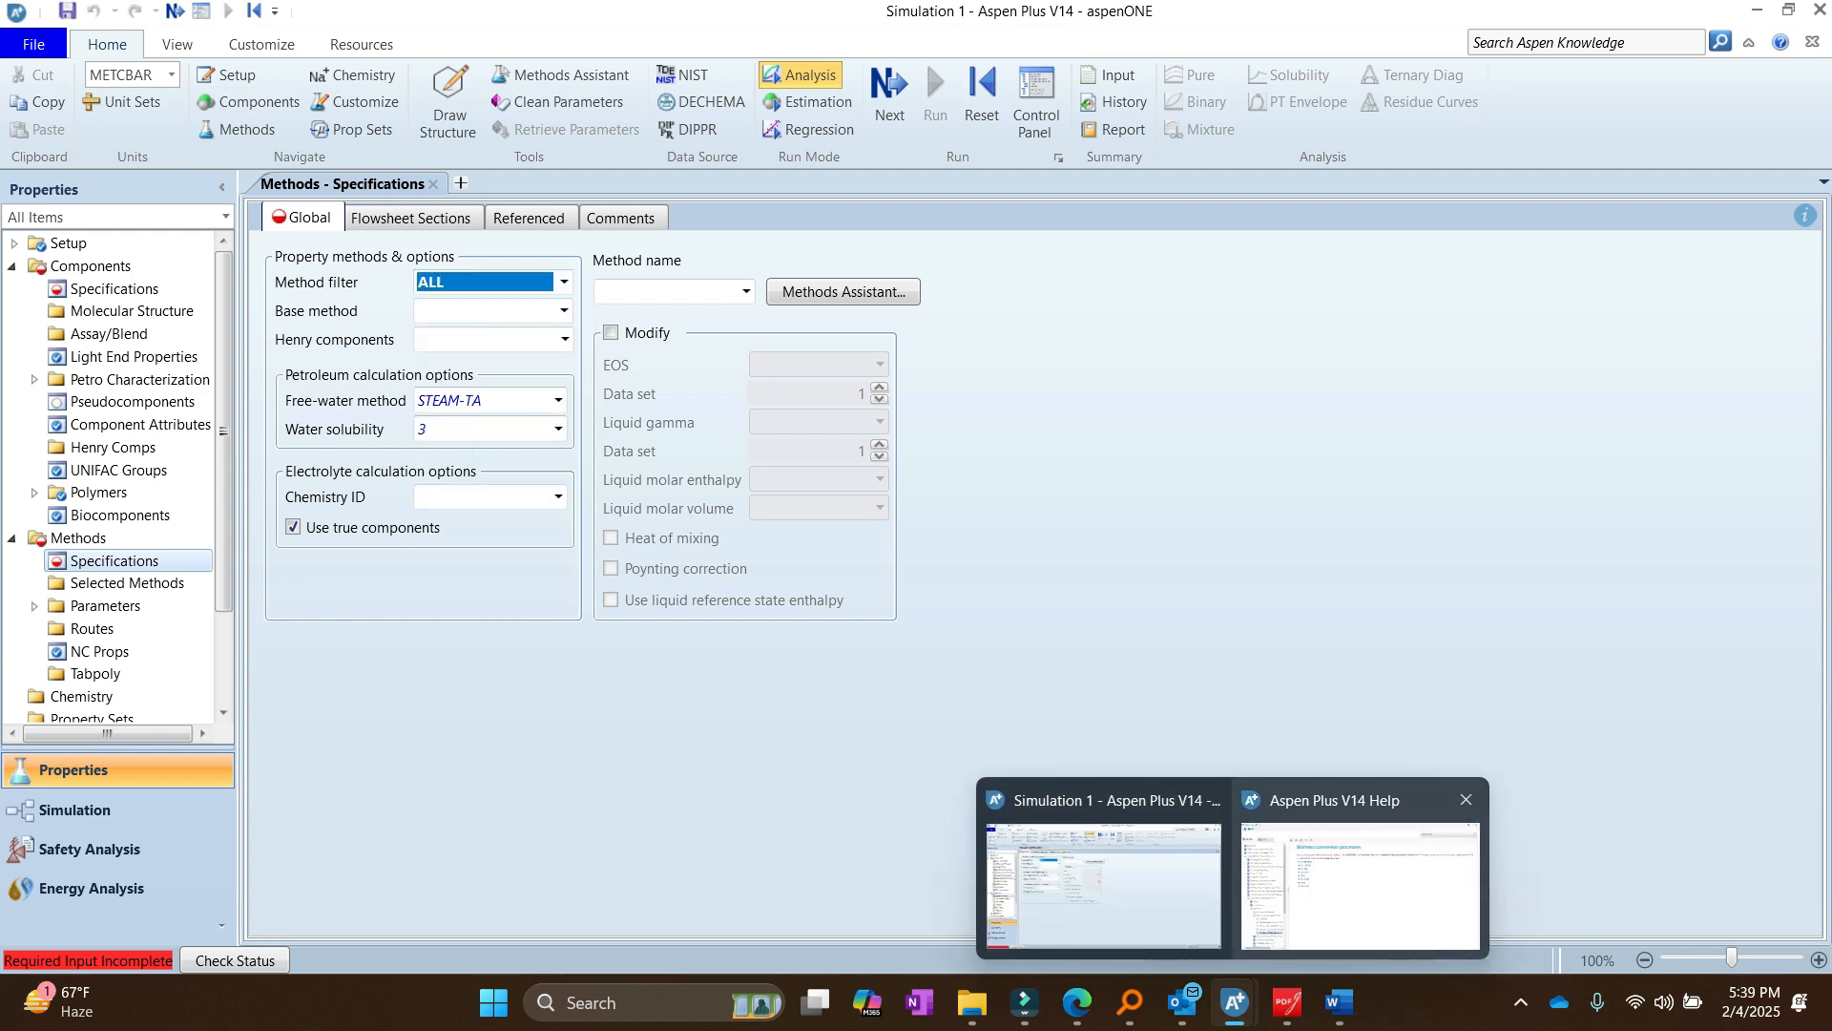
Step: Switch to the Aspen Plus Help window and read the Working with Methods and Methods Specifications Form overview topics
{"action": "left_click", "coordinate": [1390, 872]}
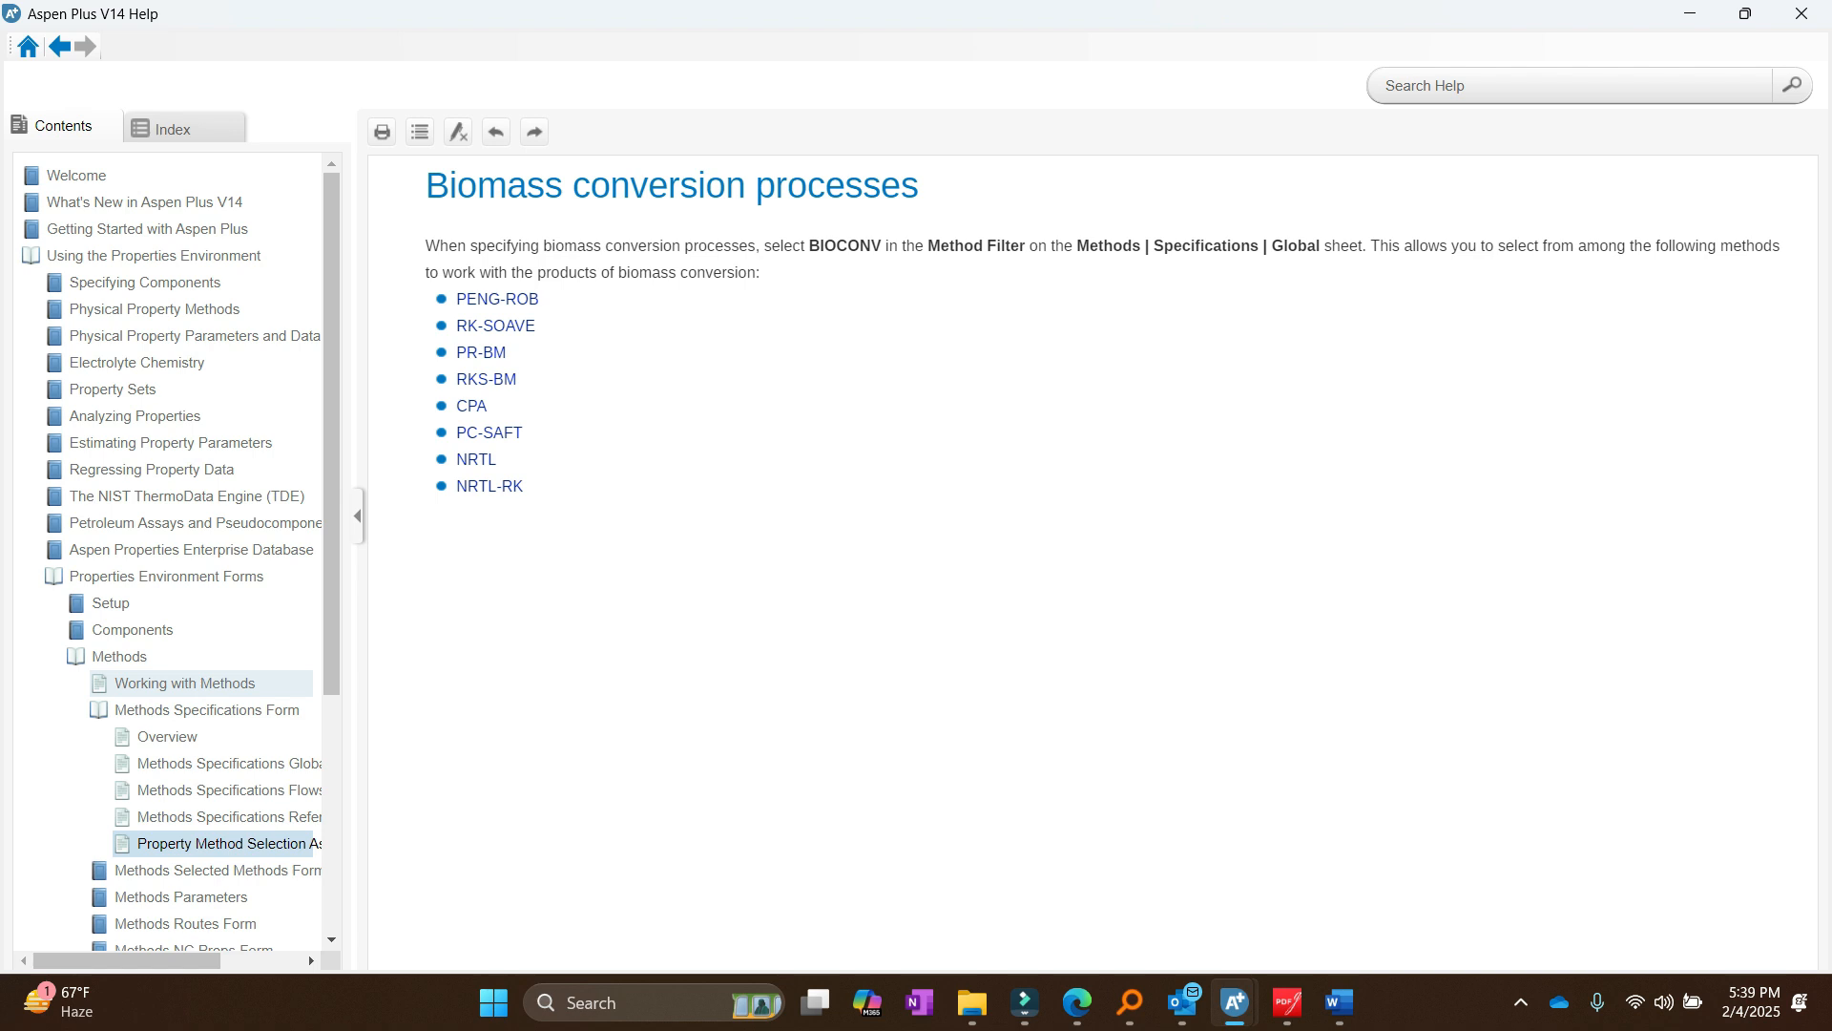
{"action": "left_click", "coordinate": [185, 683]}
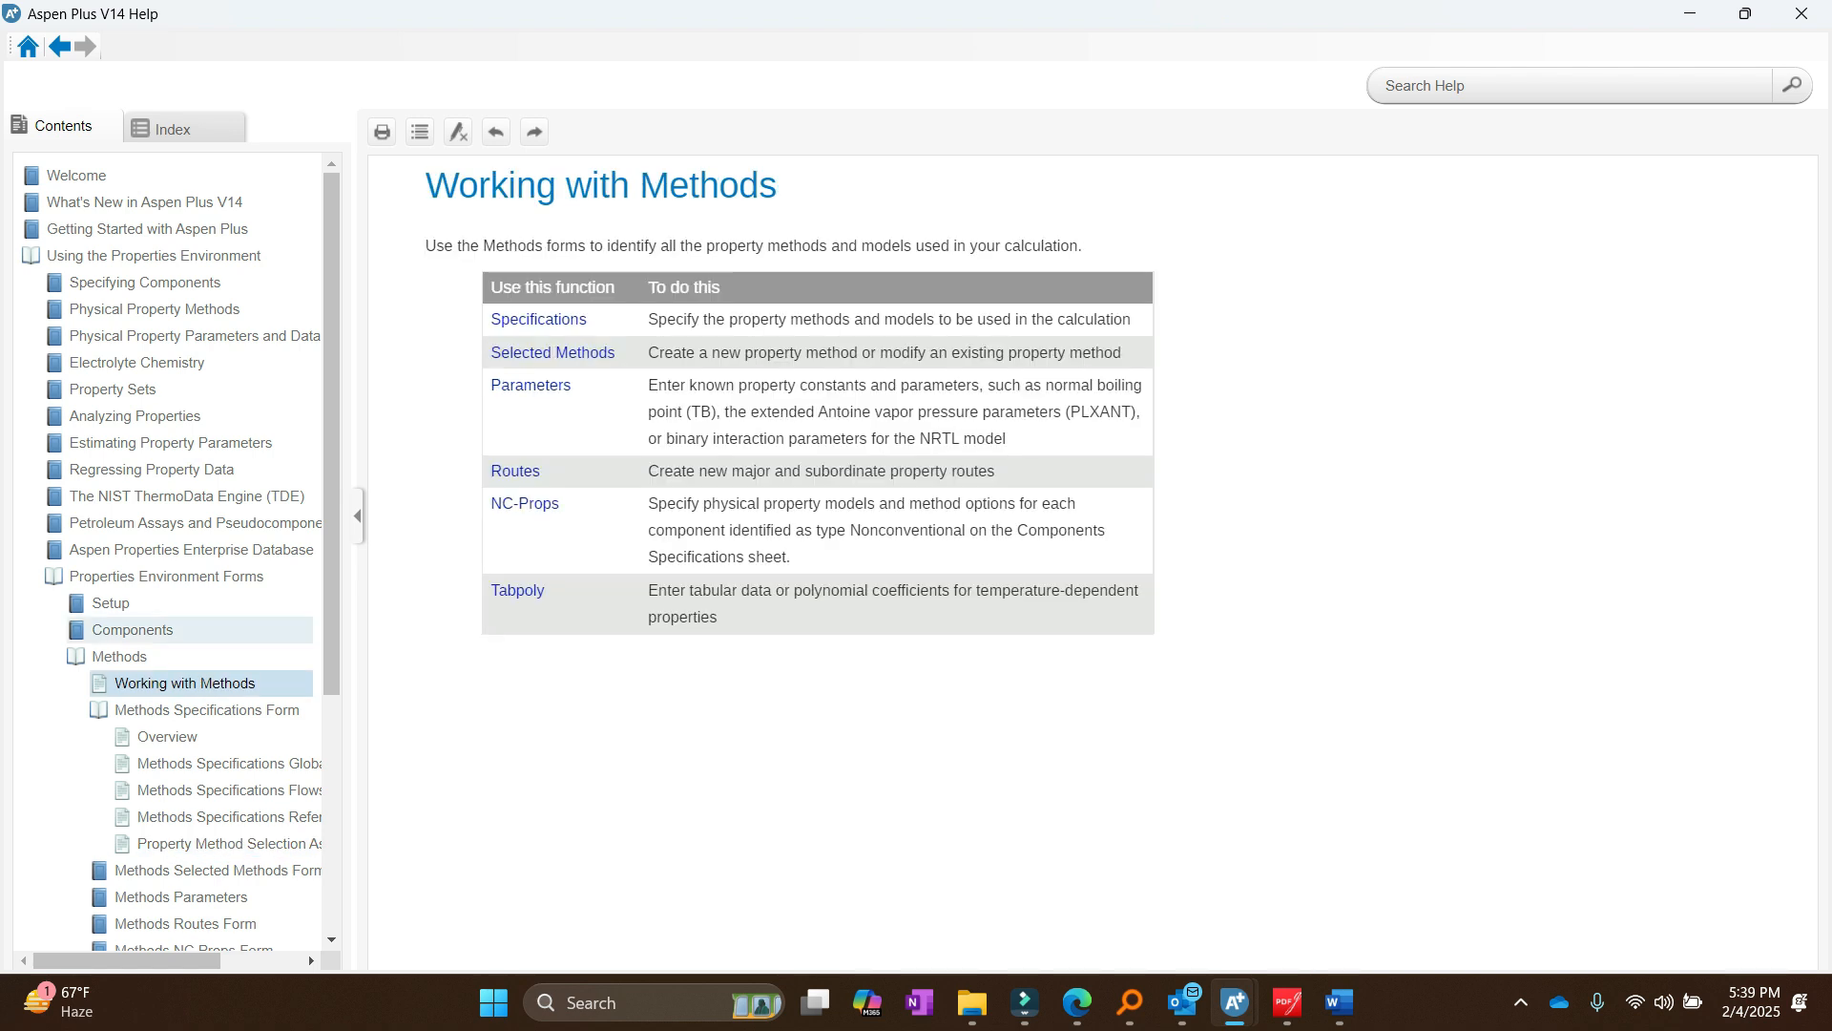
{"action": "left_click", "coordinate": [168, 737]}
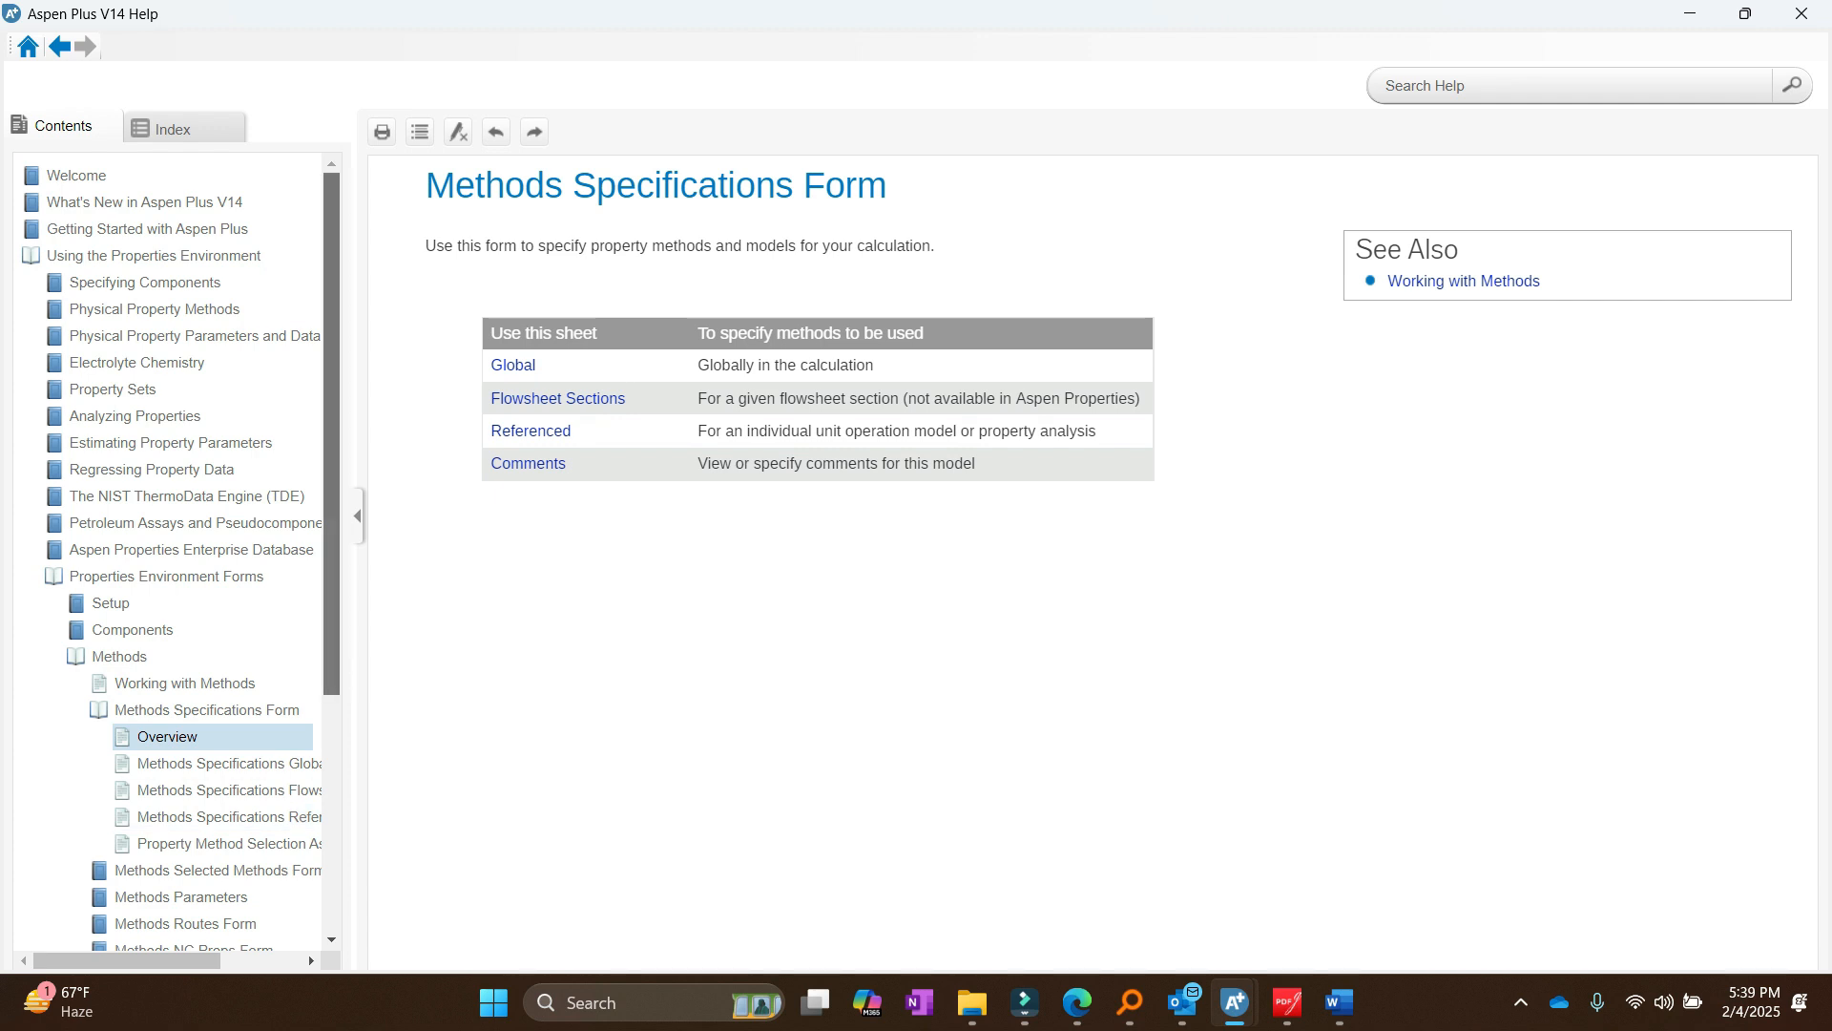
{"action": "scroll", "coordinate": [308, 955], "scroll_direction": "down", "scroll_amount": 1}
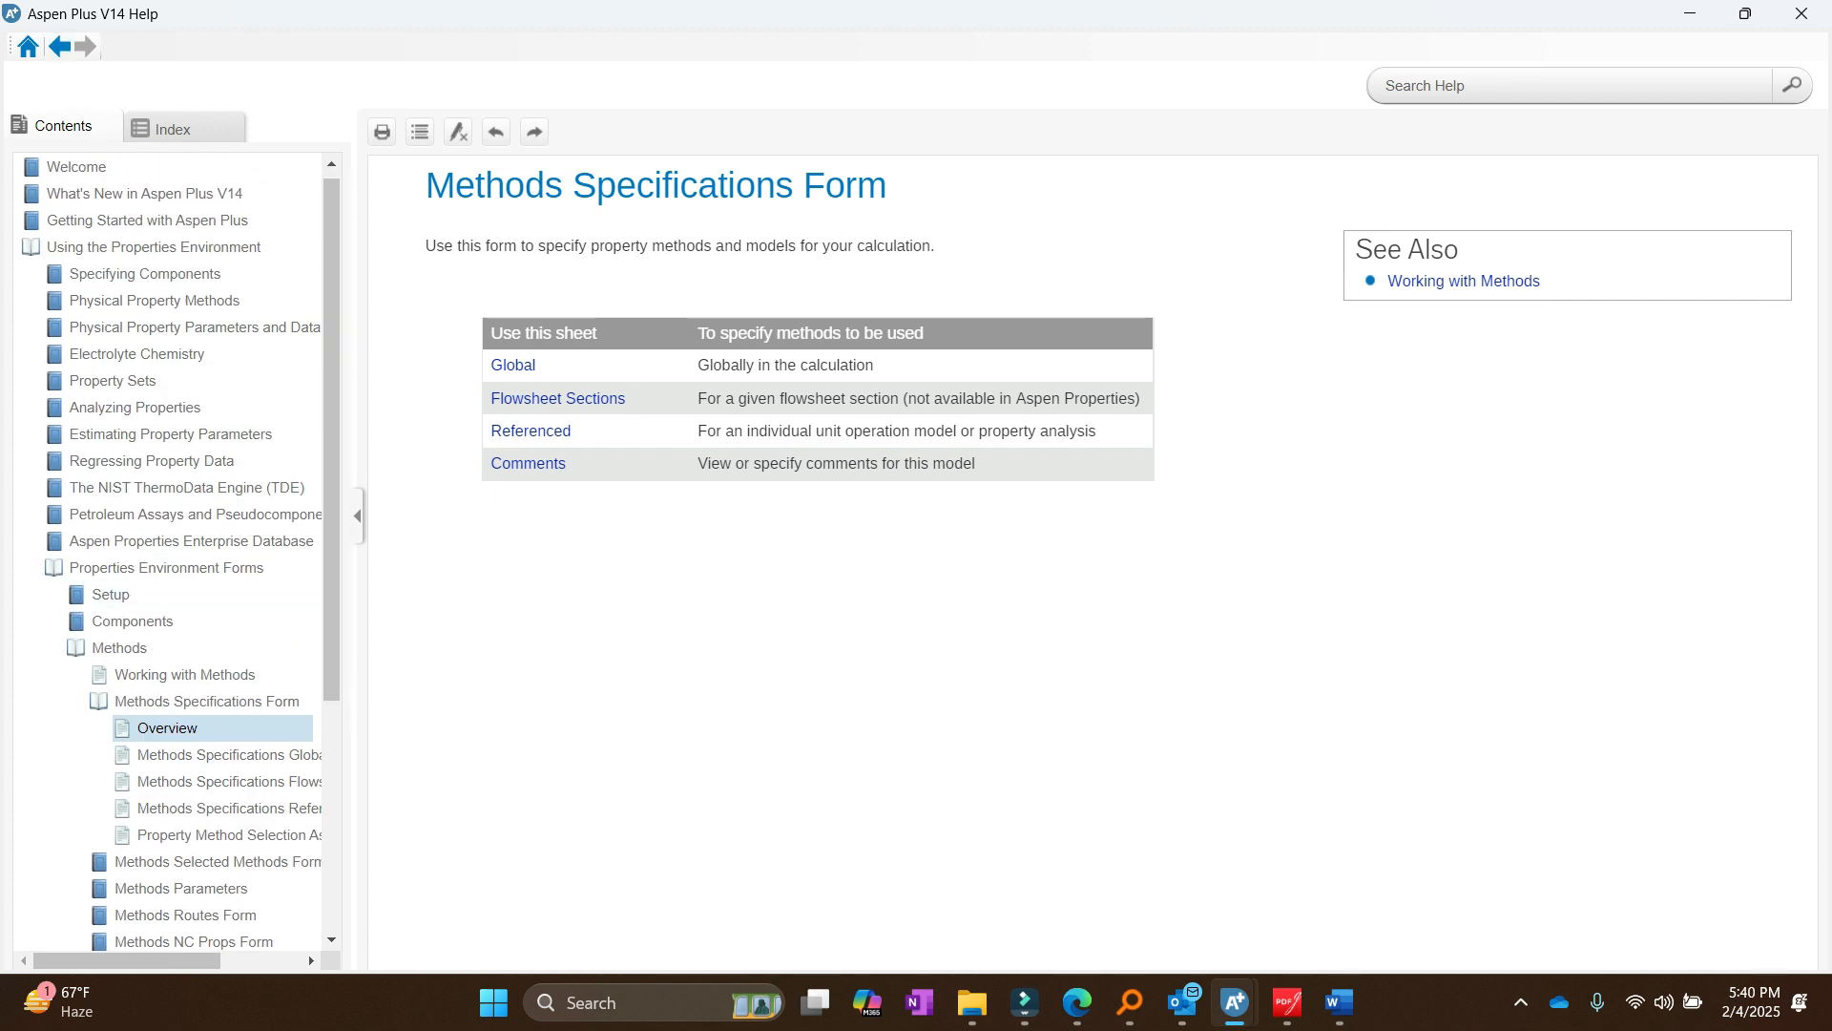
Step: Consult the selection assistant by component type for chemical systems at high pressures, and close the Help window
{"action": "left_click", "coordinate": [59, 46]}
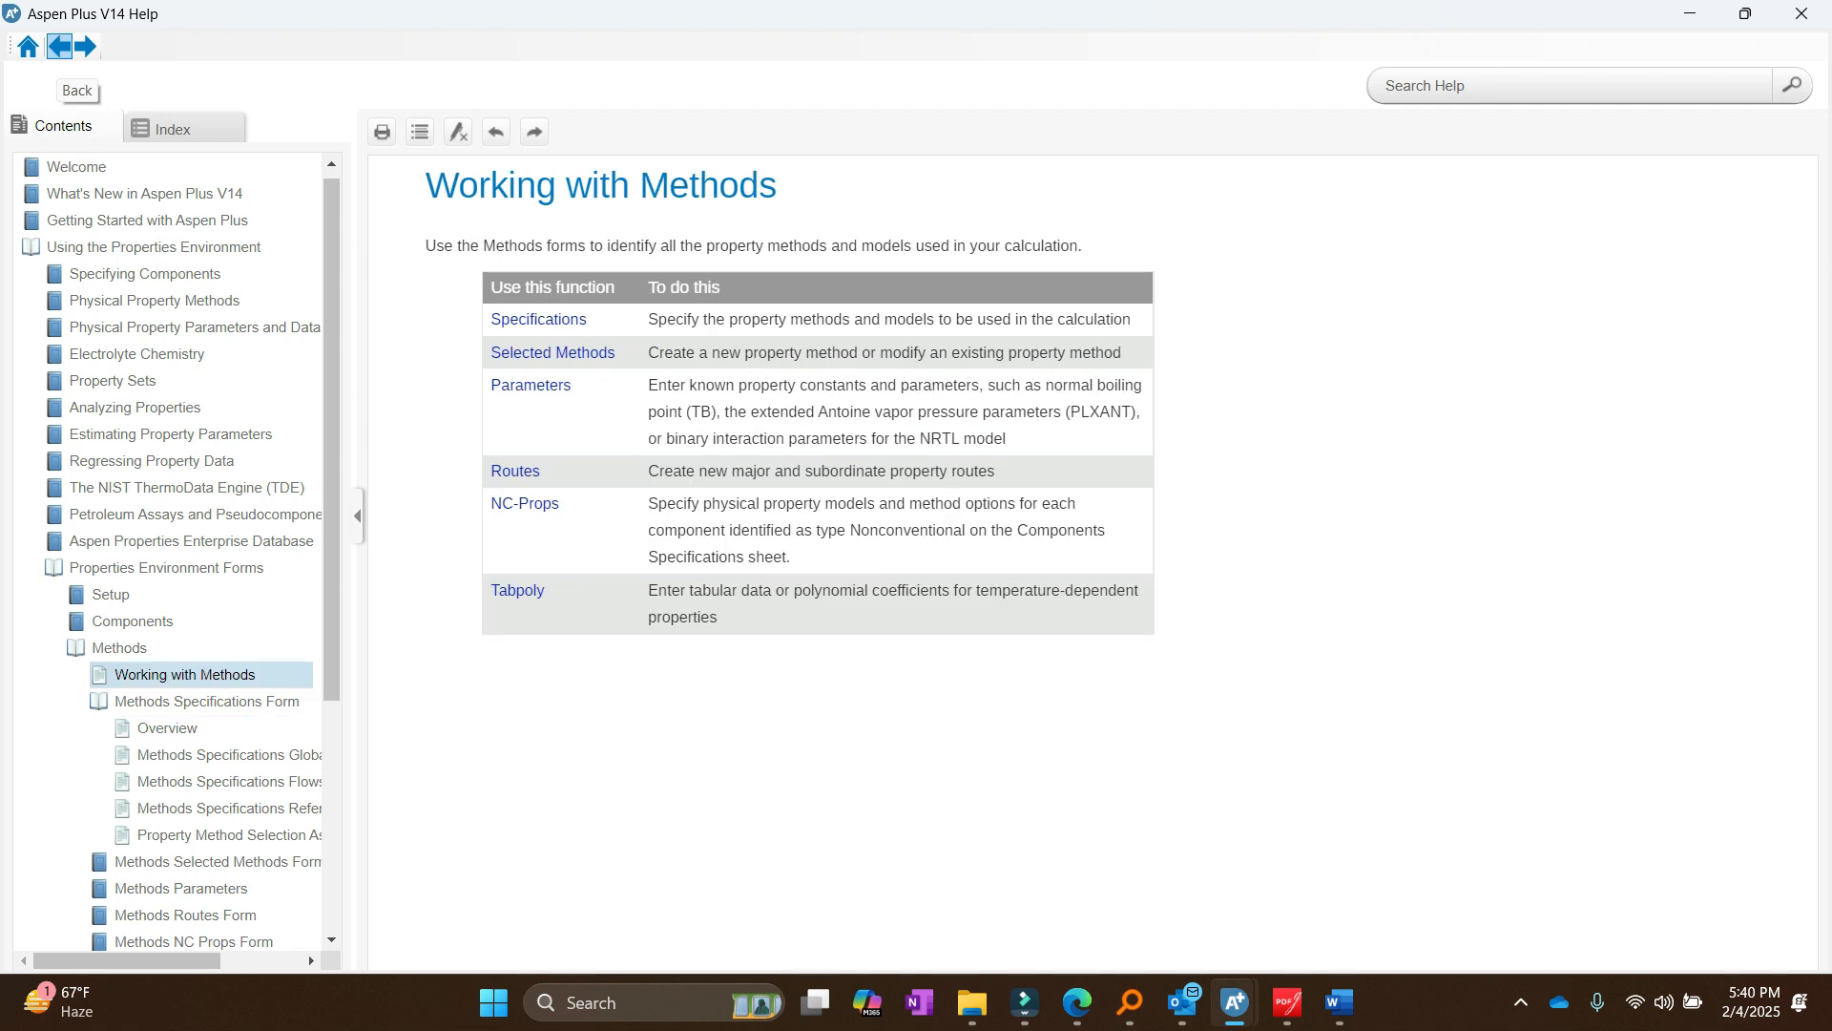
{"action": "left_click", "coordinate": [59, 45]}
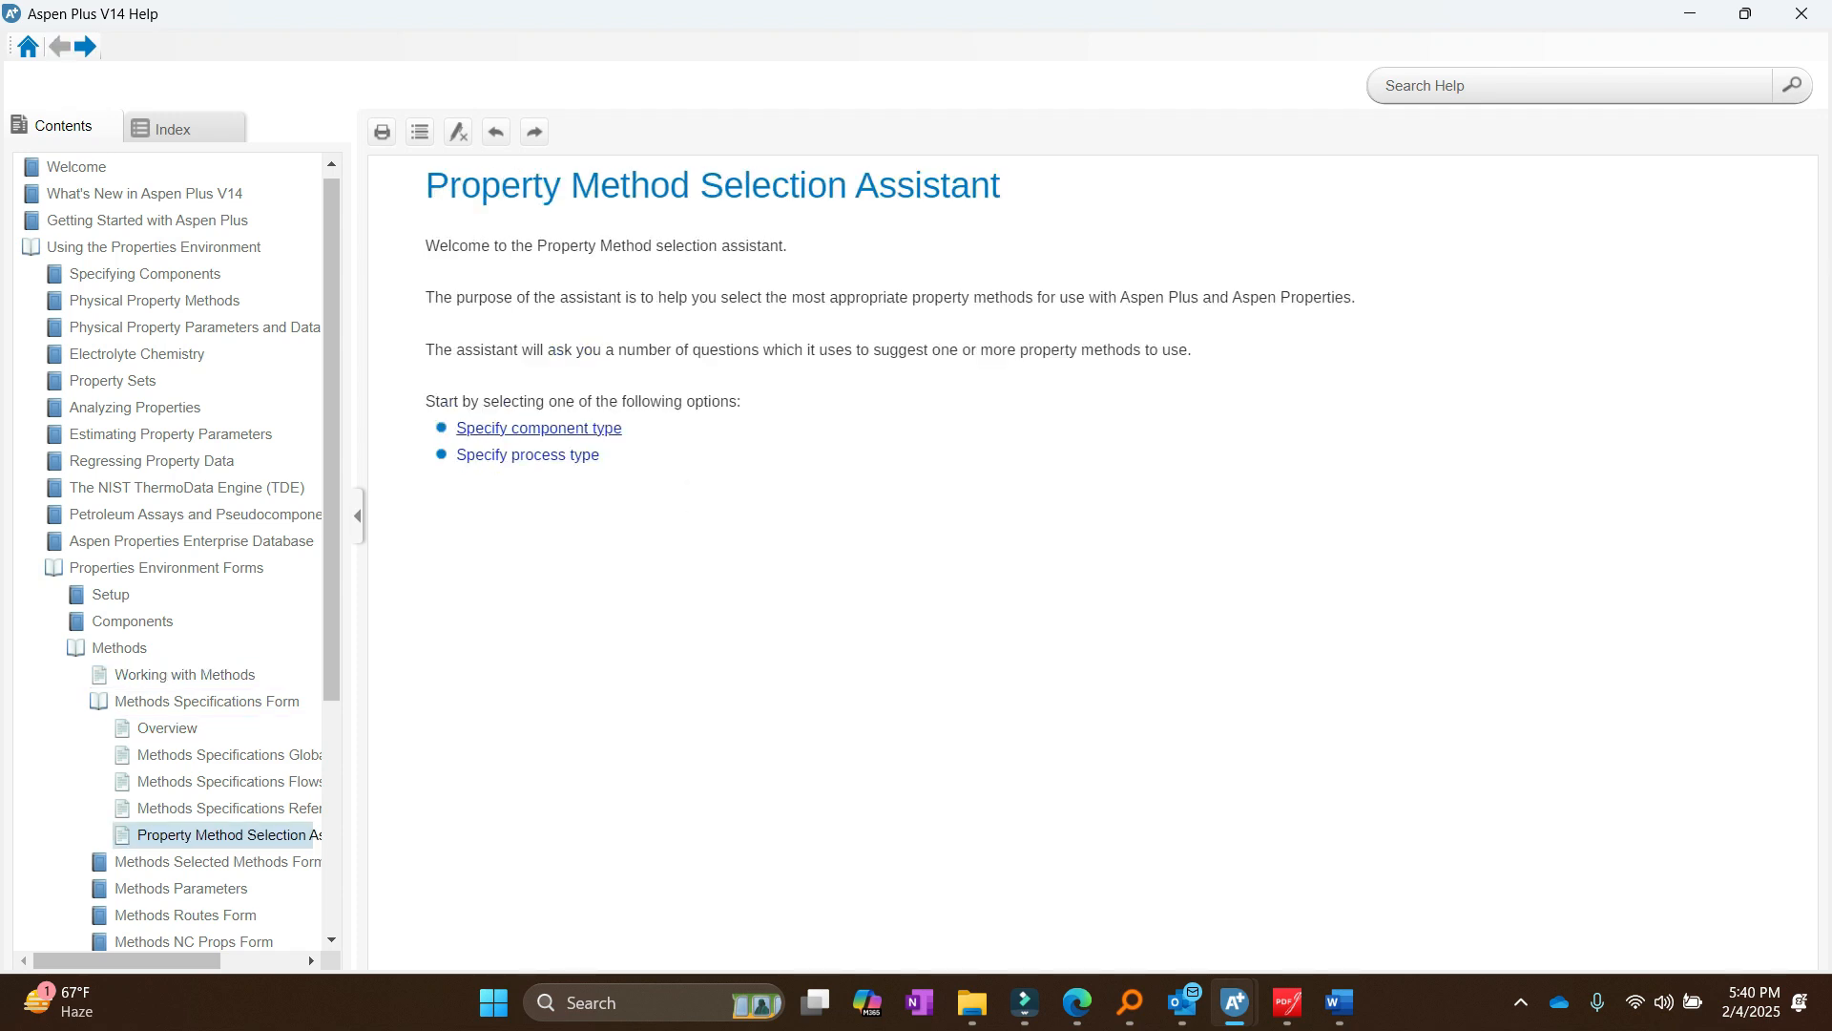
{"action": "left_click", "coordinate": [539, 427]}
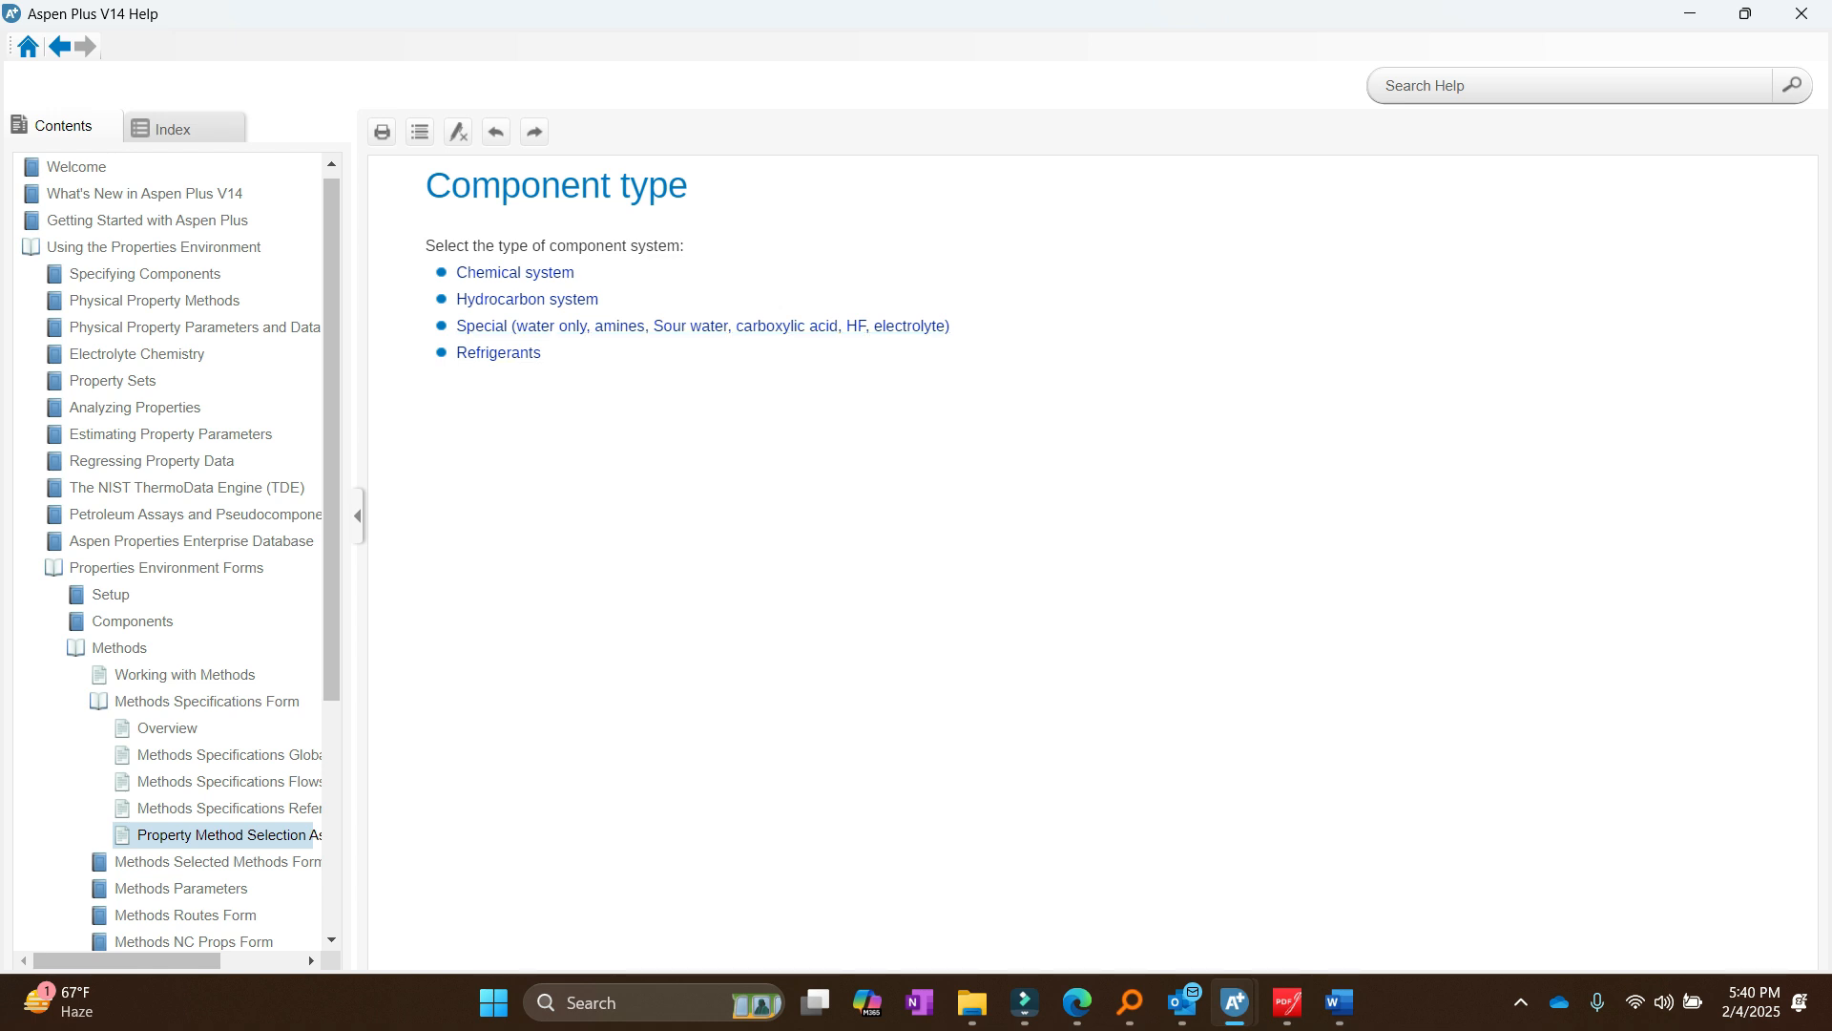
{"action": "left_click", "coordinate": [516, 273]}
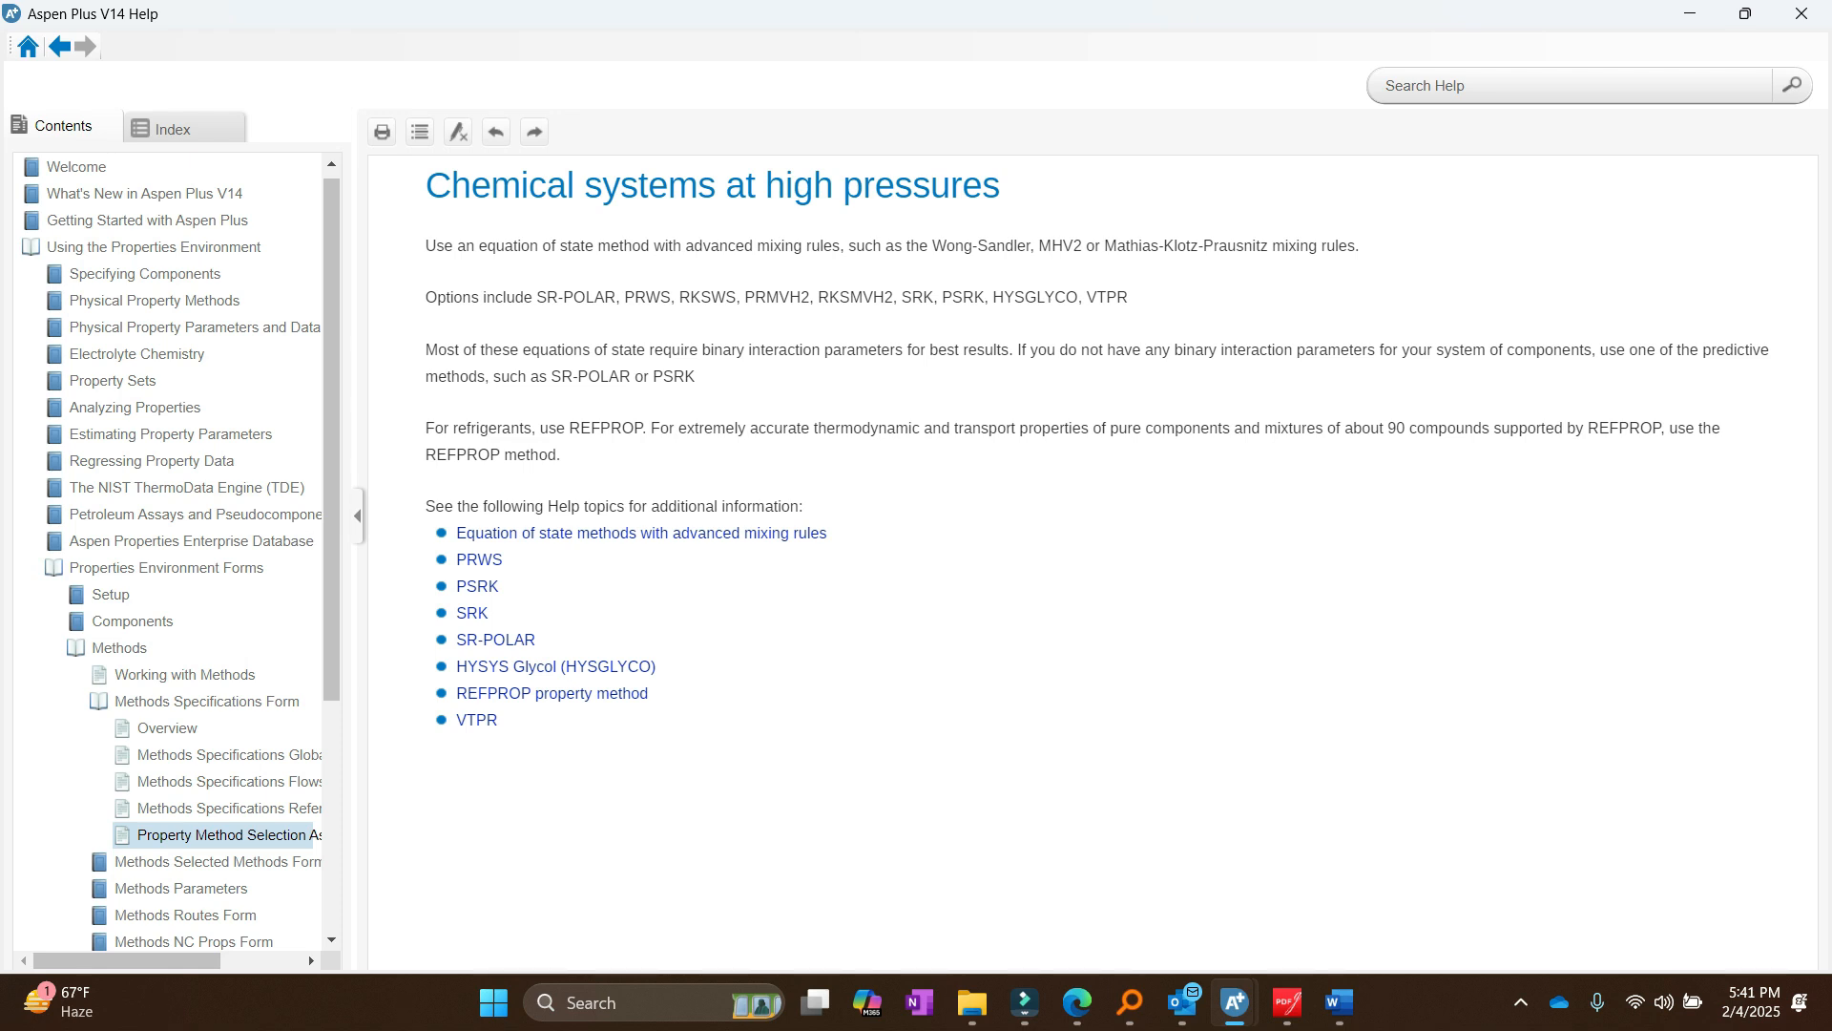
{"action": "key", "text": "alt+F4"}
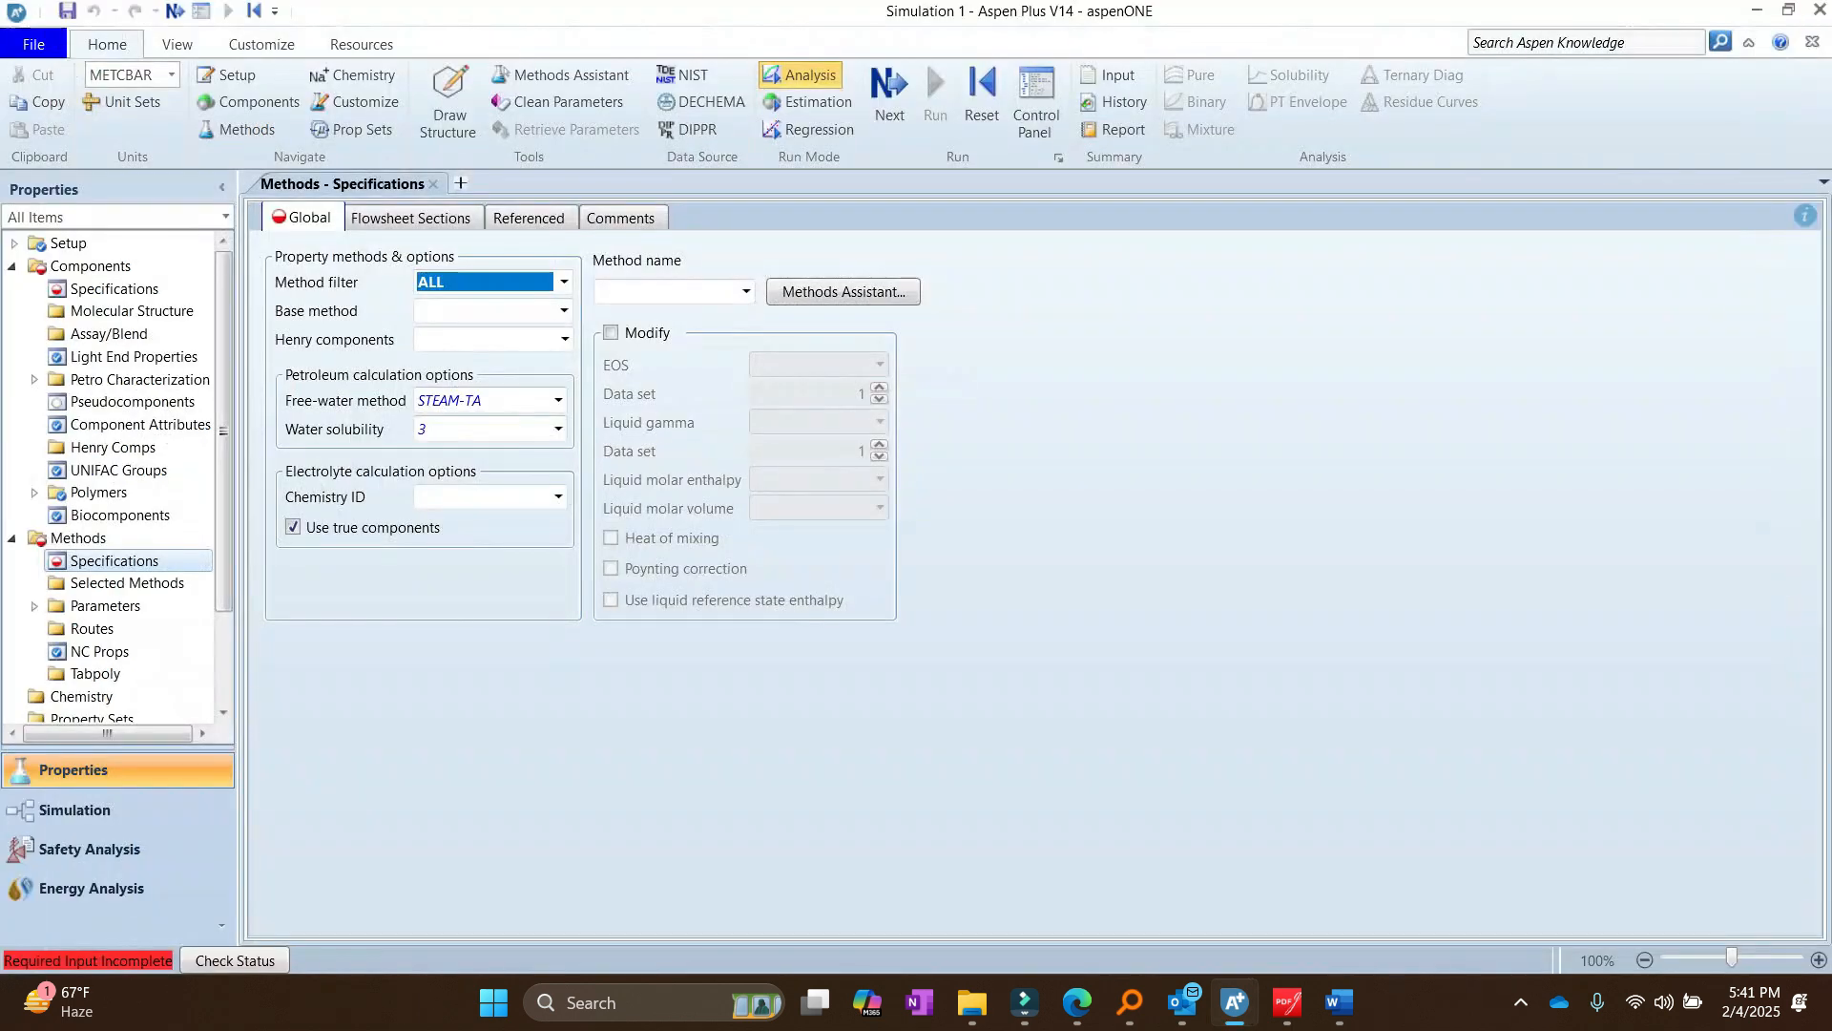
Step: Switch to the Aspen Plus teaching material in Word, review the pages around section 1.2 Method Assistant Tool, and return to Aspen Plus
{"action": "mouse_move", "coordinate": [1339, 1002]}
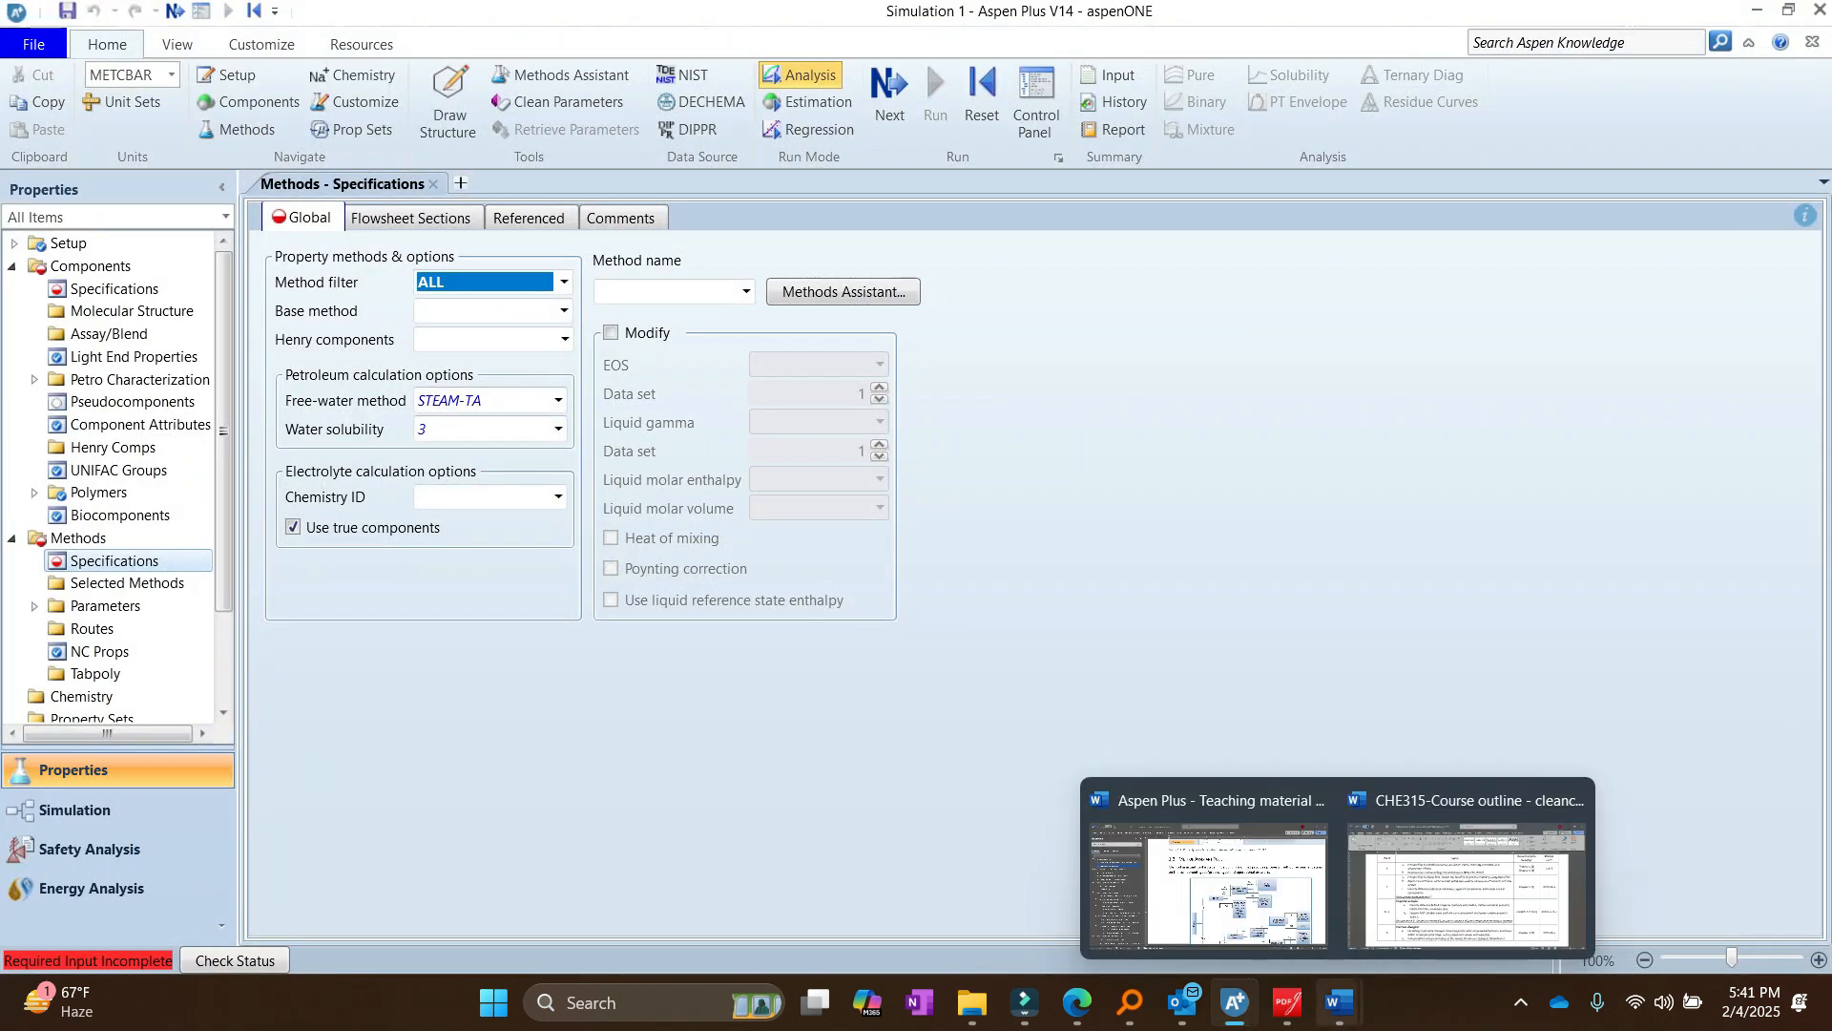
{"action": "left_click", "coordinate": [1209, 883]}
{"action": "scroll", "coordinate": [1130, 525], "scroll_direction": "up", "scroll_amount": 12}
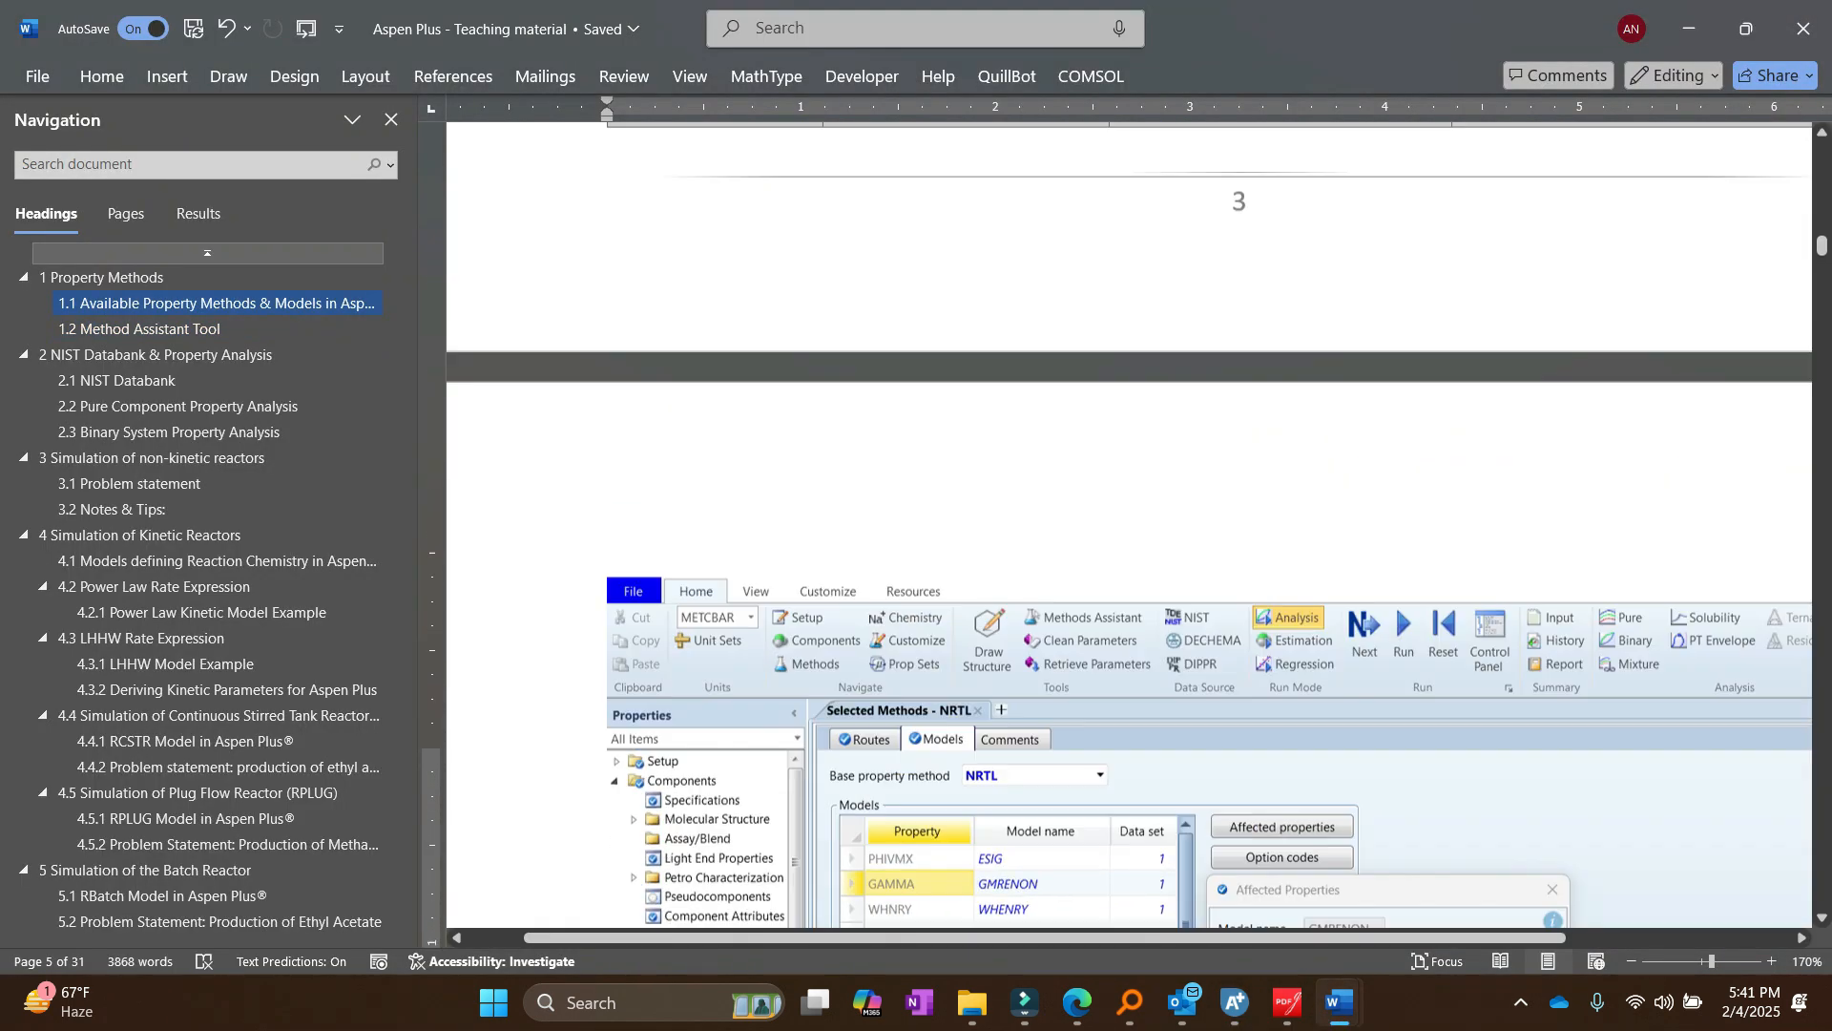
{"action": "scroll", "coordinate": [1130, 525], "scroll_direction": "down", "scroll_amount": 10}
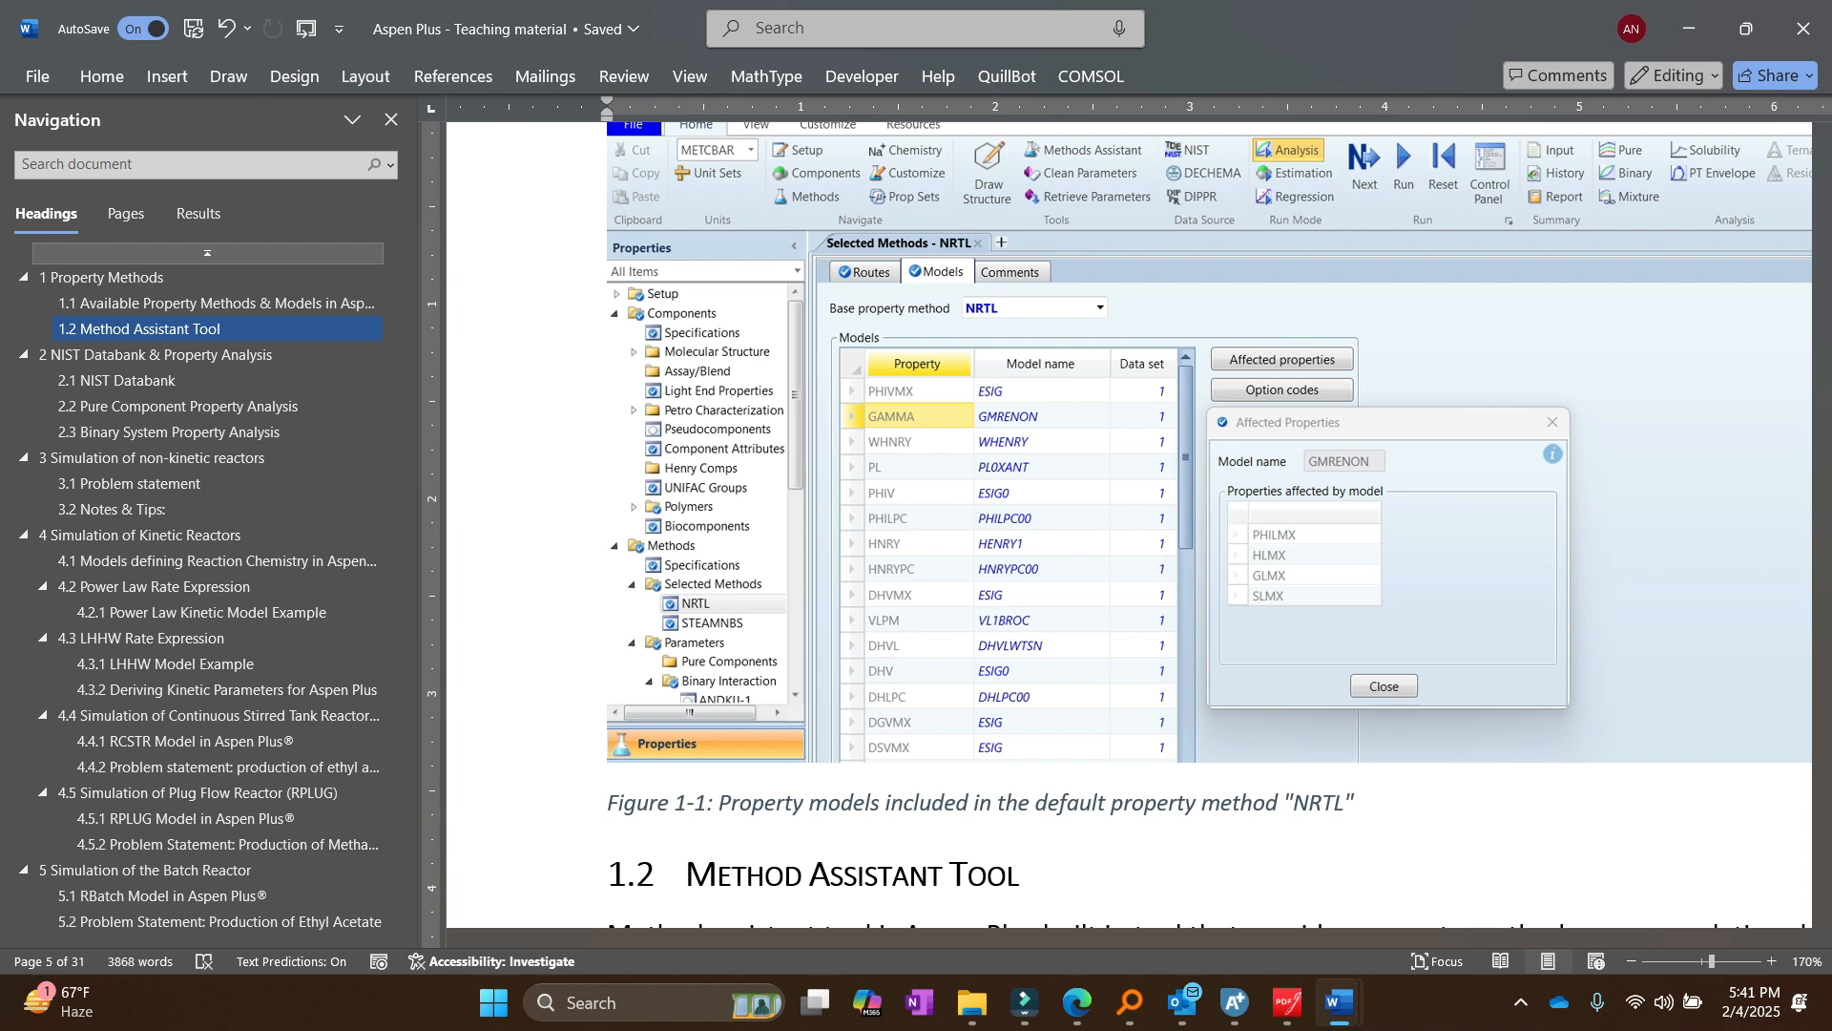
{"action": "mouse_move", "coordinate": [1234, 1002]}
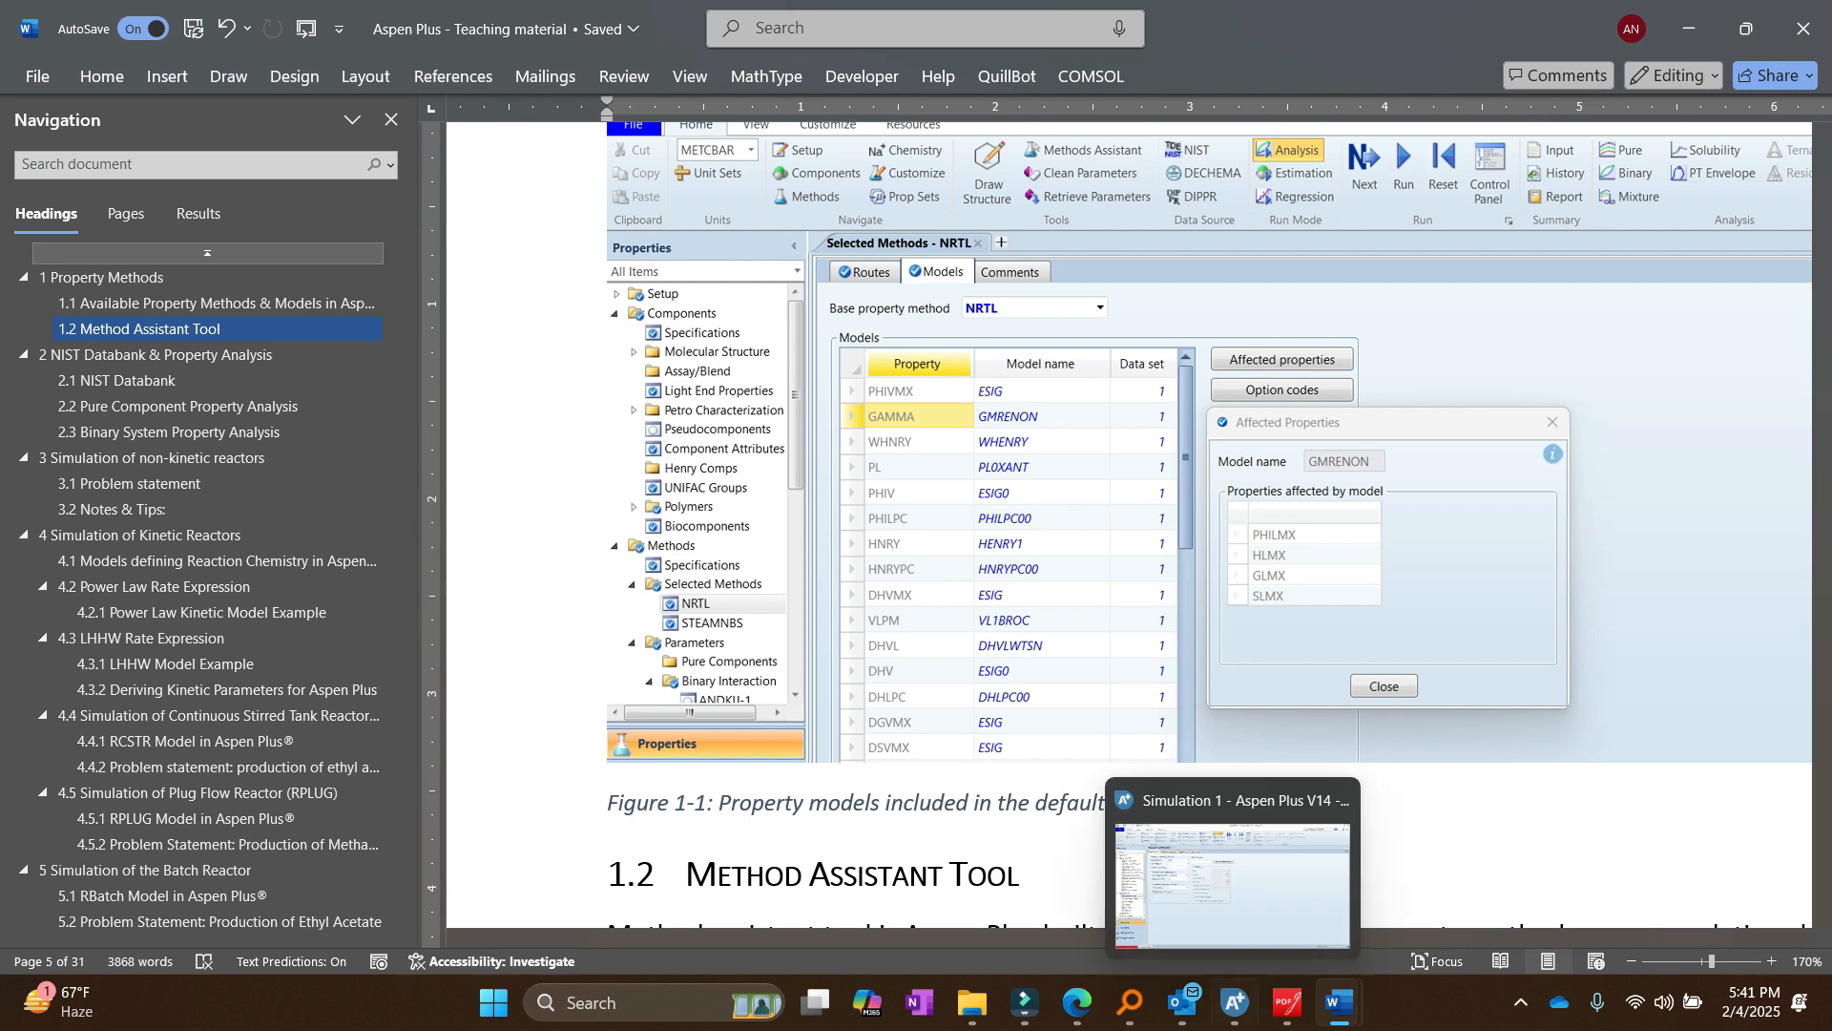
{"action": "left_click", "coordinate": [1232, 883]}
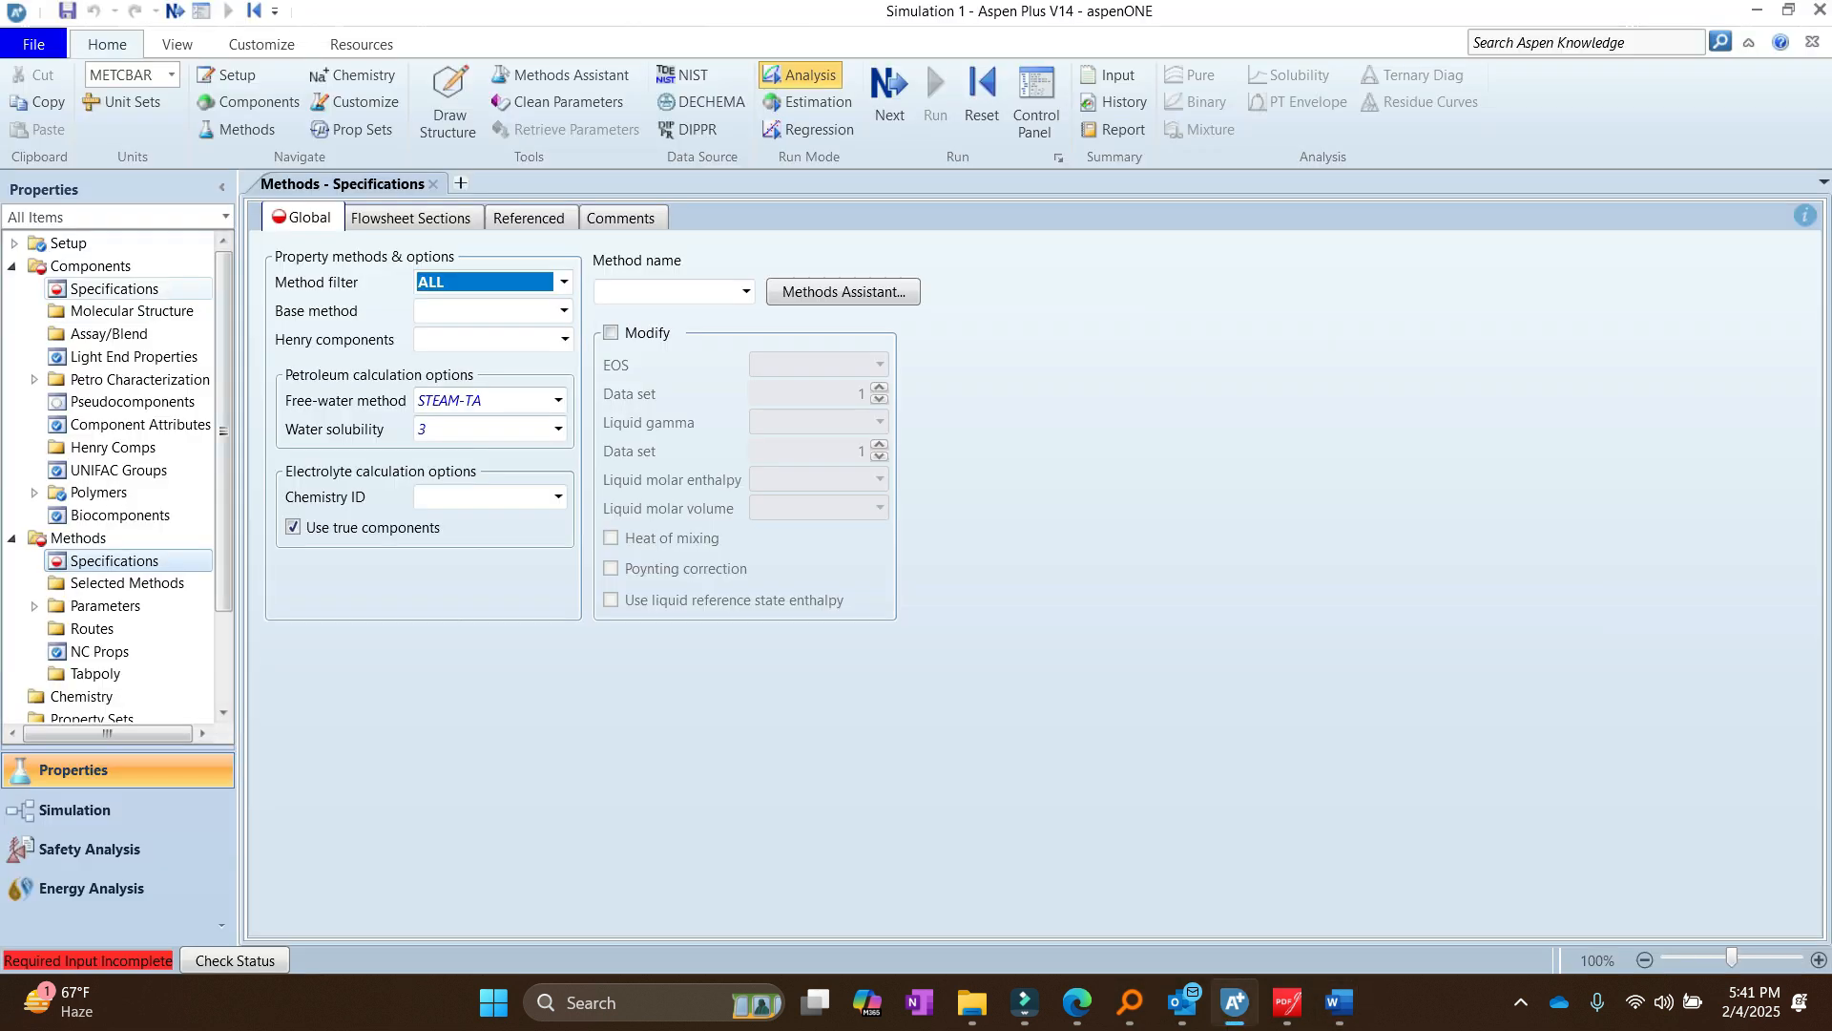
Step: Set the global property method to NRTL in the Methods specifications
{"action": "left_click", "coordinate": [676, 292]}
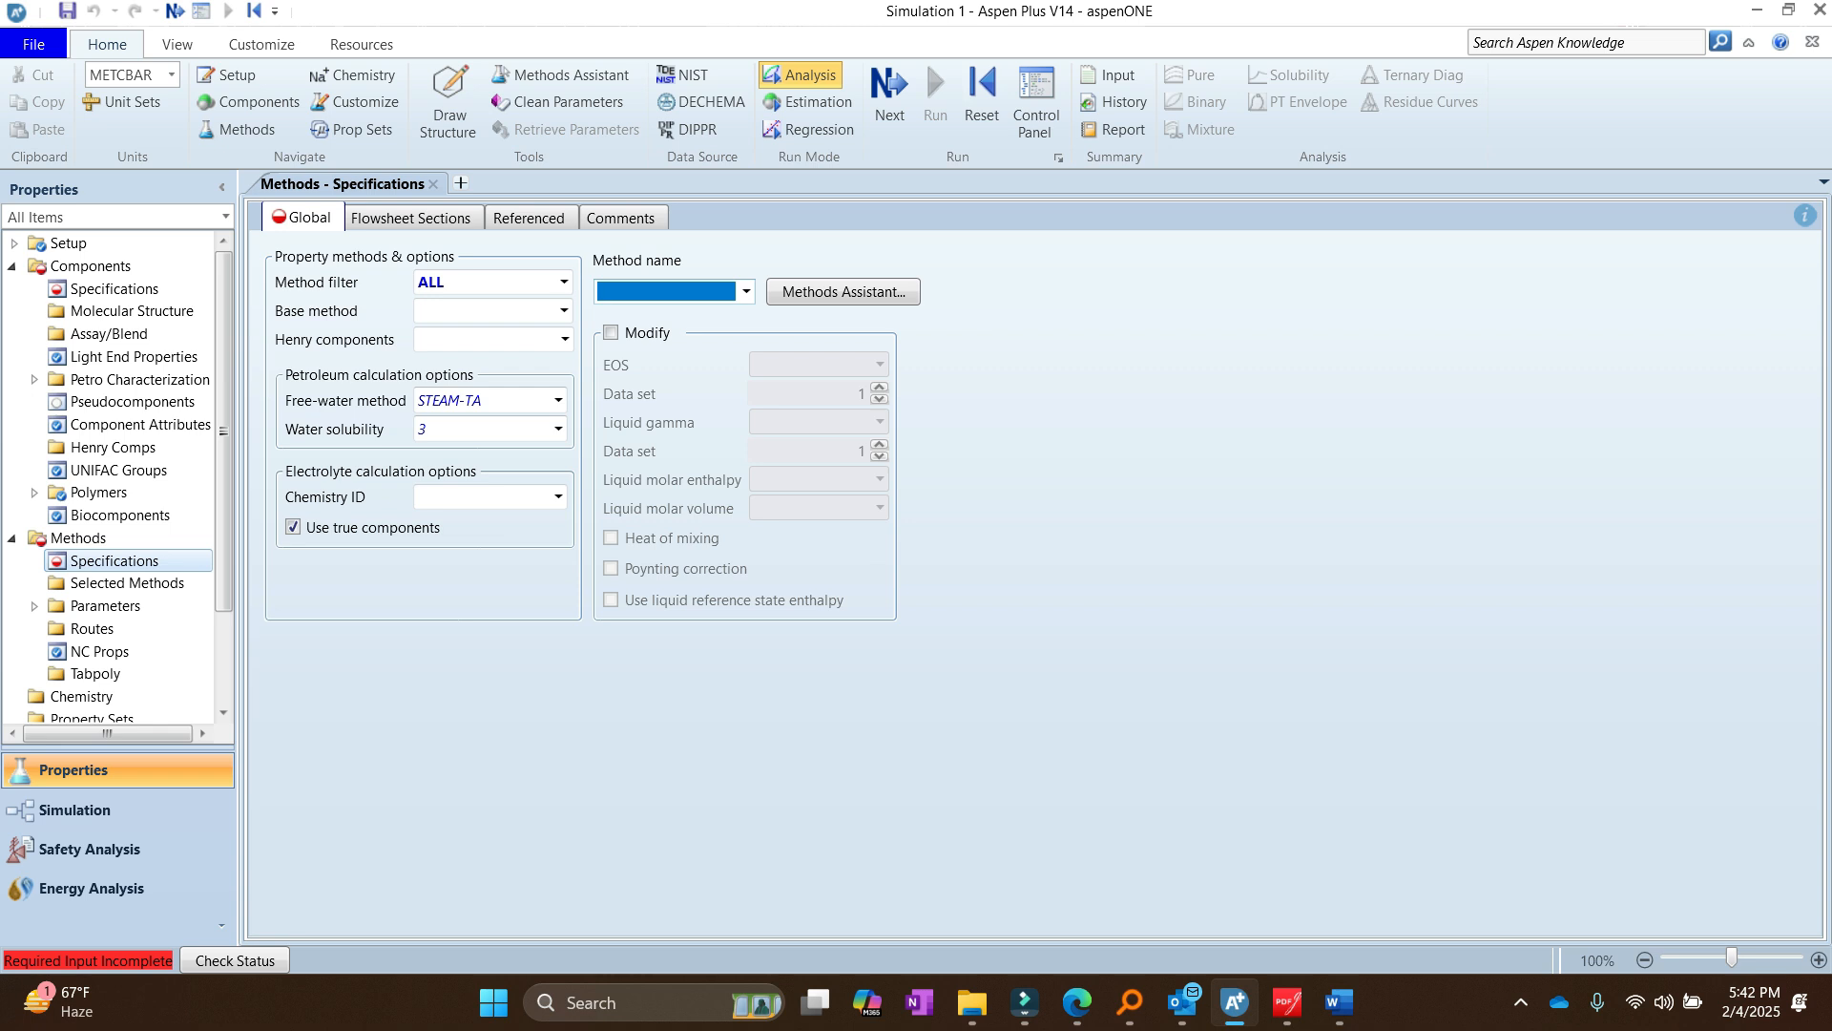
{"action": "type", "text": "NRTL"}
{"action": "key", "text": "Return"}
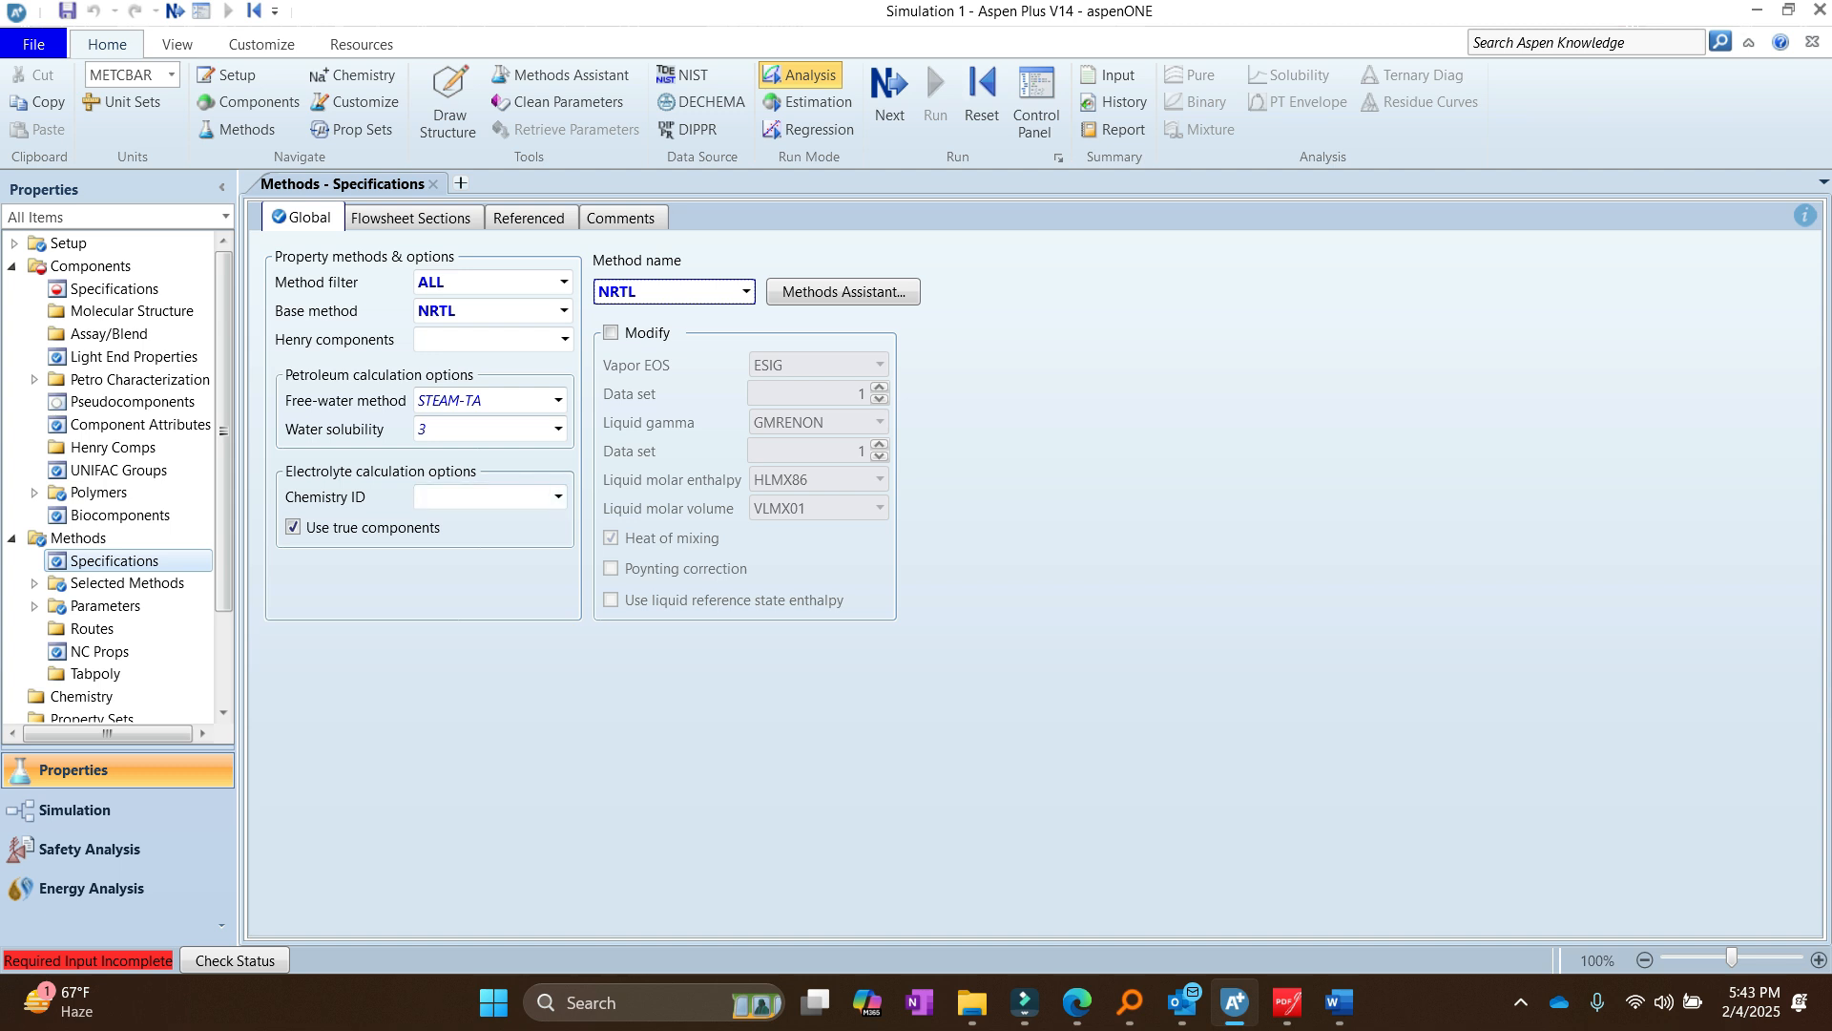
Step: Open the NRTL entry under Selected Methods and view its routes, models and comments
{"action": "scroll", "coordinate": [114, 477], "scroll_direction": "down", "scroll_amount": 1}
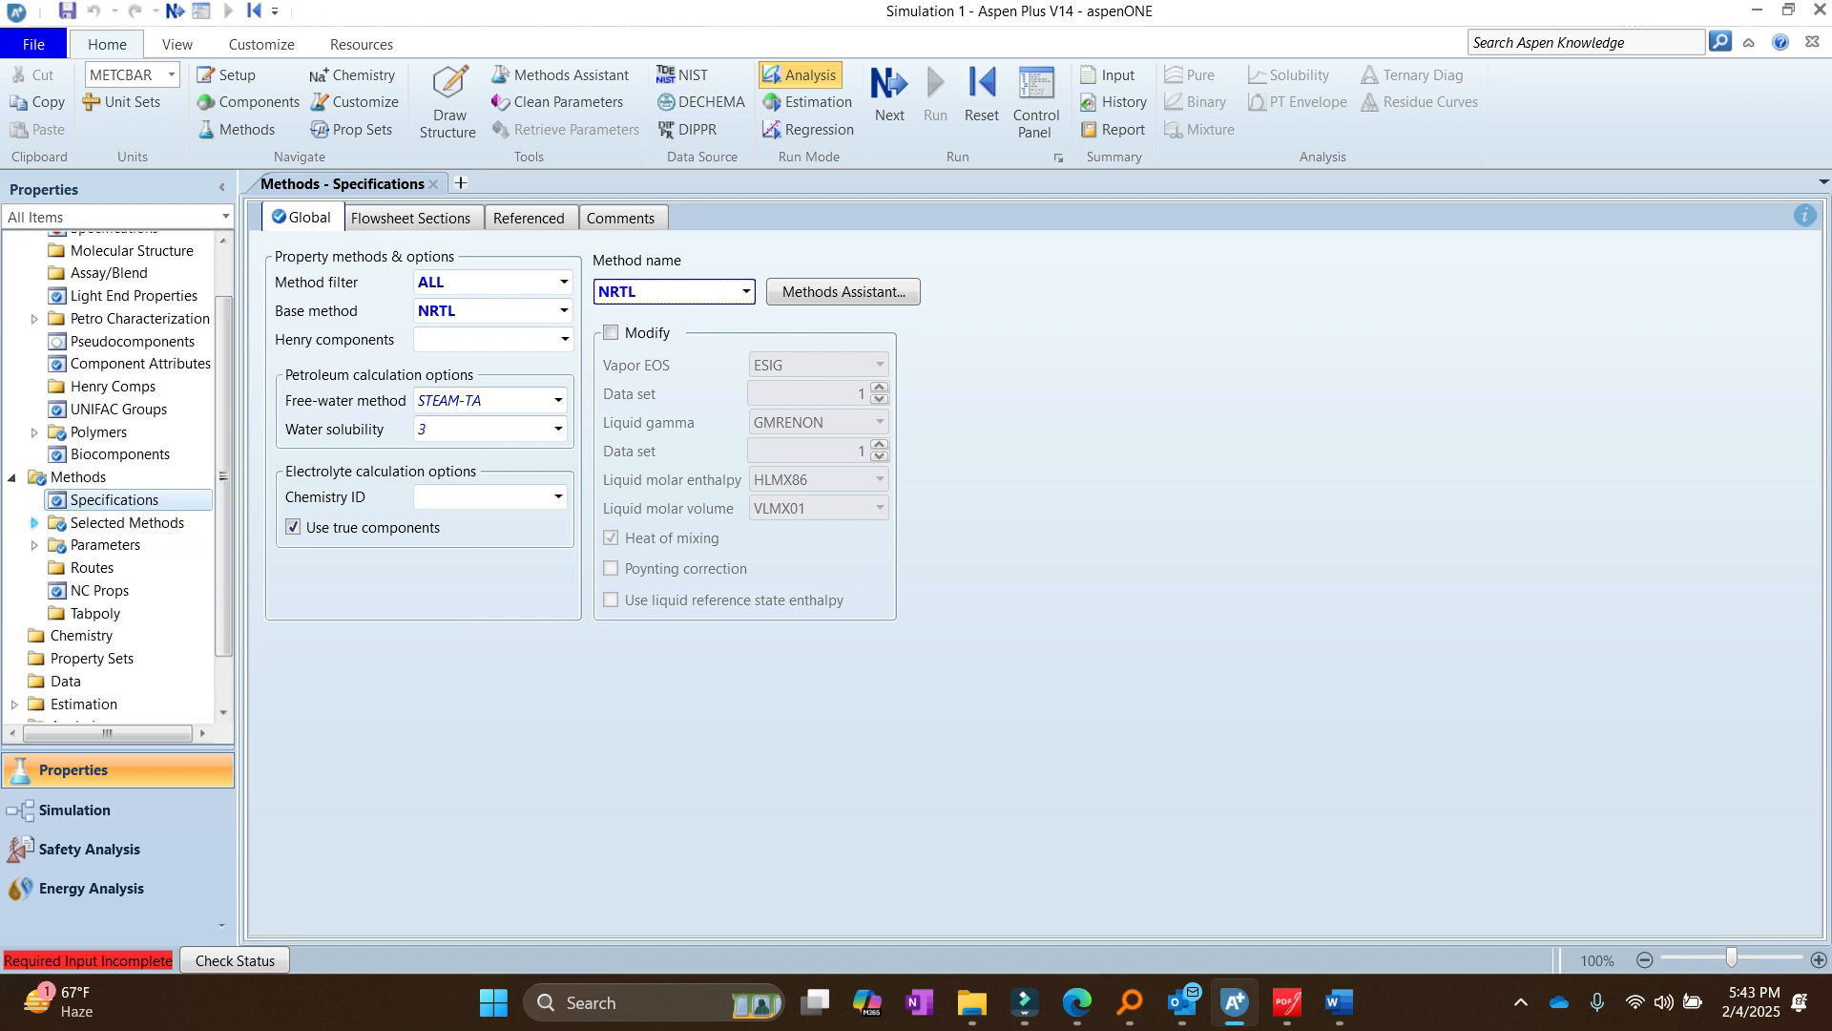
{"action": "left_click", "coordinate": [34, 522]}
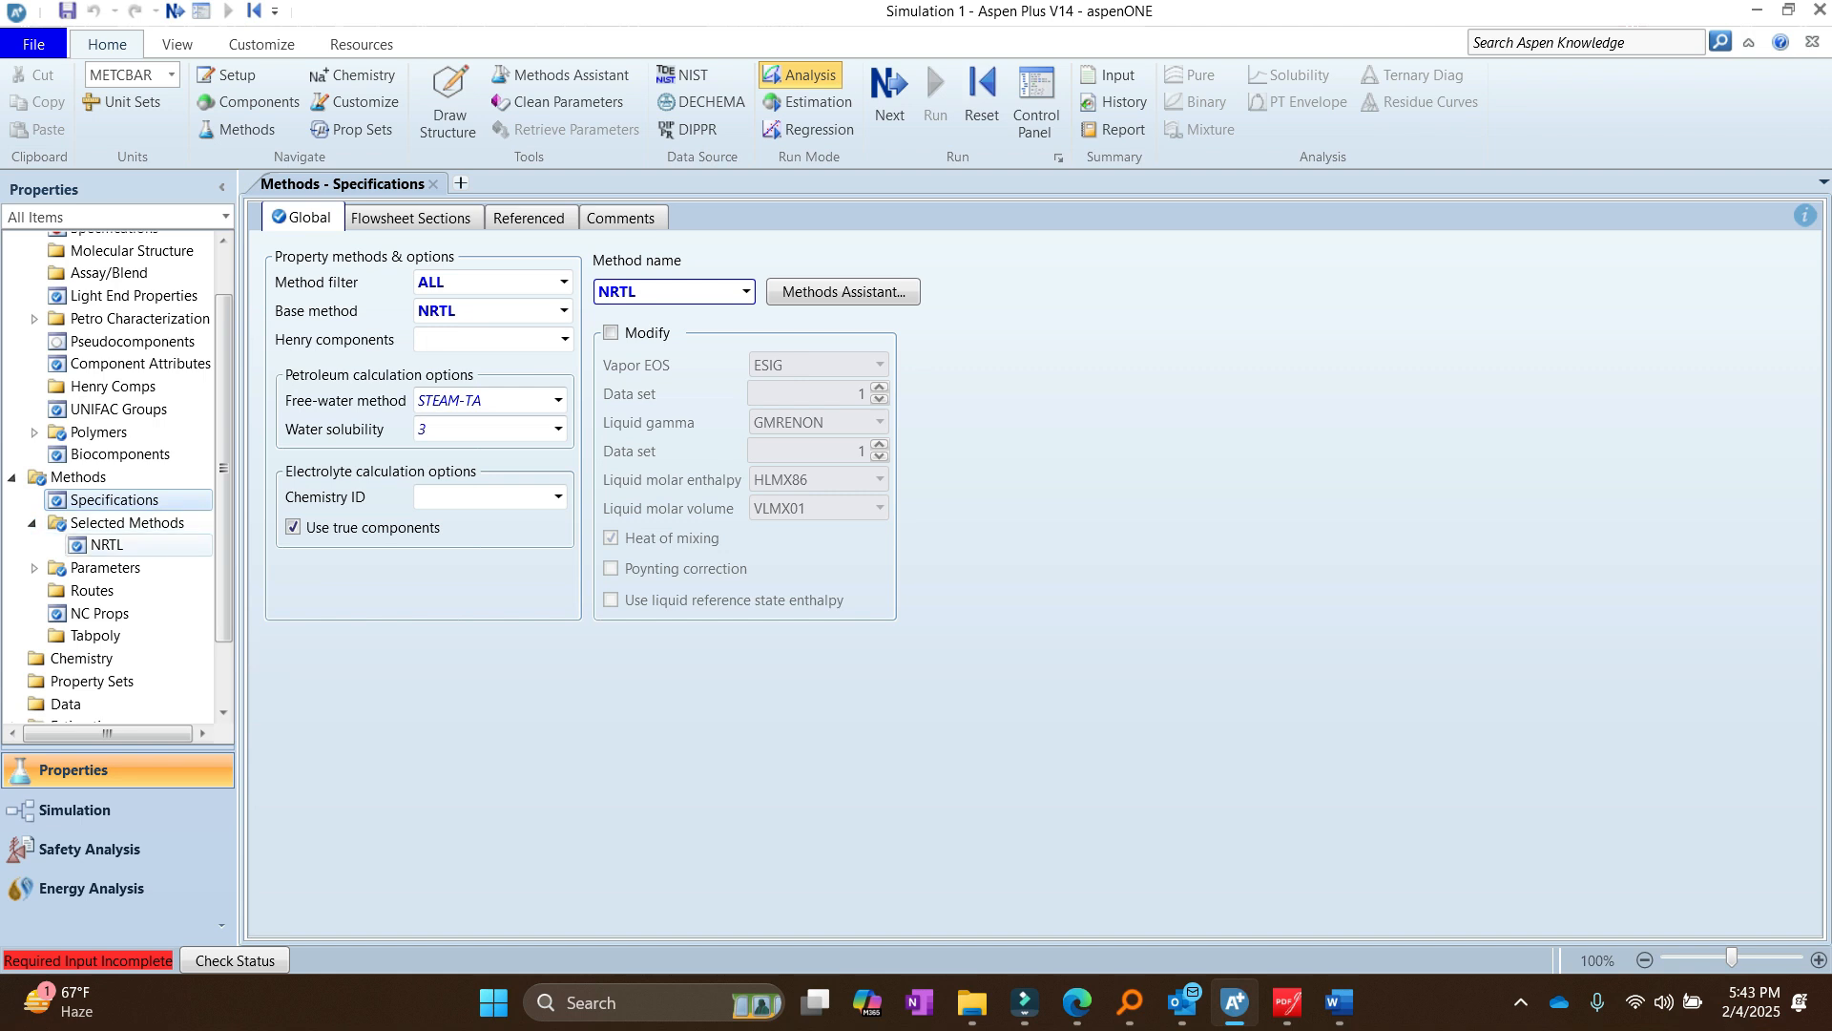
{"action": "left_click", "coordinate": [107, 545]}
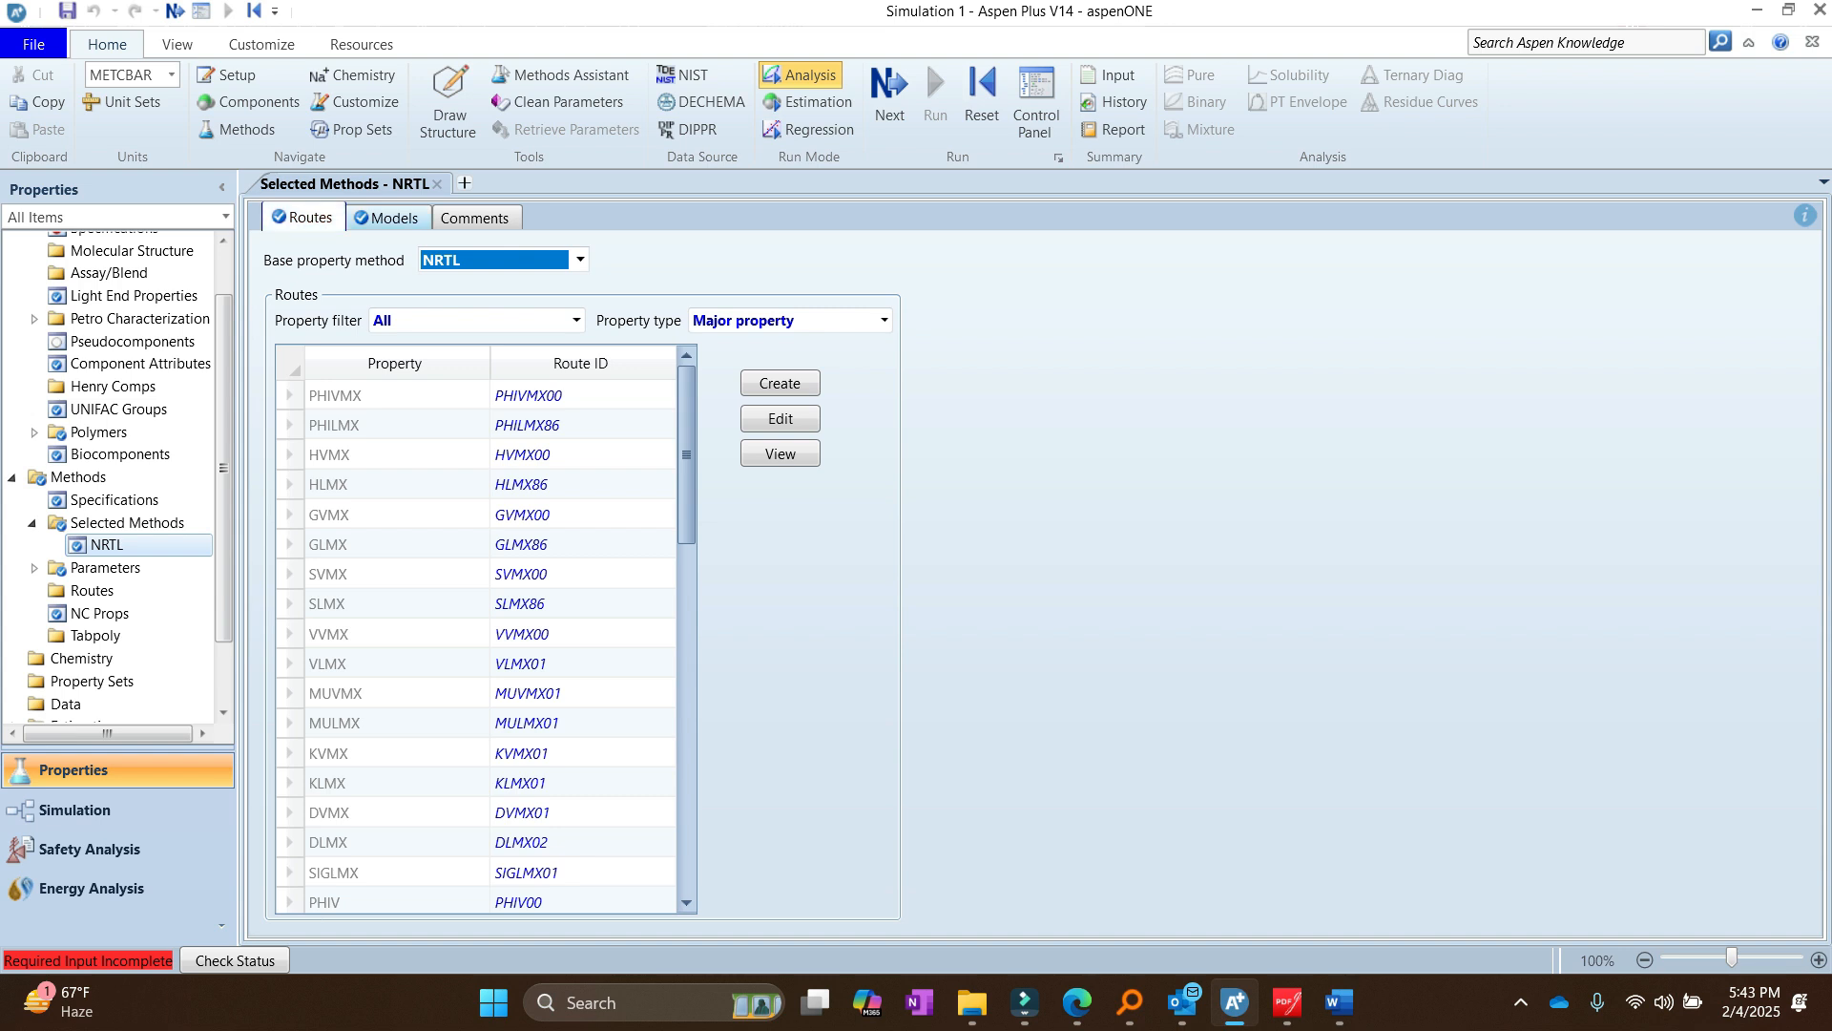
{"action": "left_click", "coordinate": [387, 218]}
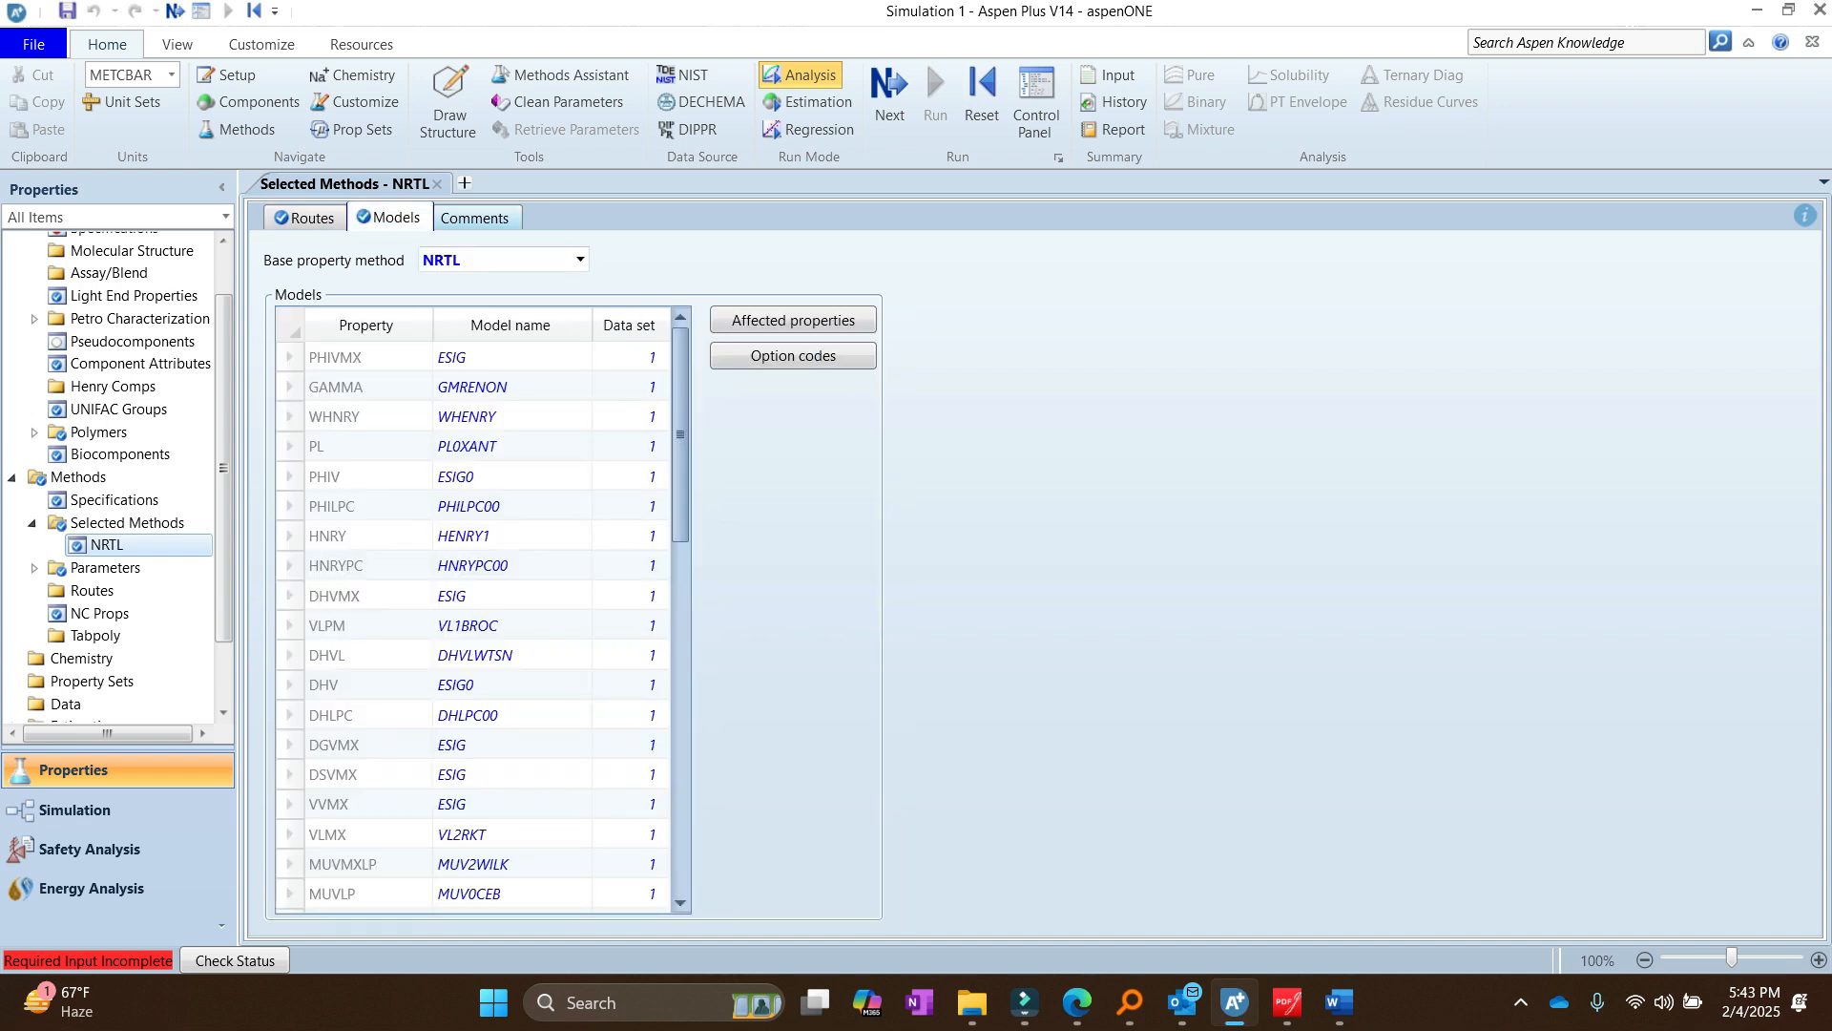
{"action": "left_click", "coordinate": [475, 219]}
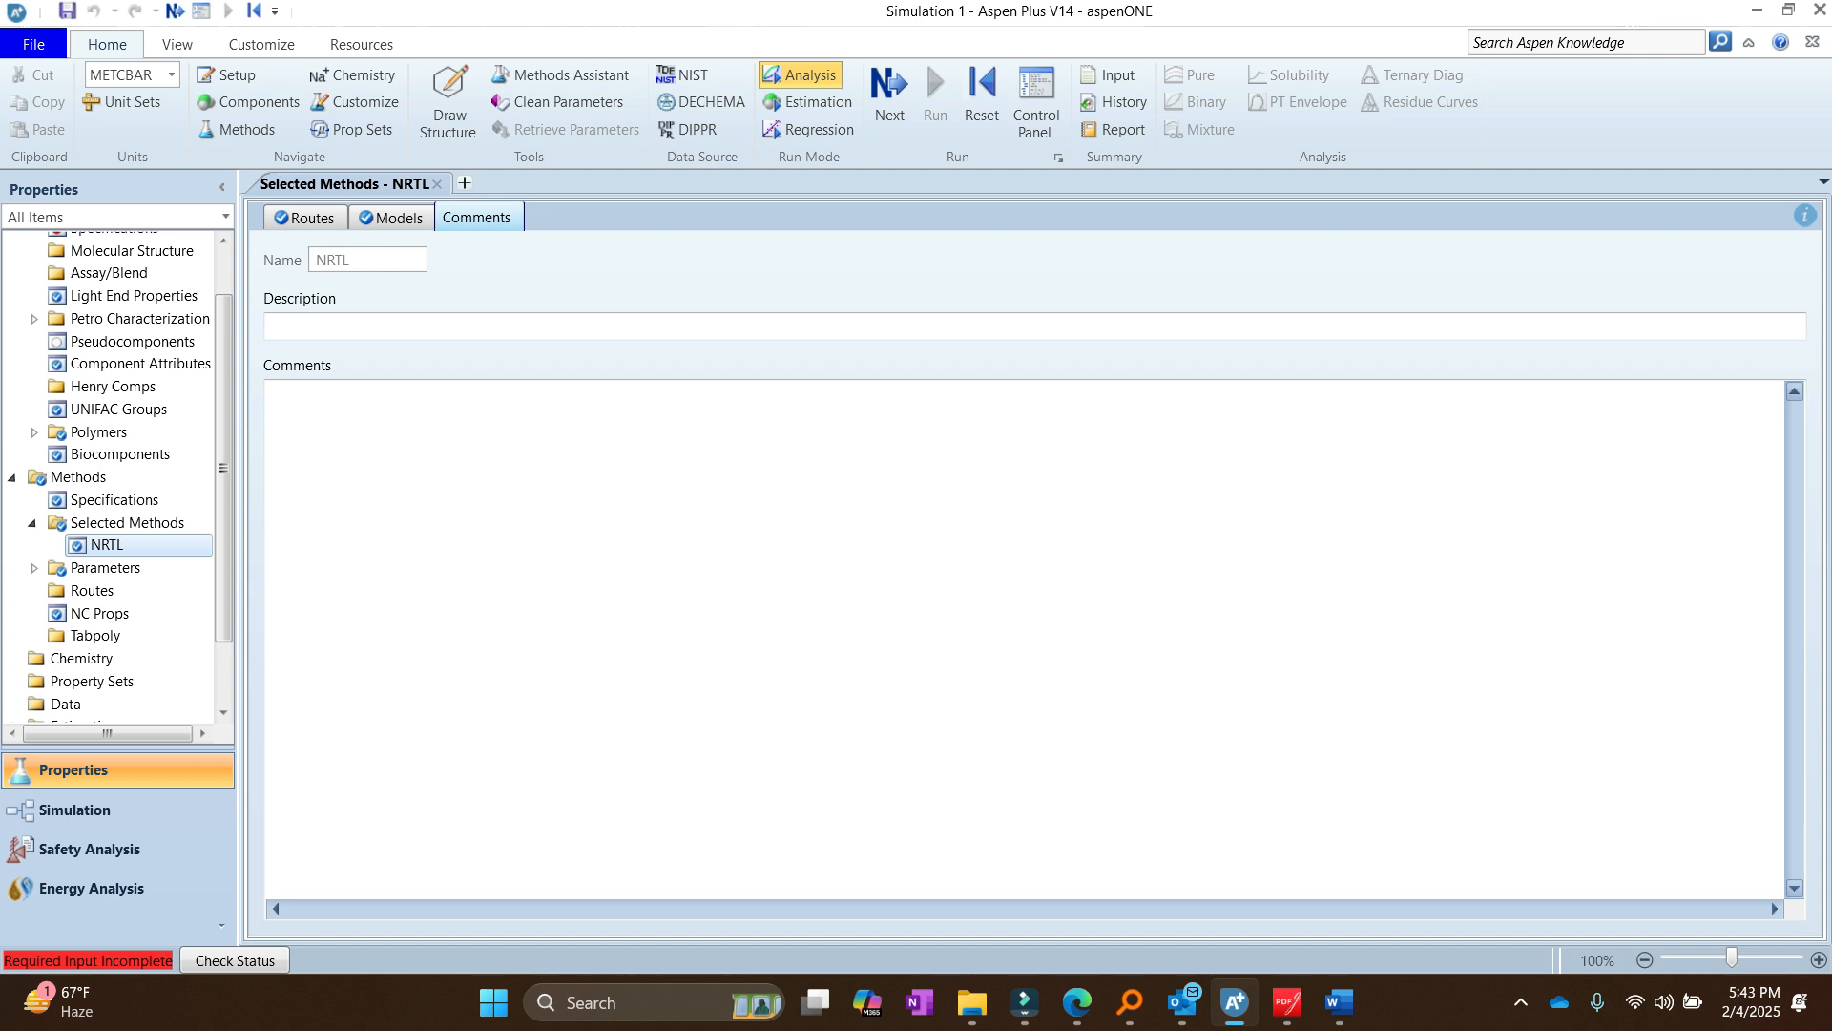
Step: Return to the NRTL models and look through the whole table of properties and model names
{"action": "left_click", "coordinate": [391, 218]}
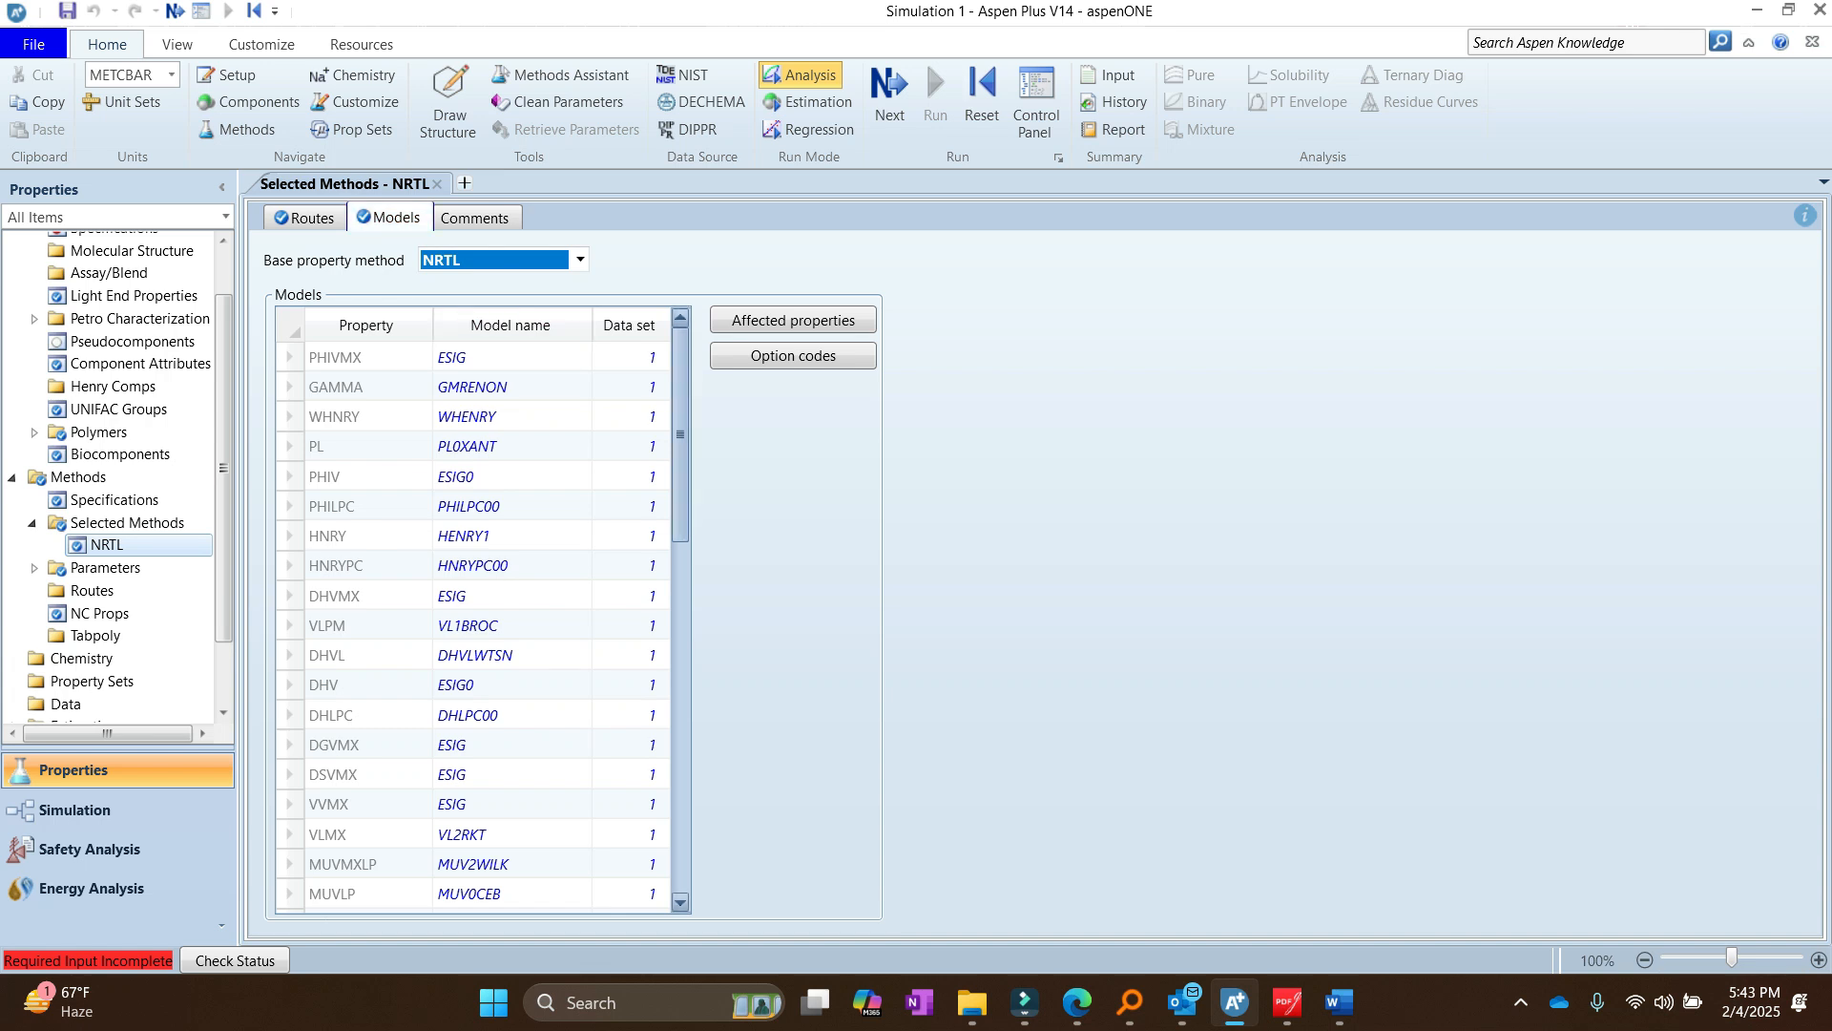
{"action": "scroll", "coordinate": [473, 620], "scroll_direction": "down", "scroll_amount": 10}
{"action": "scroll", "coordinate": [472, 620], "scroll_direction": "down", "scroll_amount": 3}
{"action": "scroll", "coordinate": [473, 620], "scroll_direction": "up", "scroll_amount": 4}
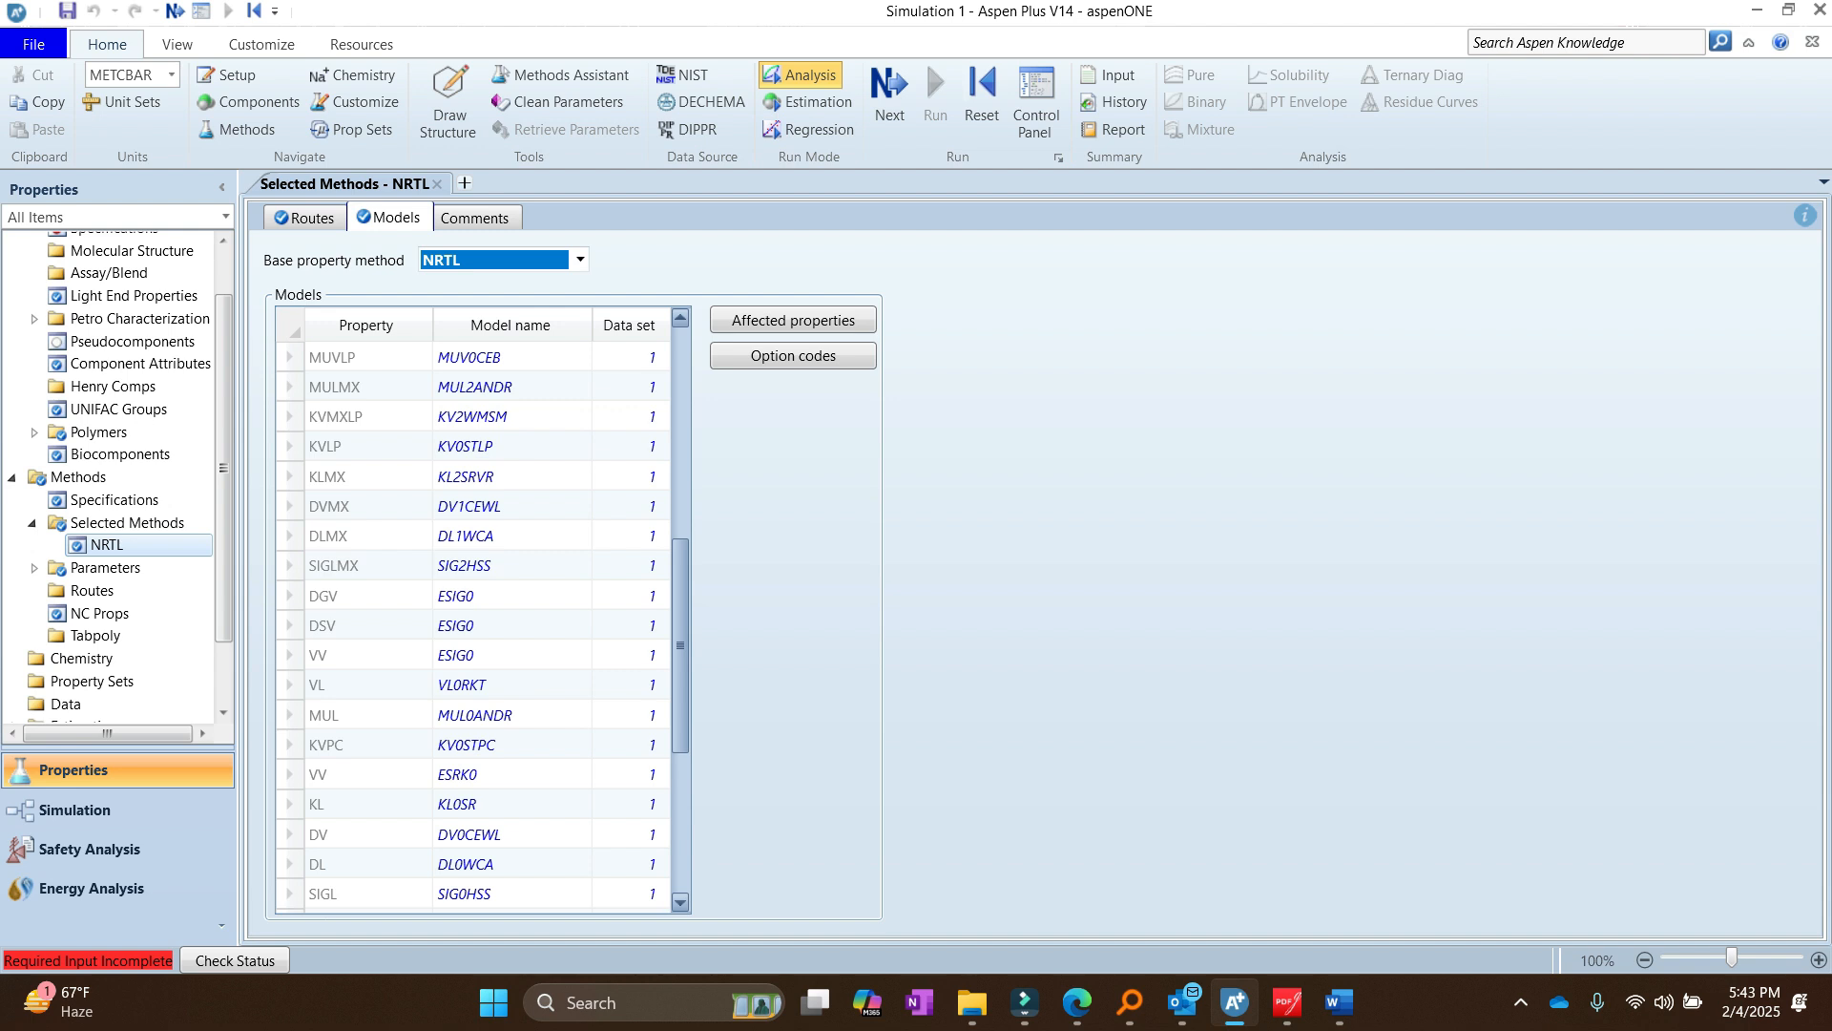
{"action": "scroll", "coordinate": [473, 621], "scroll_direction": "up", "scroll_amount": 6}
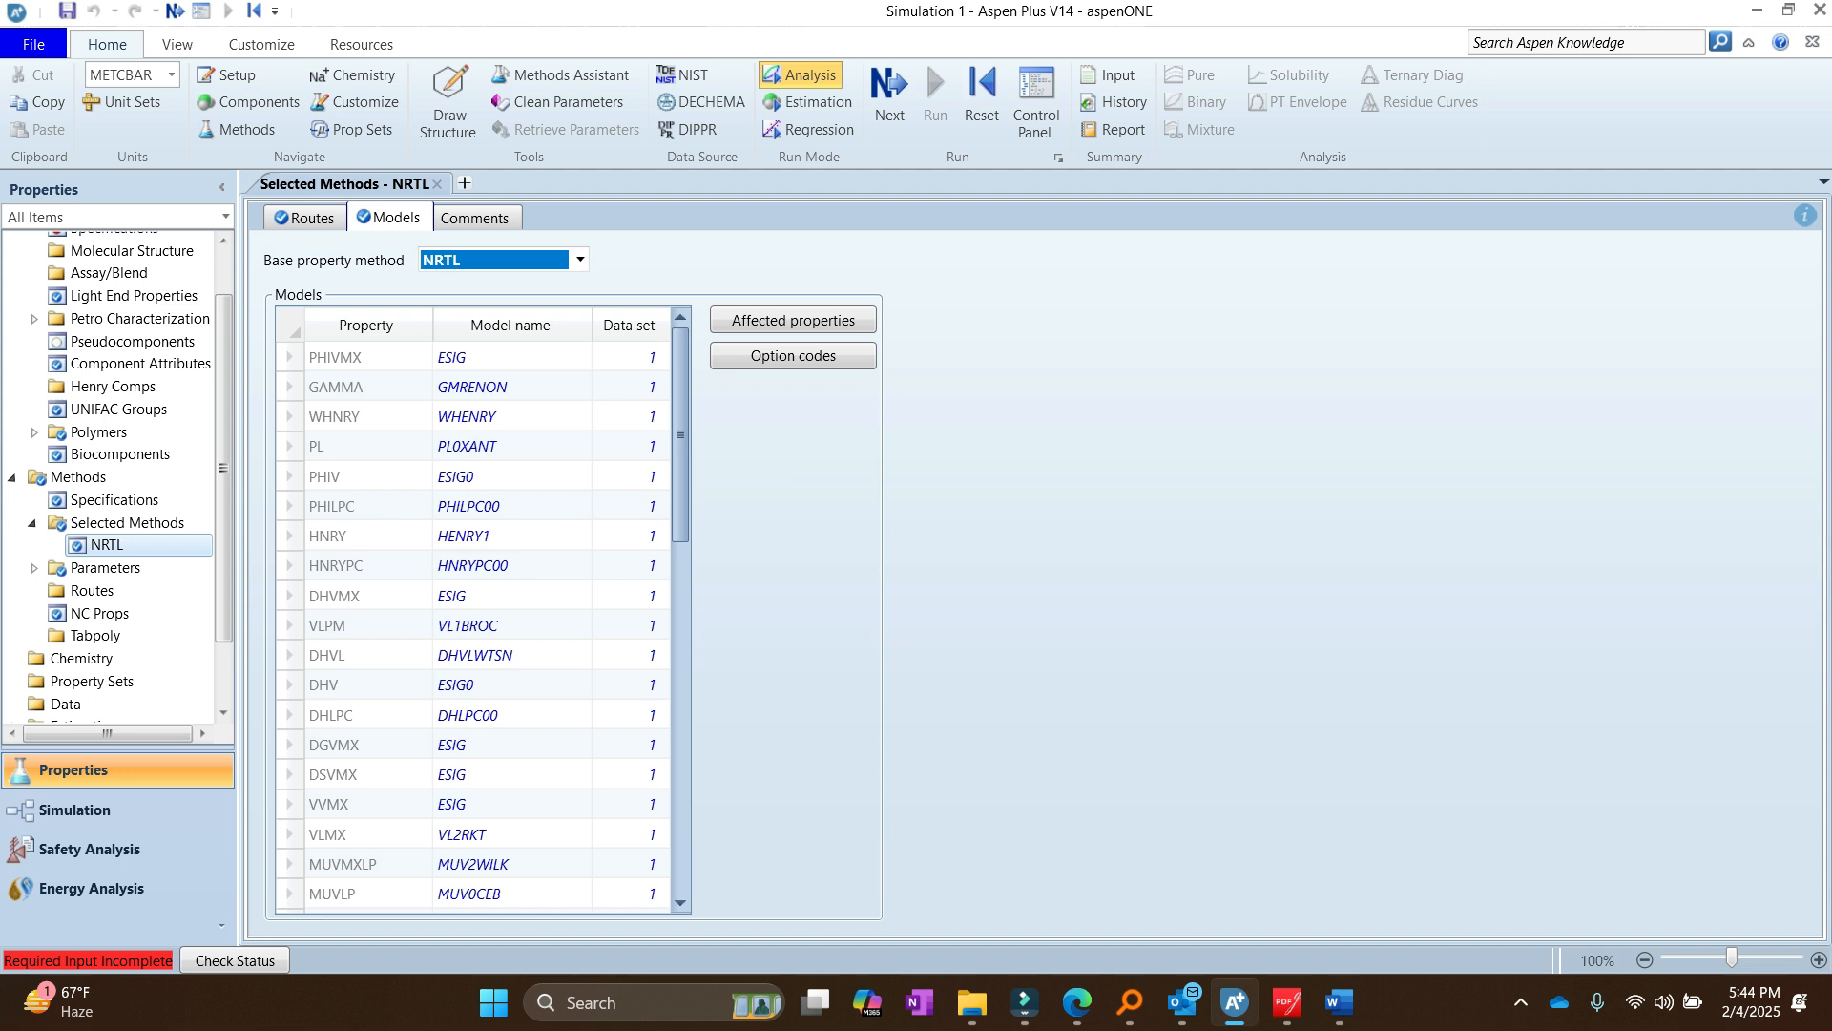
Step: Browse the alternative models offered for the PHIVMX property, from ESAMINE through PHVMXOLI, keeping ESIG
{"action": "left_click", "coordinate": [630, 357]}
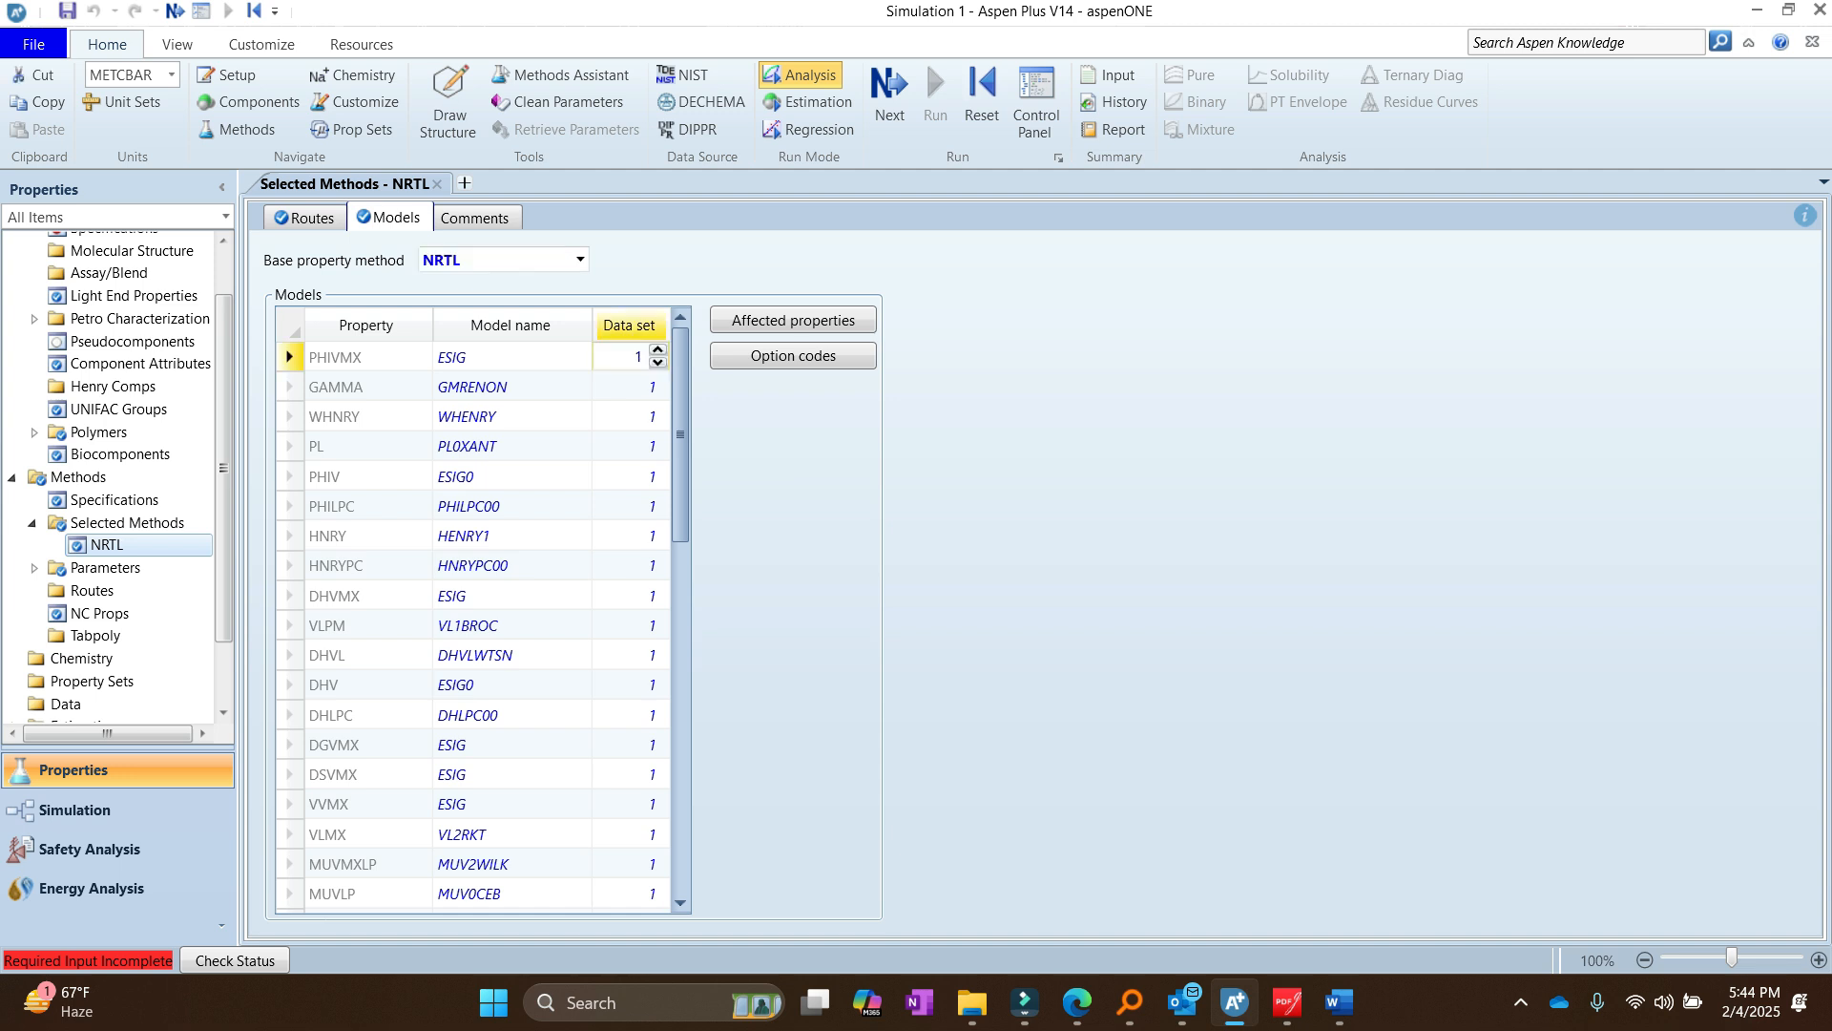
{"action": "left_click", "coordinate": [548, 357]}
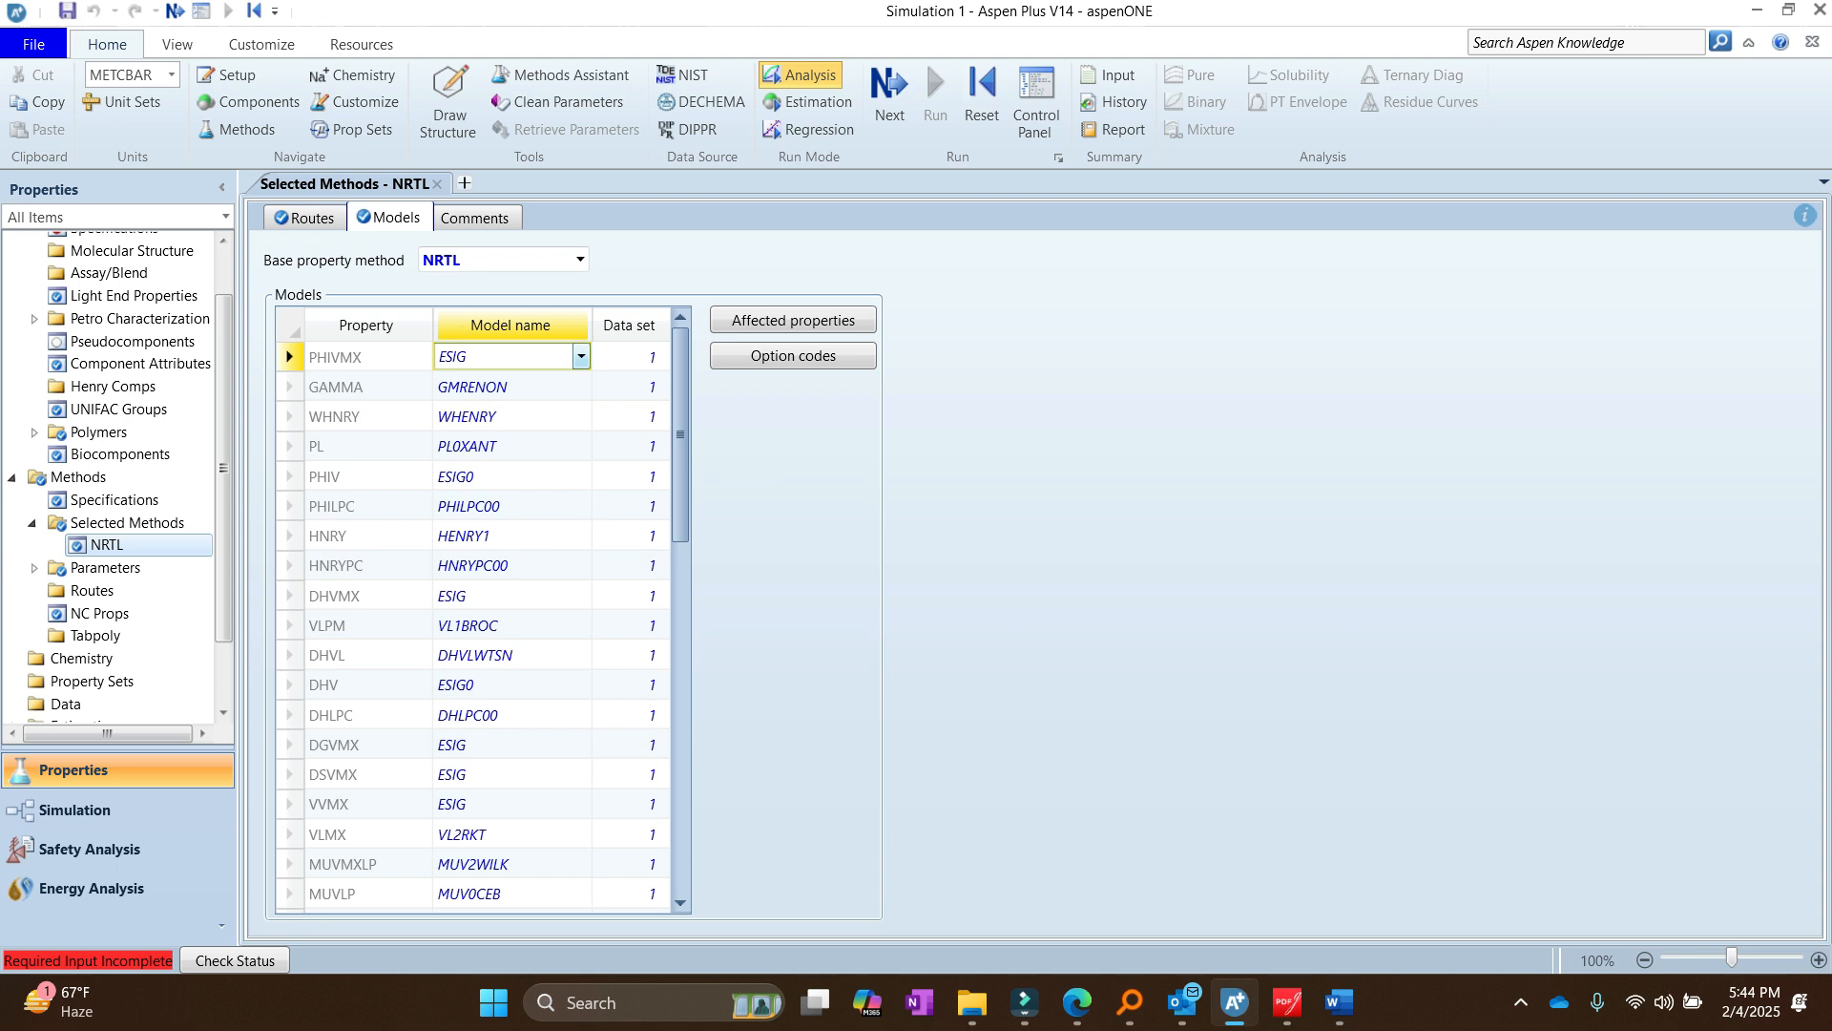
{"action": "left_click", "coordinate": [581, 357]}
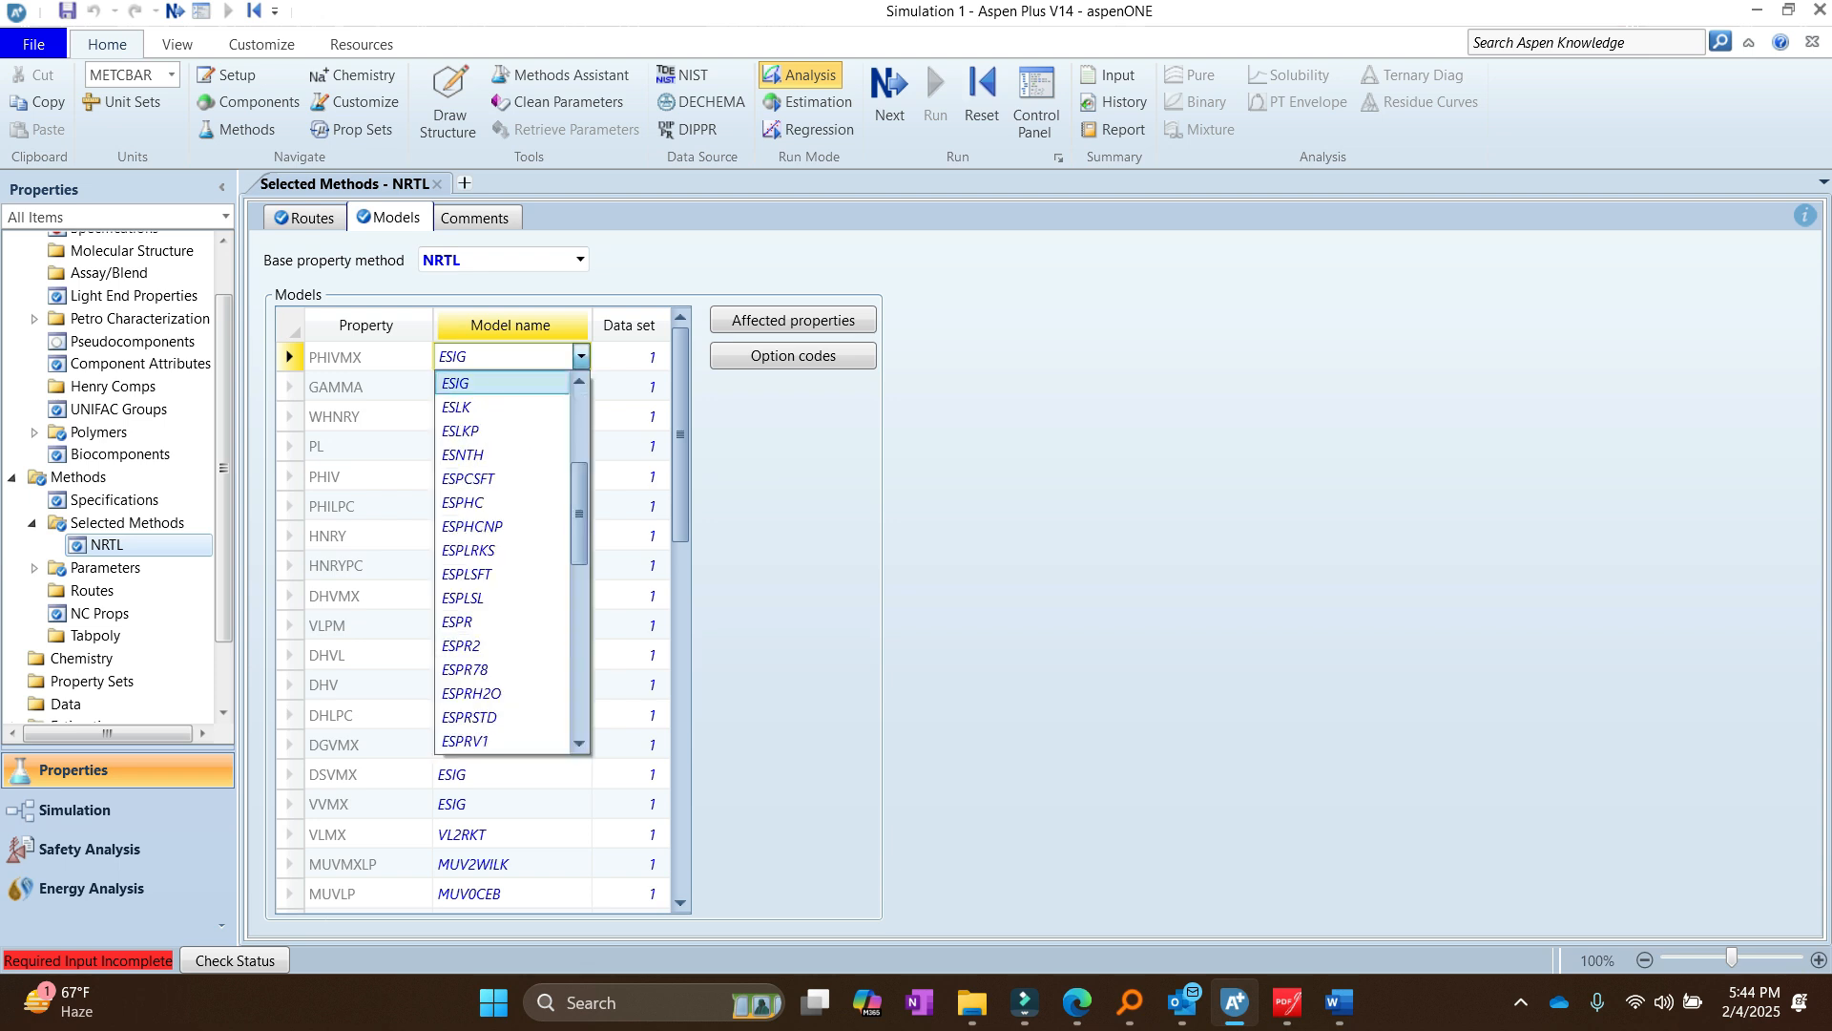
{"action": "key", "text": "Down"}
{"action": "key", "text": "Down"}
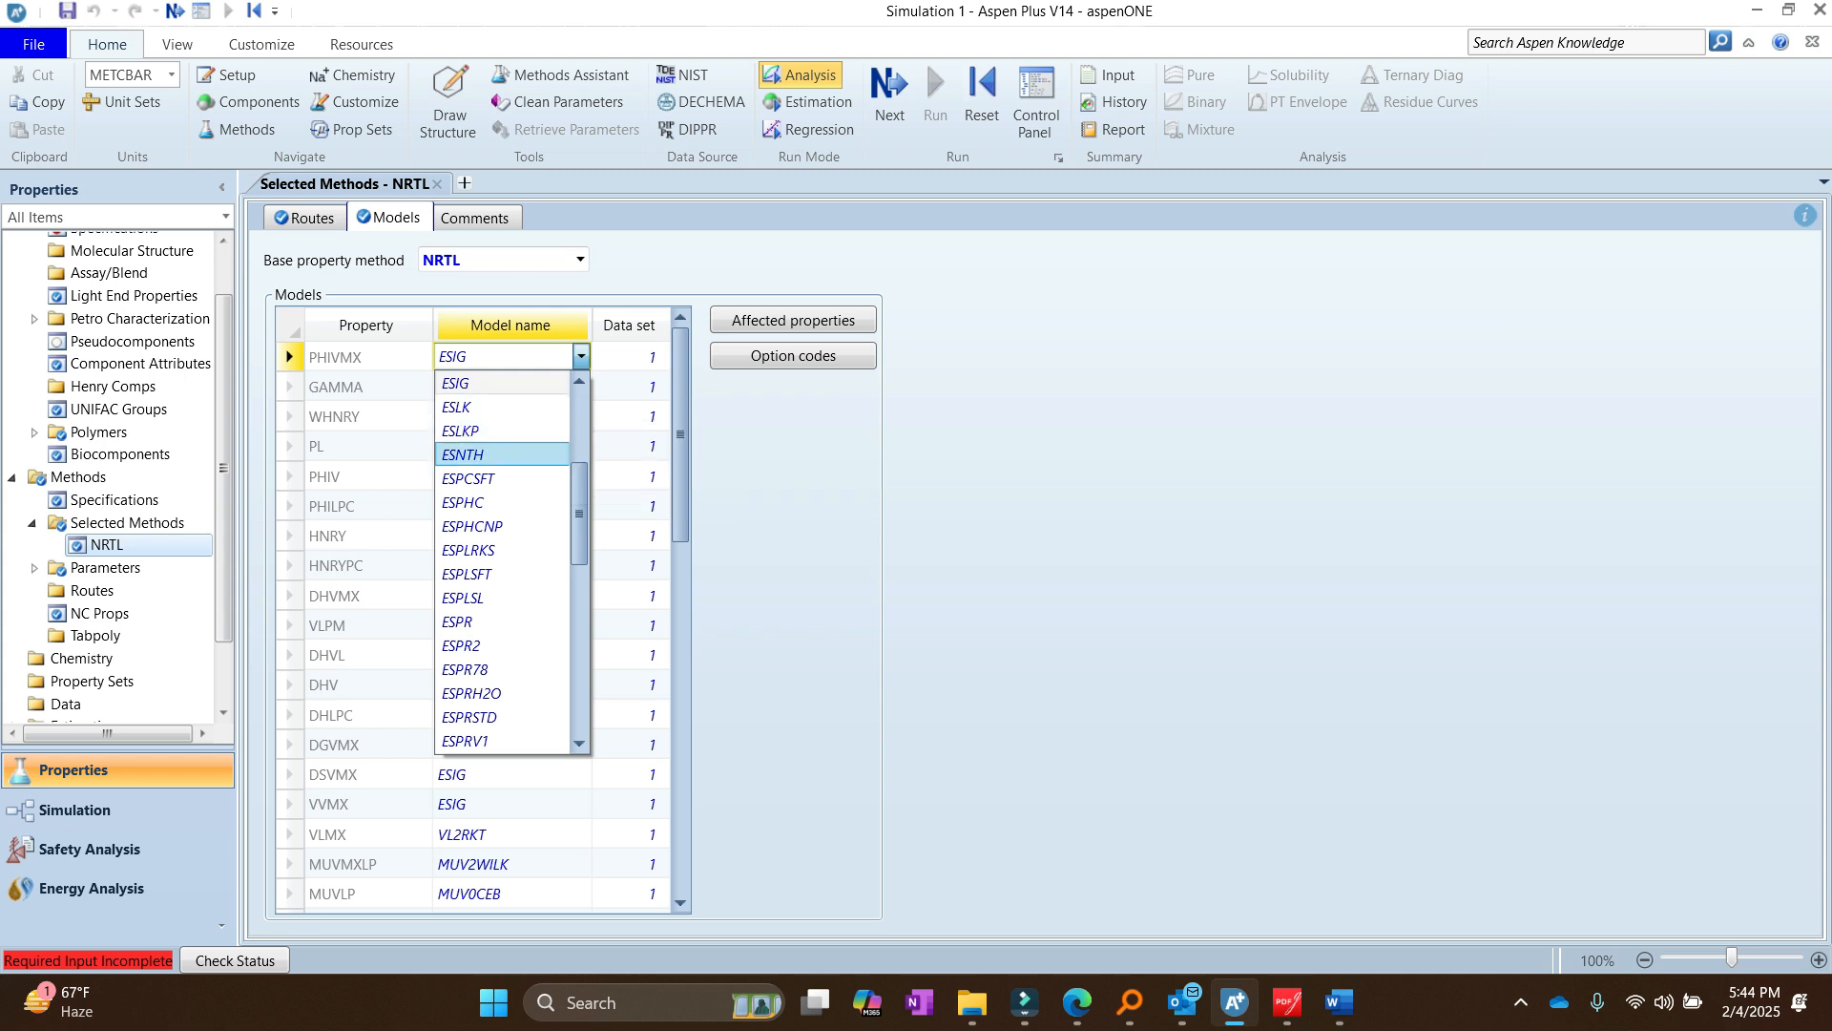
{"action": "left_click_drag", "start_coordinate": [579, 524], "coordinate": [579, 686]}
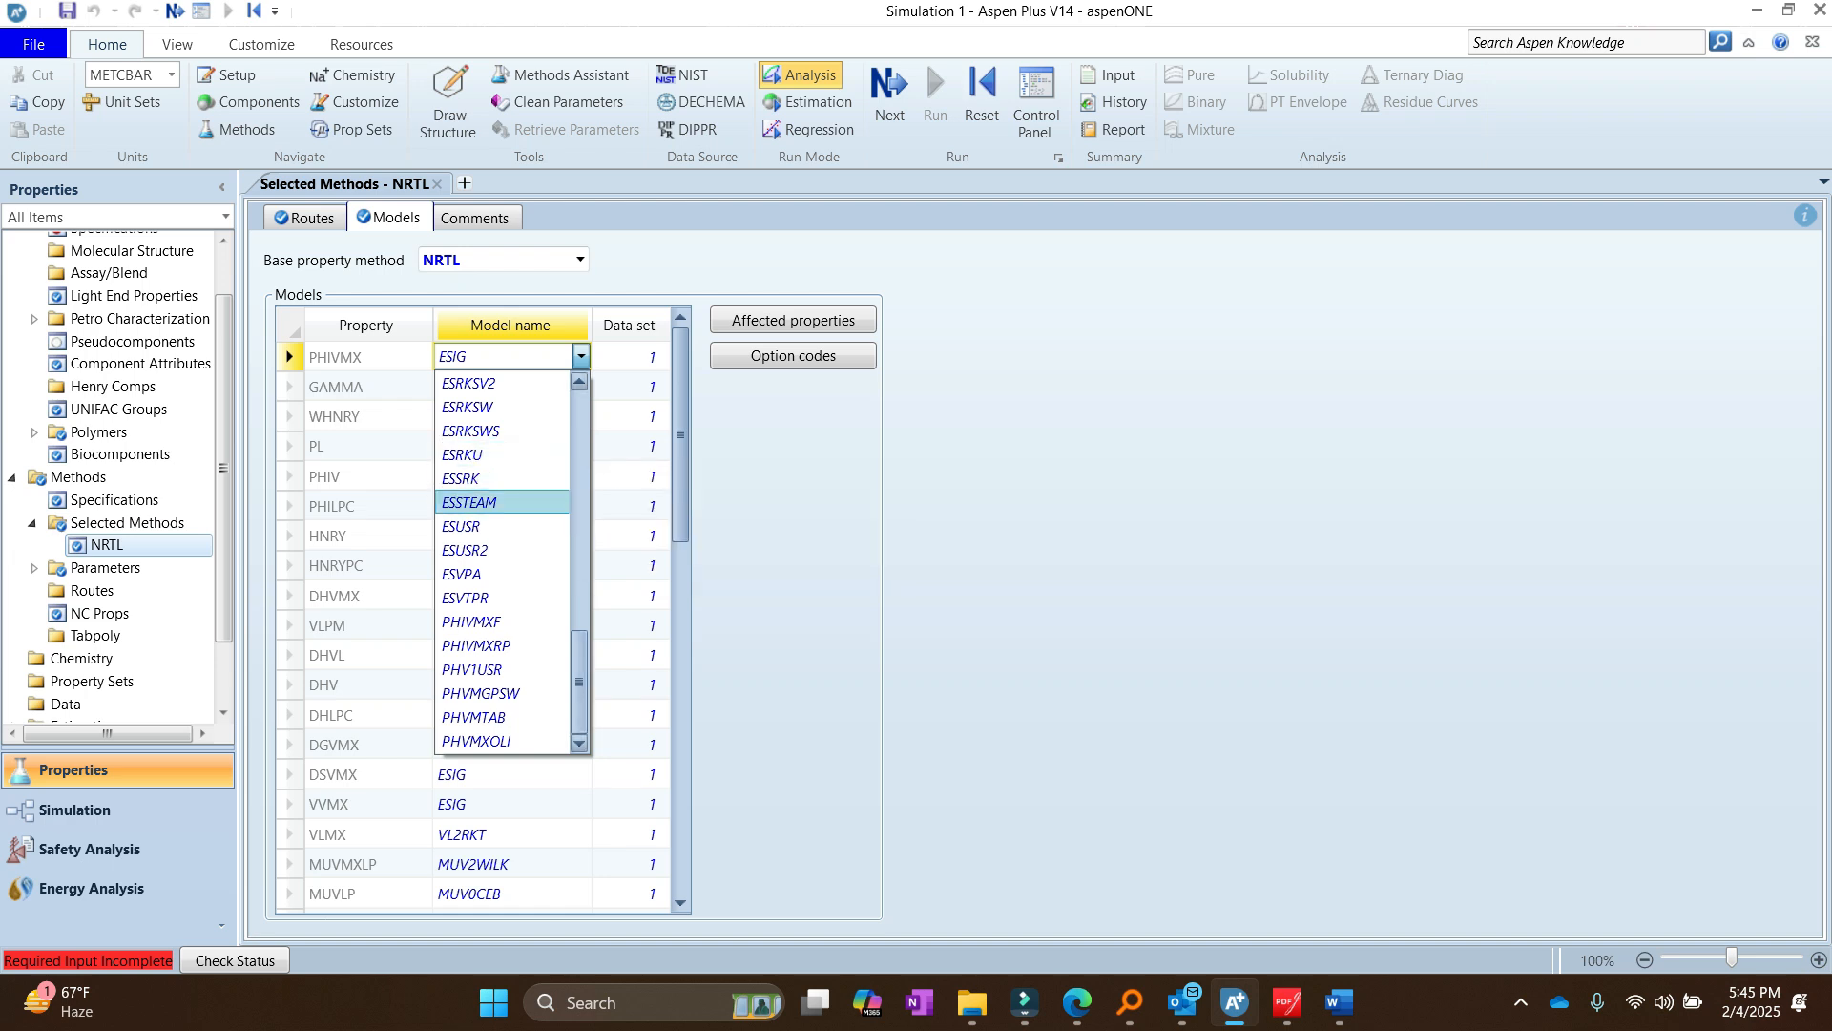
{"action": "left_click_drag", "start_coordinate": [579, 671], "coordinate": [580, 425]}
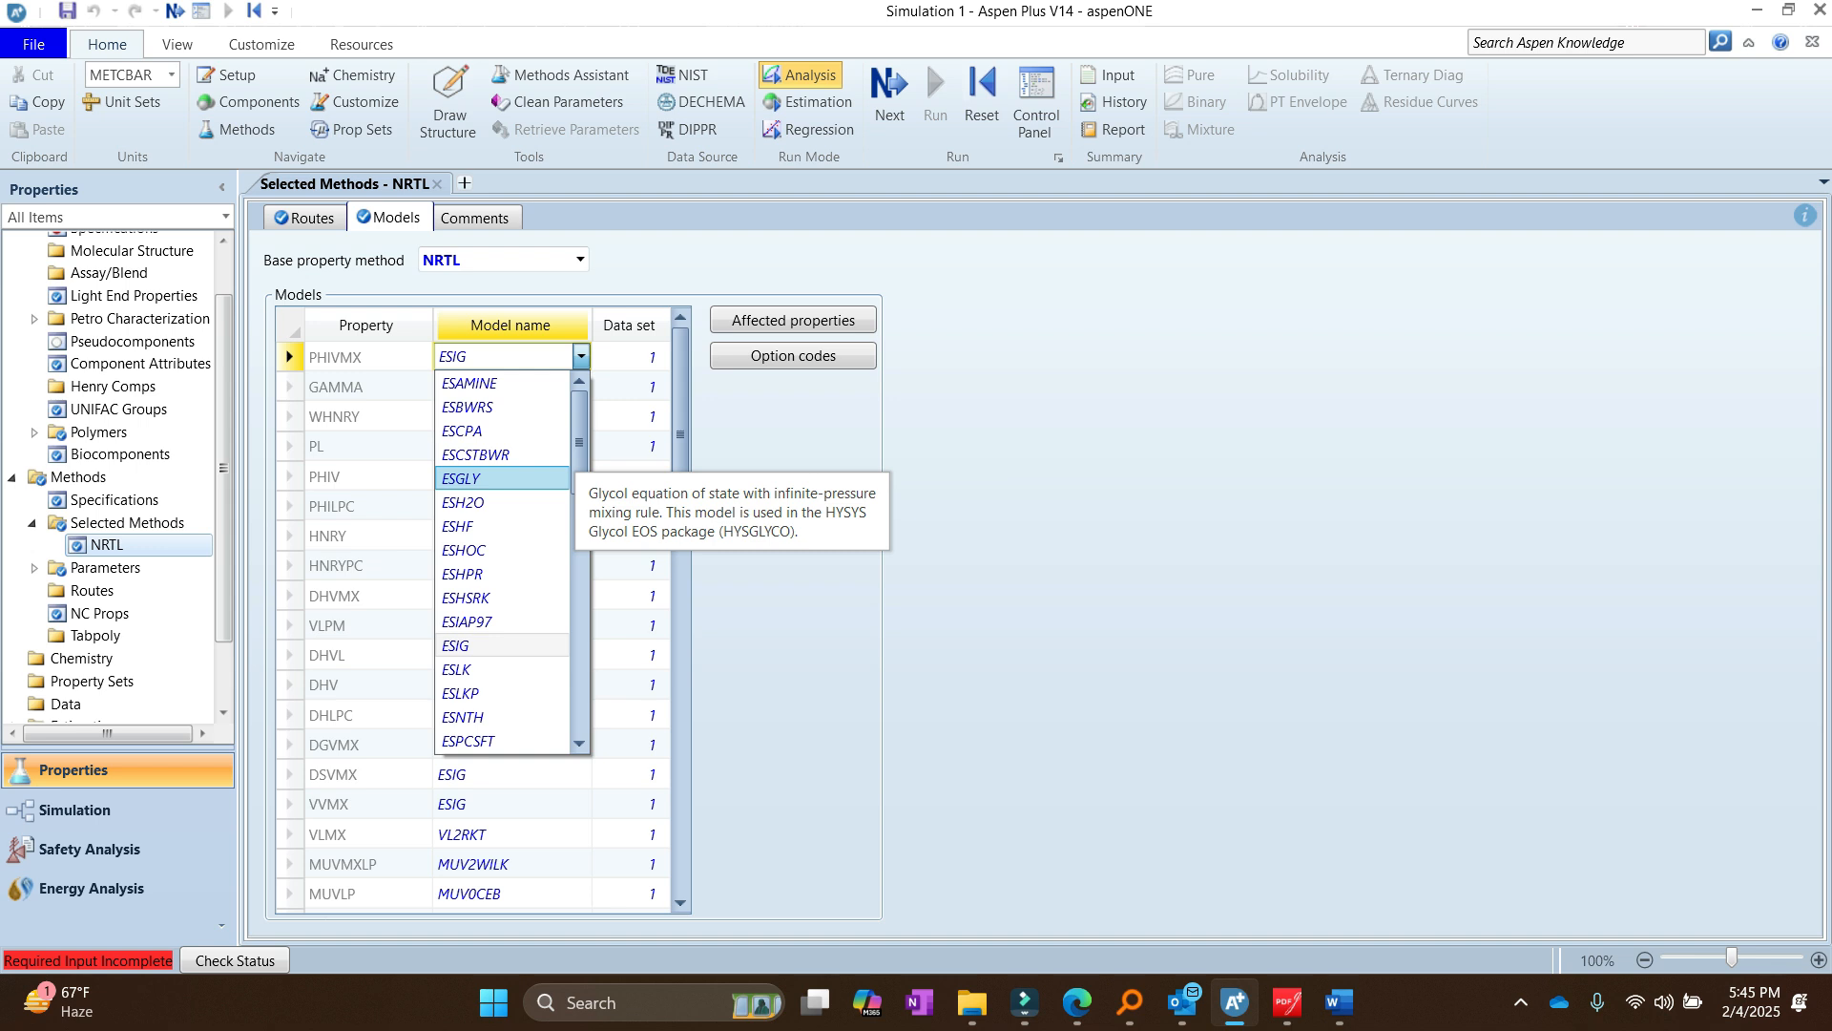
Step: Browse the alternative activity coefficient models offered for the GAMMA property and close the list without changing GMRENON
{"action": "left_click", "coordinate": [370, 387]}
{"action": "left_click", "coordinate": [370, 388]}
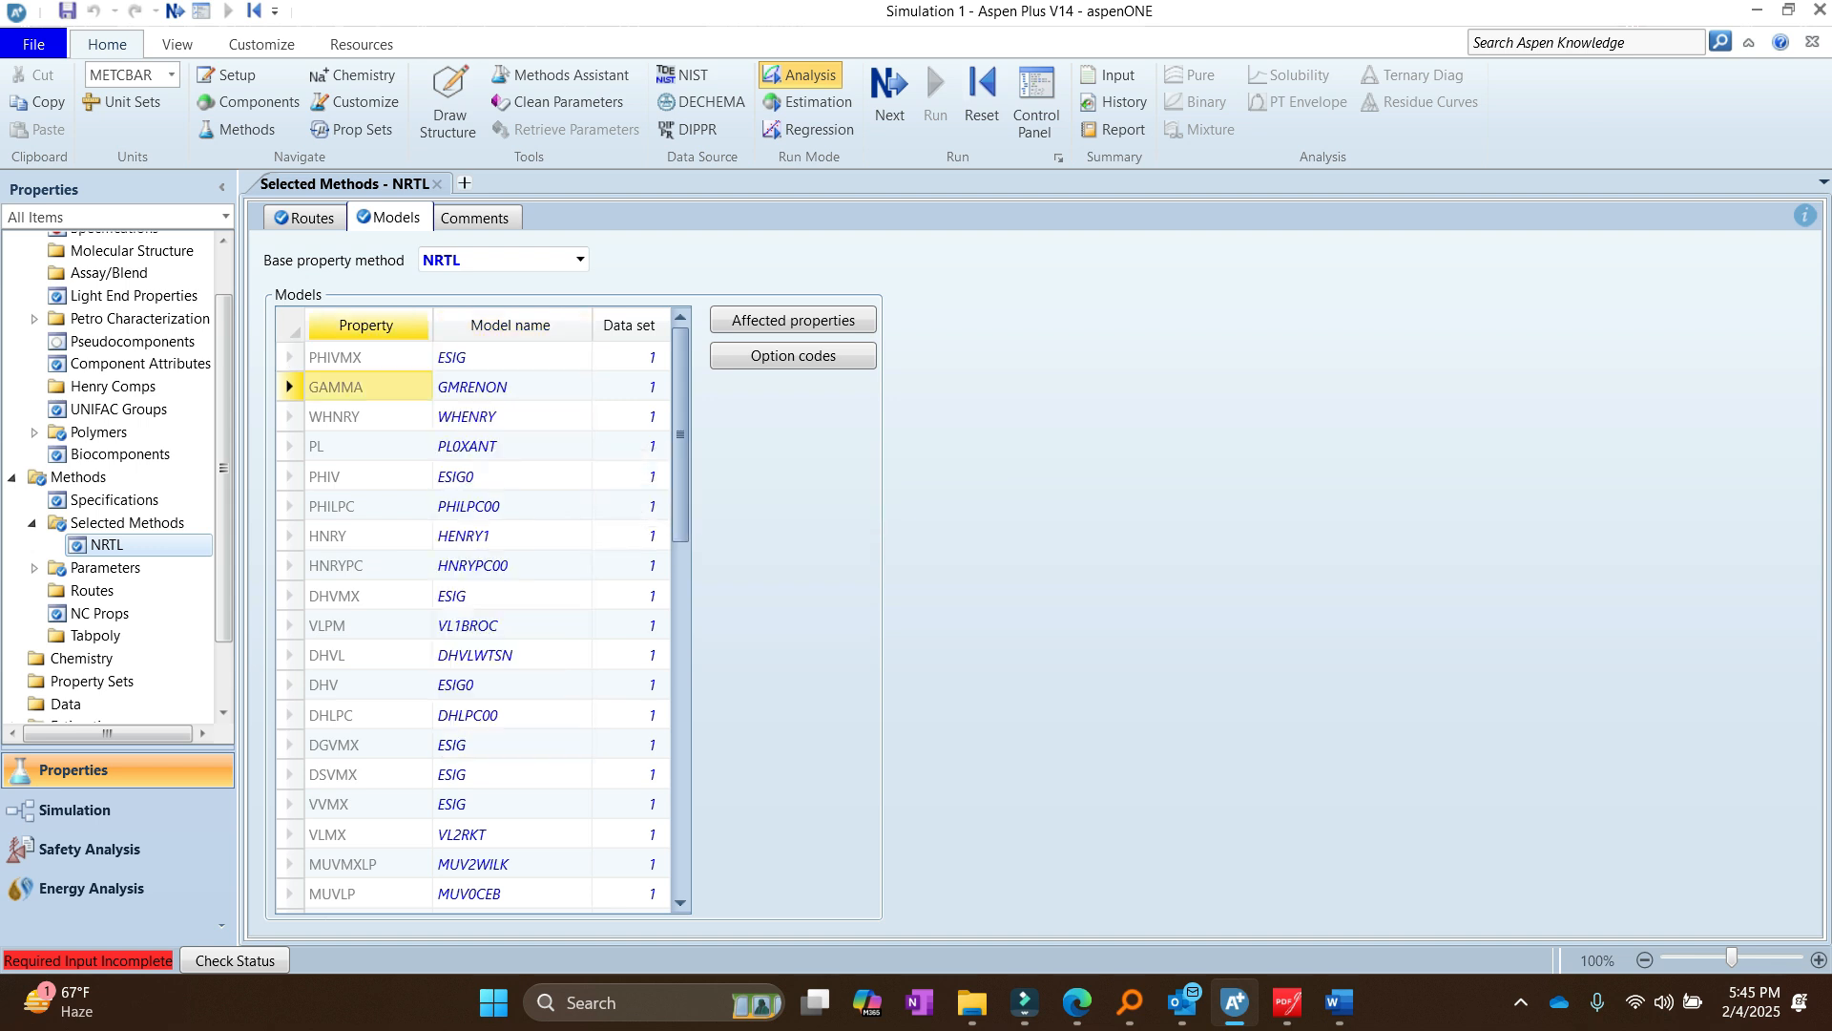
{"action": "left_click", "coordinate": [512, 387]}
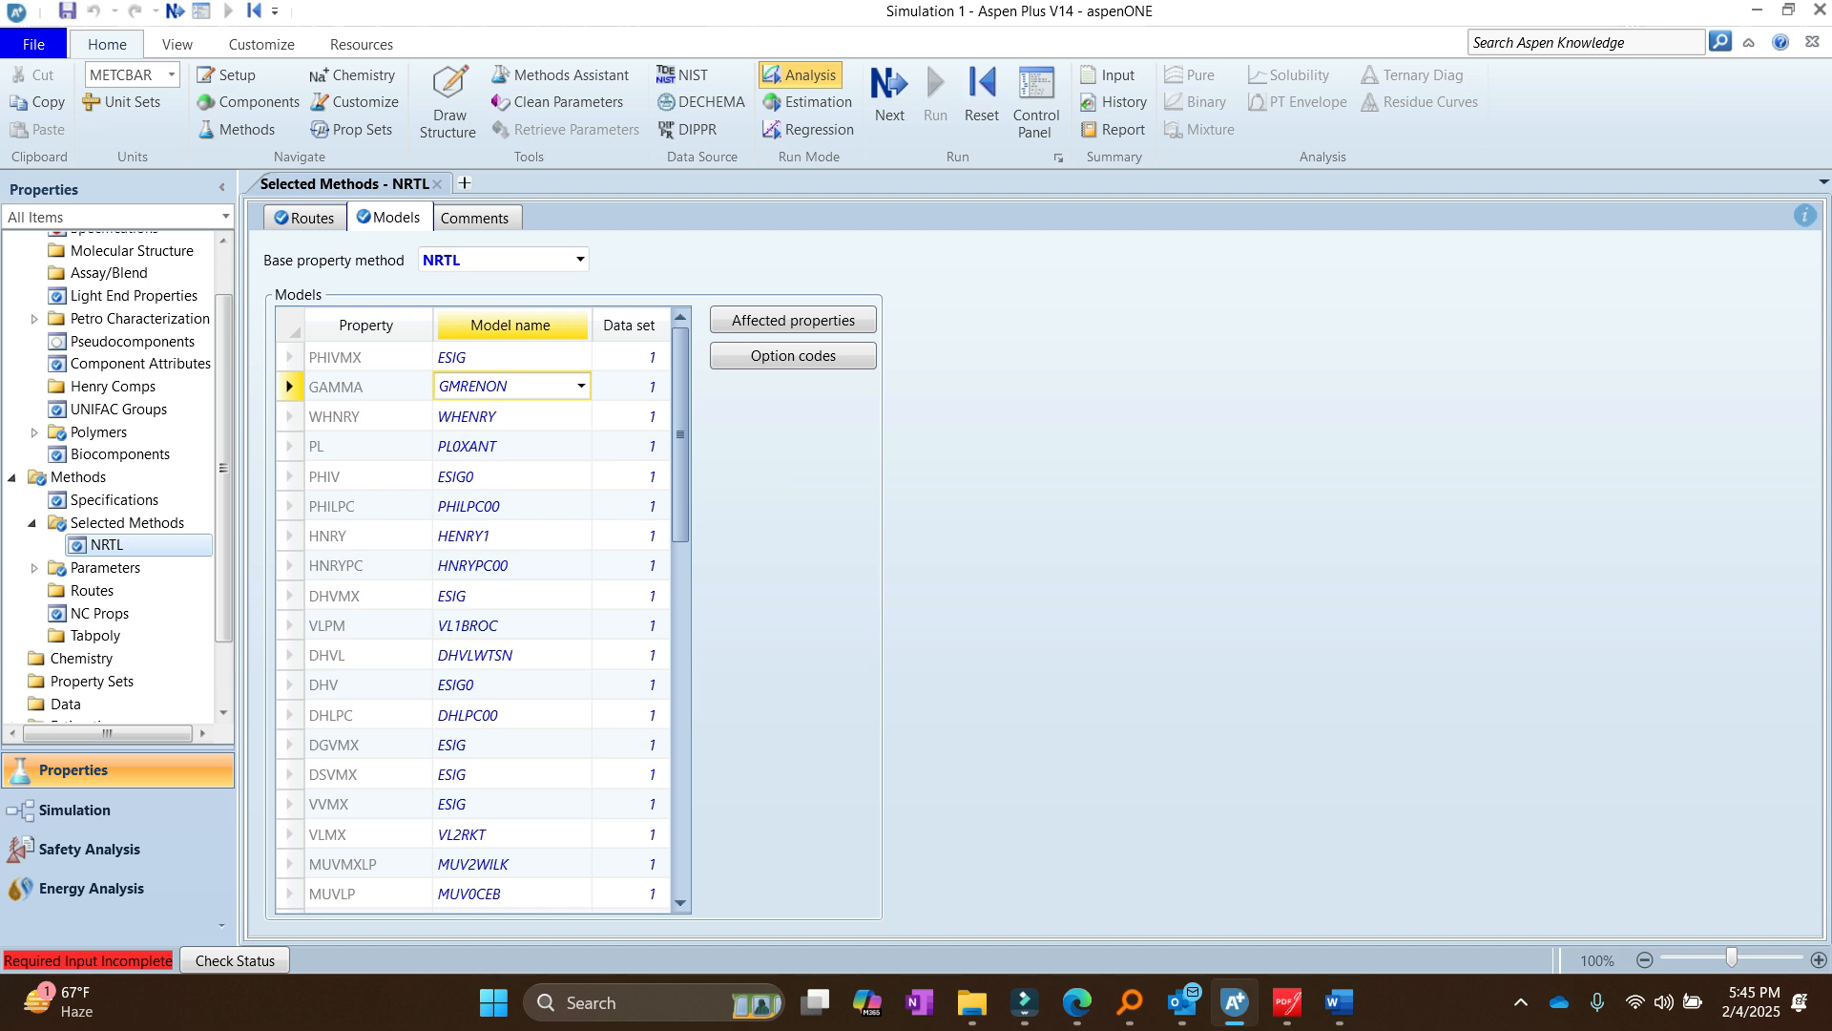
{"action": "left_click", "coordinate": [580, 385]}
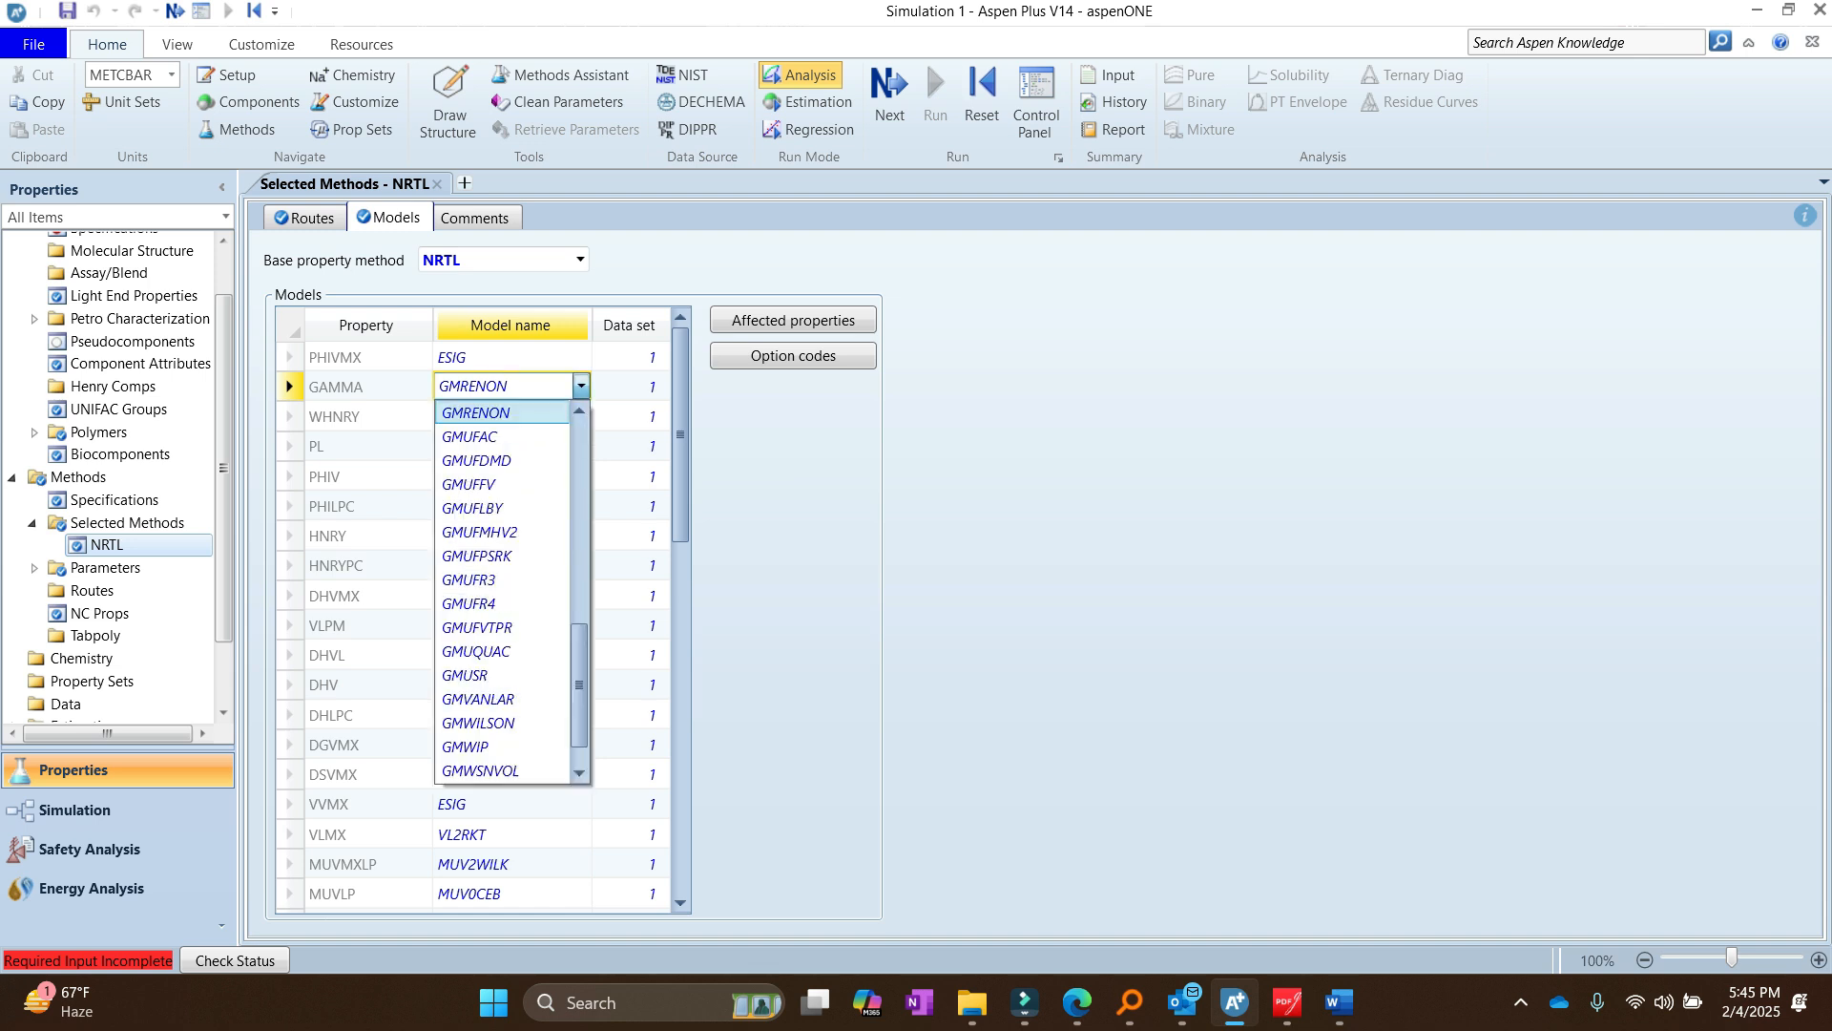
{"action": "scroll", "coordinate": [503, 592], "scroll_direction": "up", "scroll_amount": 4}
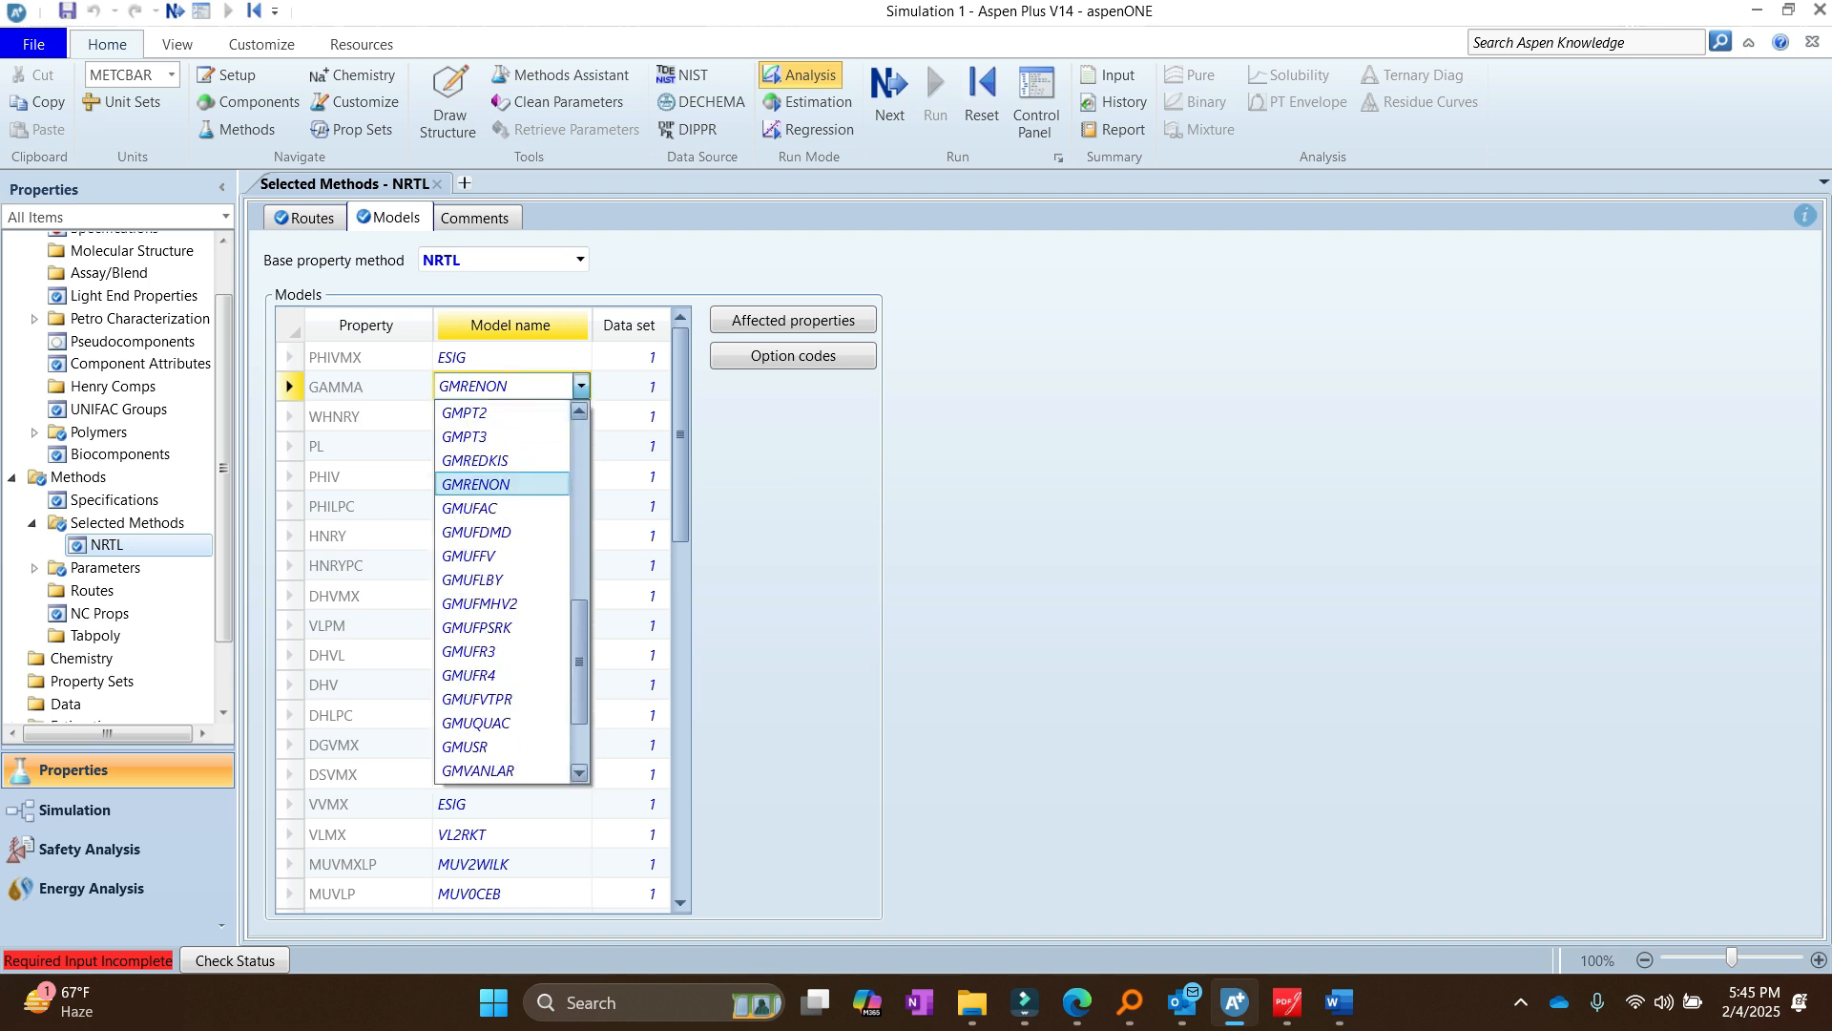
{"action": "scroll", "coordinate": [503, 592], "scroll_direction": "down", "scroll_amount": 2}
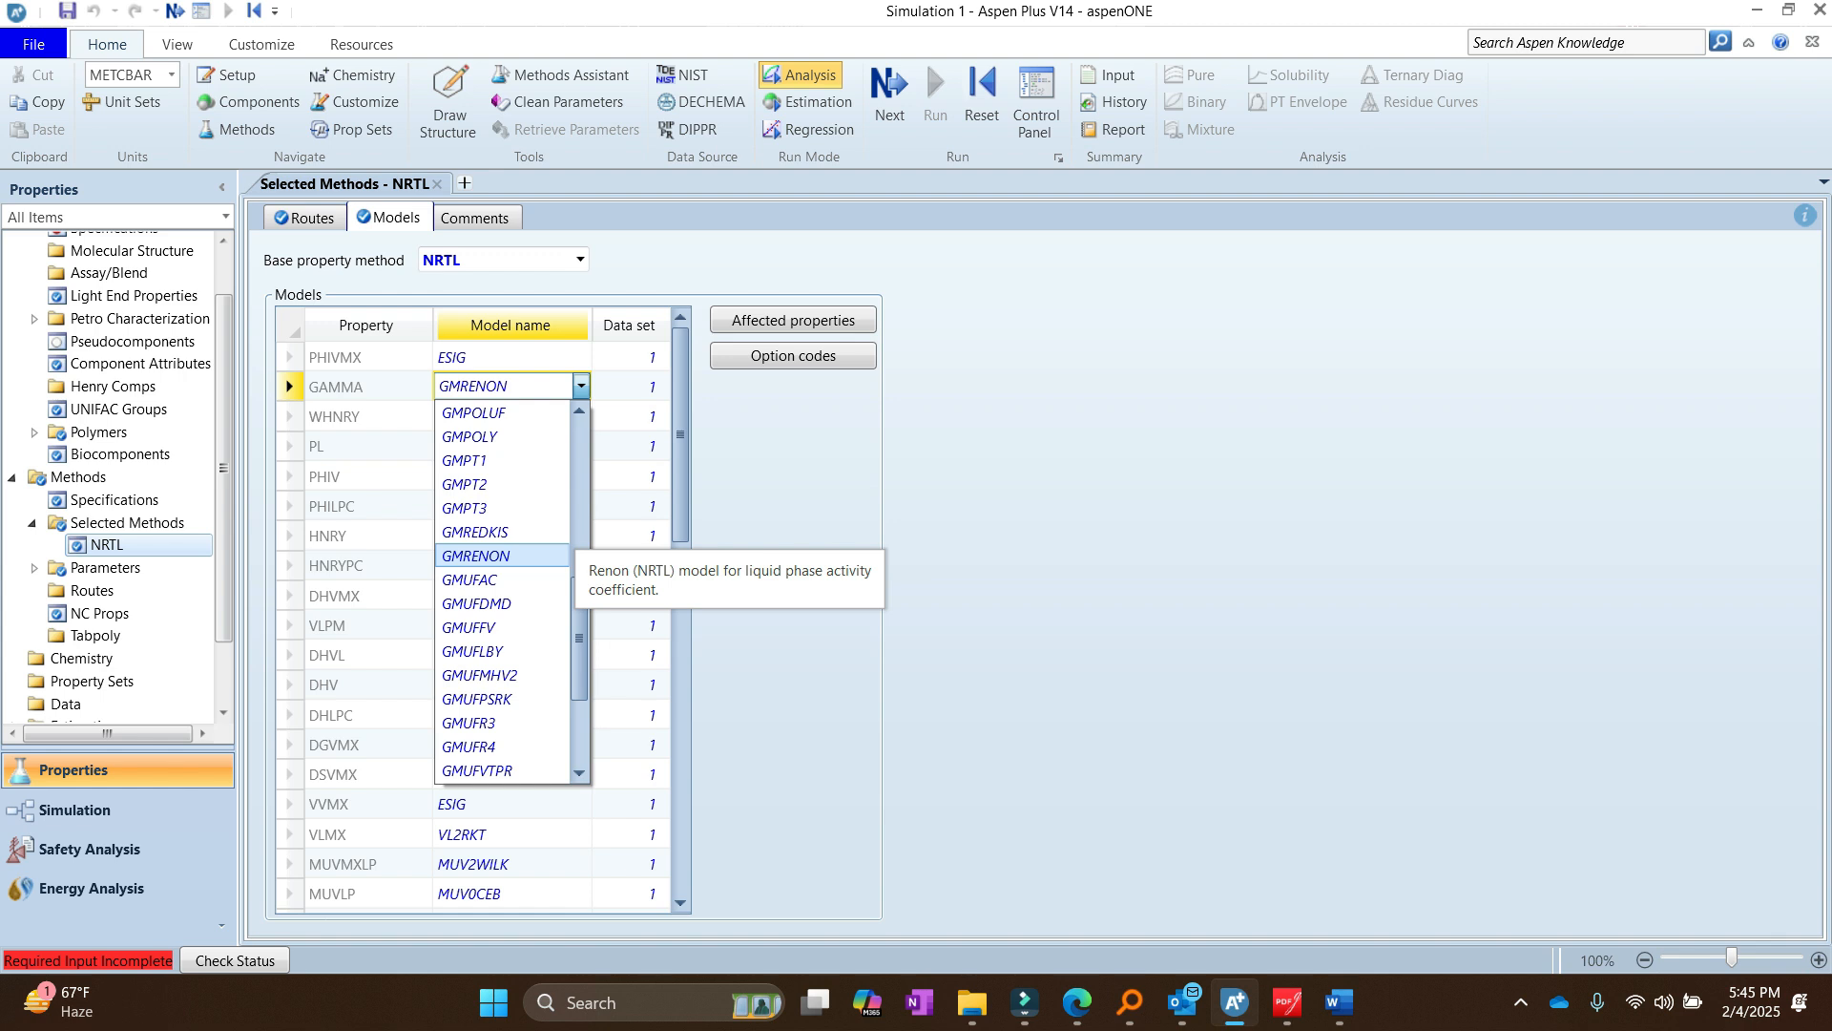
{"action": "scroll", "coordinate": [503, 592], "scroll_direction": "down", "scroll_amount": 3}
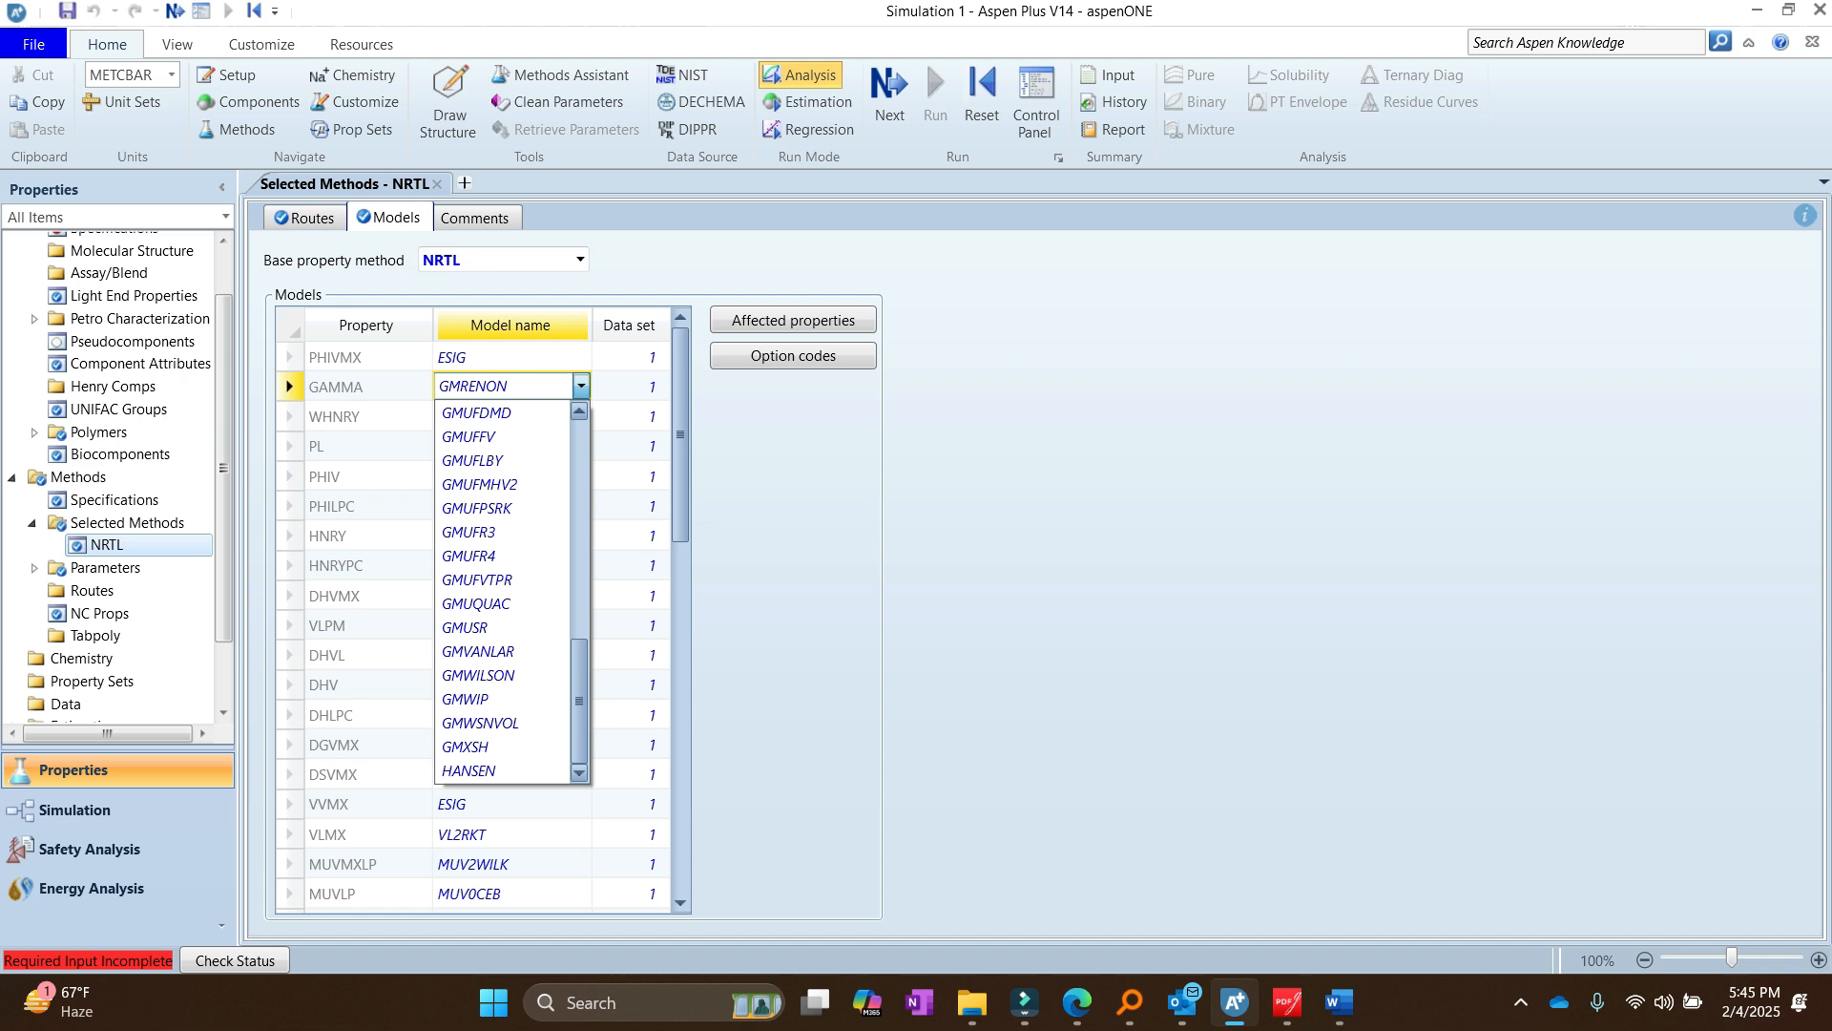
{"action": "scroll", "coordinate": [503, 582], "scroll_direction": "up", "scroll_amount": 3}
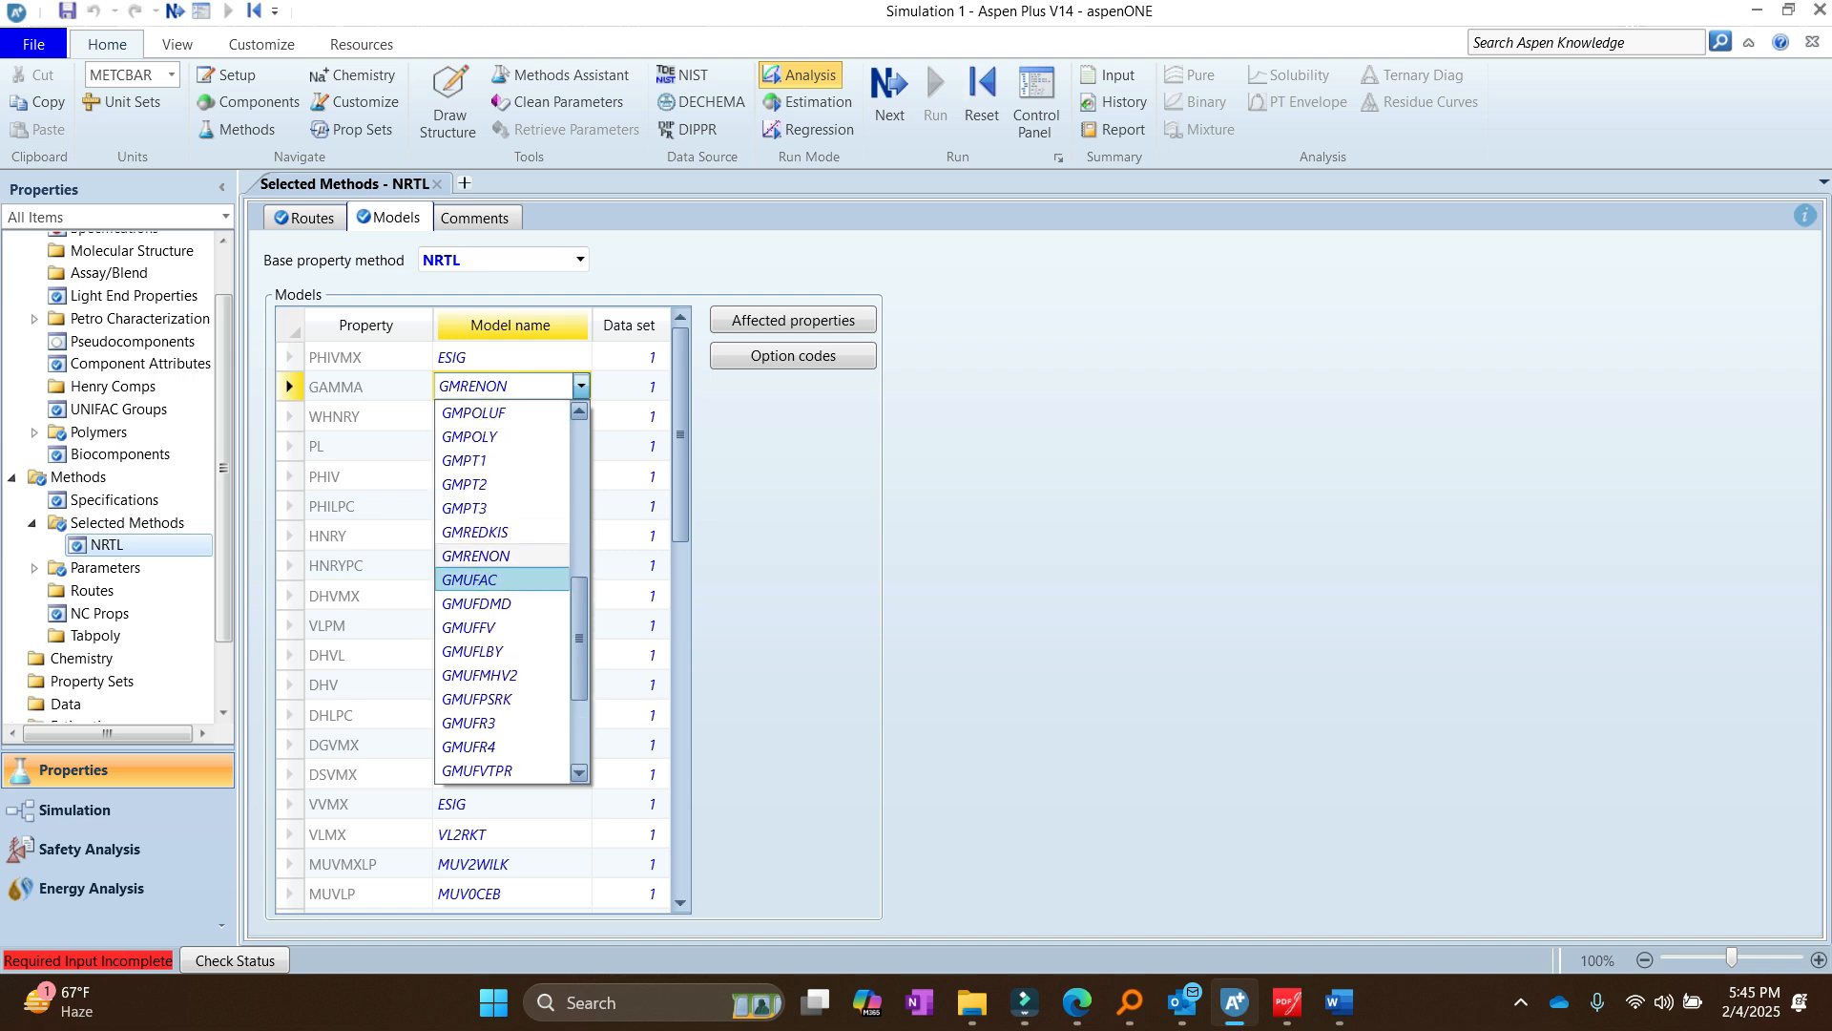
{"action": "scroll", "coordinate": [502, 582], "scroll_direction": "up", "scroll_amount": 3}
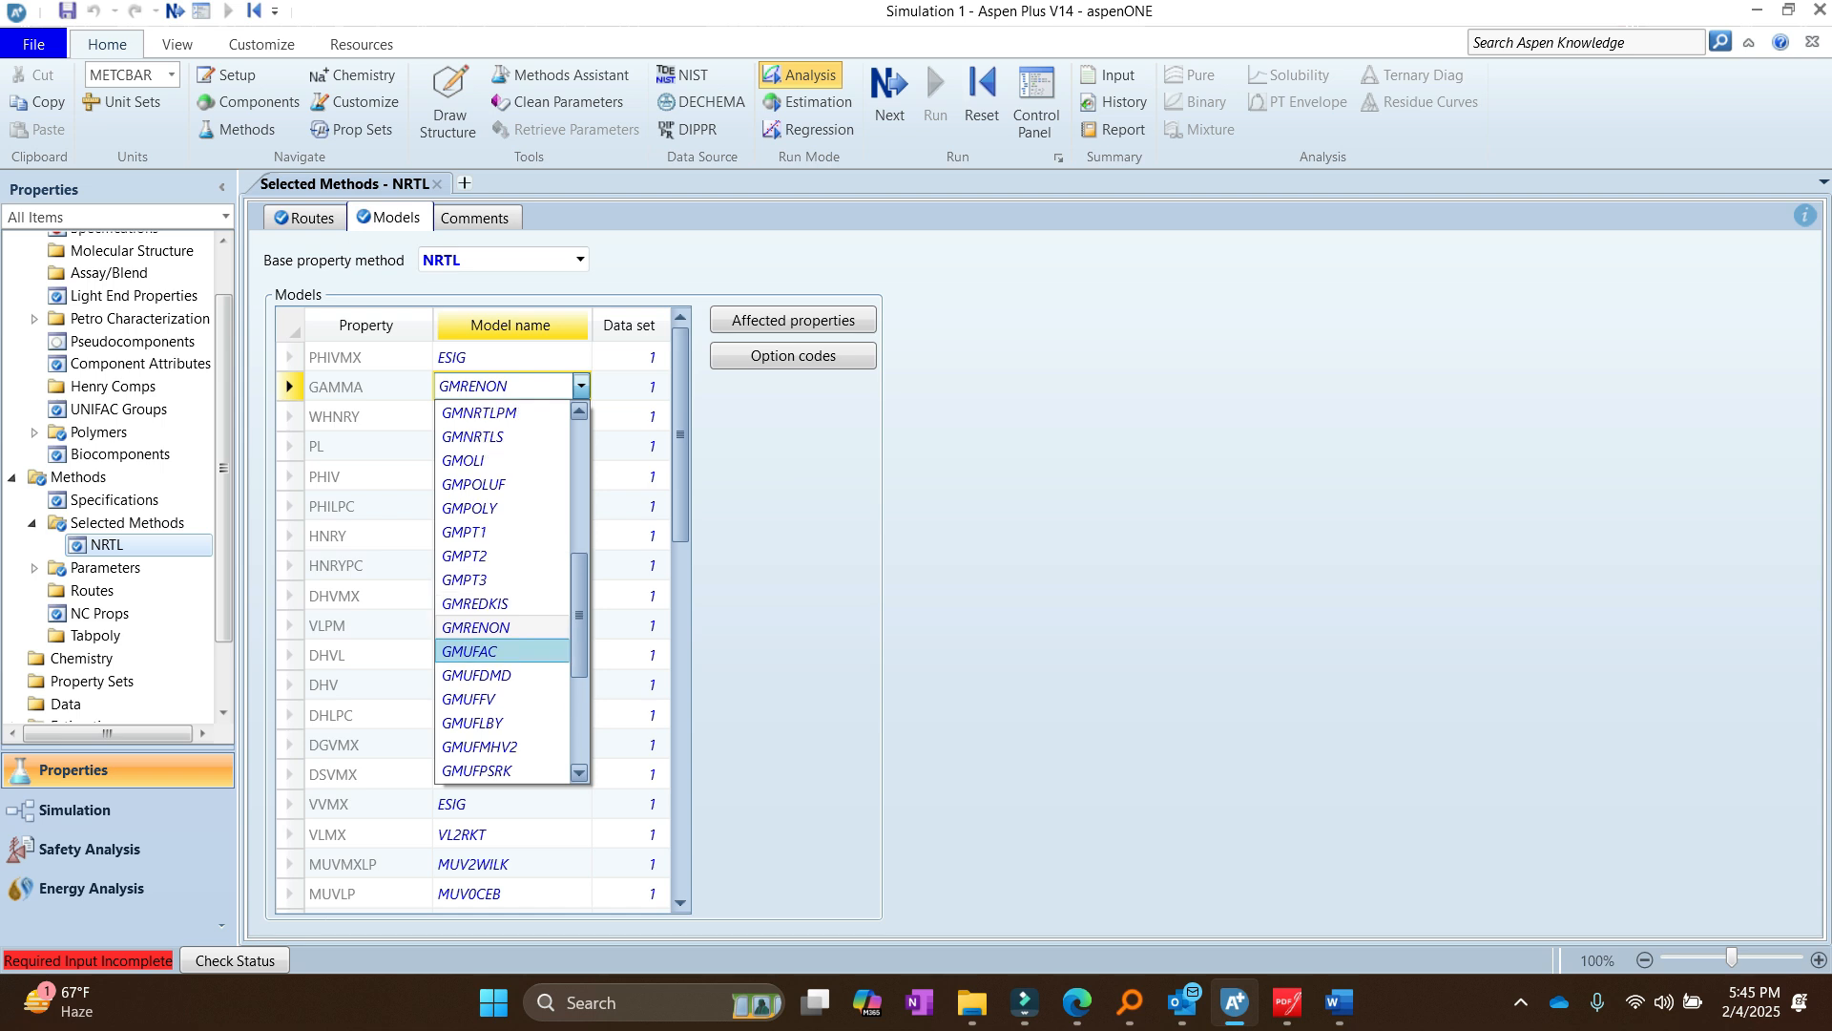
{"action": "scroll", "coordinate": [503, 591], "scroll_direction": "down", "scroll_amount": 6}
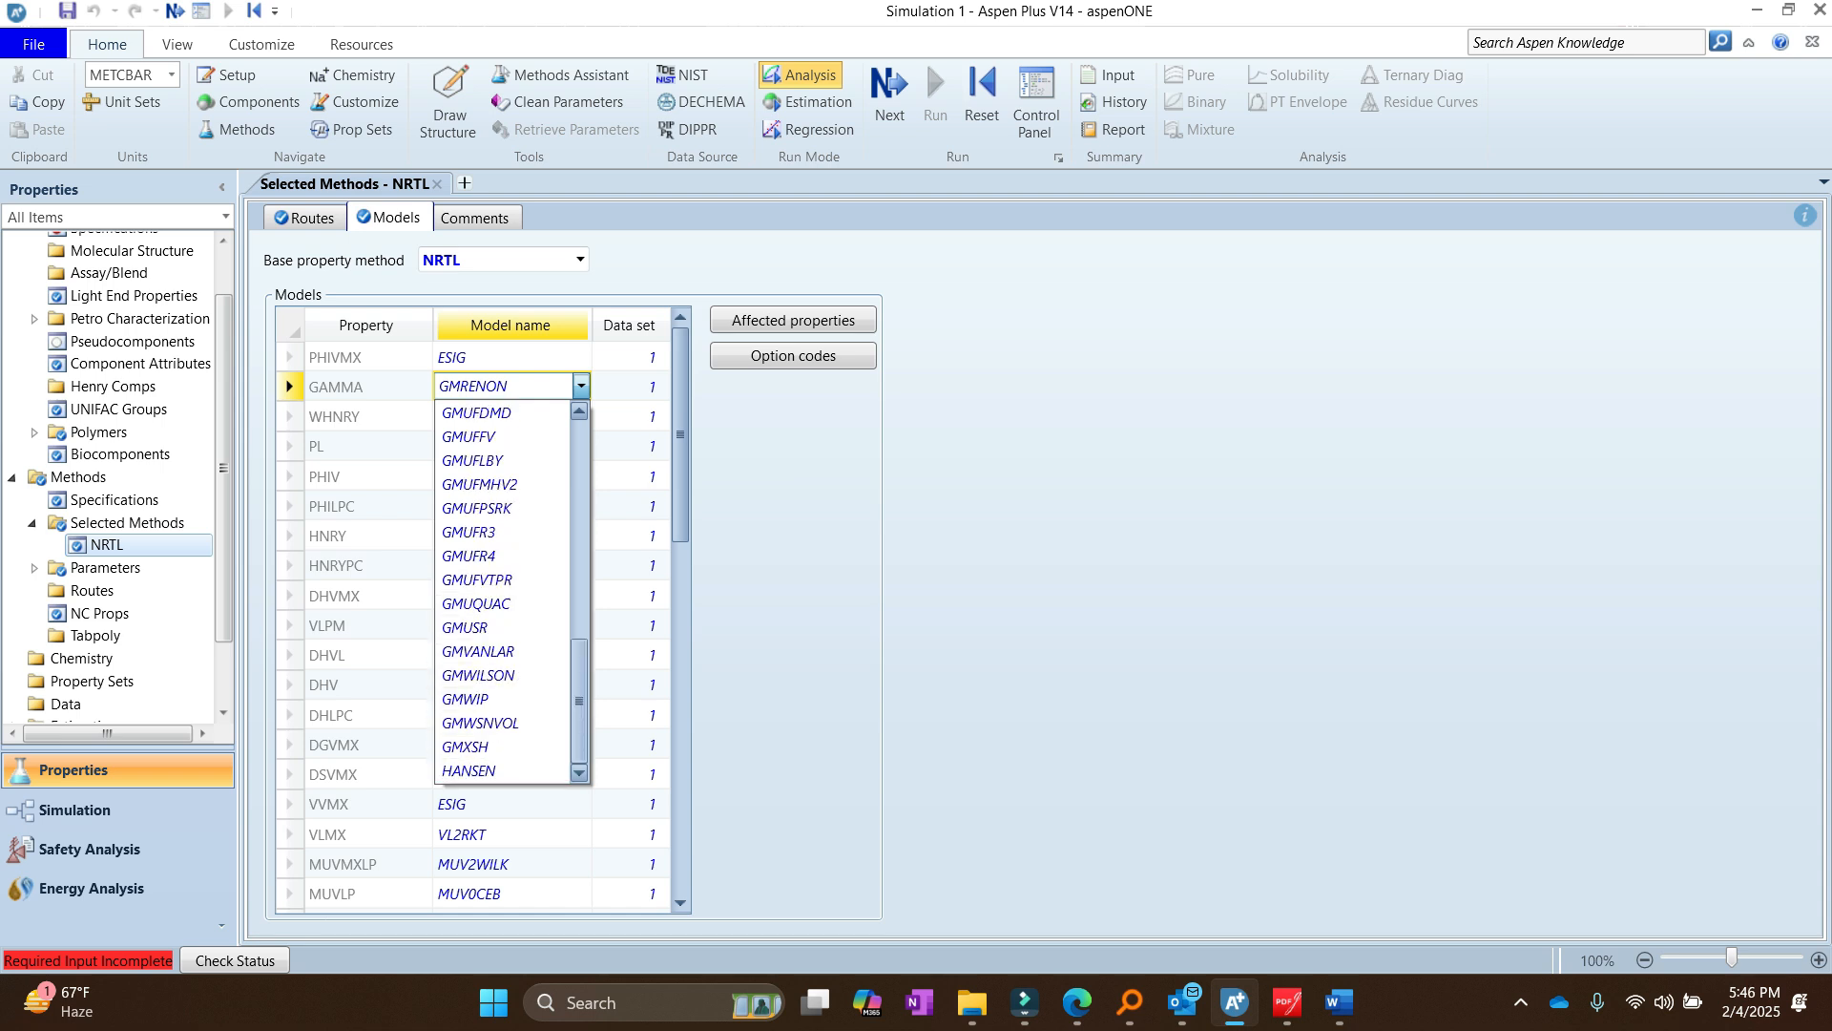
{"action": "key", "text": "Escape"}
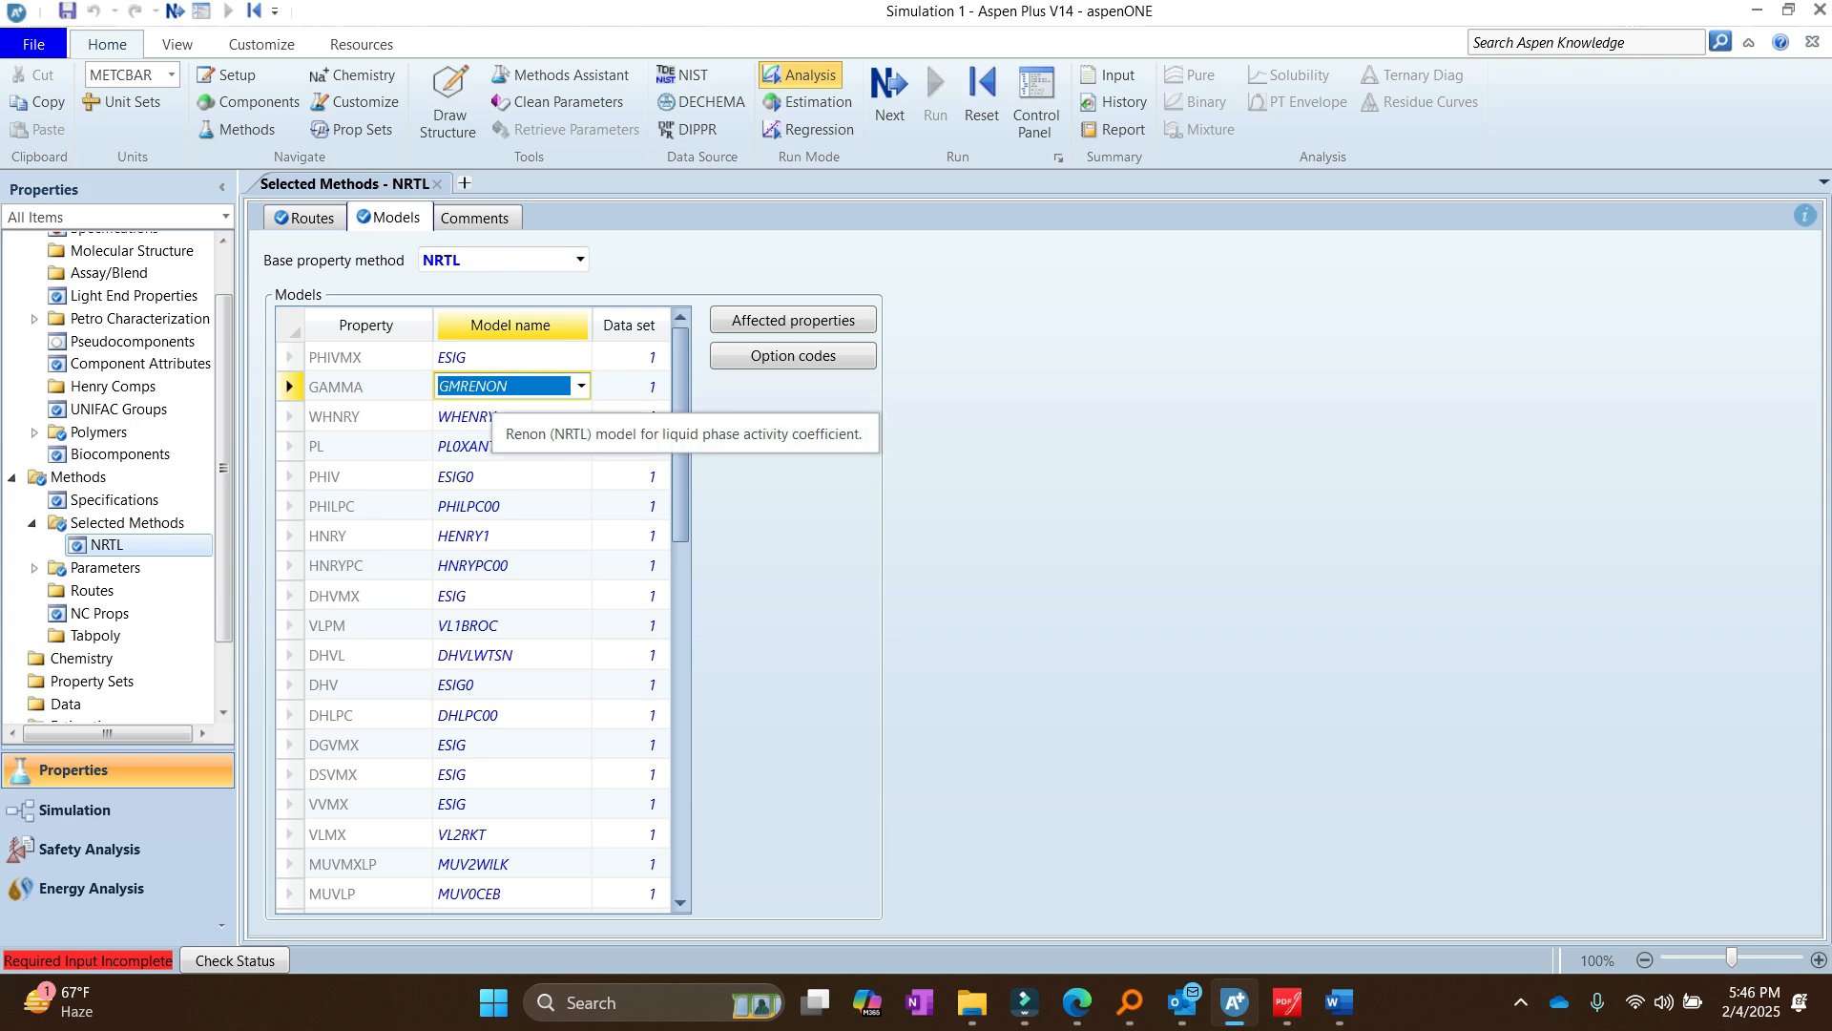
Step: Select the model name column and review the models assigned to the remaining properties, down to the solid properties
{"action": "left_click", "coordinate": [511, 325]}
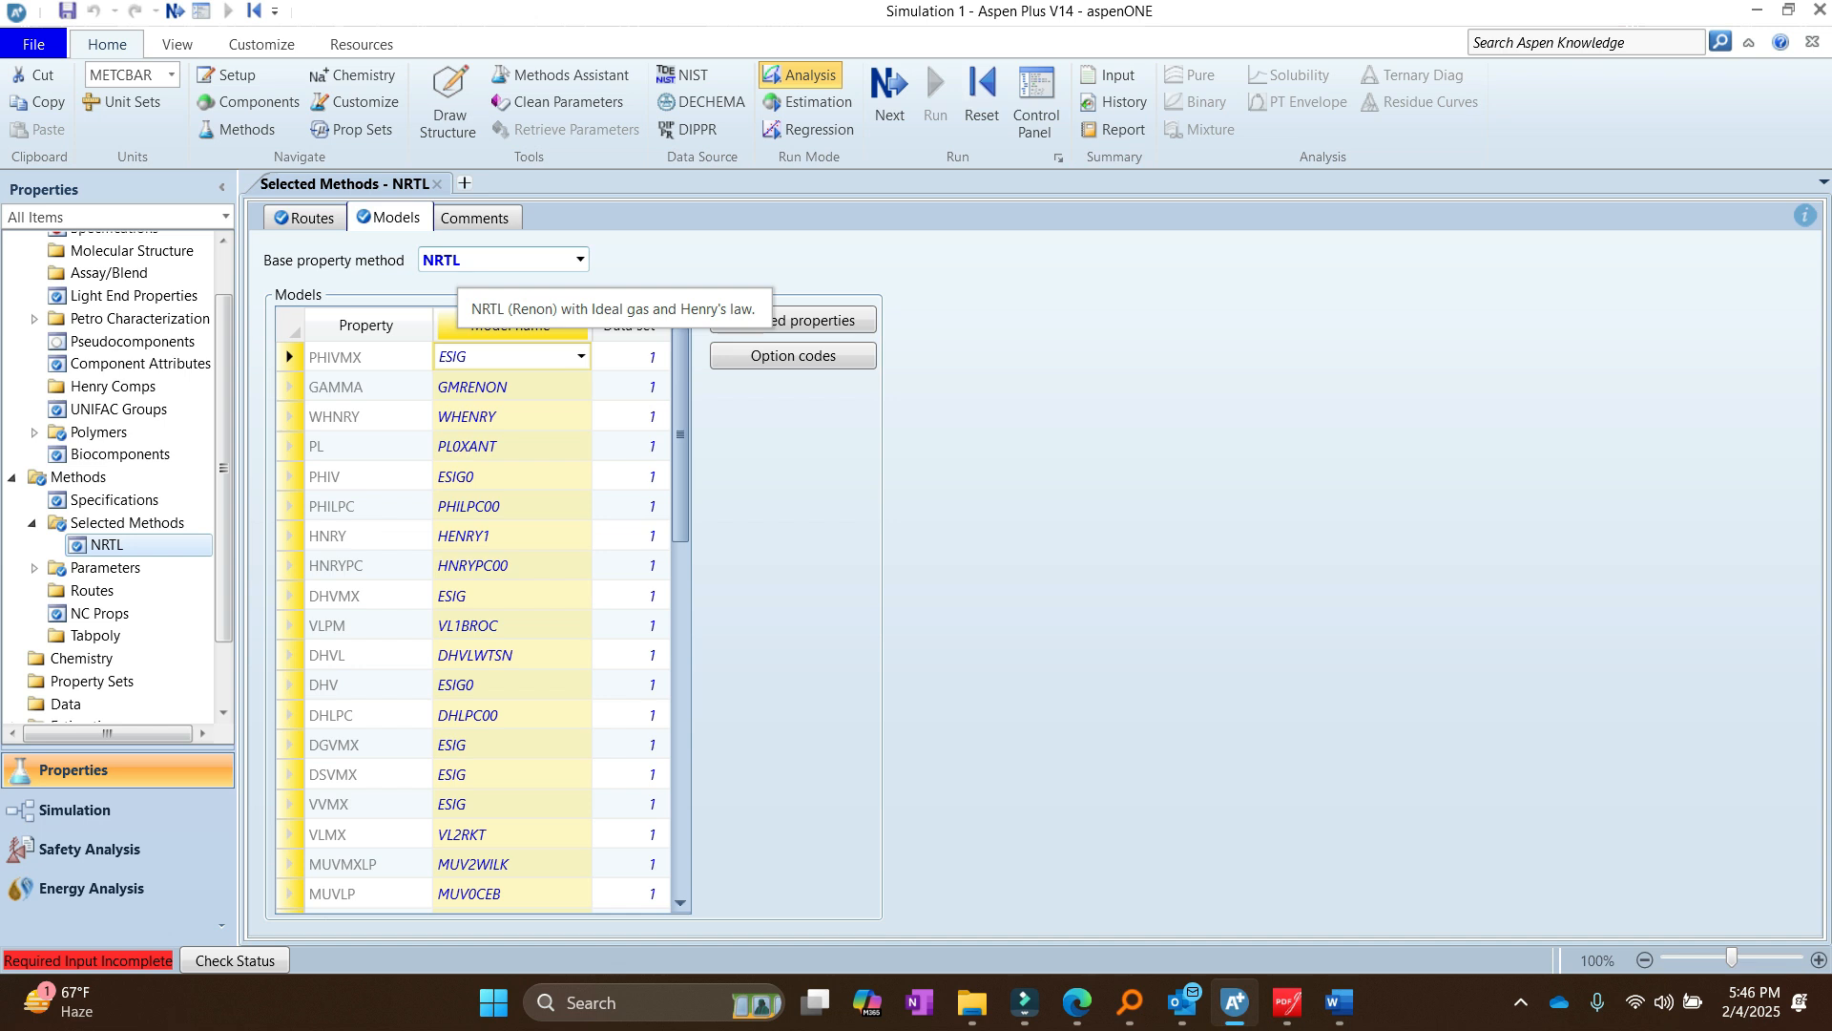
{"action": "scroll", "coordinate": [473, 620], "scroll_direction": "down", "scroll_amount": 12}
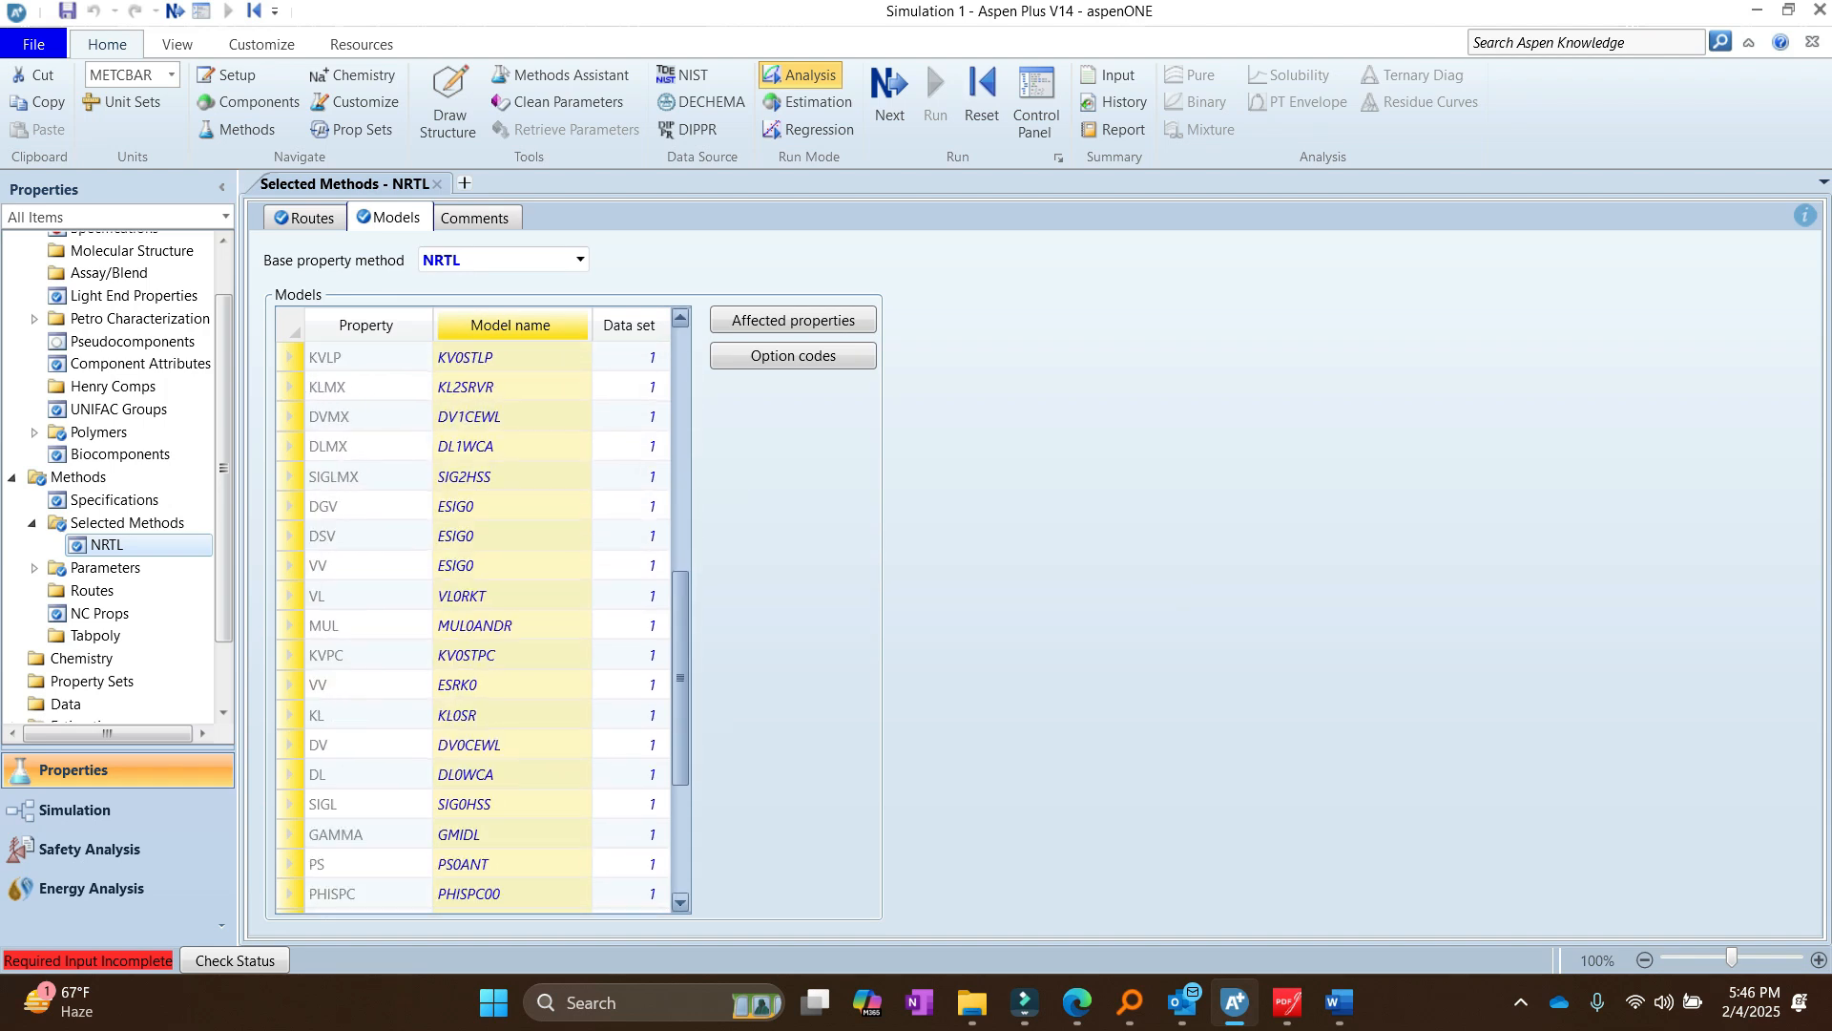
{"action": "scroll", "coordinate": [473, 620], "scroll_direction": "down", "scroll_amount": 3}
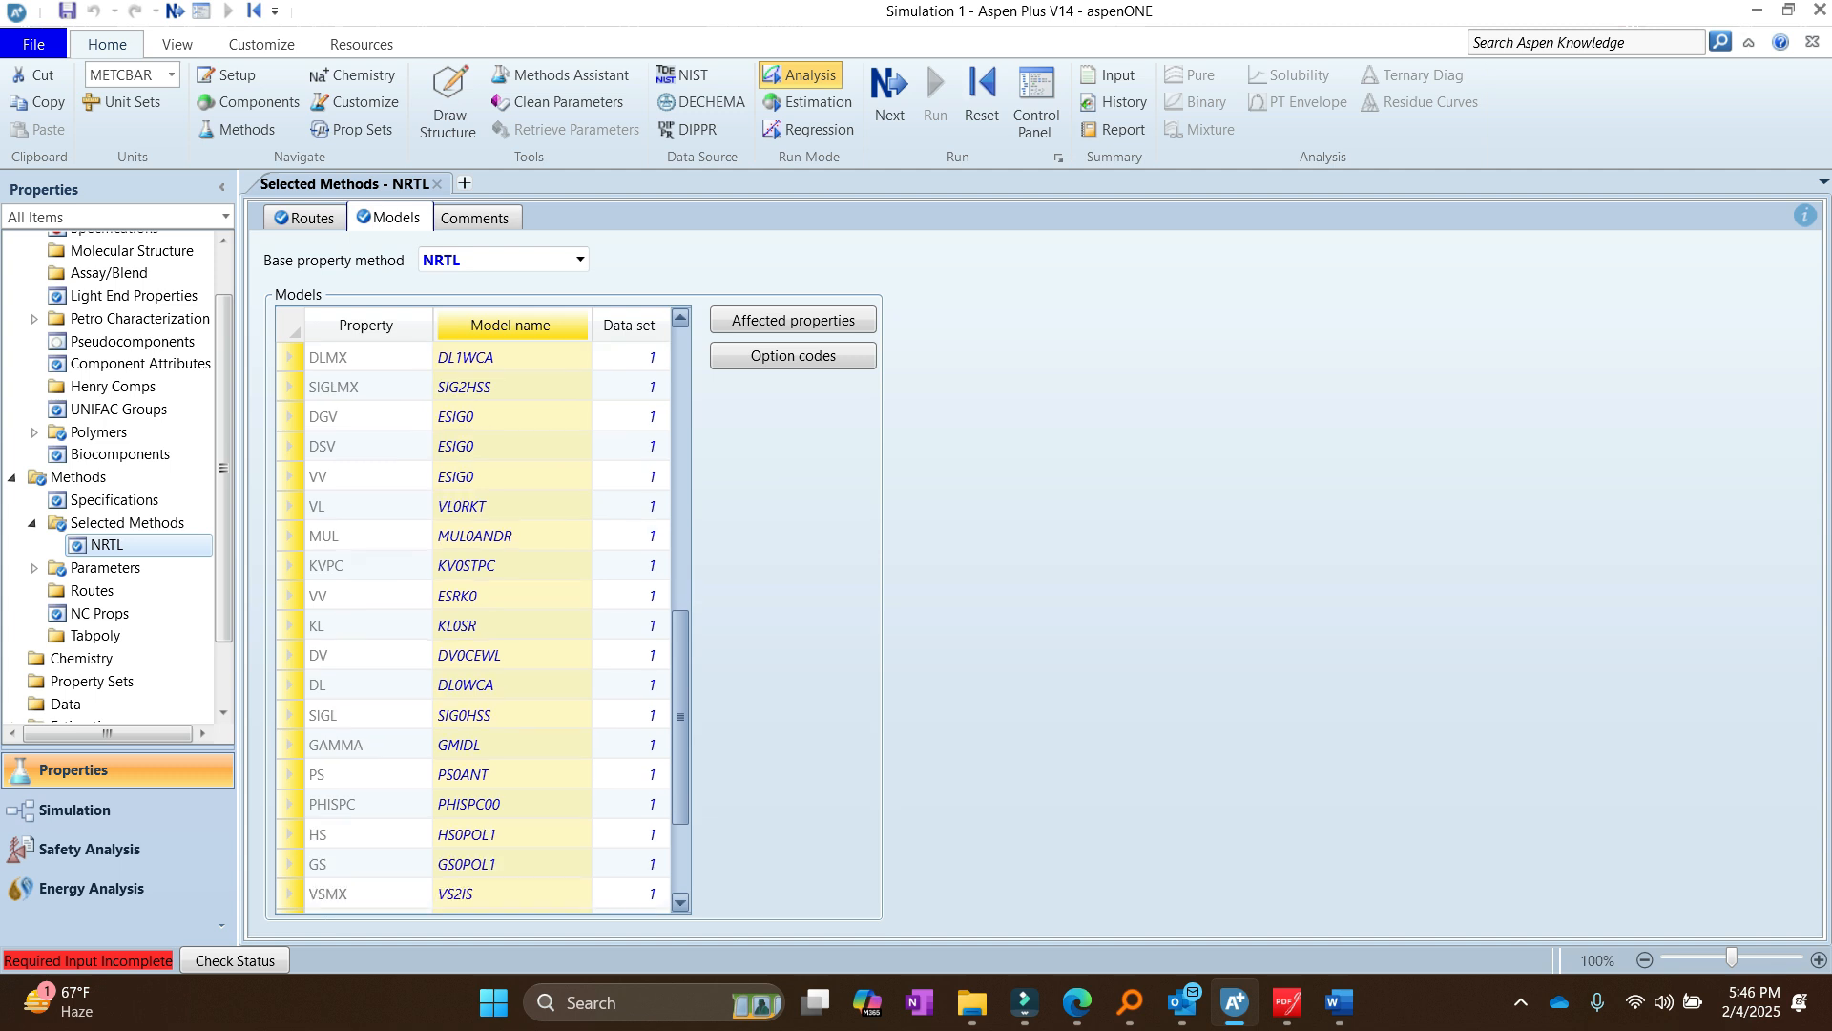
{"action": "scroll", "coordinate": [472, 620], "scroll_direction": "down", "scroll_amount": 1}
{"action": "scroll", "coordinate": [473, 620], "scroll_direction": "up", "scroll_amount": 2}
{"action": "scroll", "coordinate": [472, 620], "scroll_direction": "down", "scroll_amount": 1}
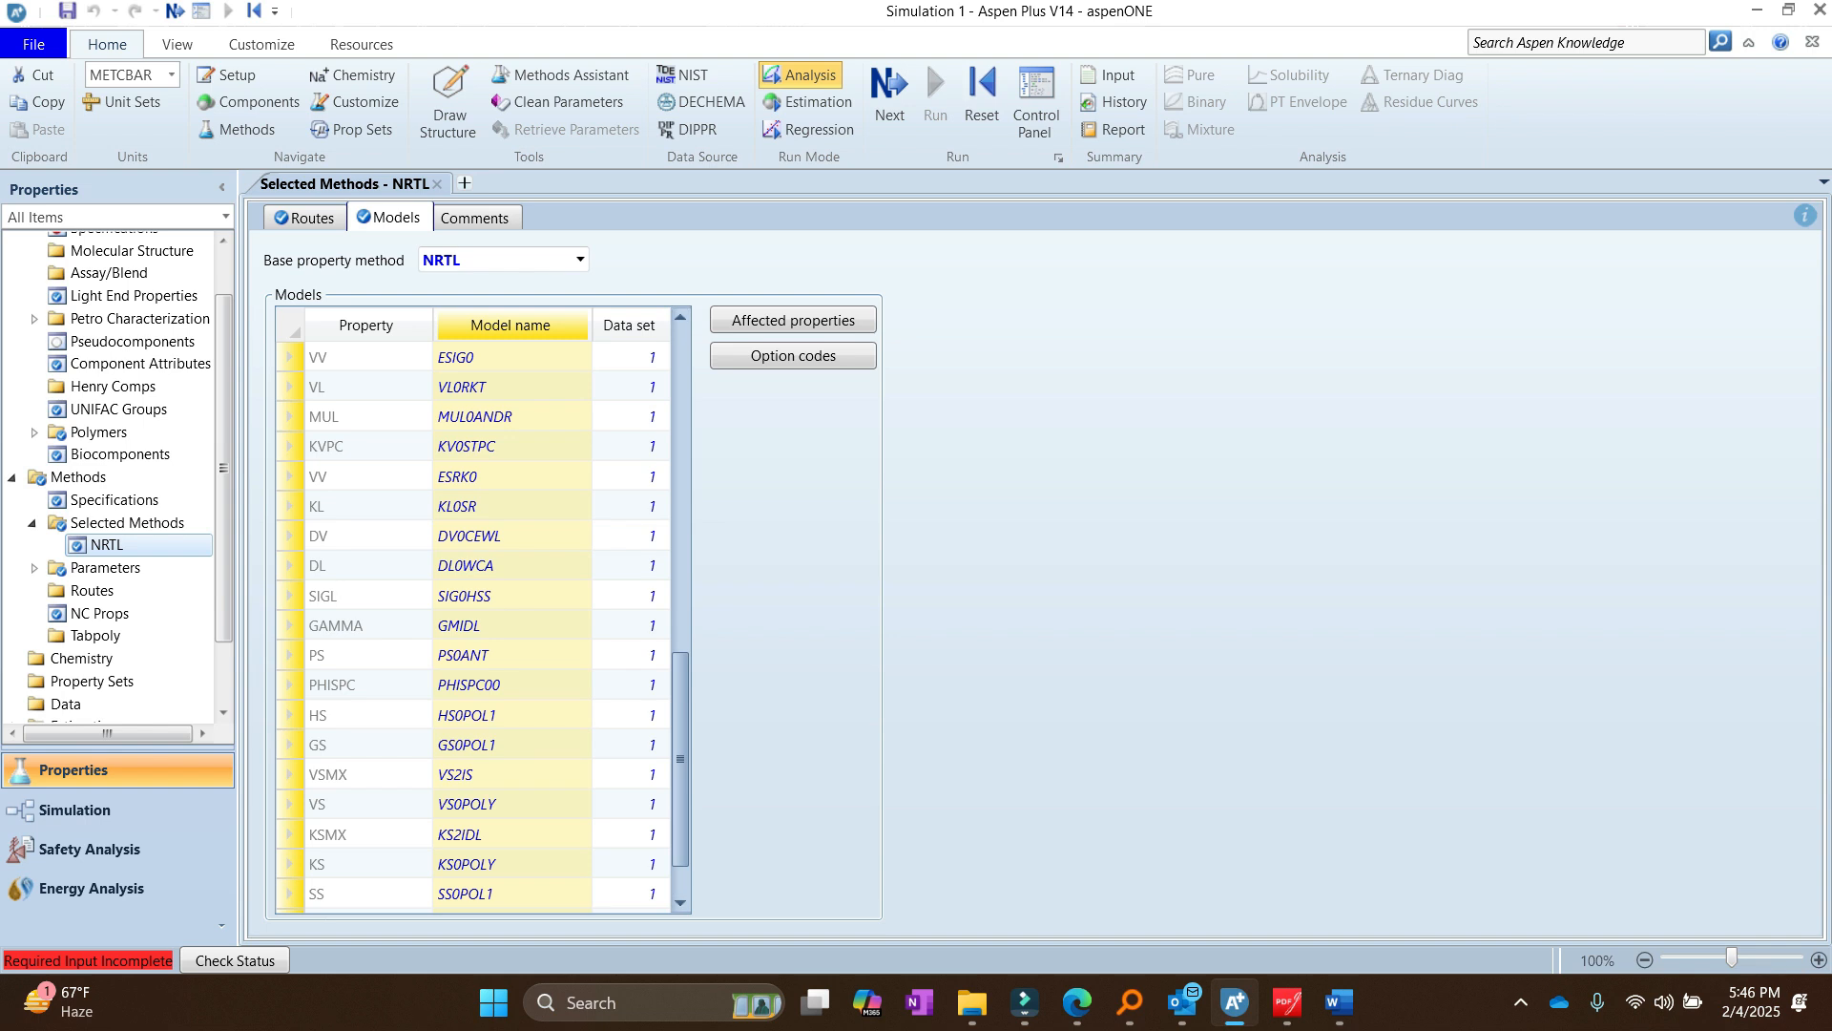
Step: Check the models available for the solid thermal conductivity property KS, keep KS0POLY, and return to the start of the table
{"action": "left_click", "coordinate": [368, 864]}
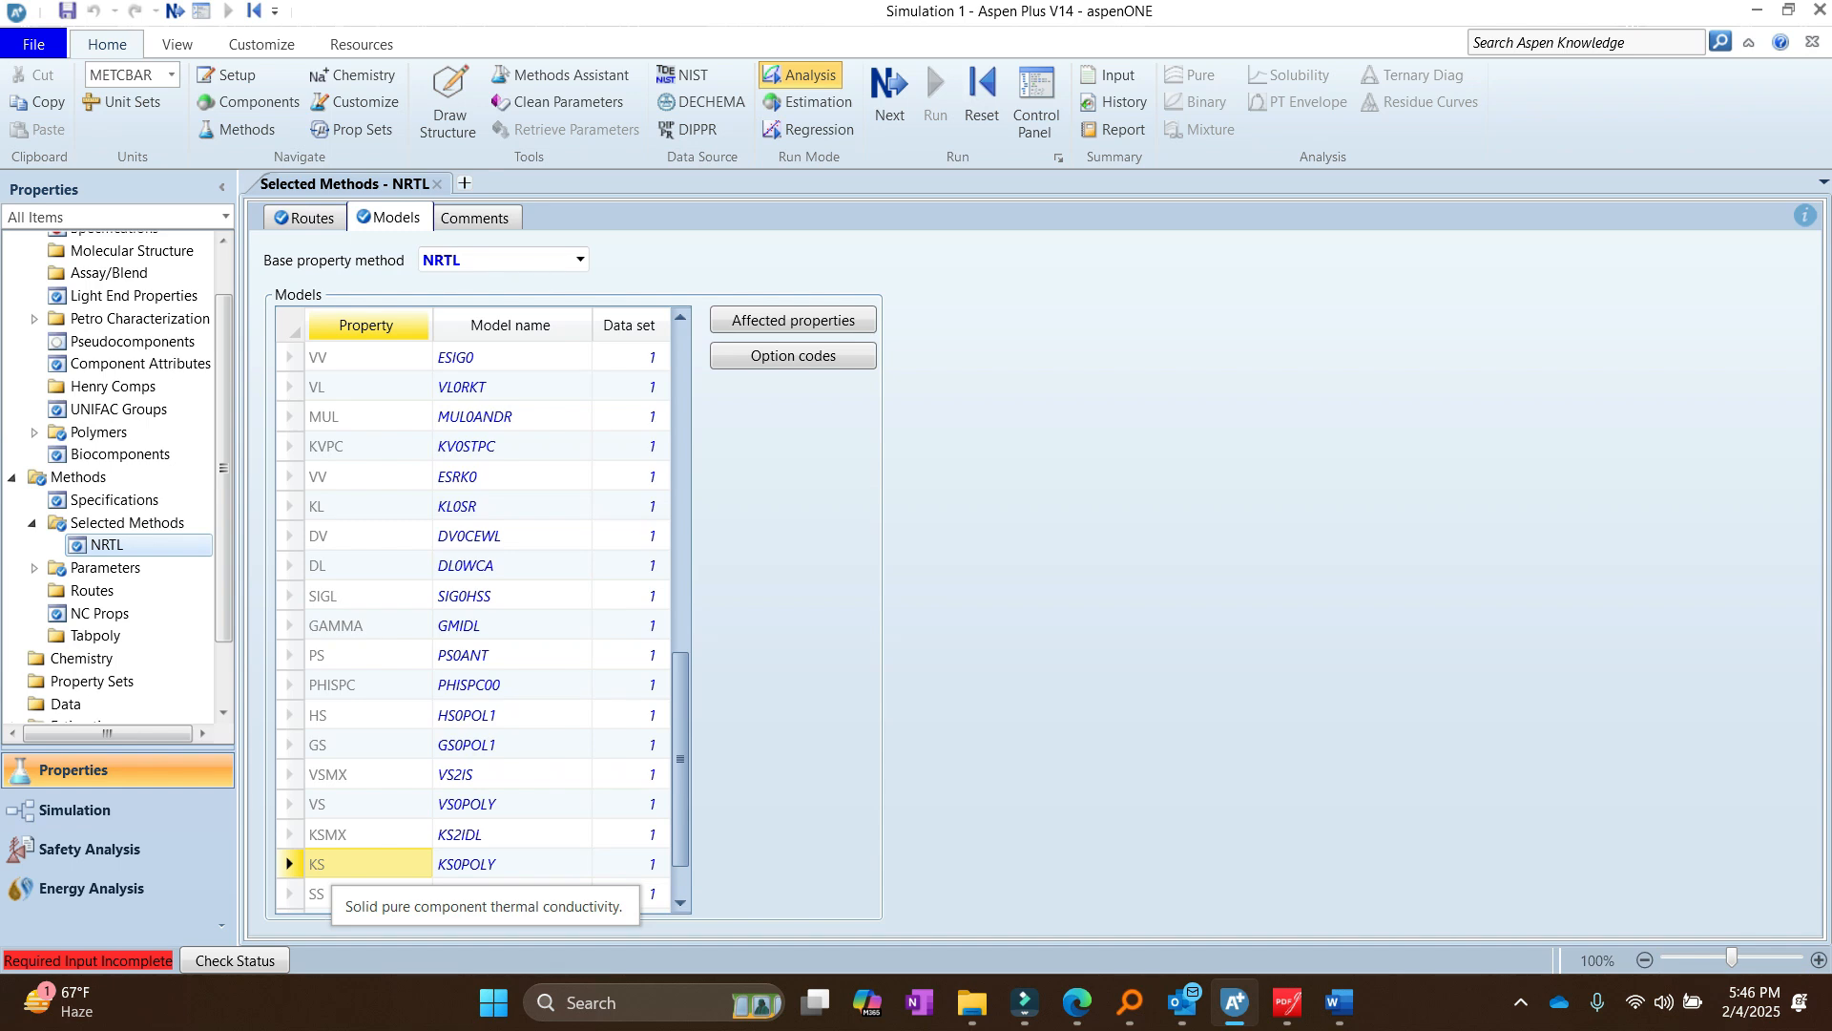
{"action": "left_click", "coordinate": [511, 864]}
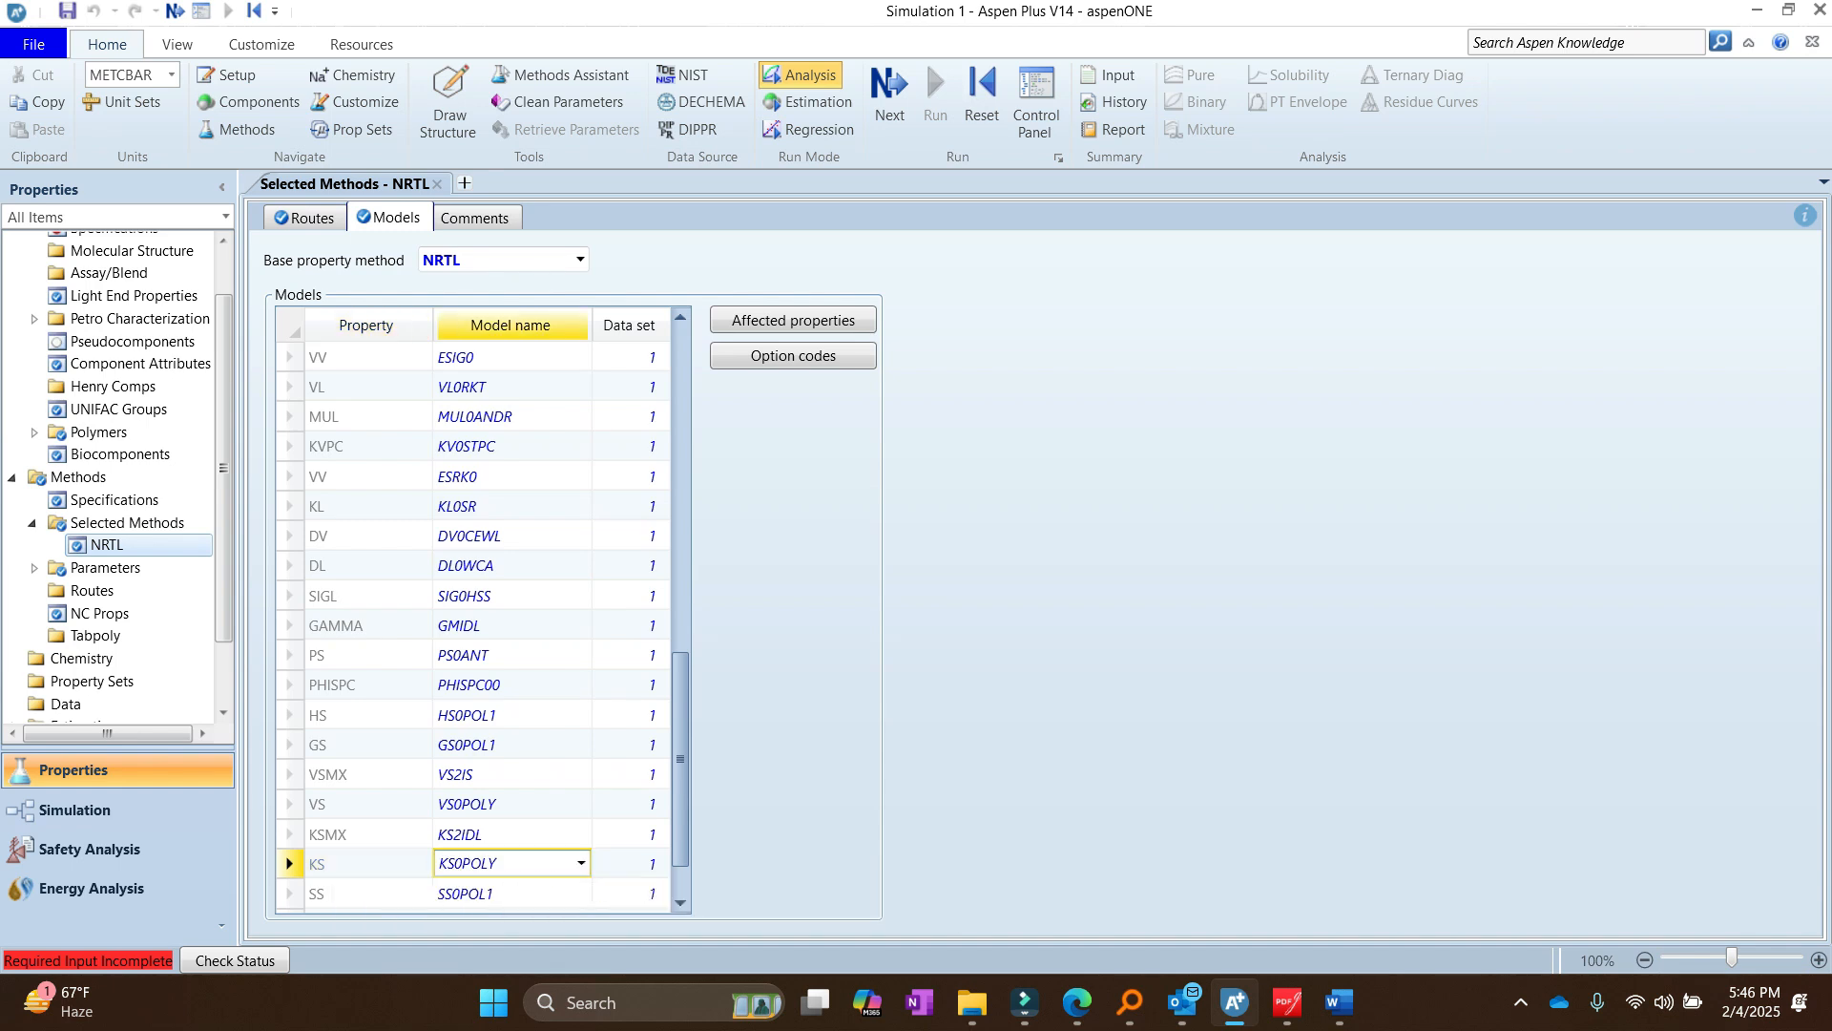
{"action": "left_click", "coordinate": [580, 862]}
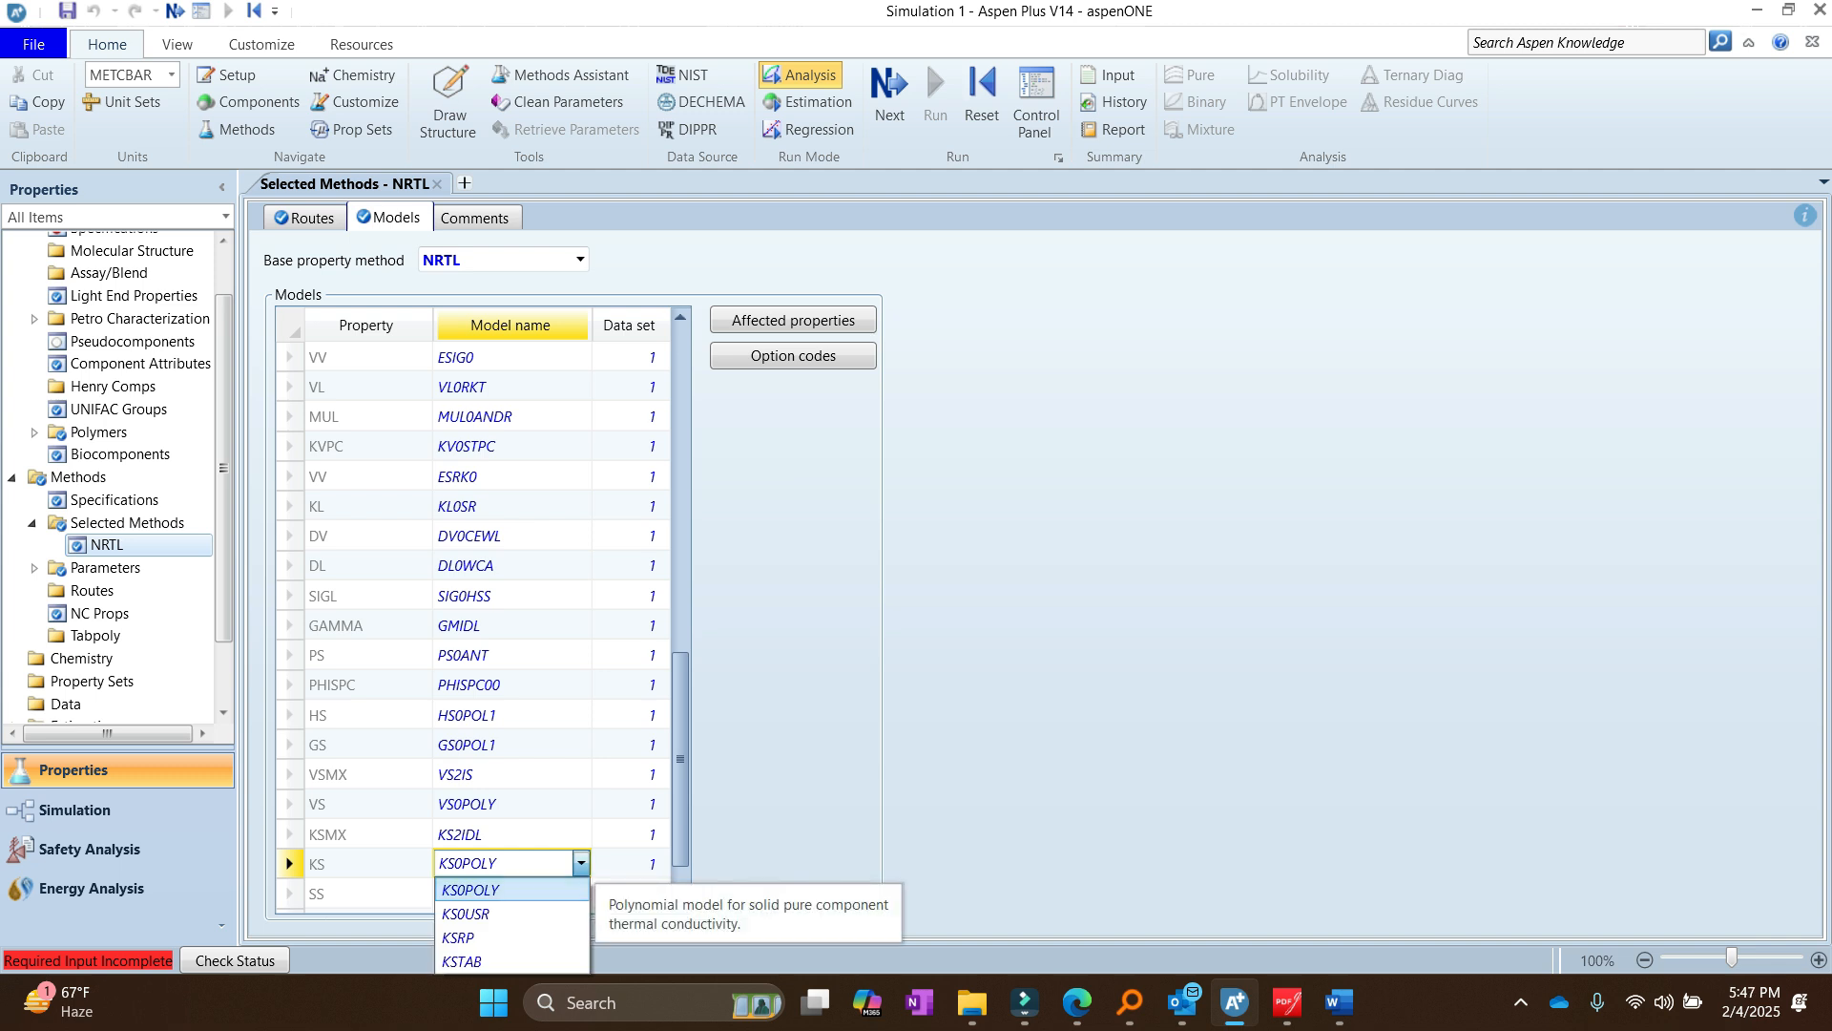
{"action": "left_click", "coordinate": [581, 864]}
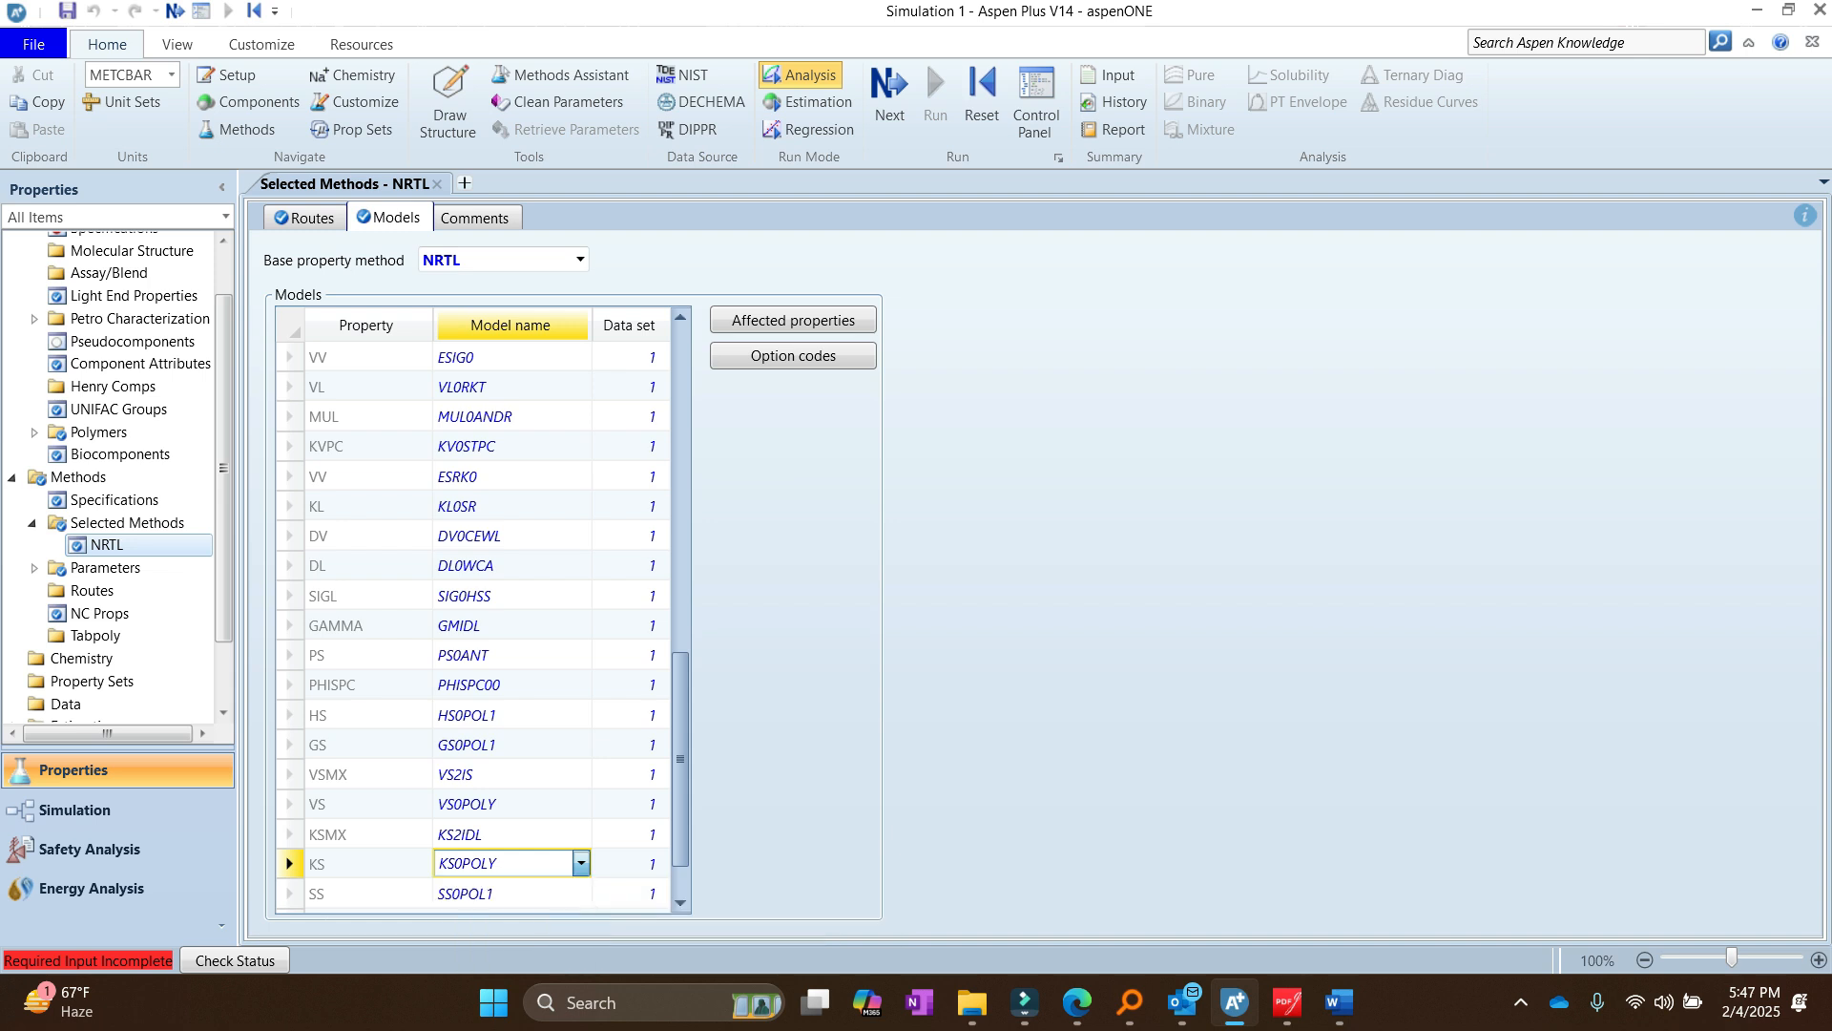
{"action": "left_click_drag", "start_coordinate": [680, 759], "coordinate": [680, 434]}
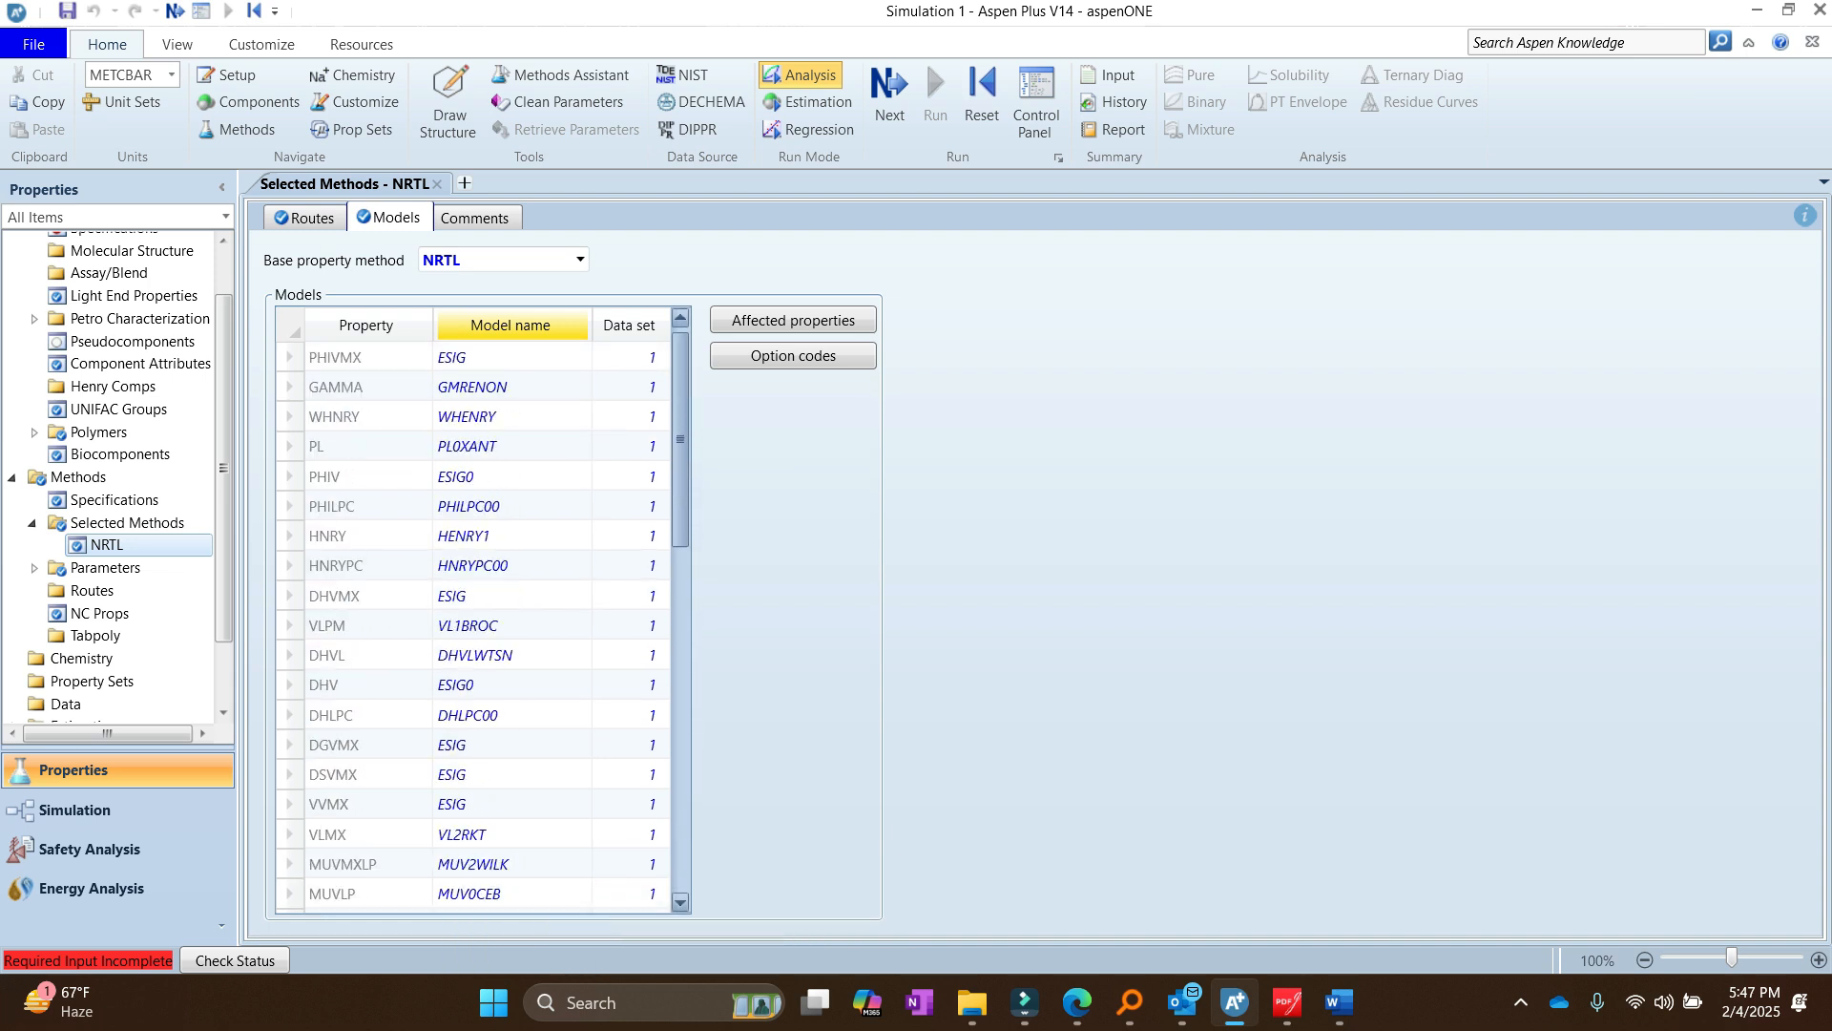
Step: Review which properties are affected by the GMRENON model assigned to GAMMA, and close the affected properties list
{"action": "left_click", "coordinate": [336, 387]}
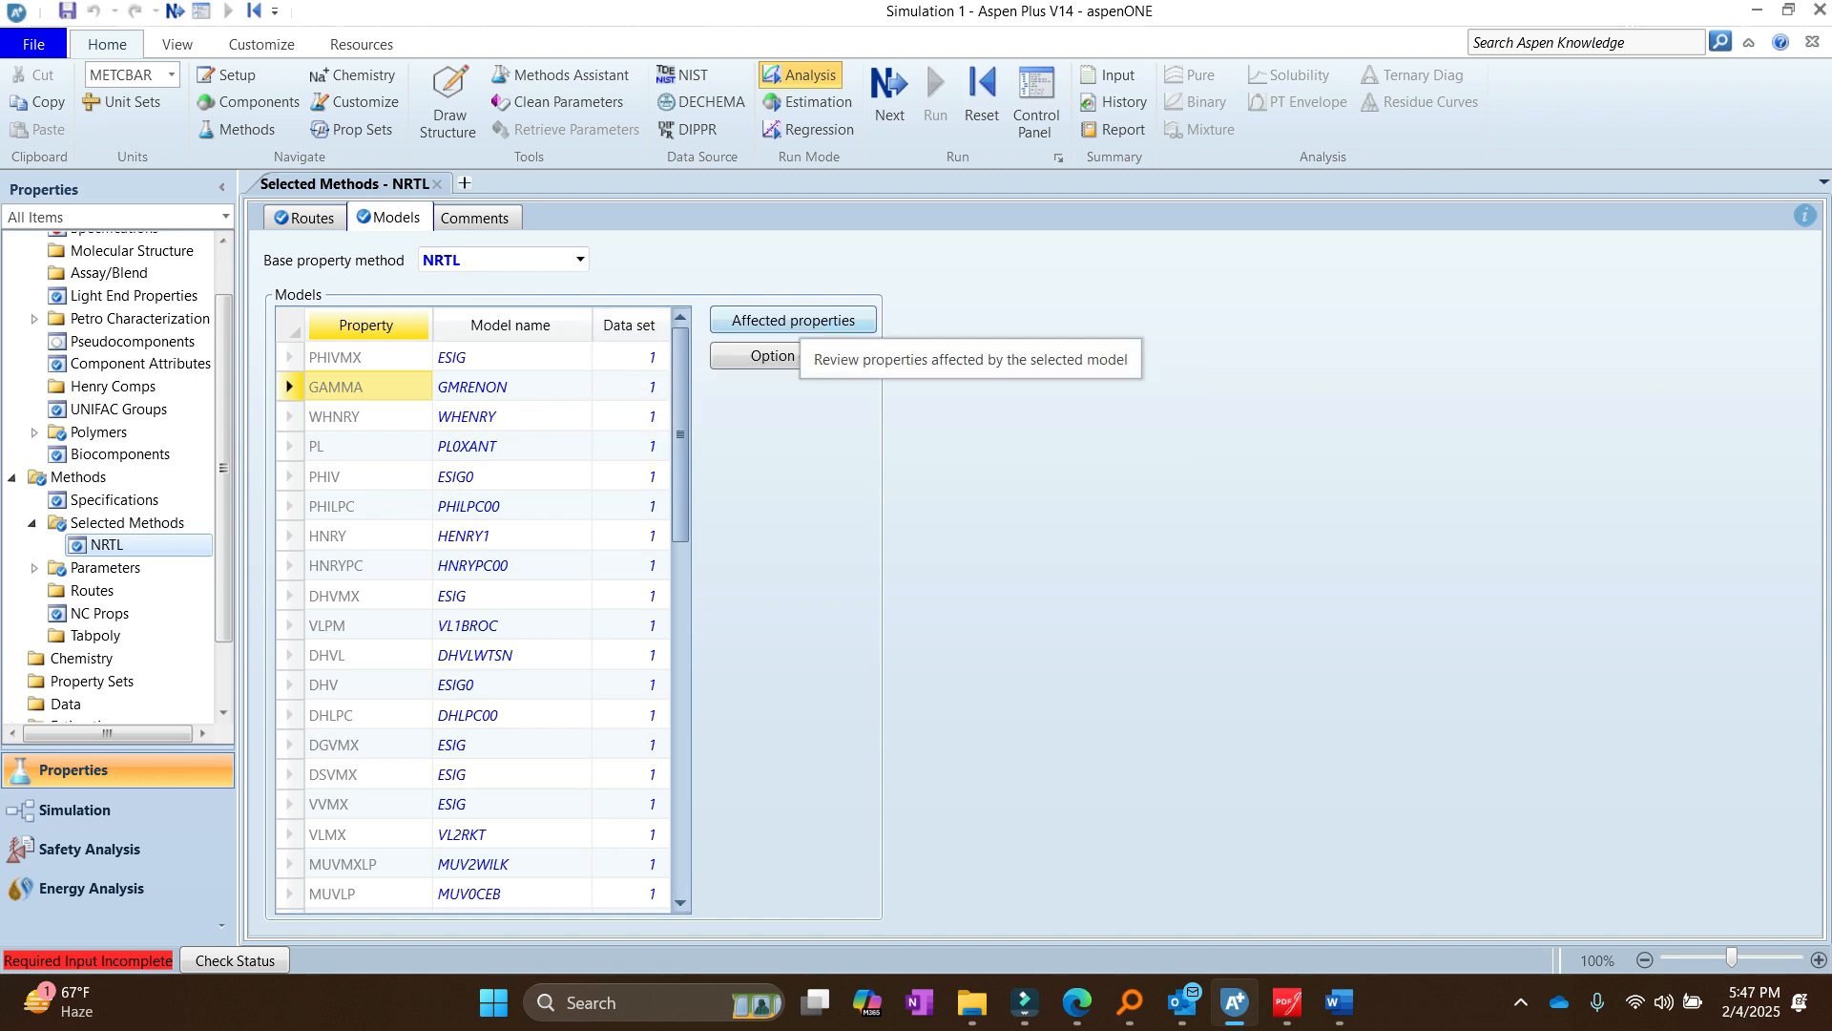
{"action": "left_click", "coordinate": [800, 320]}
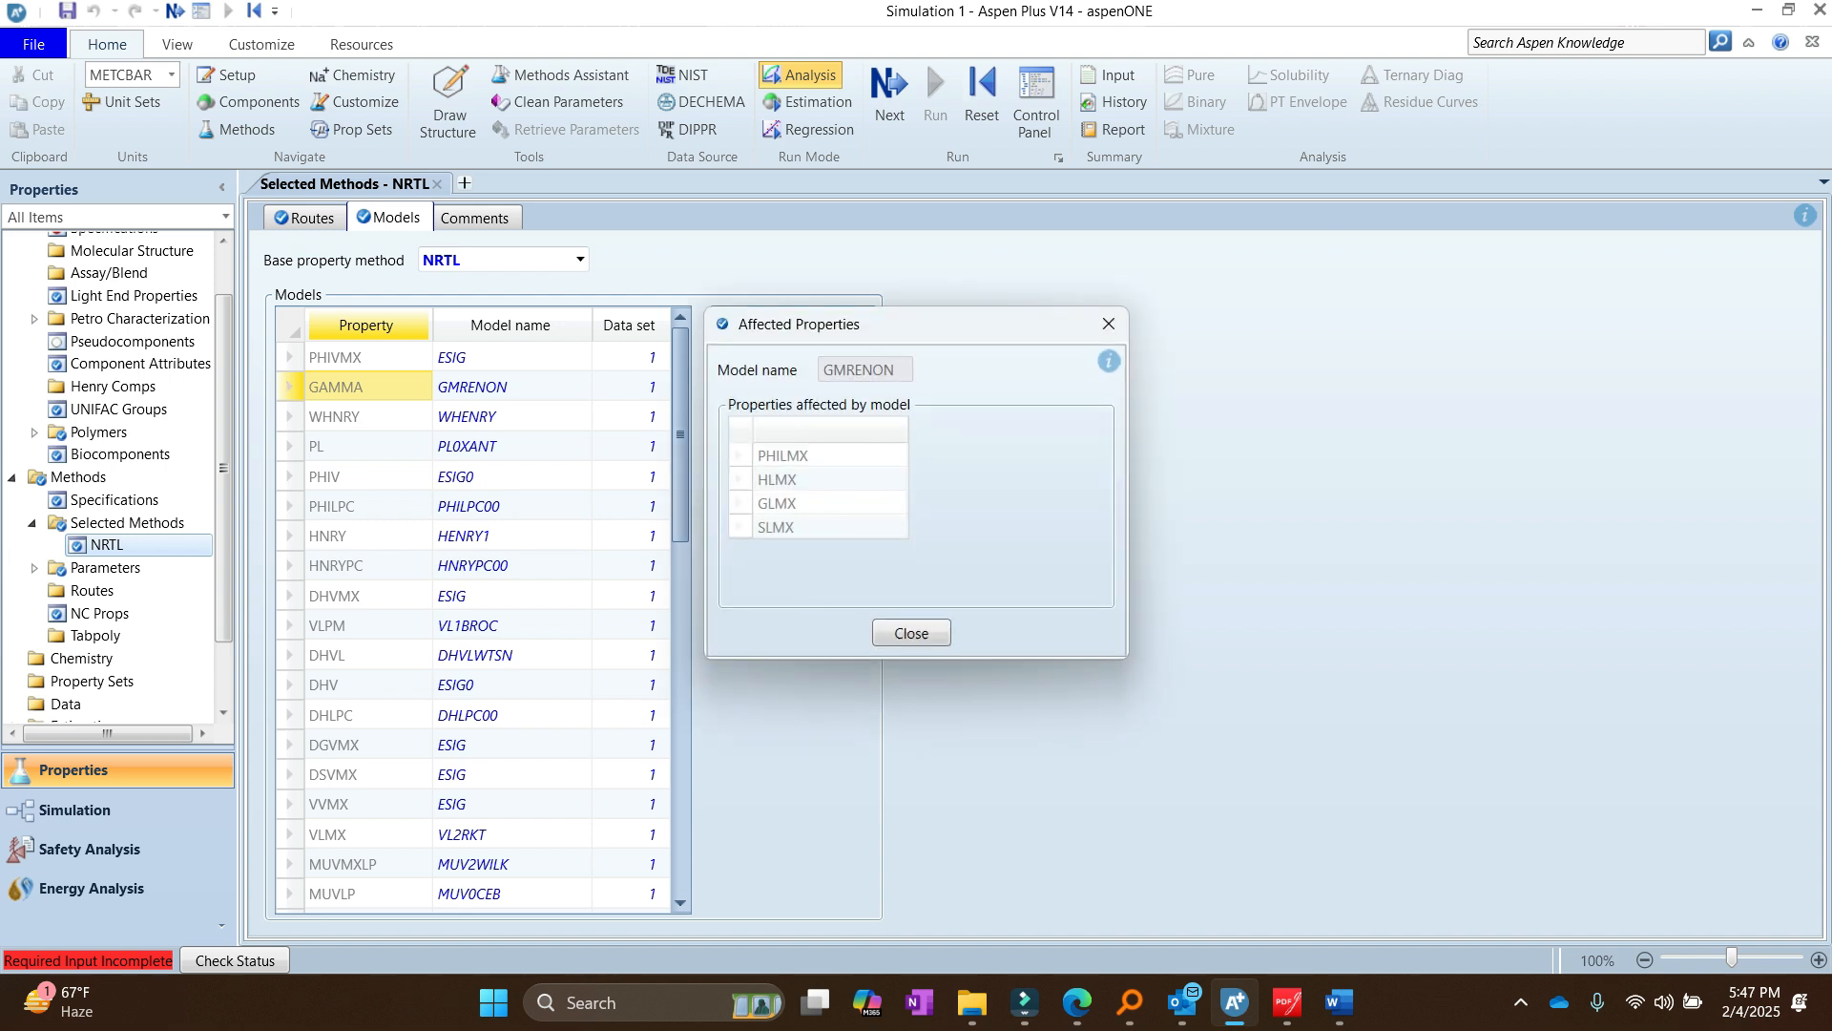
{"action": "left_click_drag", "start_coordinate": [969, 332], "coordinate": [1063, 399]}
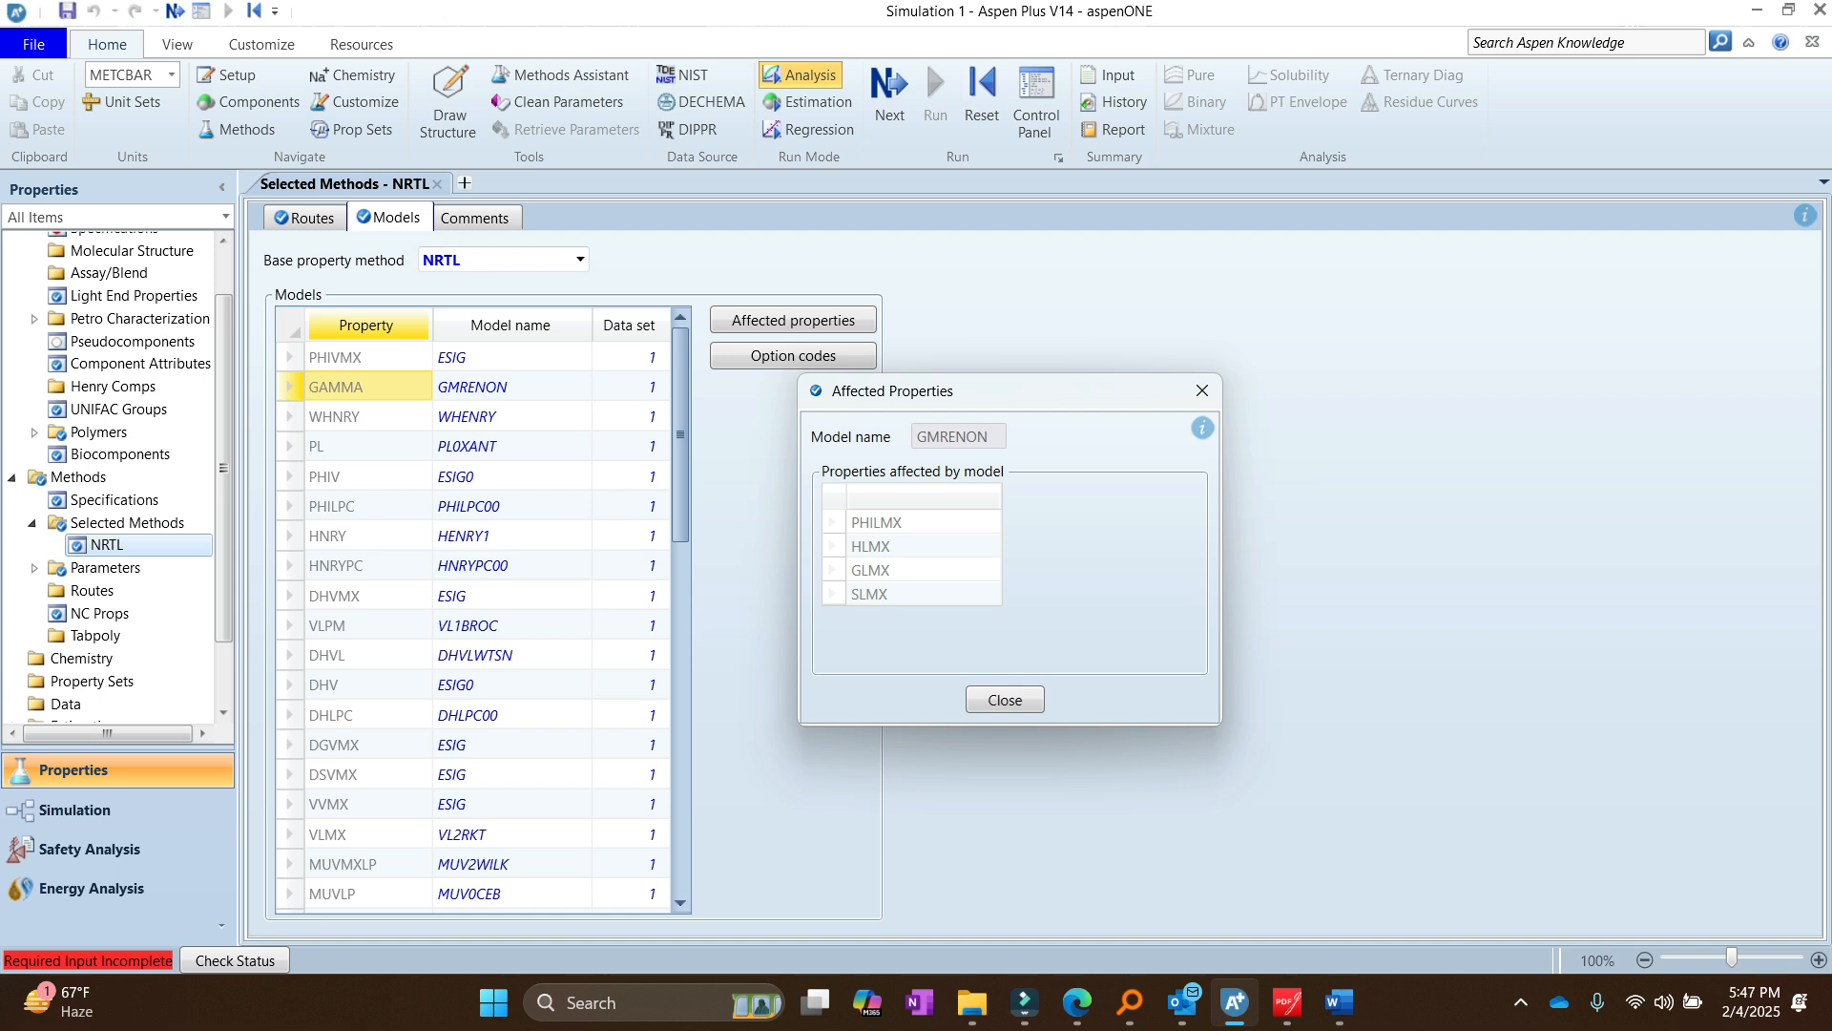
{"action": "left_click", "coordinate": [1202, 390]}
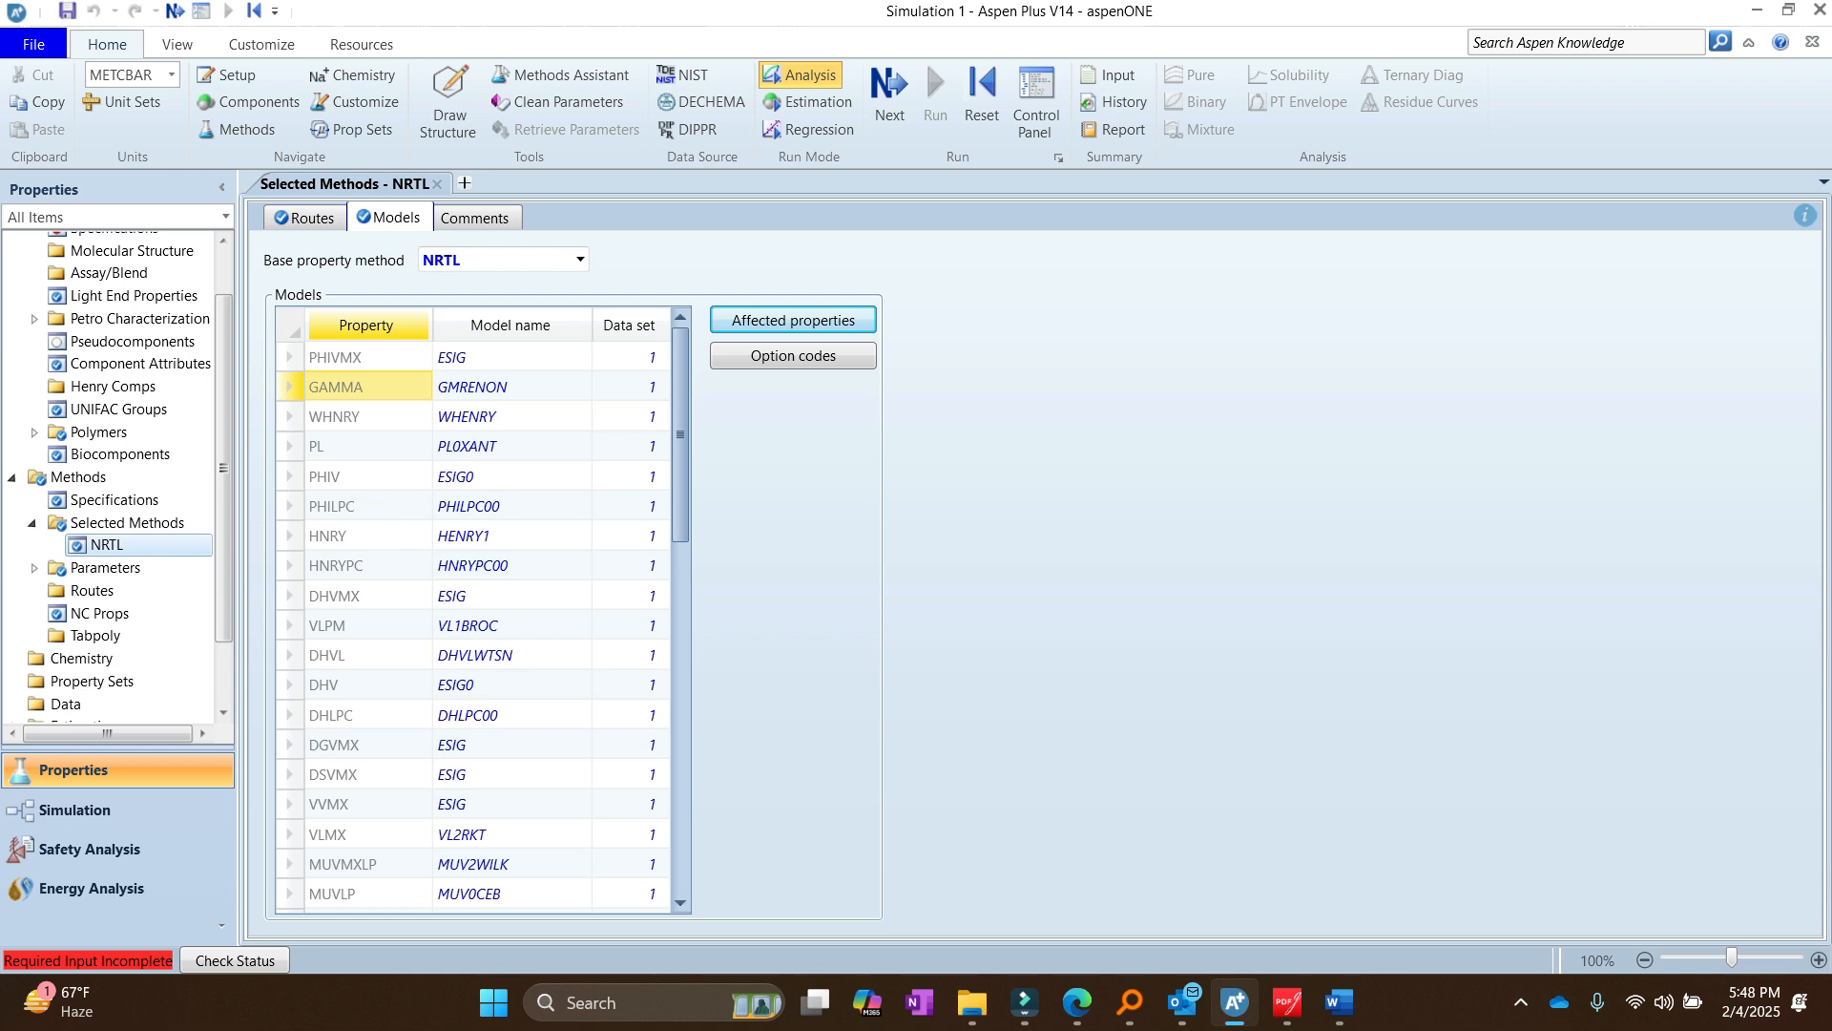
Step: Add WATER and ETHANOL to the component selection list and accept the parameter update
{"action": "scroll", "coordinate": [115, 477], "scroll_direction": "down", "scroll_amount": 2}
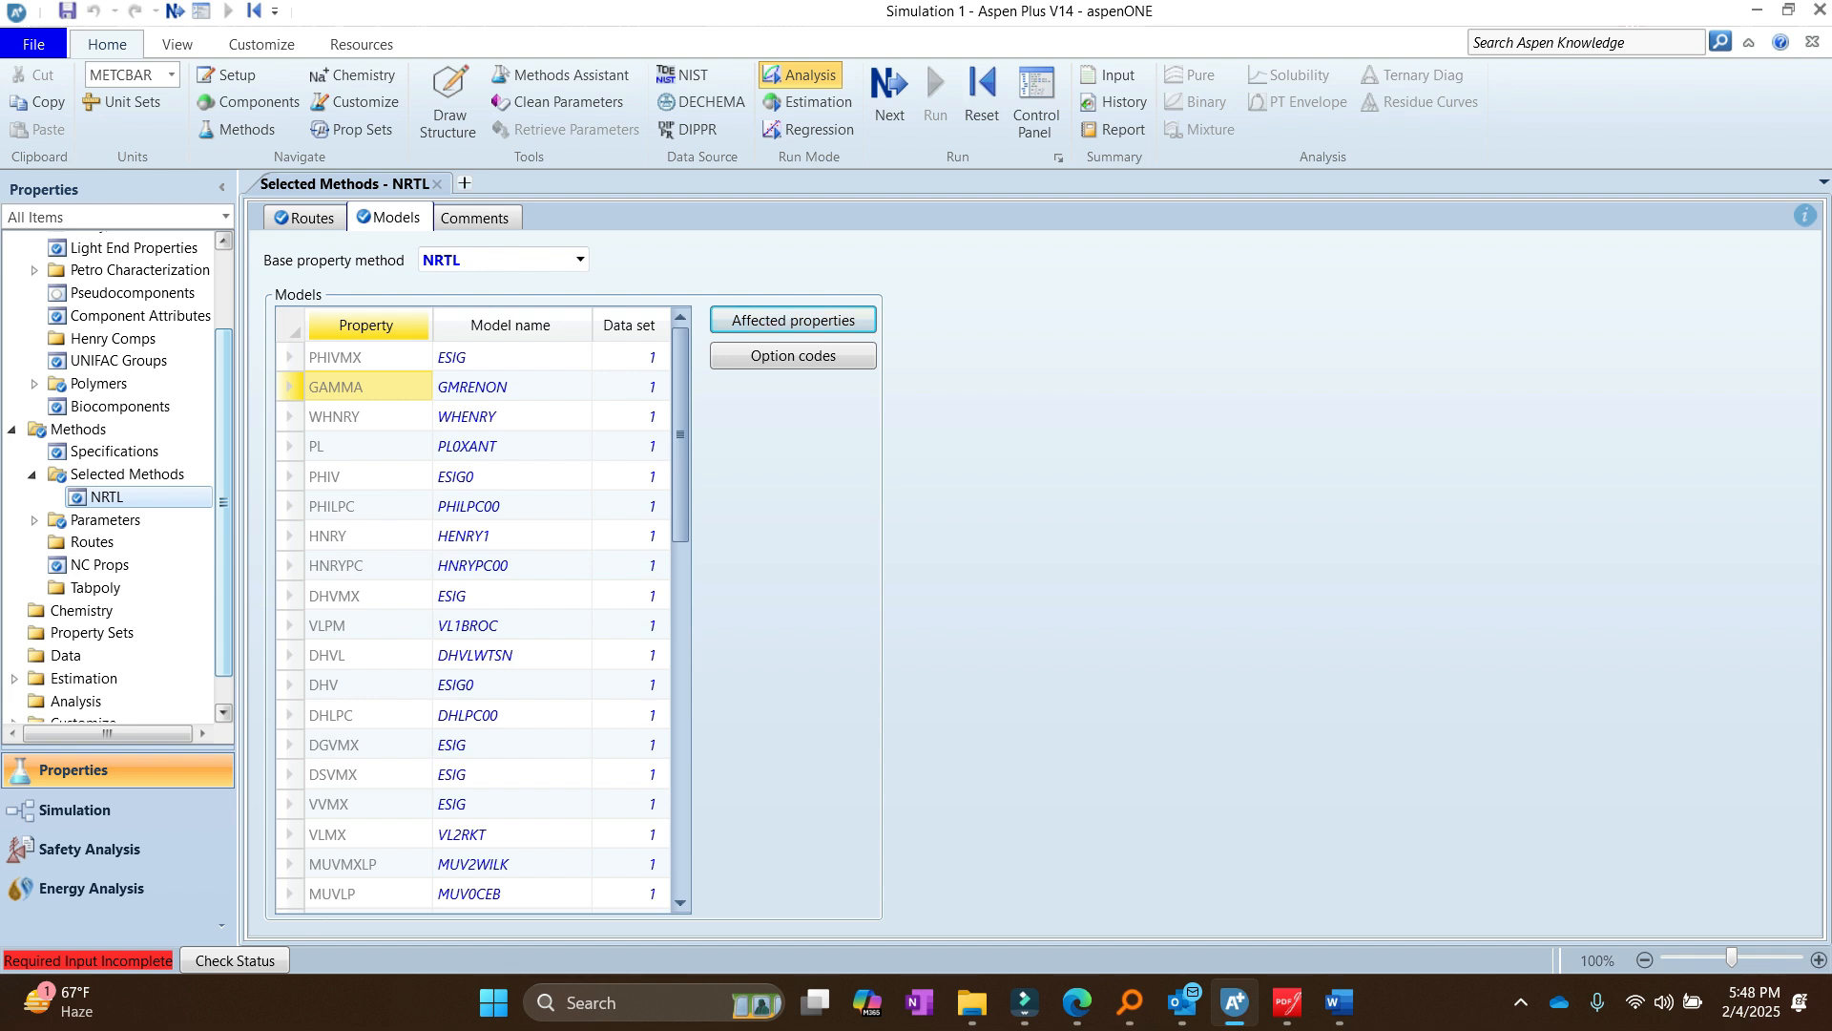
{"action": "scroll", "coordinate": [120, 477], "scroll_direction": "up", "scroll_amount": 2}
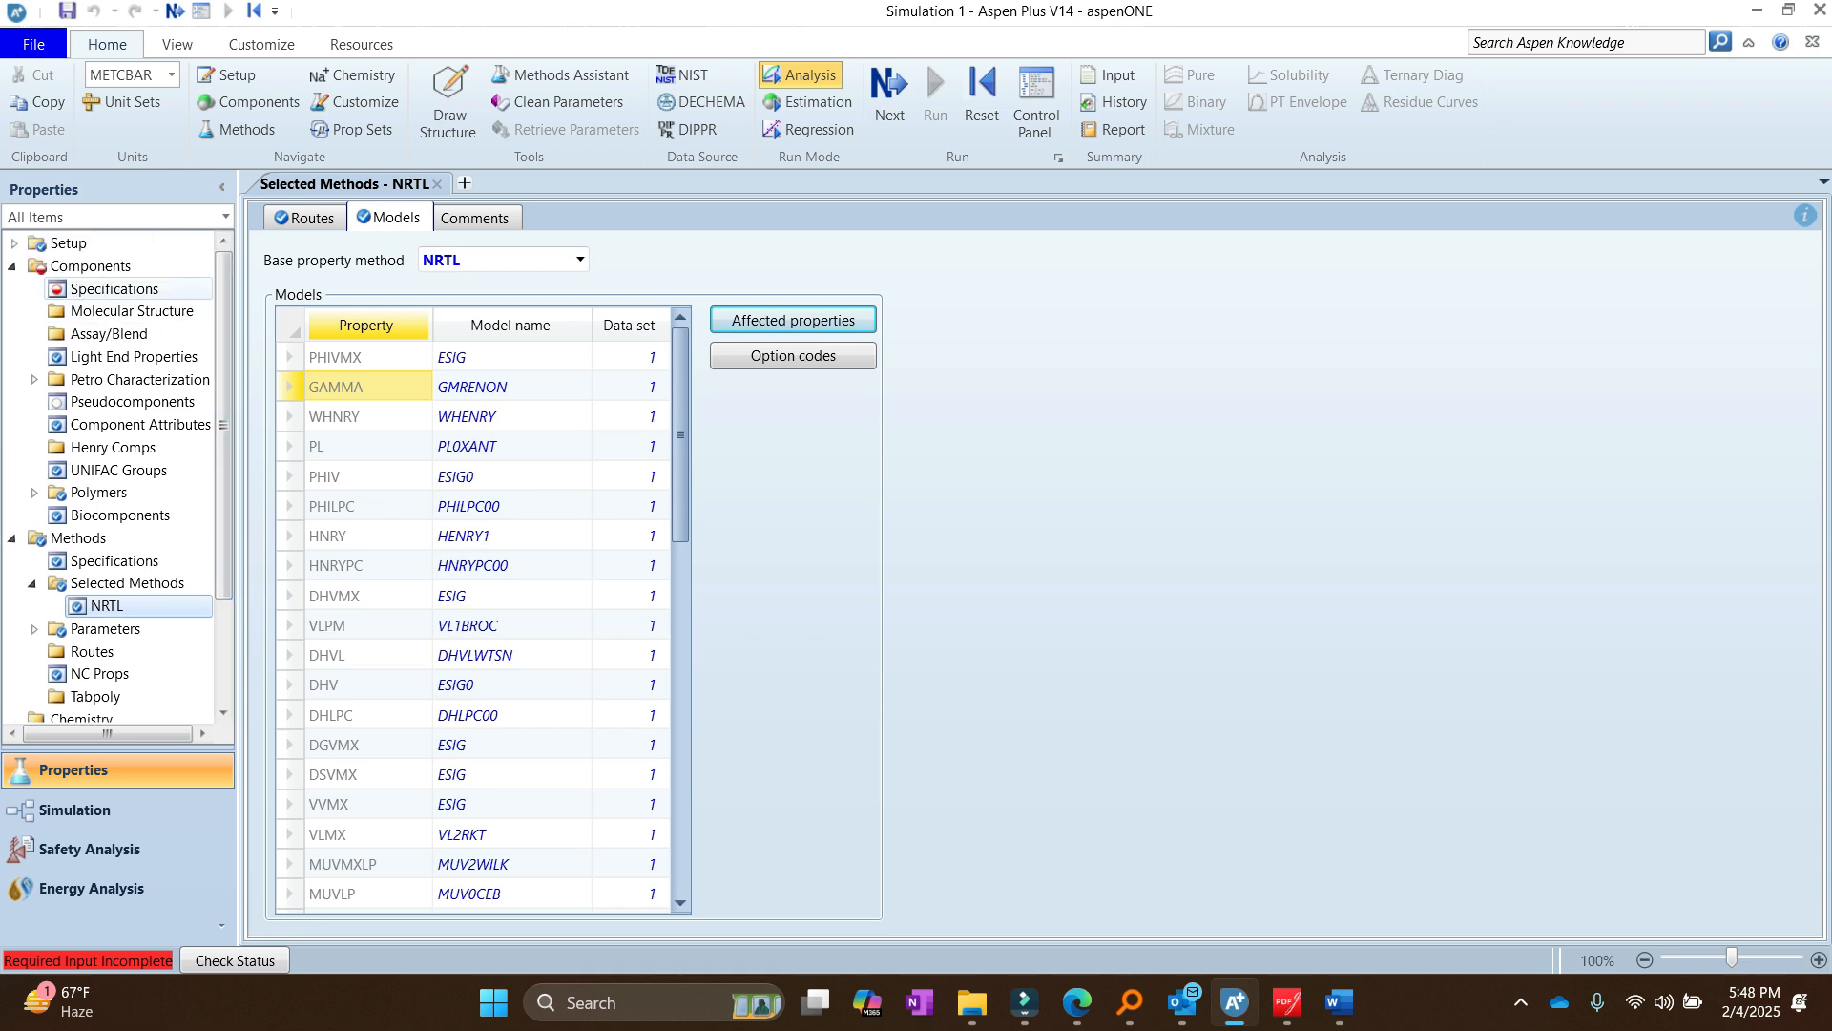
{"action": "left_click", "coordinate": [114, 288]}
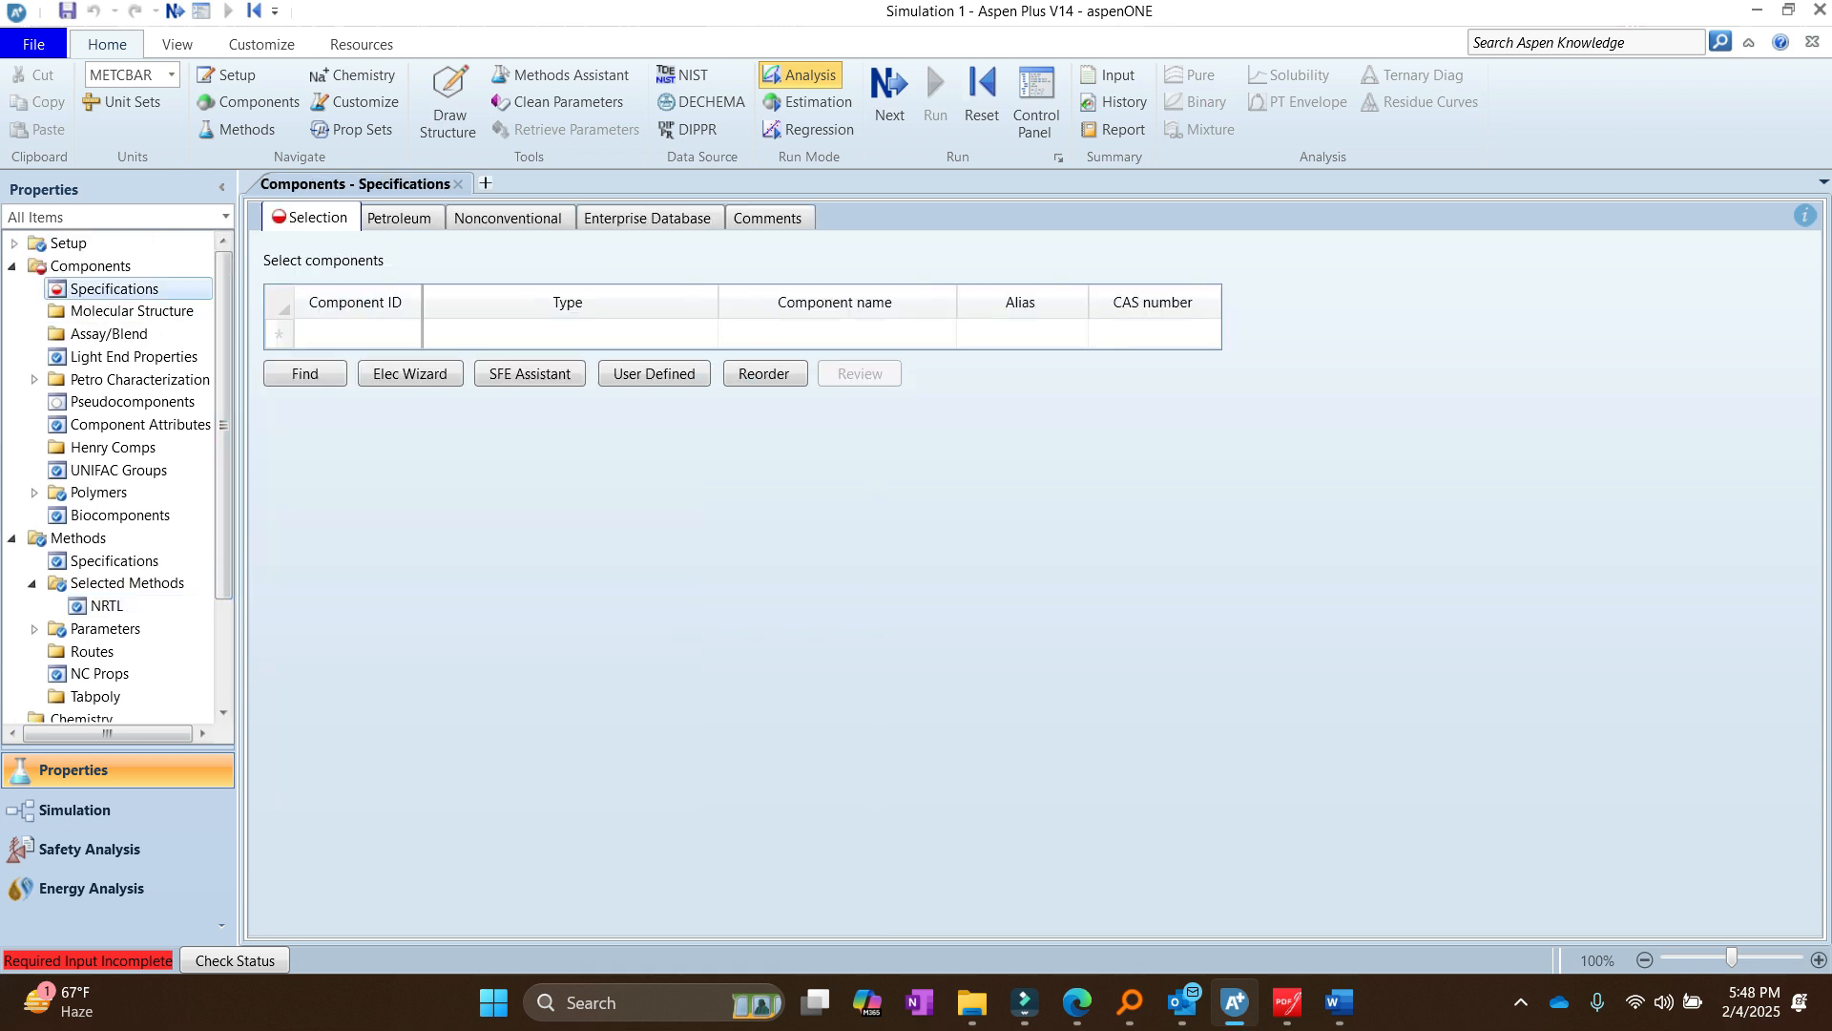
{"action": "left_click", "coordinate": [357, 334]}
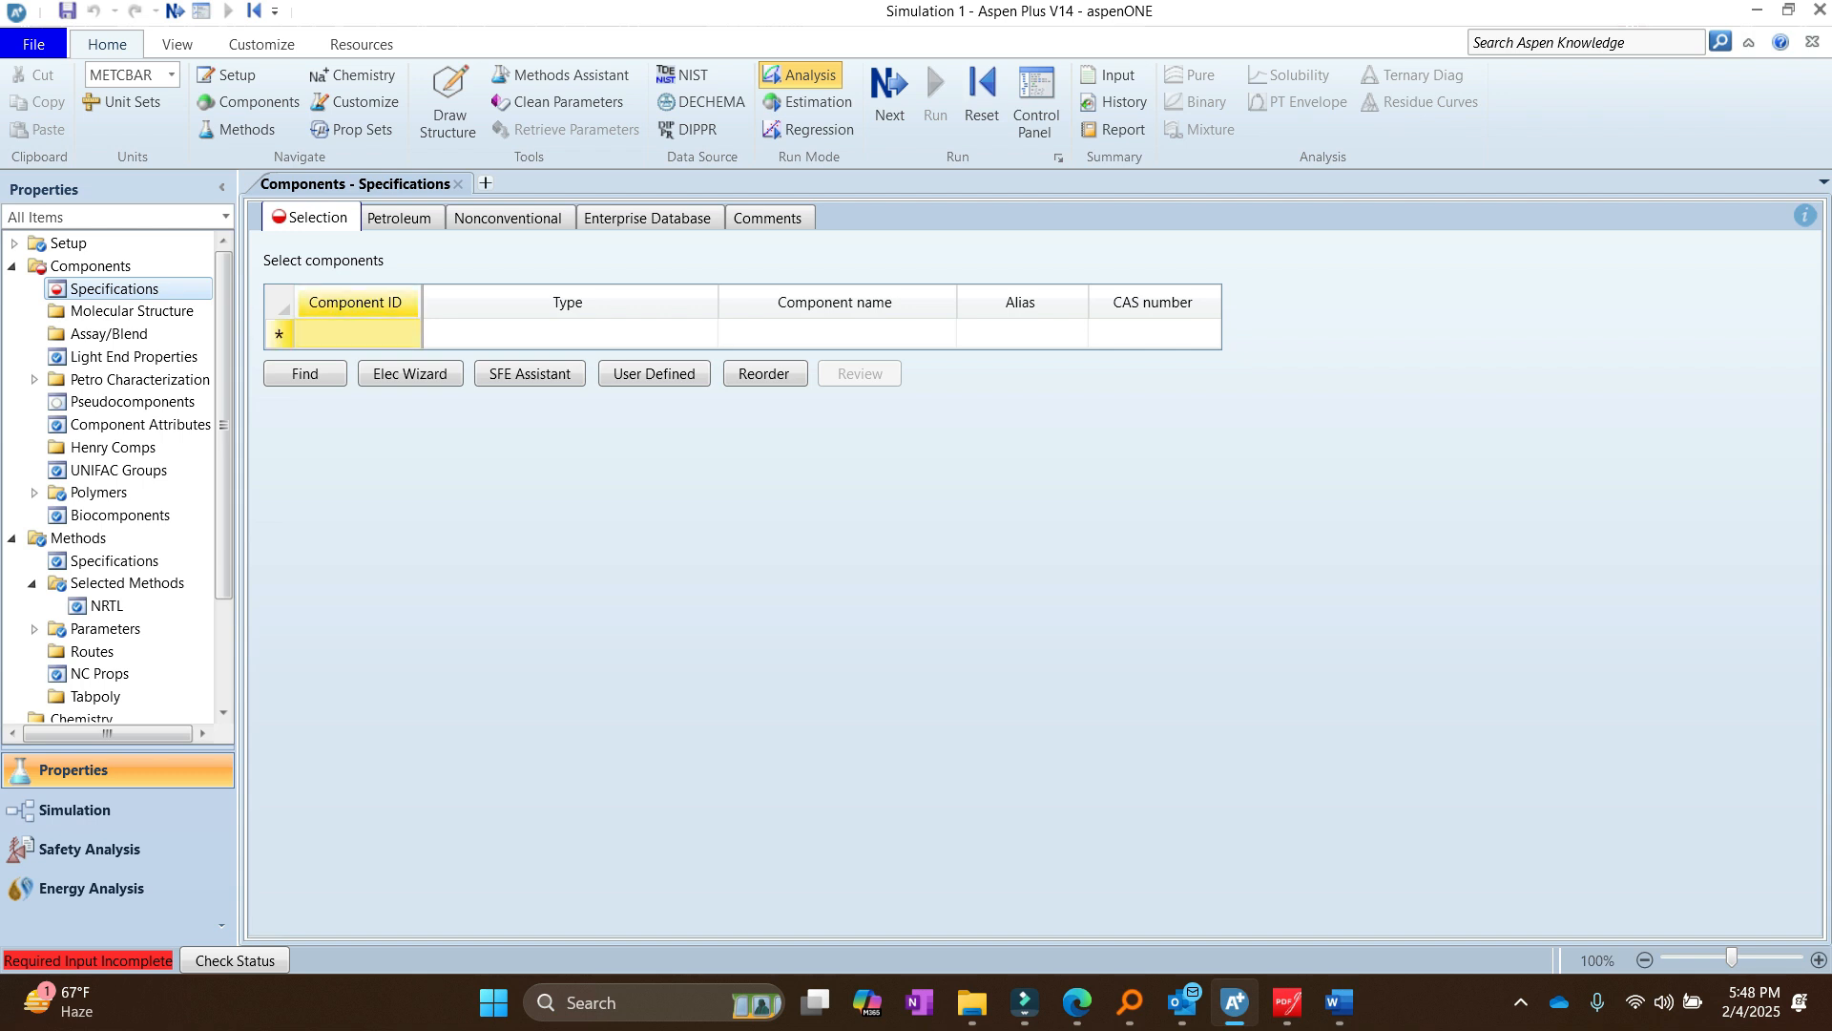
{"action": "type", "text": "WATER"}
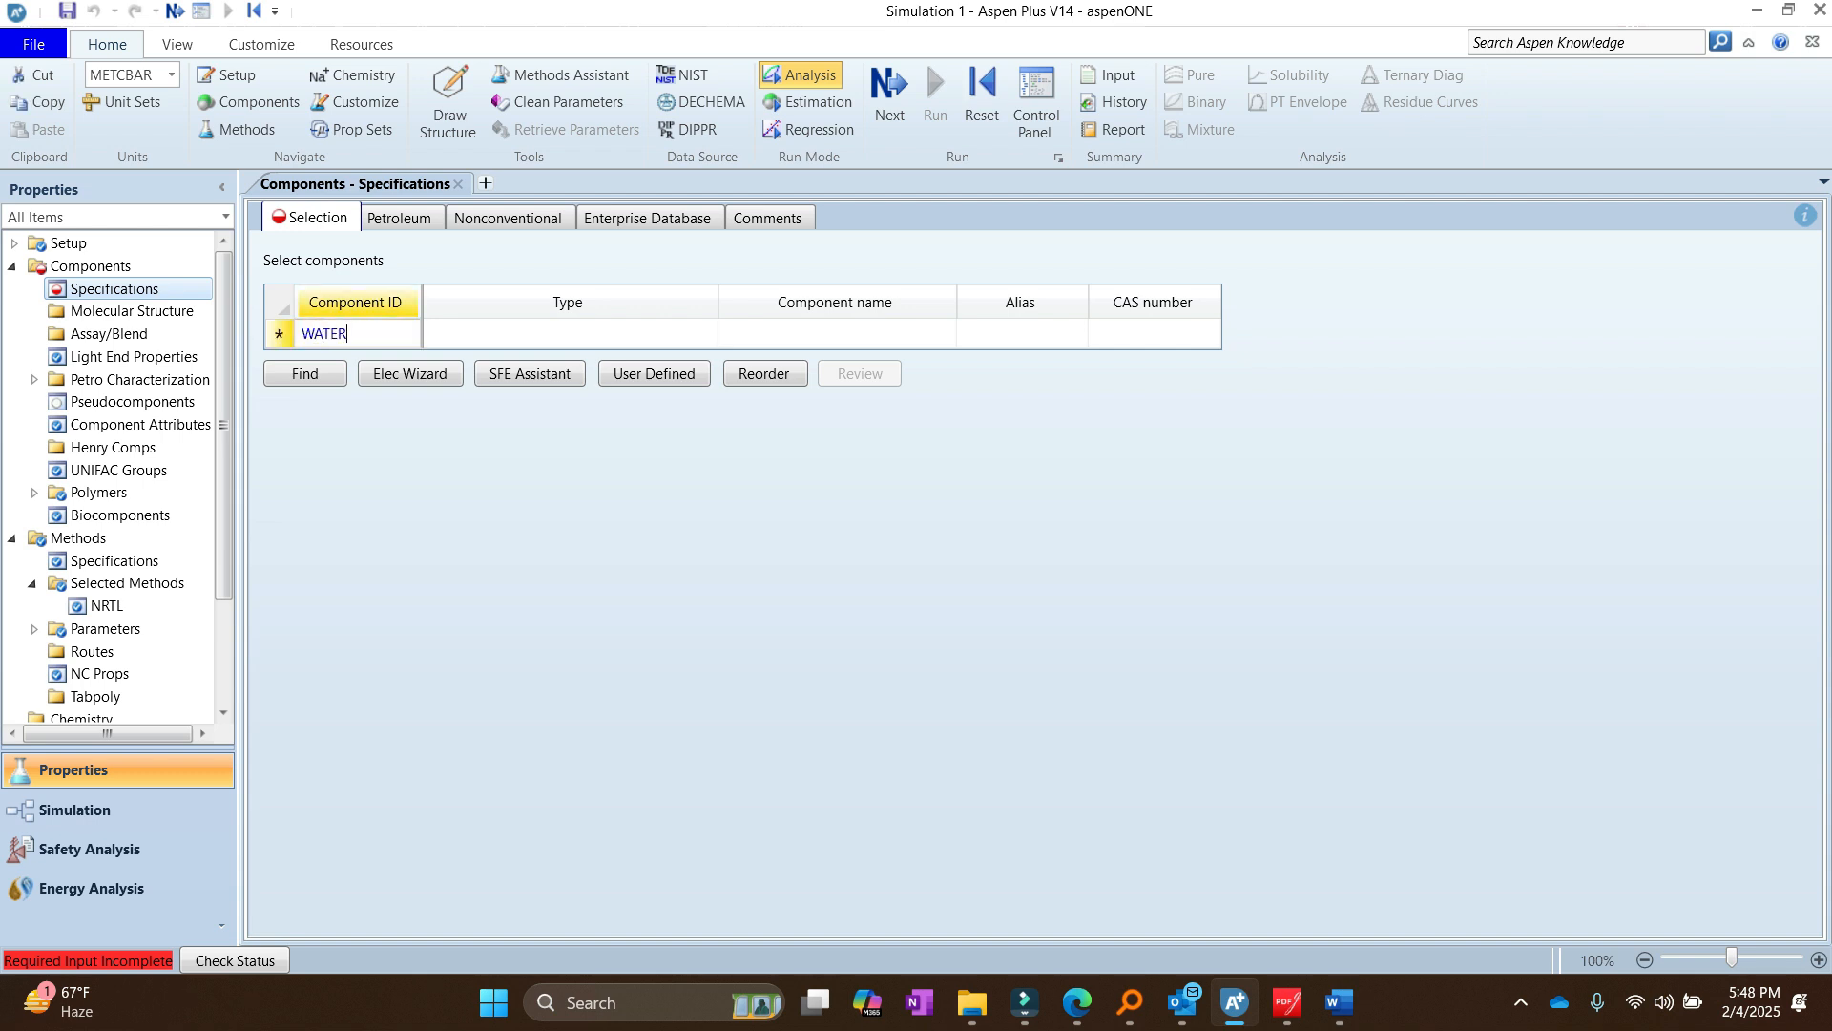
{"action": "key", "text": "Return"}
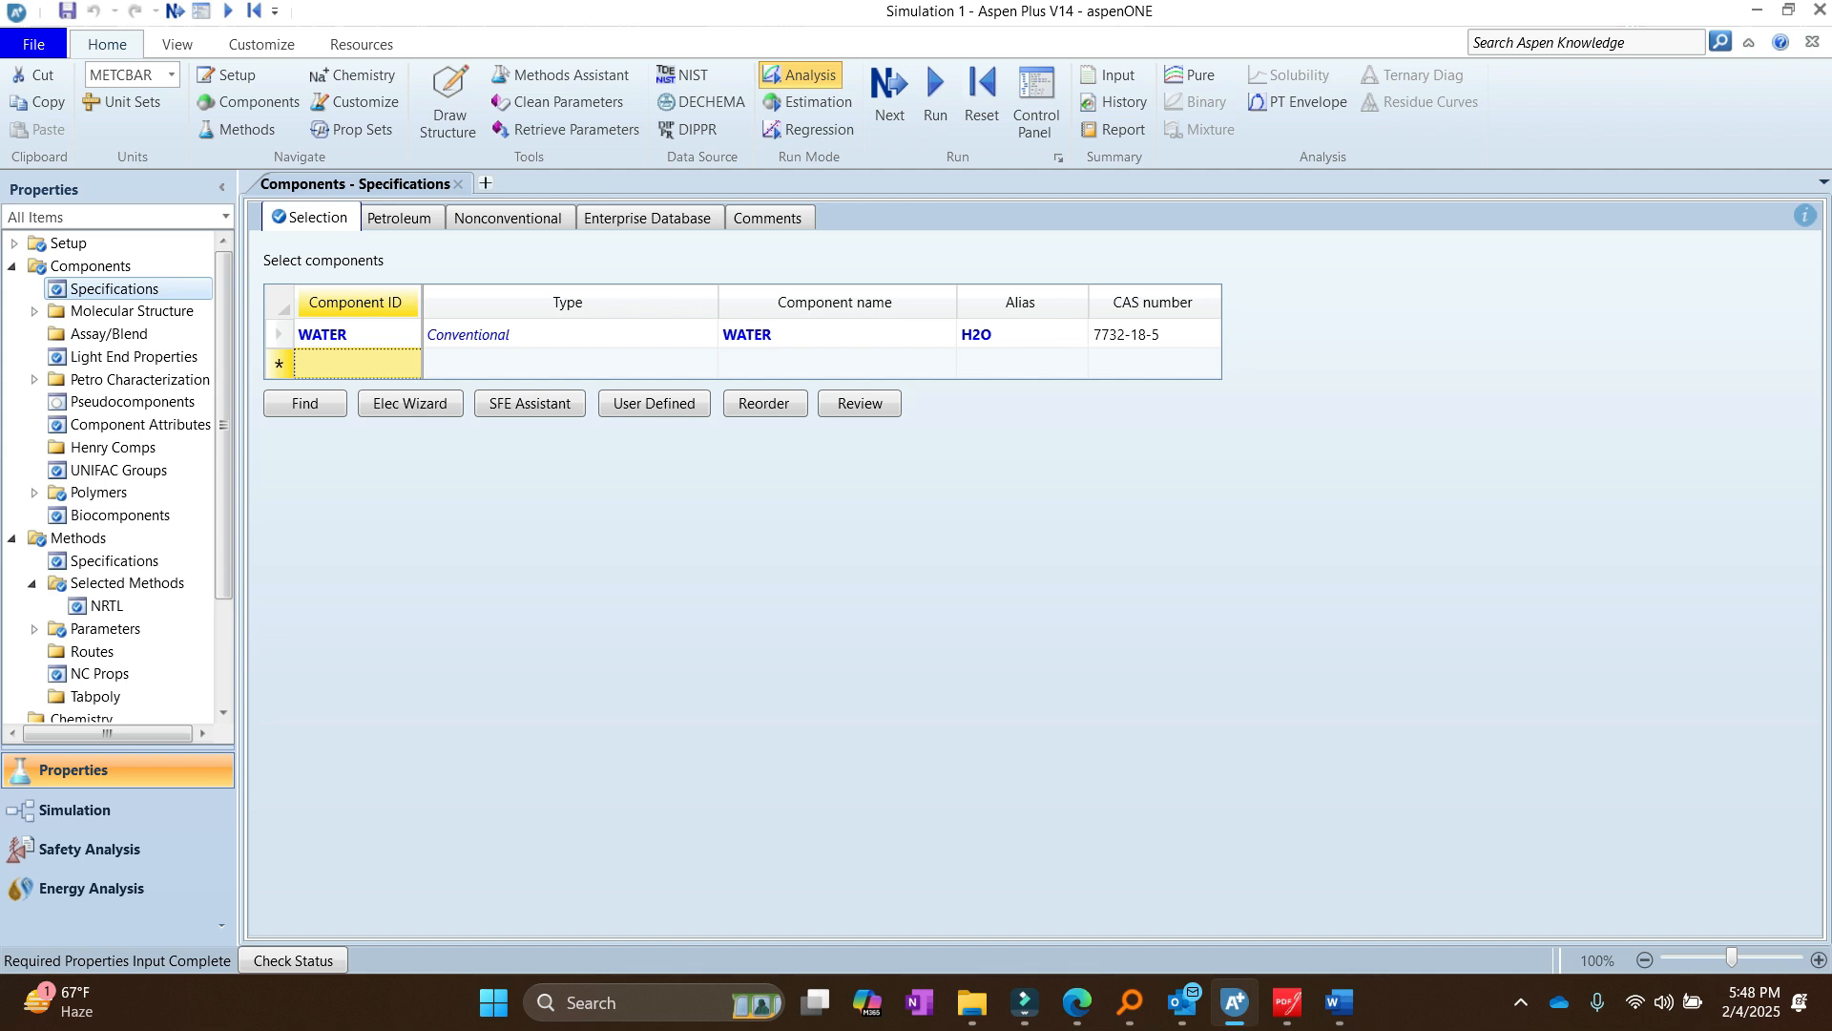
{"action": "type", "text": "ETHANO"}
{"action": "key", "text": "Return"}
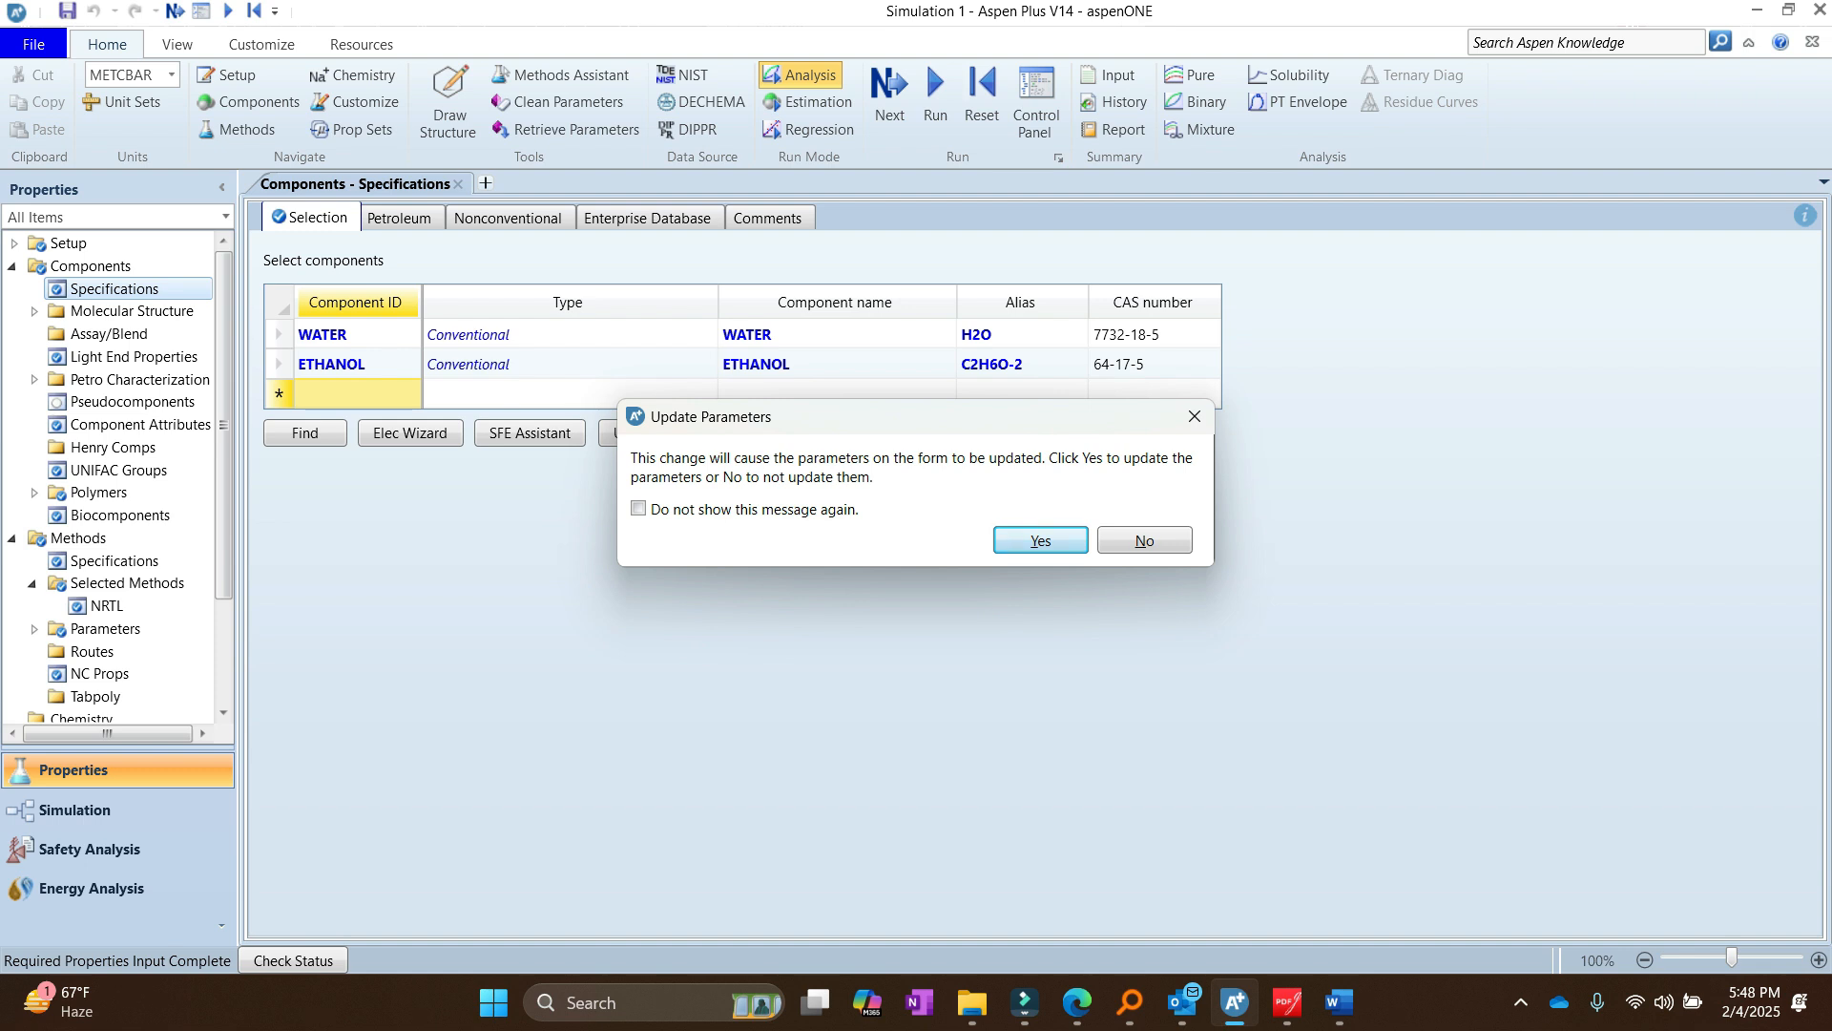
{"action": "key", "text": "Return"}
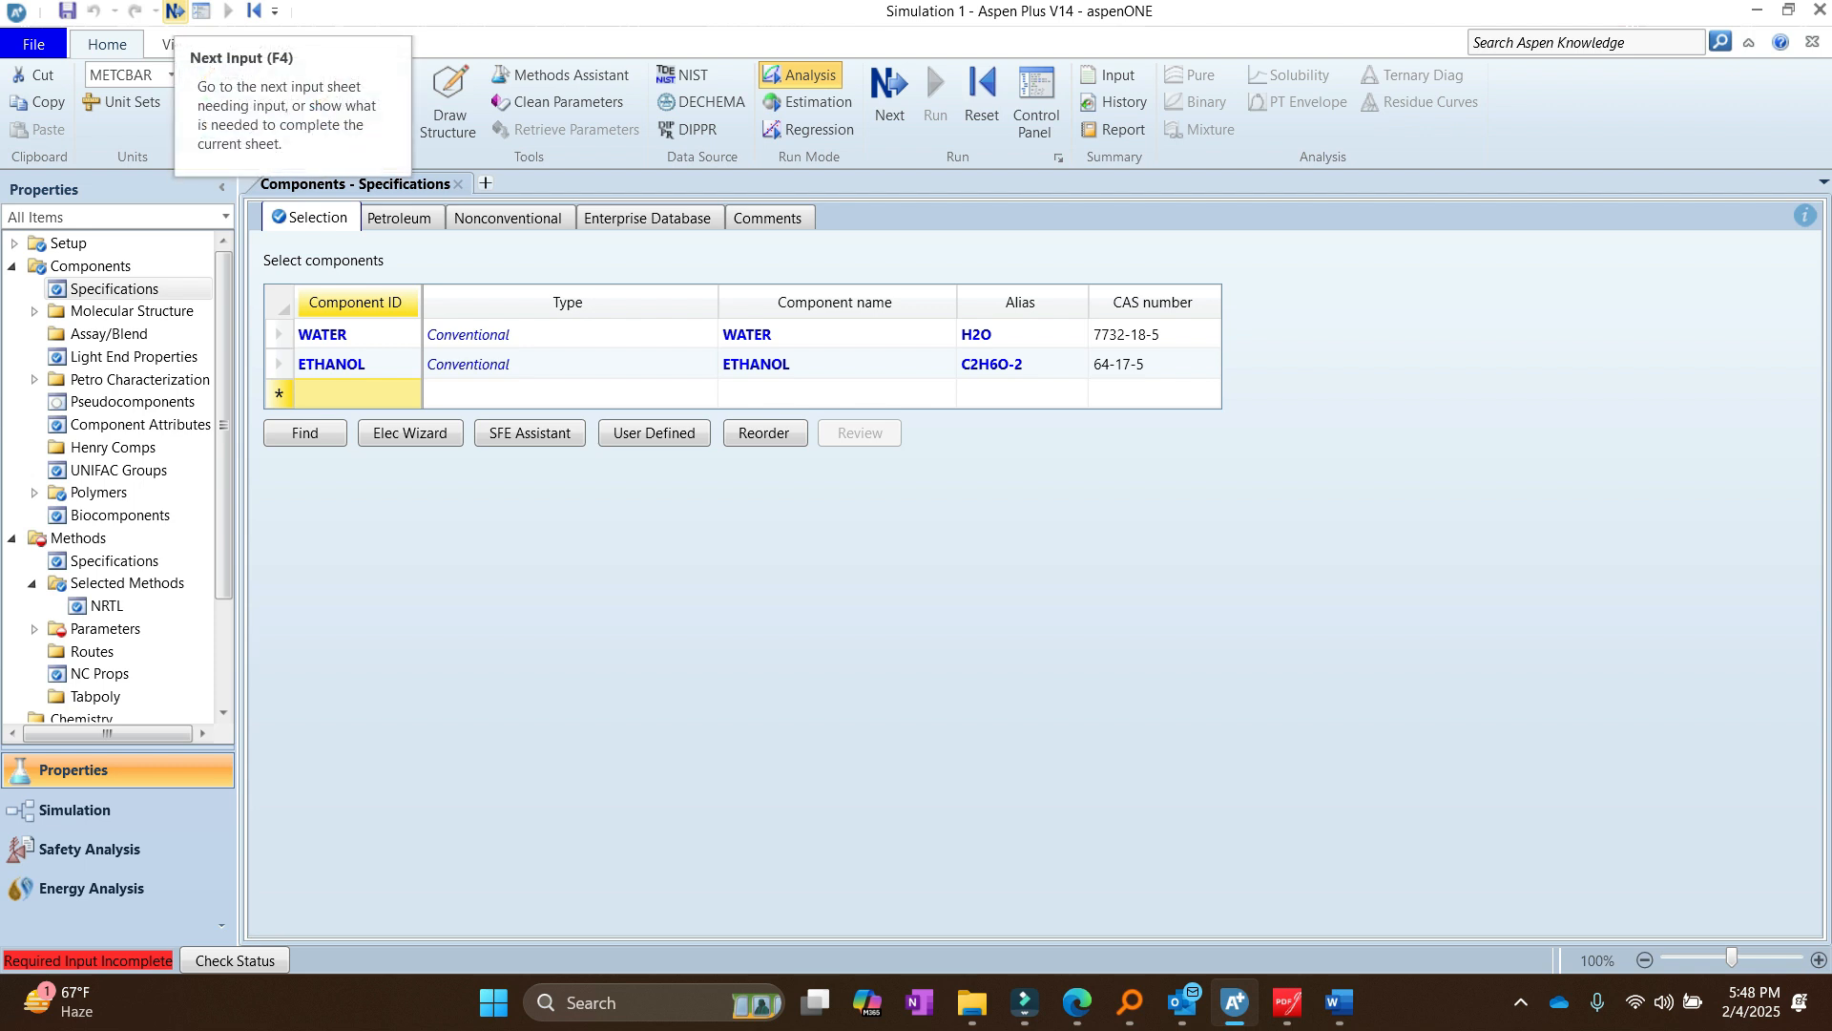
Step: Go to the next required input, the NRTL-1 binary interaction form, and collapse the Selected Methods branch in the navigation tree
{"action": "left_click", "coordinate": [175, 12]}
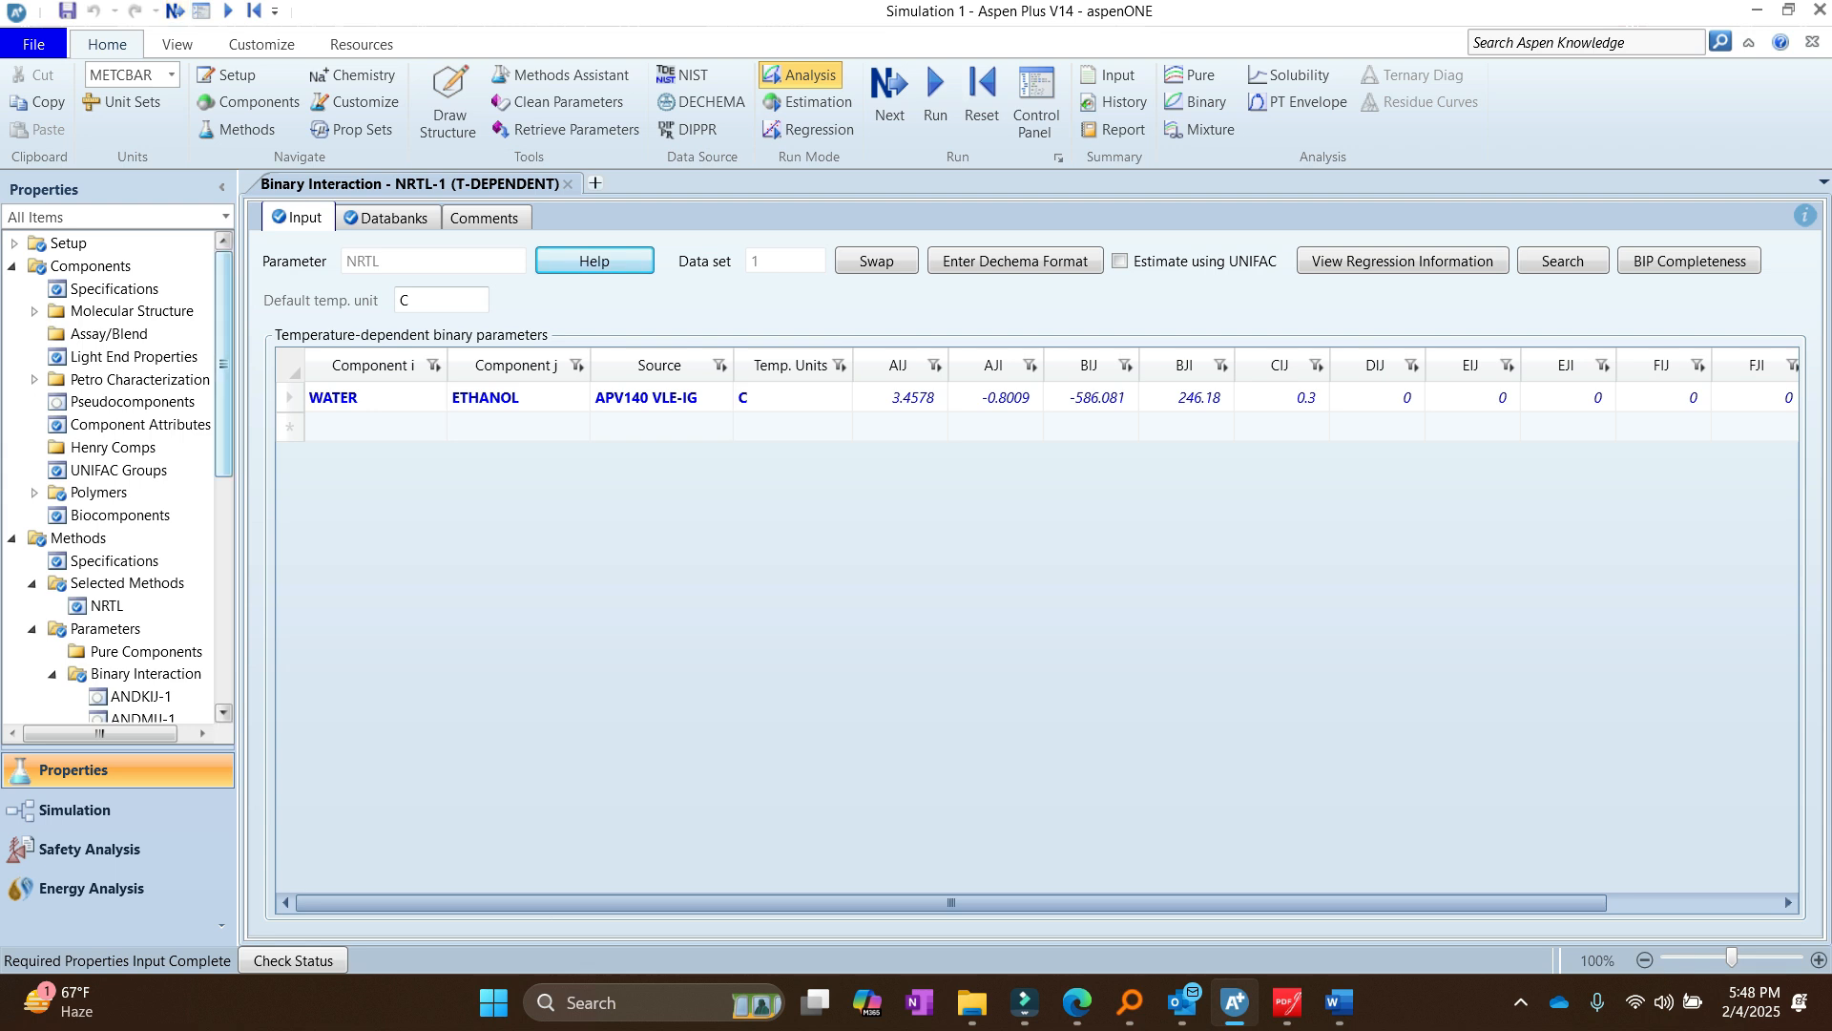
{"action": "left_click_drag", "start_coordinate": [223, 364], "coordinate": [223, 476]}
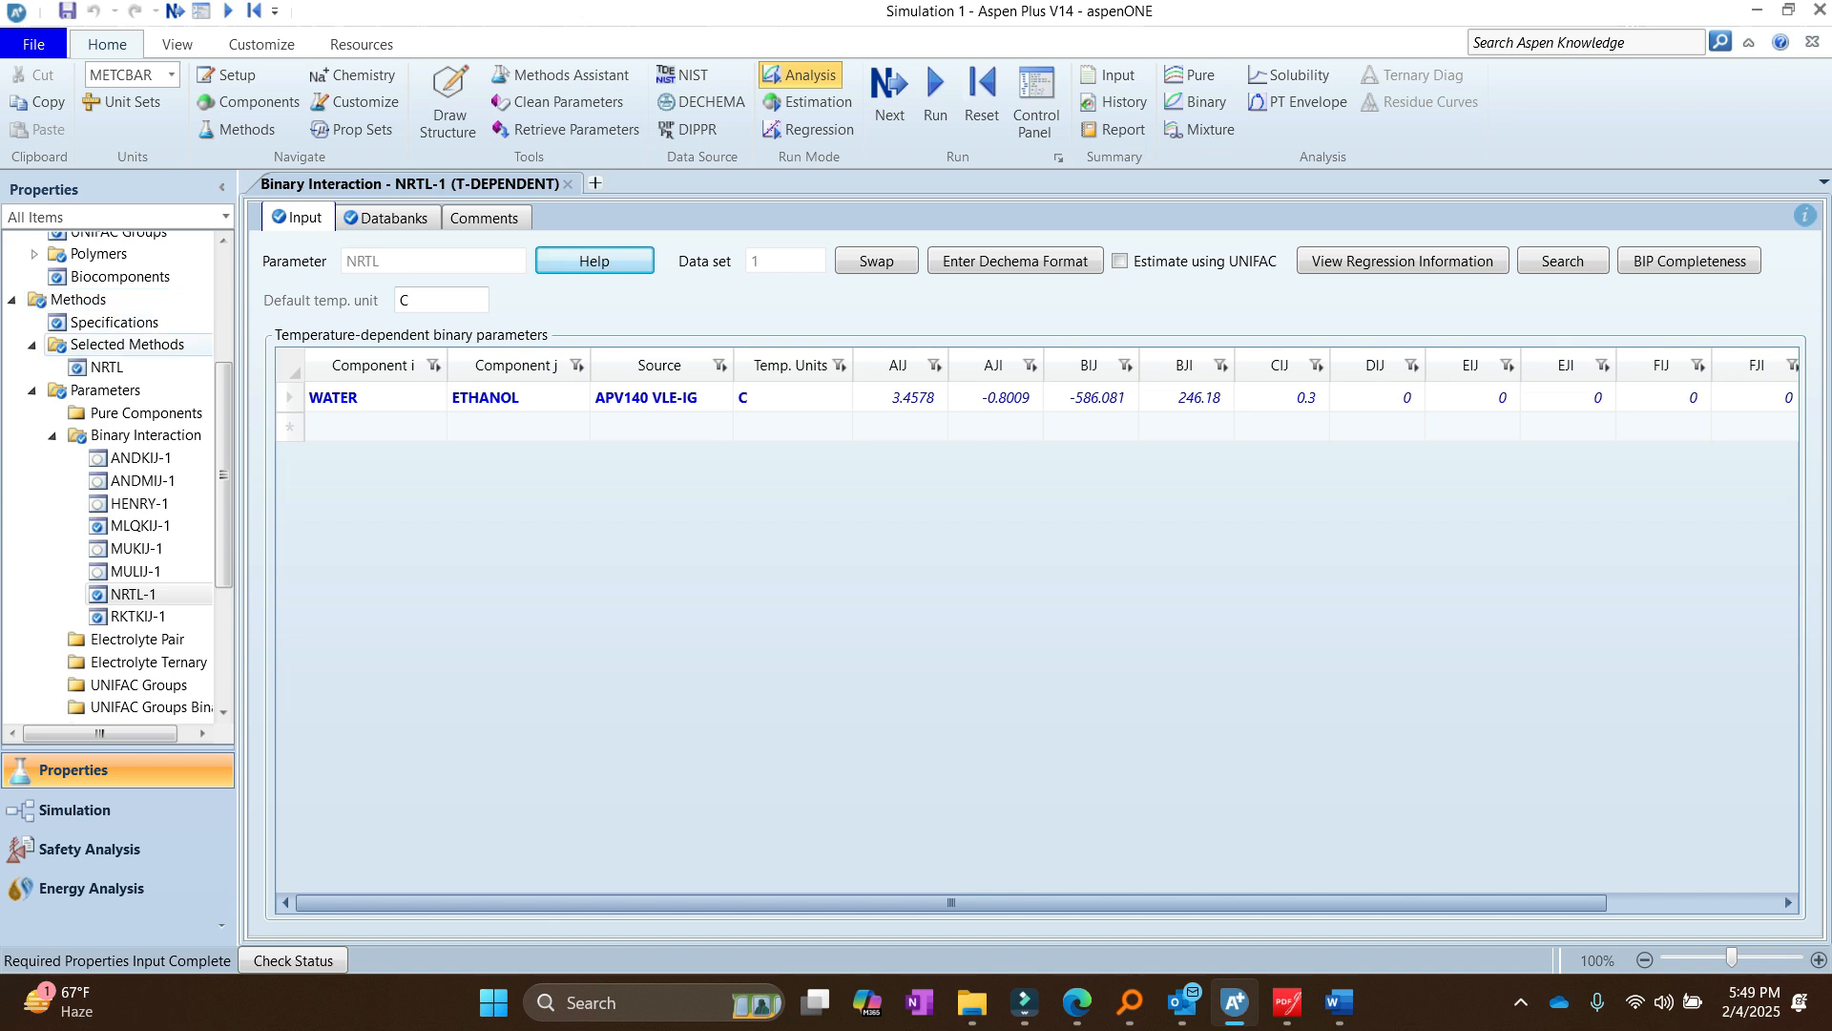
{"action": "left_click", "coordinate": [33, 344]}
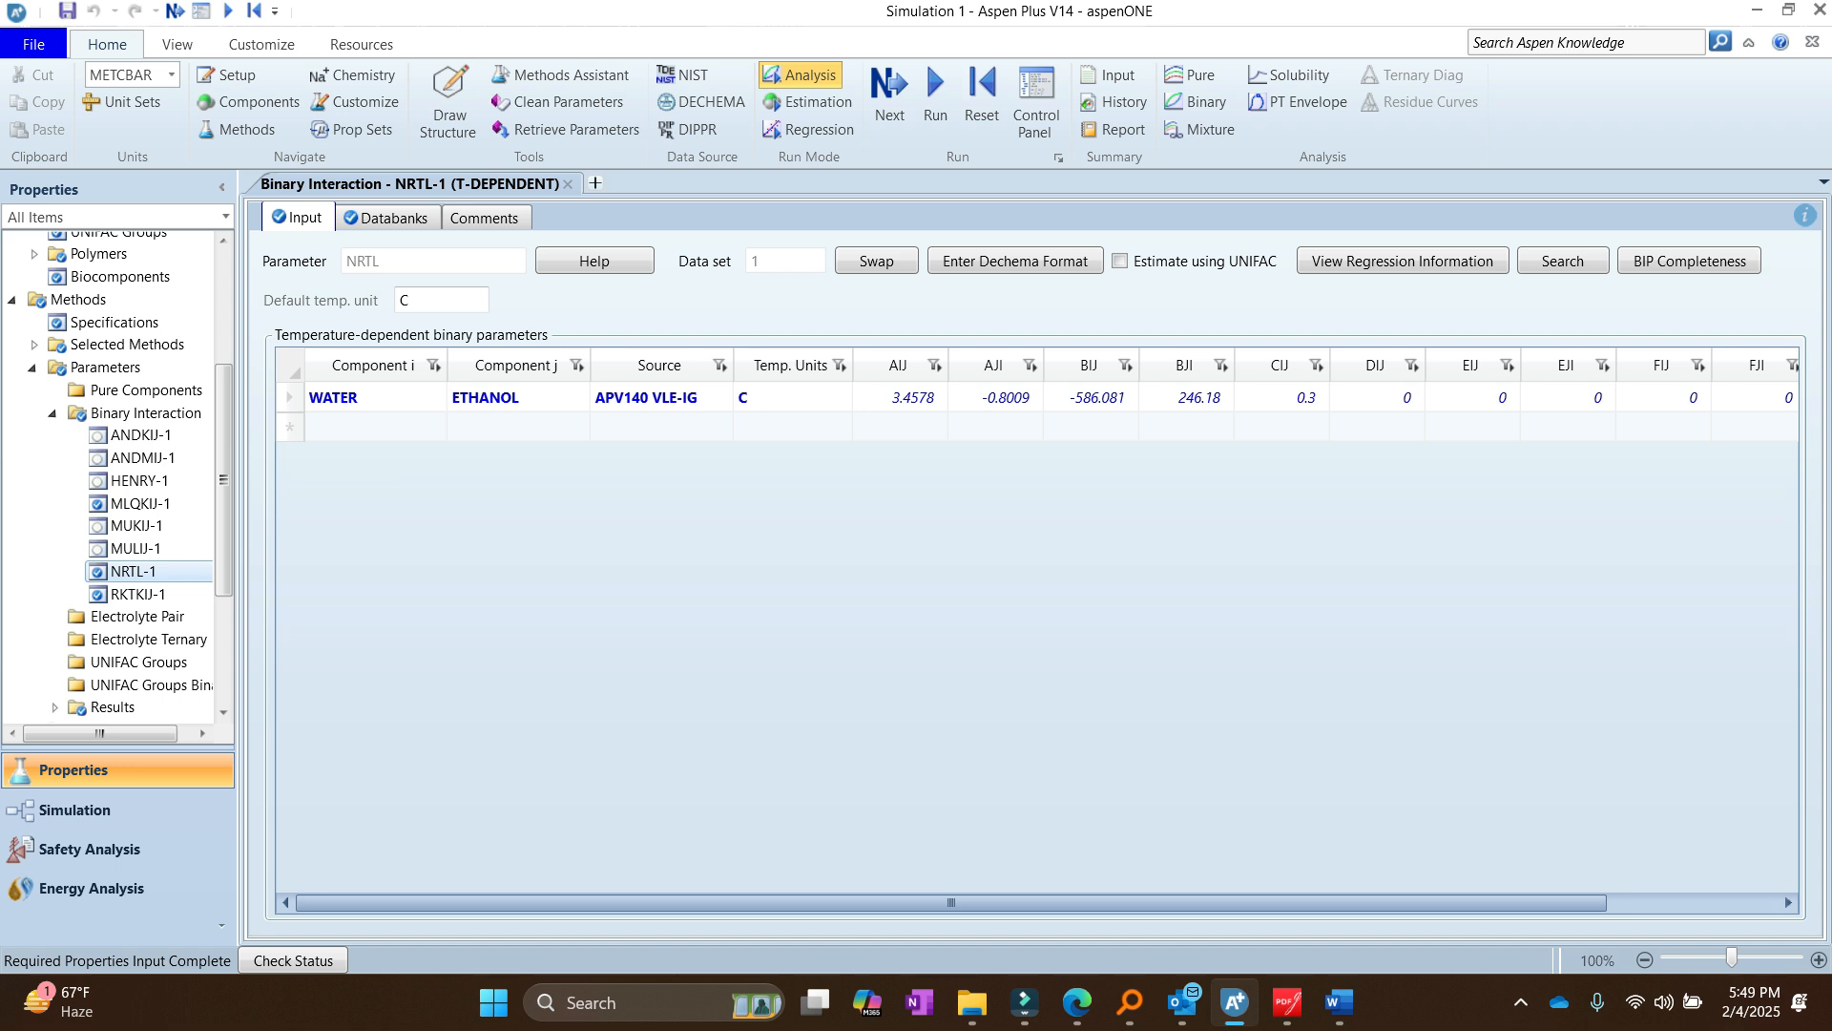
Step: Check the data sources offered for the water-ethanol pair, keep APV140 VLE-IG, and examine the parameter columns through TUPPER
{"action": "left_click", "coordinate": [716, 398]}
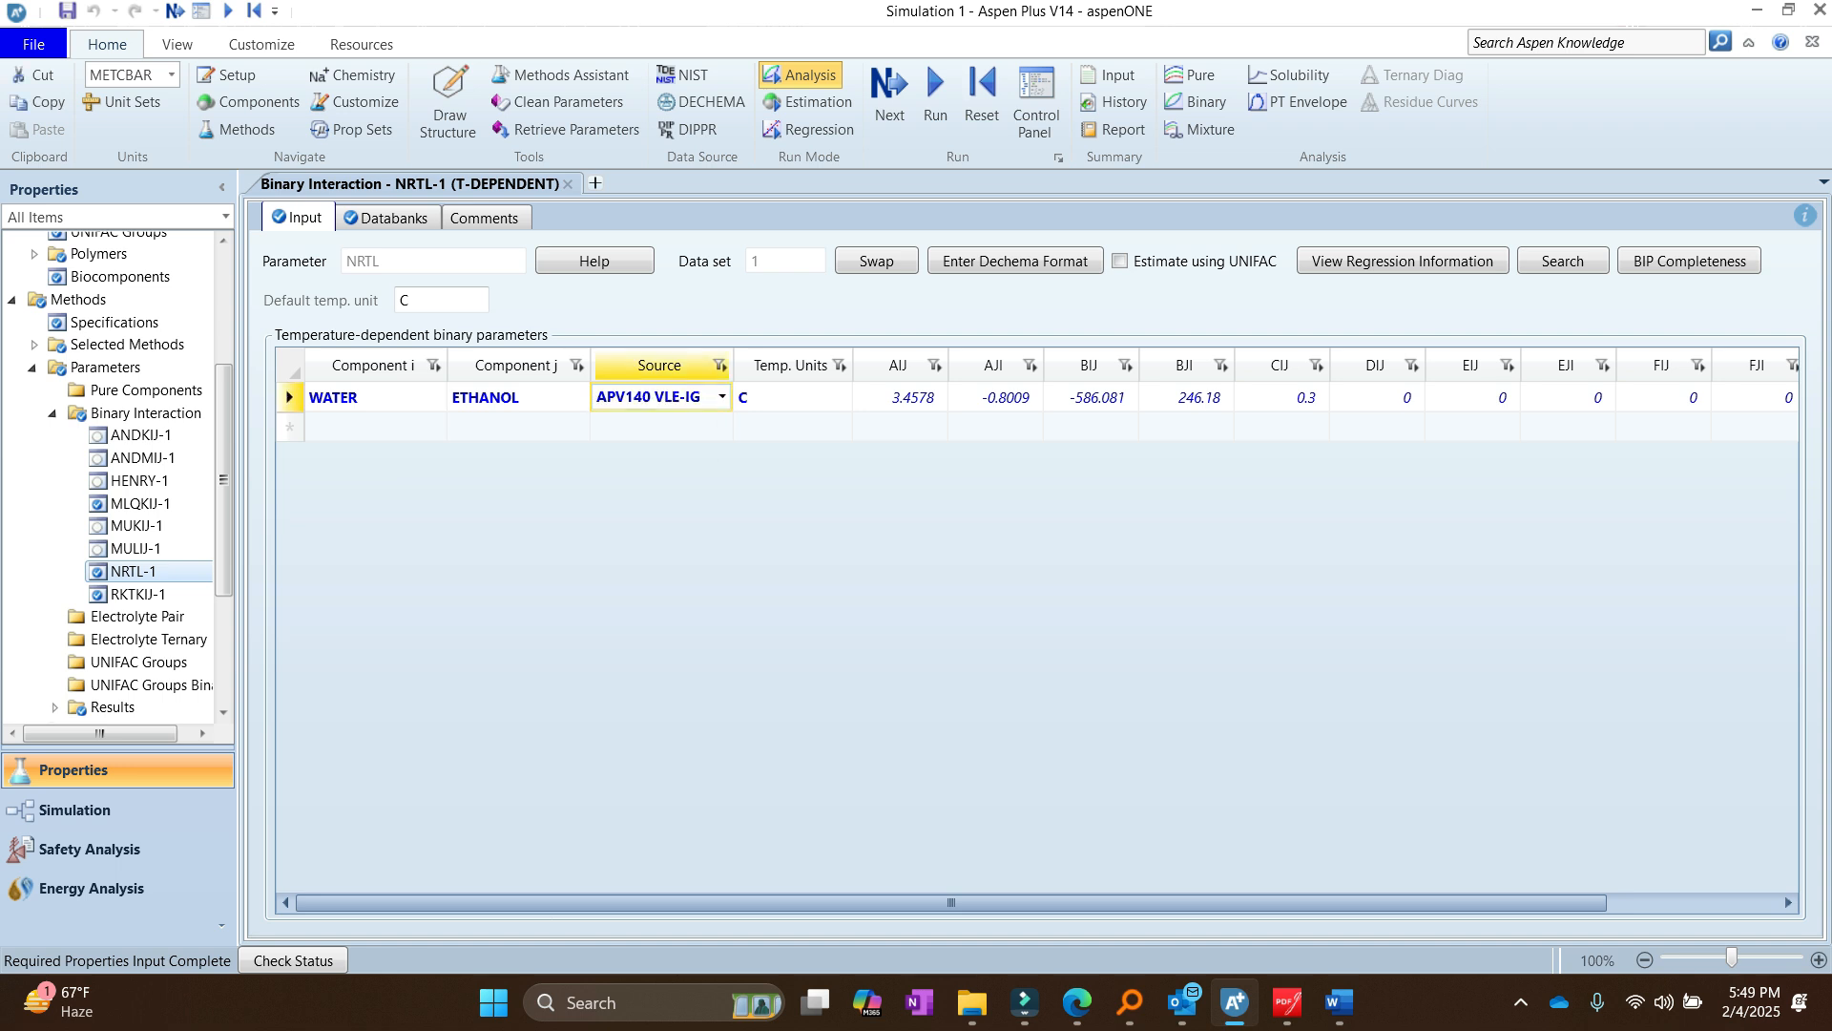
{"action": "left_click", "coordinate": [722, 397]}
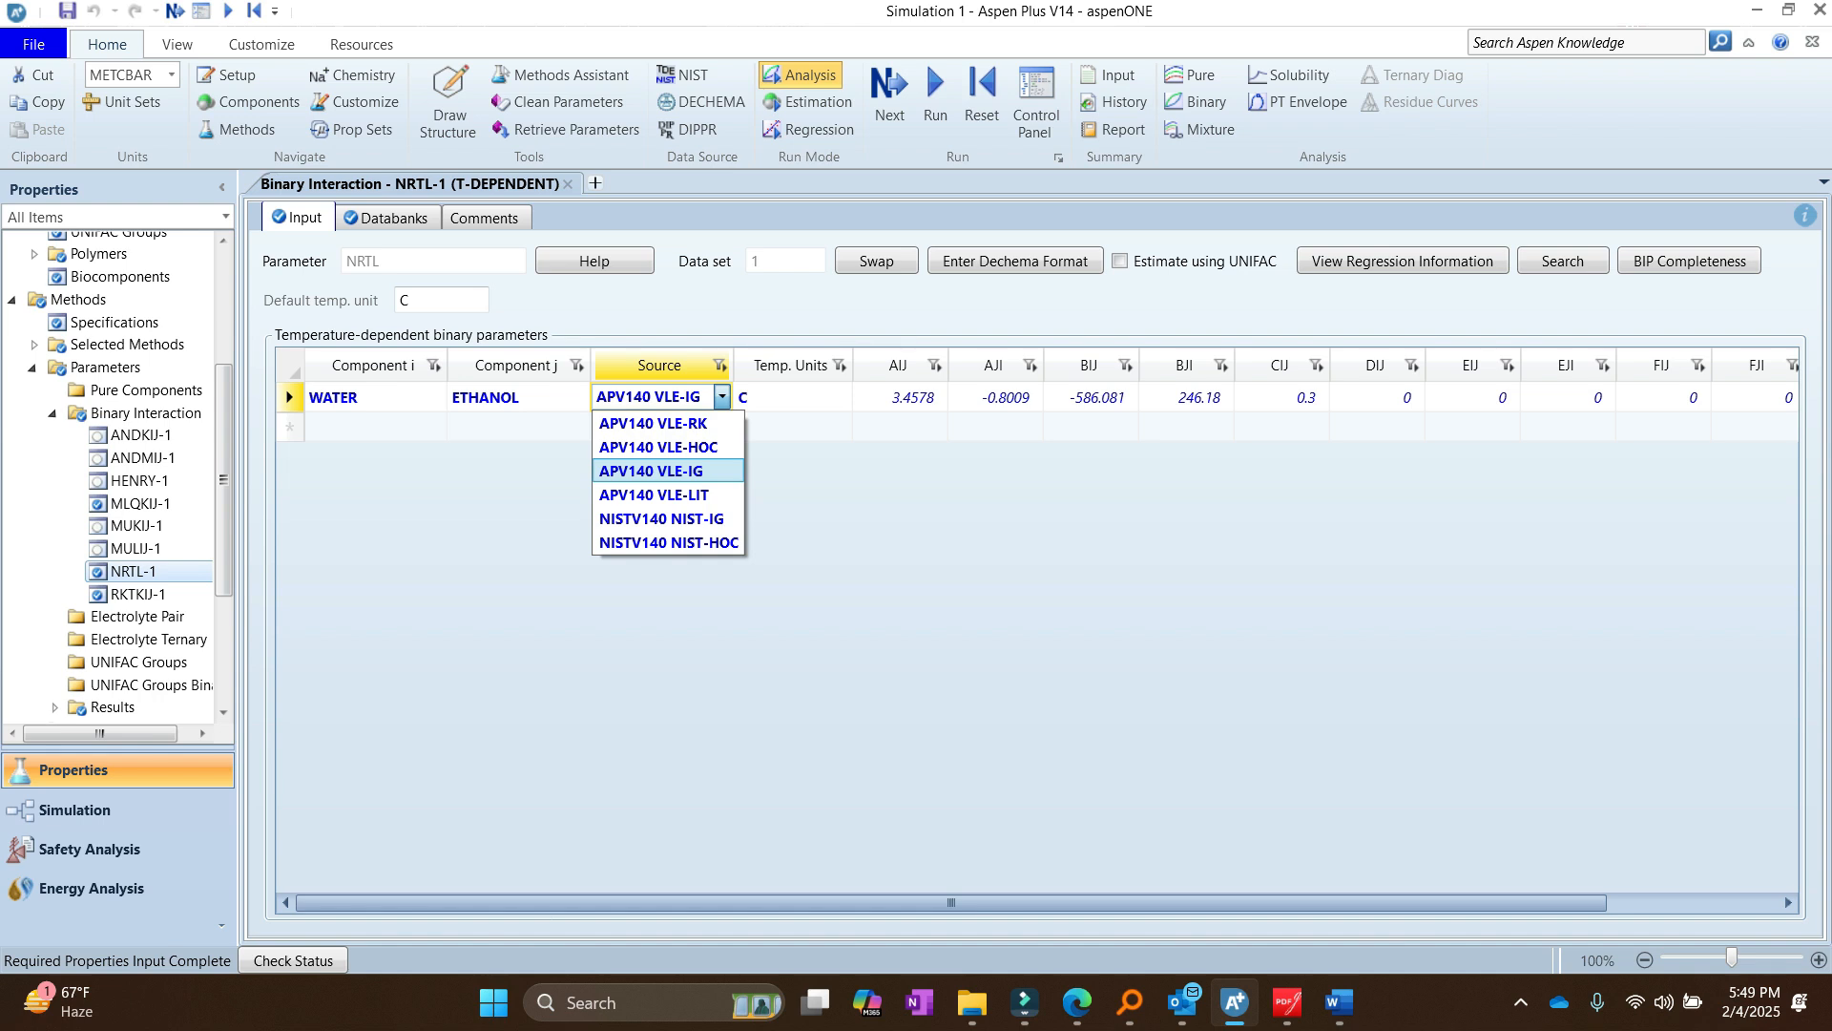
{"action": "left_click", "coordinate": [722, 397]}
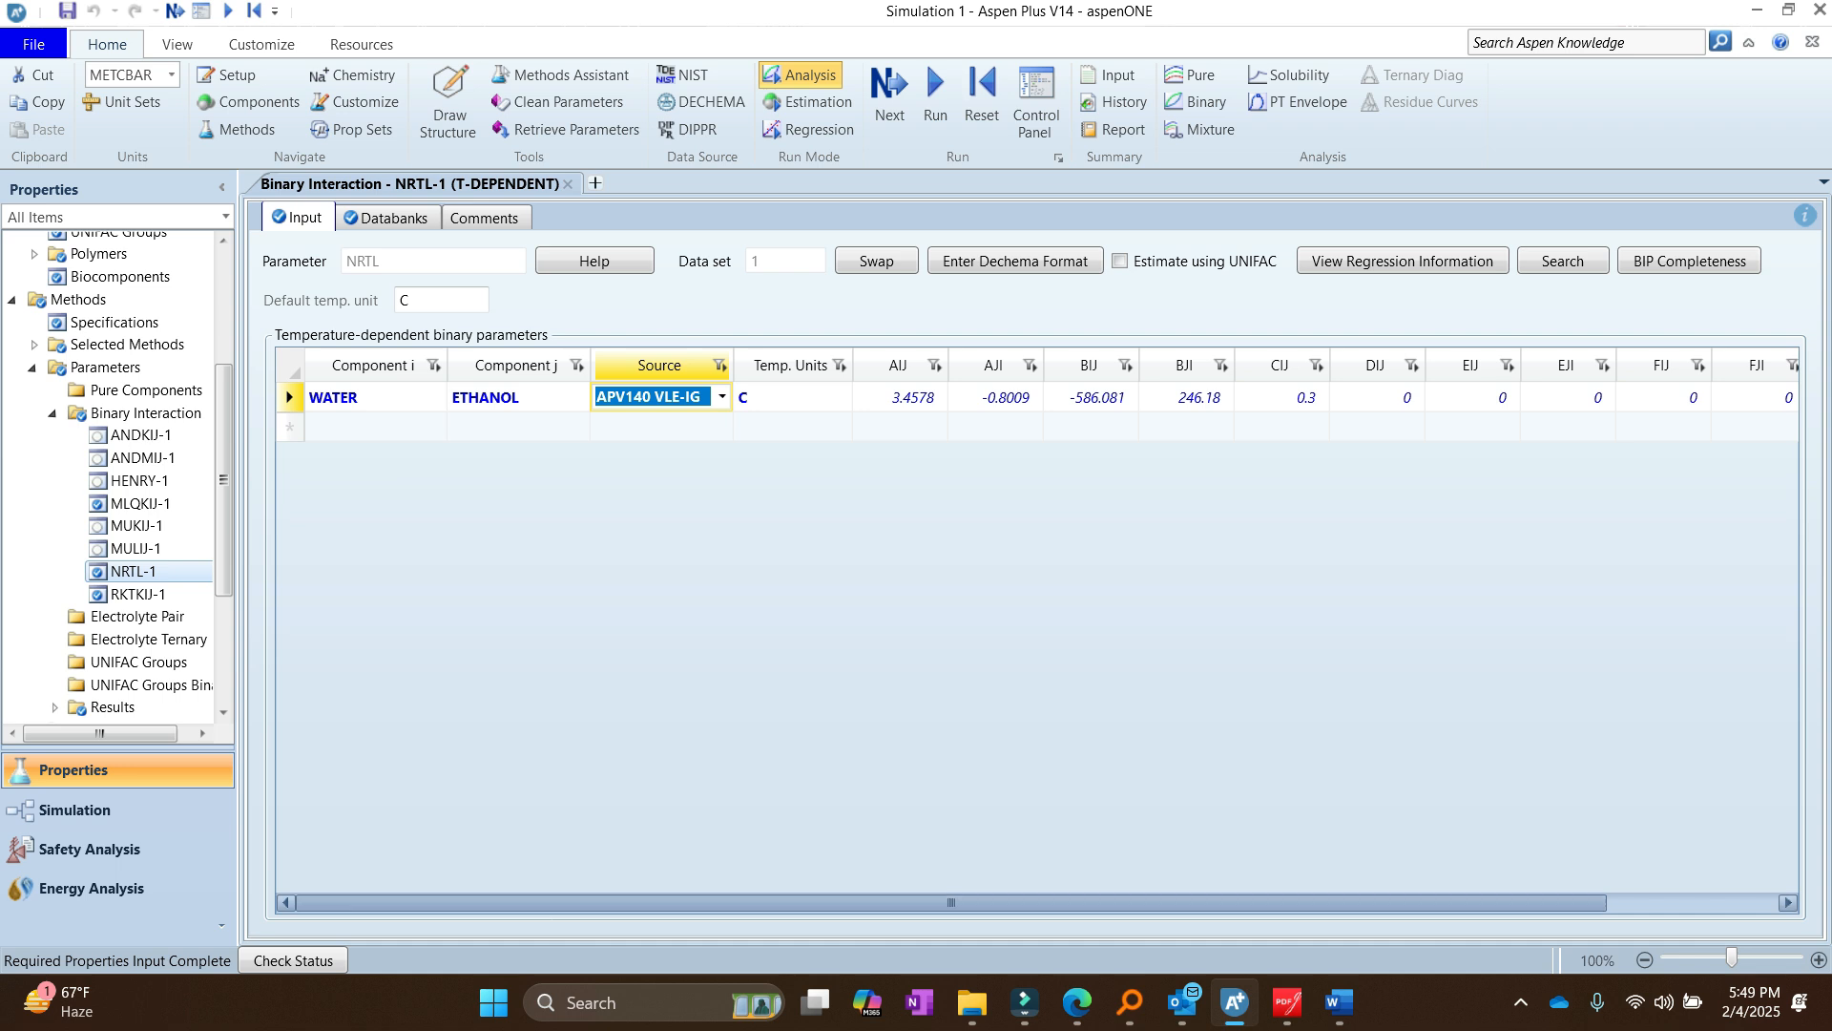
{"action": "left_click_drag", "start_coordinate": [1097, 902], "coordinate": [1273, 903]}
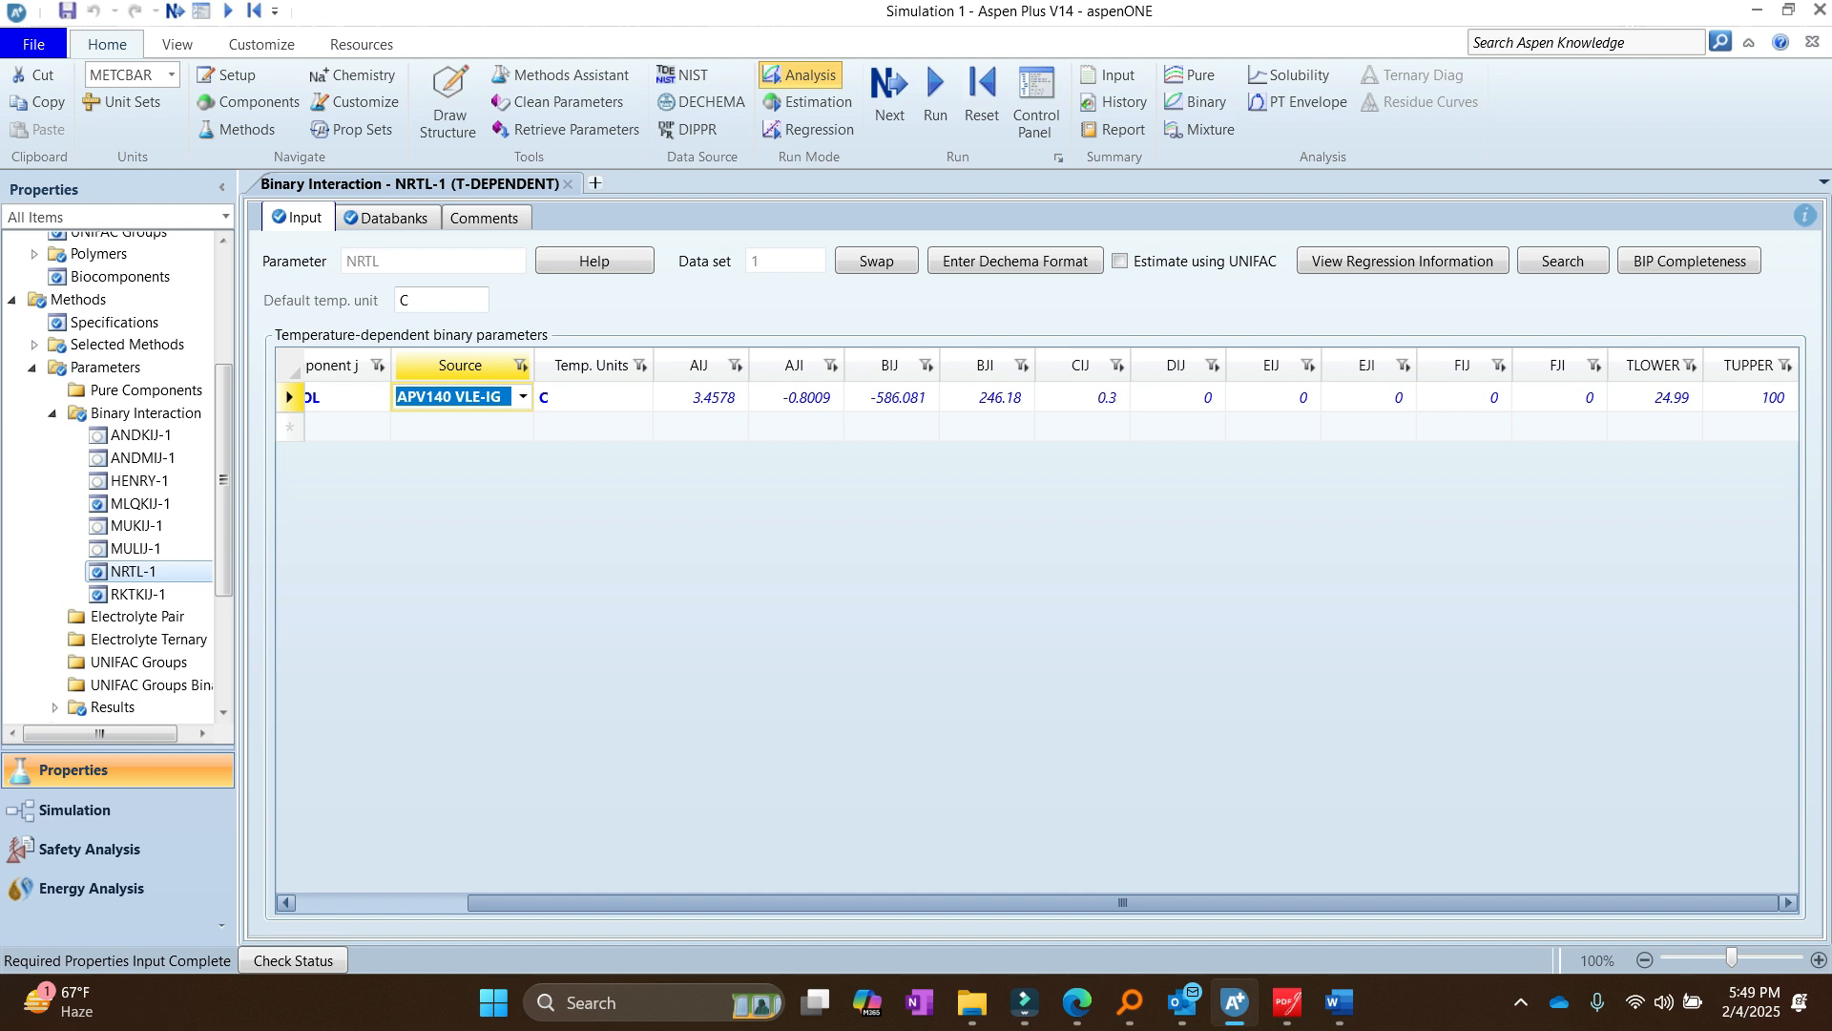
{"action": "left_click_drag", "start_coordinate": [1274, 903], "coordinate": [1098, 902]}
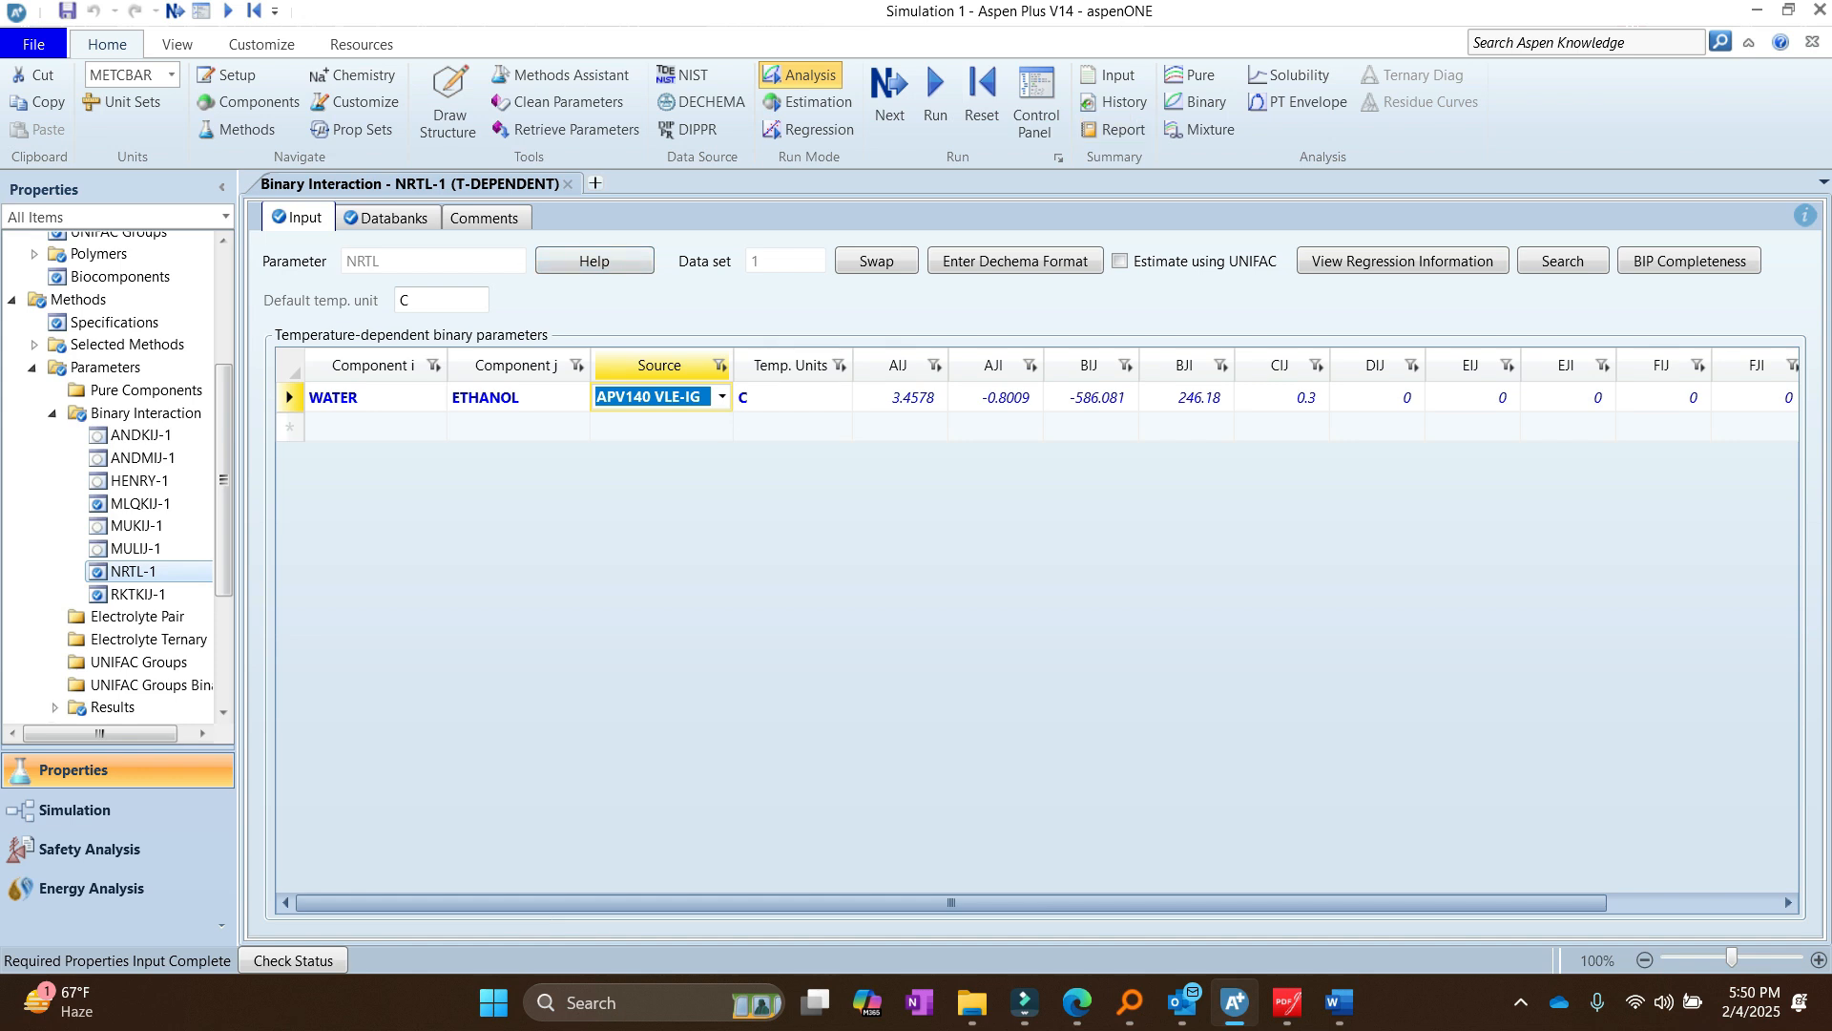
Step: Open the help topic for the NRTL parameter in a maximized window and read from the model equation down to the binary parameter table
{"action": "left_click", "coordinate": [594, 261]}
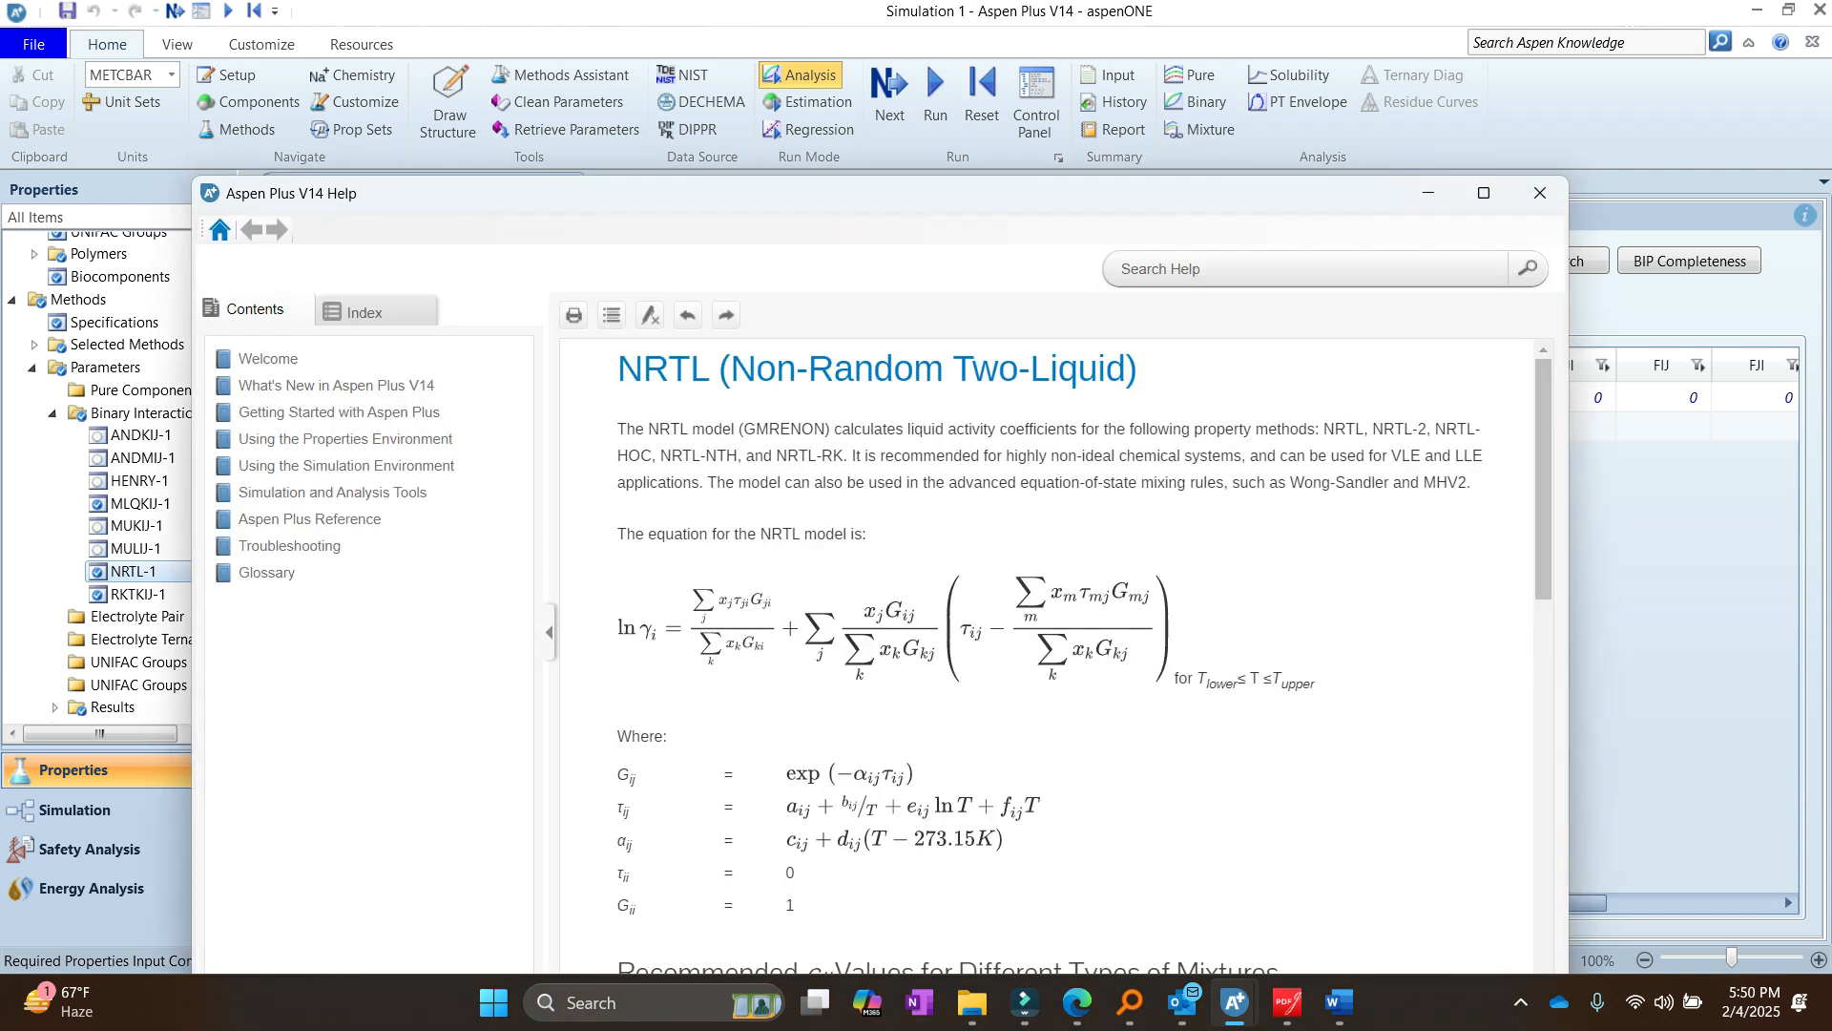
{"action": "left_click", "coordinate": [1483, 193]}
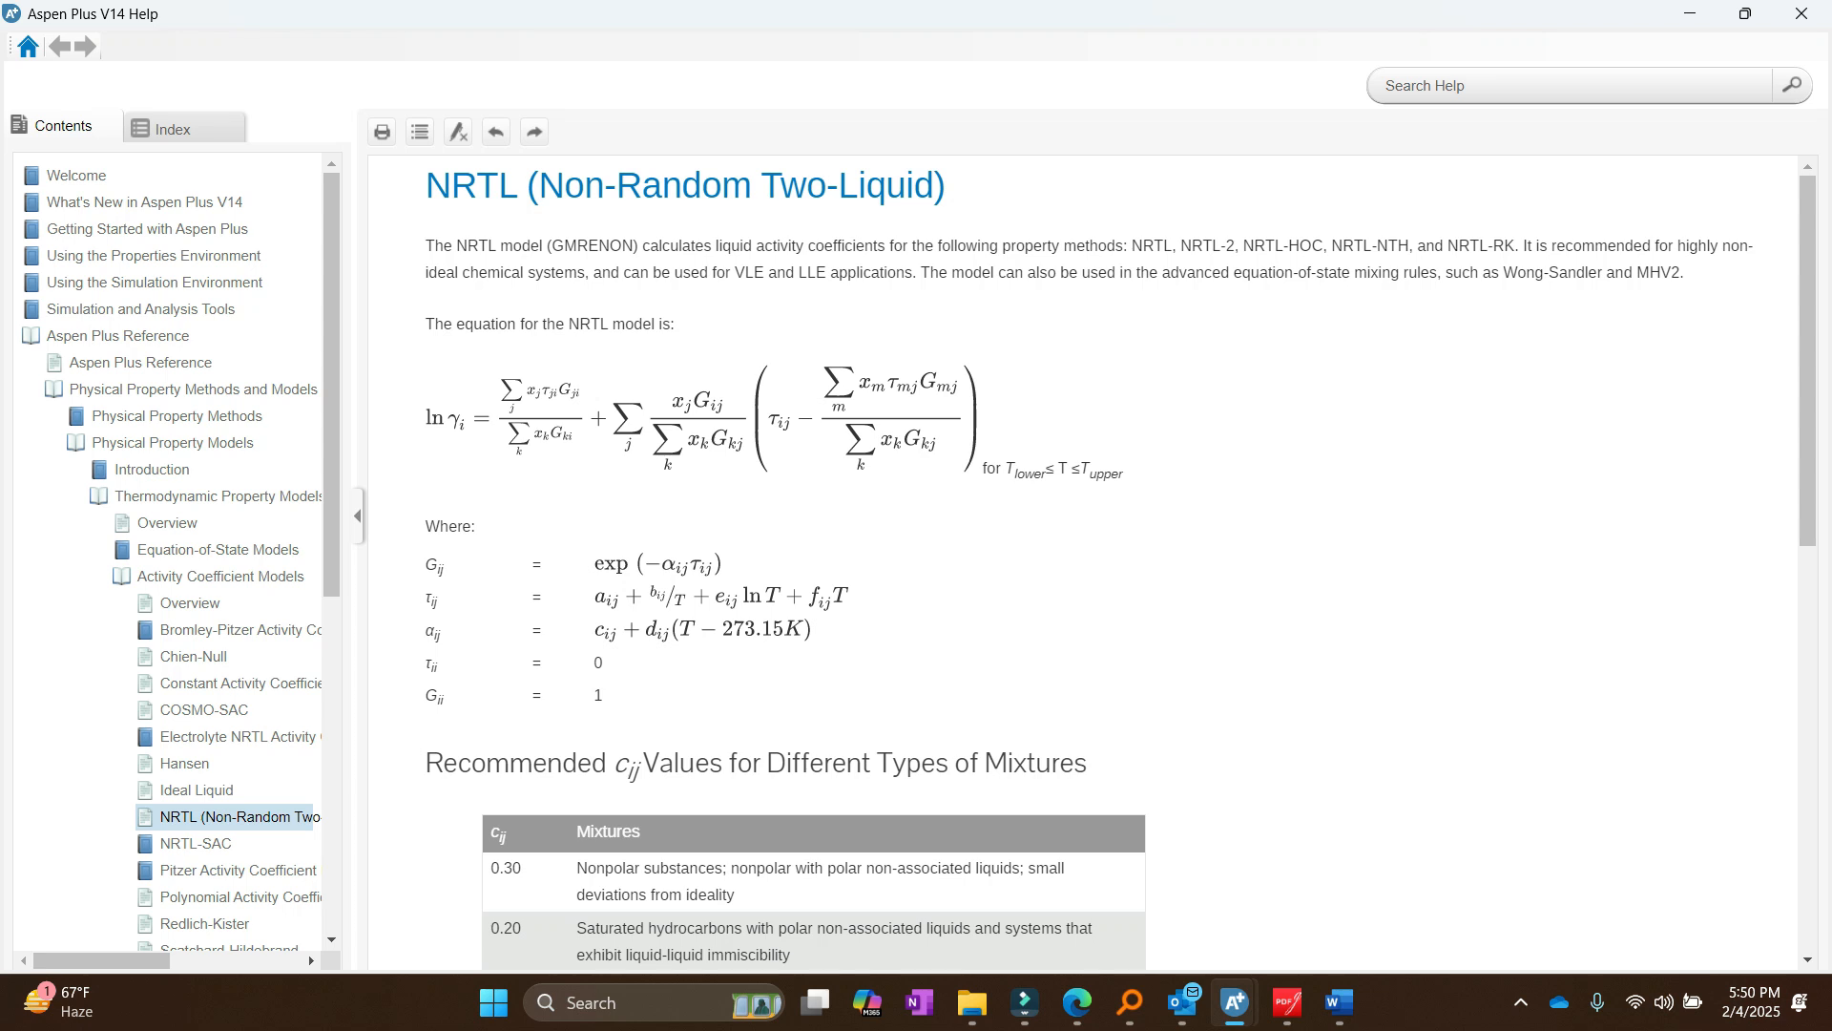
{"action": "scroll", "coordinate": [1092, 563], "scroll_direction": "down", "scroll_amount": 3}
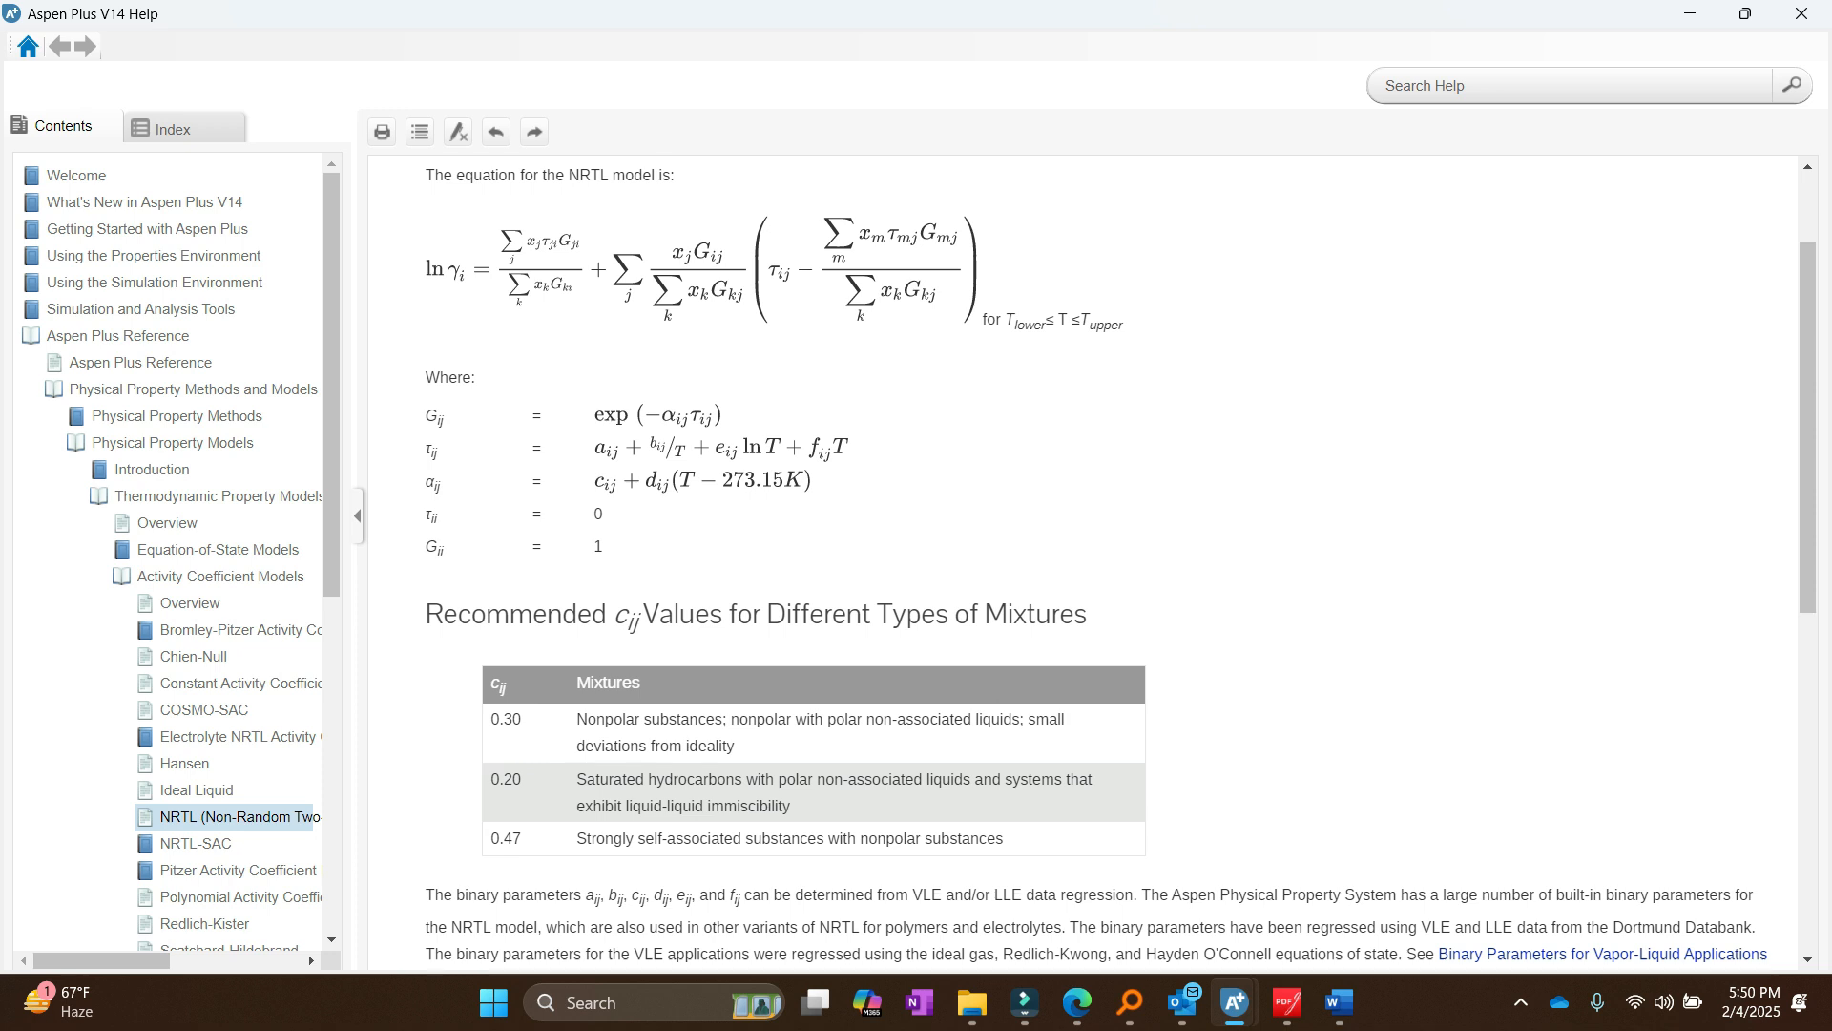
{"action": "scroll", "coordinate": [1120, 561], "scroll_direction": "down", "scroll_amount": 1}
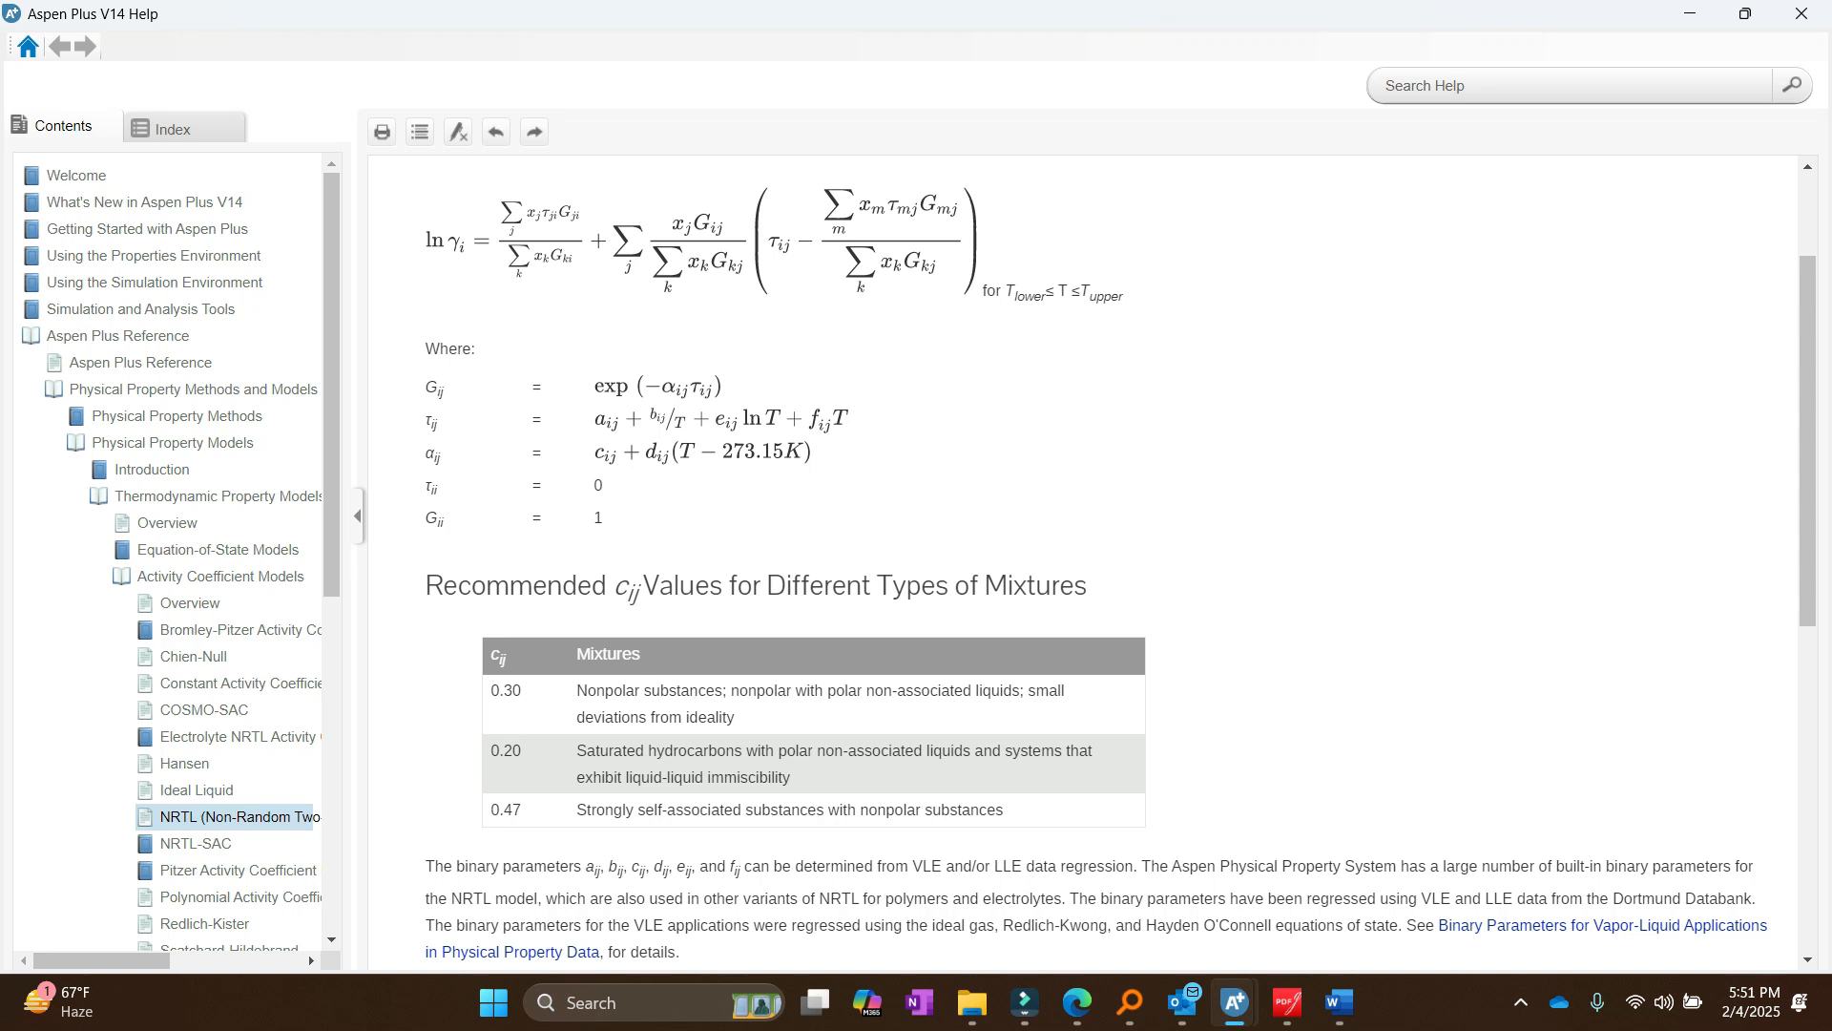
{"action": "scroll", "coordinate": [1120, 561], "scroll_direction": "down", "scroll_amount": 5}
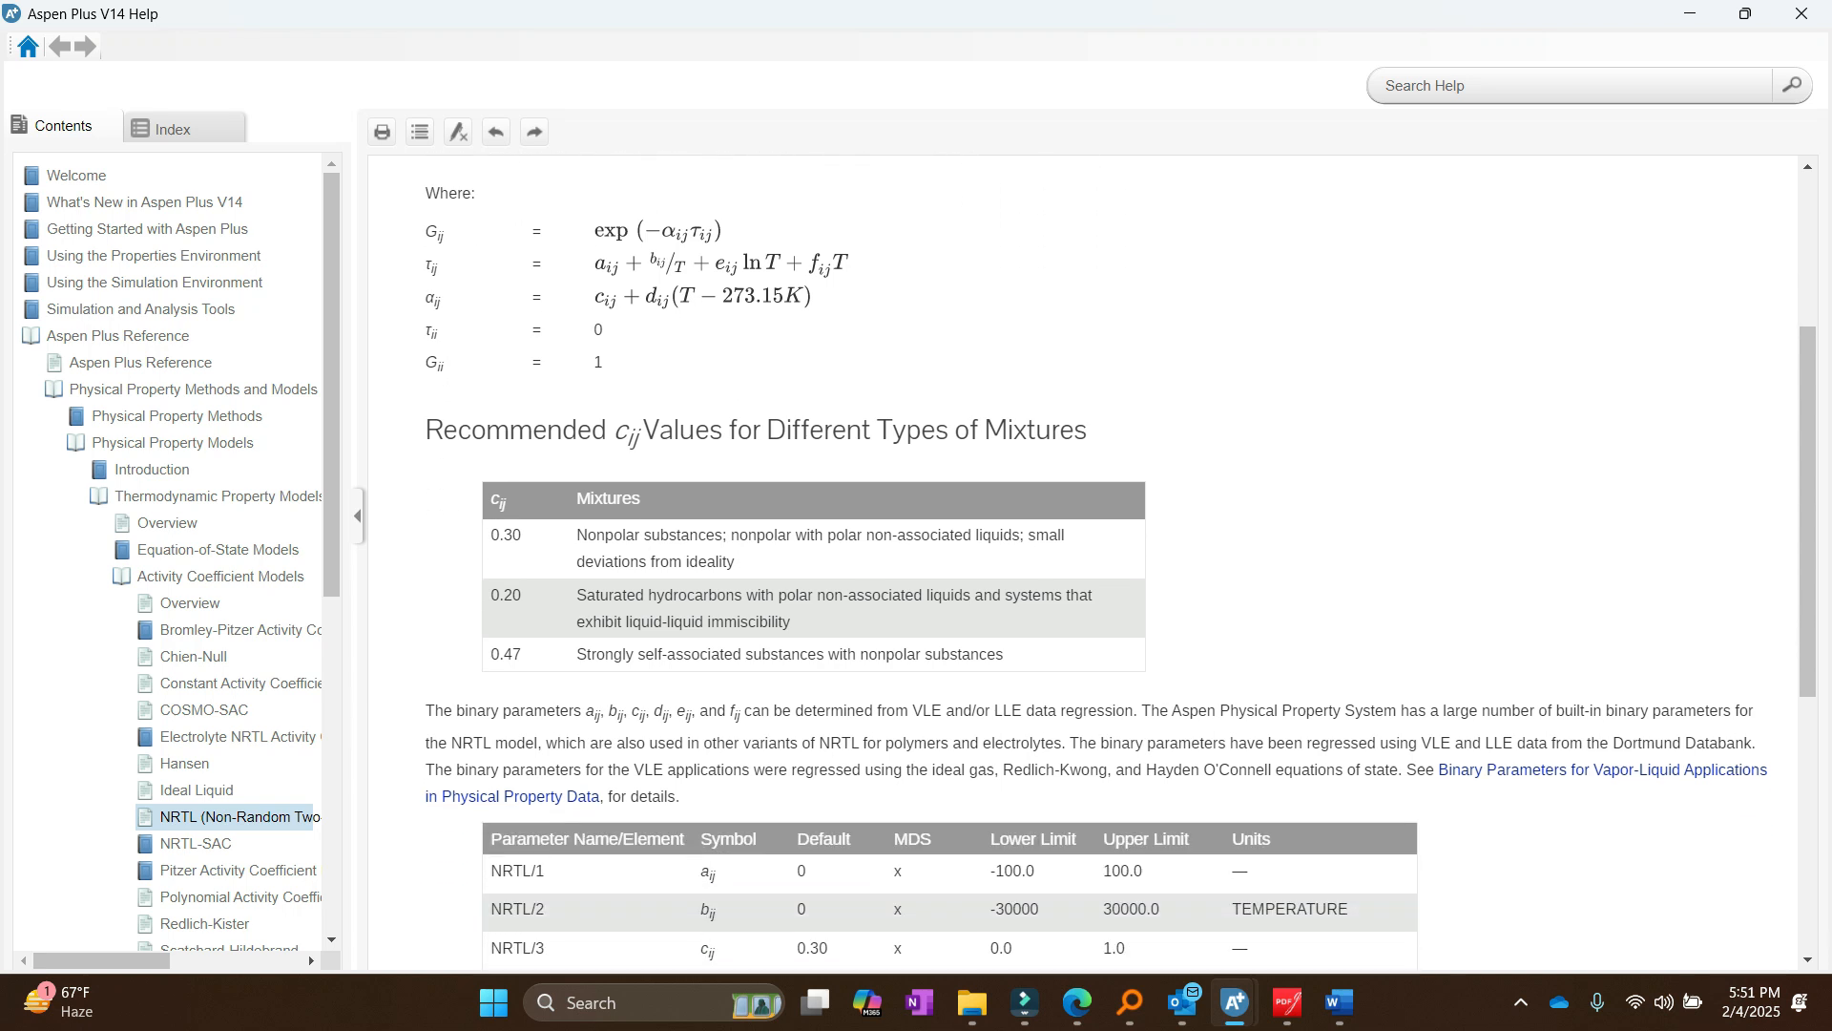
{"action": "scroll", "coordinate": [1093, 563], "scroll_direction": "down", "scroll_amount": 2}
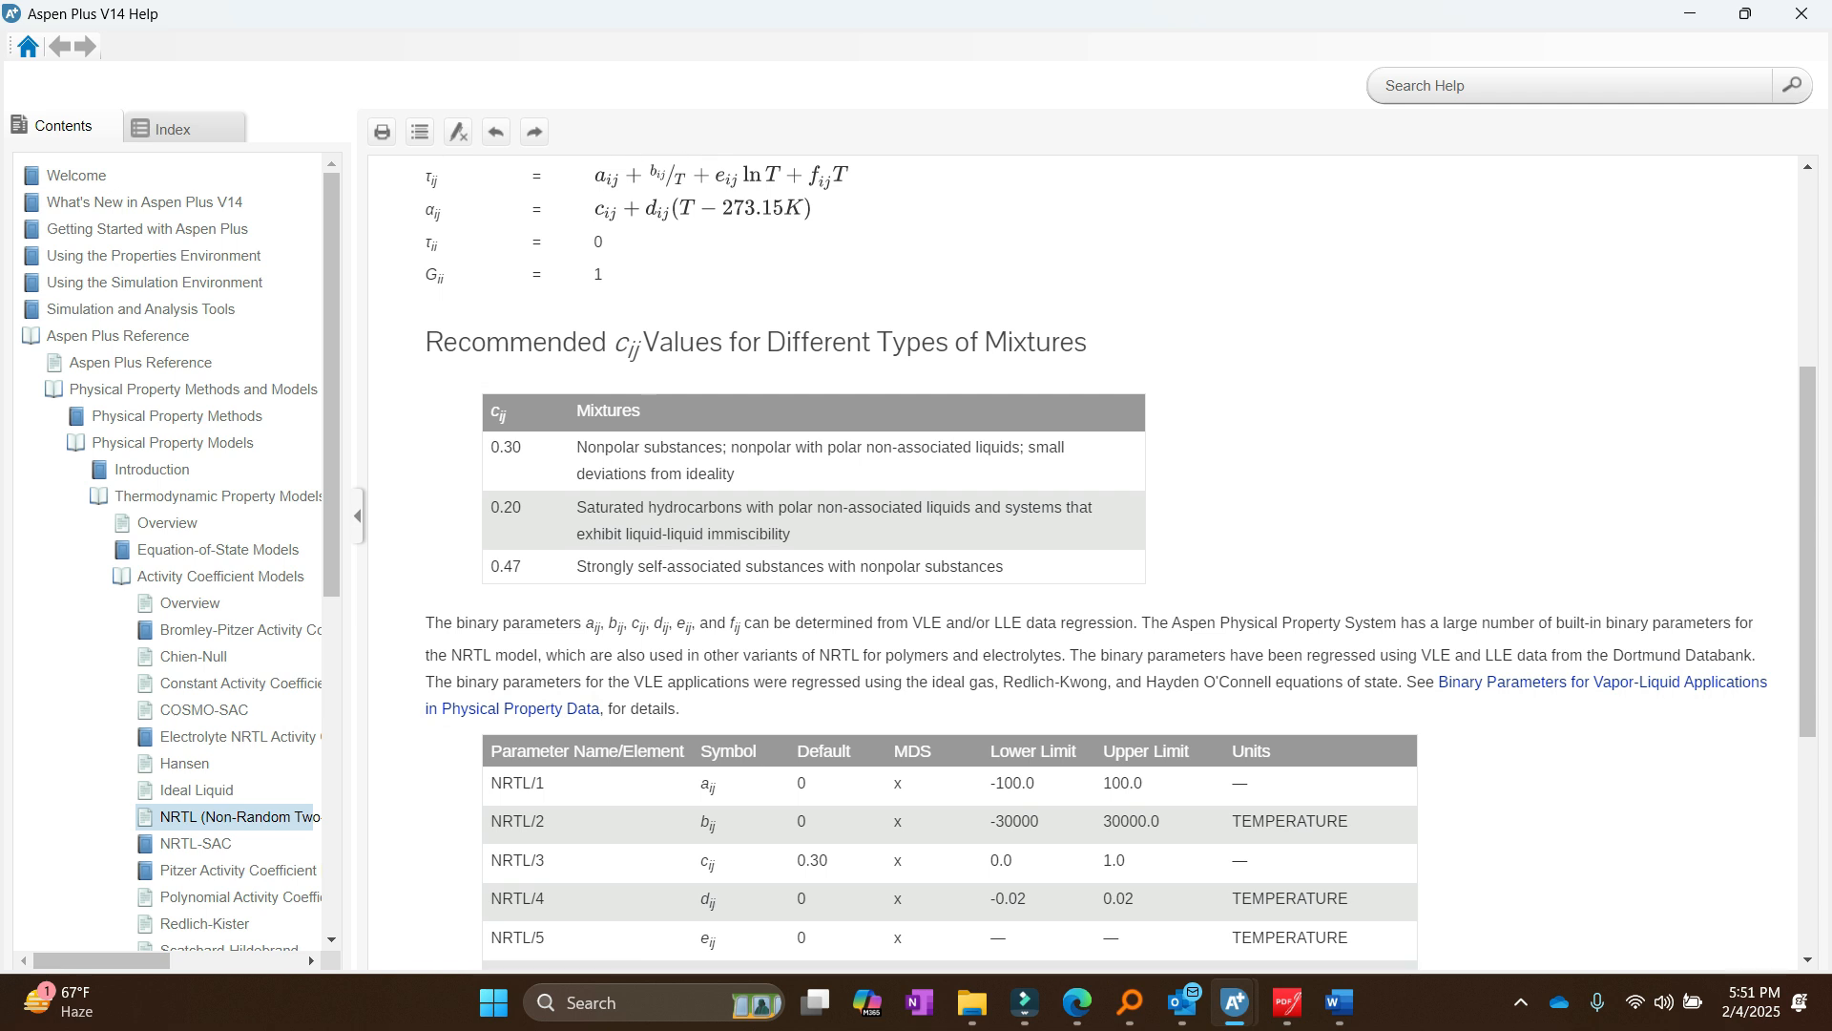
{"action": "scroll", "coordinate": [1093, 563], "scroll_direction": "down", "scroll_amount": 1}
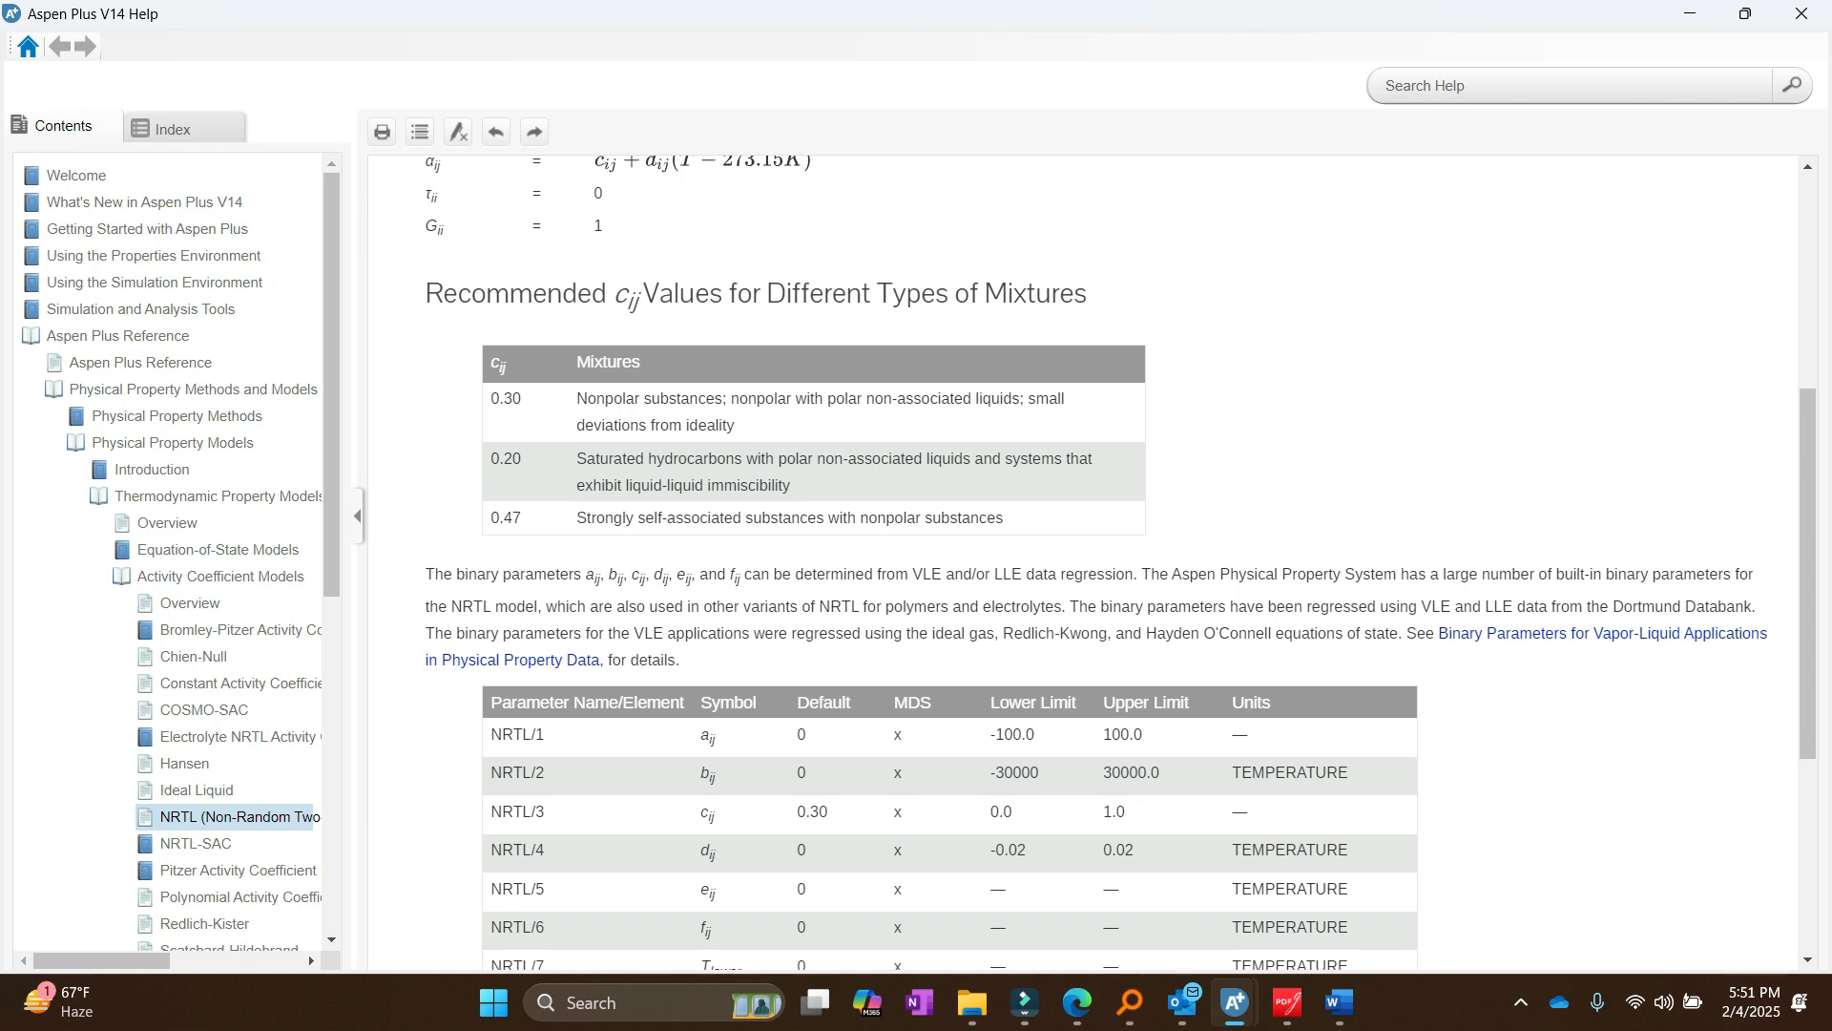
Step: Compare the NRTL equation terms with the recommended cij values and parameter elements NRTL/1 to NRTL/8, and minimize the help window
{"action": "scroll", "coordinate": [1083, 563], "scroll_direction": "up", "scroll_amount": 2}
{"action": "scroll", "coordinate": [1083, 563], "scroll_direction": "down", "scroll_amount": 1}
{"action": "scroll", "coordinate": [1083, 563], "scroll_direction": "up", "scroll_amount": 5}
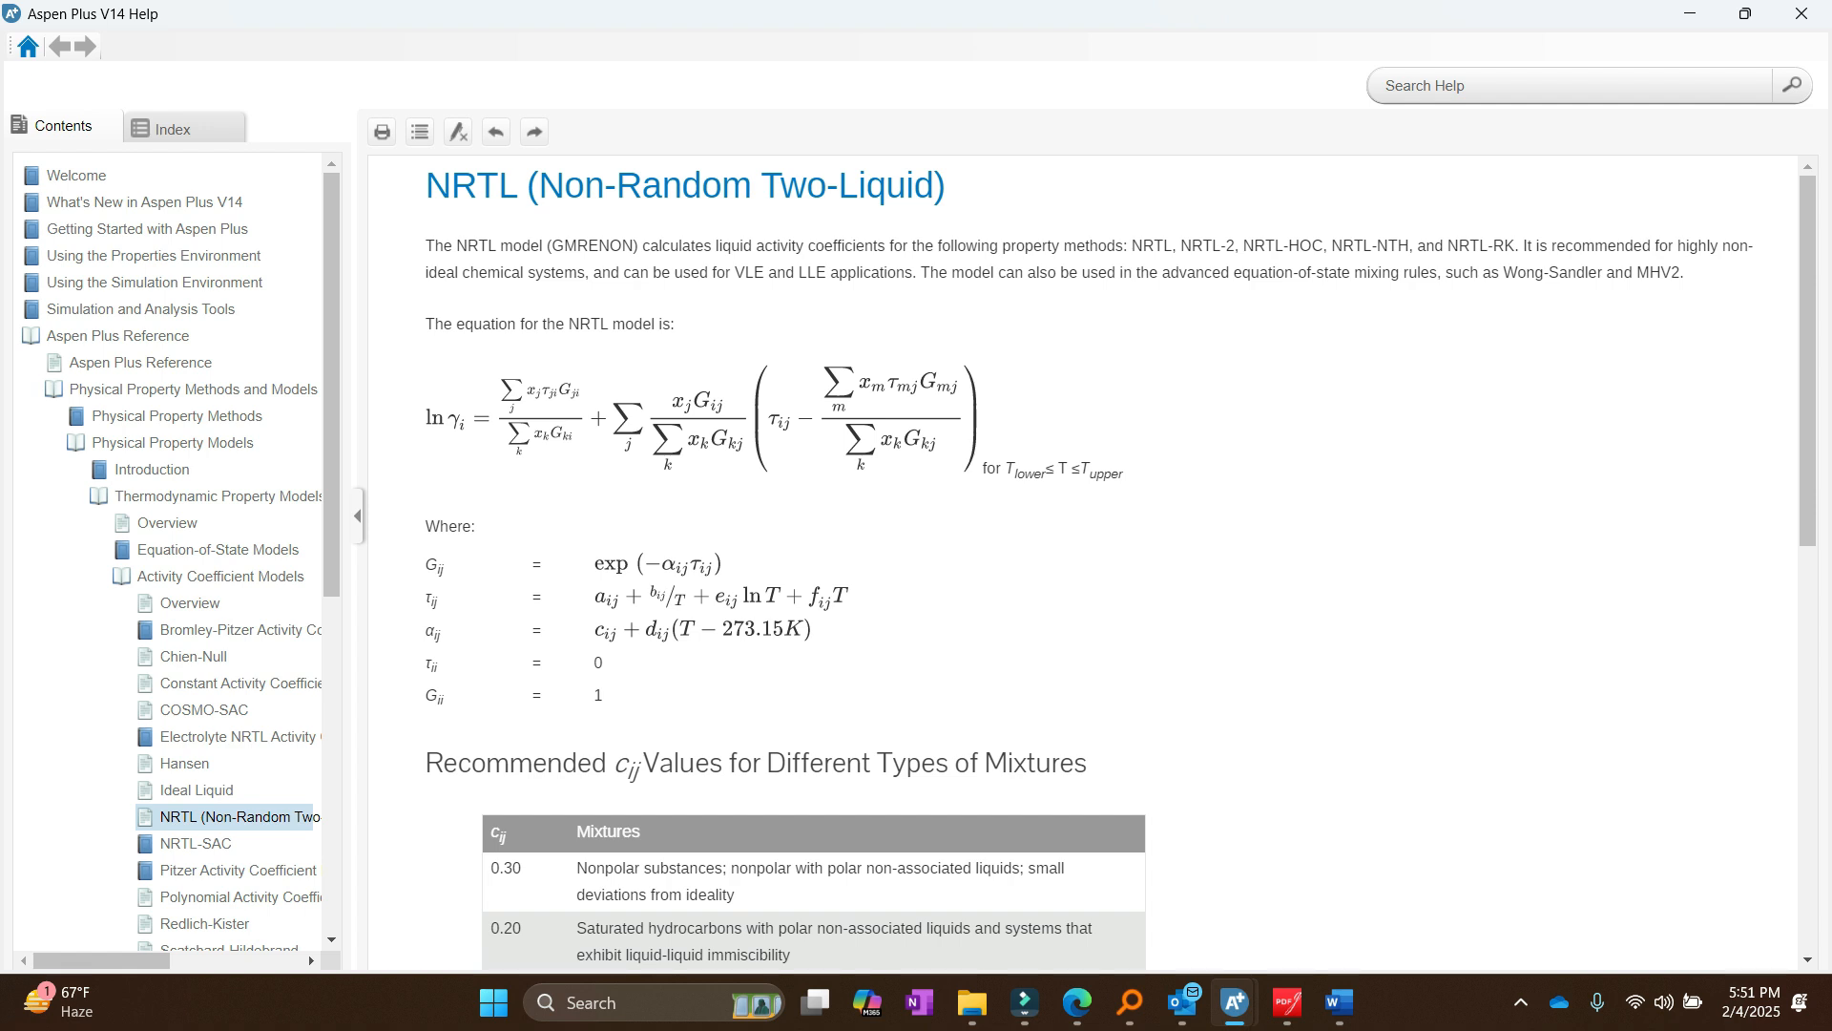
{"action": "scroll", "coordinate": [1083, 563], "scroll_direction": "down", "scroll_amount": 6}
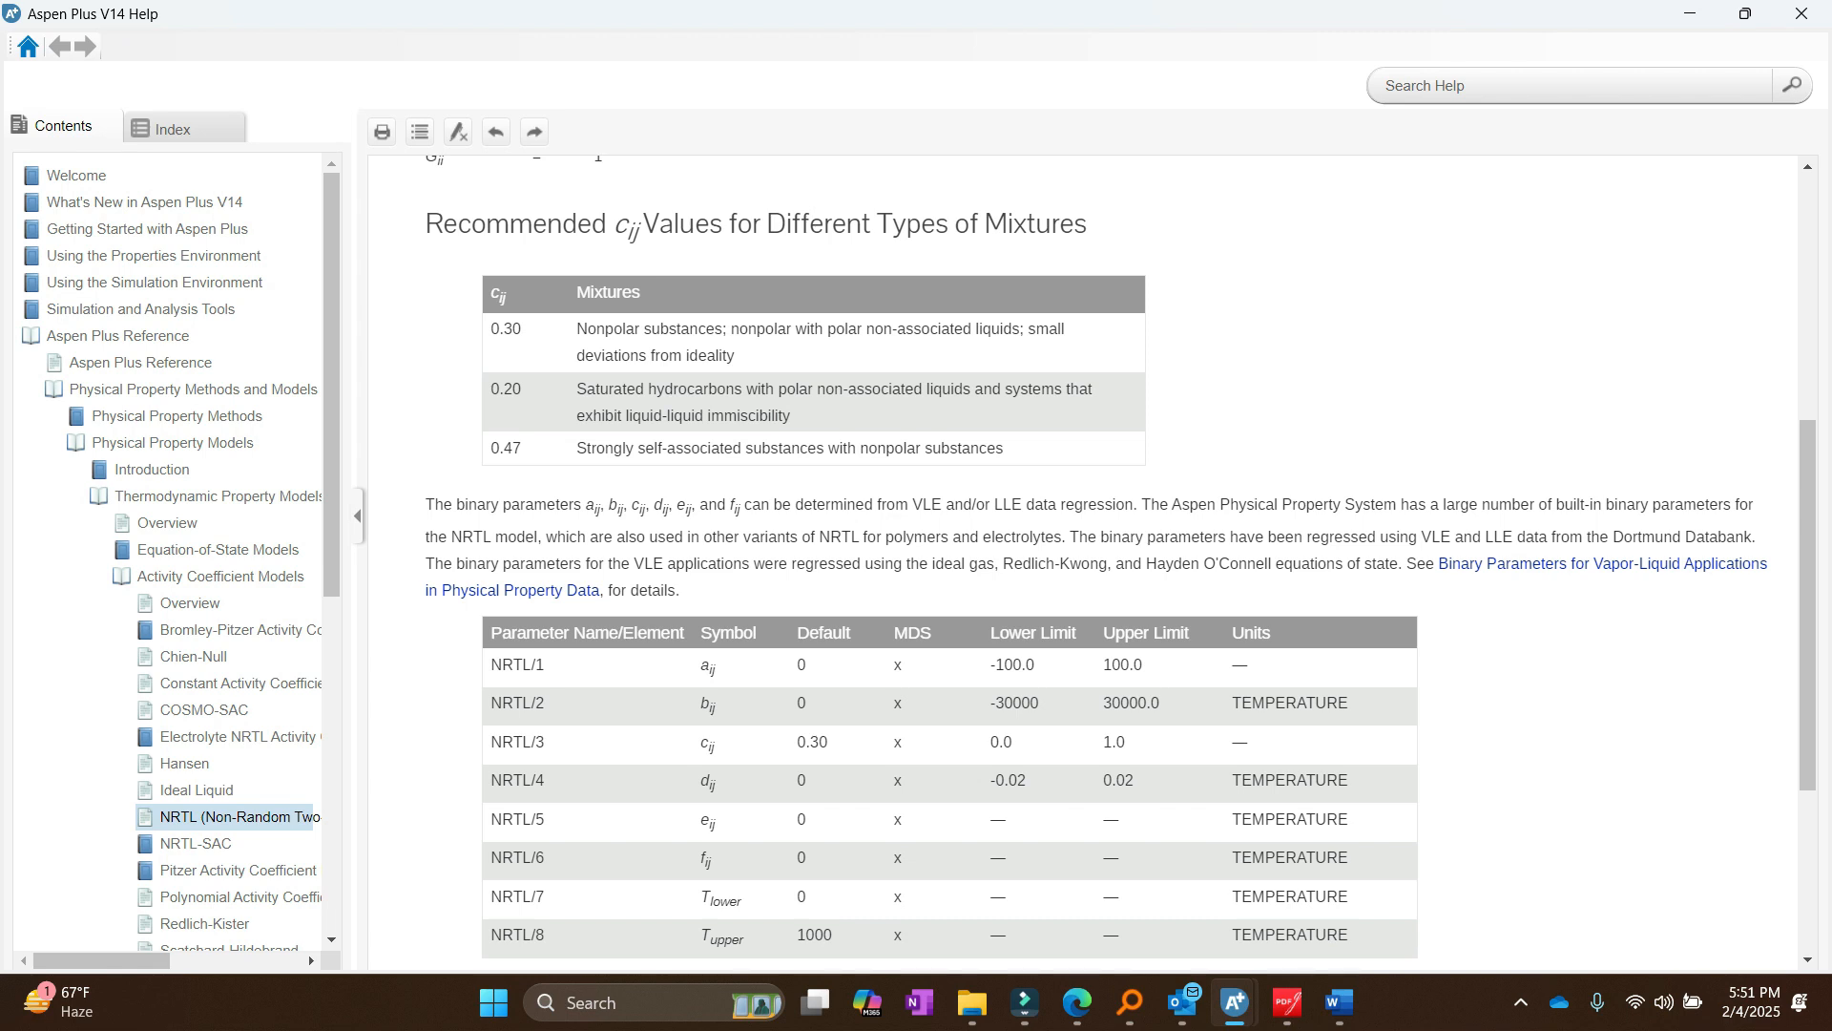
{"action": "left_click", "coordinate": [1689, 13]}
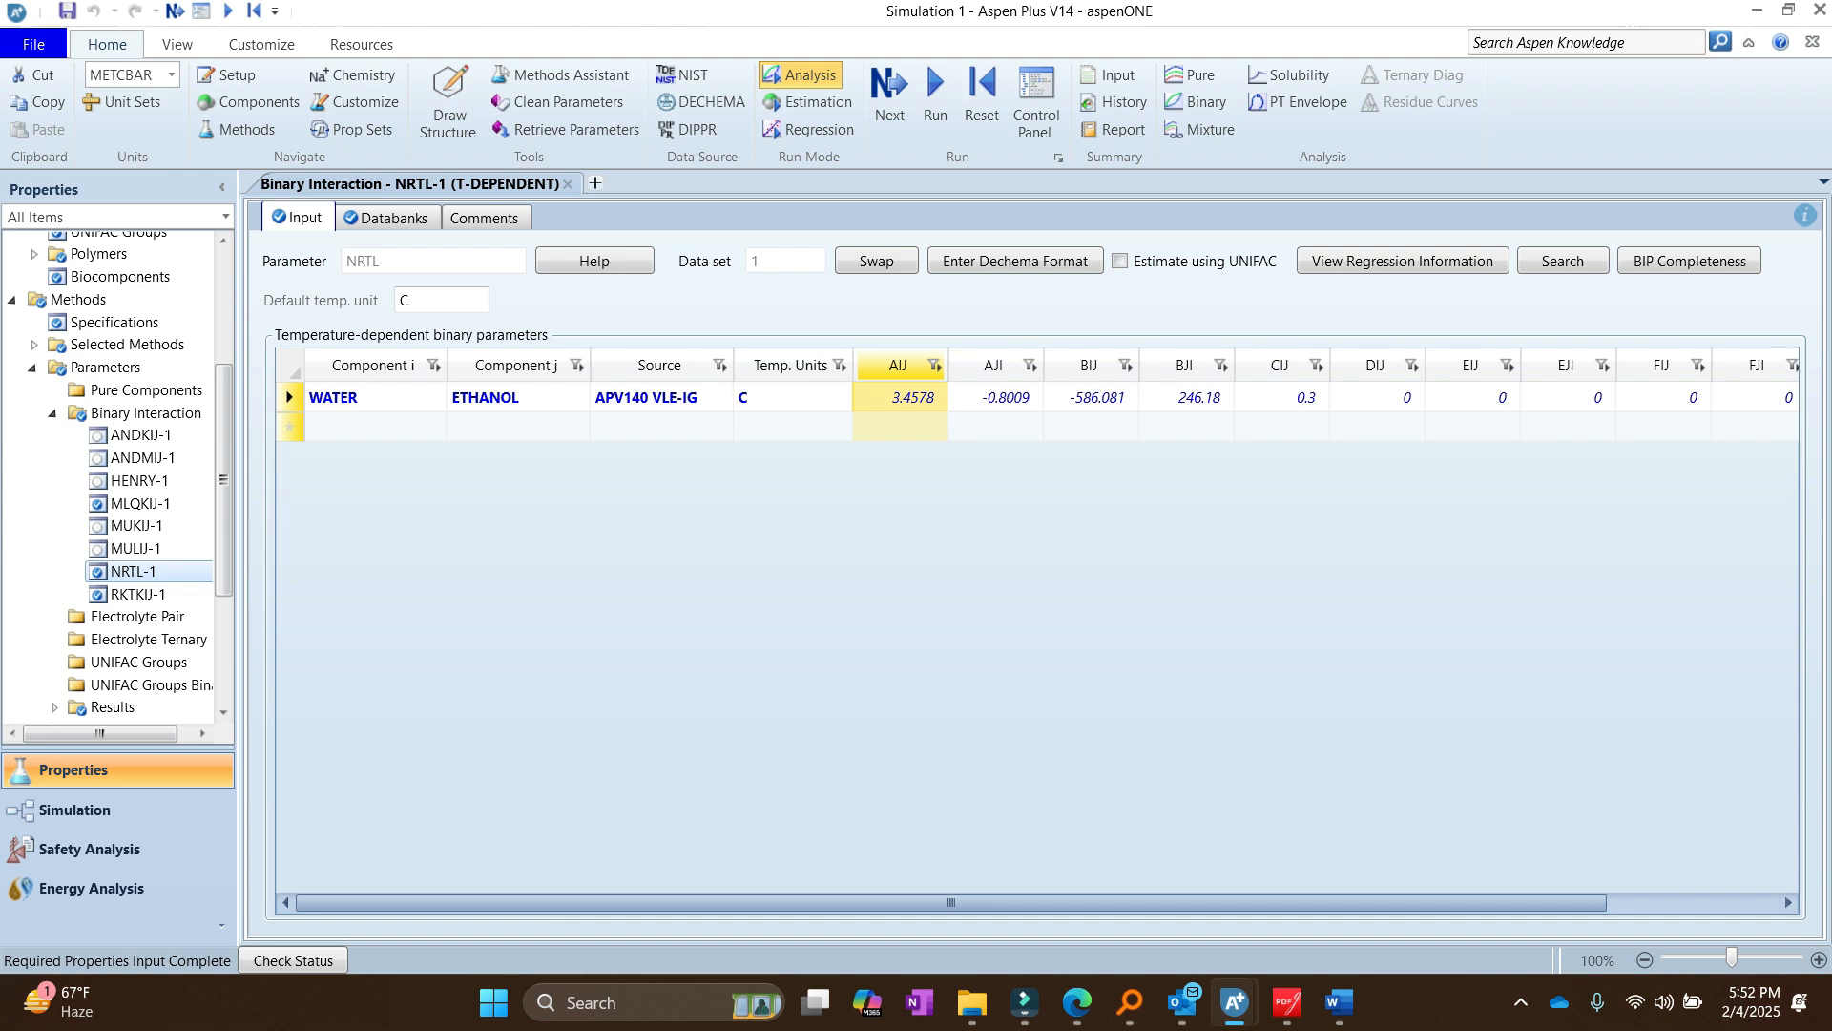
Step: Bring the NRTL help topic back to recheck the activity coefficient equation, and return to the binary interaction form
{"action": "mouse_move", "coordinate": [1234, 1002]}
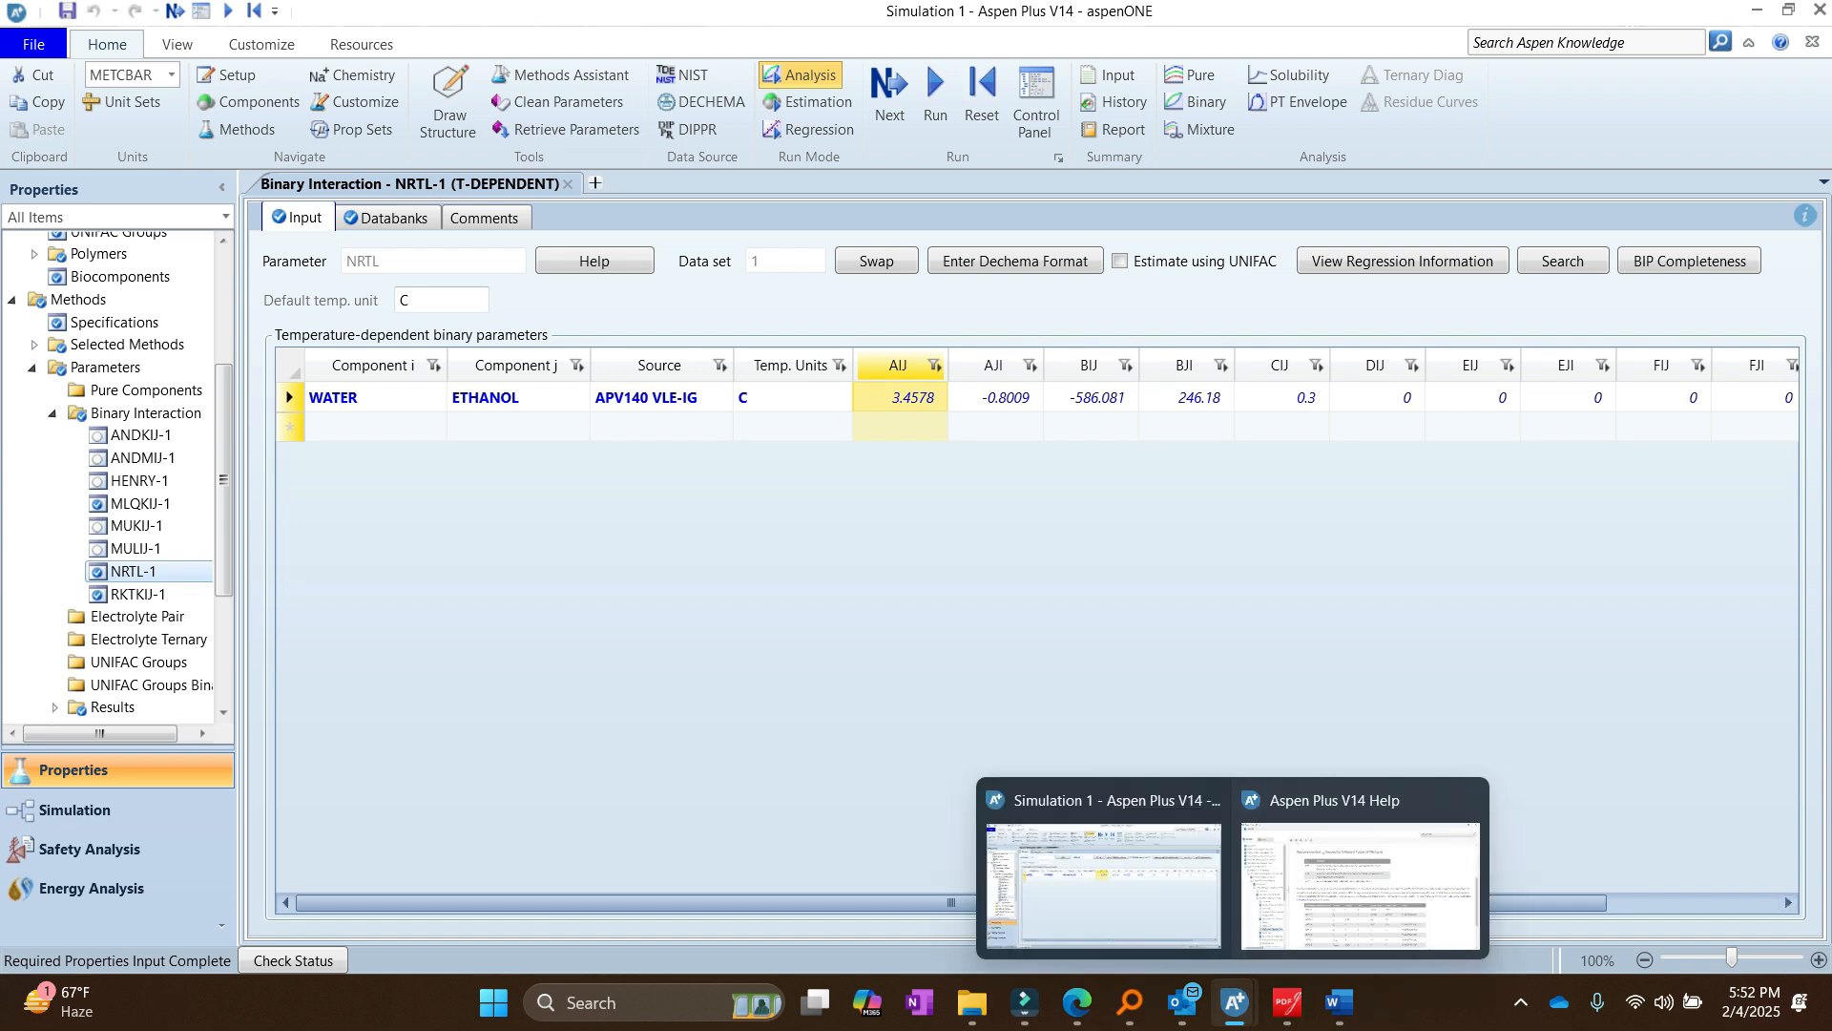
{"action": "left_click", "coordinate": [1292, 863]}
{"action": "scroll", "coordinate": [1088, 563], "scroll_direction": "up", "scroll_amount": 5}
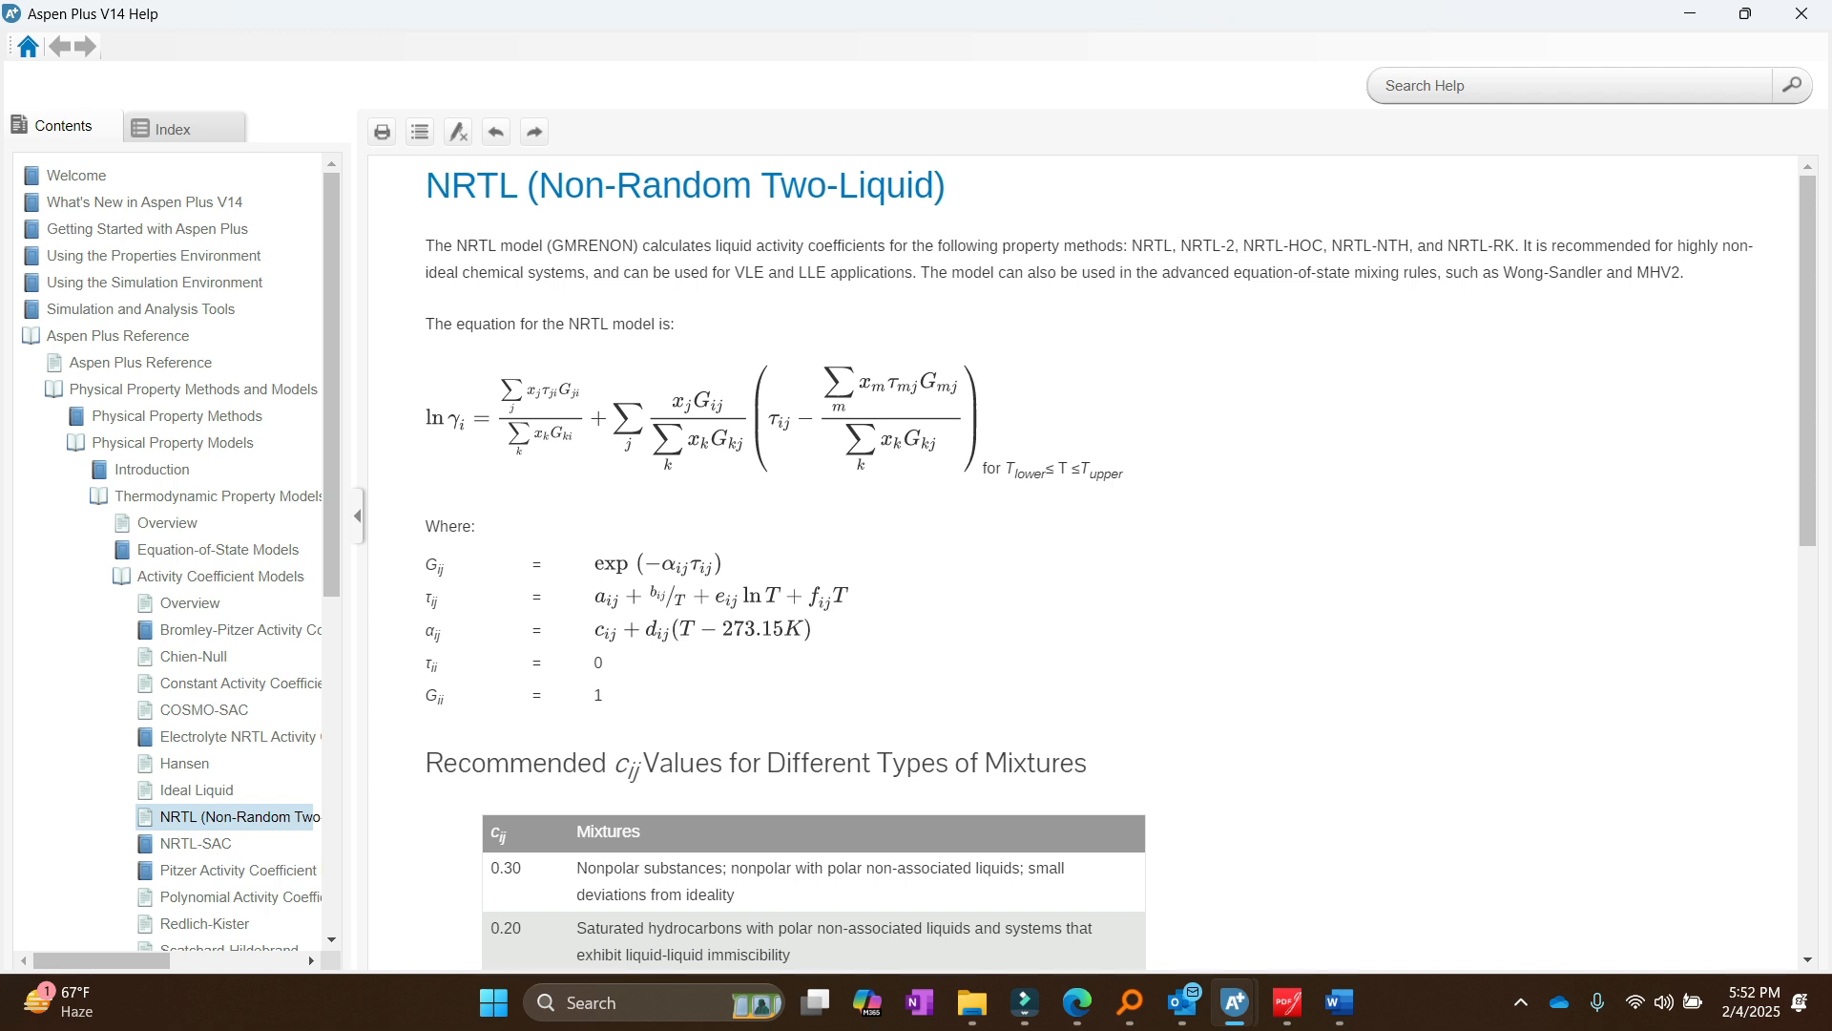
{"action": "left_click", "coordinate": [1690, 13]}
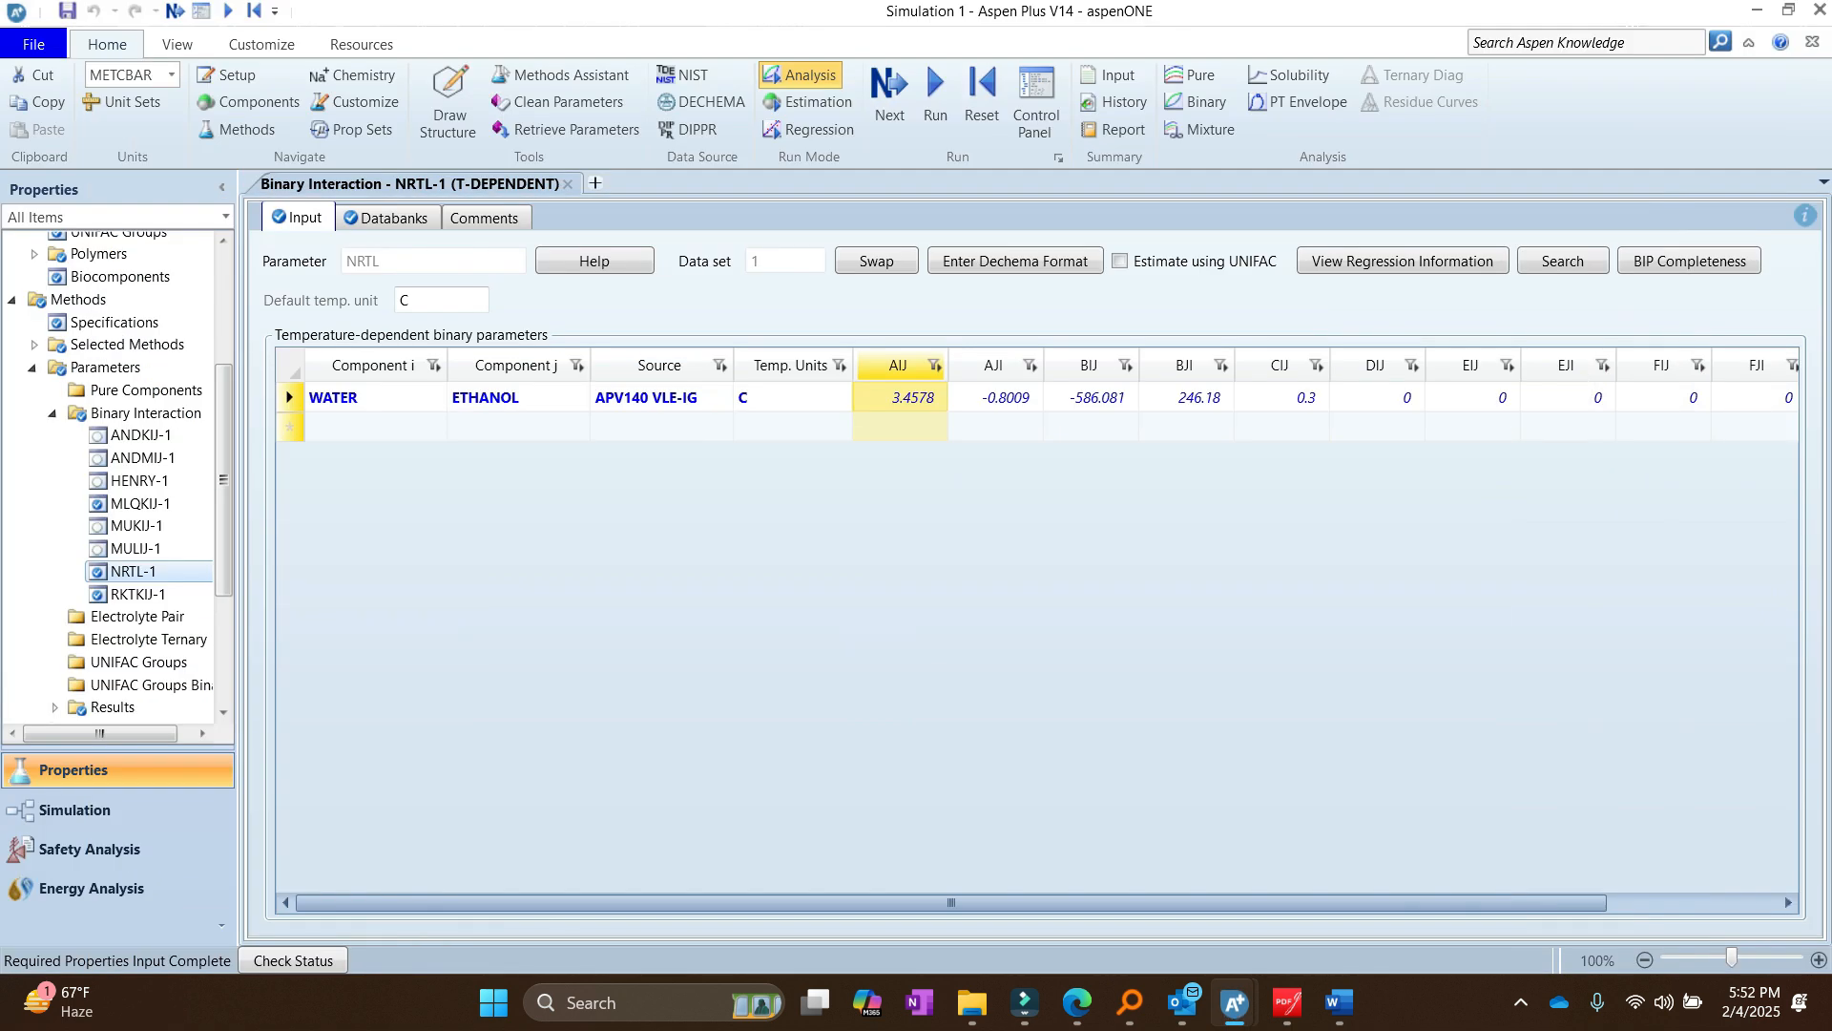
Step: Switch the data source of the water-ethanol NRTL parameters to APV140 VLE-LIT
{"action": "left_click", "coordinate": [691, 398]}
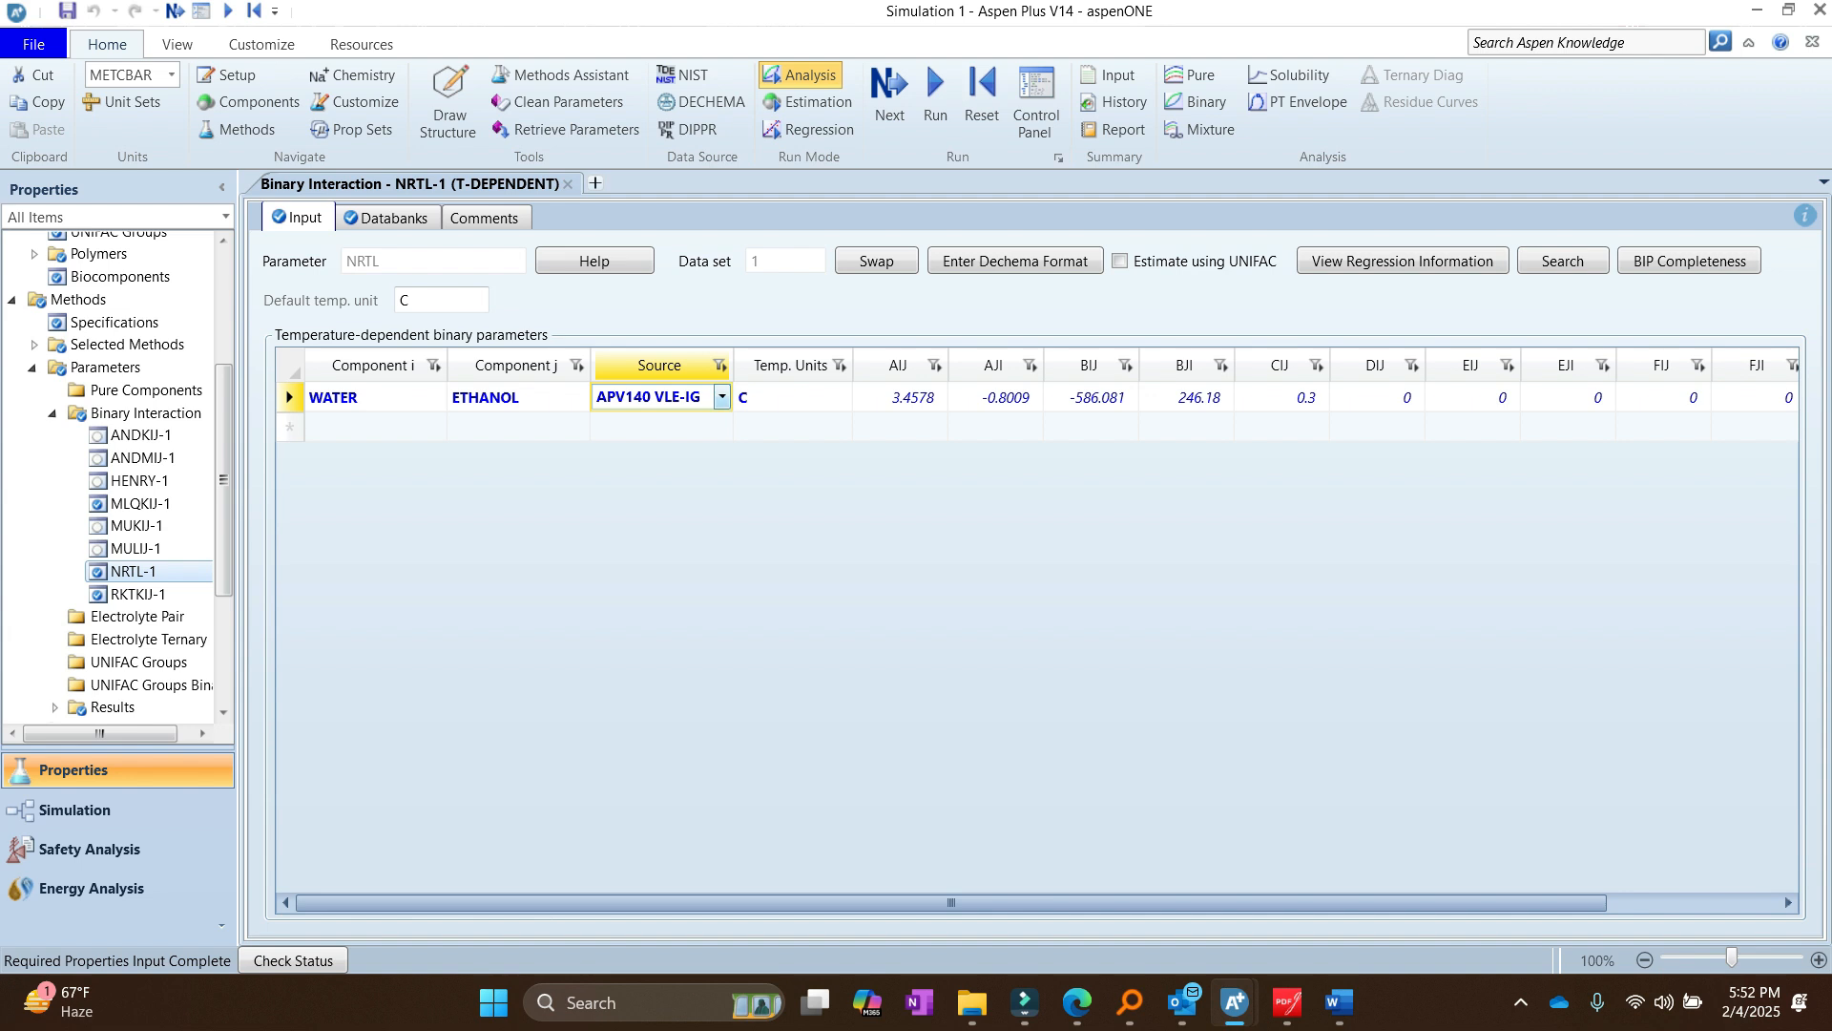
{"action": "left_click", "coordinate": [722, 397]}
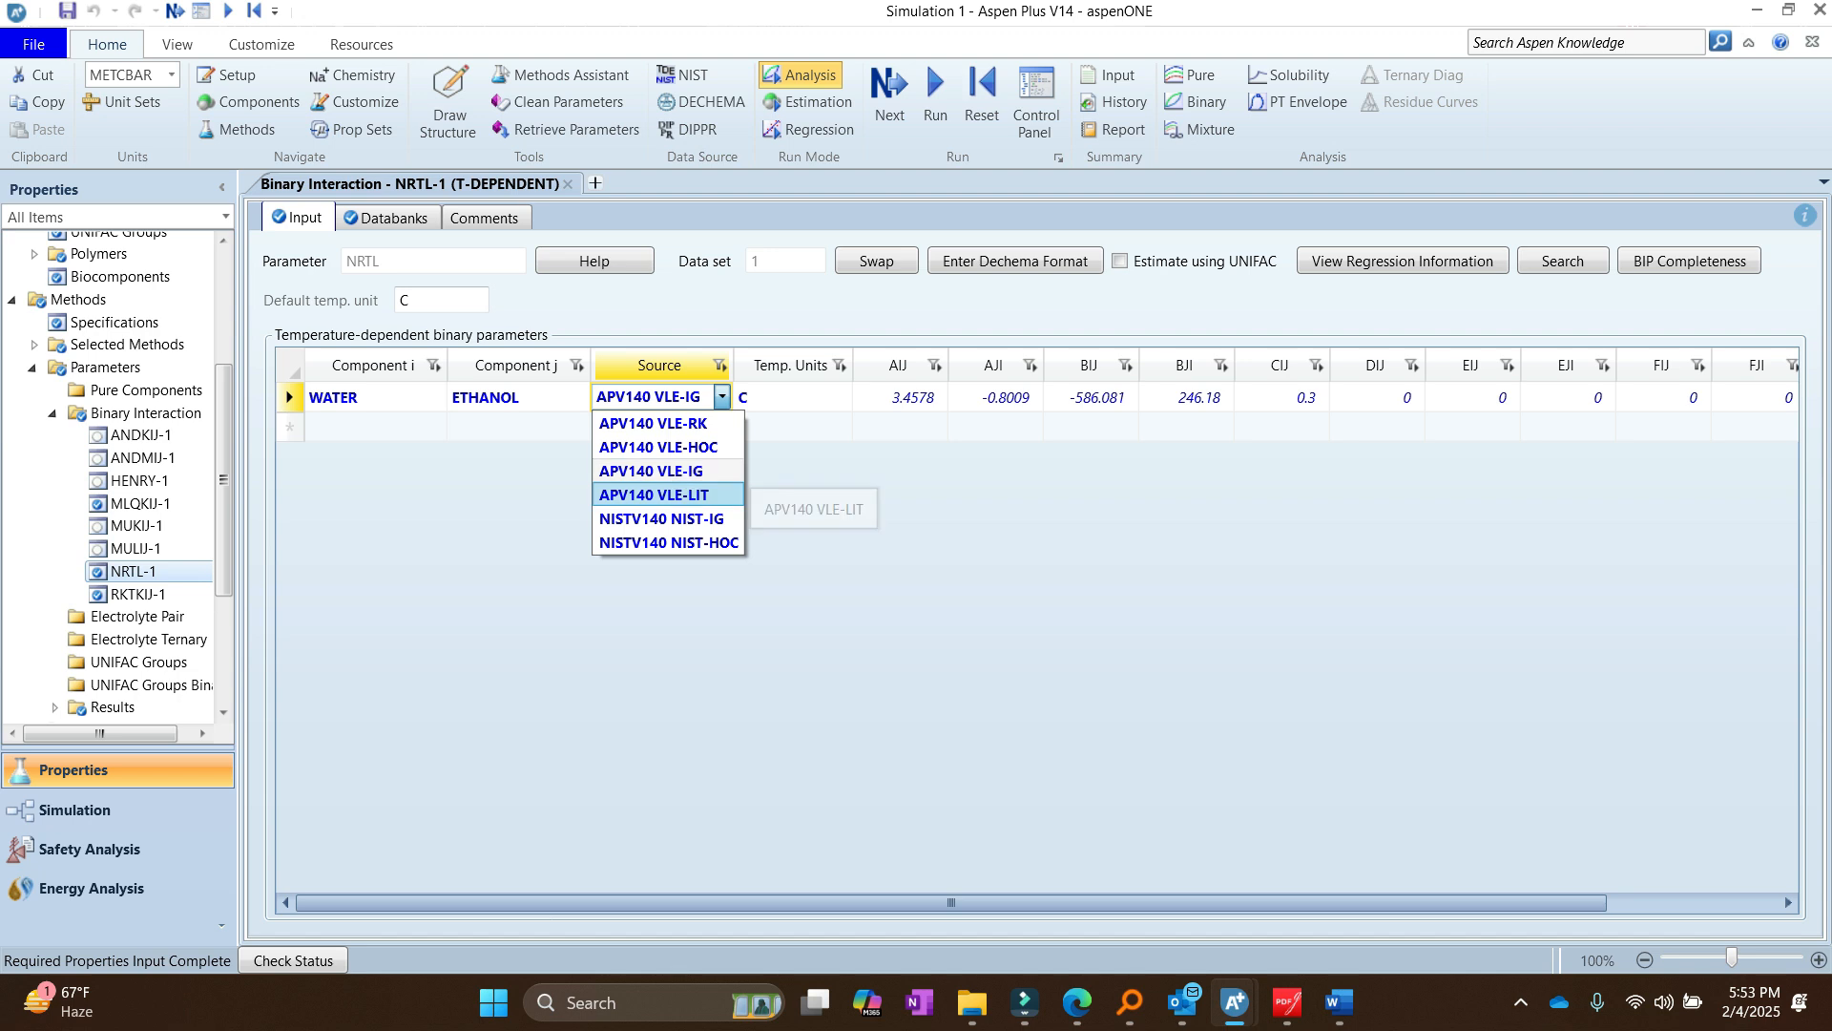
{"action": "left_click", "coordinate": [654, 494]}
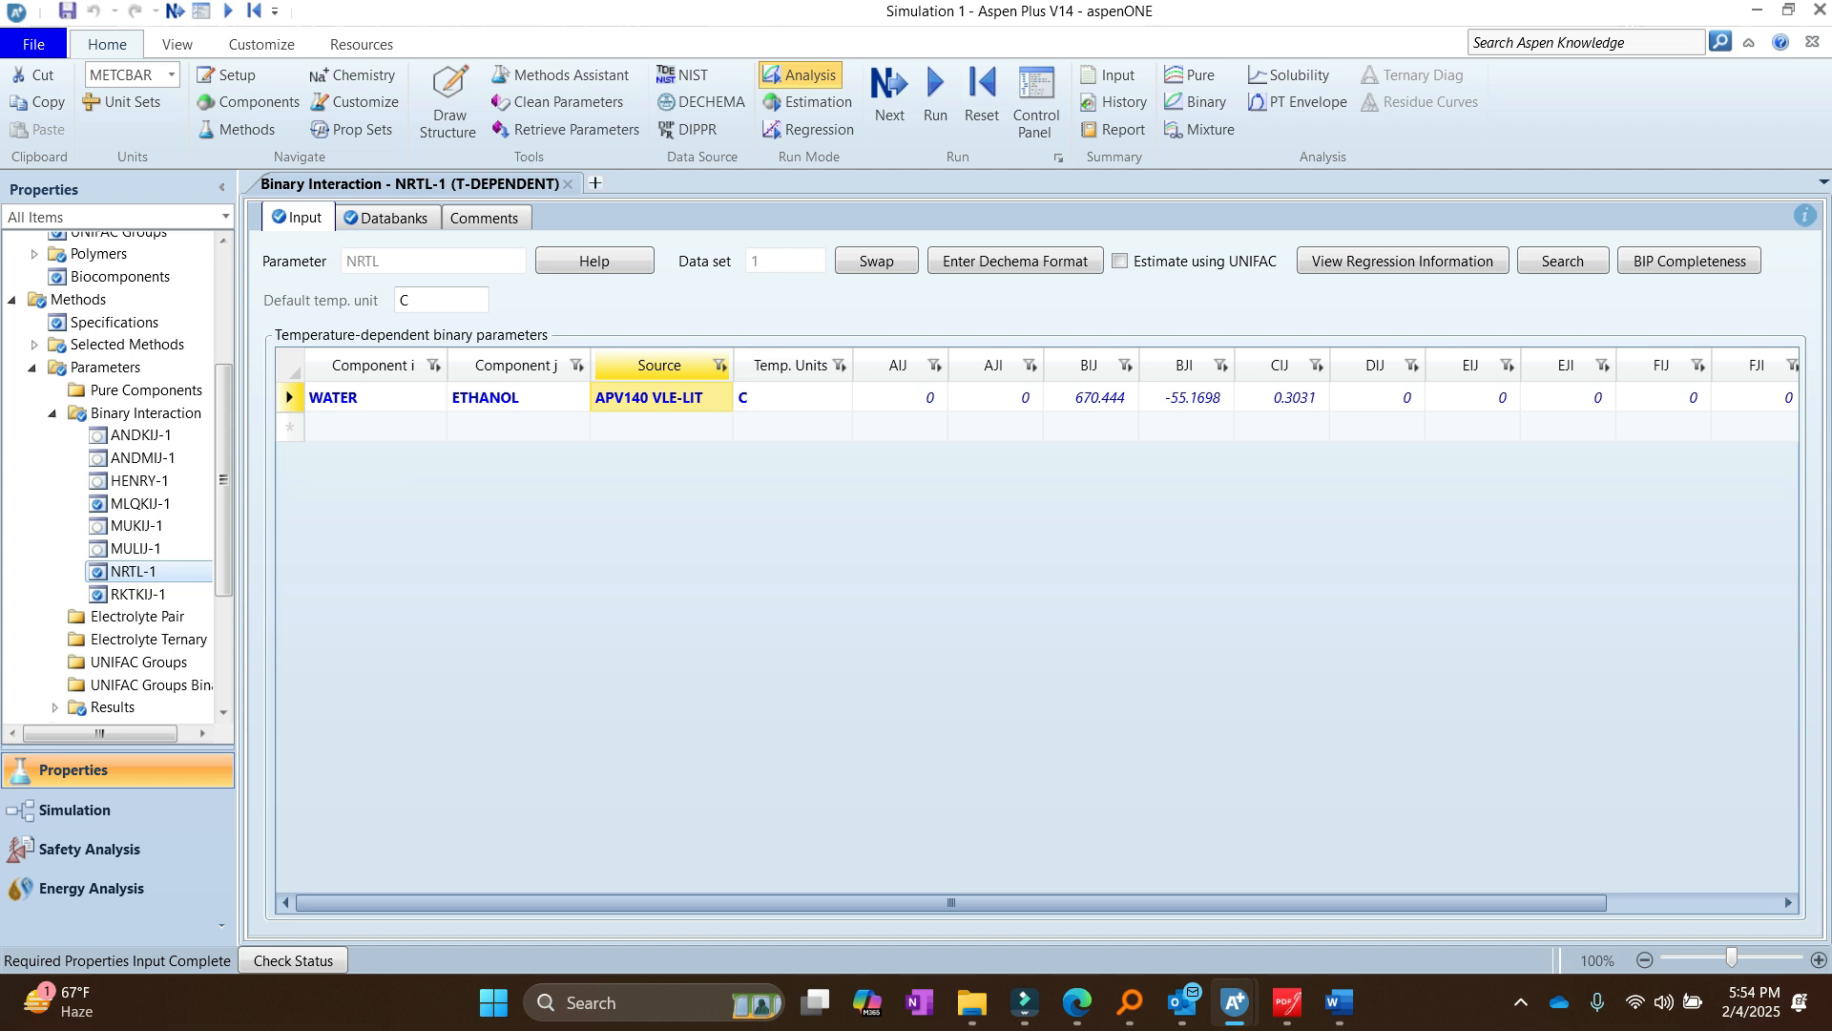
Step: Try overriding the water-ethanol AJI parameter with a manual value of .01
{"action": "left_click", "coordinate": [900, 398]}
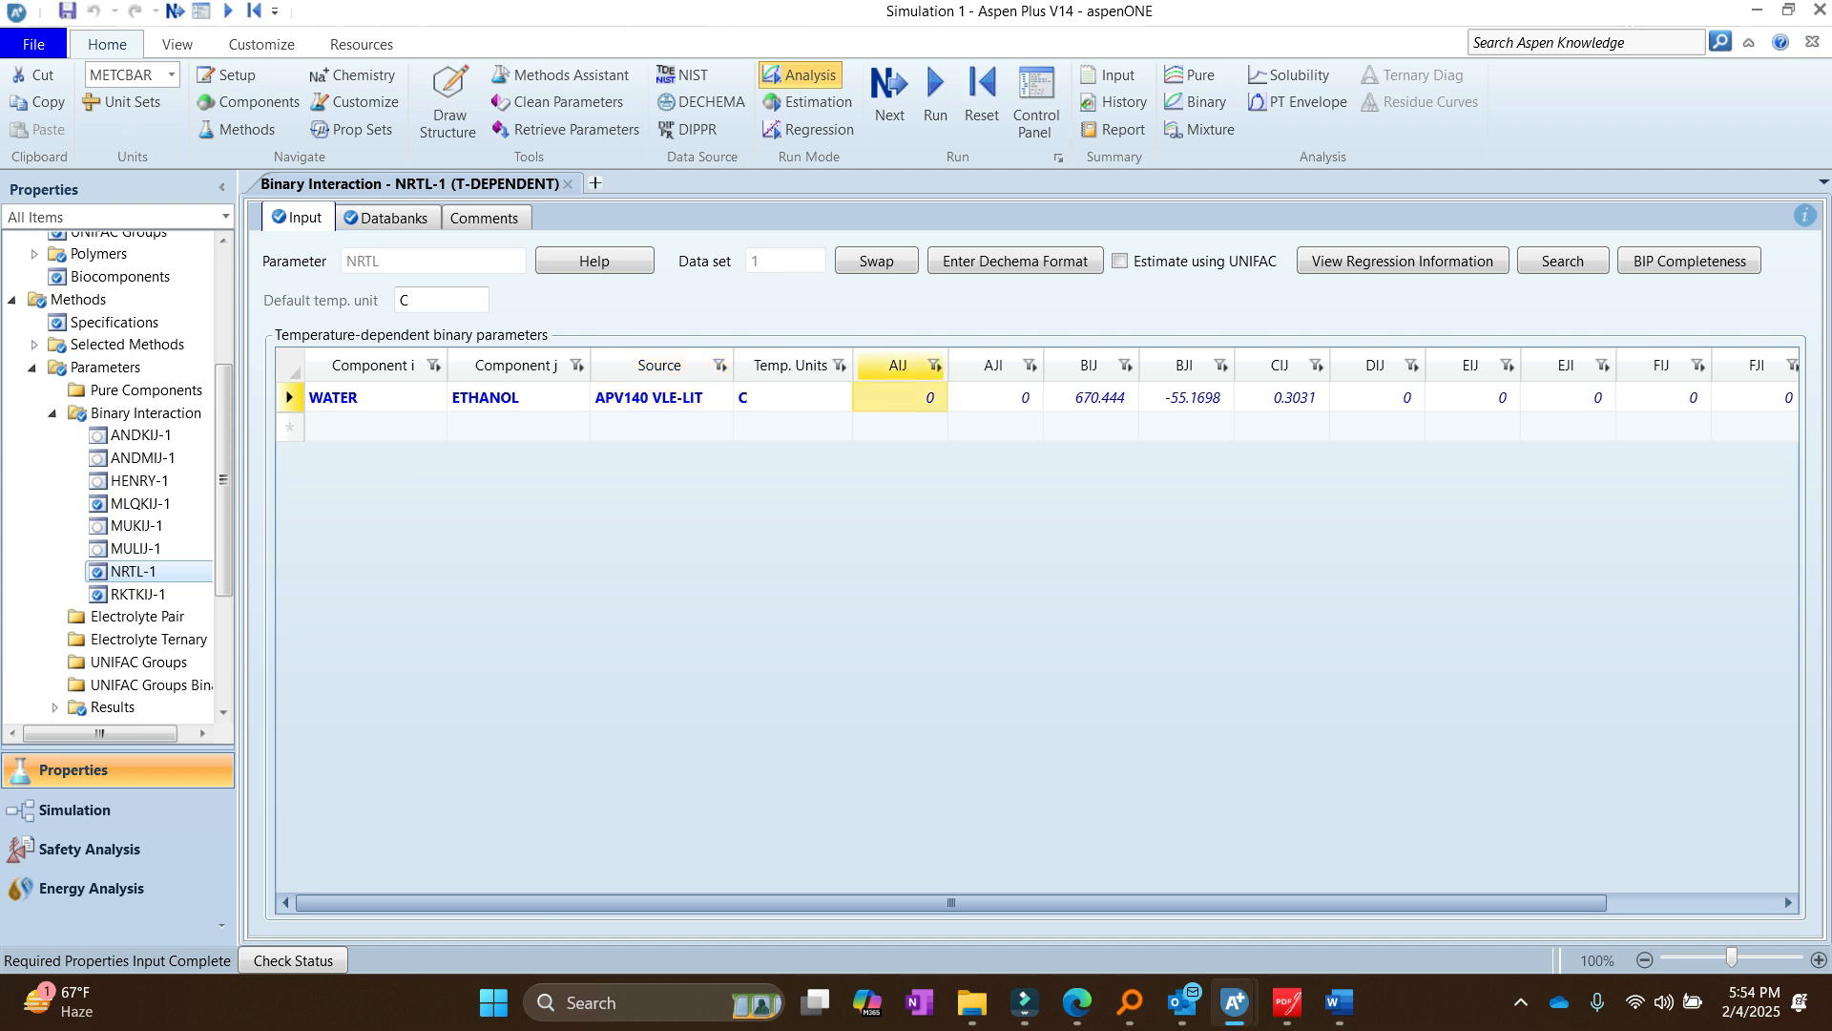
{"action": "left_click", "coordinate": [996, 398]}
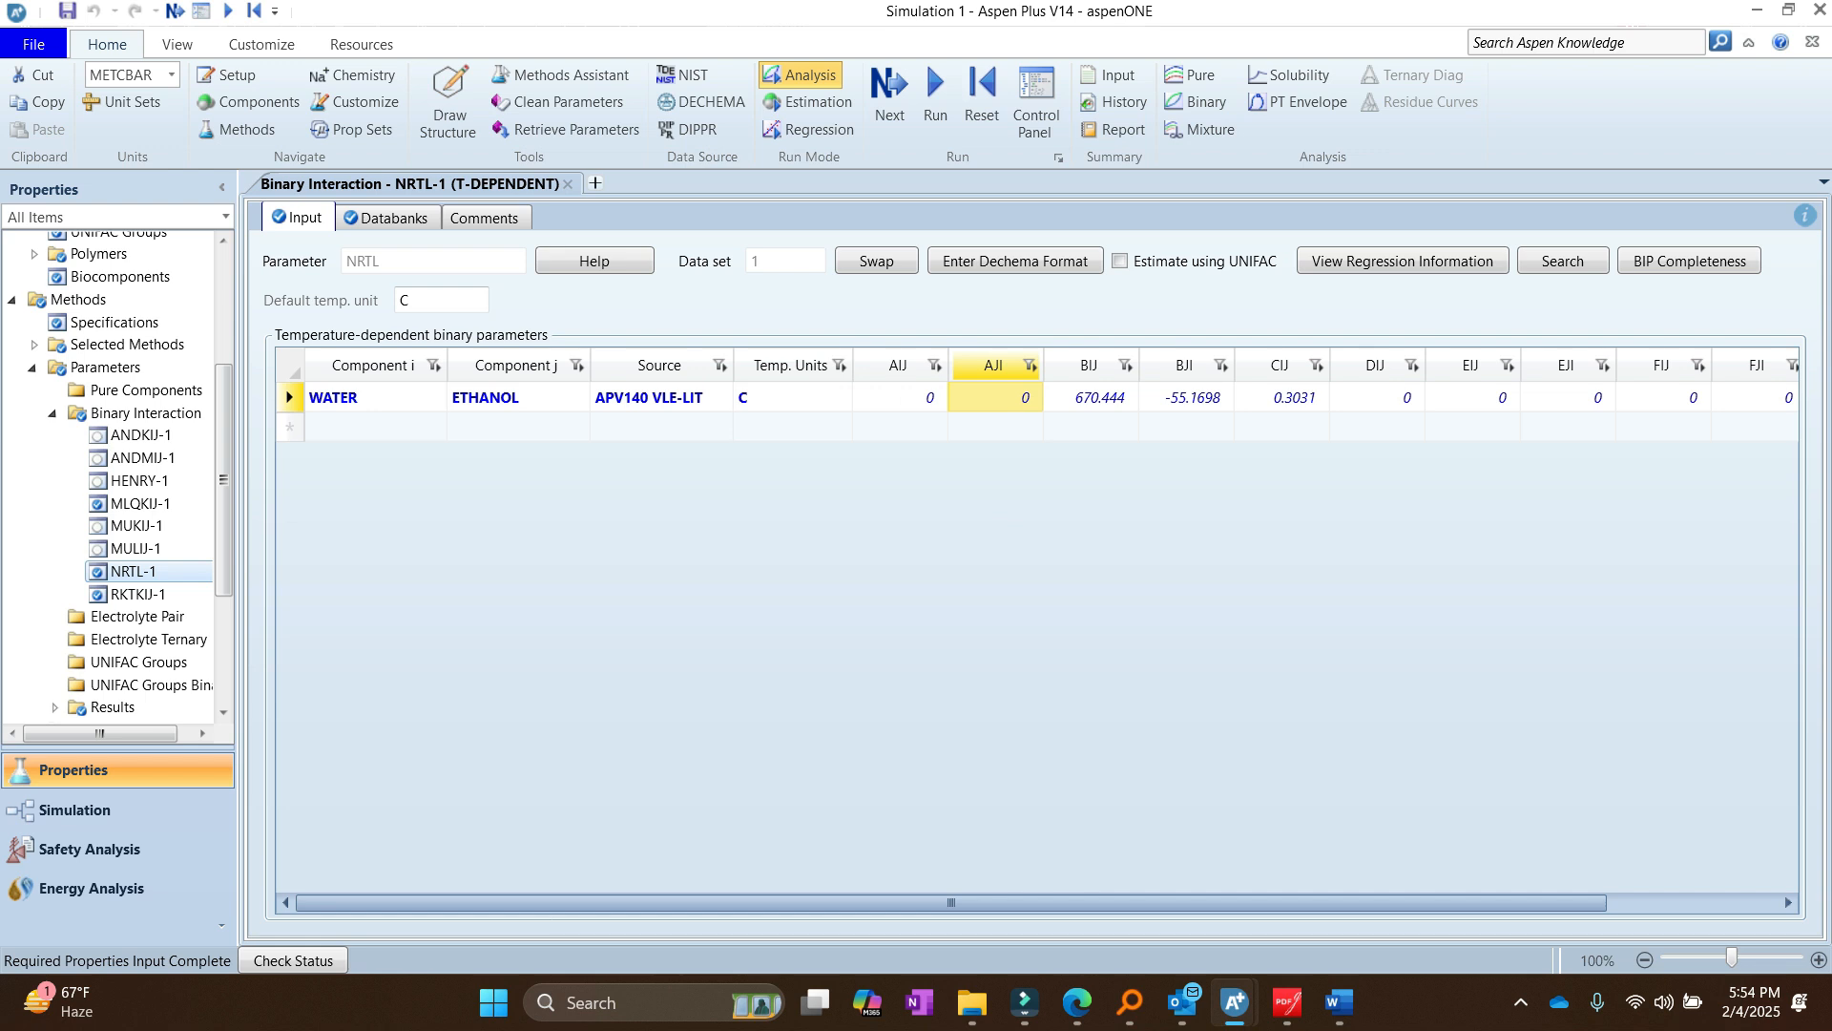
{"action": "left_click", "coordinate": [995, 398]}
{"action": "type", "text": ".01"}
{"action": "key", "text": "Return"}
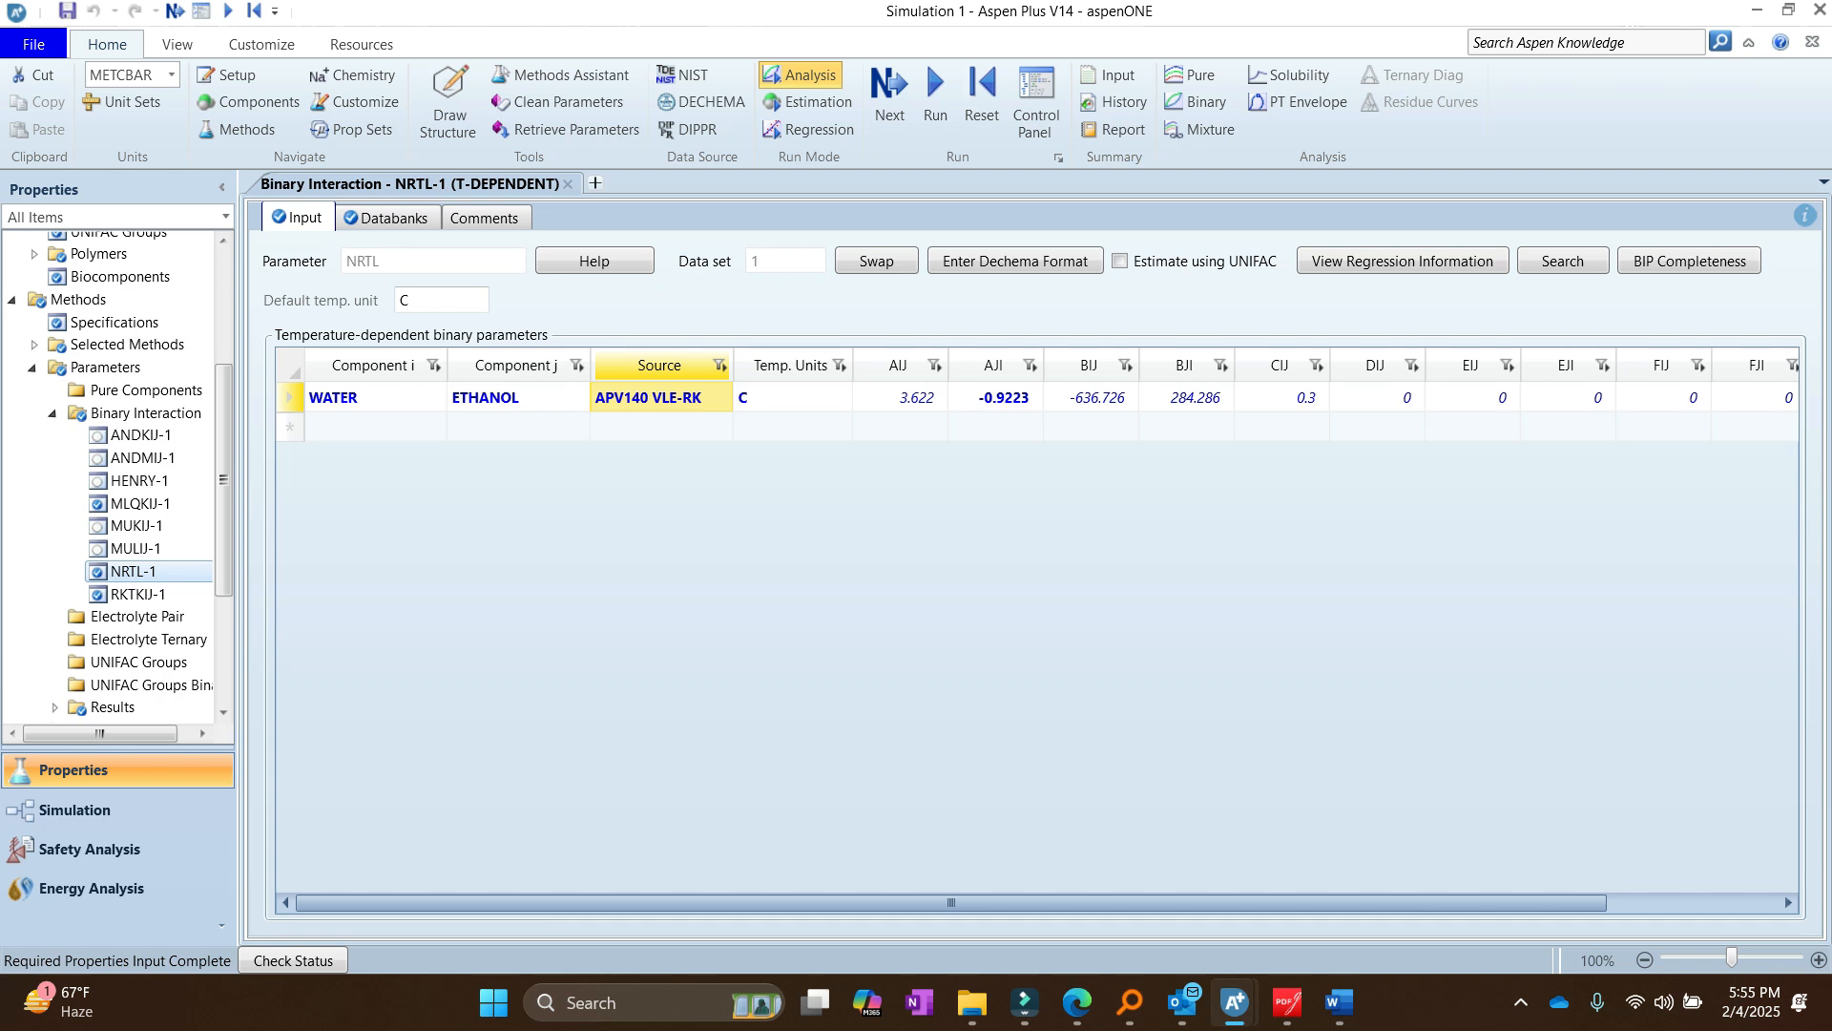
Step: Check the global method specifications and return to the component selection form
{"action": "left_click", "coordinate": [115, 322]}
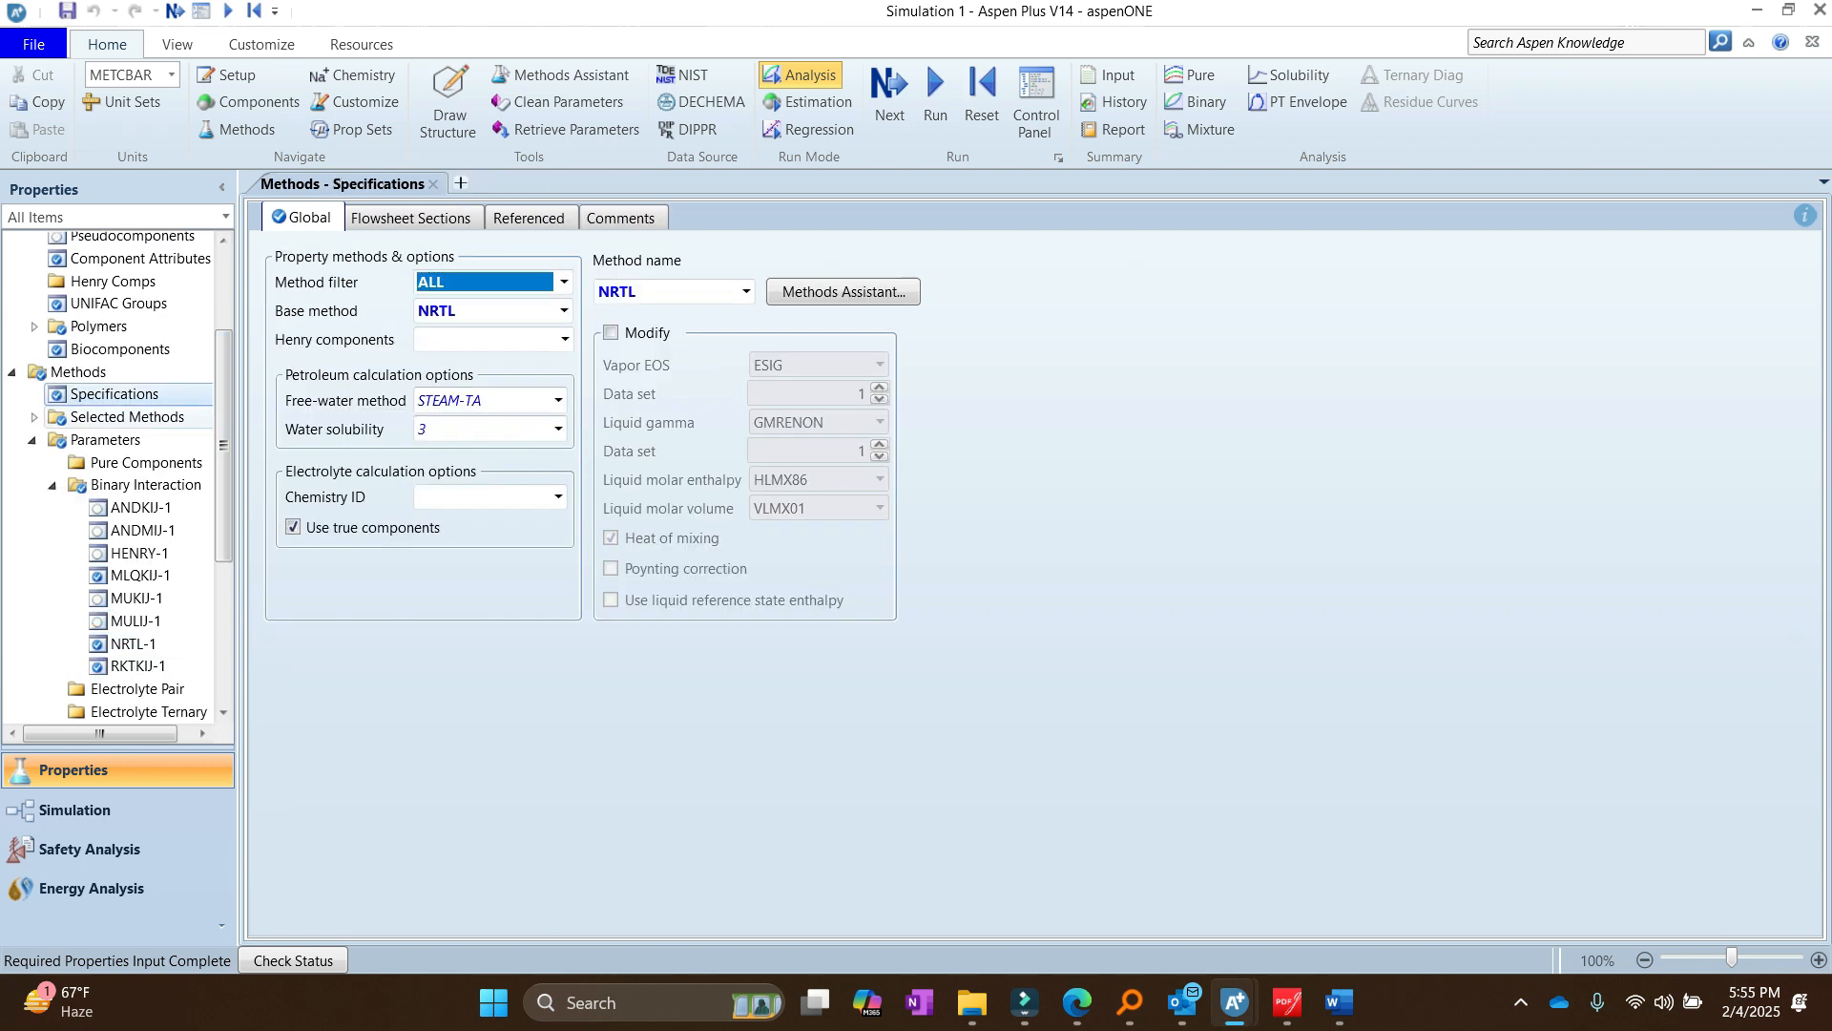
{"action": "left_click_drag", "start_coordinate": [223, 444], "coordinate": [224, 365]}
{"action": "left_click", "coordinate": [115, 289]}
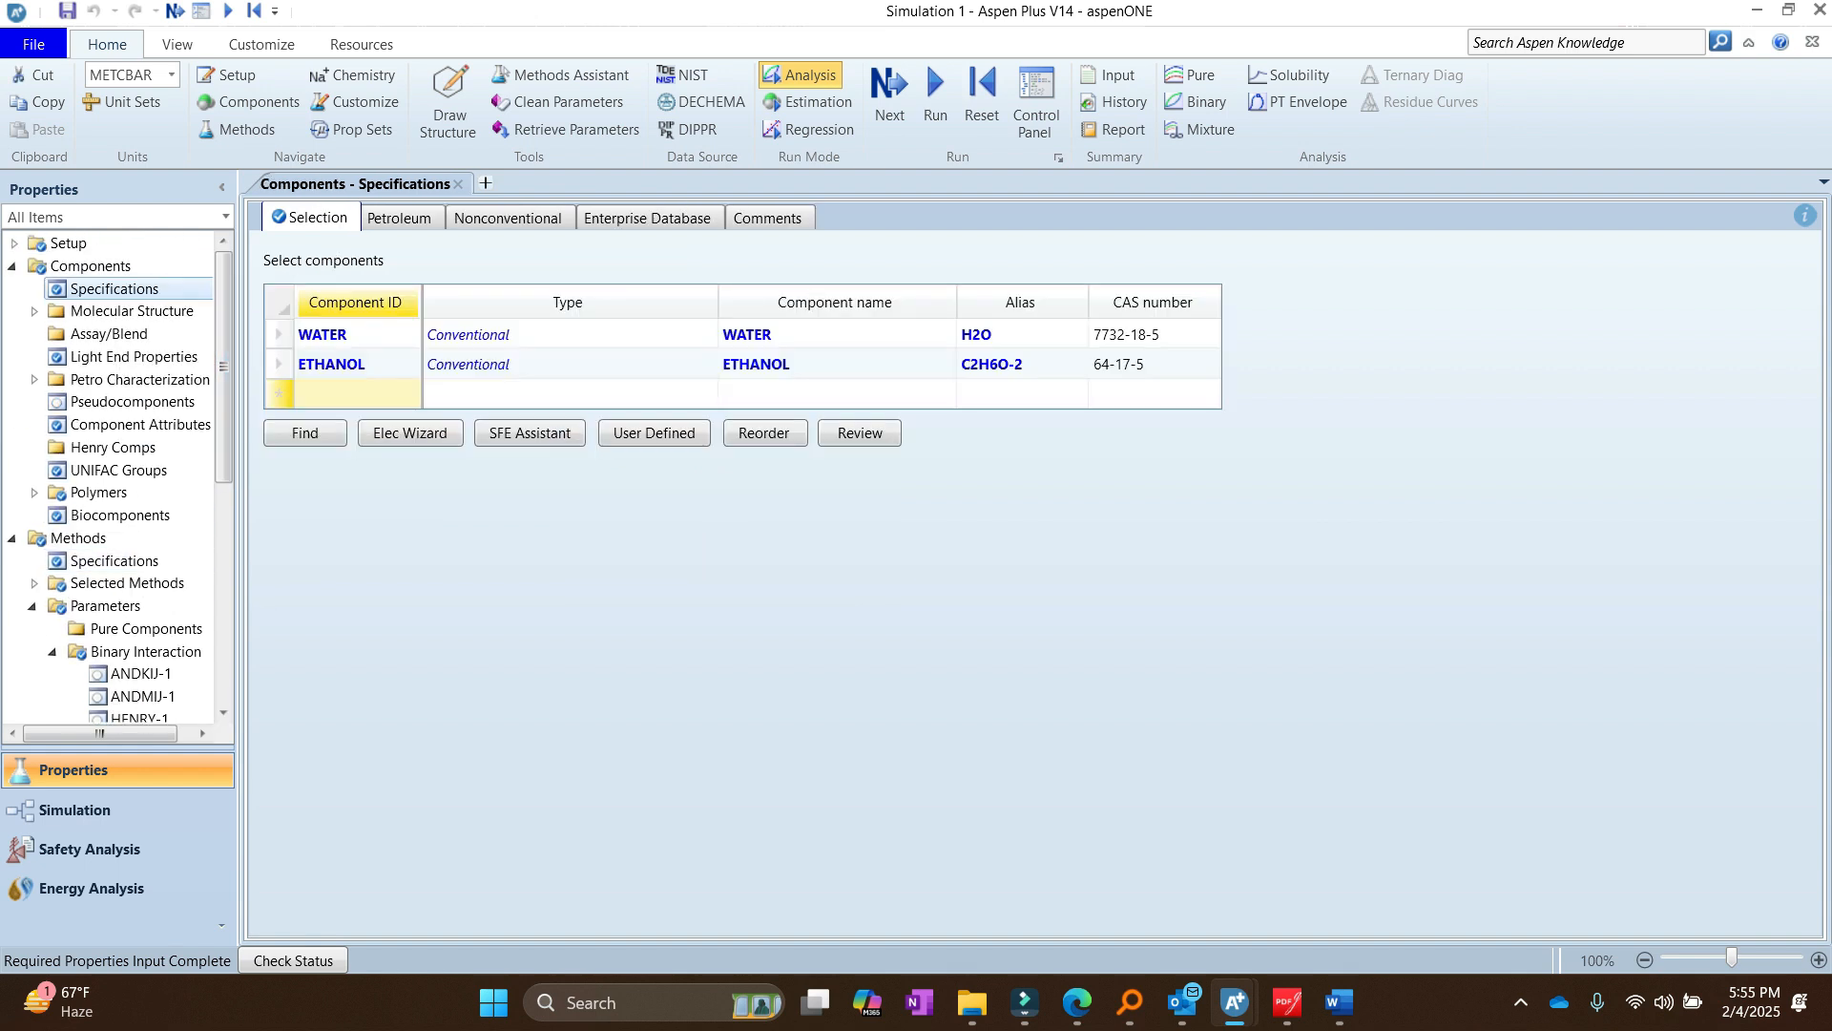
Step: Switch to the Aspen Plus teaching material in Word and read section 2.1 on the NIST databank and the ways of retrieving component properties
{"action": "key", "text": "alt+Tab"}
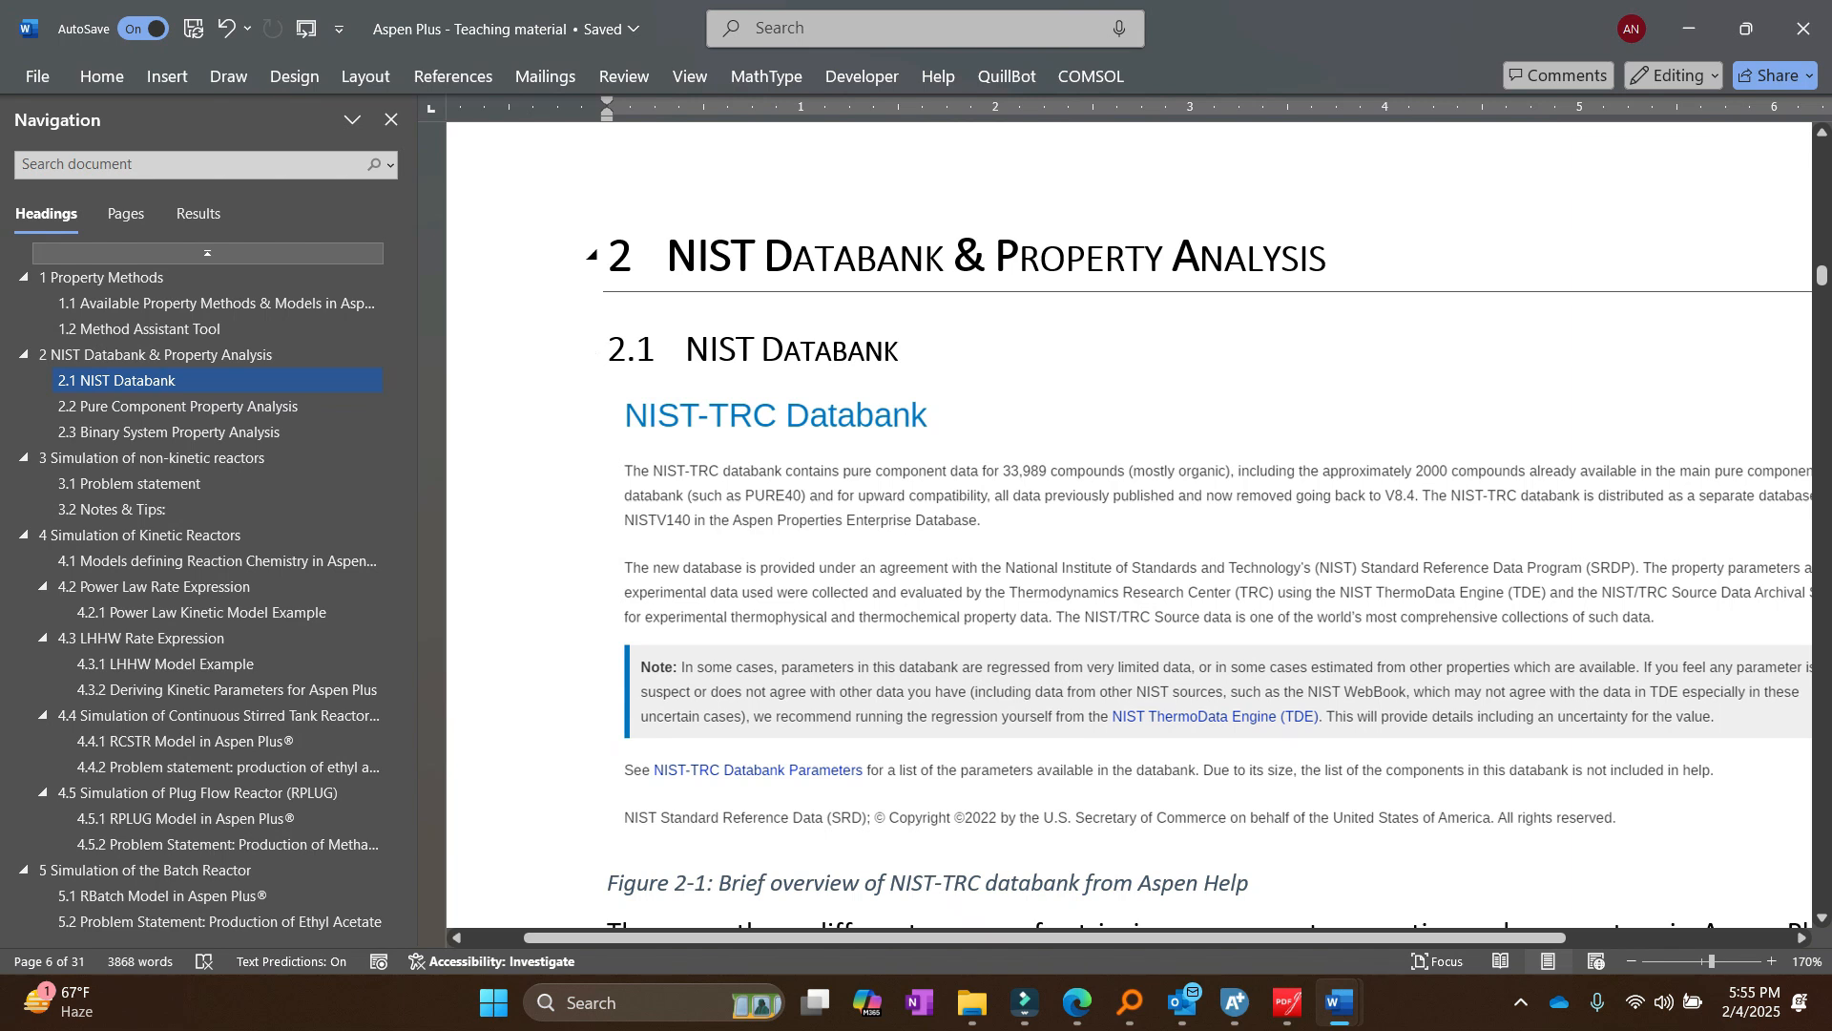
{"action": "left_click", "coordinate": [1066, 256]}
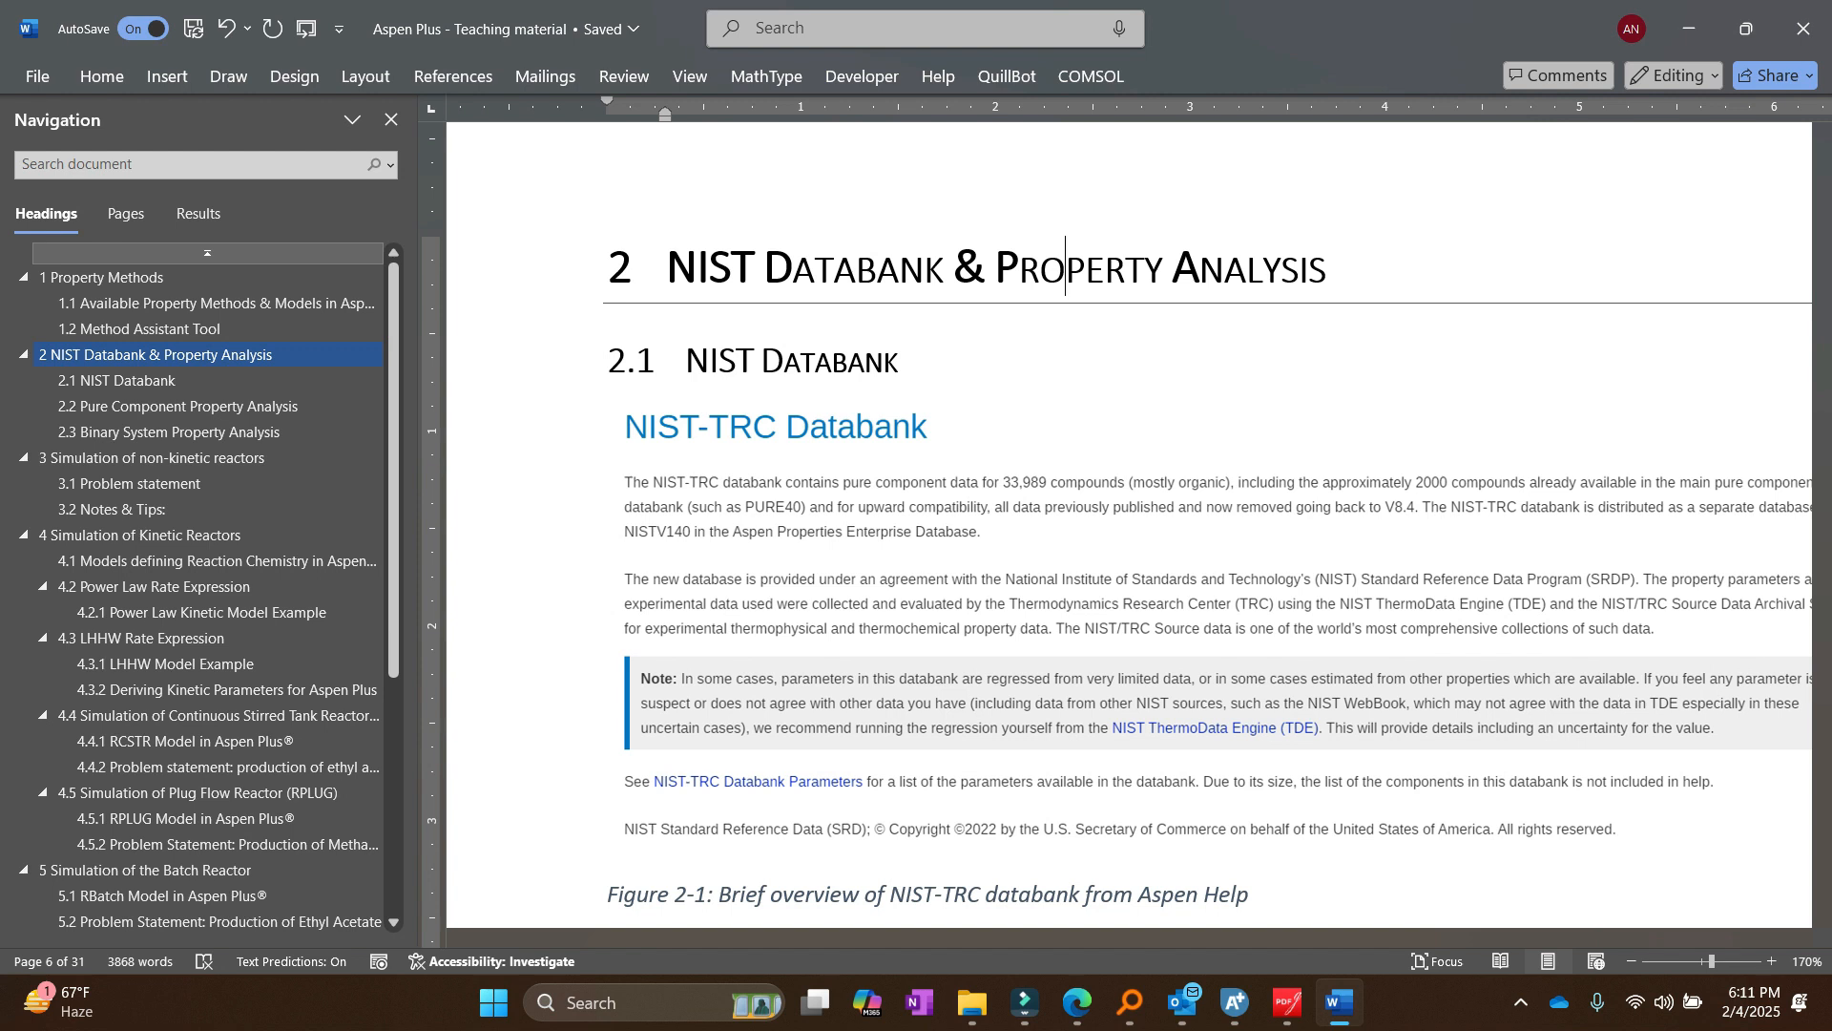
{"action": "scroll", "coordinate": [1128, 524], "scroll_direction": "down", "scroll_amount": 7}
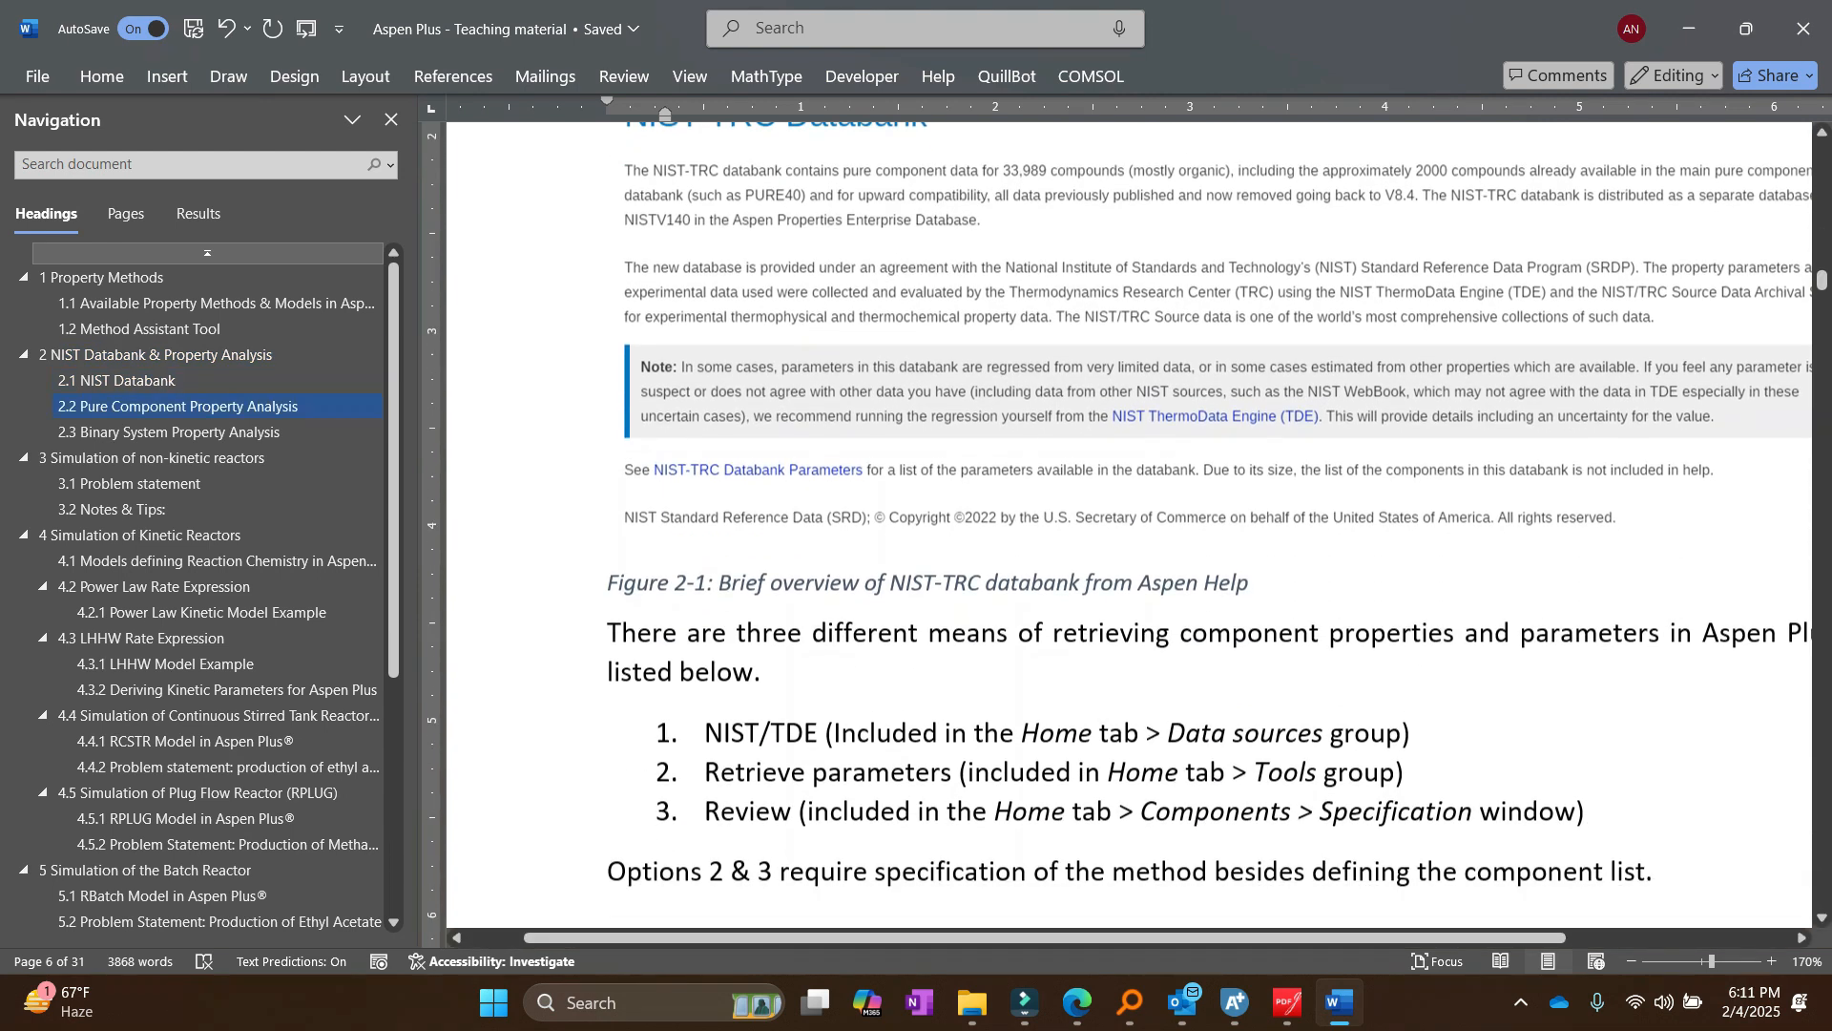
{"action": "scroll", "coordinate": [1129, 523], "scroll_direction": "down", "scroll_amount": 4}
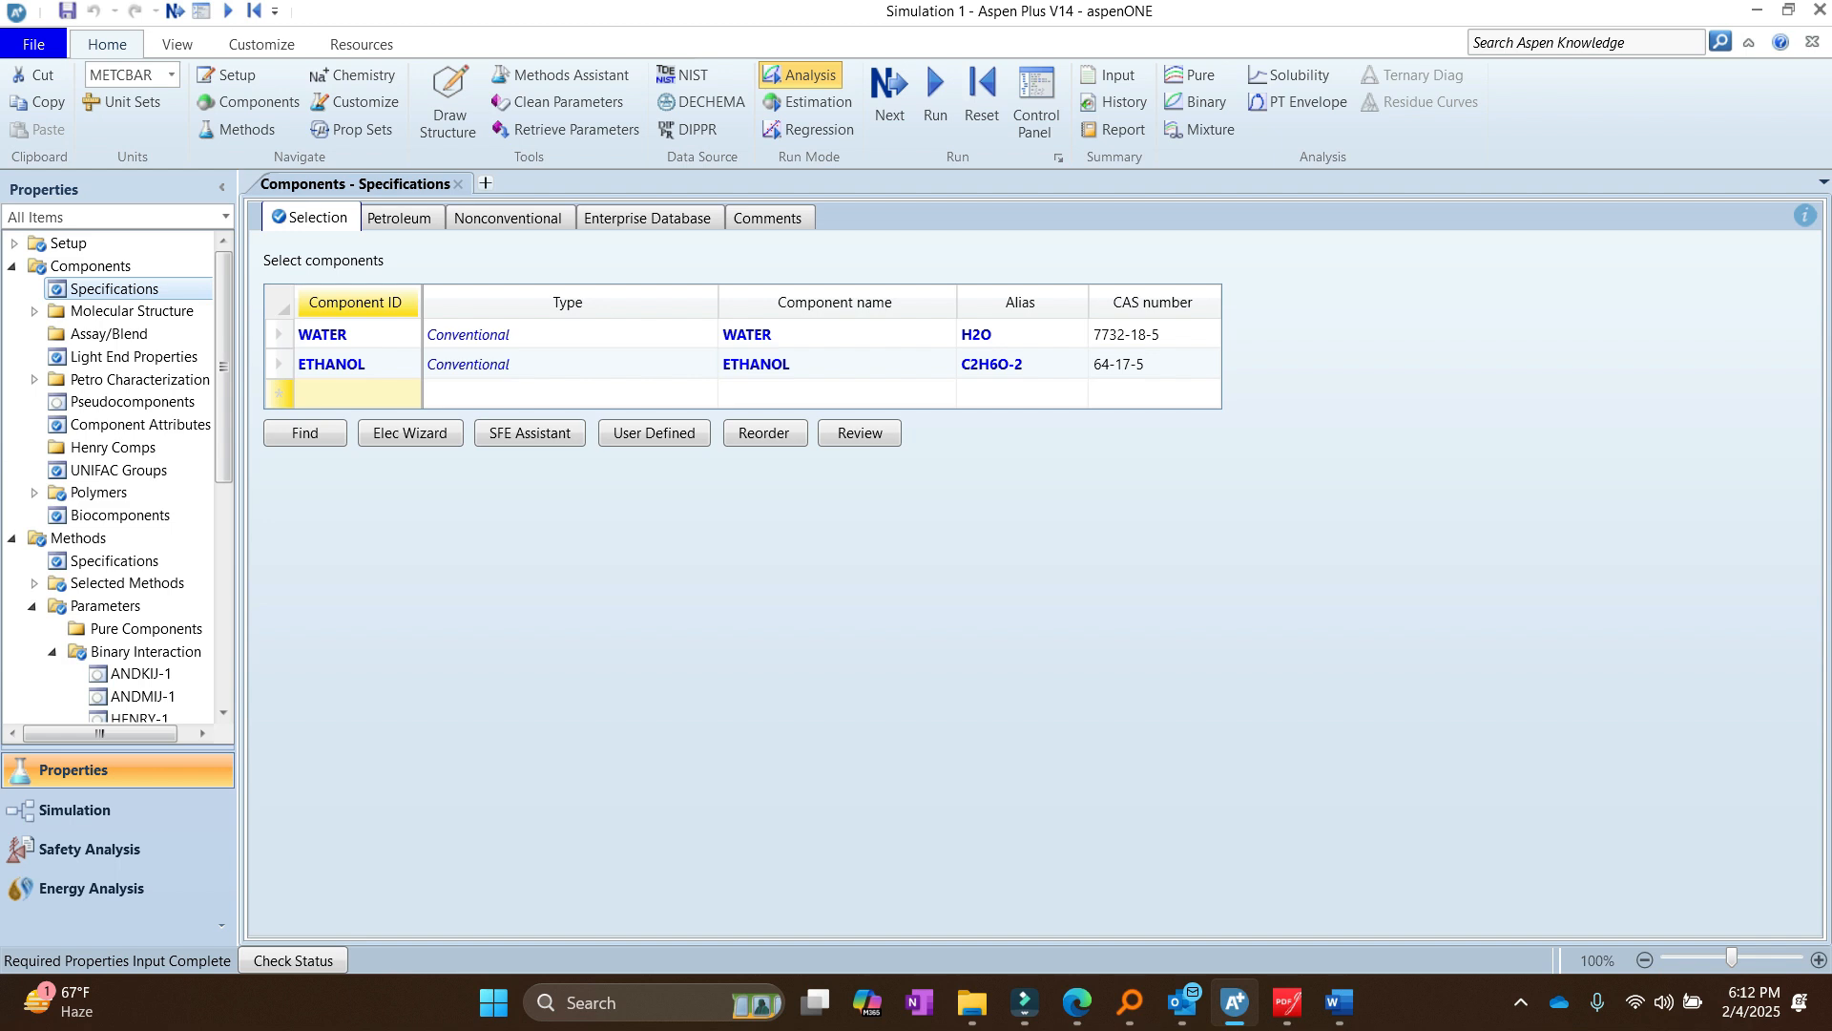
Step: Back in Aspen Plus, clear the NRTL property method and check which retrieval options the component selection form offers
{"action": "left_click", "coordinate": [115, 560]}
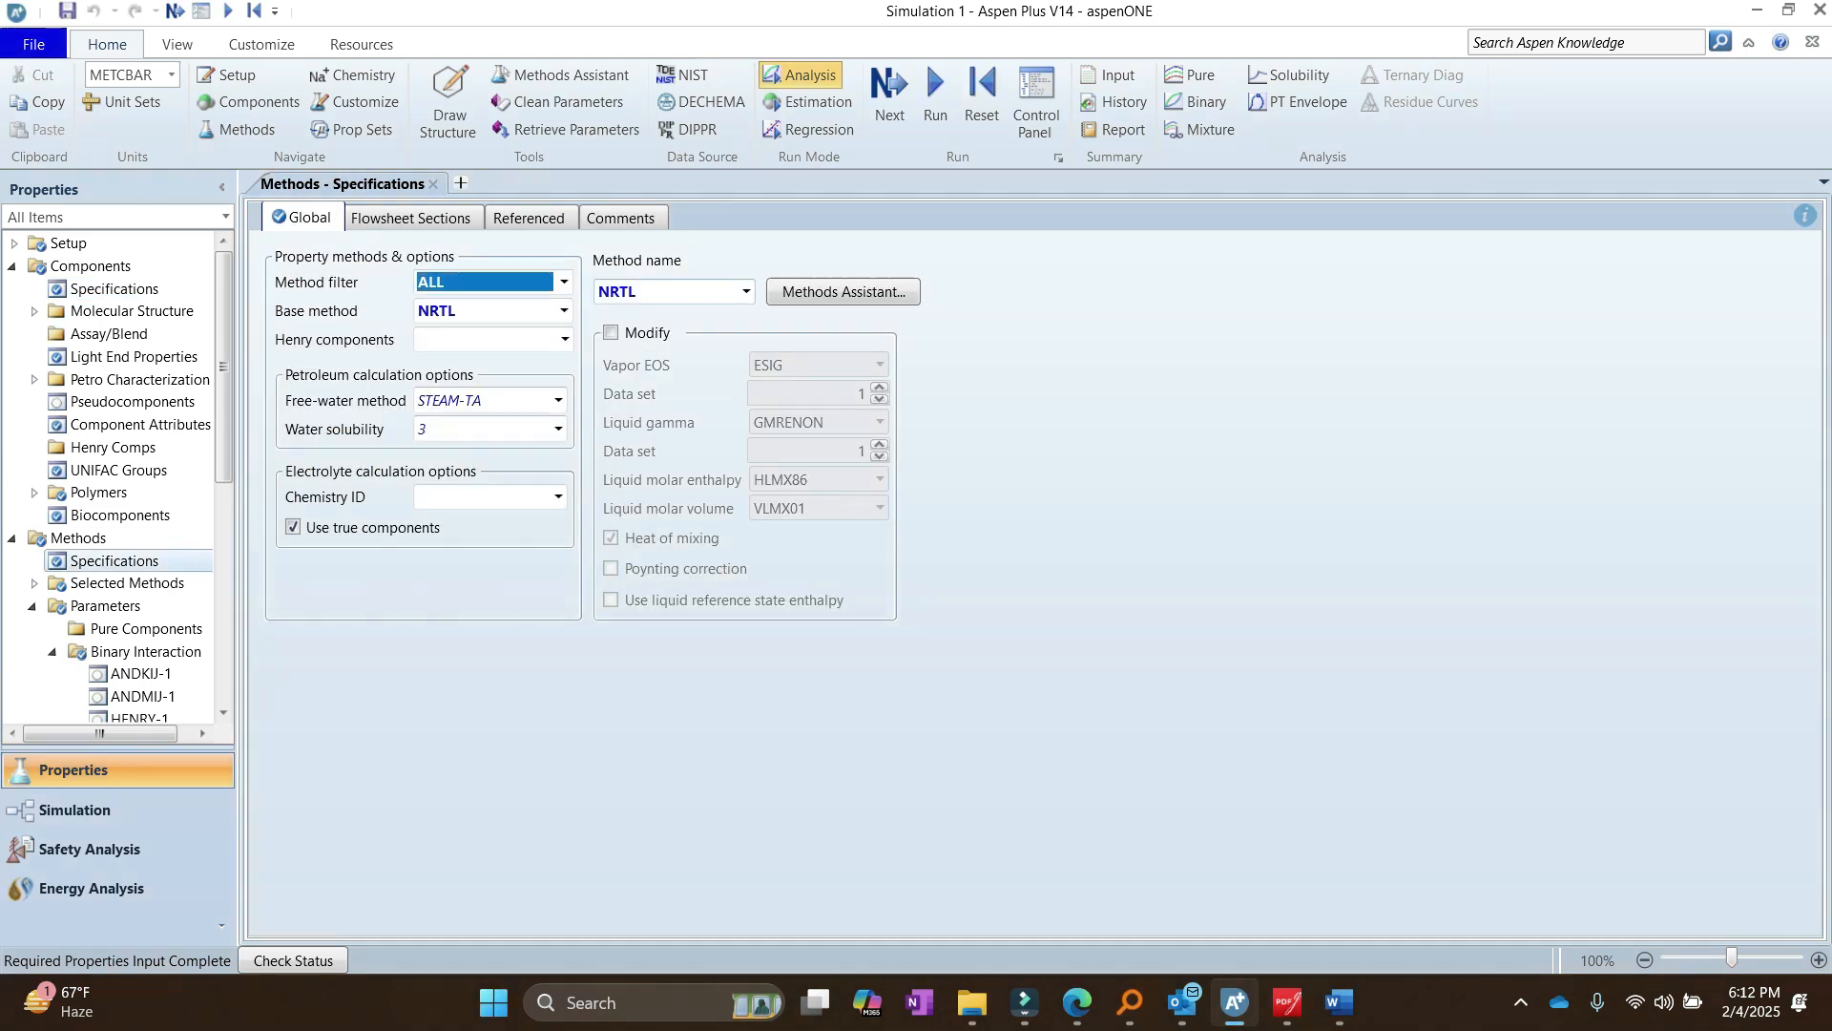
{"action": "left_click", "coordinate": [666, 292]}
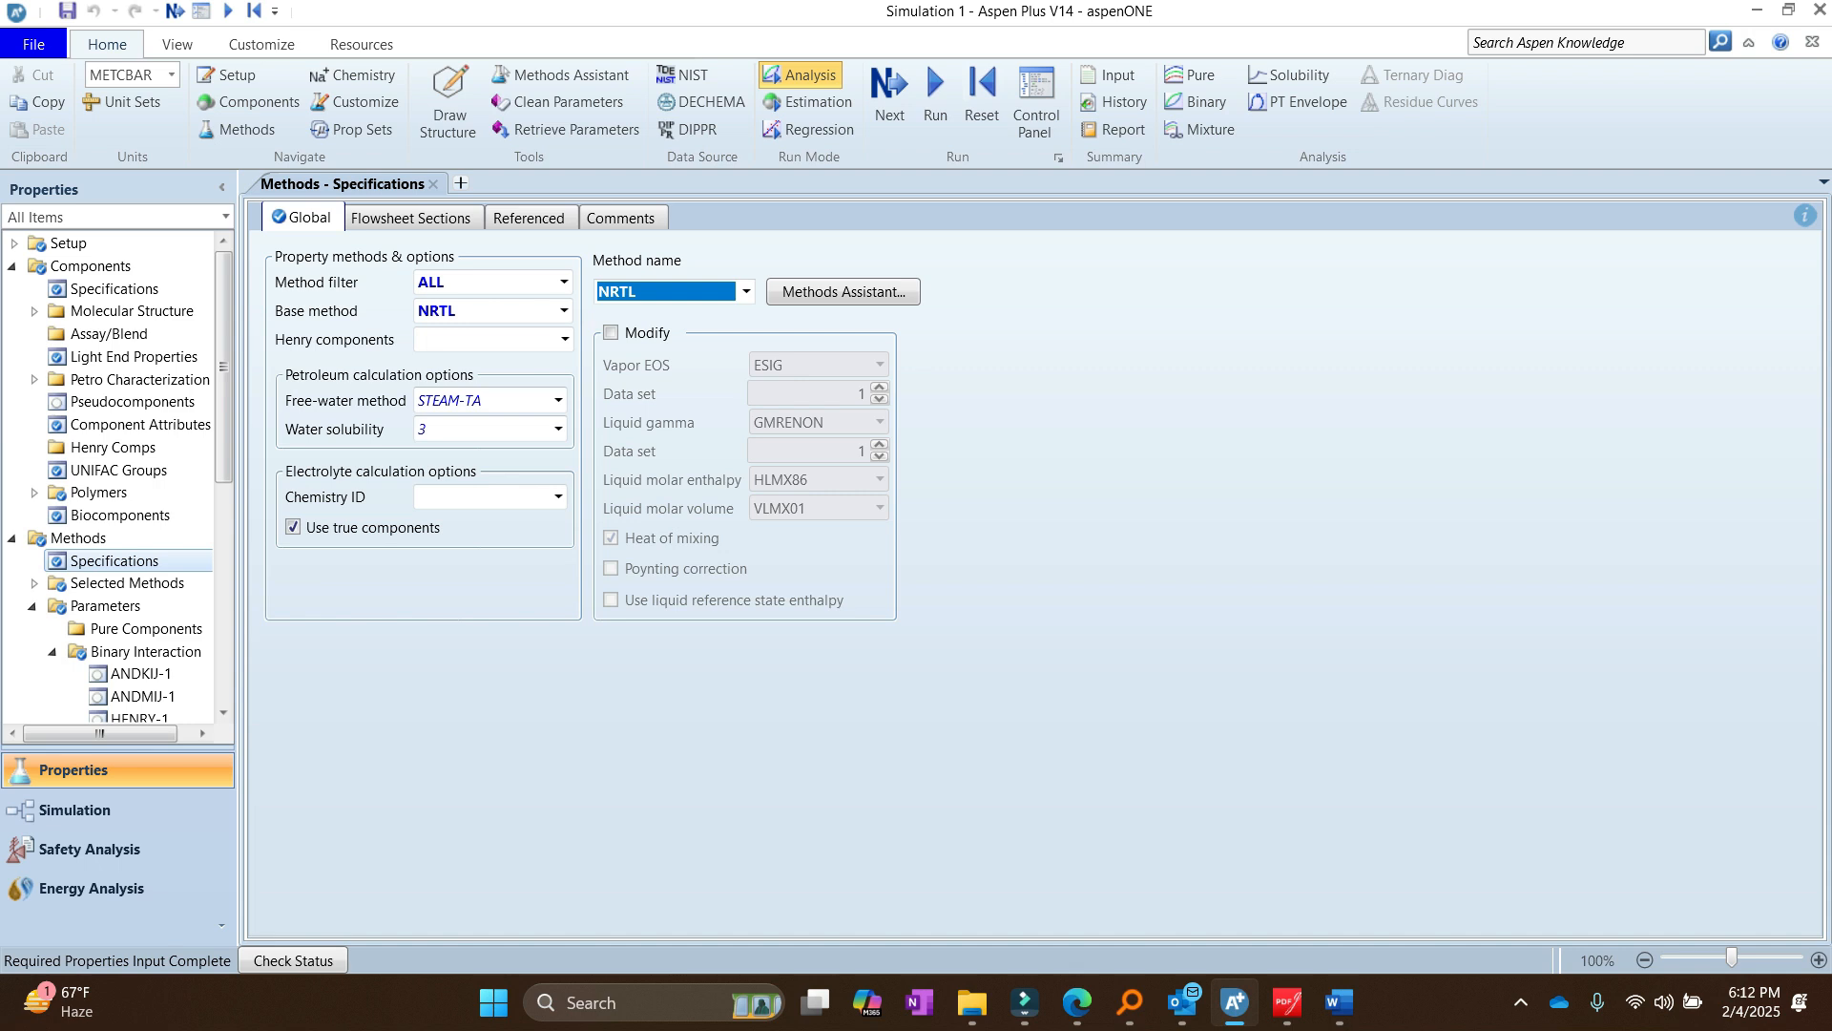
{"action": "key", "text": "Delete"}
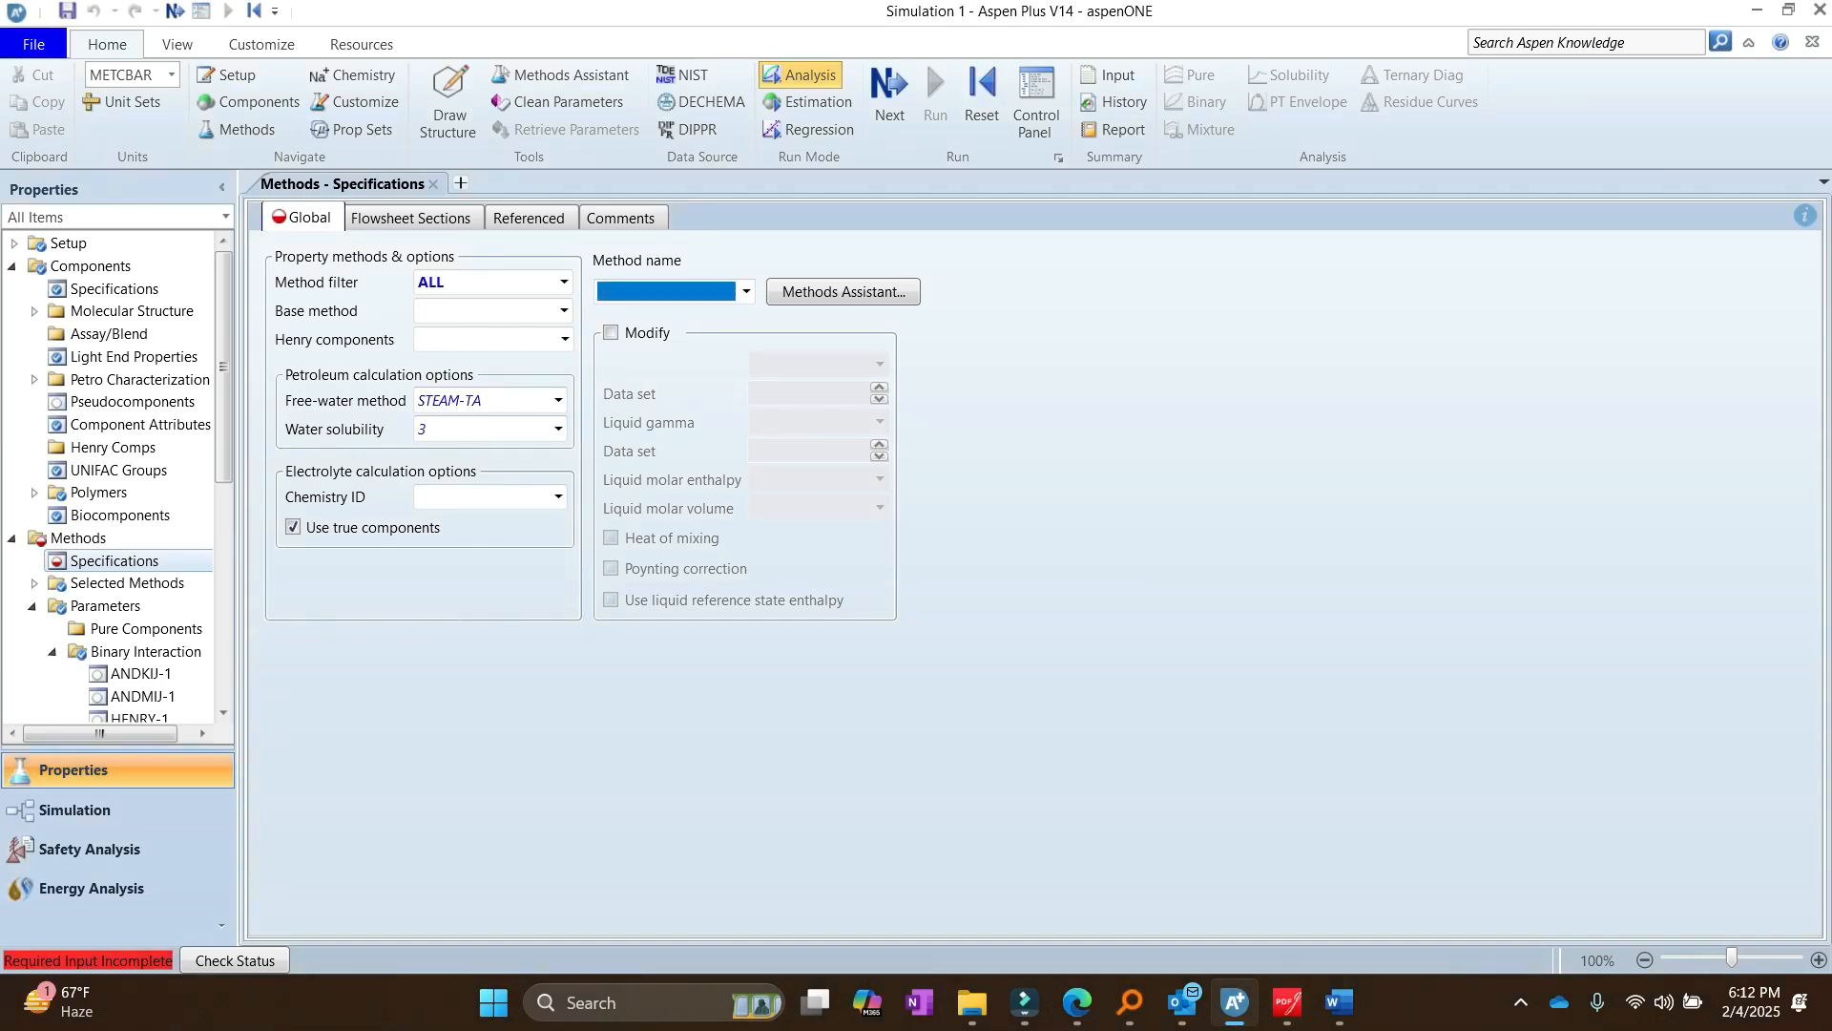
{"action": "left_click", "coordinate": [114, 289]}
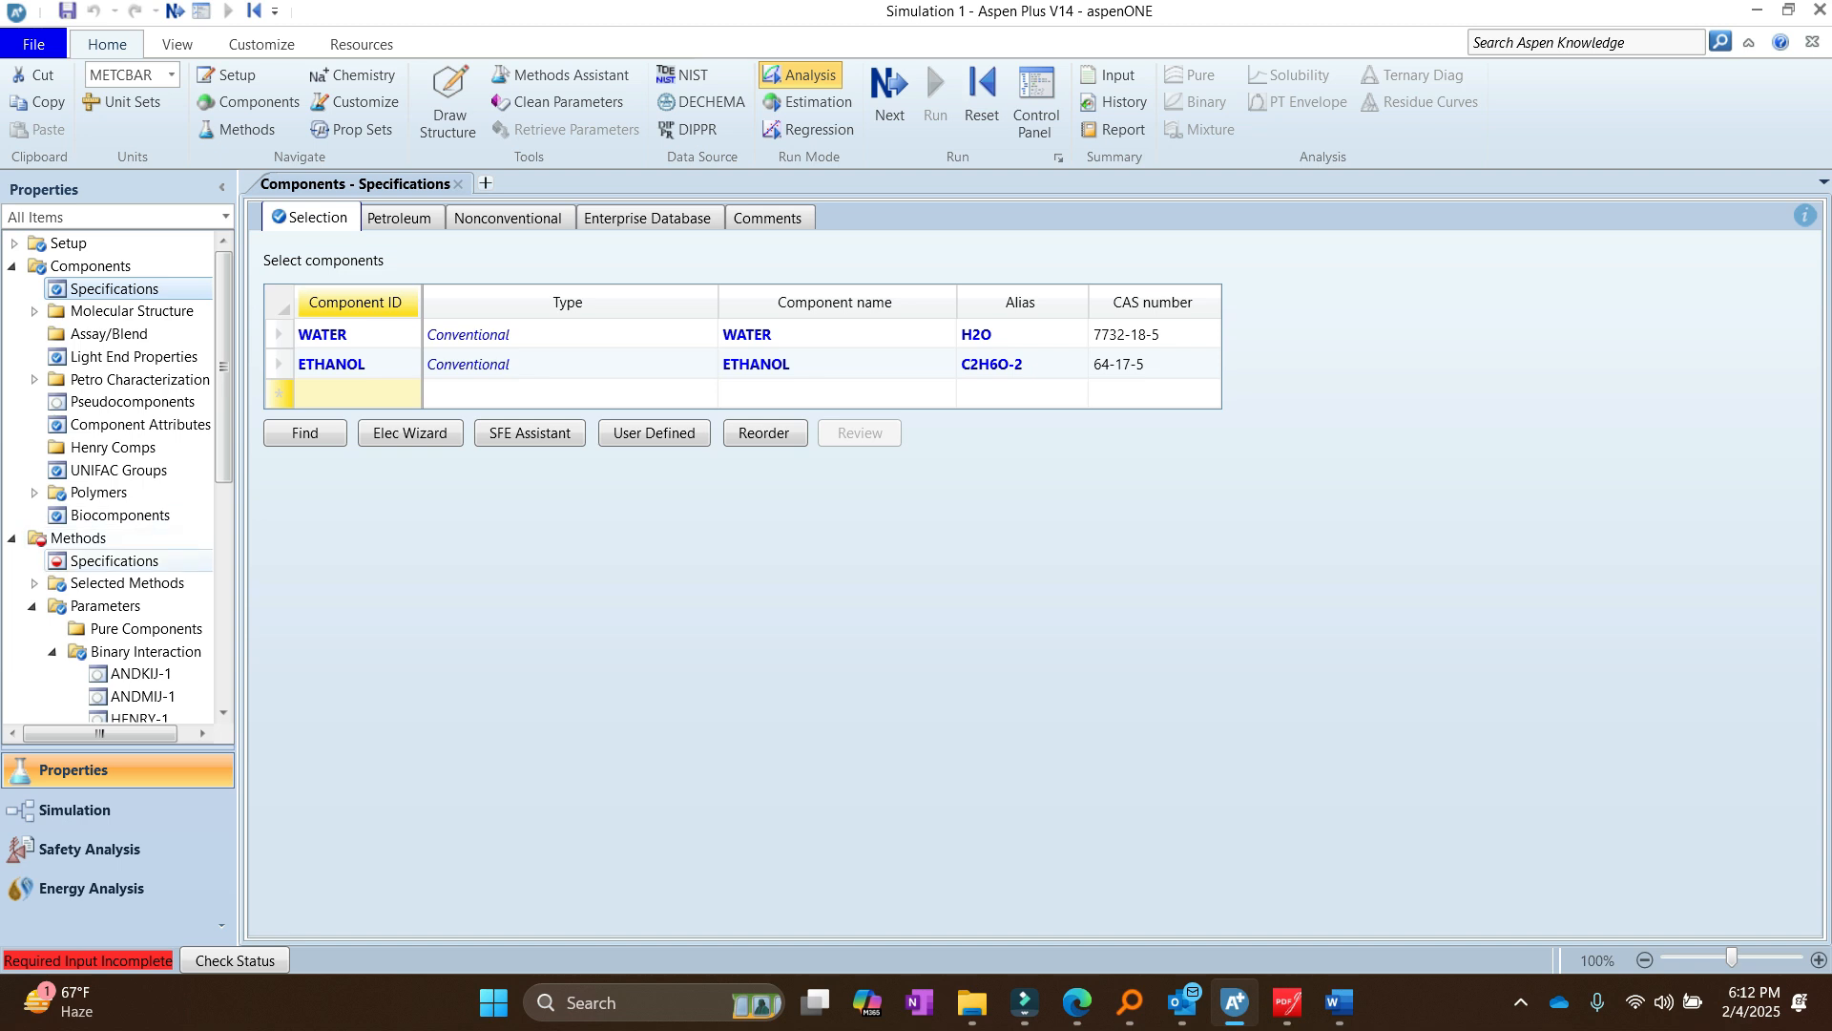
Step: Reassign NRTL as the property method to compare tool availability, clear it again, and return to the component selection form
{"action": "left_click", "coordinate": [114, 560]}
{"action": "type", "text": "NRTL"}
{"action": "key", "text": "Return"}
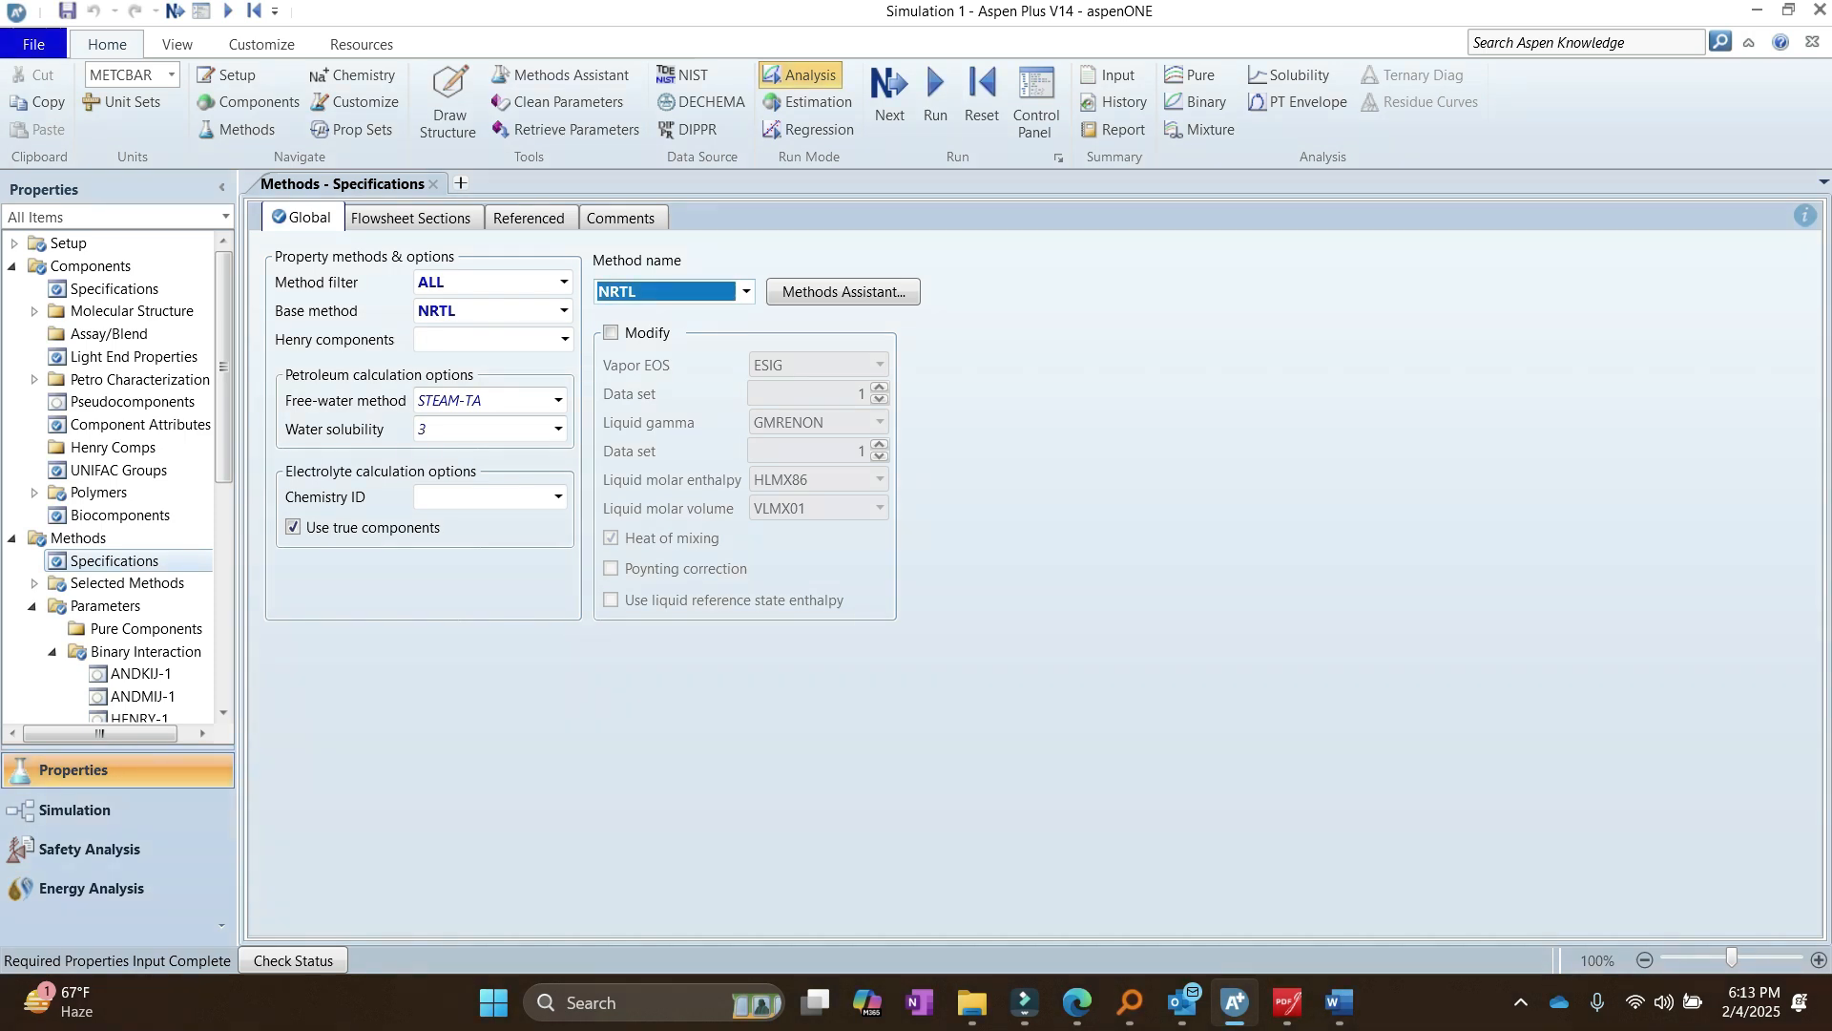
{"action": "key", "text": "Delete"}
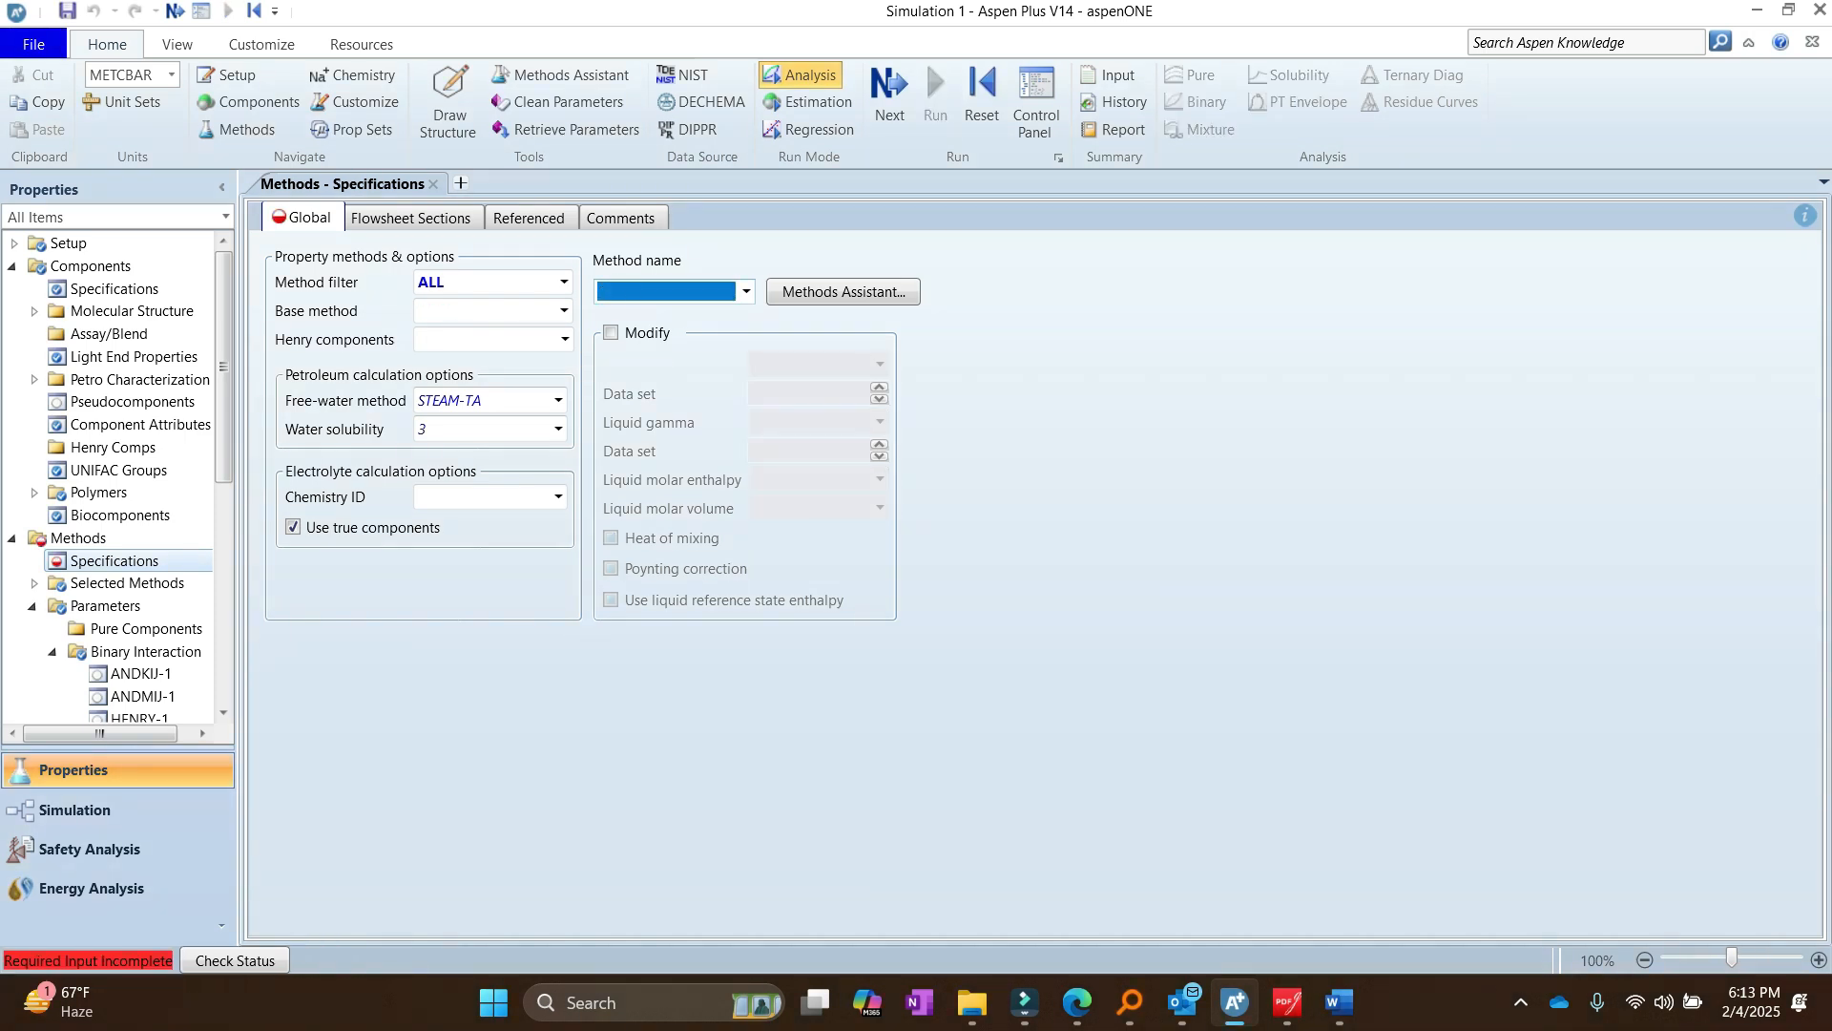
{"action": "left_click", "coordinate": [115, 289]}
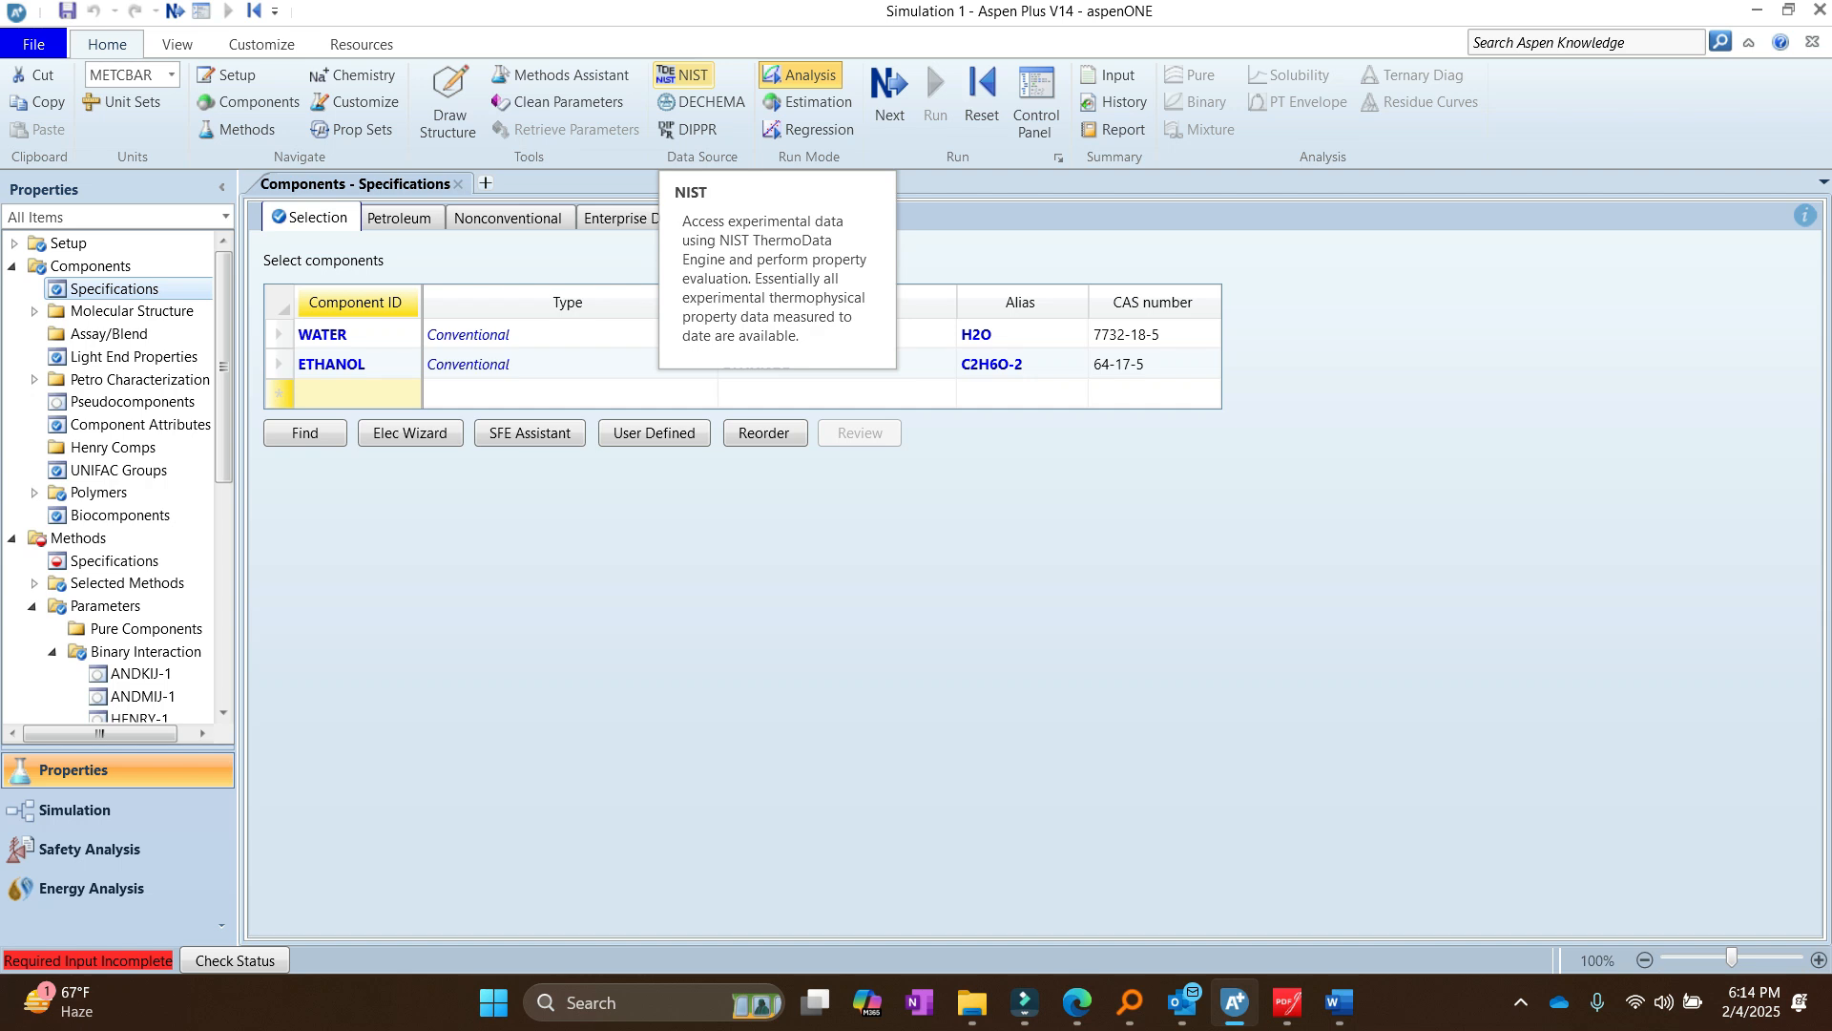
Step: Evaluate the pure component properties of WATER with the NIST ThermoData Engine and close its dialog to leave the results in view
{"action": "left_click", "coordinate": [684, 76]}
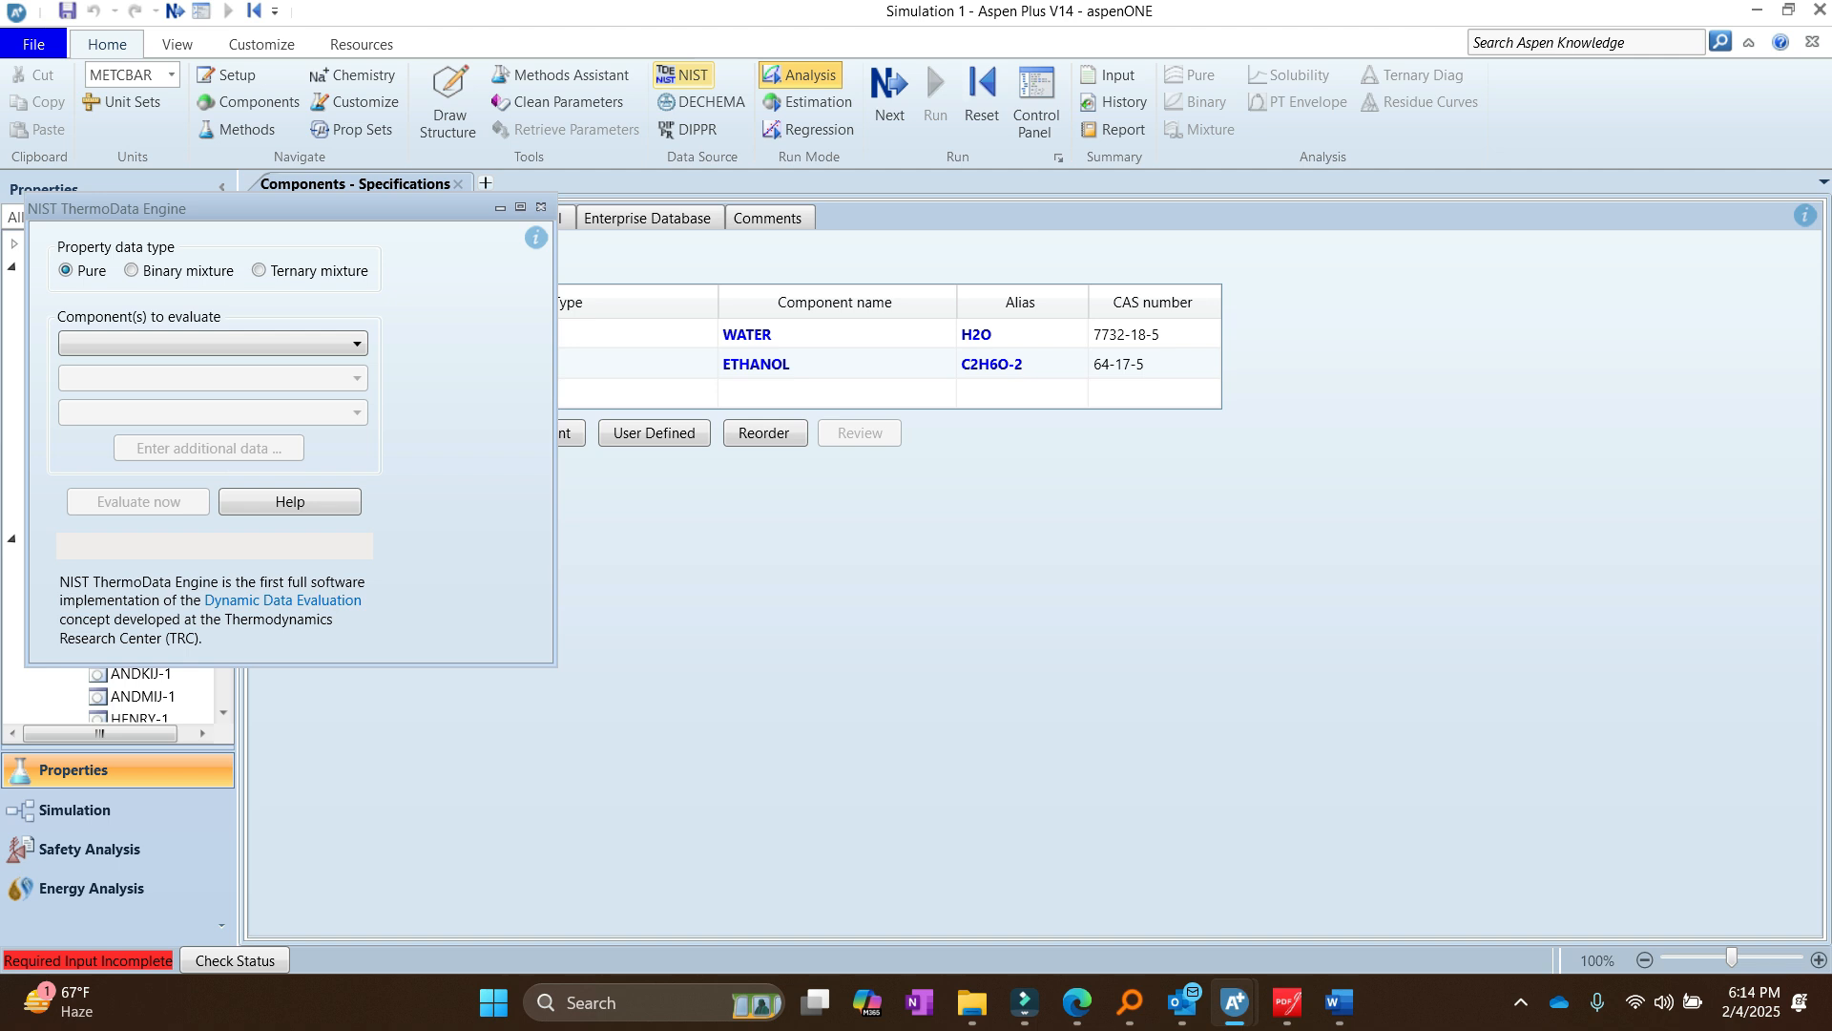
{"action": "left_click_drag", "start_coordinate": [287, 208], "coordinate": [891, 261]}
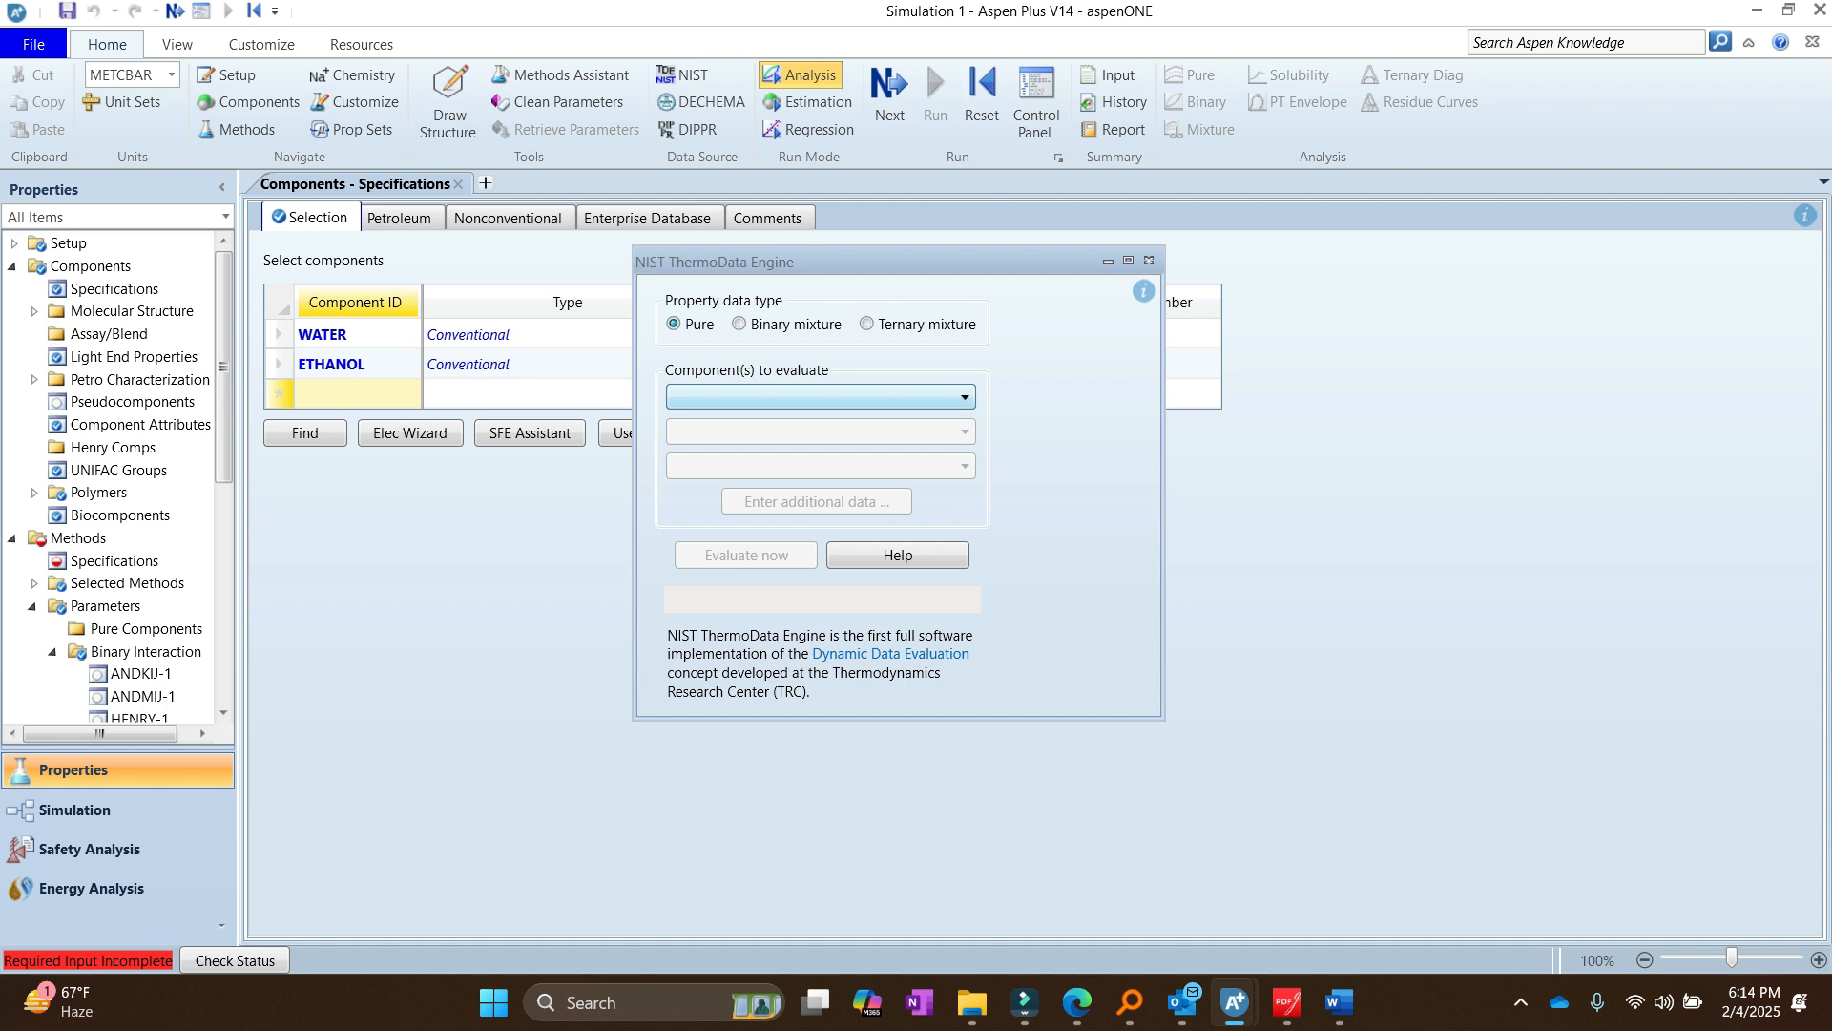
{"action": "left_click", "coordinate": [963, 397]}
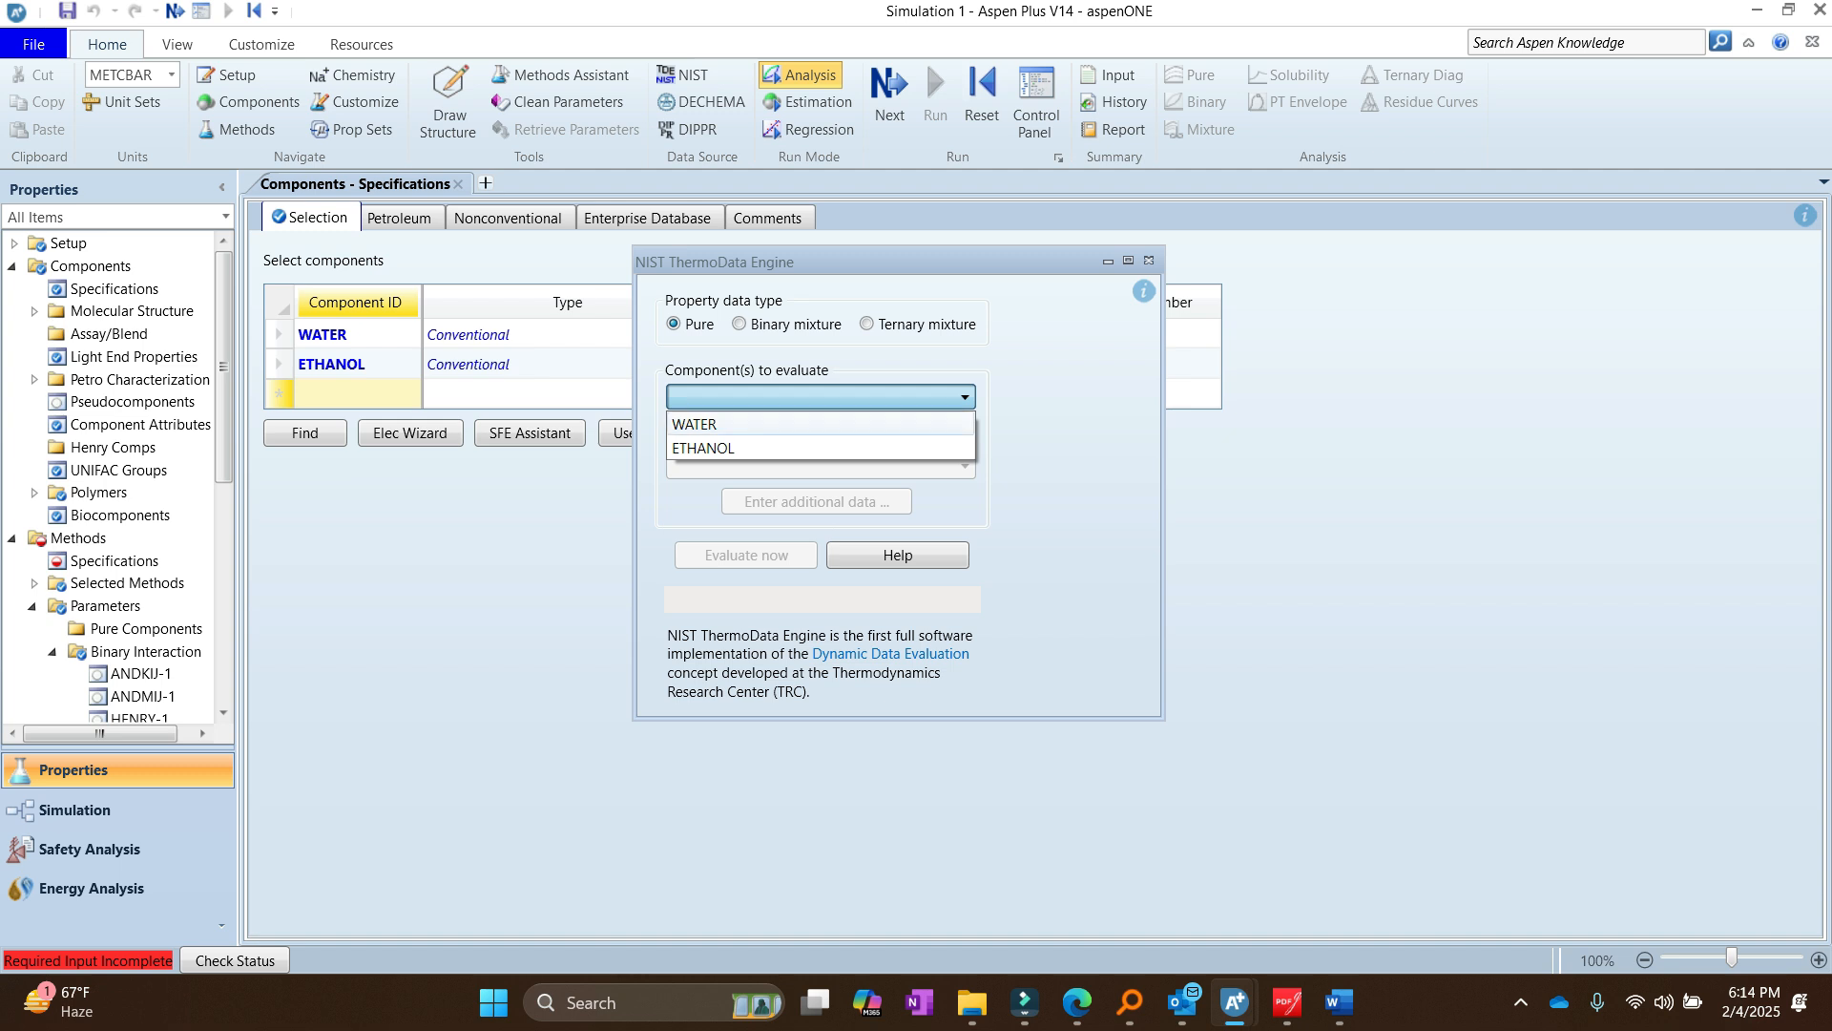
{"action": "left_click", "coordinate": [821, 424]}
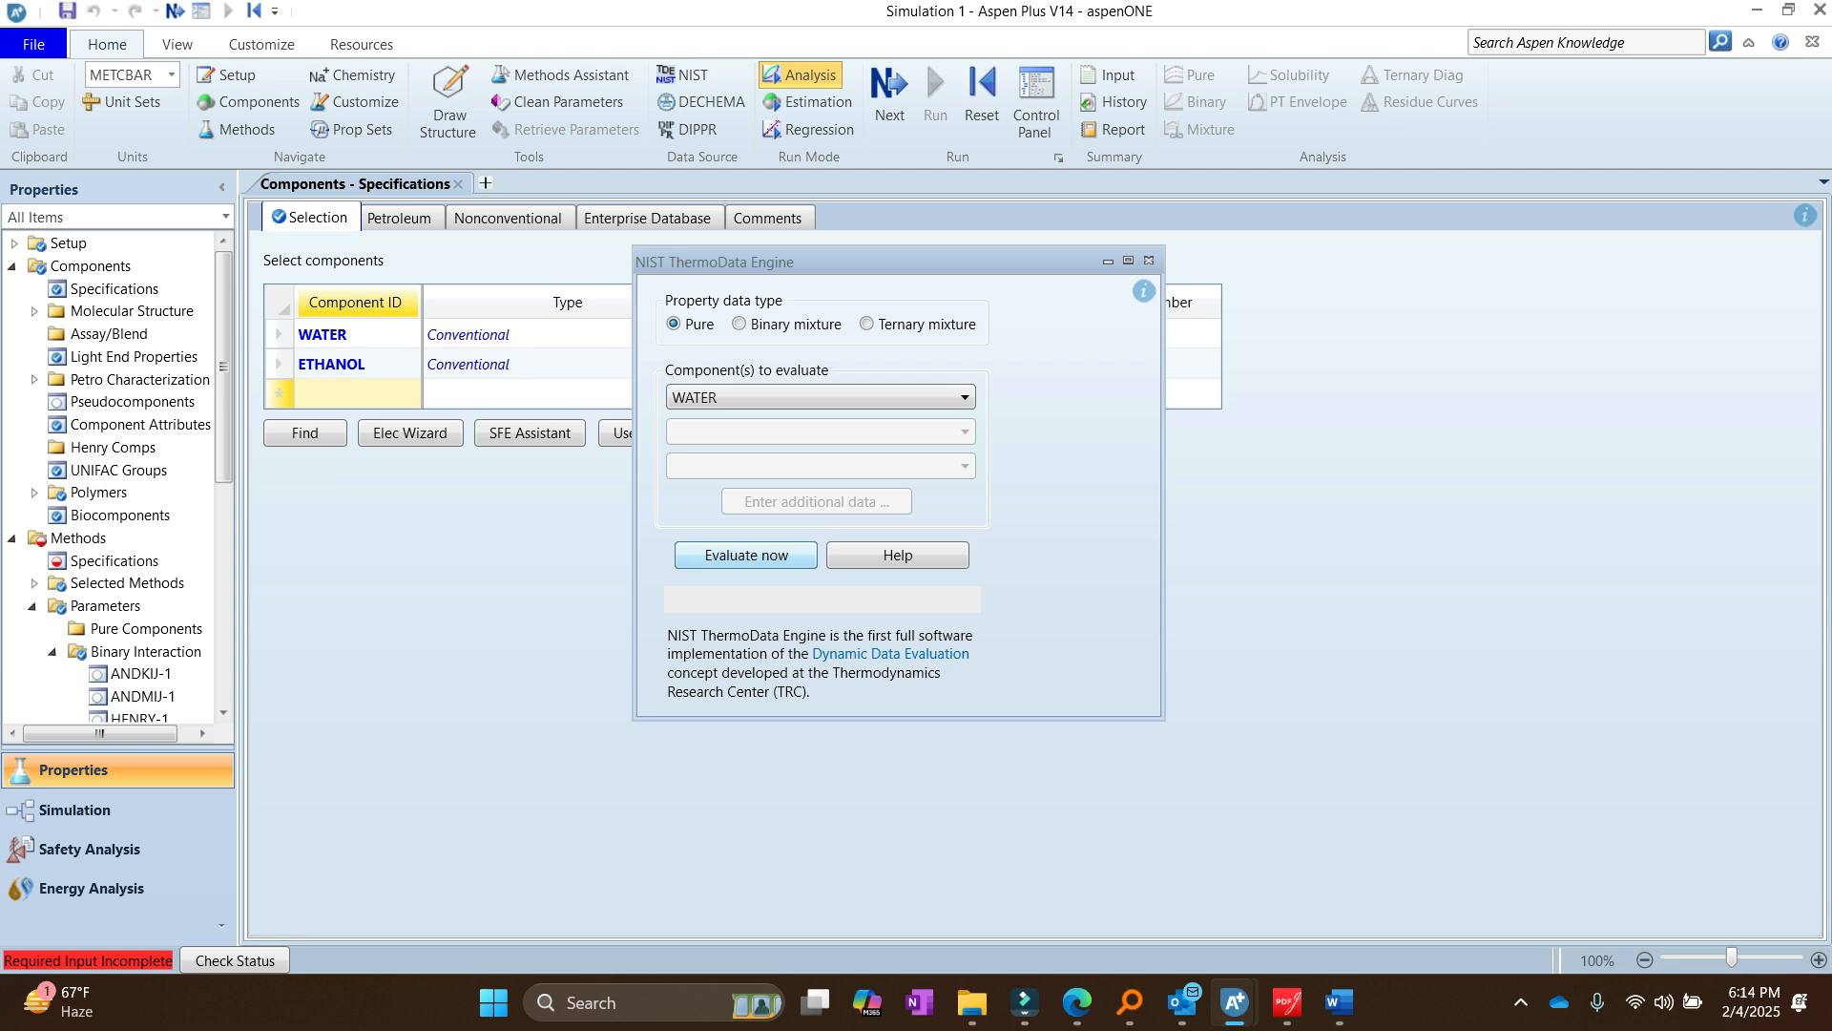
{"action": "left_click", "coordinate": [746, 555]}
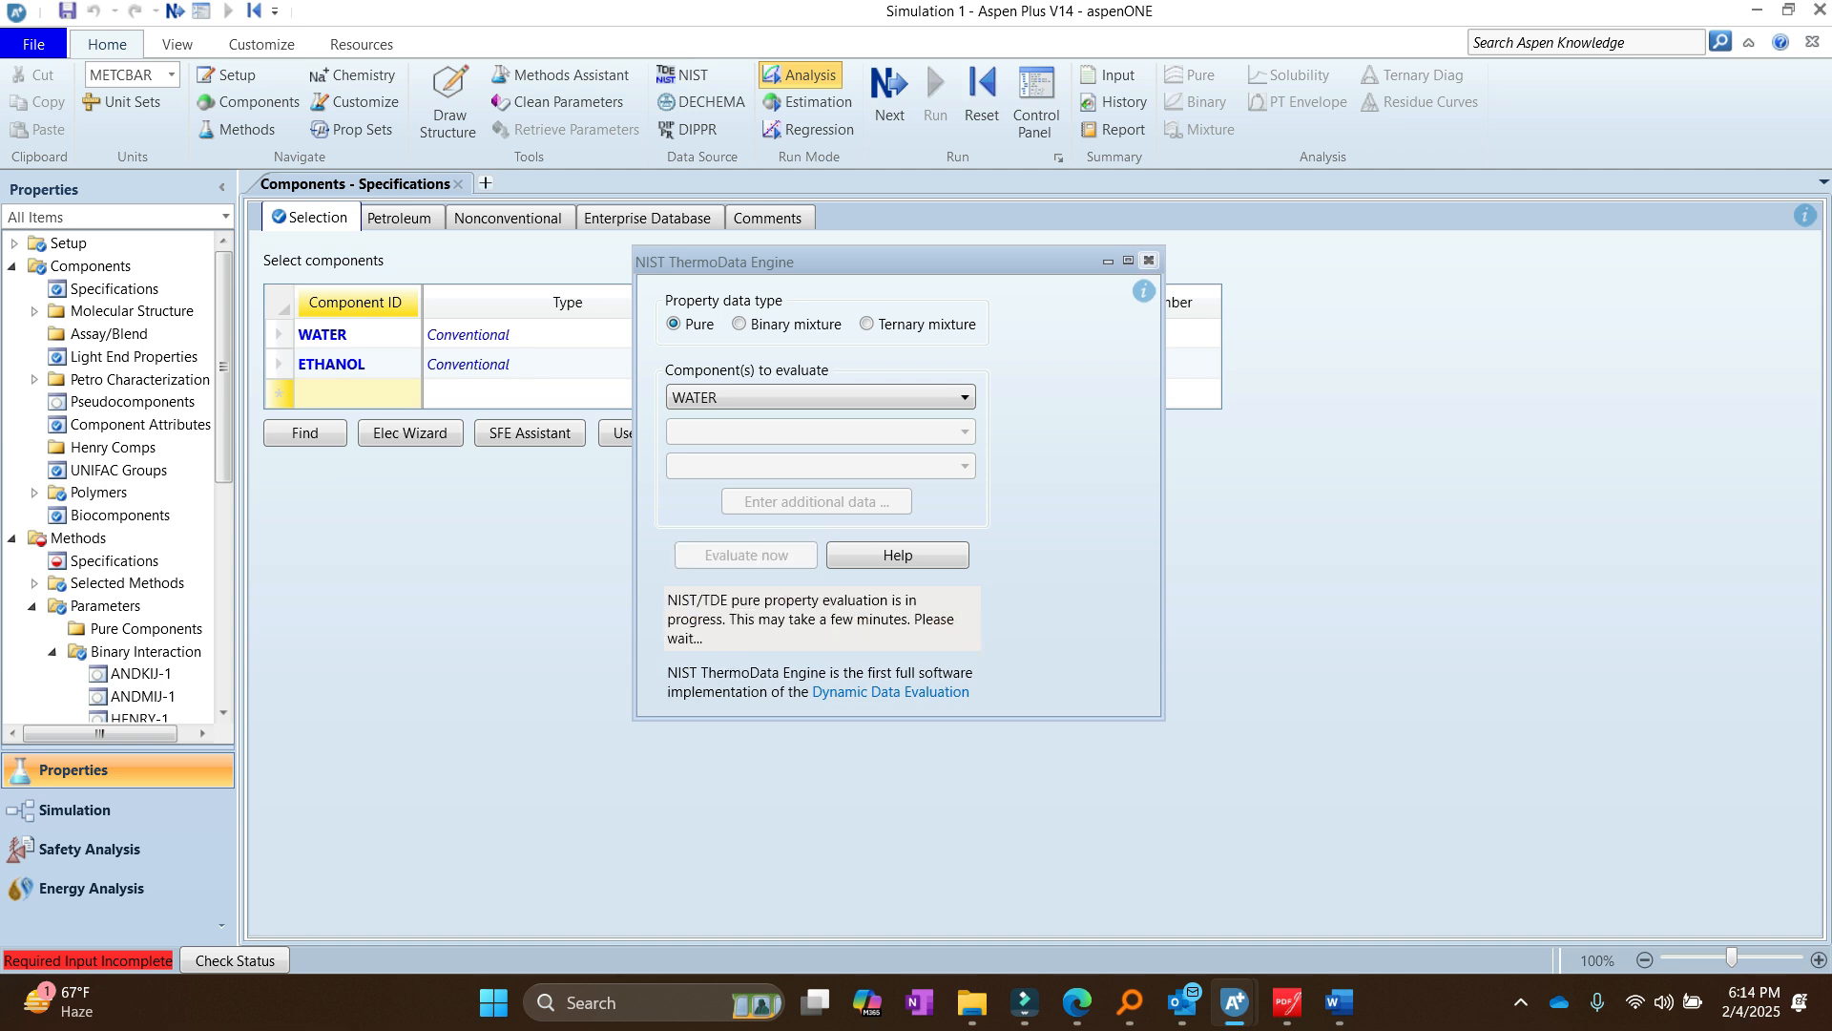
{"action": "left_click_drag", "start_coordinate": [980, 269], "coordinate": [1133, 273]}
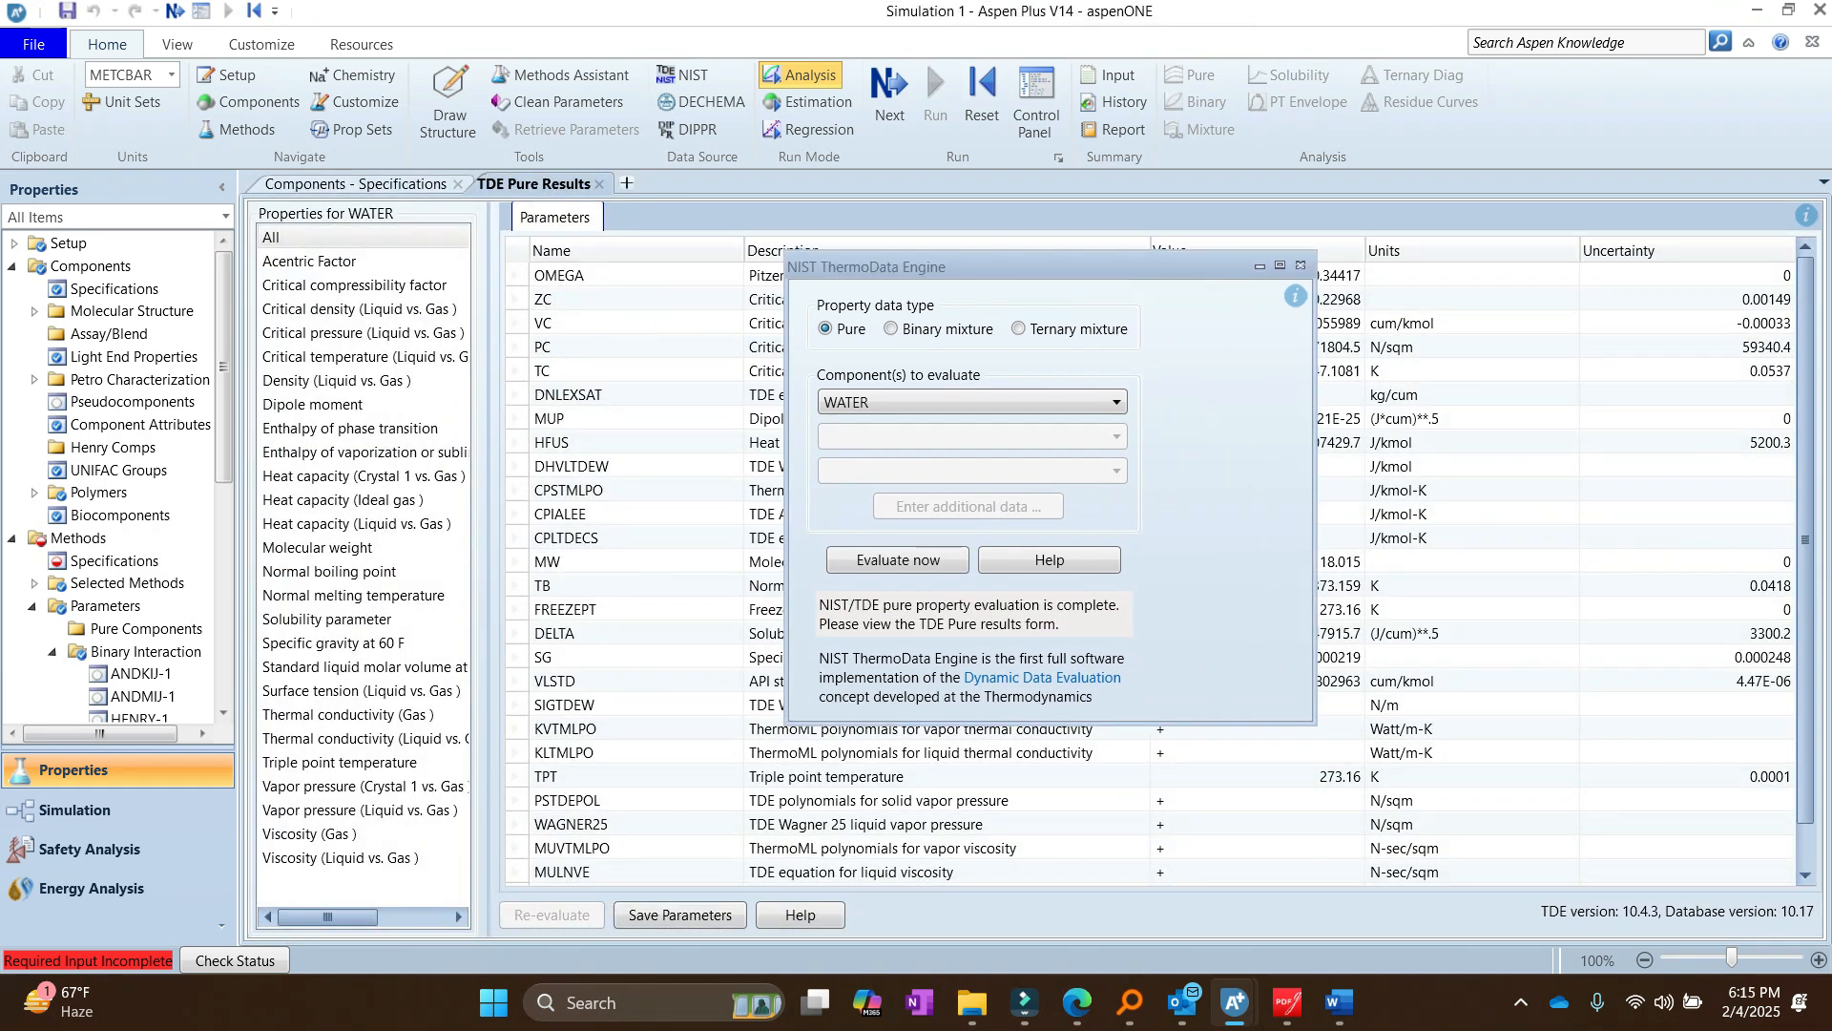
{"action": "left_click", "coordinate": [1299, 265]}
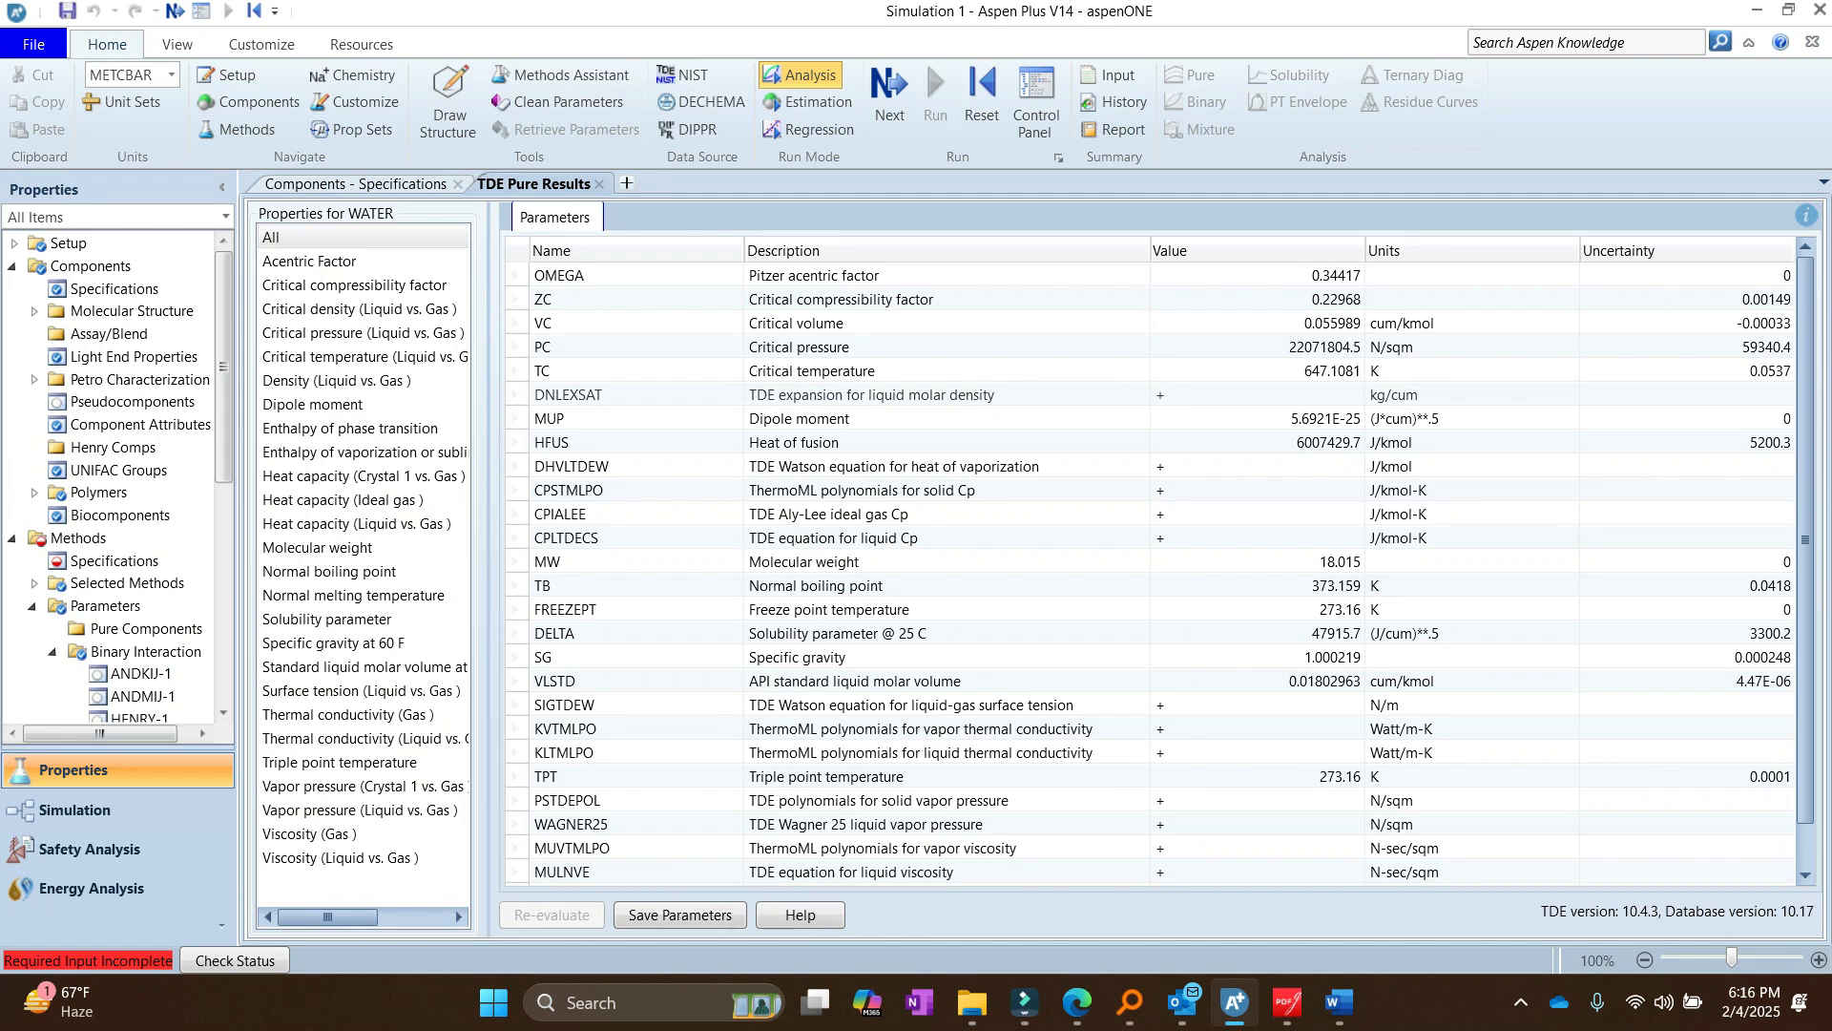
Step: Examine the water parameter table, including the DNLEXSAT coefficients, critical pressure, critical temperature, molecular weight and freeze point
{"action": "left_click", "coordinate": [1160, 395]}
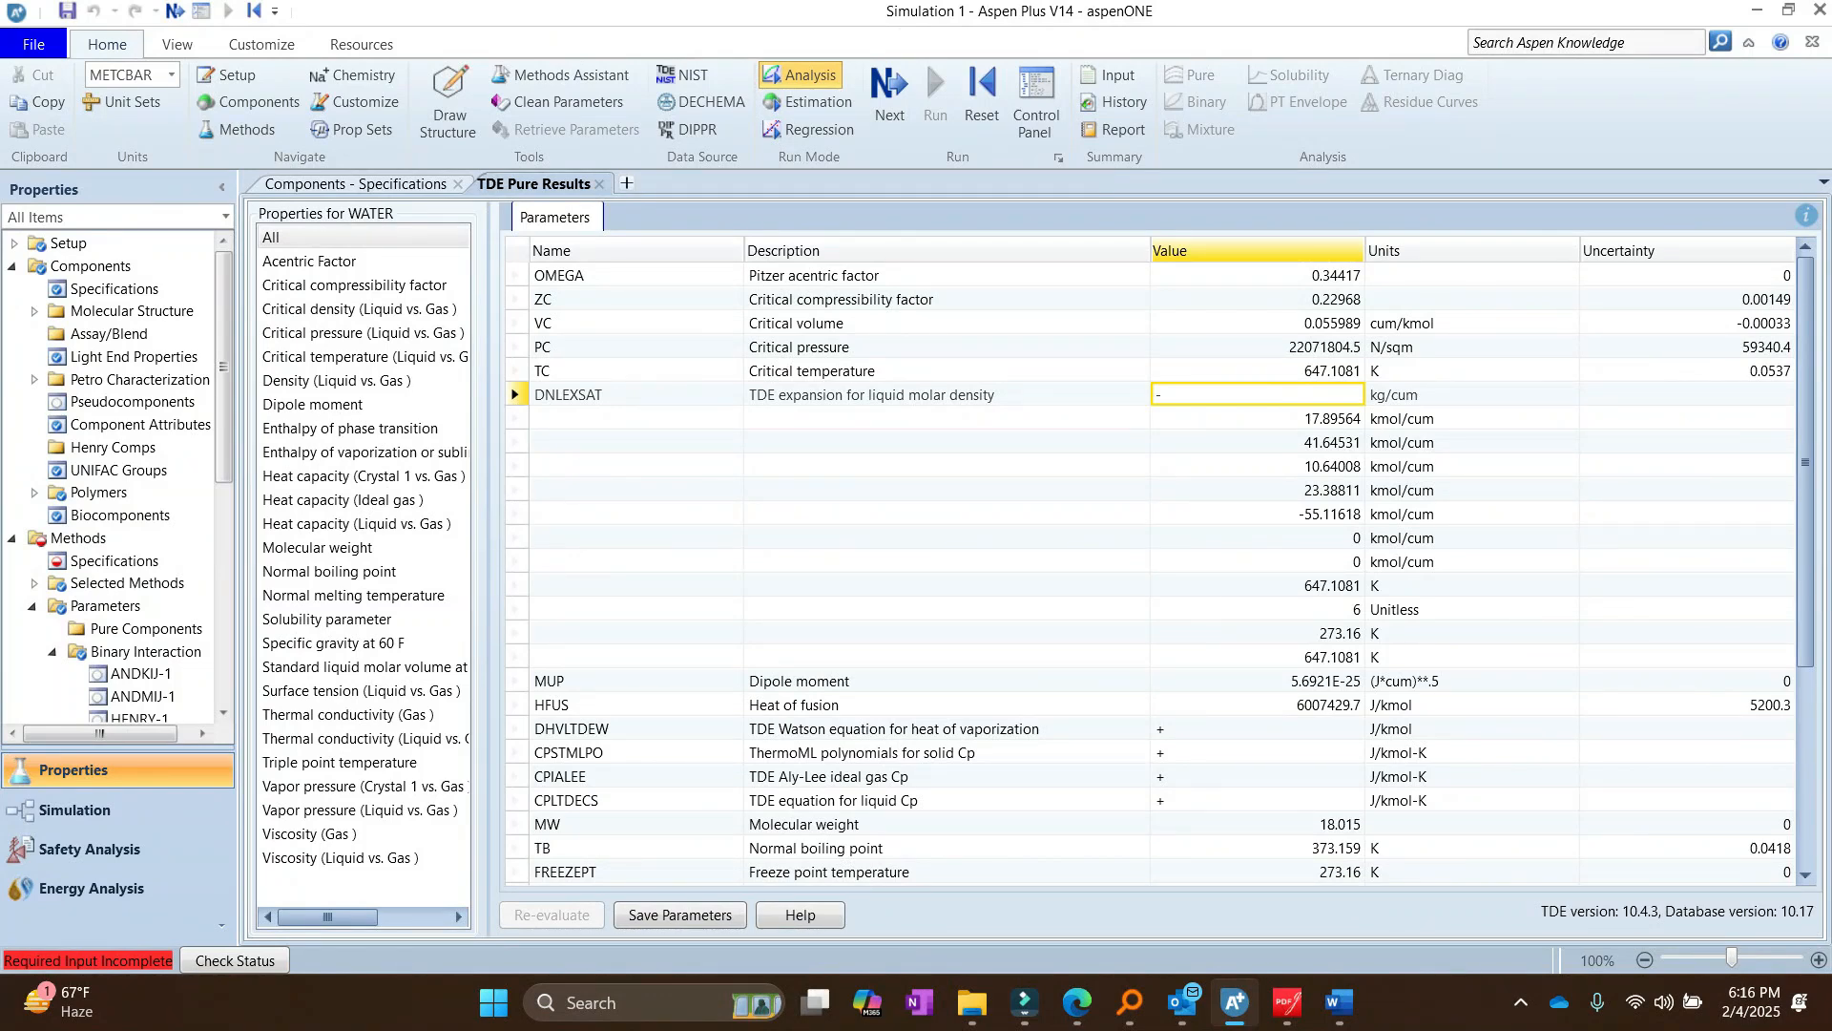
{"action": "left_click", "coordinate": [1159, 395]}
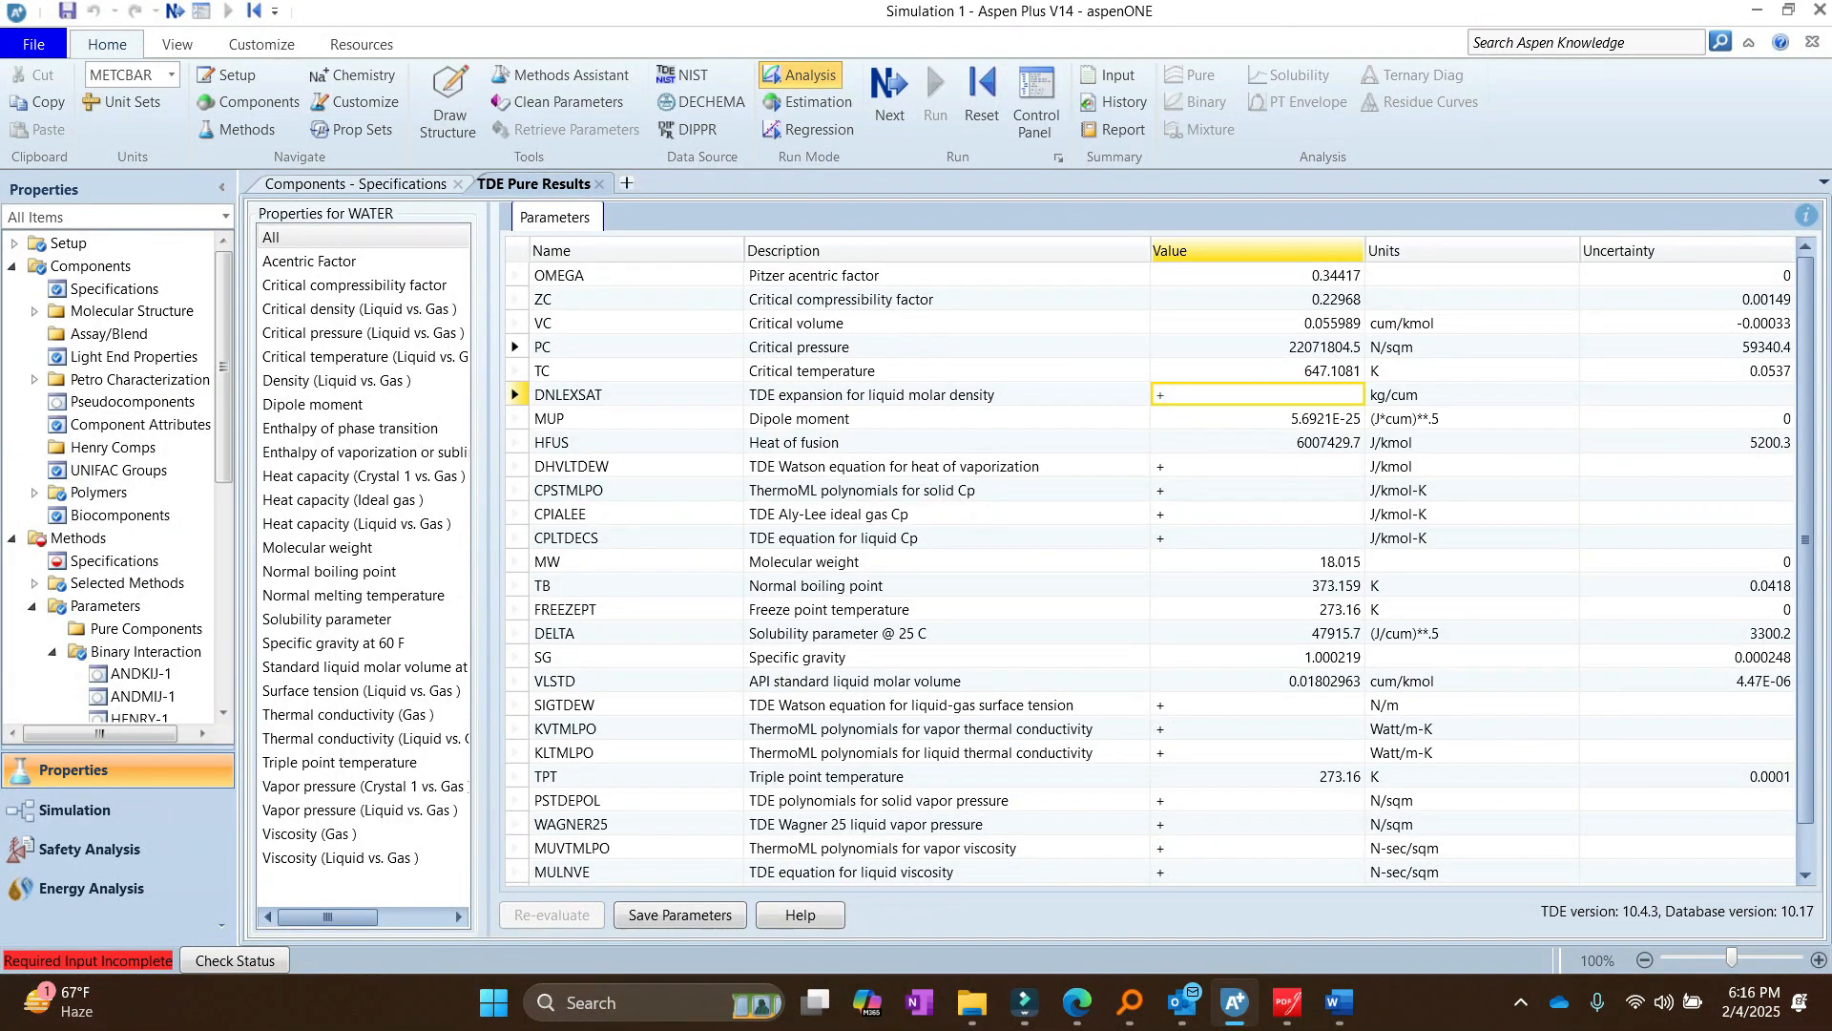
{"action": "left_click", "coordinate": [511, 338]}
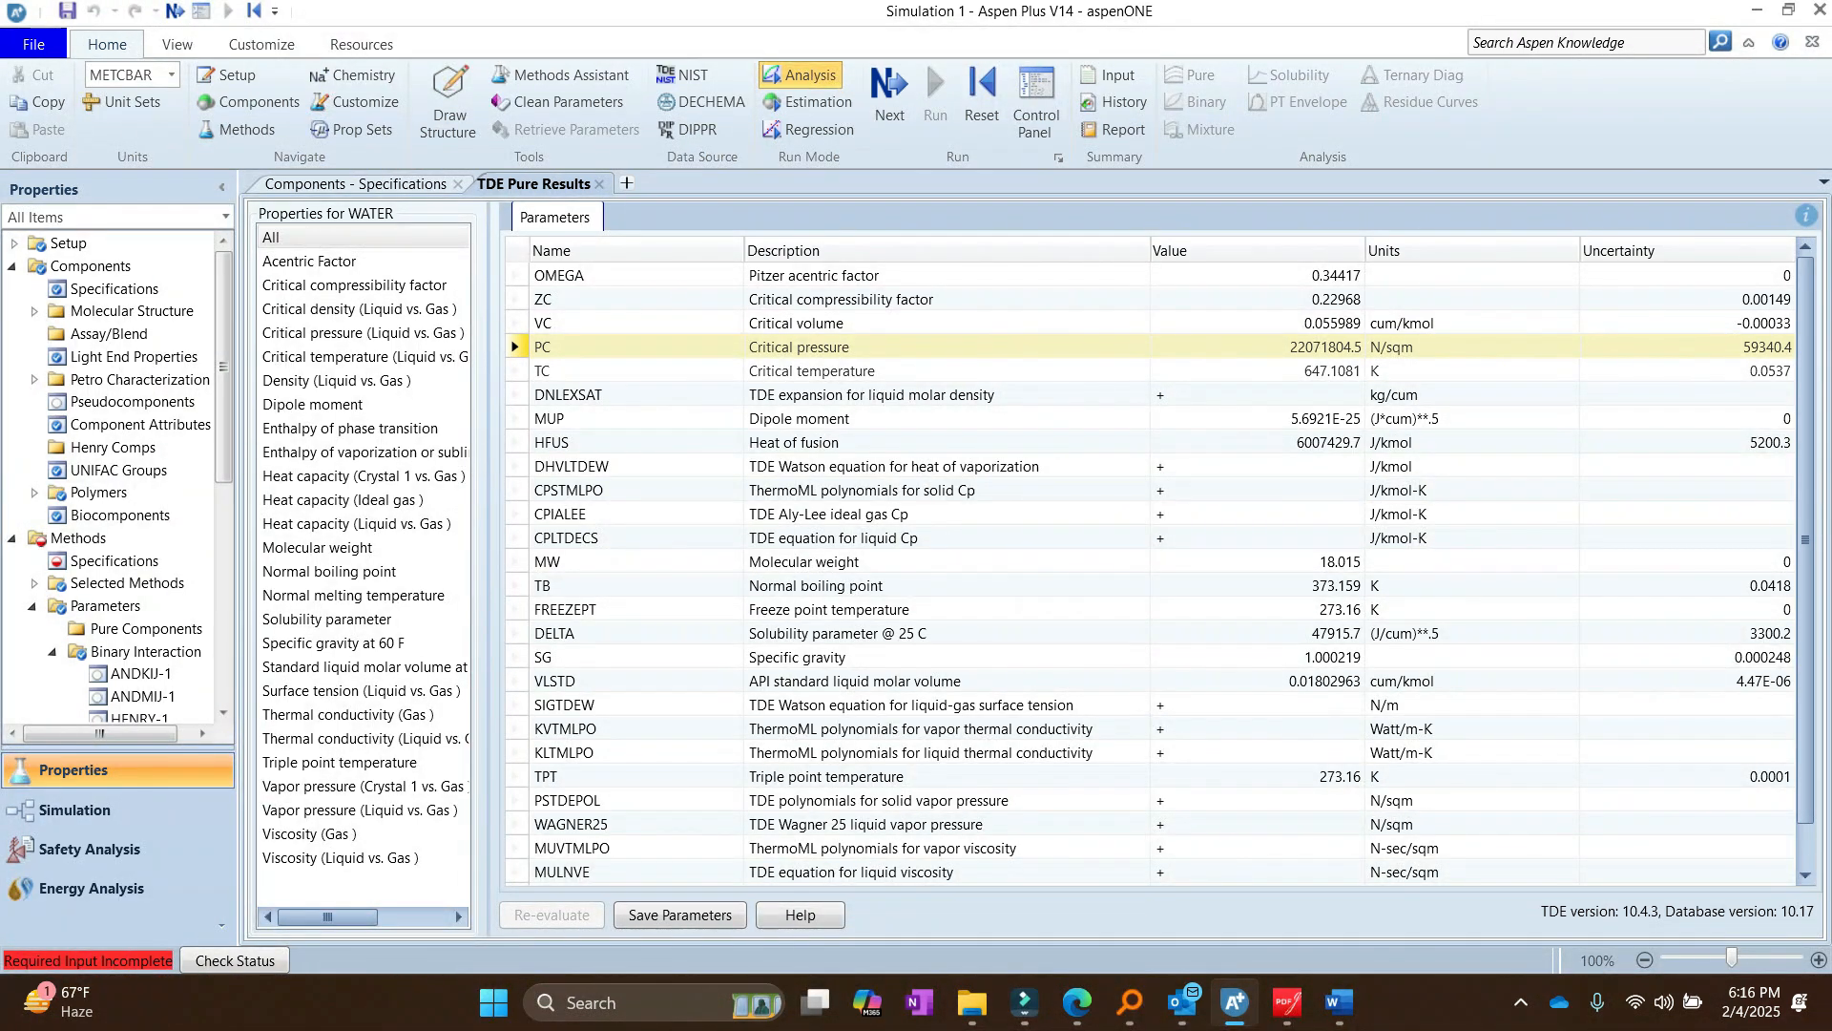
{"action": "left_click", "coordinate": [512, 365]}
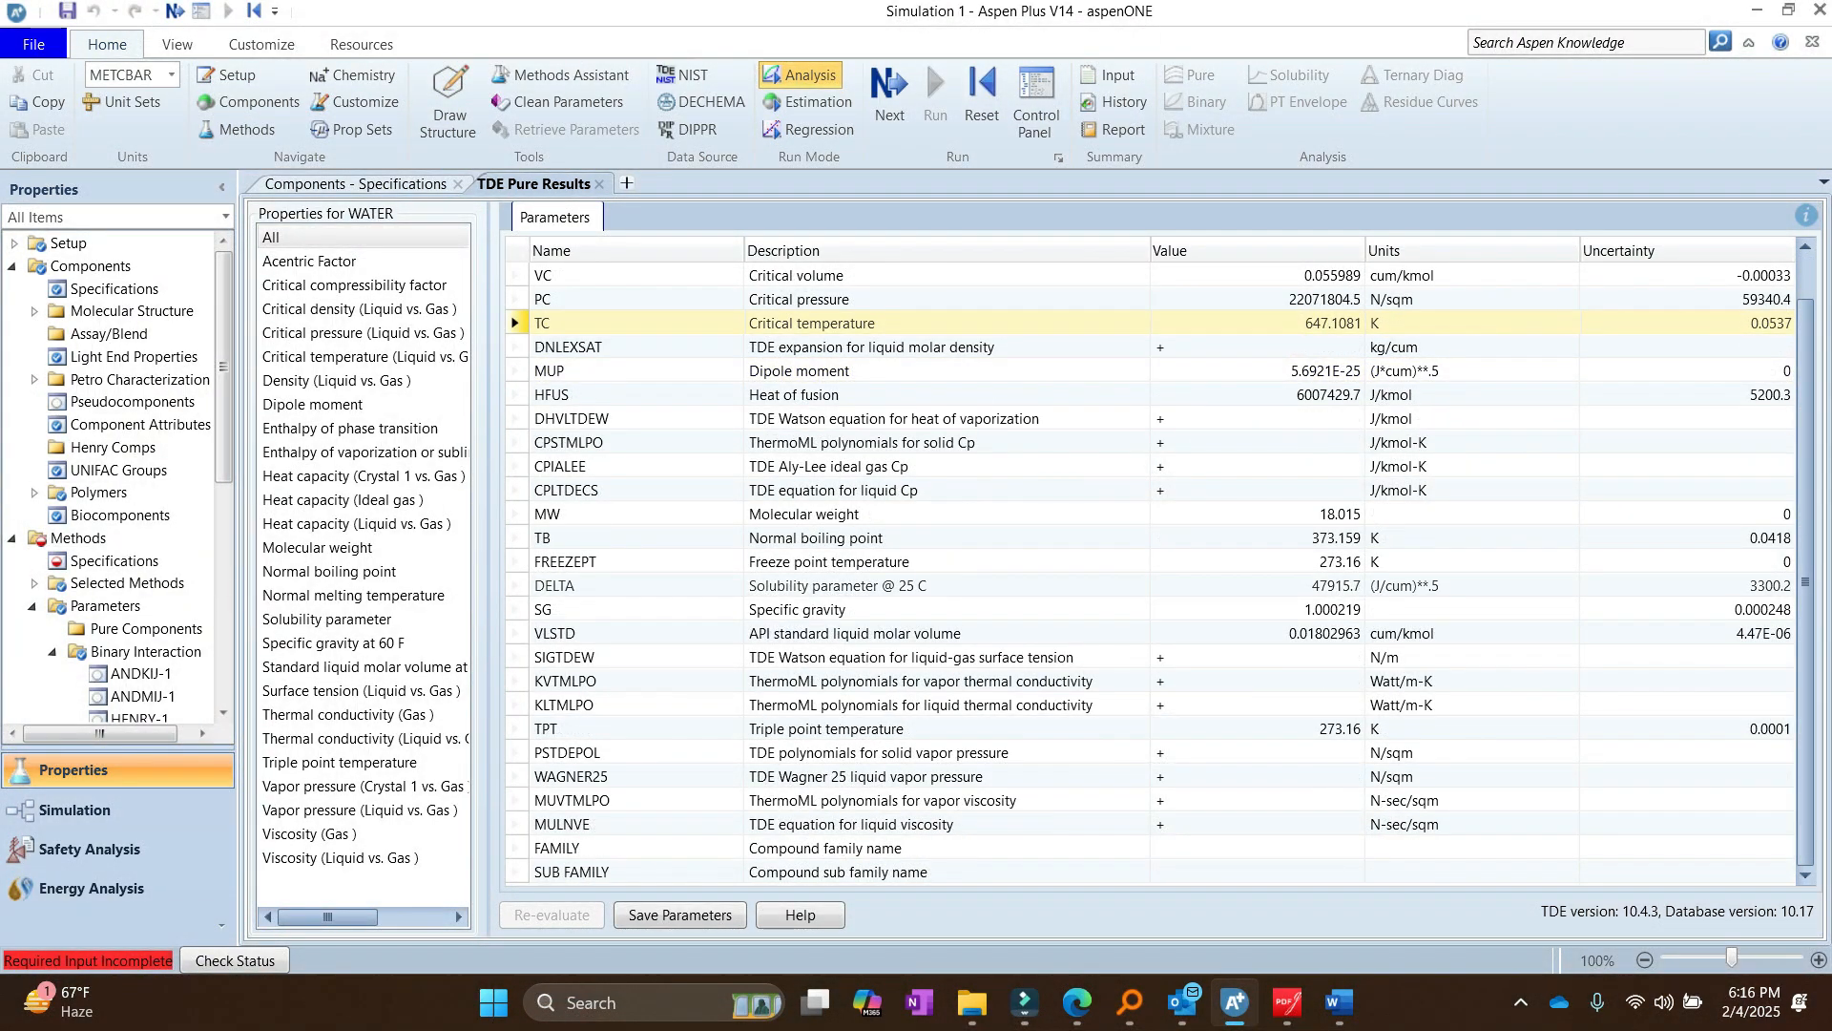
{"action": "left_click", "coordinate": [511, 506]}
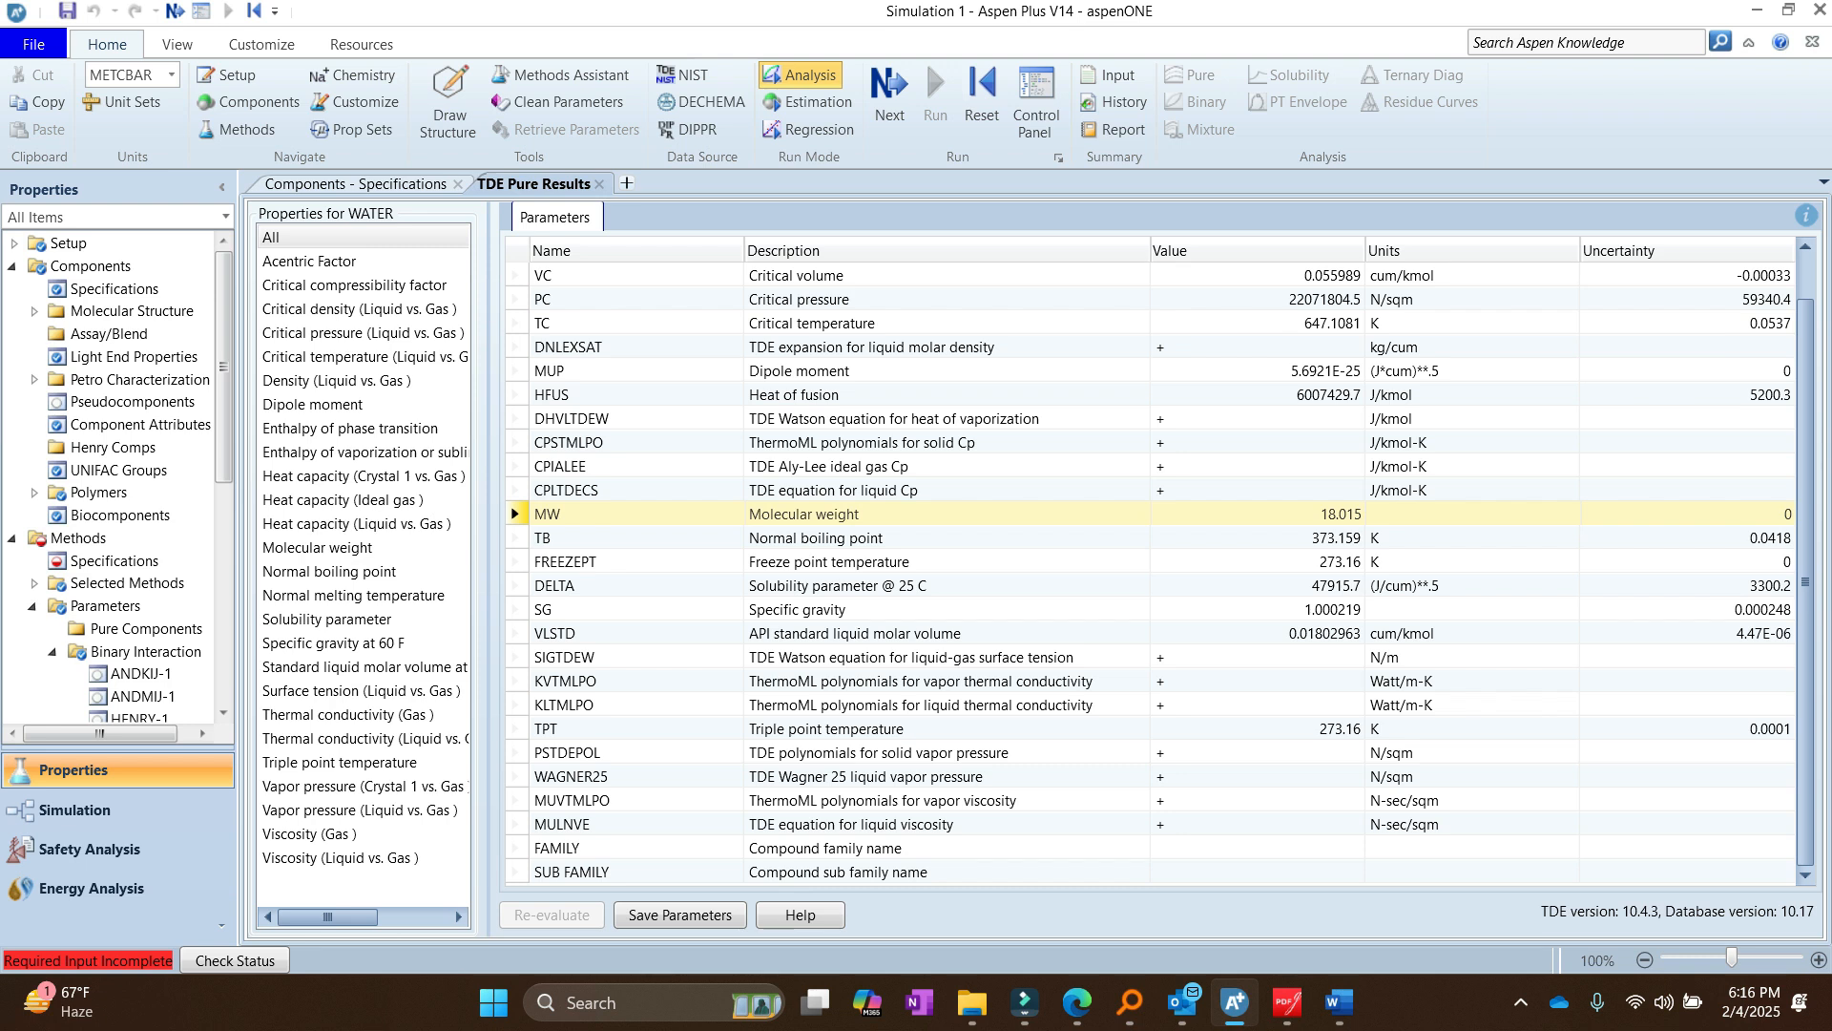
{"action": "left_click", "coordinate": [828, 562]}
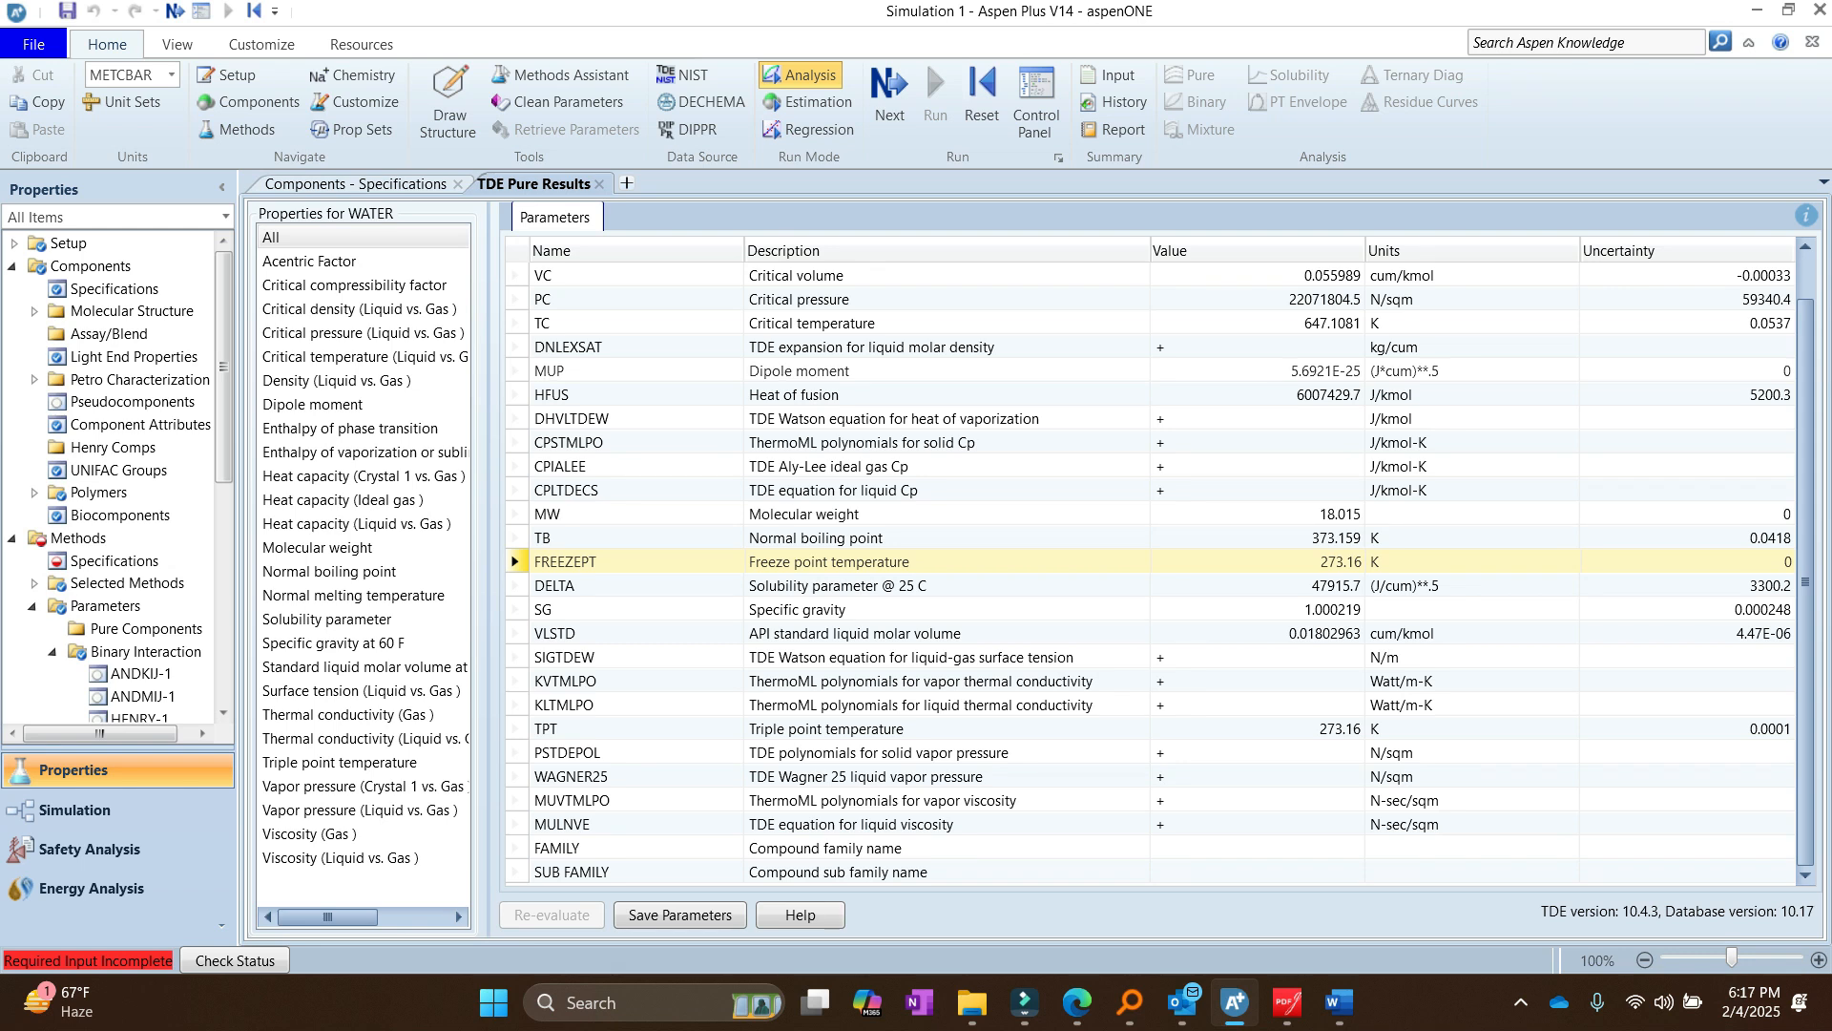
{"action": "left_click", "coordinate": [1161, 347]}
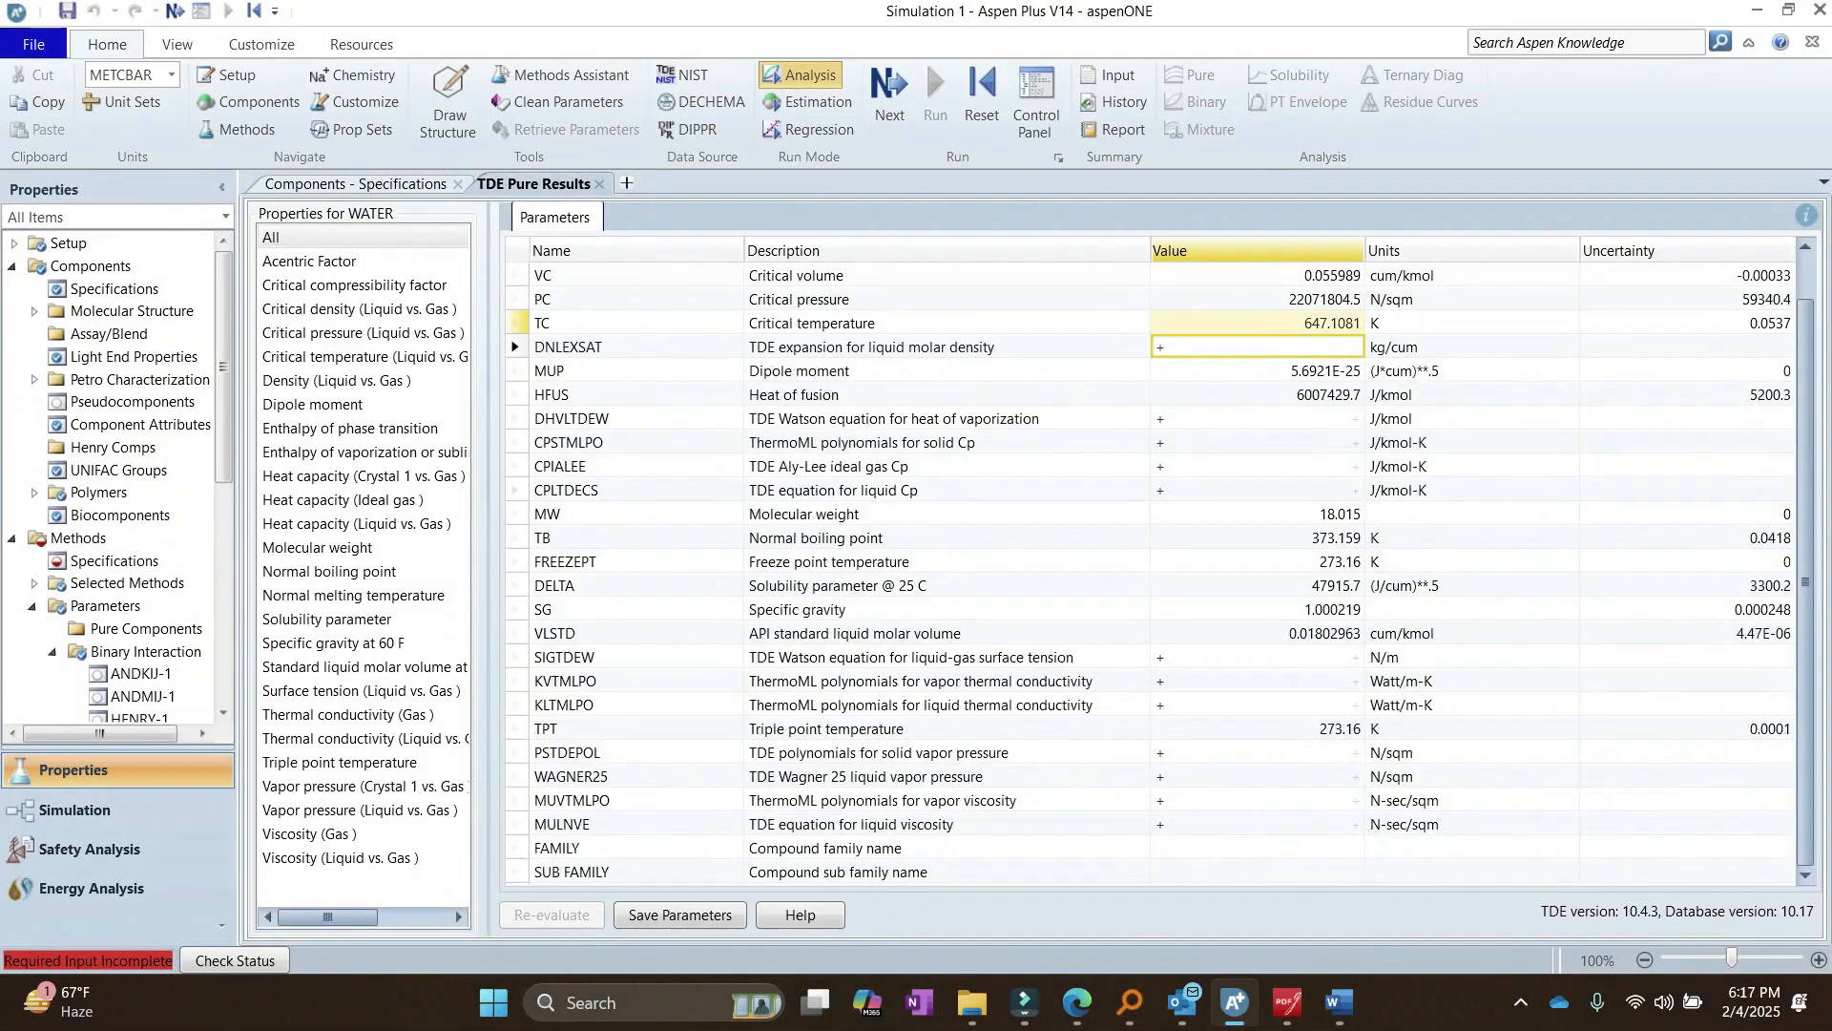
Step: Widen the list of water properties and display the ideal gas heat capacity parameters
{"action": "left_click_drag", "start_coordinate": [489, 573], "coordinate": [608, 572]}
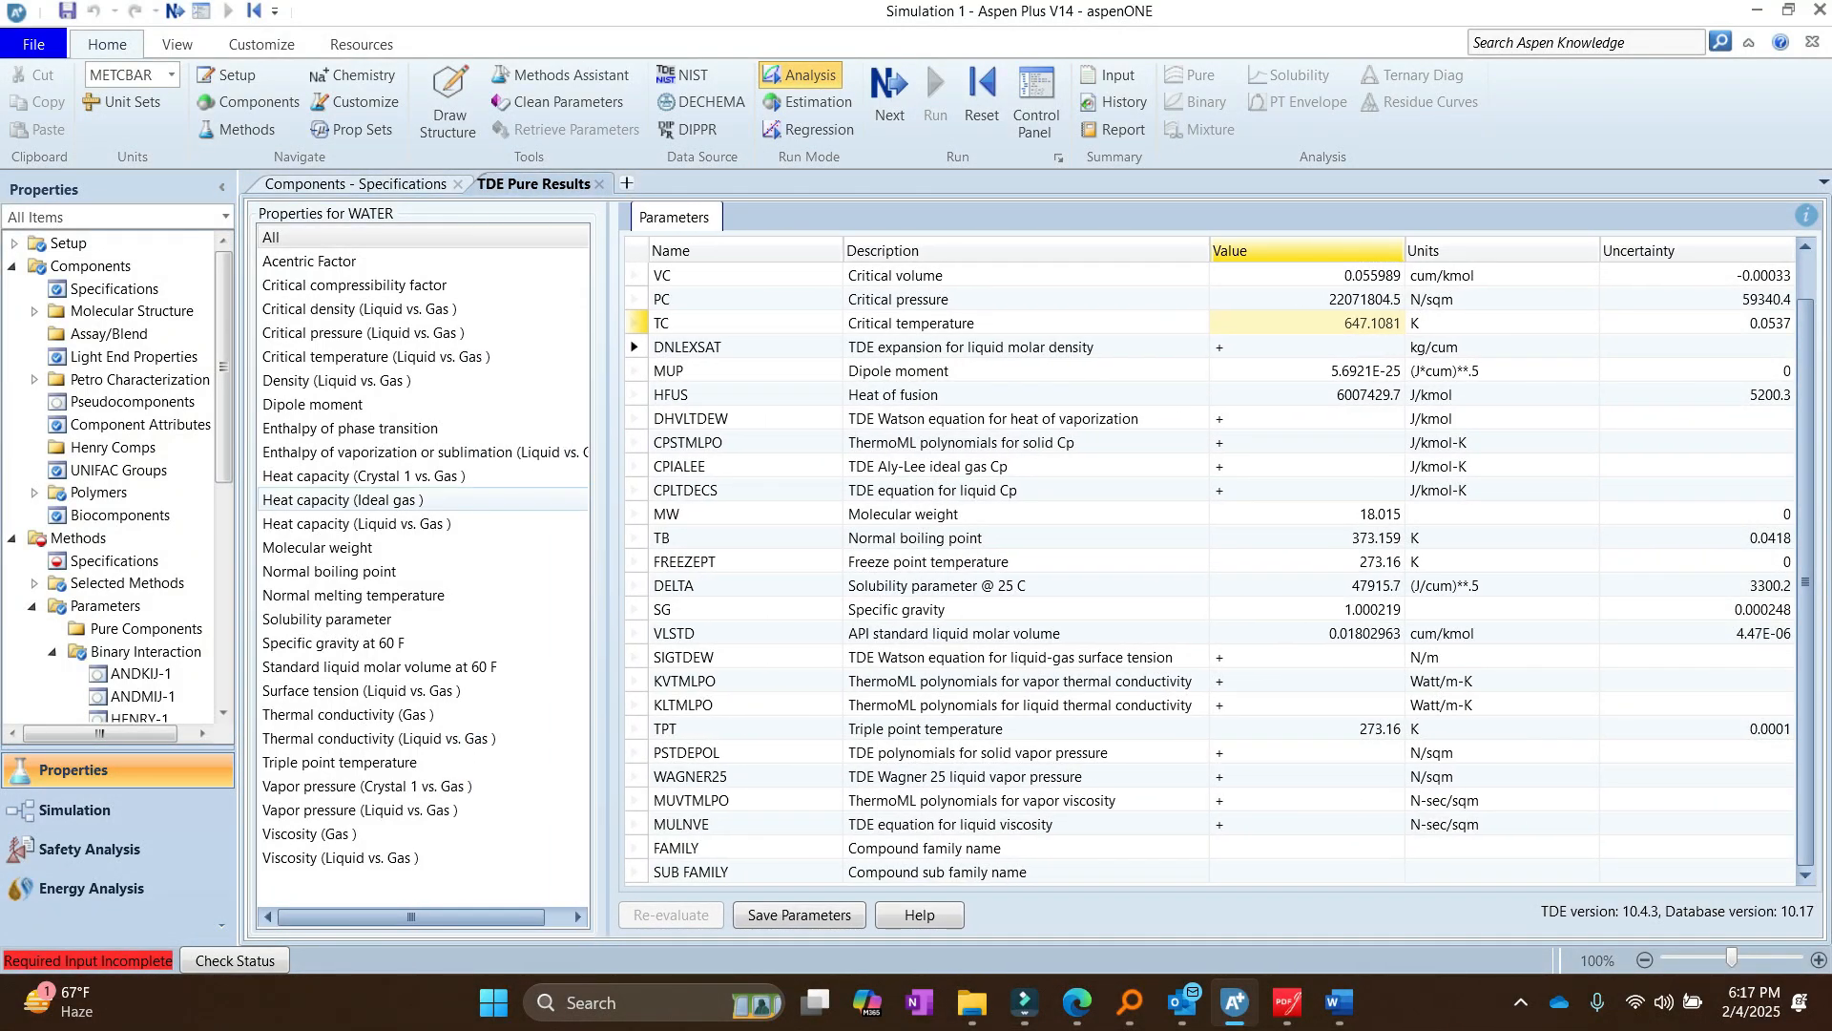
{"action": "left_click", "coordinate": [344, 500]}
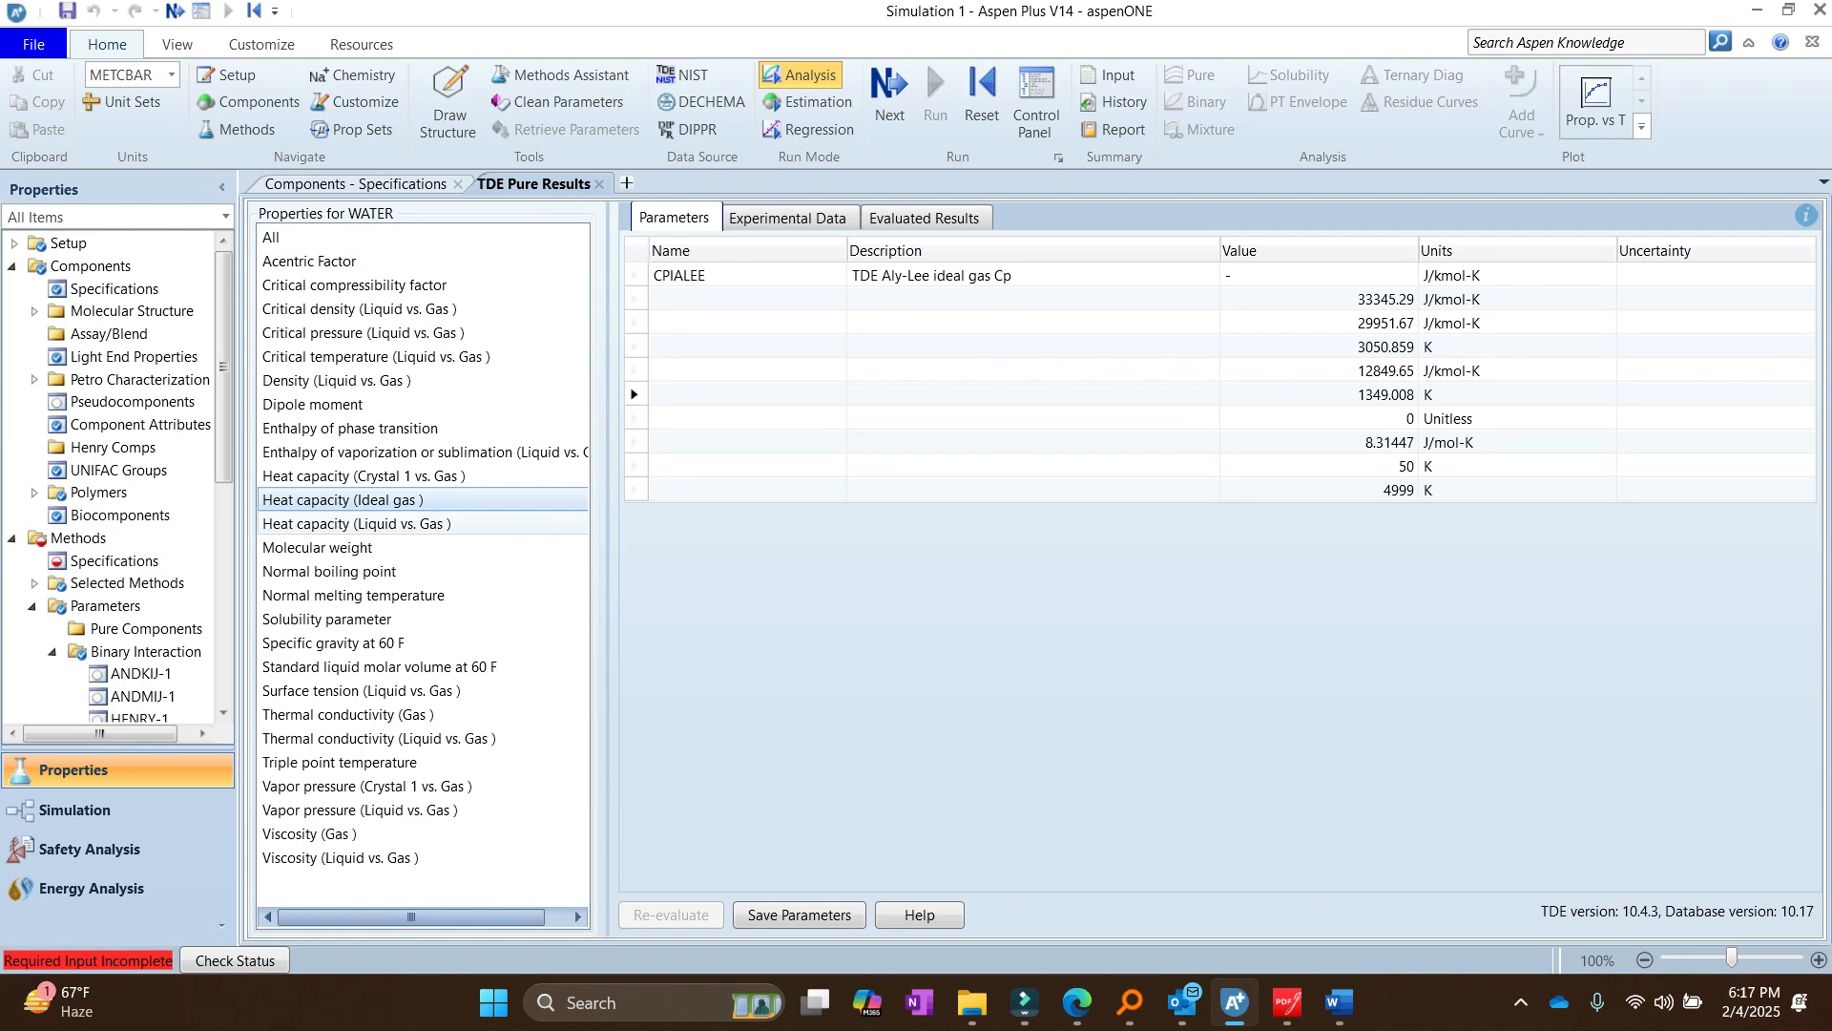
Step: Compare the liquid and crystal heat capacity parameters of WATER, finishing on the Liquid vs. Gas heat capacity
{"action": "left_click", "coordinate": [357, 524]}
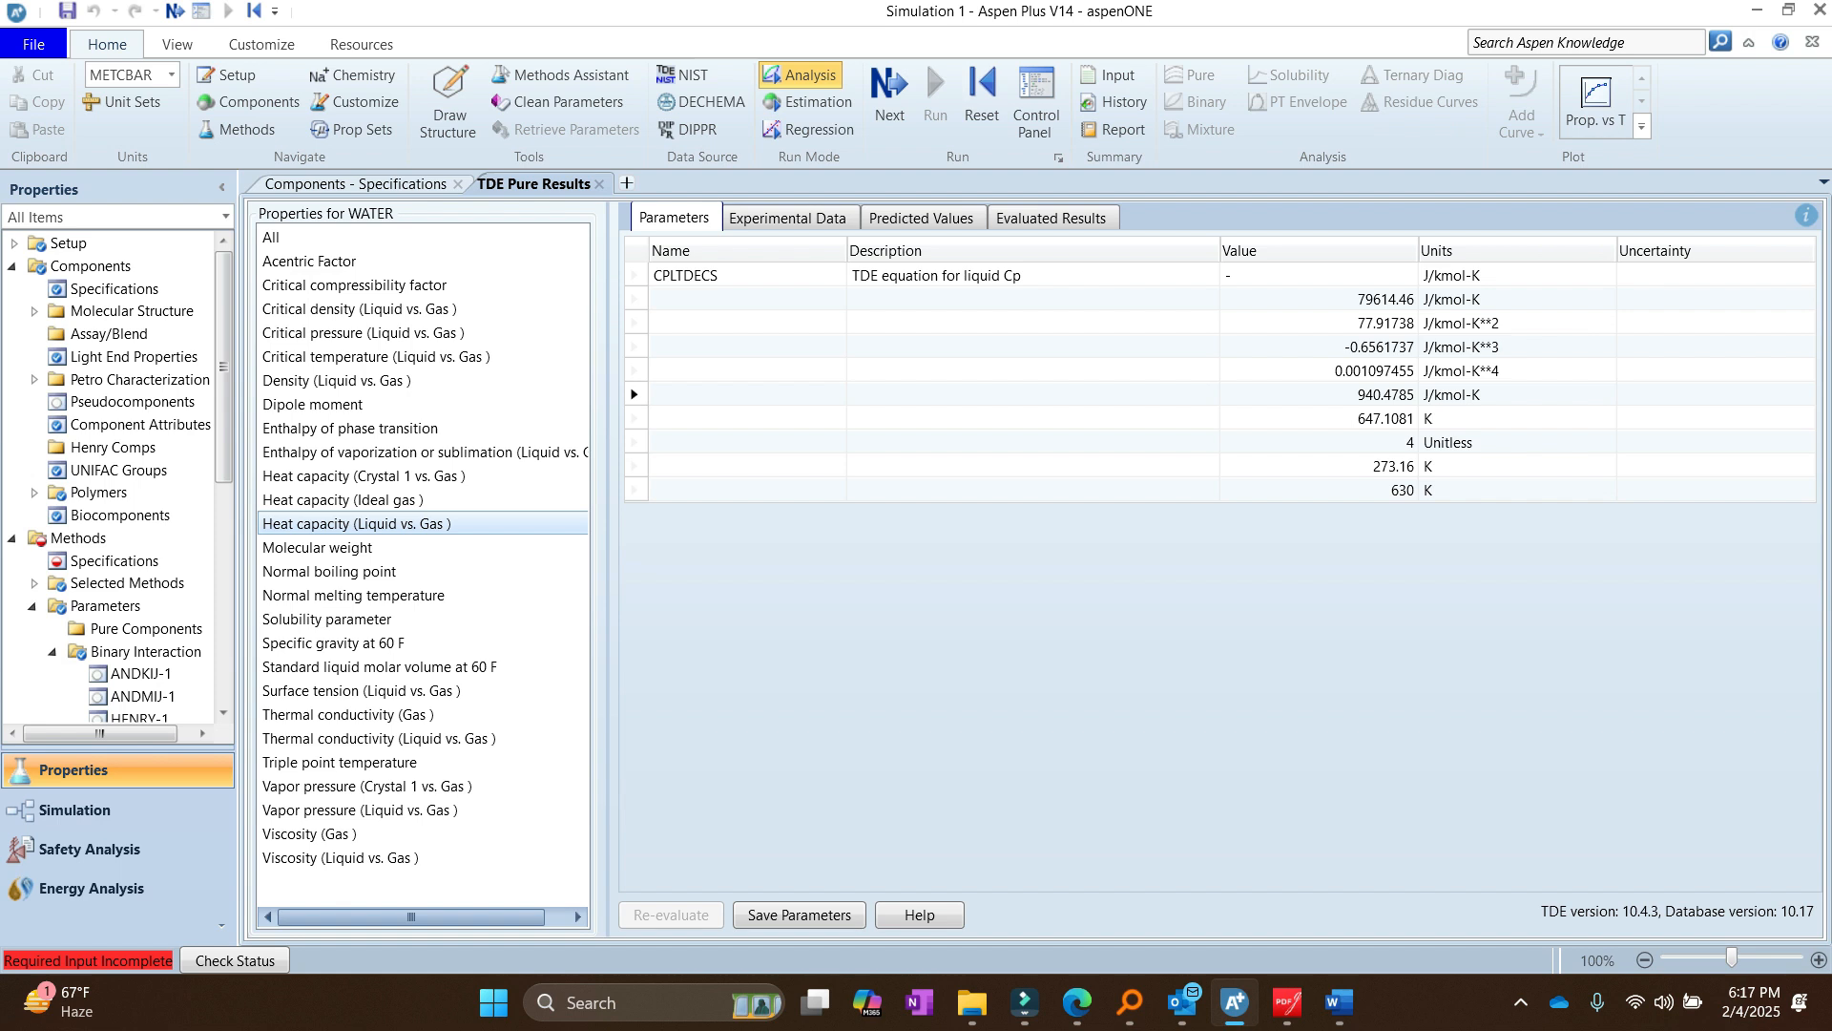
{"action": "key", "text": "Up"}
{"action": "key", "text": "Up"}
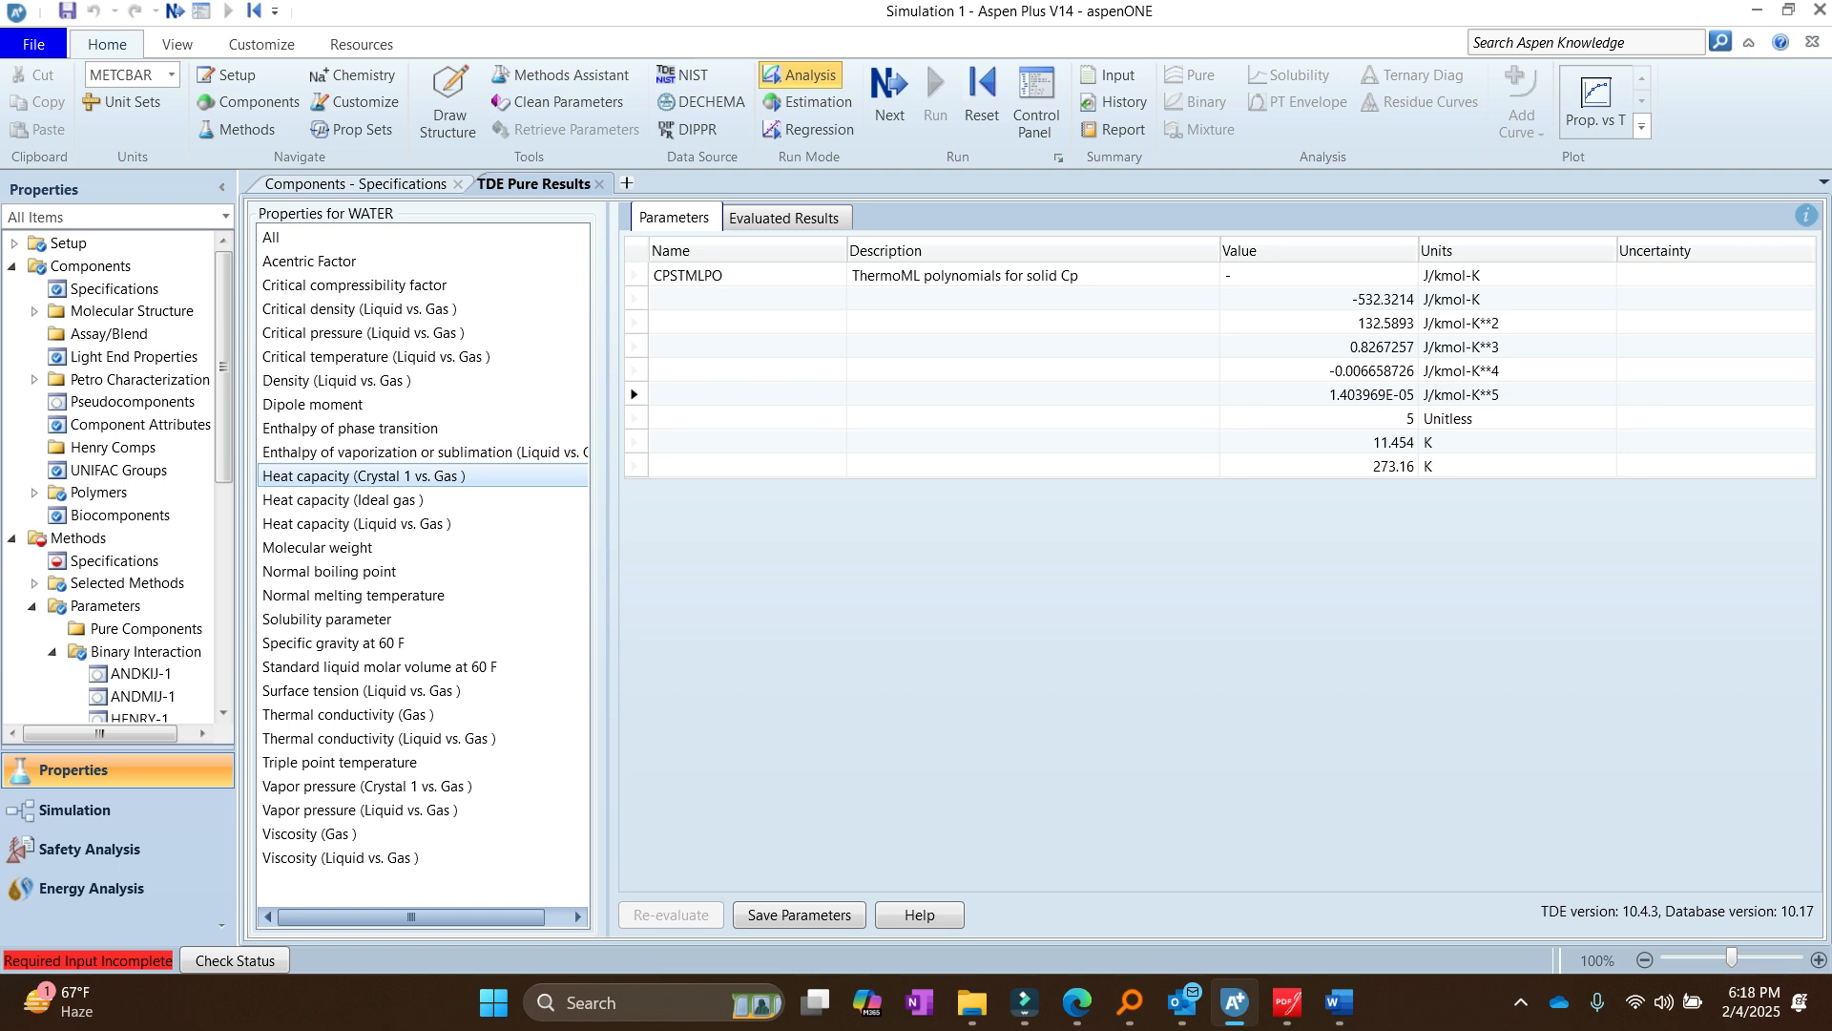
{"action": "left_click", "coordinate": [357, 524]}
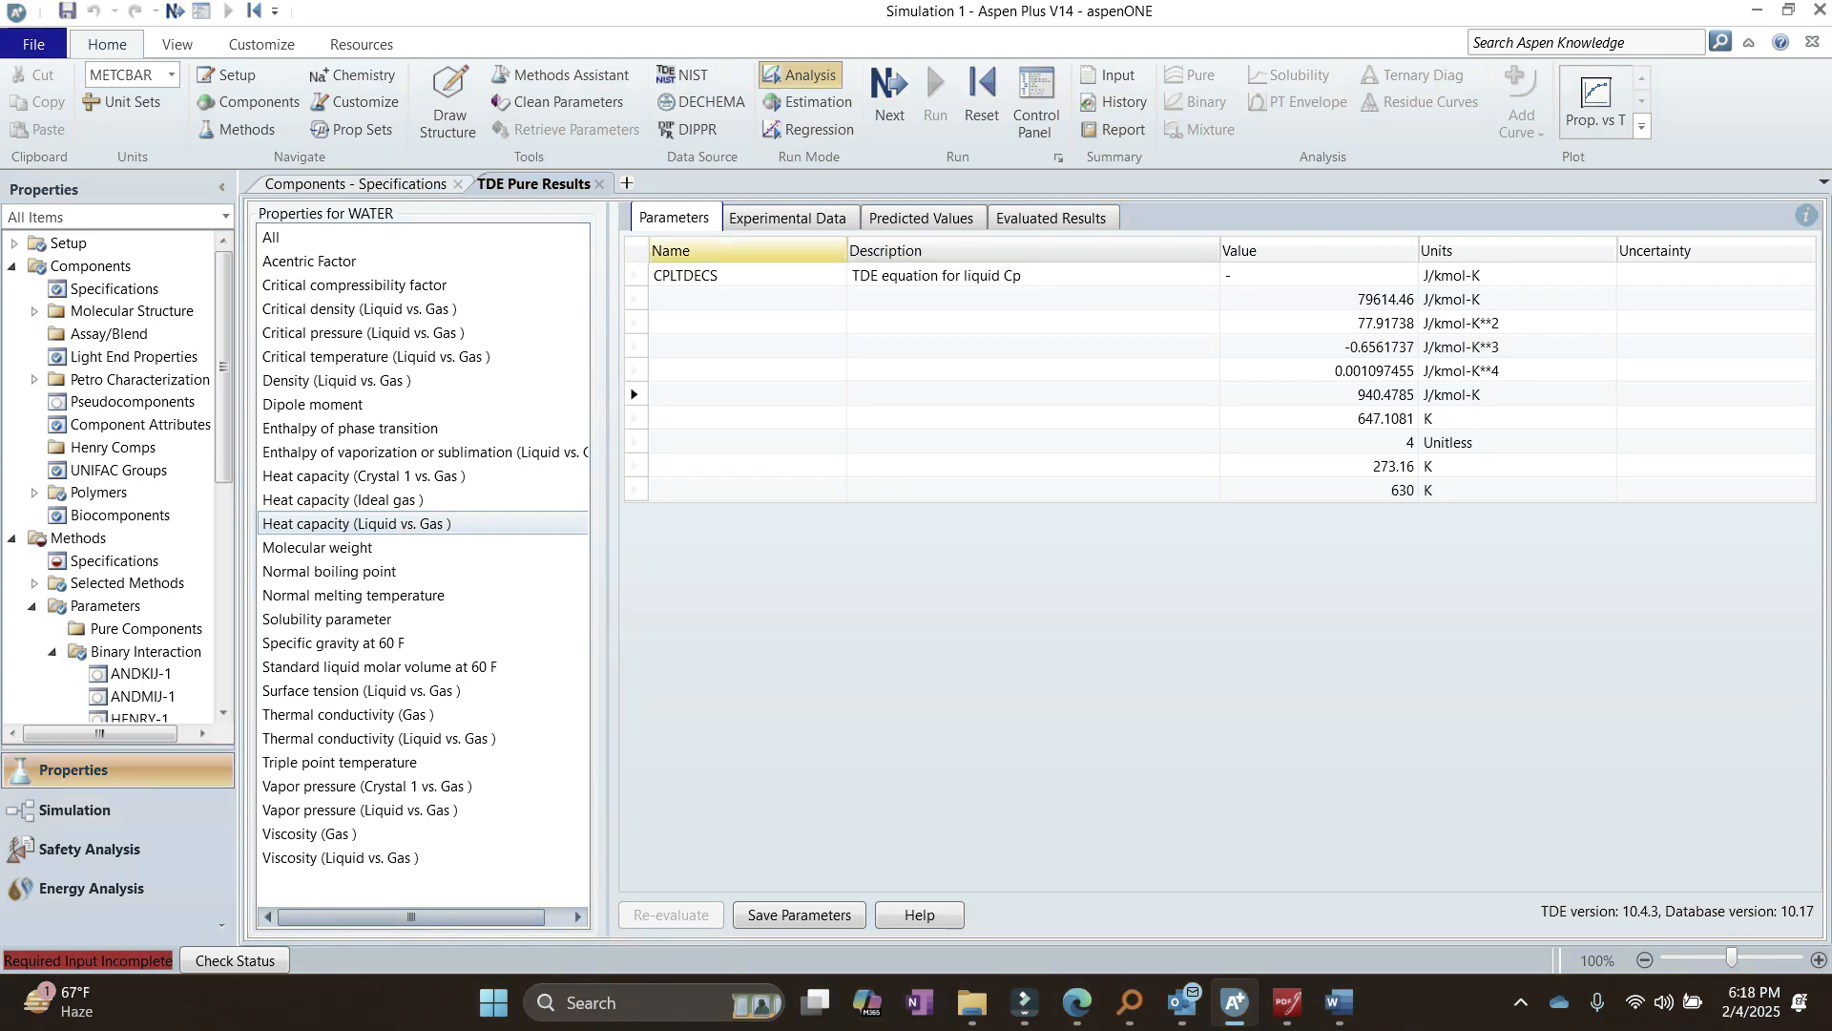
Step: Display the experimental liquid heat capacity data and inspect the temperature, heat capacity and acceptance status of data point 10
{"action": "left_click", "coordinate": [789, 218]}
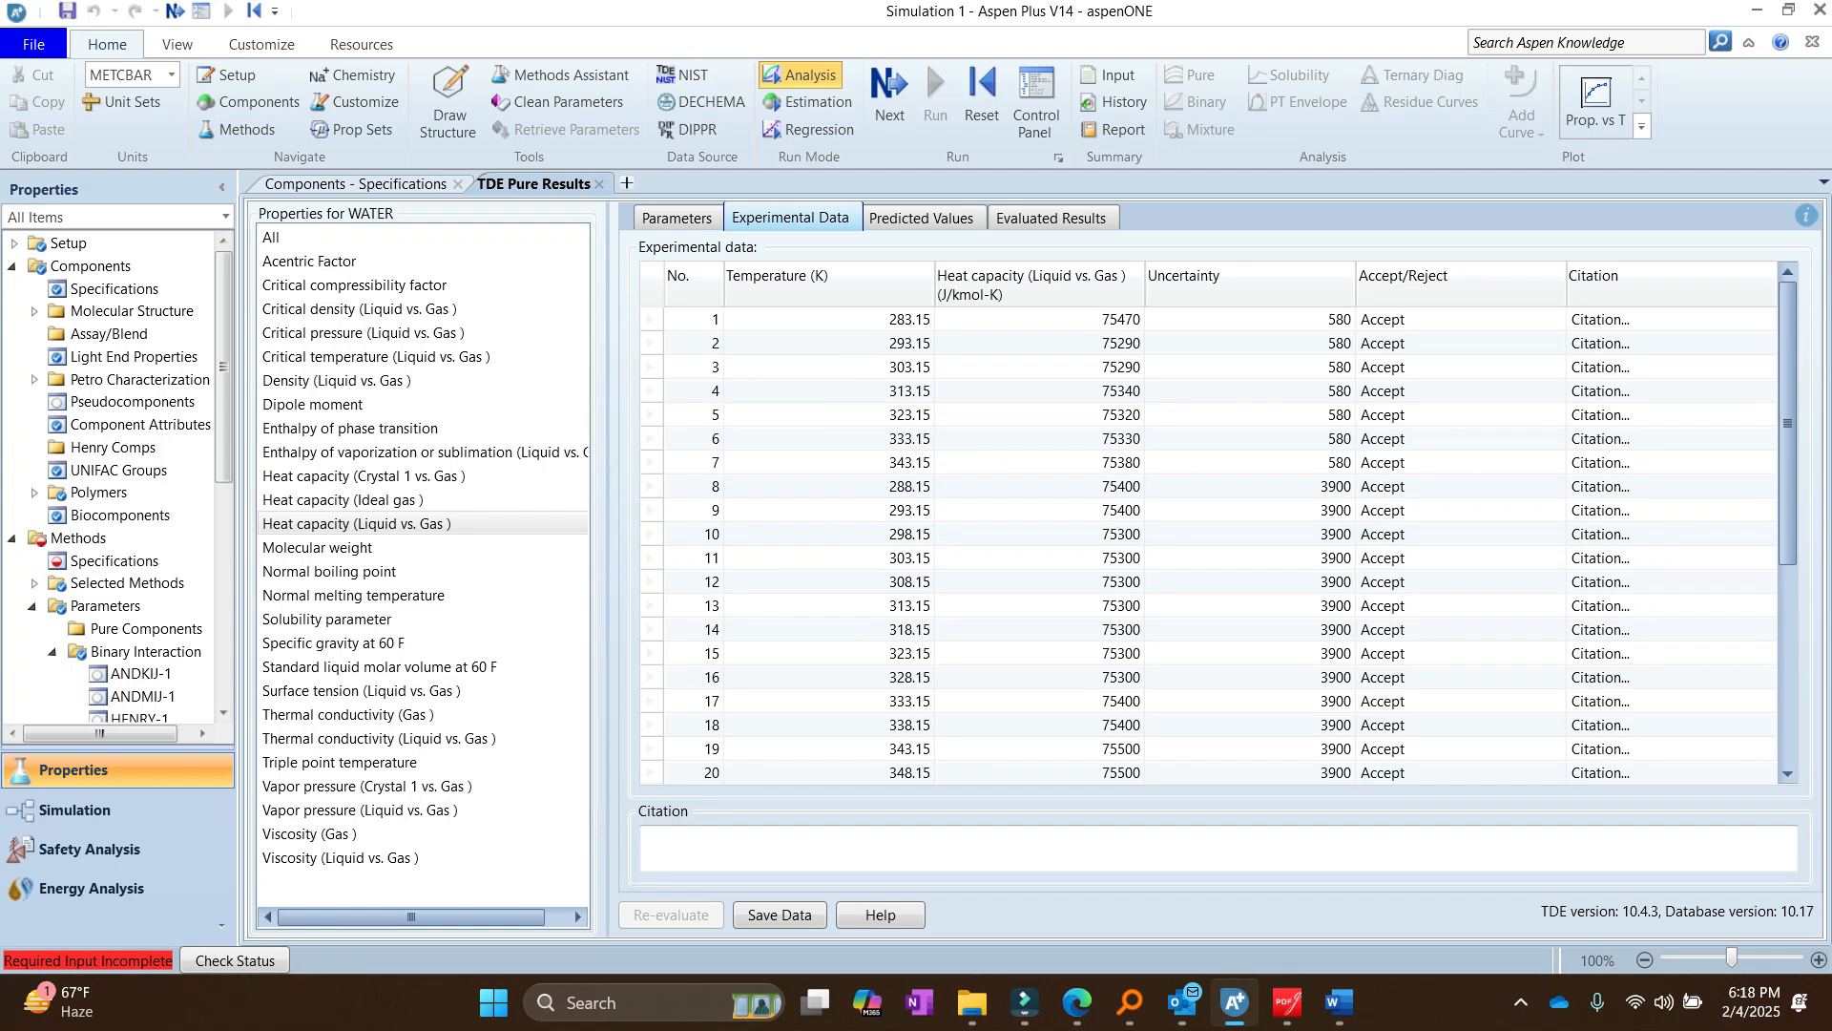
{"action": "left_click", "coordinate": [1073, 535]}
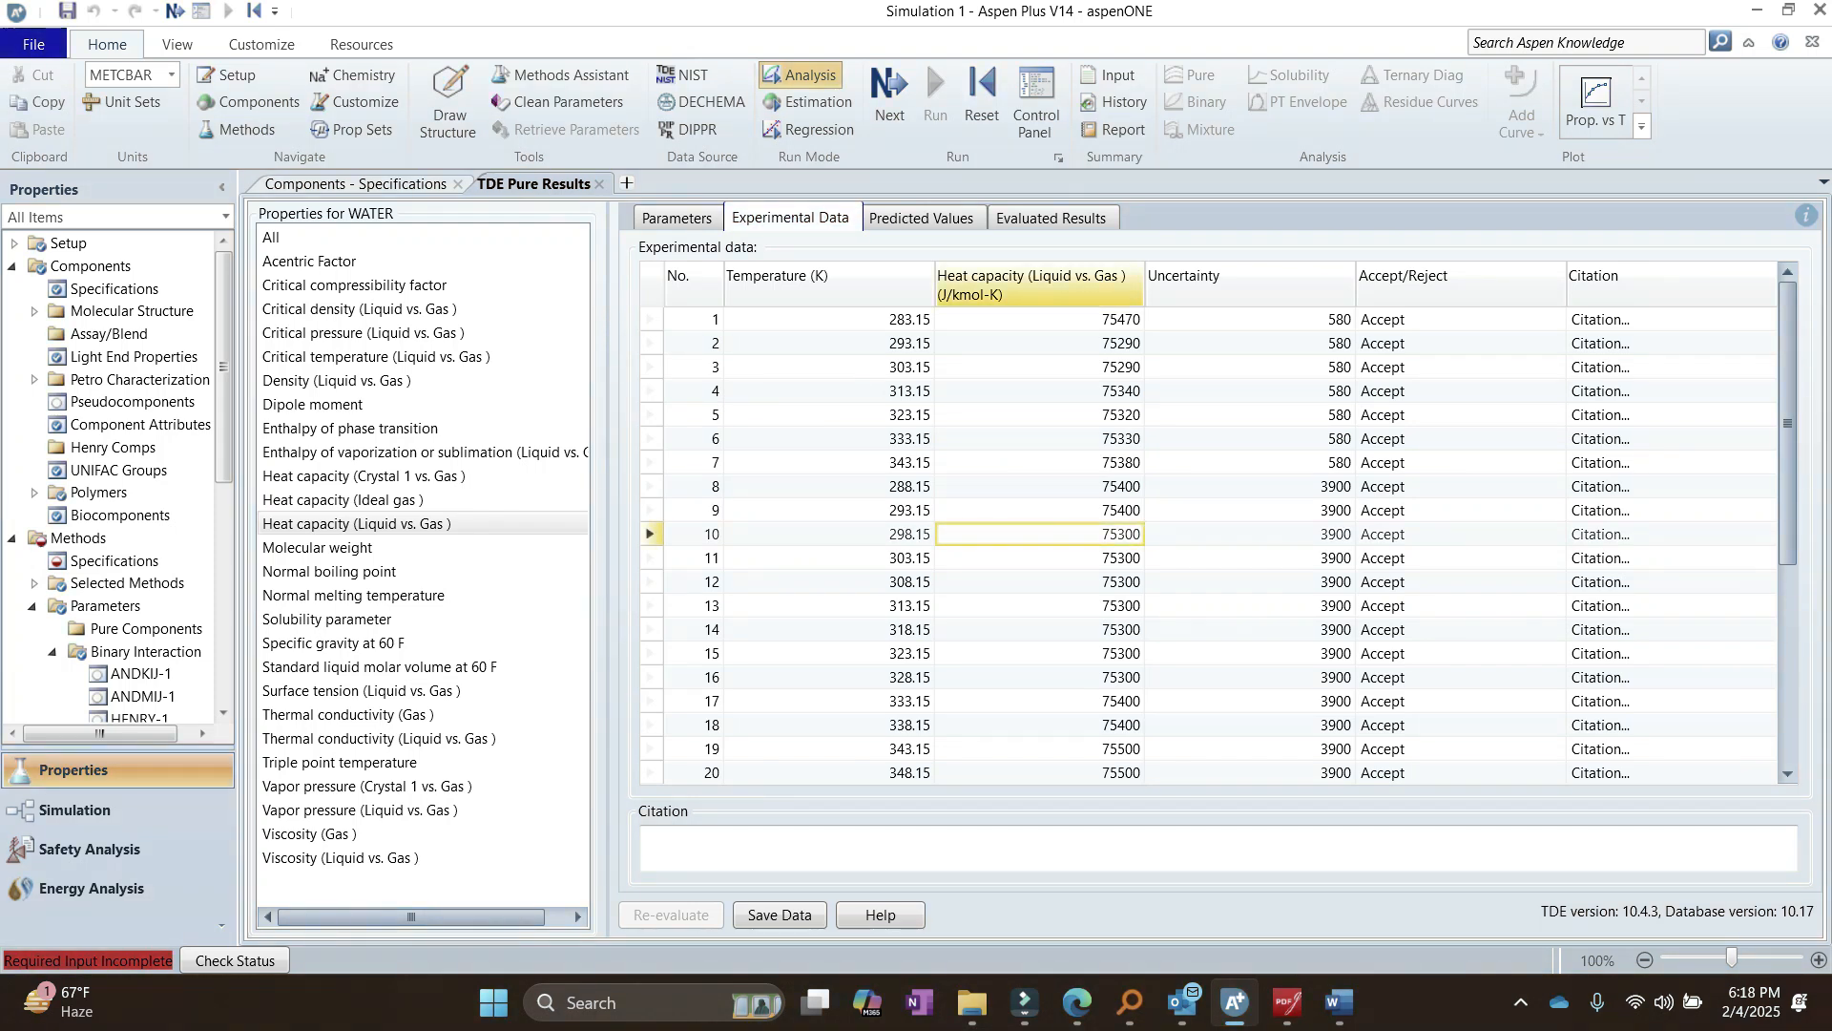
{"action": "left_click", "coordinate": [859, 535]}
{"action": "left_click", "coordinate": [1441, 534]}
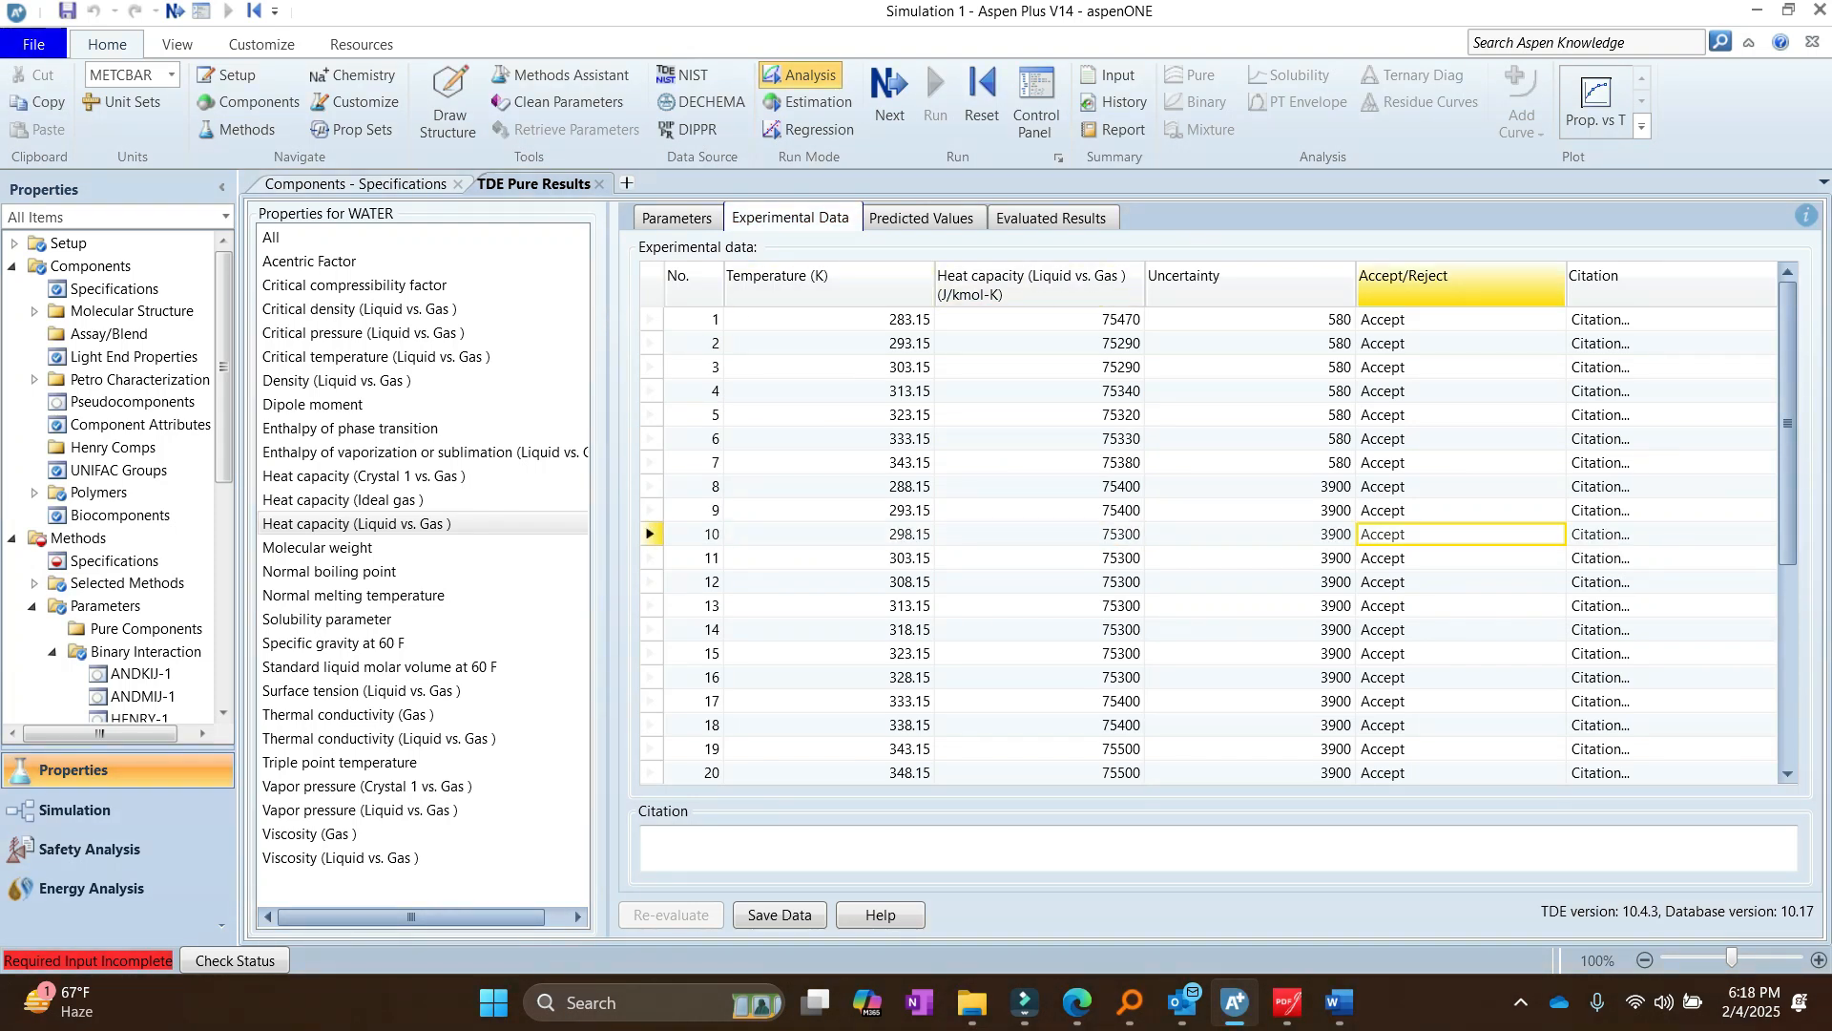
Step: Look up the literature citations for experimental data points 7, 1 and 33 of the liquid heat capacity
{"action": "left_click", "coordinate": [1601, 463]}
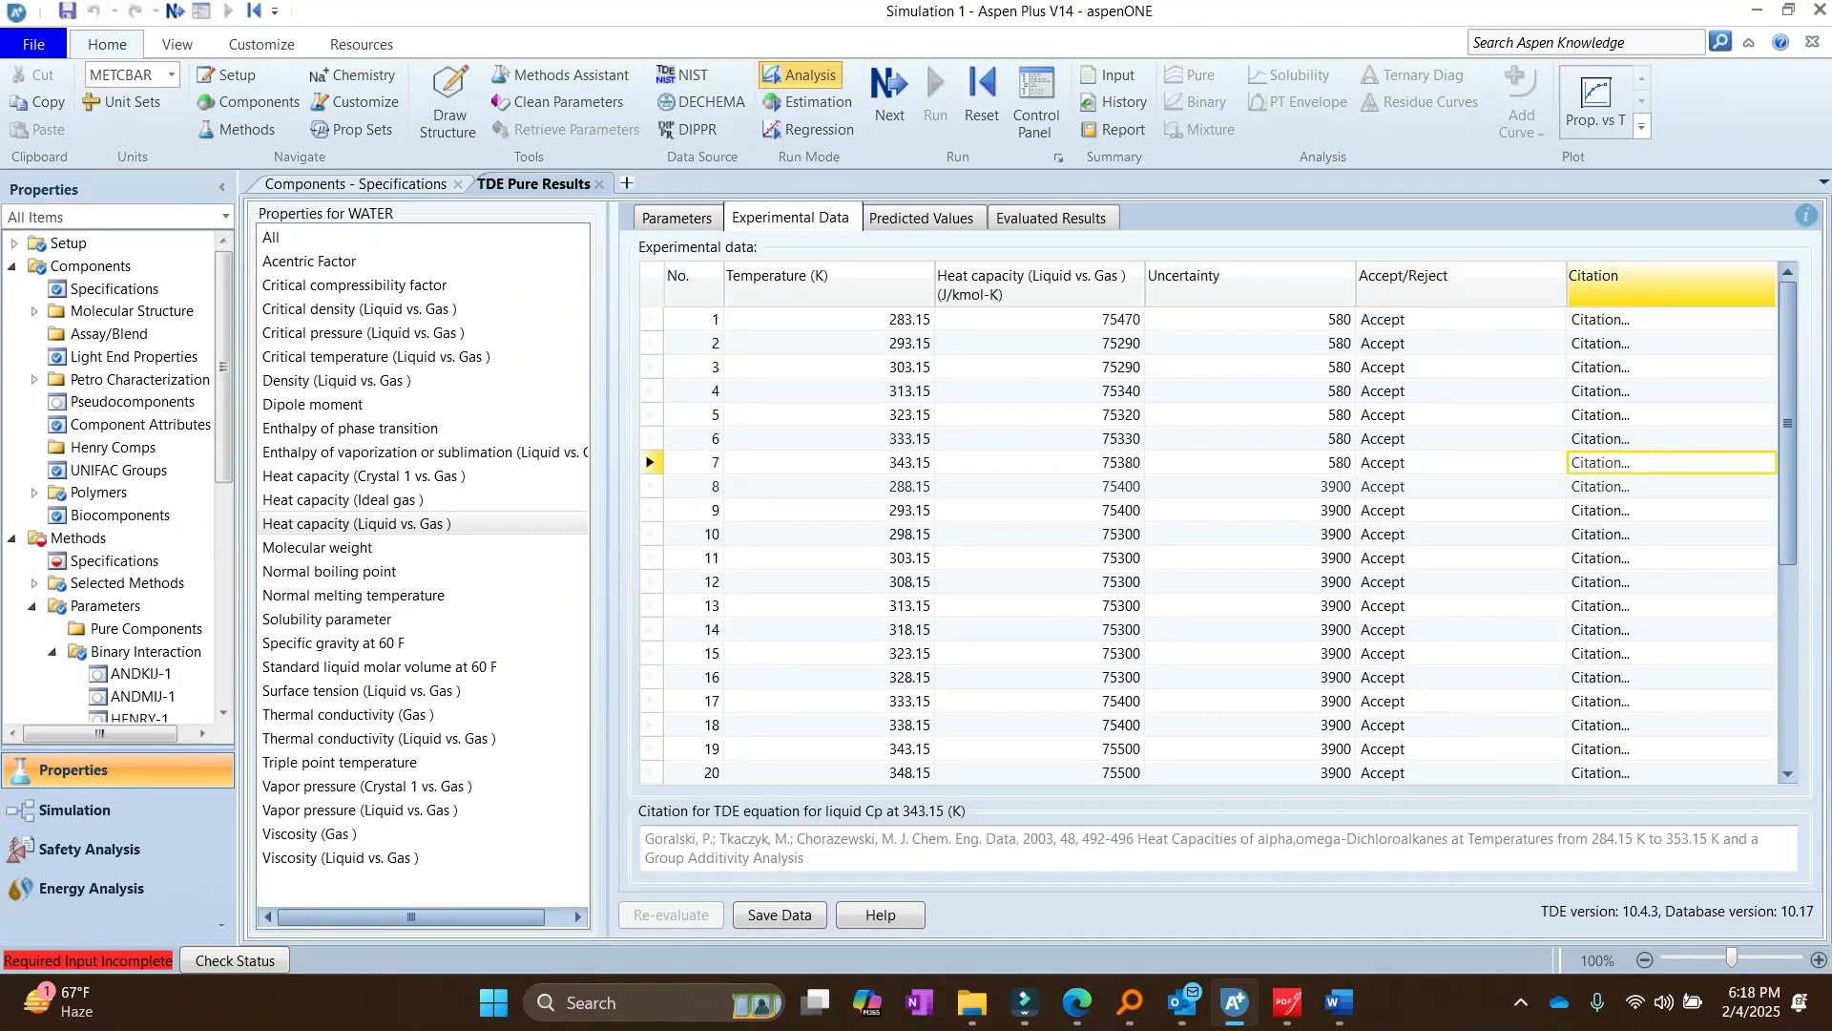
{"action": "left_click", "coordinate": [651, 462]}
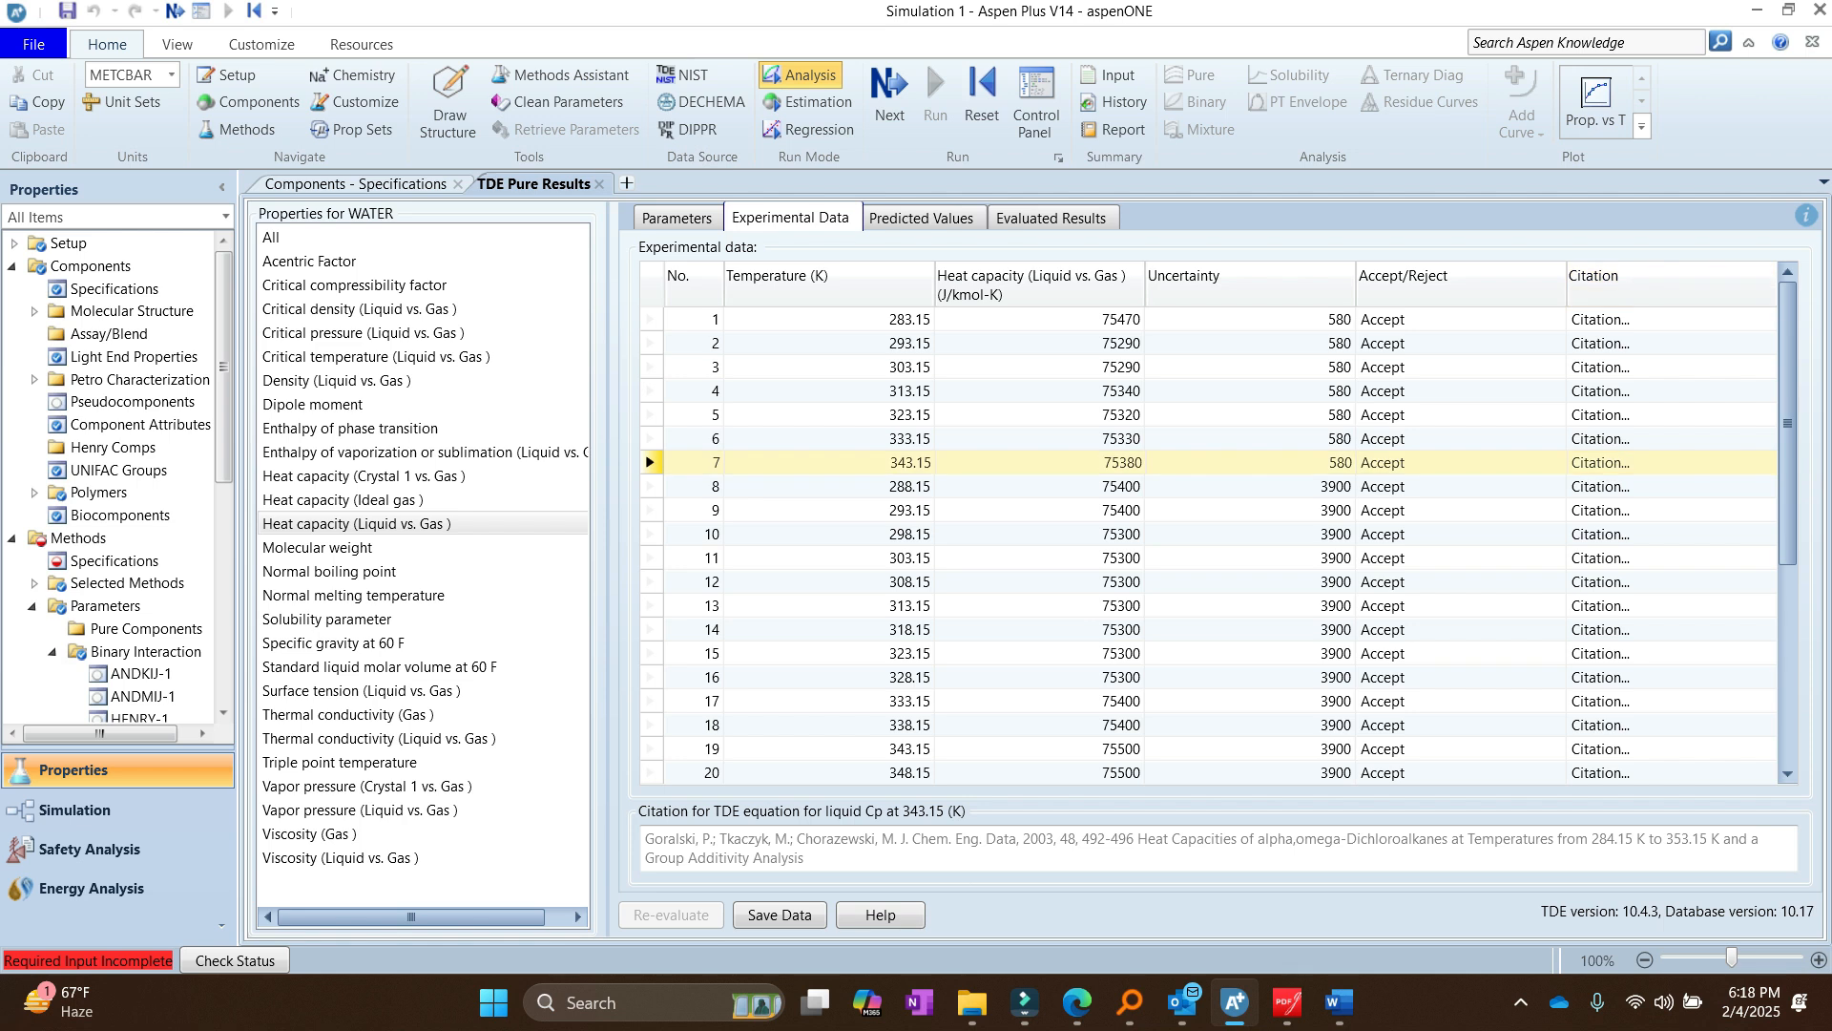
{"action": "left_click", "coordinate": [650, 319]}
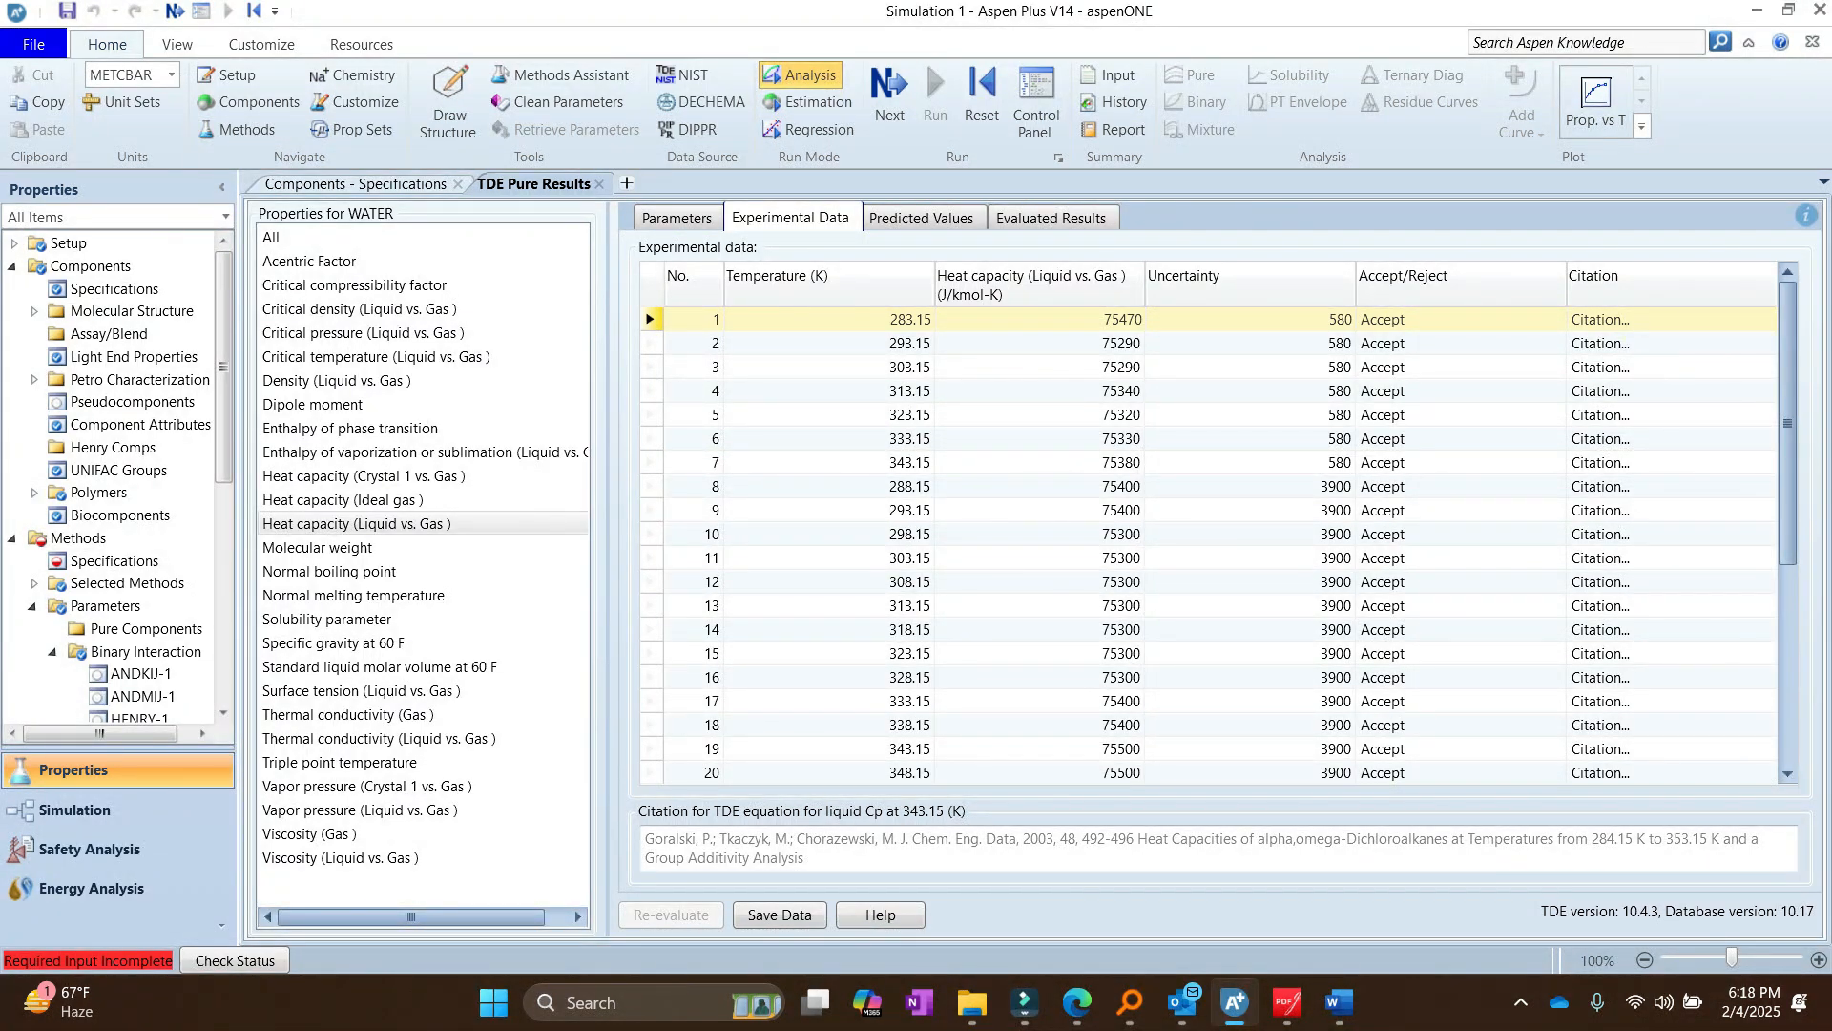
{"action": "left_click", "coordinate": [1601, 320]}
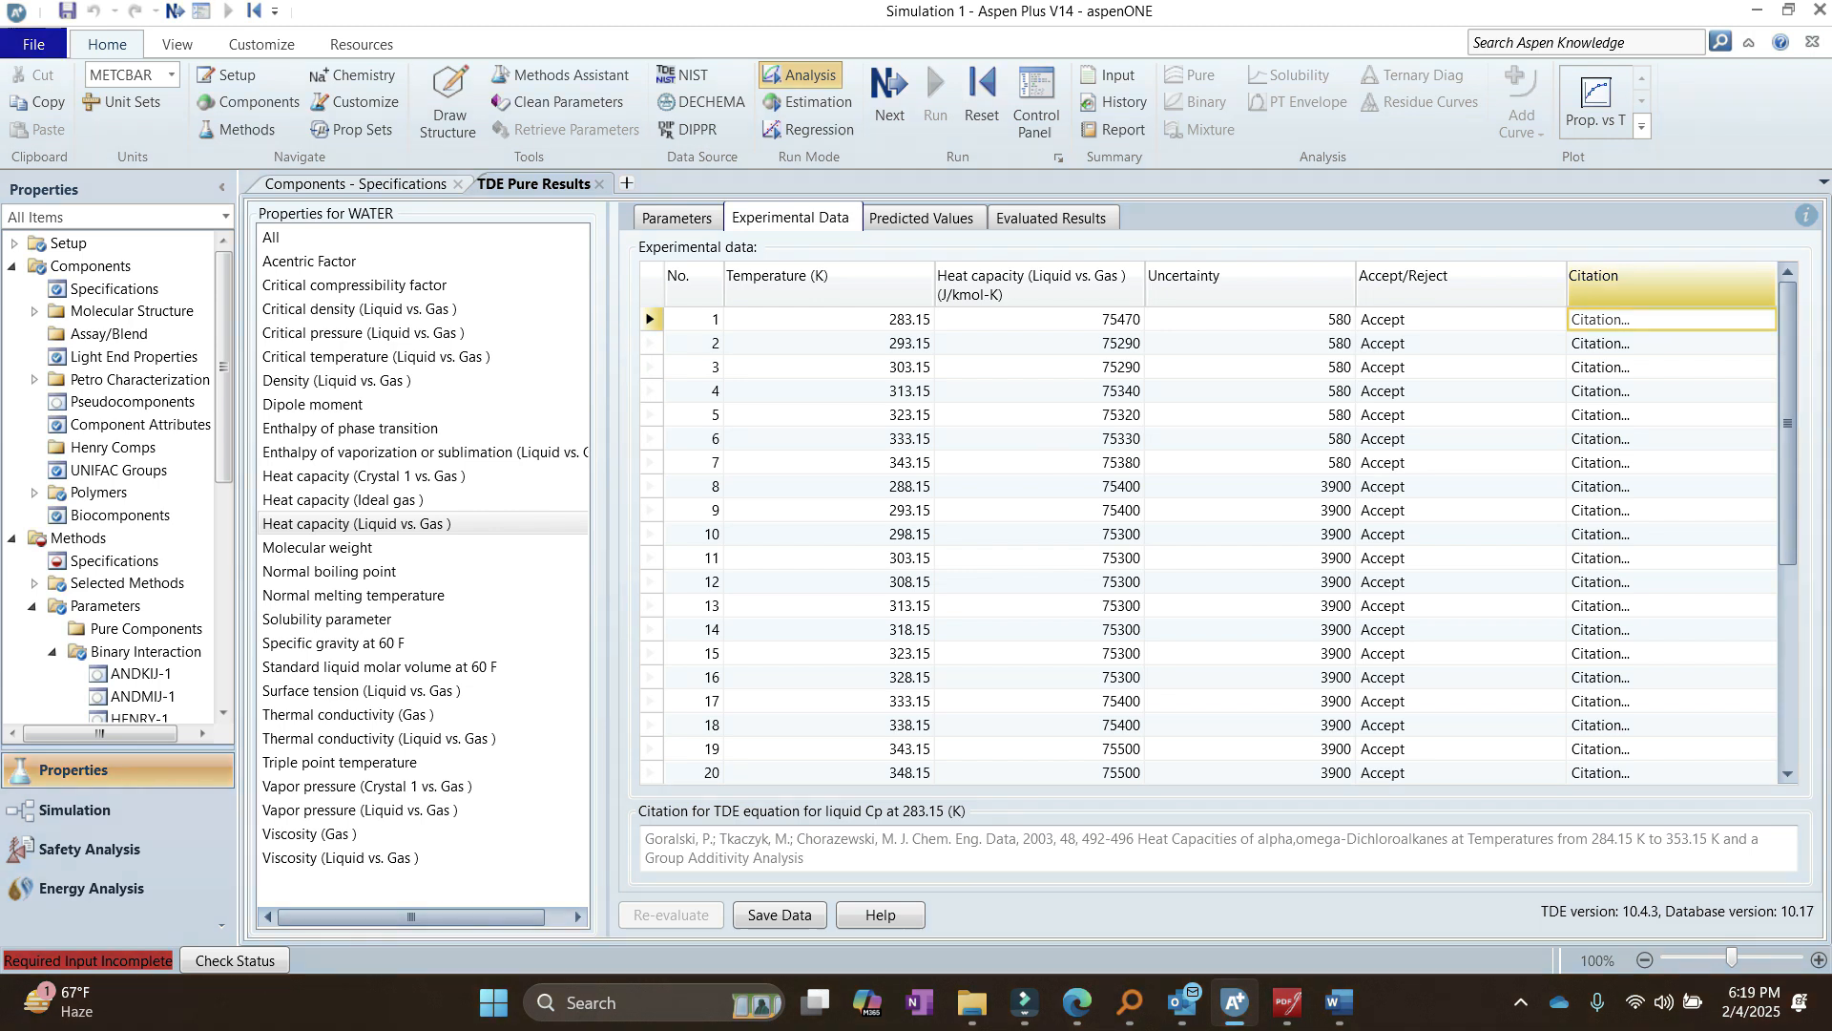
{"action": "left_click_drag", "start_coordinate": [1788, 422], "coordinate": [1788, 622]}
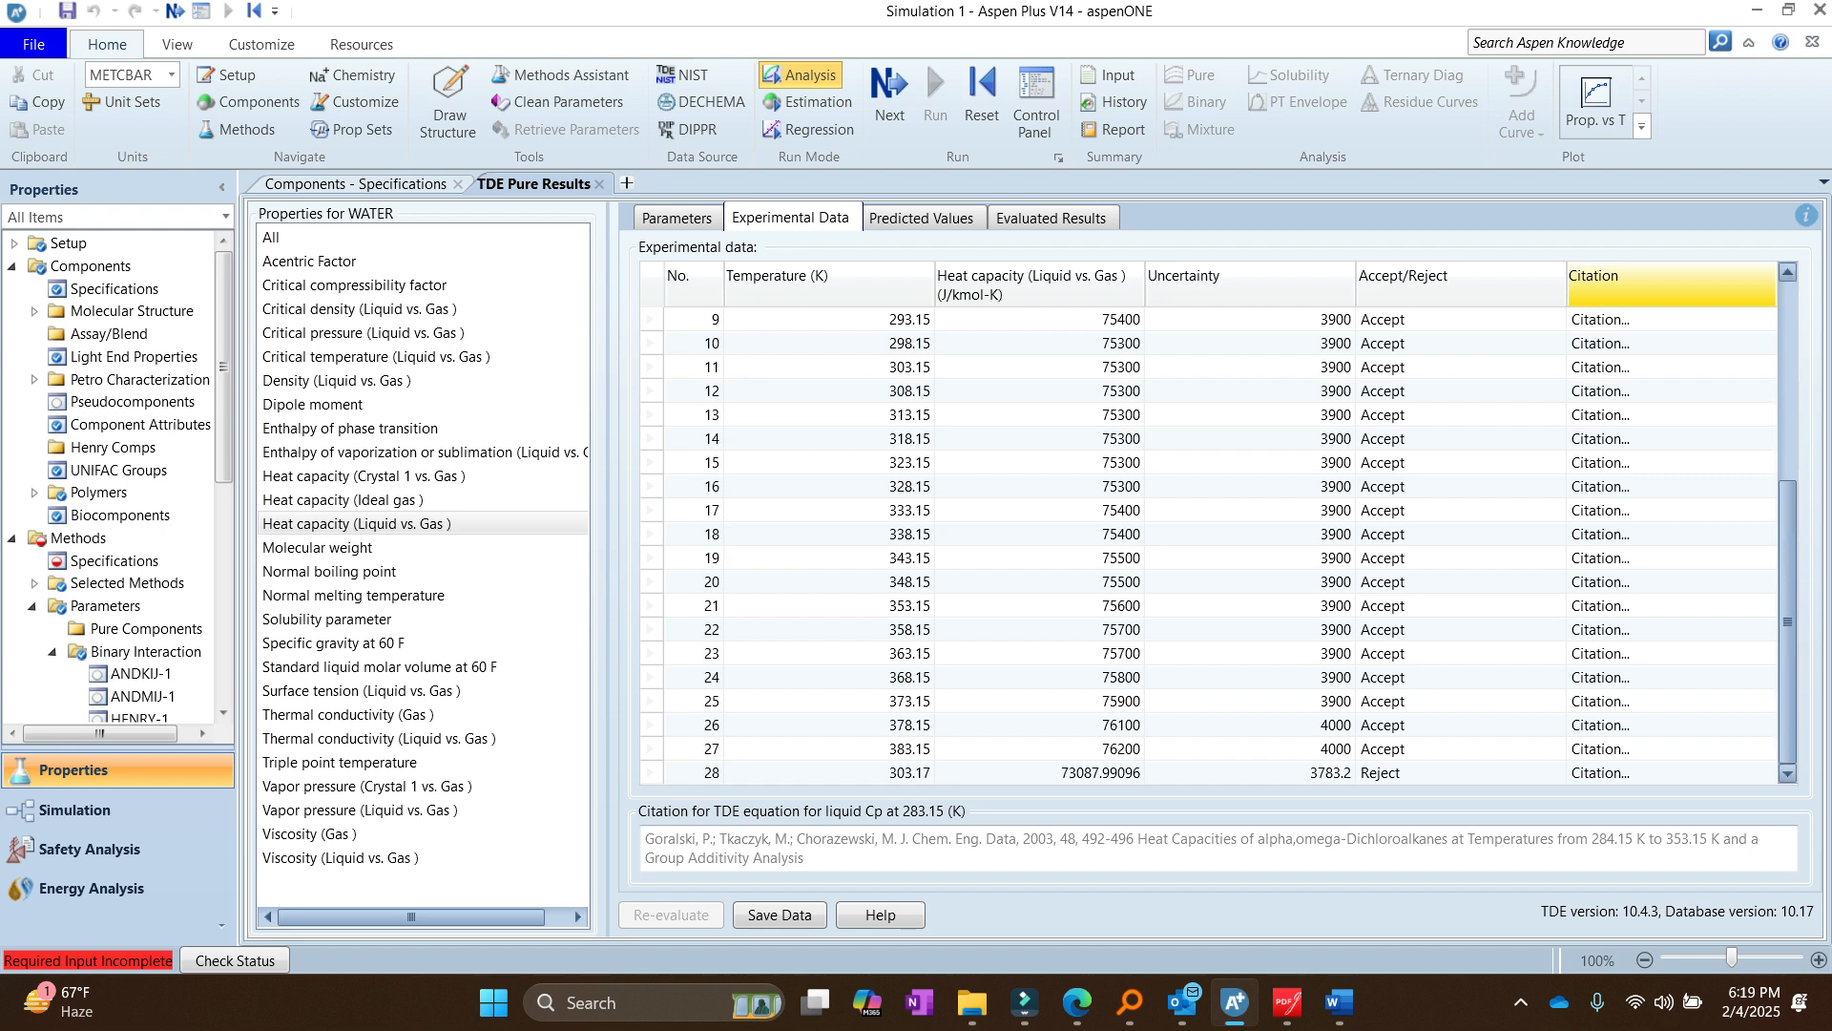
{"action": "left_click", "coordinate": [1603, 749]}
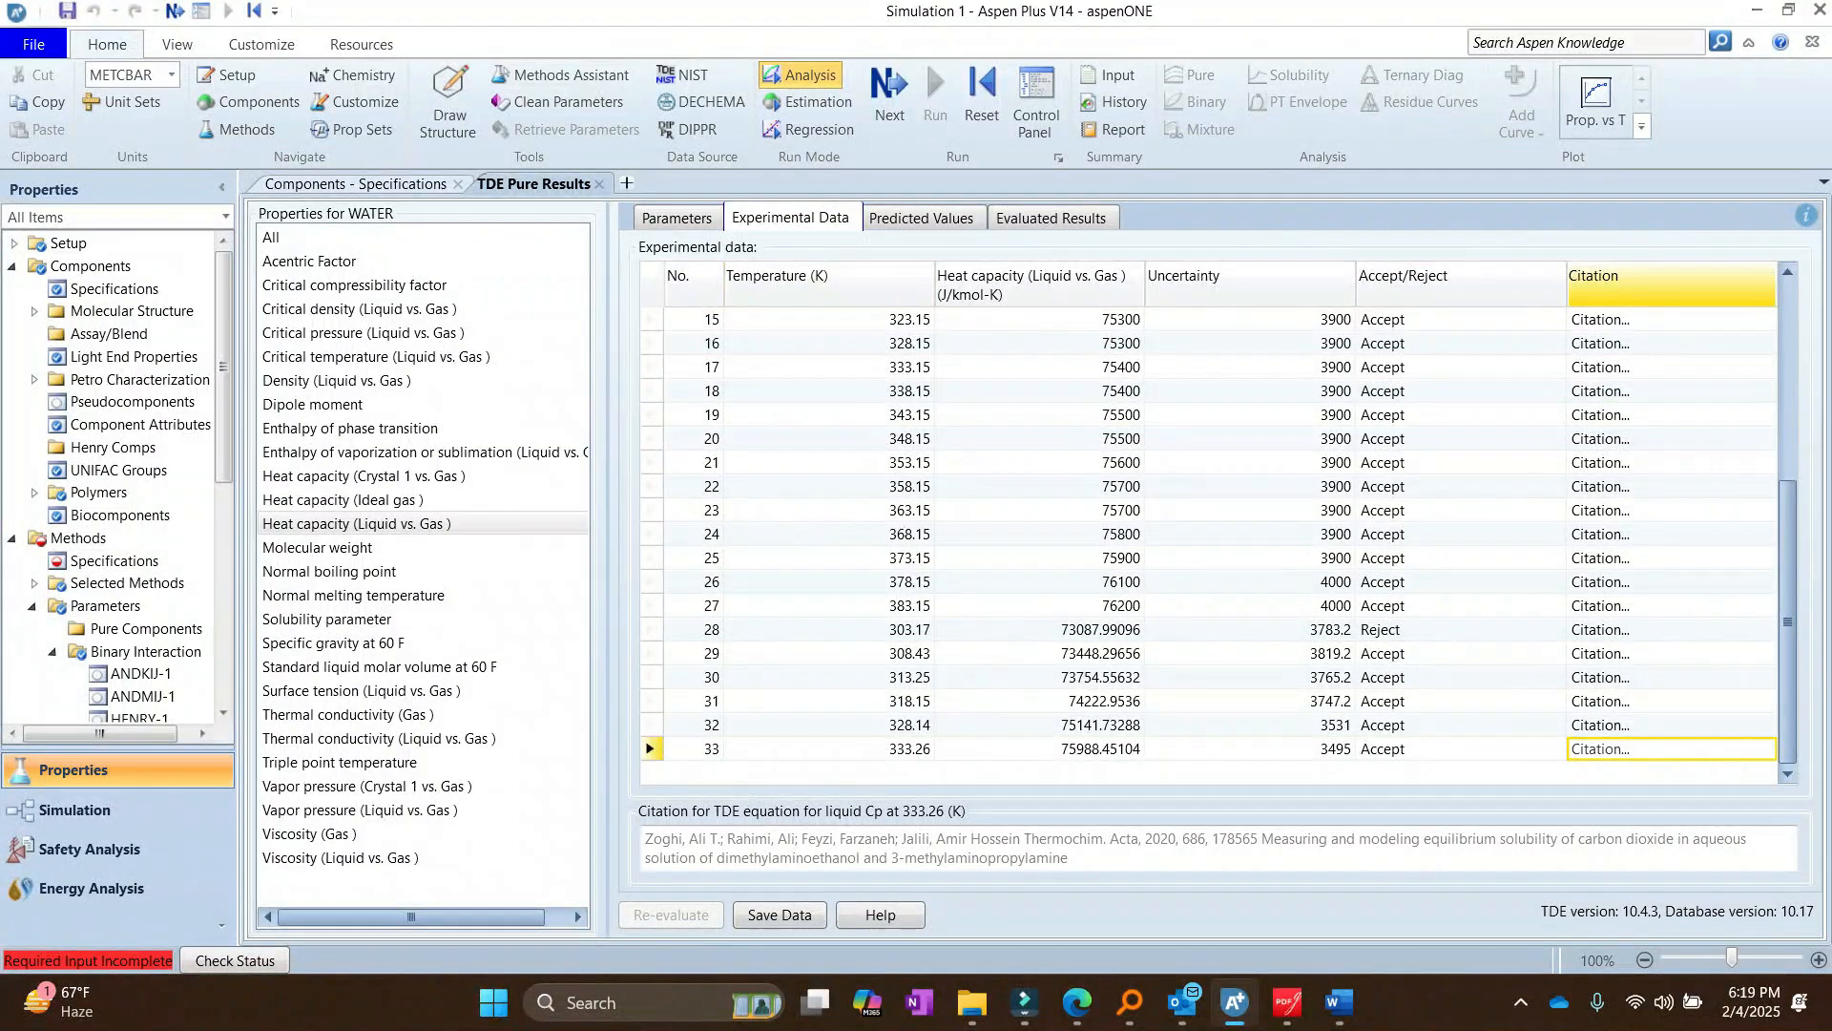
Step: Compare the predicted values, equation parameters and evaluated results for water's liquid heat capacity, ending on the predicted values
{"action": "left_click", "coordinate": [922, 219]}
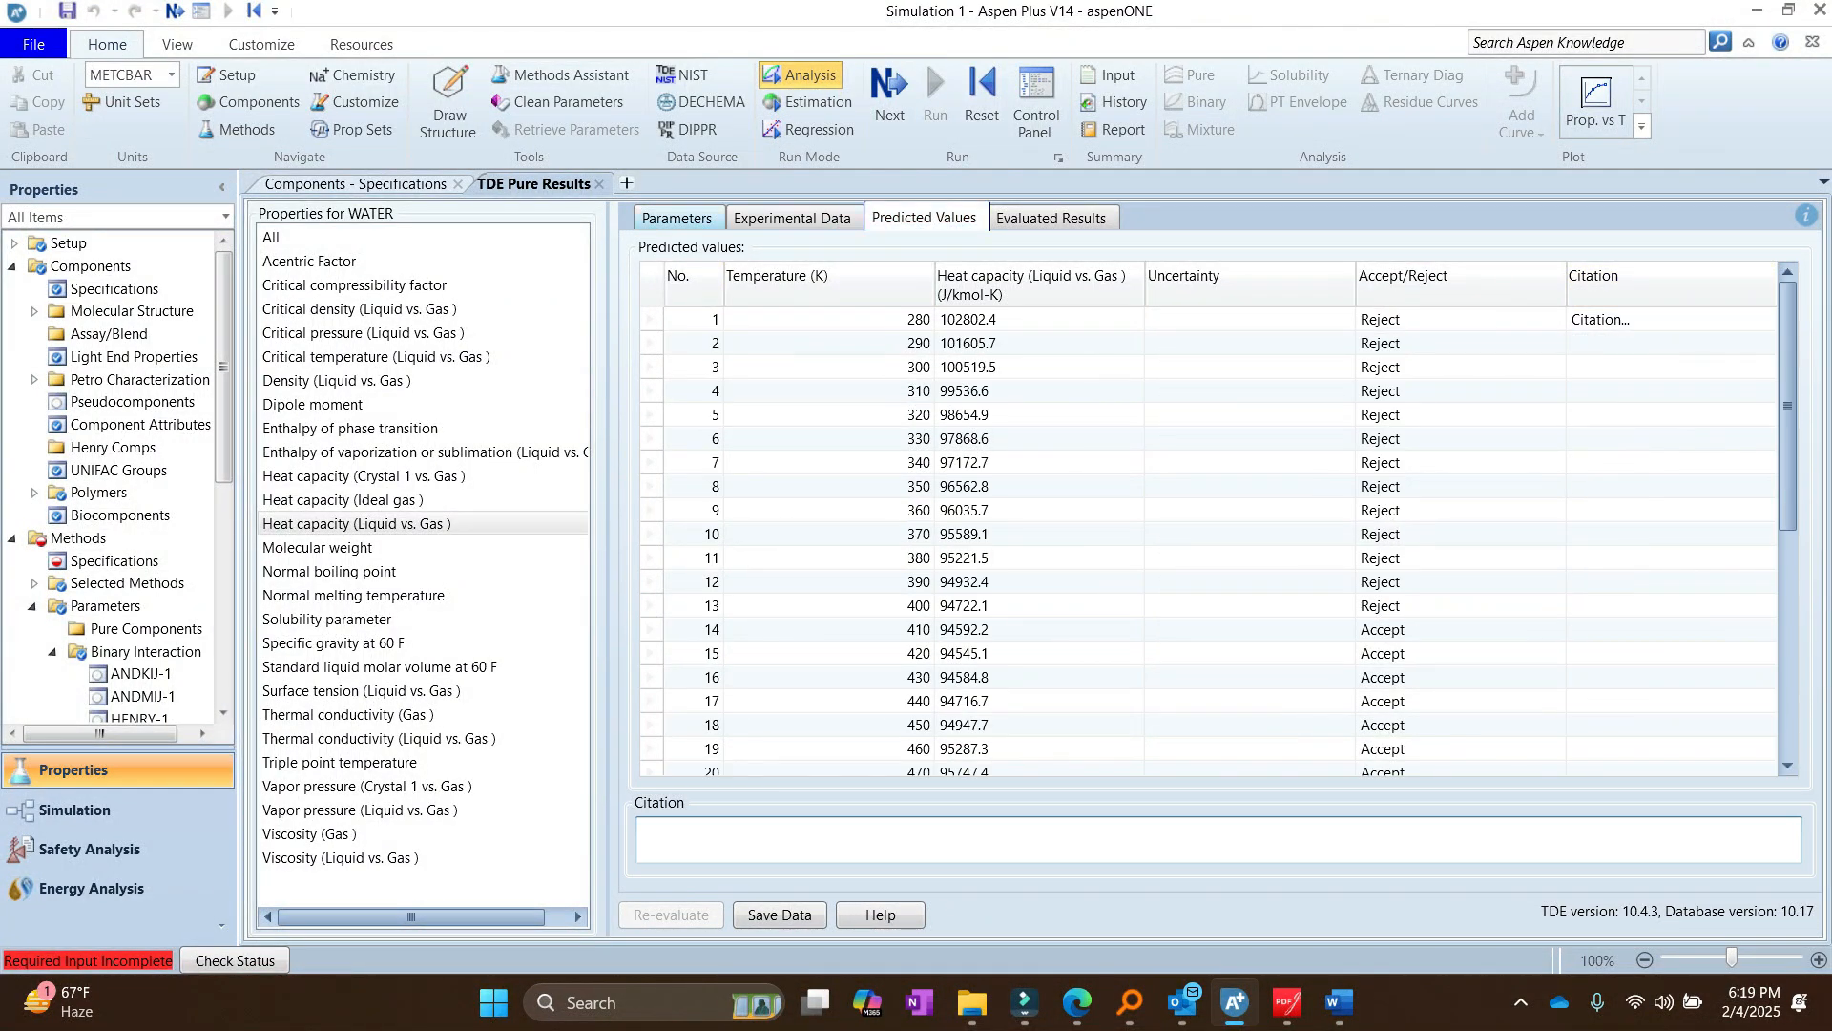
{"action": "left_click", "coordinate": [677, 218]}
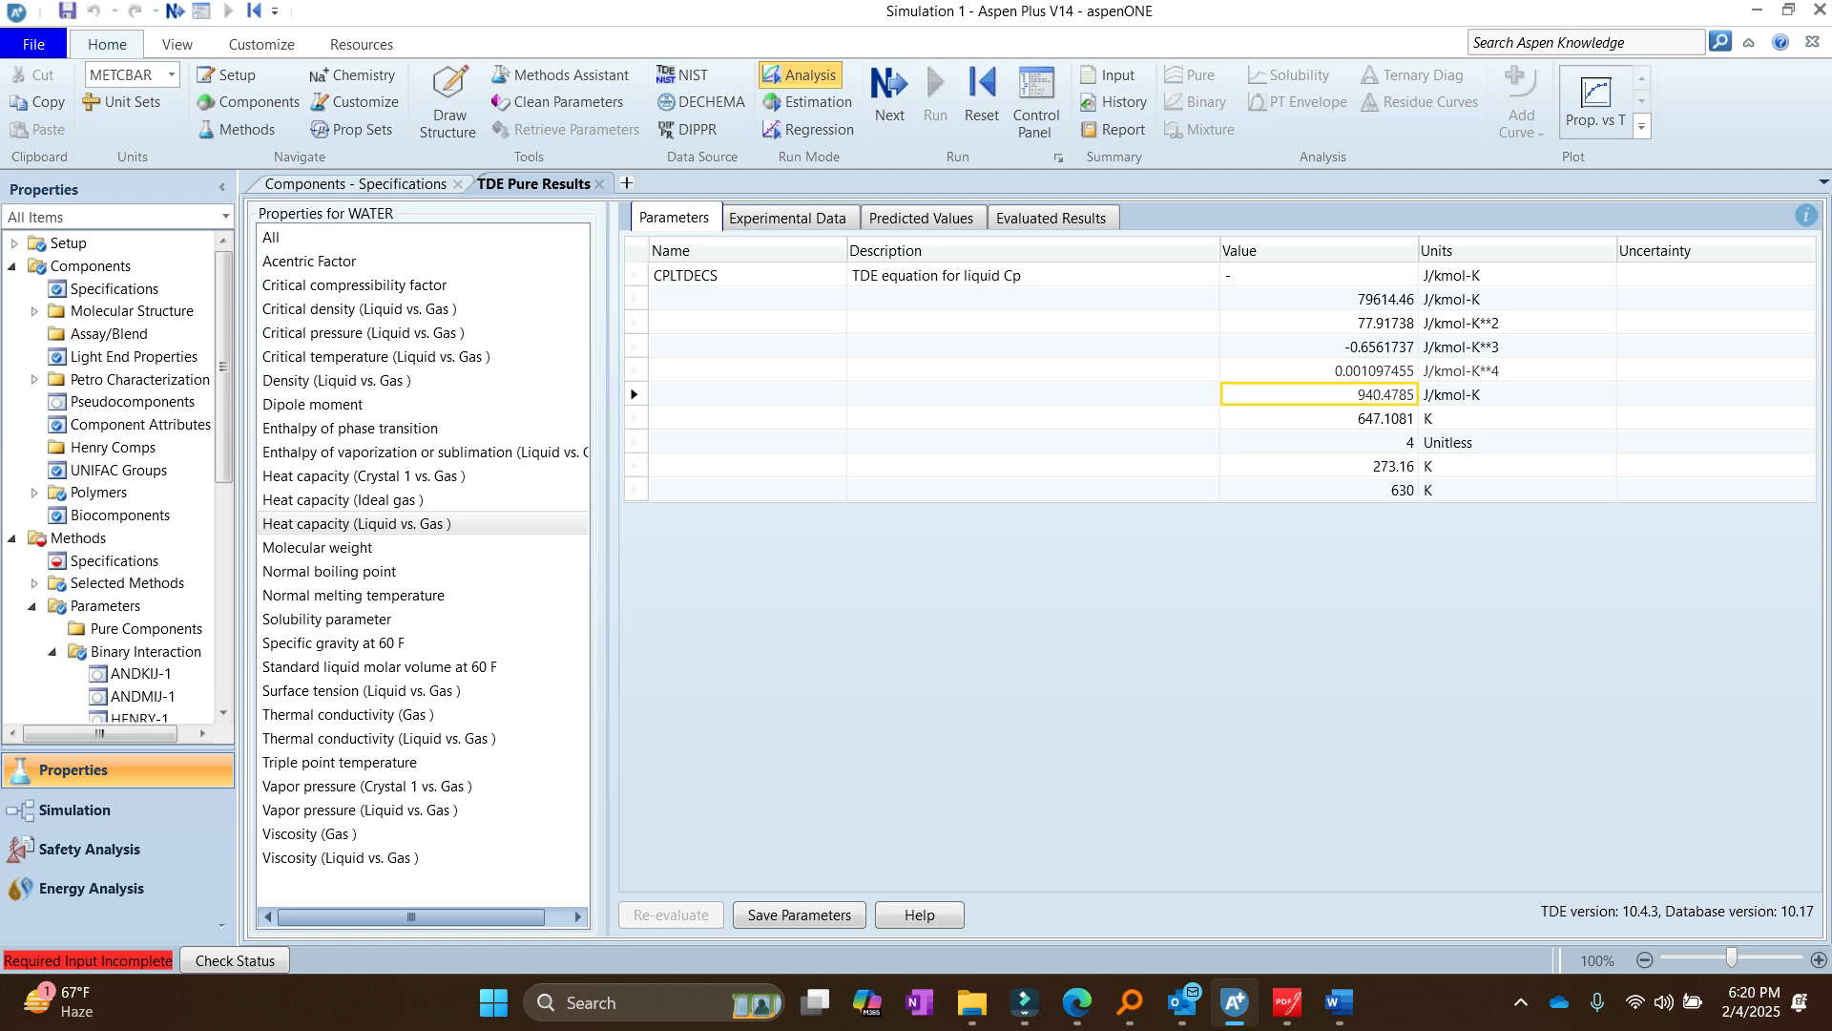
{"action": "left_click", "coordinate": [922, 217]}
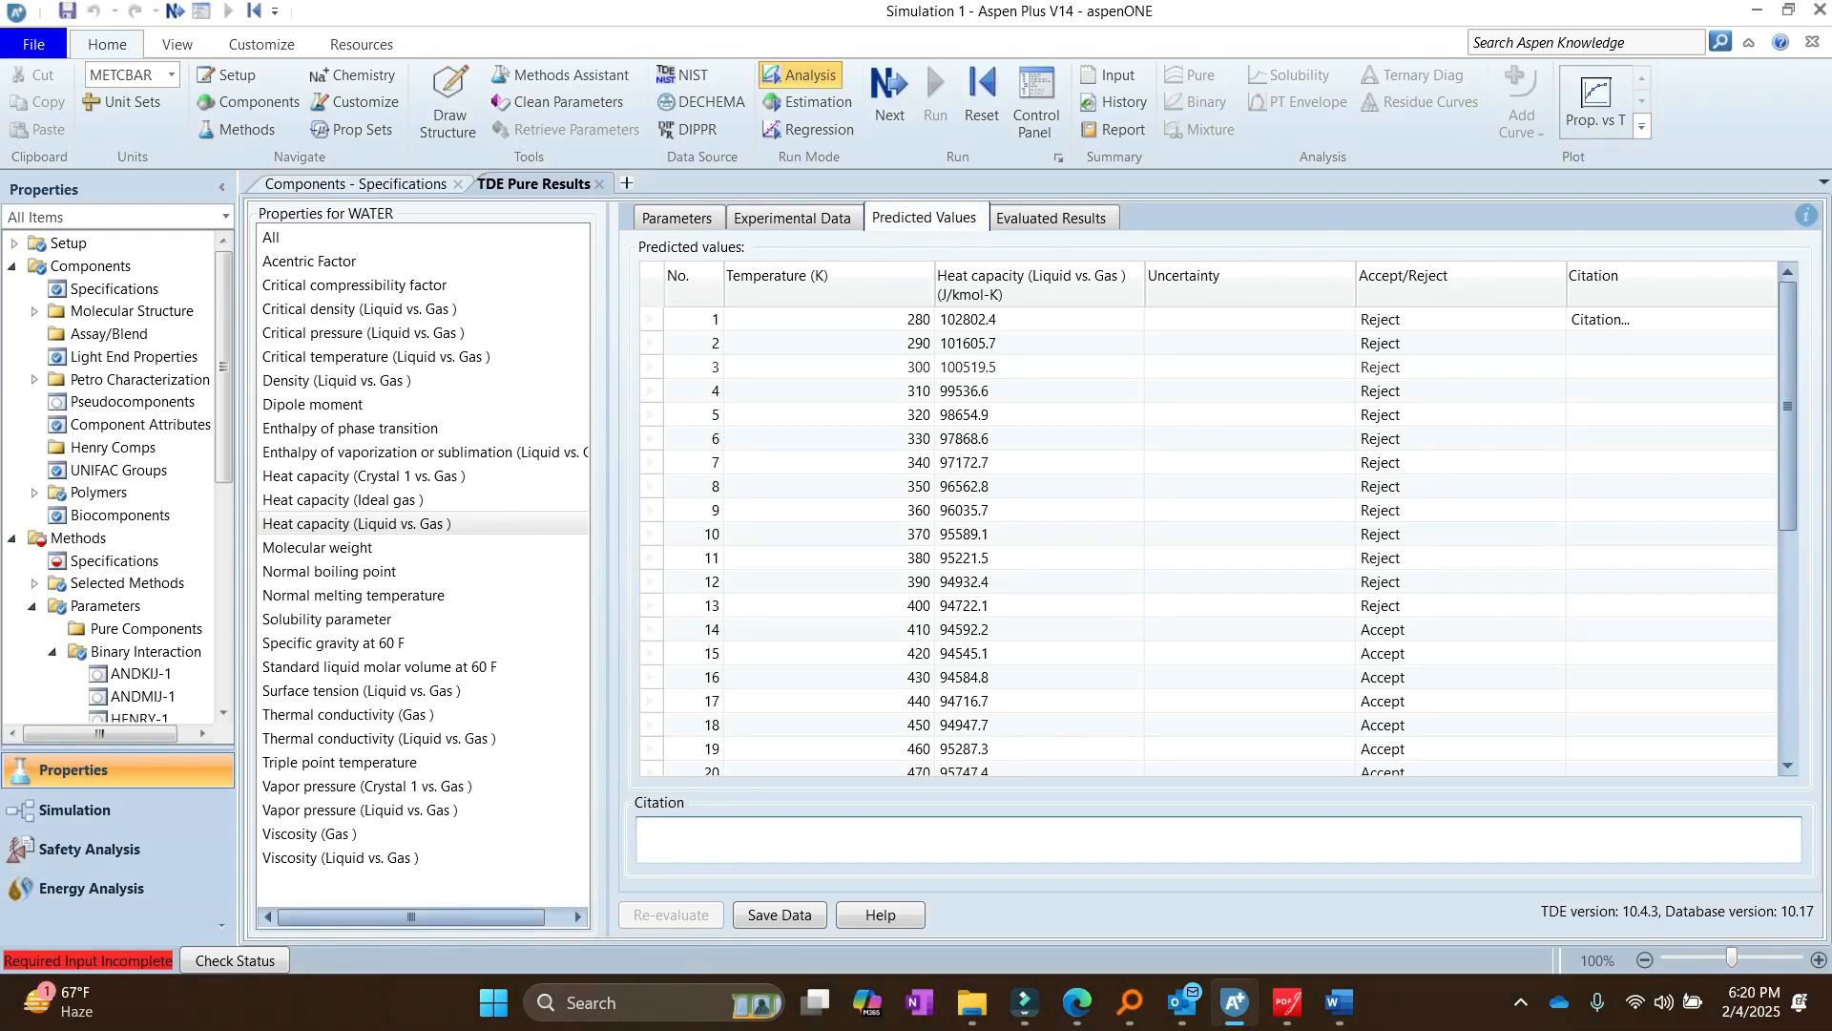
{"action": "left_click", "coordinate": [1052, 218]}
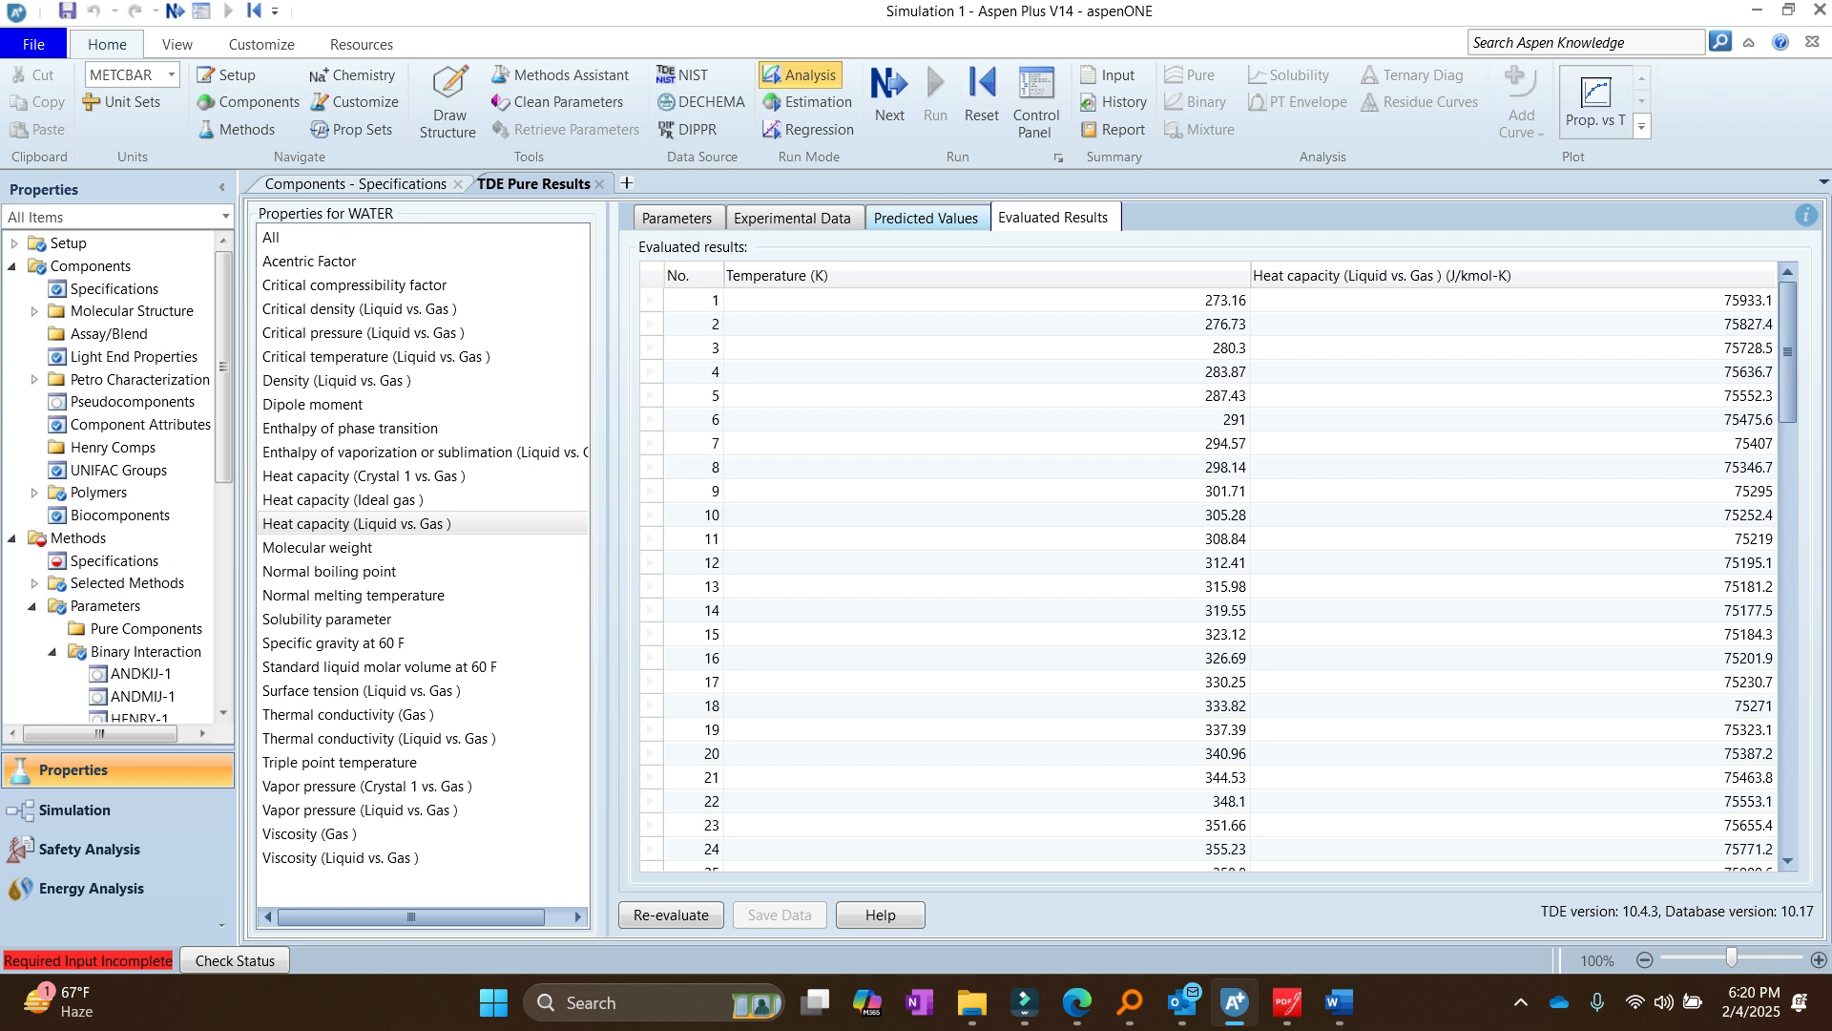
{"action": "left_click", "coordinate": [926, 218]}
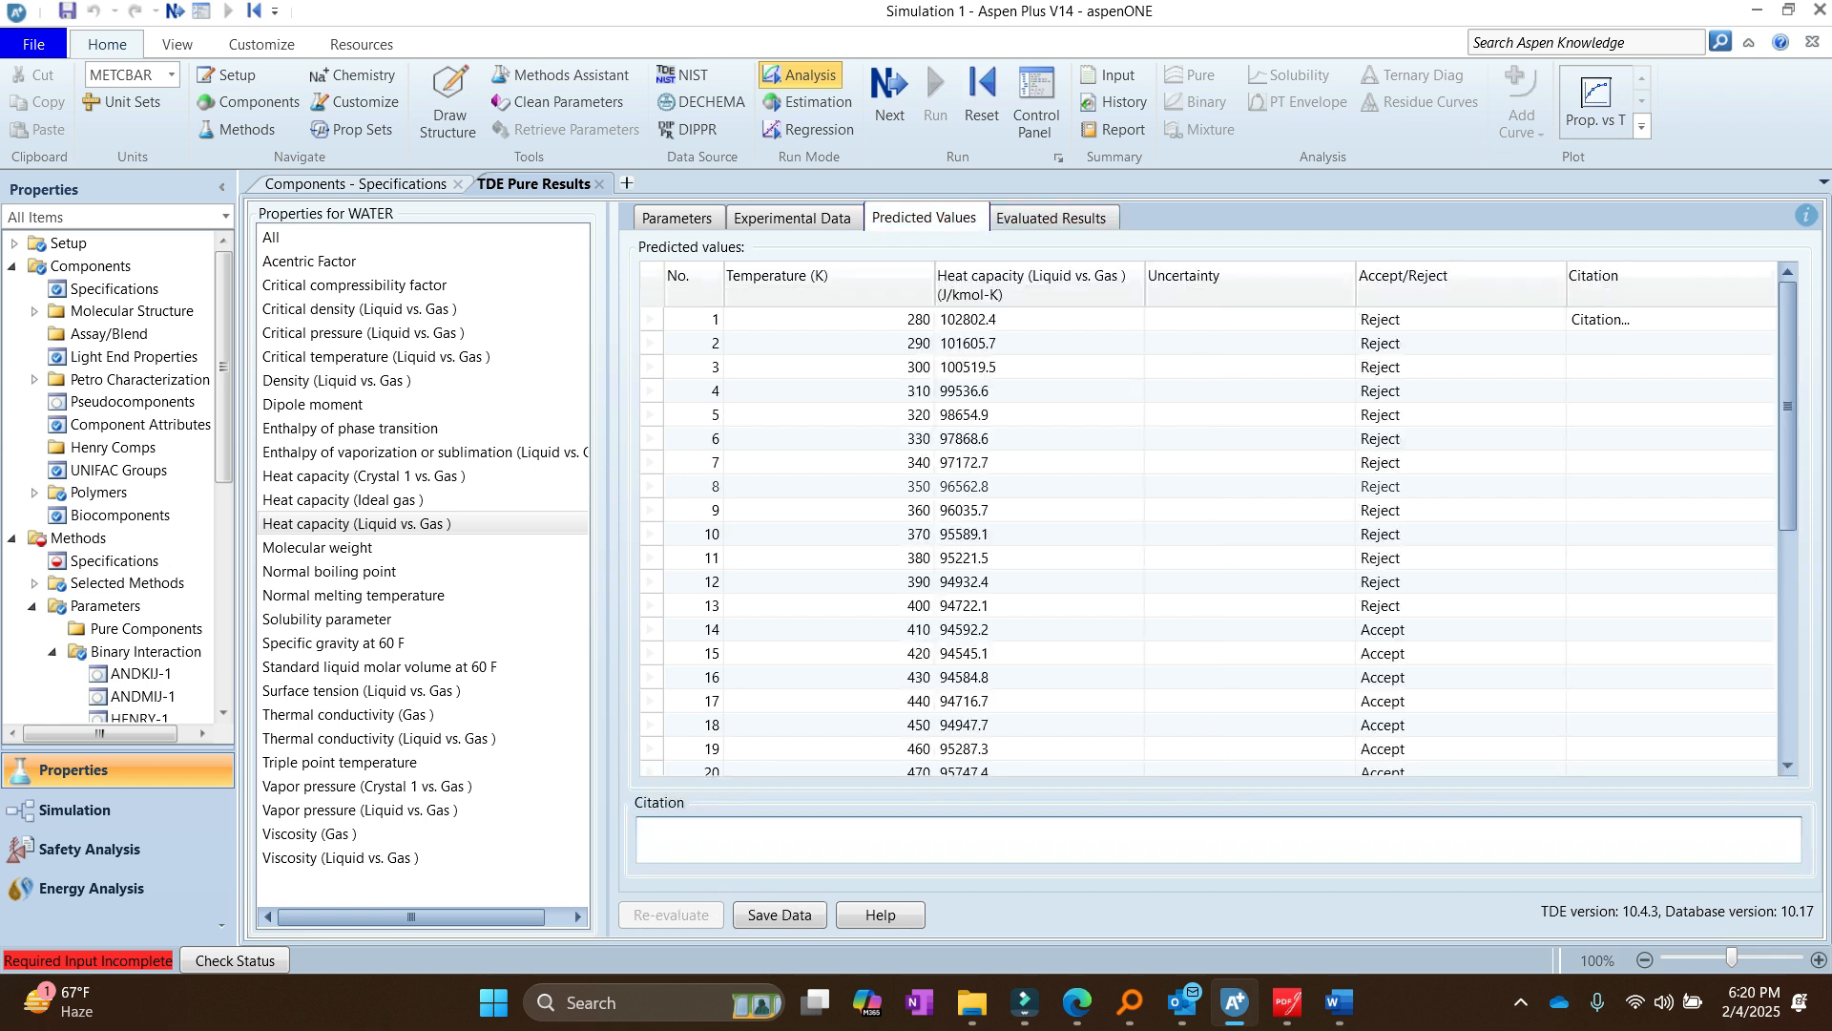
Step: Examine which predicted liquid heat capacity values are accepted or rejected across the temperature range
{"action": "left_click", "coordinate": [1461, 463]}
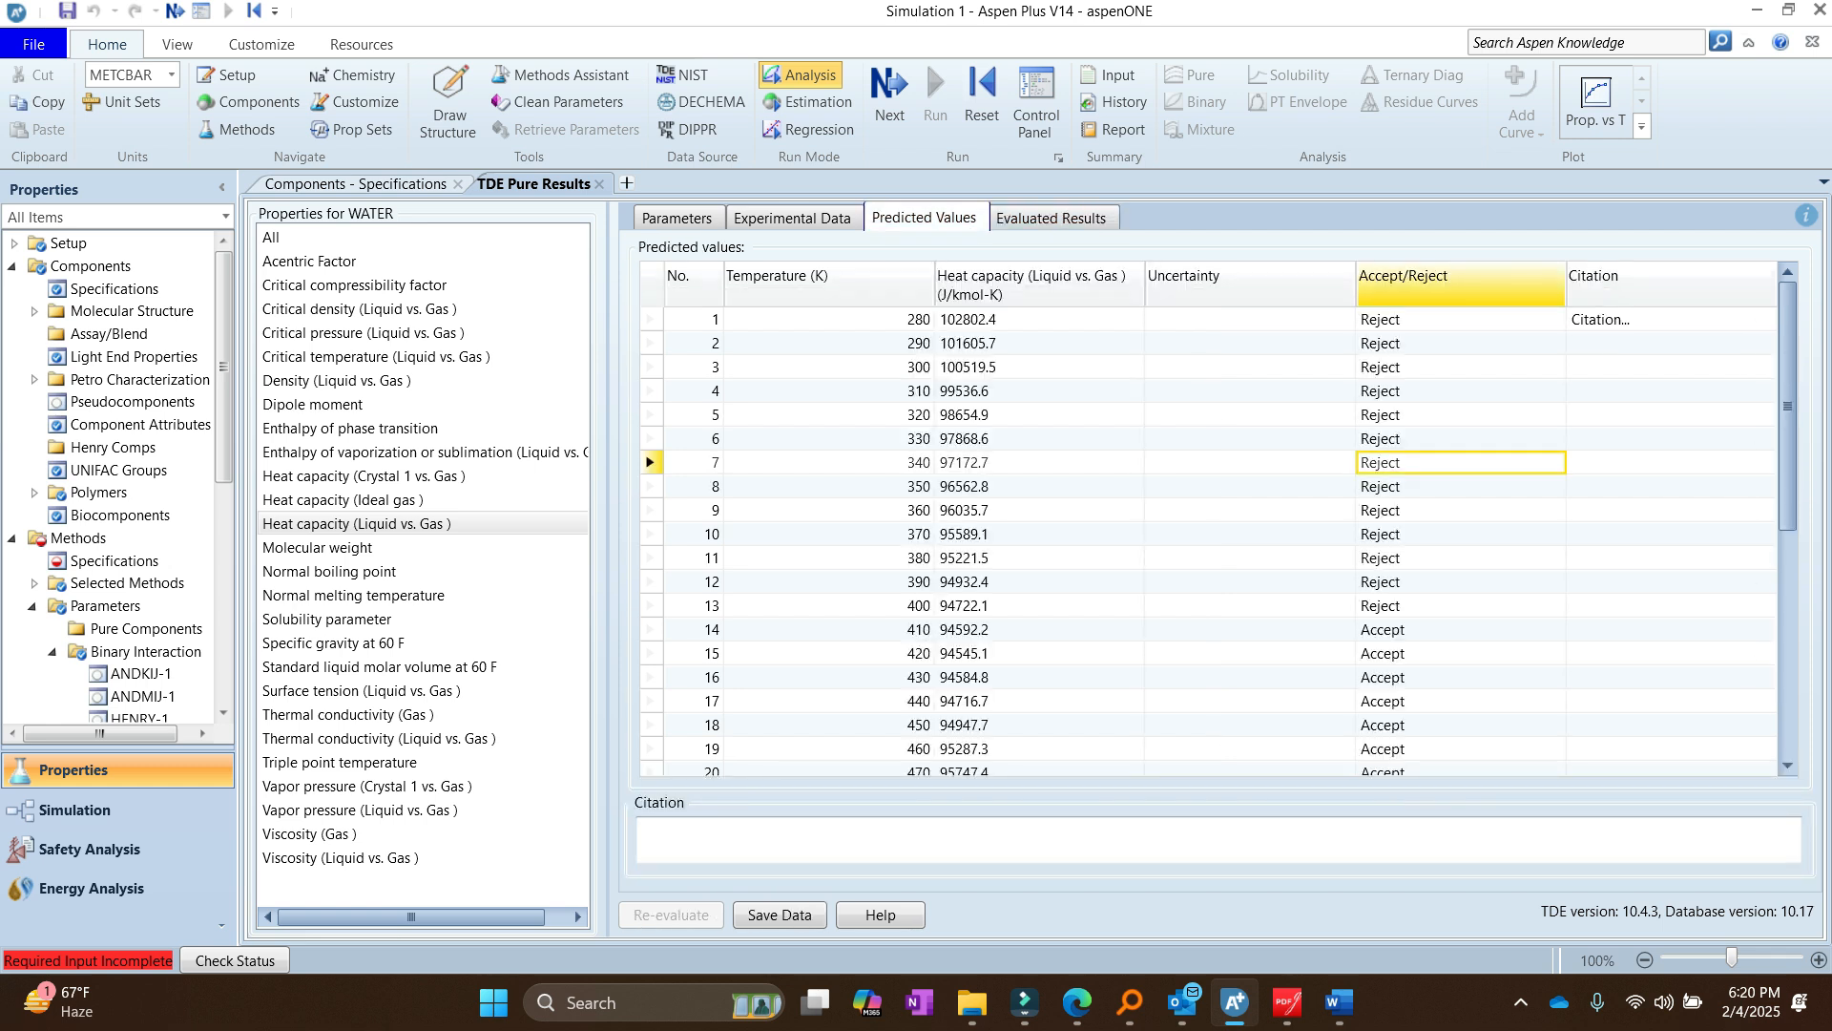
{"action": "left_click_drag", "start_coordinate": [1788, 439], "coordinate": [1788, 602]}
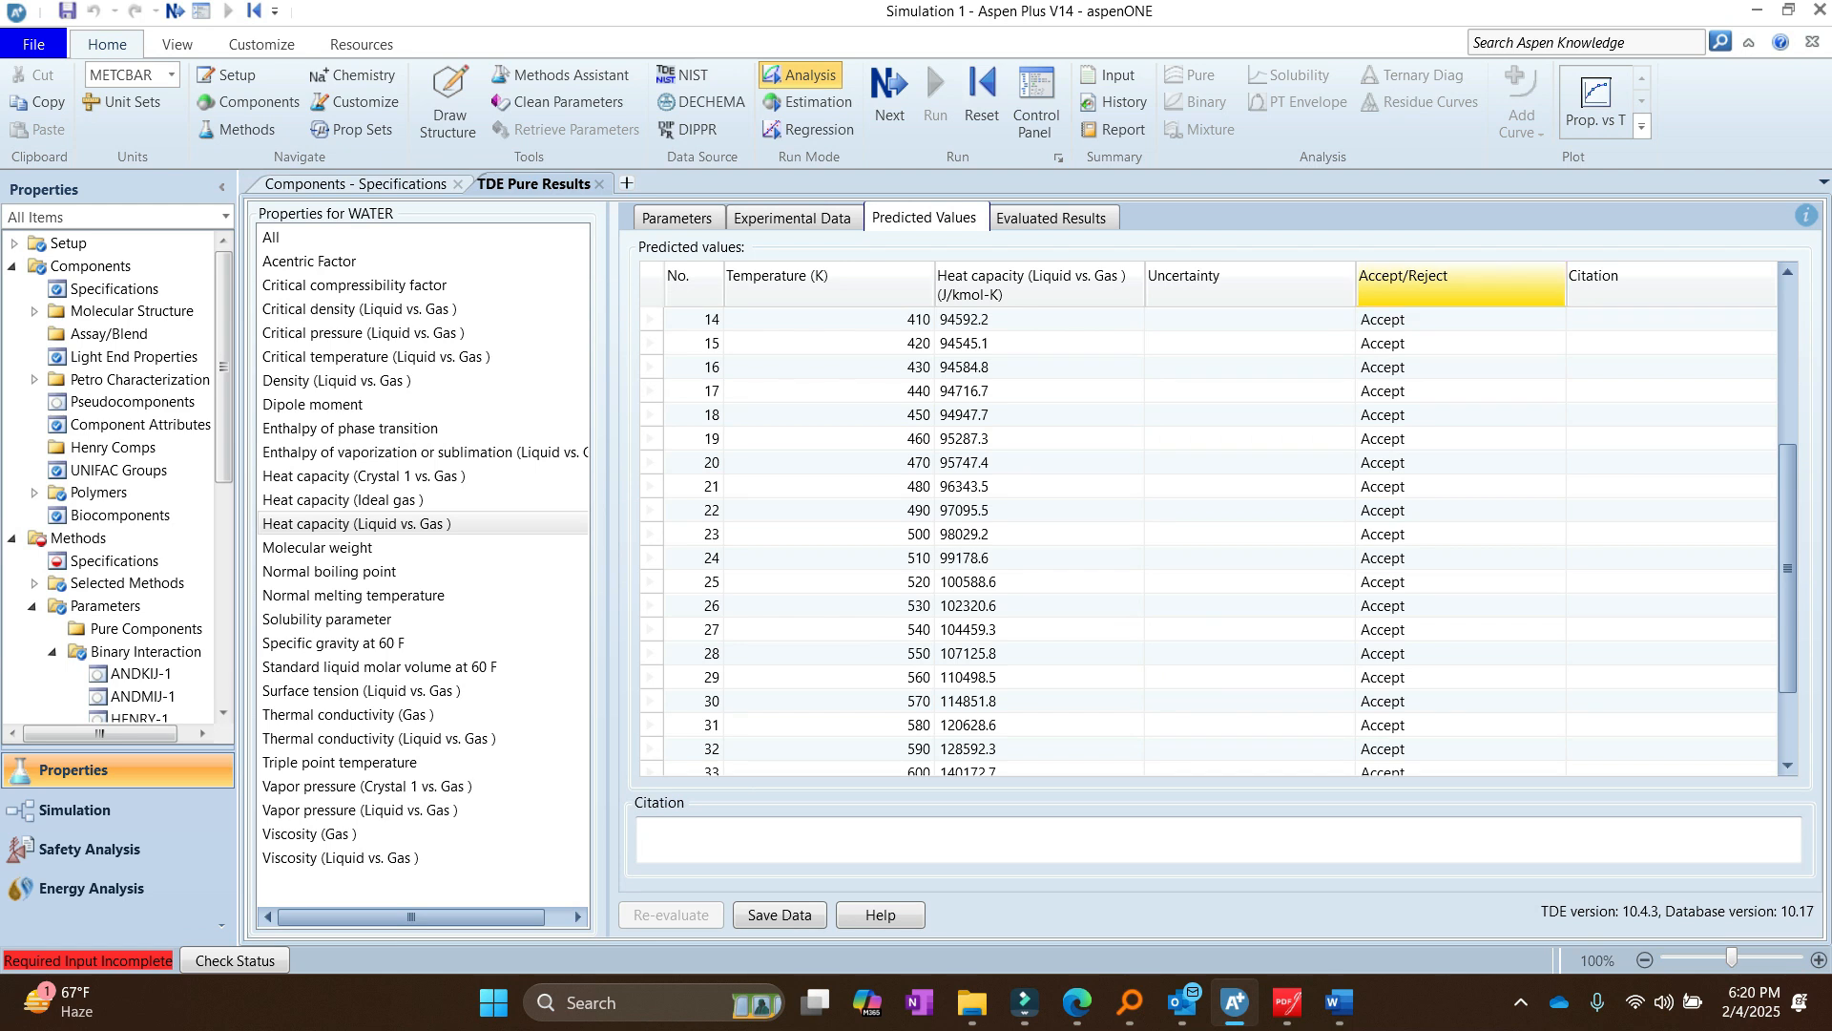
{"action": "left_click", "coordinate": [1460, 284]}
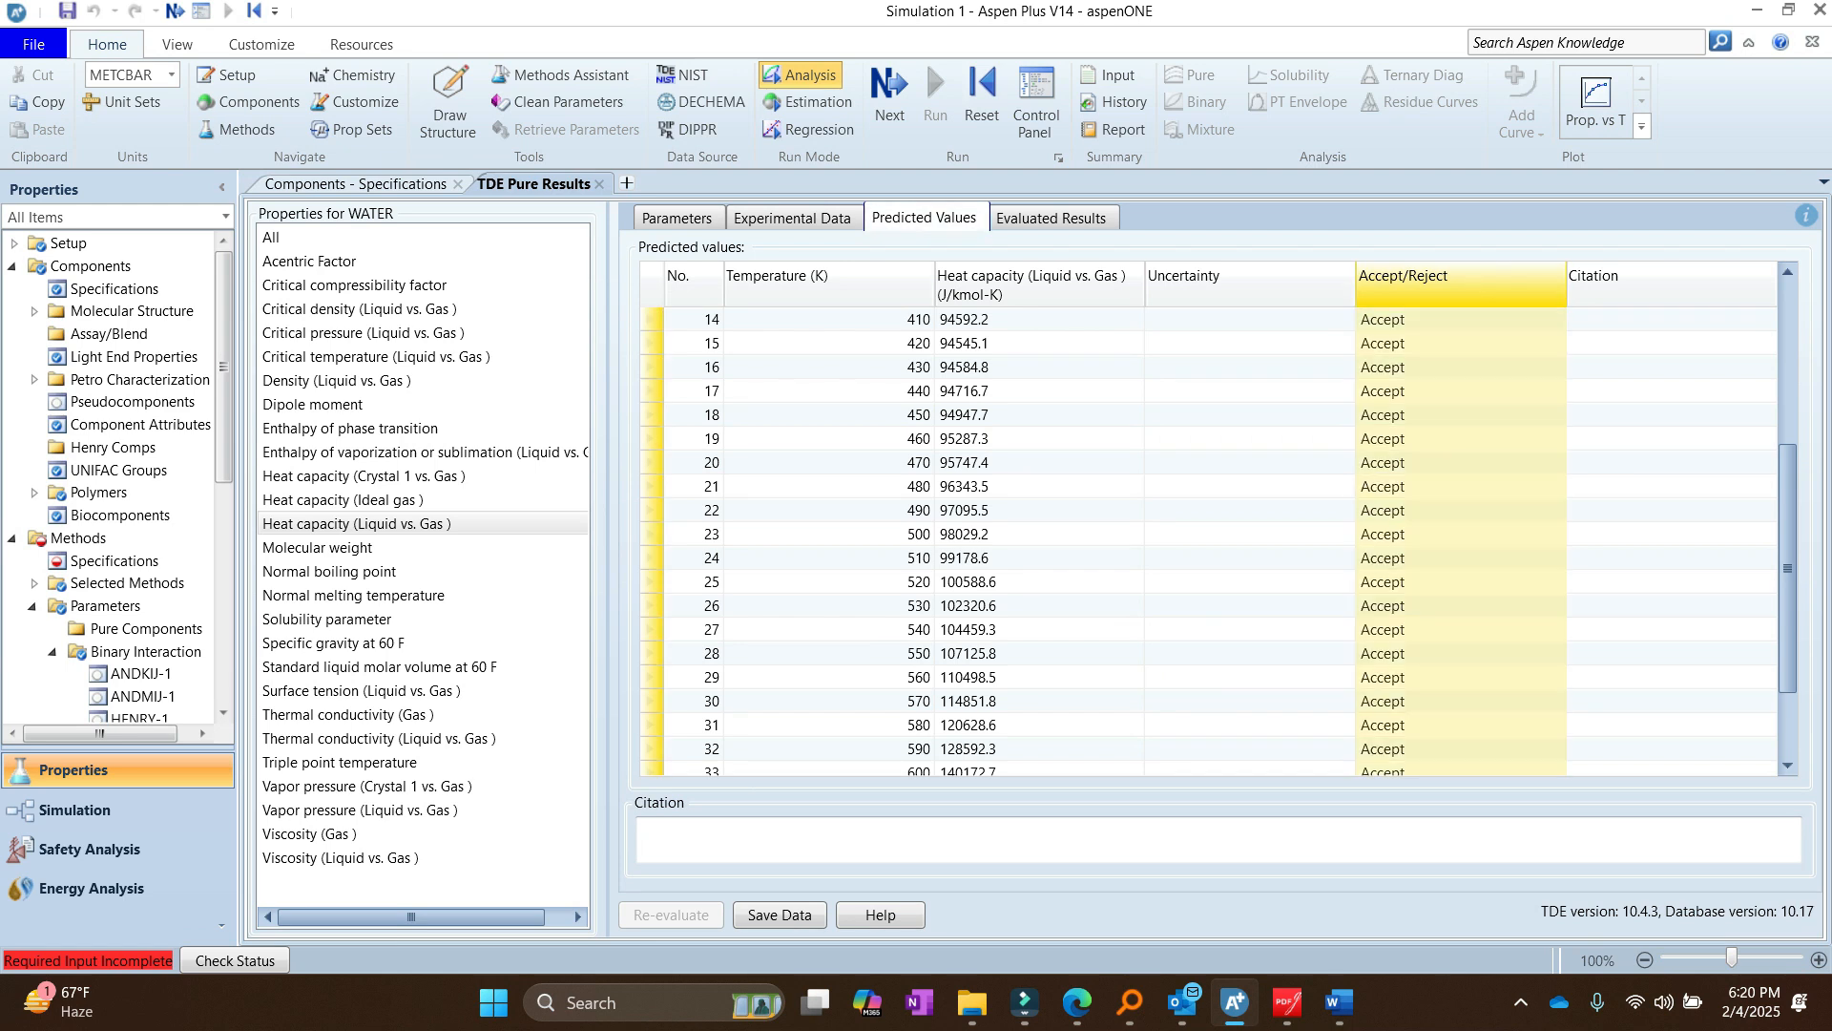
{"action": "left_click", "coordinate": [1460, 534]}
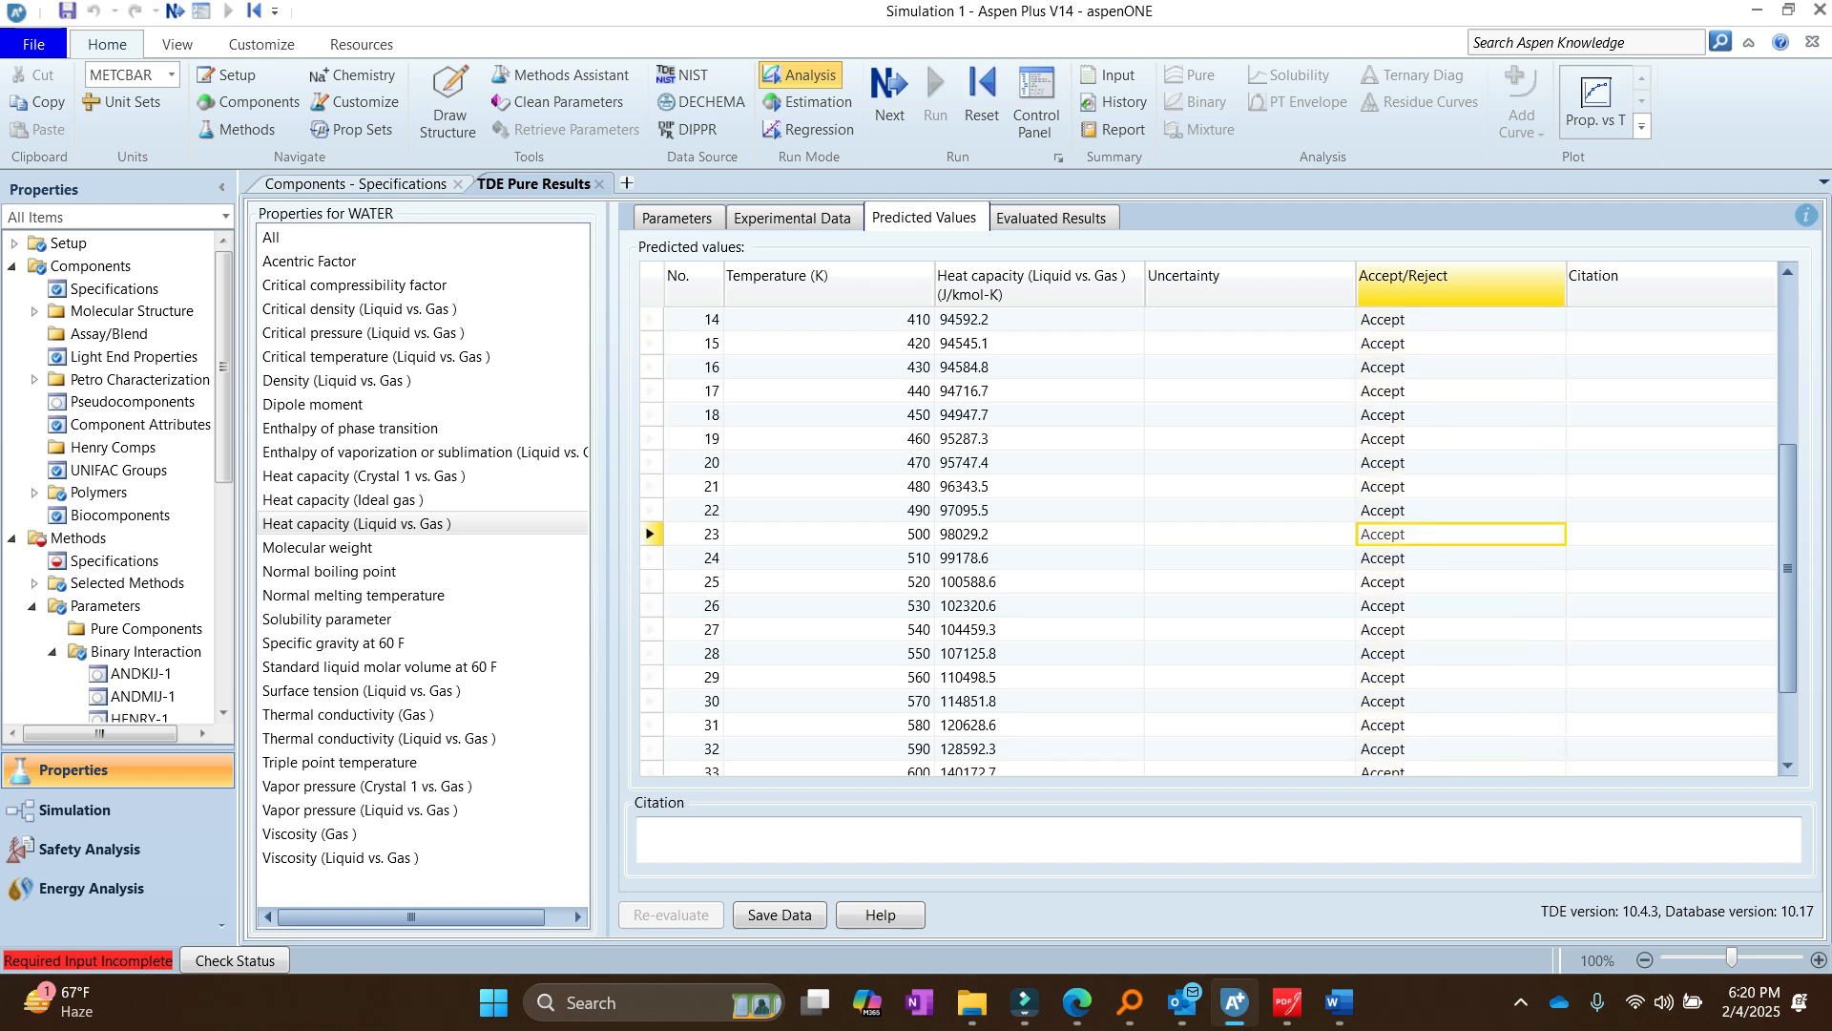
{"action": "scroll", "coordinate": [1207, 535], "scroll_direction": "up", "scroll_amount": 3}
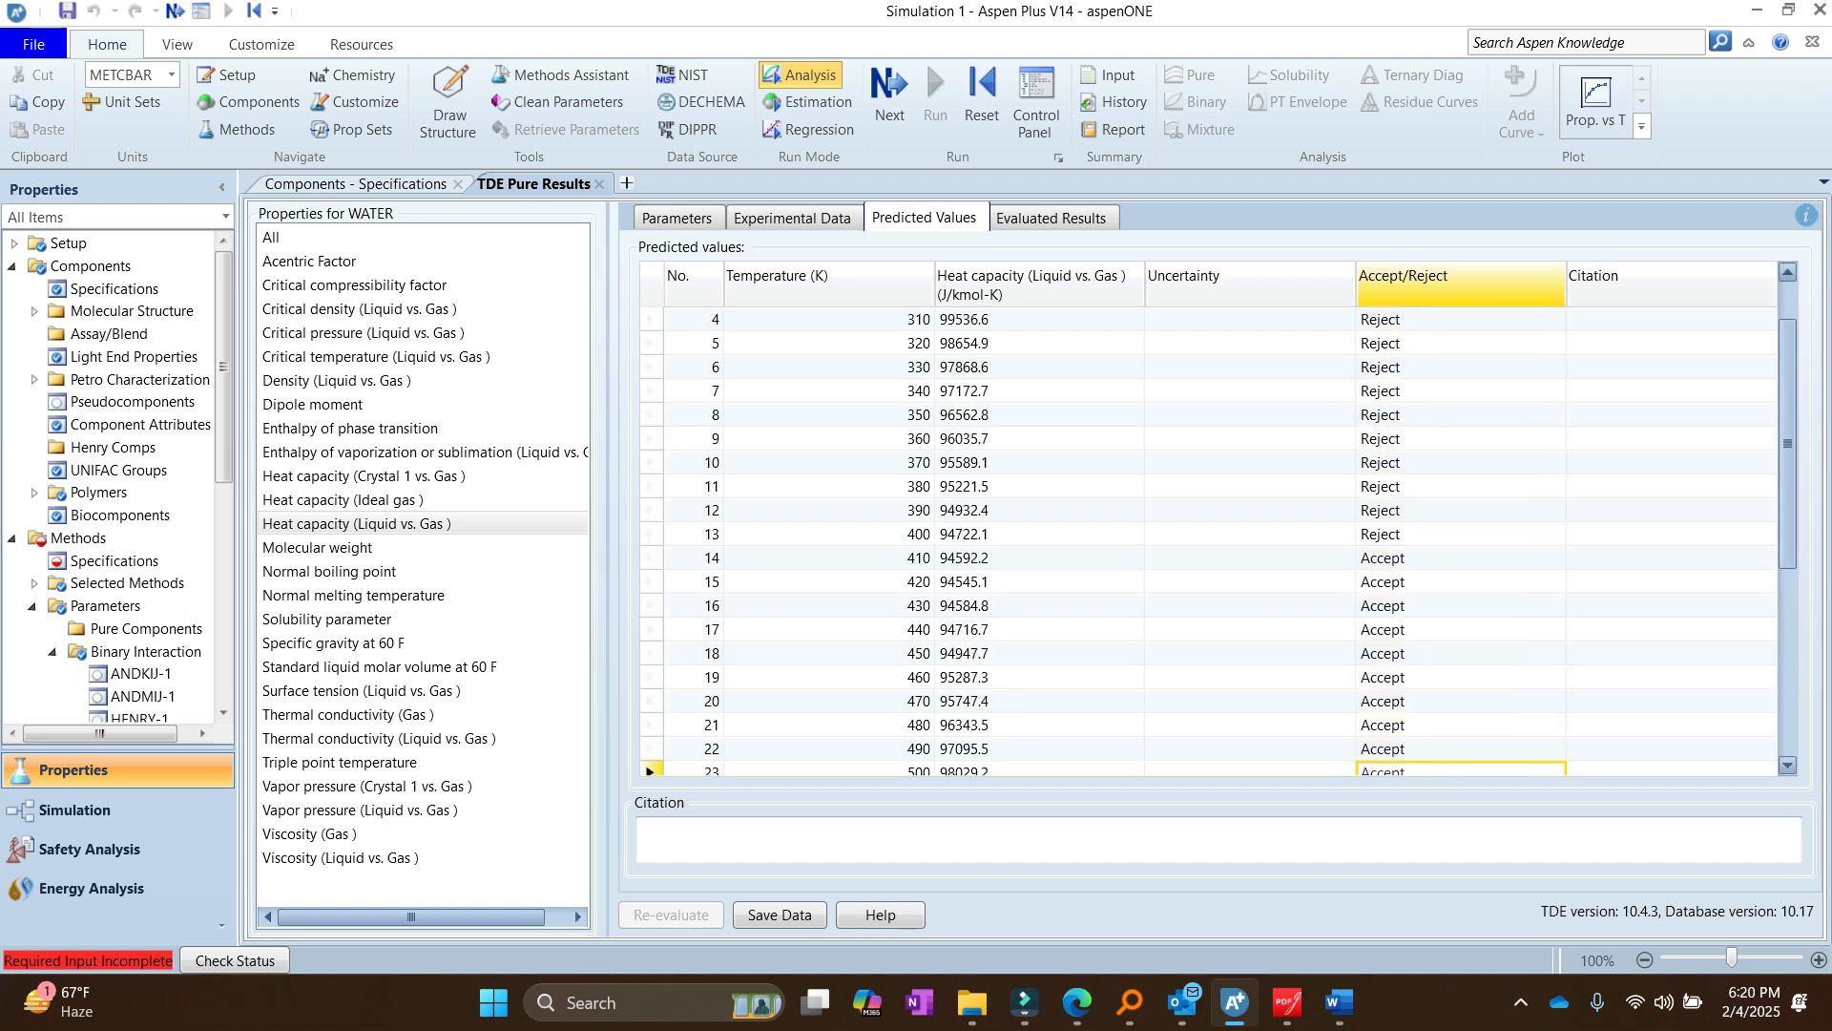
{"action": "left_click", "coordinate": [1460, 391]}
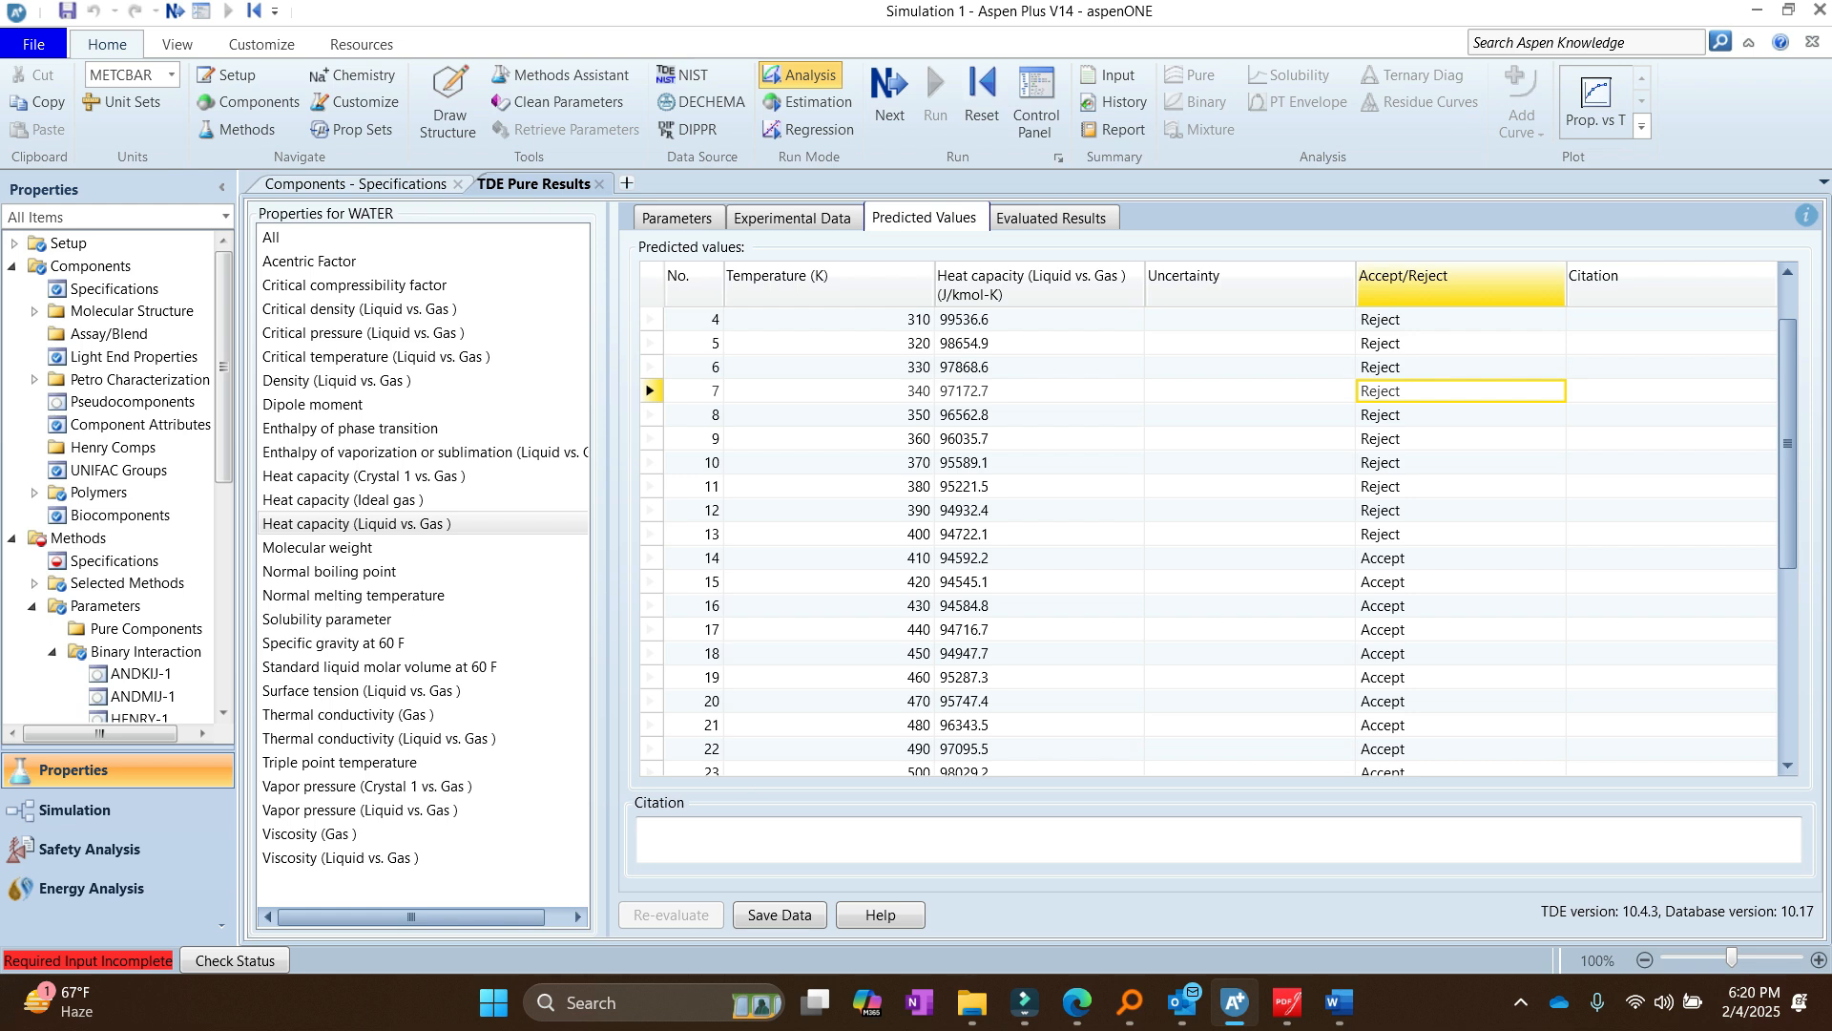
{"action": "left_click", "coordinate": [1460, 630]}
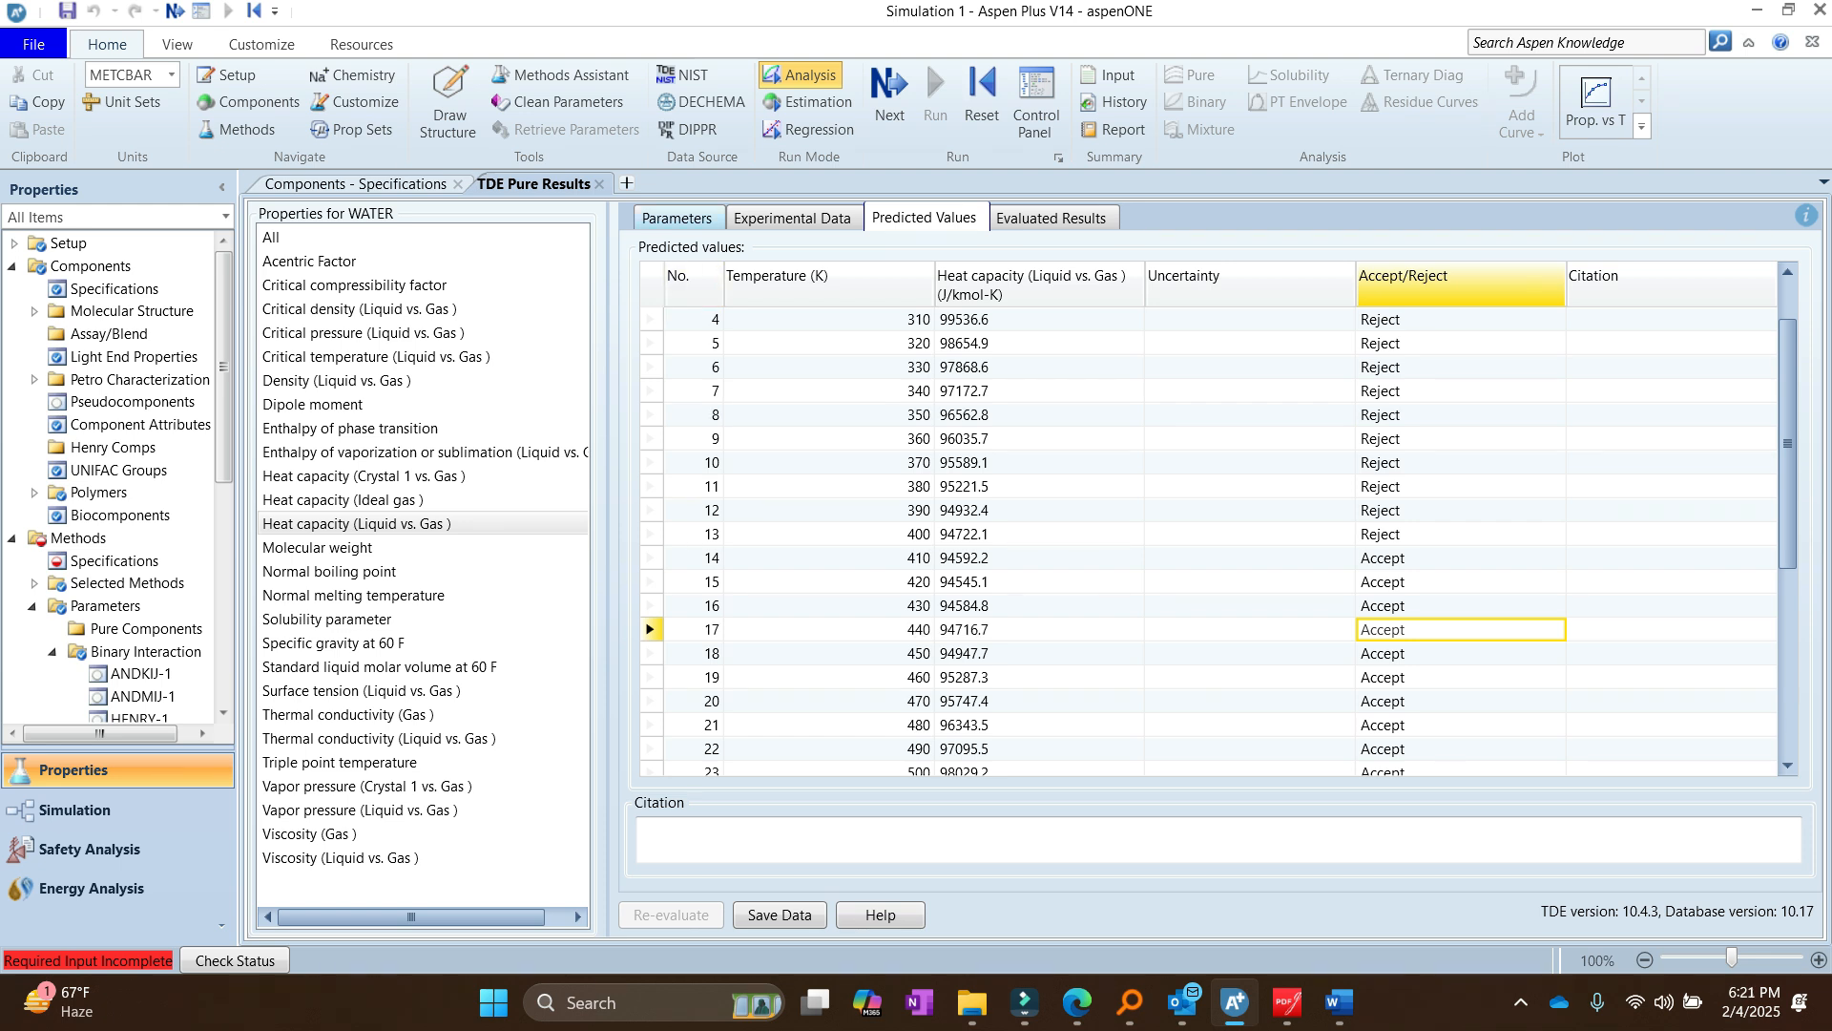
Step: Plot the liquid heat capacity against temperature from the experimental temperature and heat capacity columns, then close the plot
{"action": "left_click", "coordinate": [677, 219]}
{"action": "left_click", "coordinate": [791, 218]}
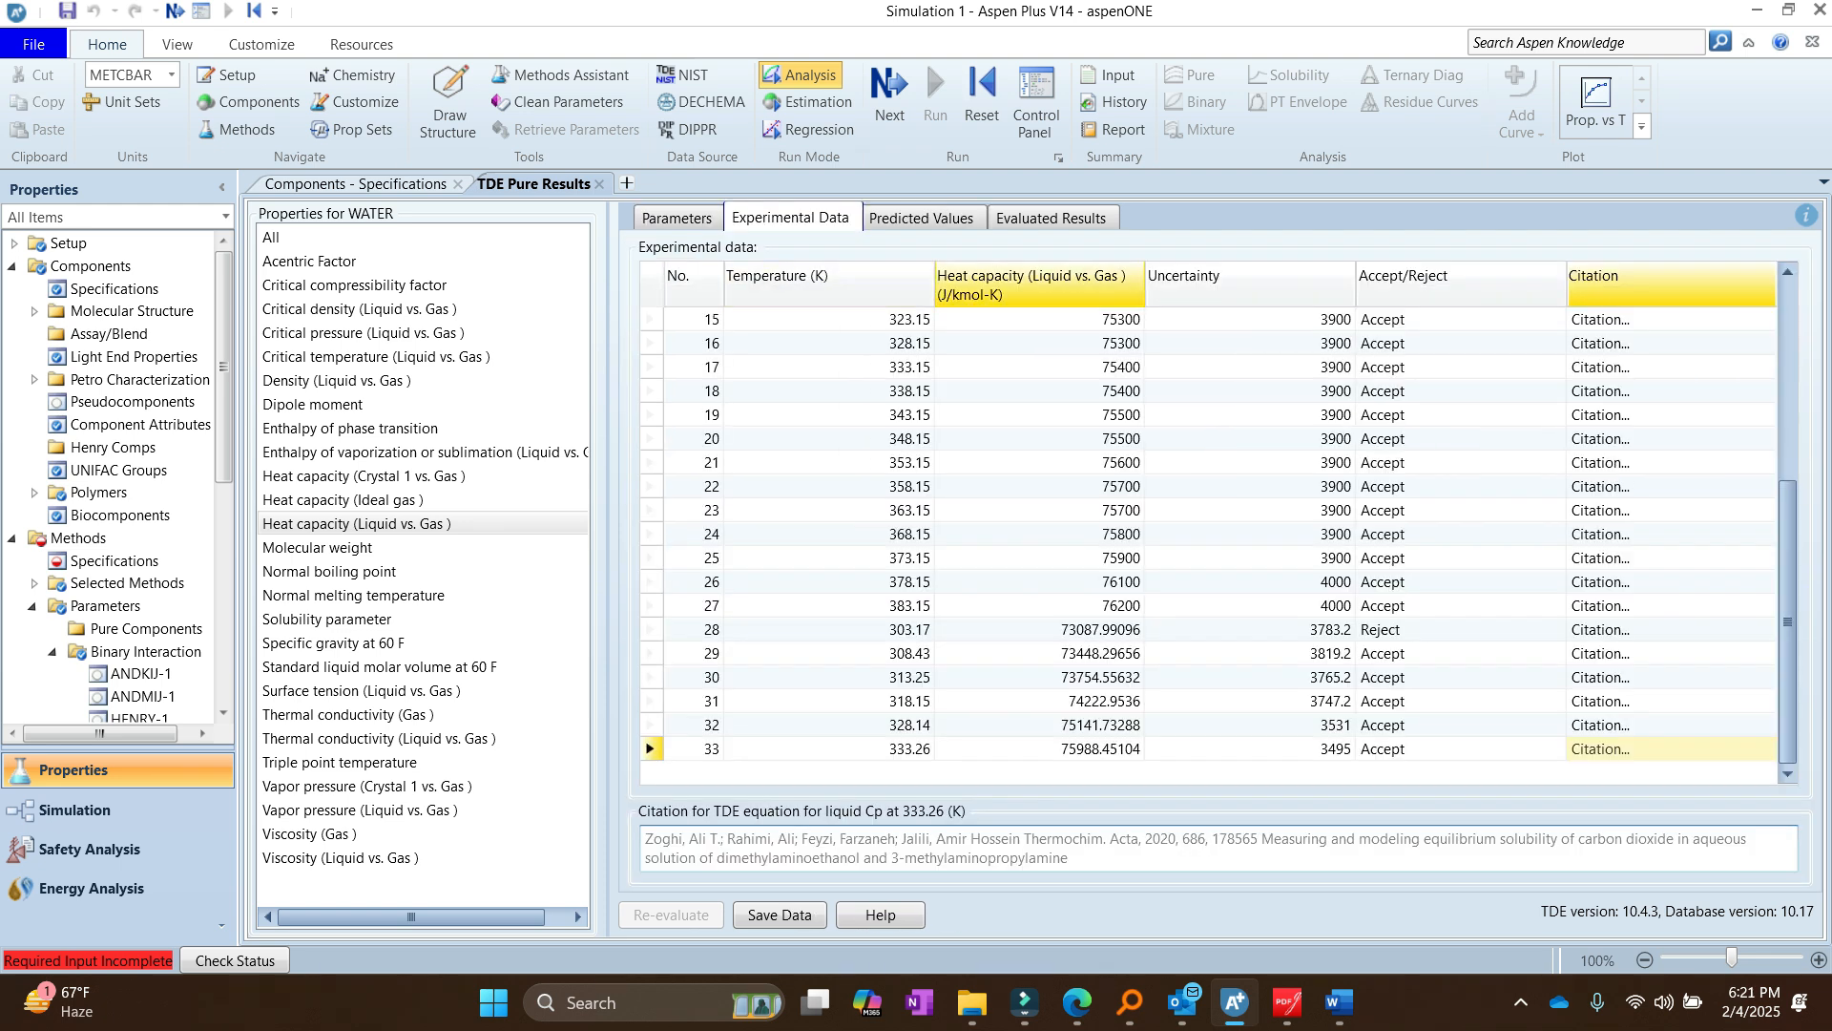
{"action": "left_click", "coordinate": [1040, 285]}
{"action": "left_click", "coordinate": [829, 286], "text": "ctrl"}
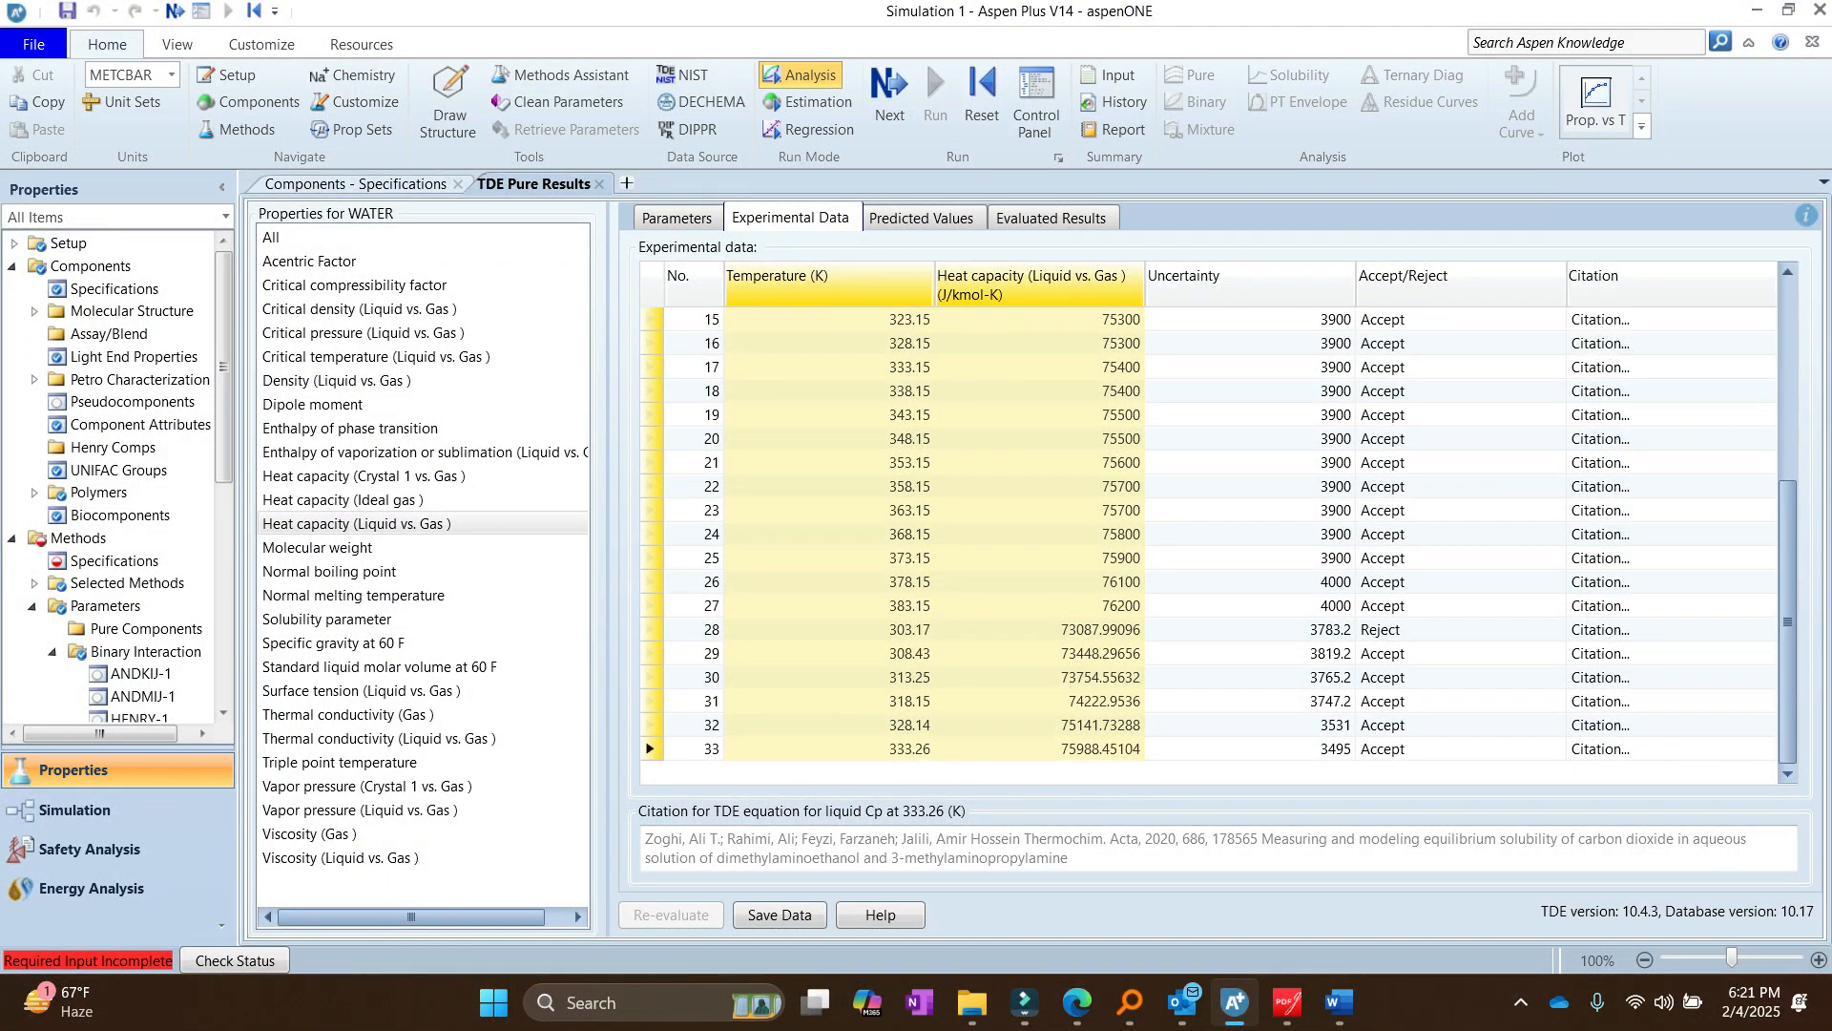
{"action": "left_click", "coordinate": [1595, 100]}
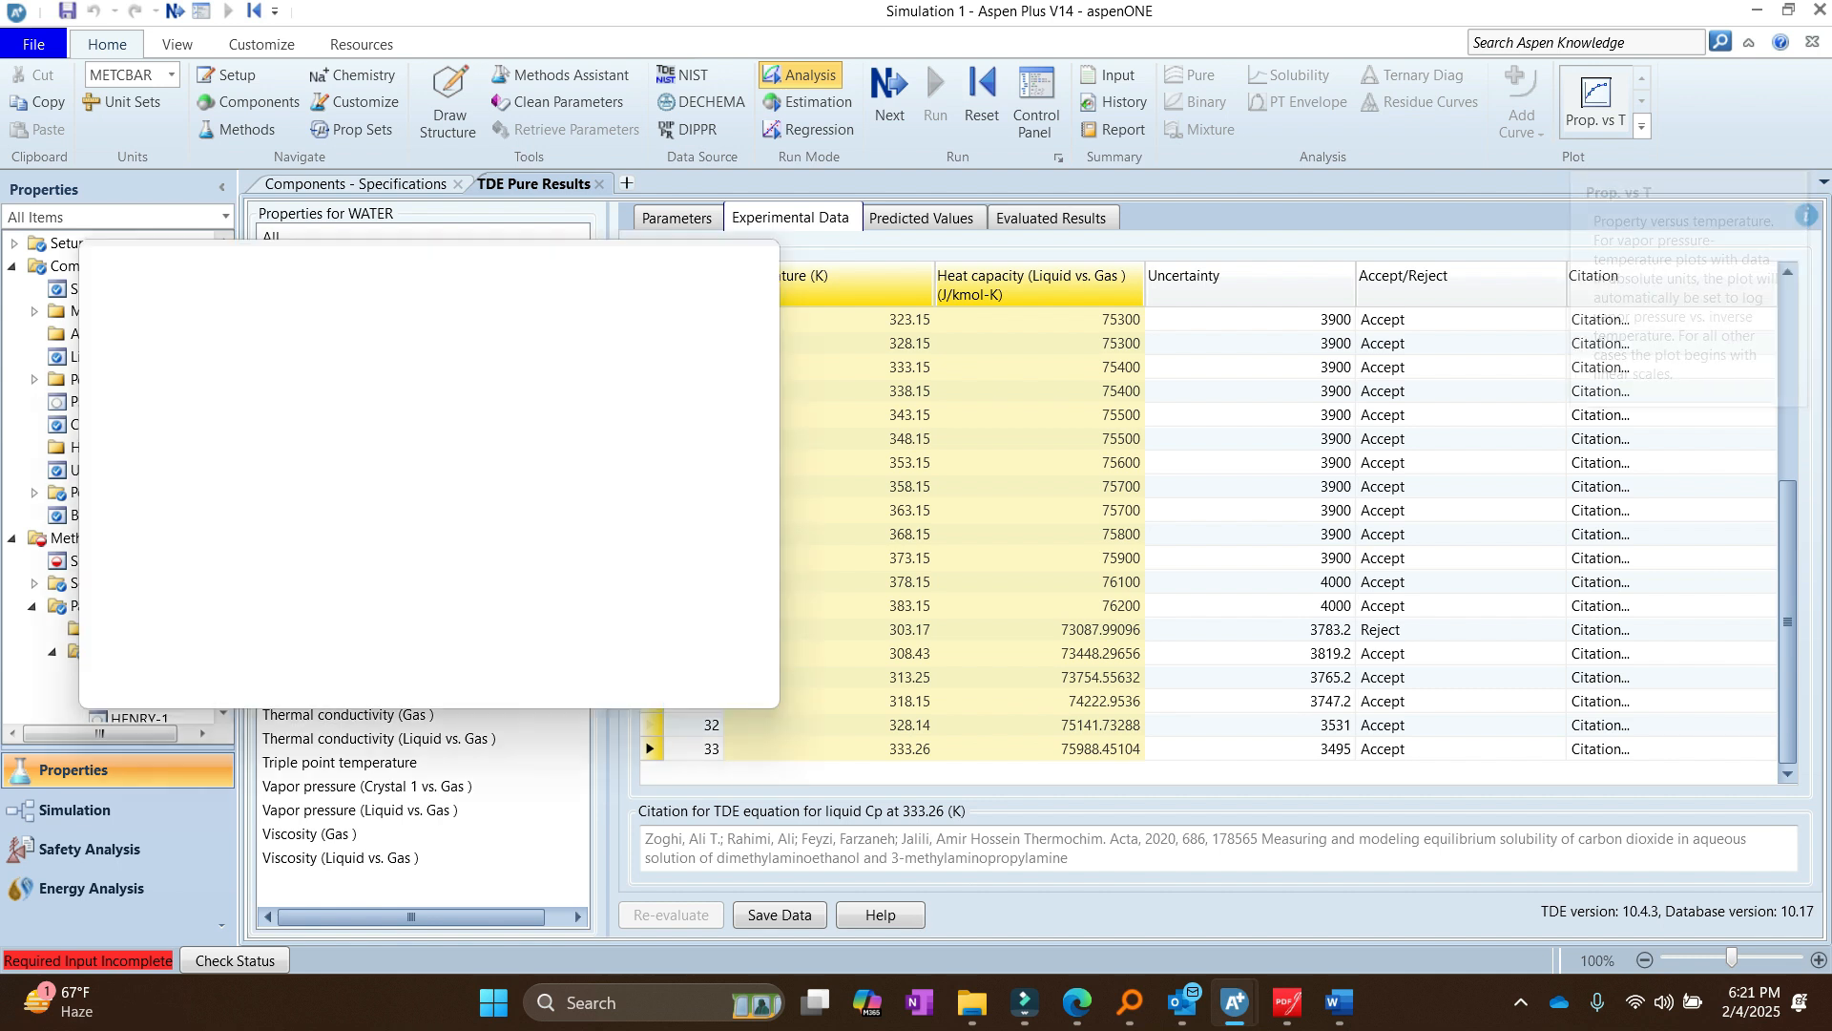
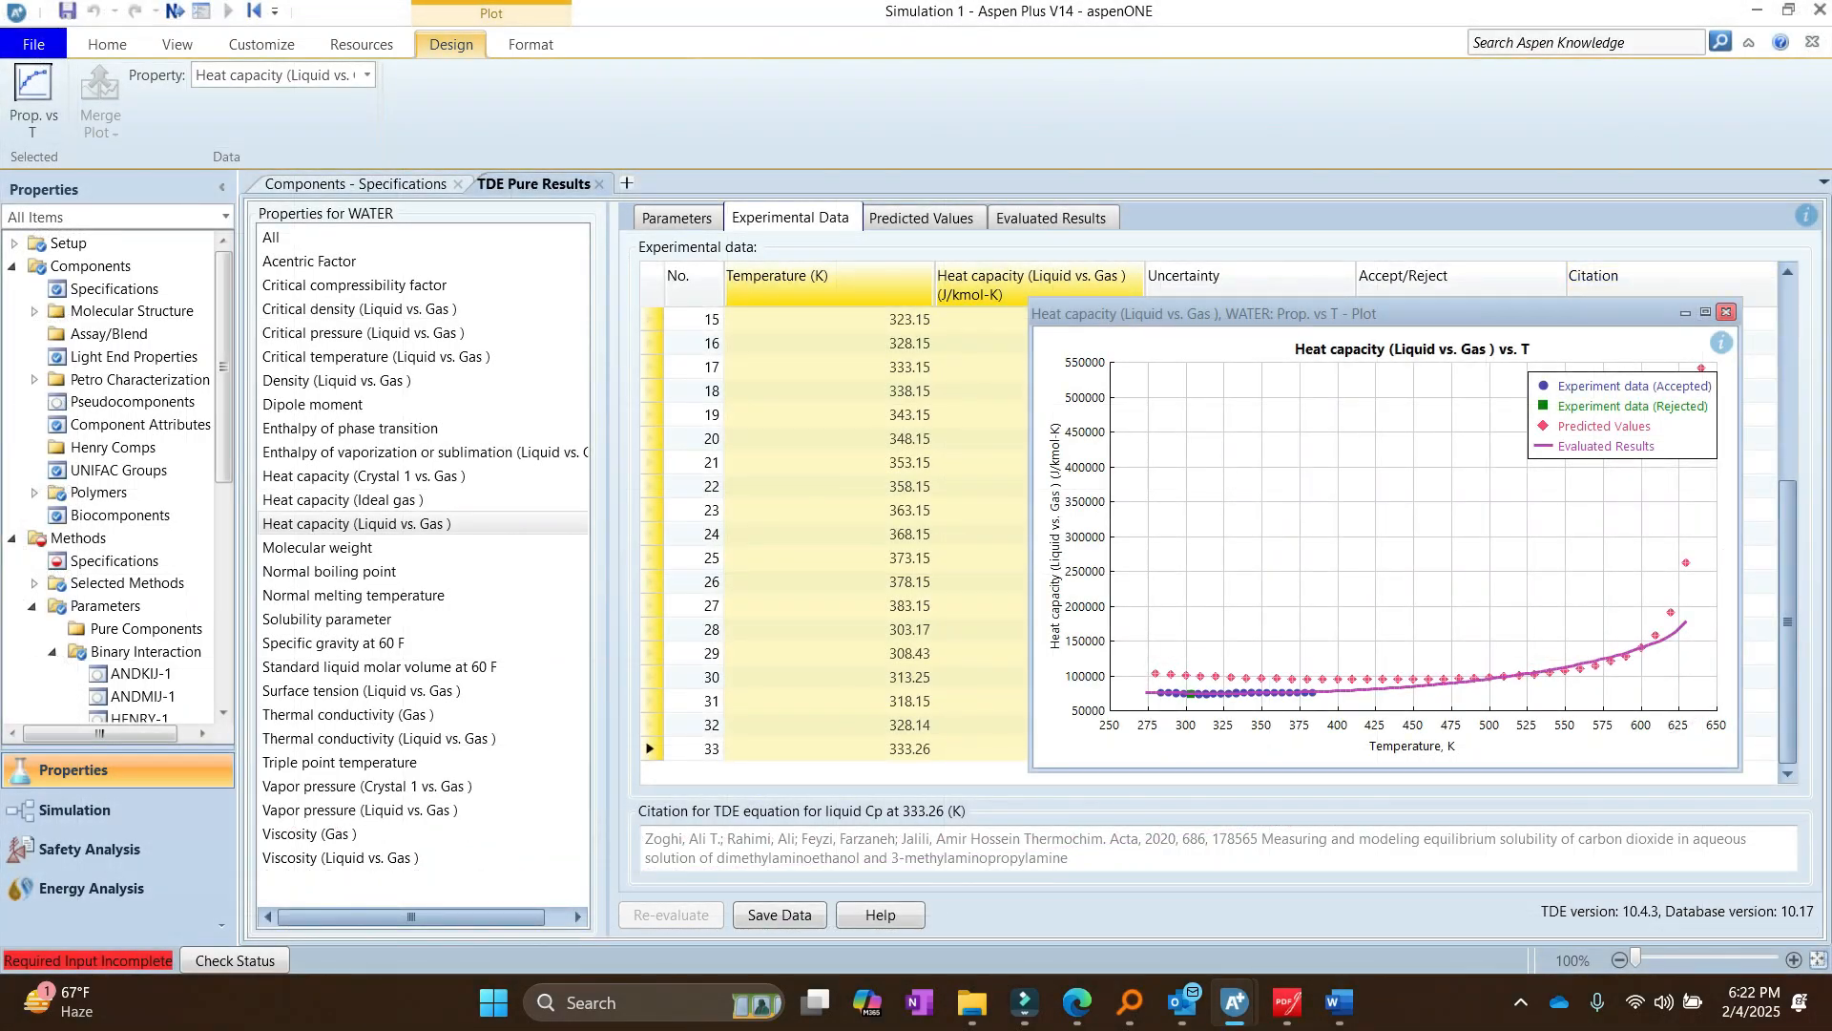
{"action": "left_click", "coordinate": [1727, 312]}
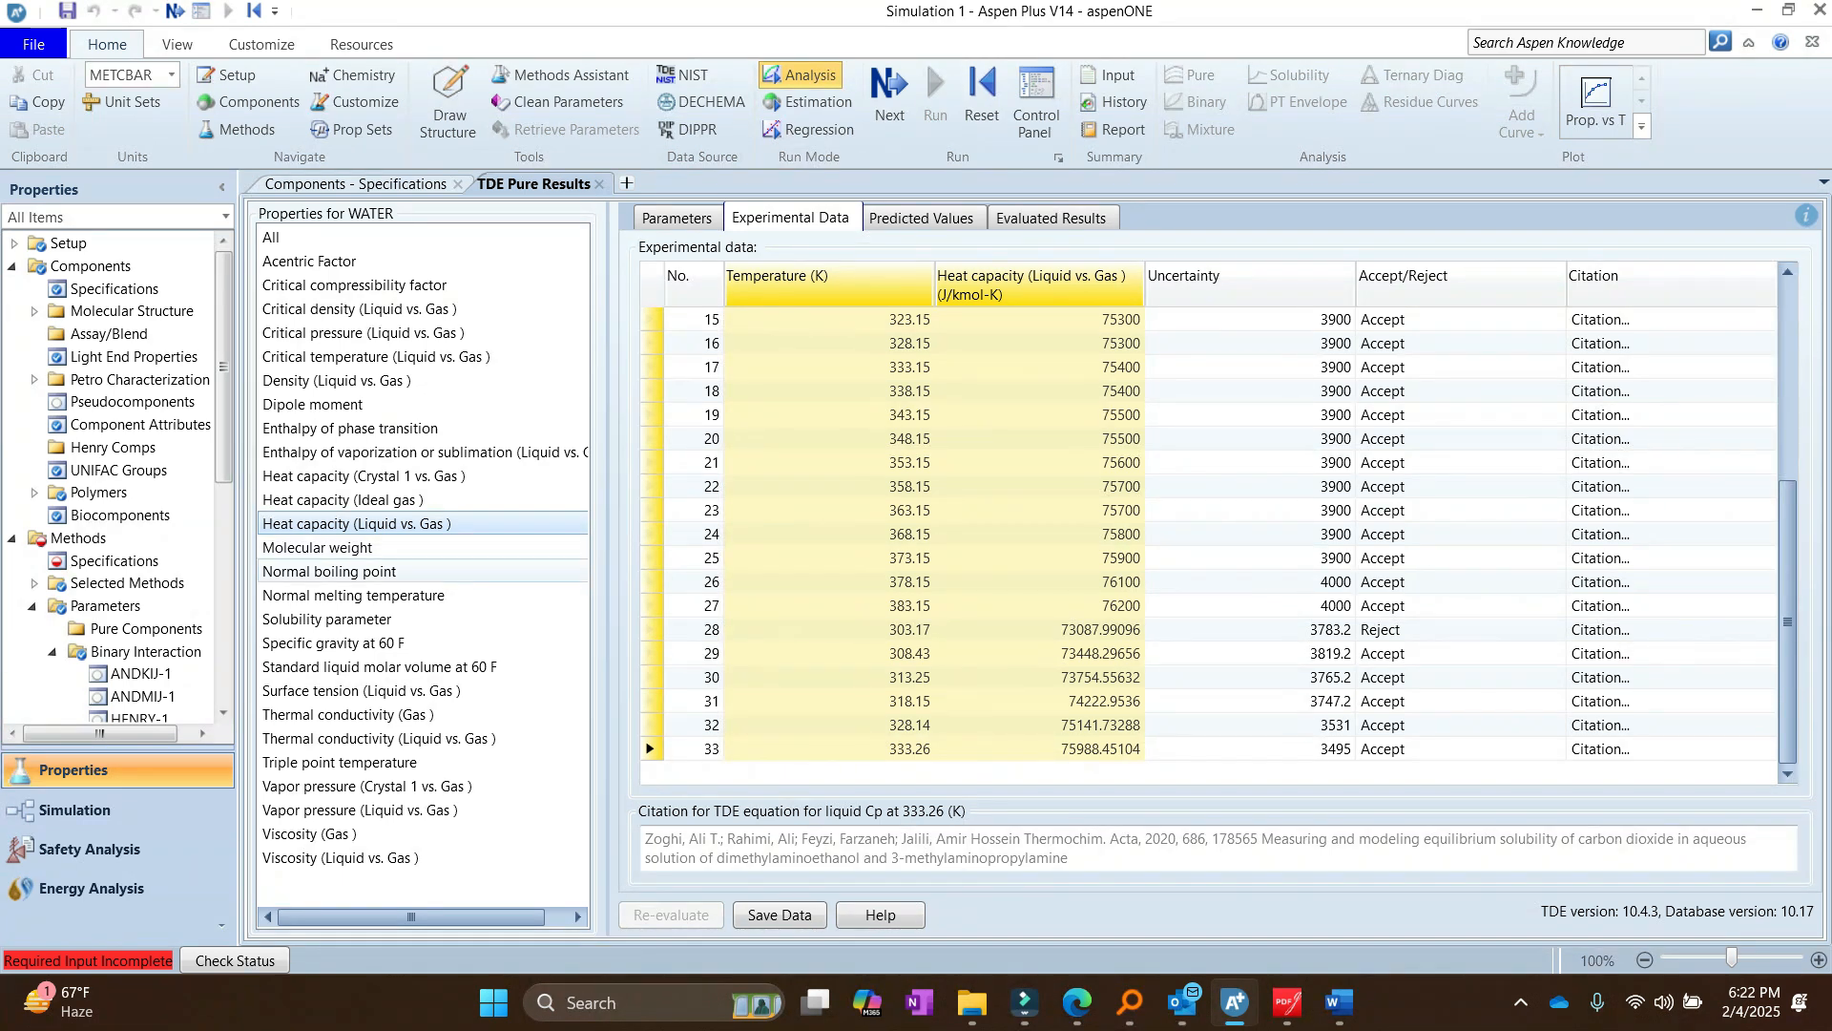
Step: View the WAGNER25 parameters and the experimental data for water's Liquid vs. Gas vapor pressure, returning to the parameters
{"action": "left_click", "coordinate": [360, 810]}
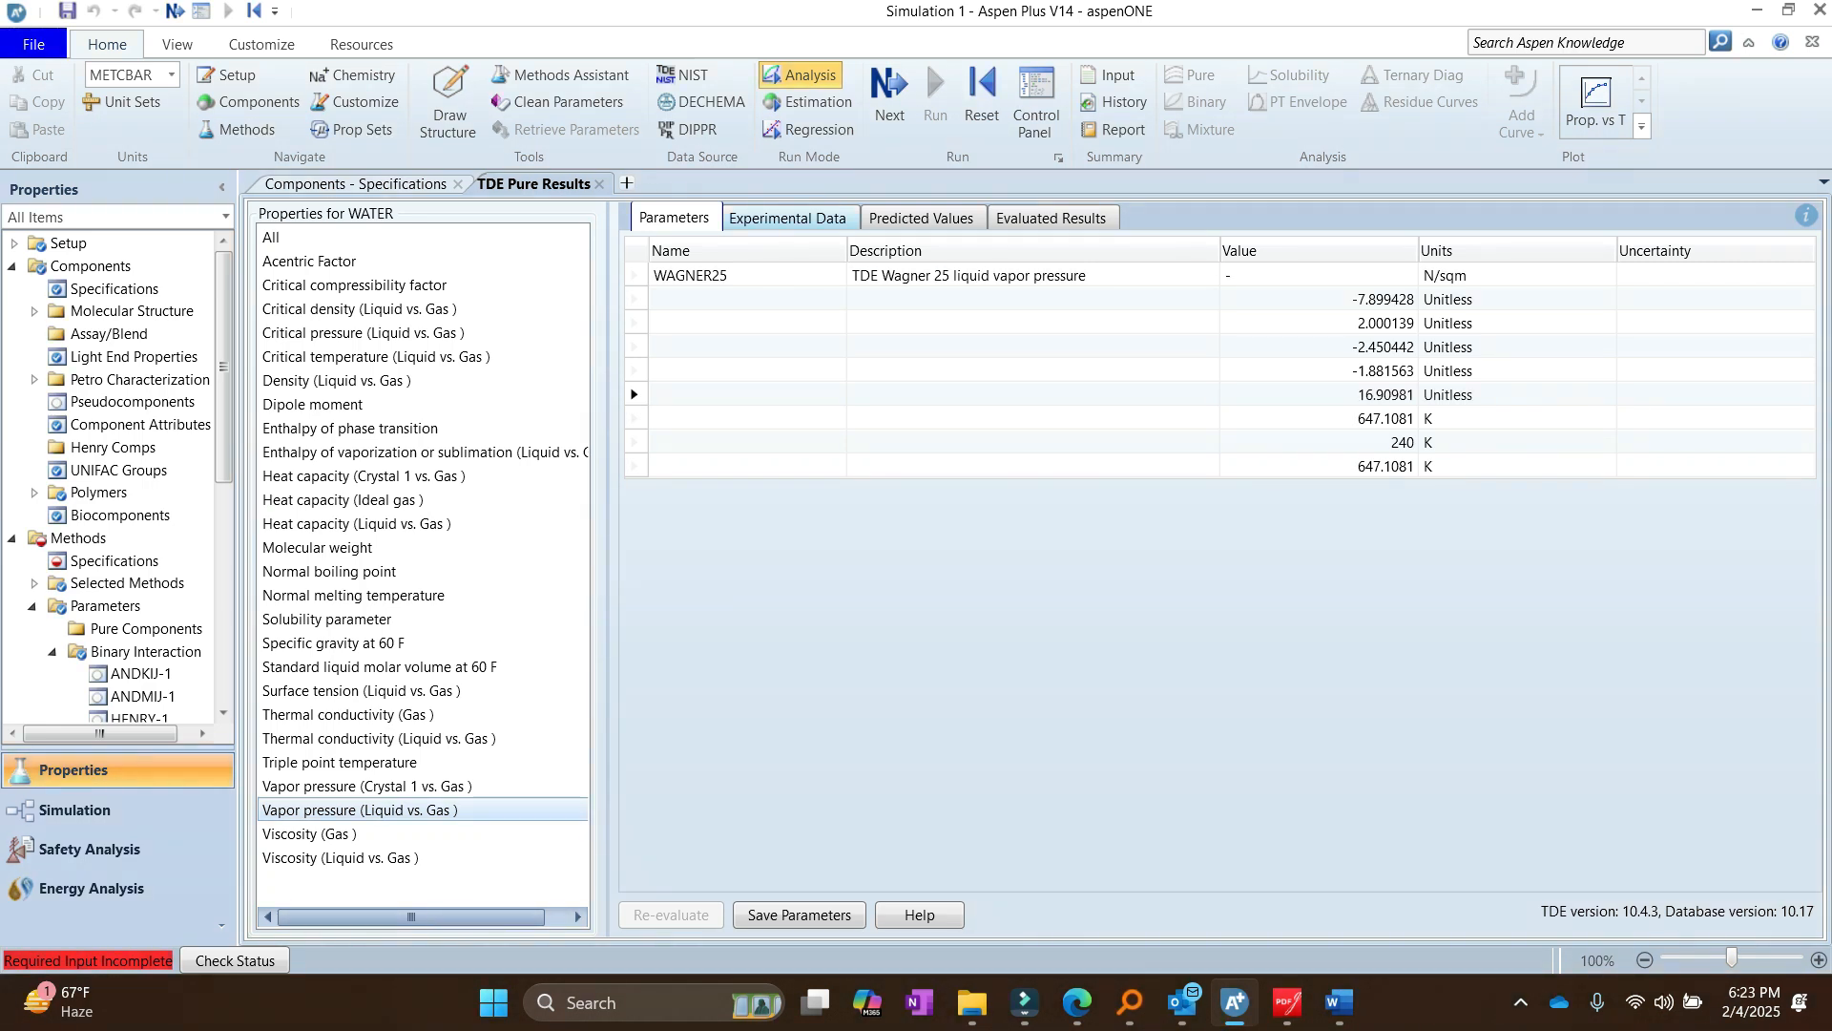
{"action": "left_click", "coordinate": [788, 219]}
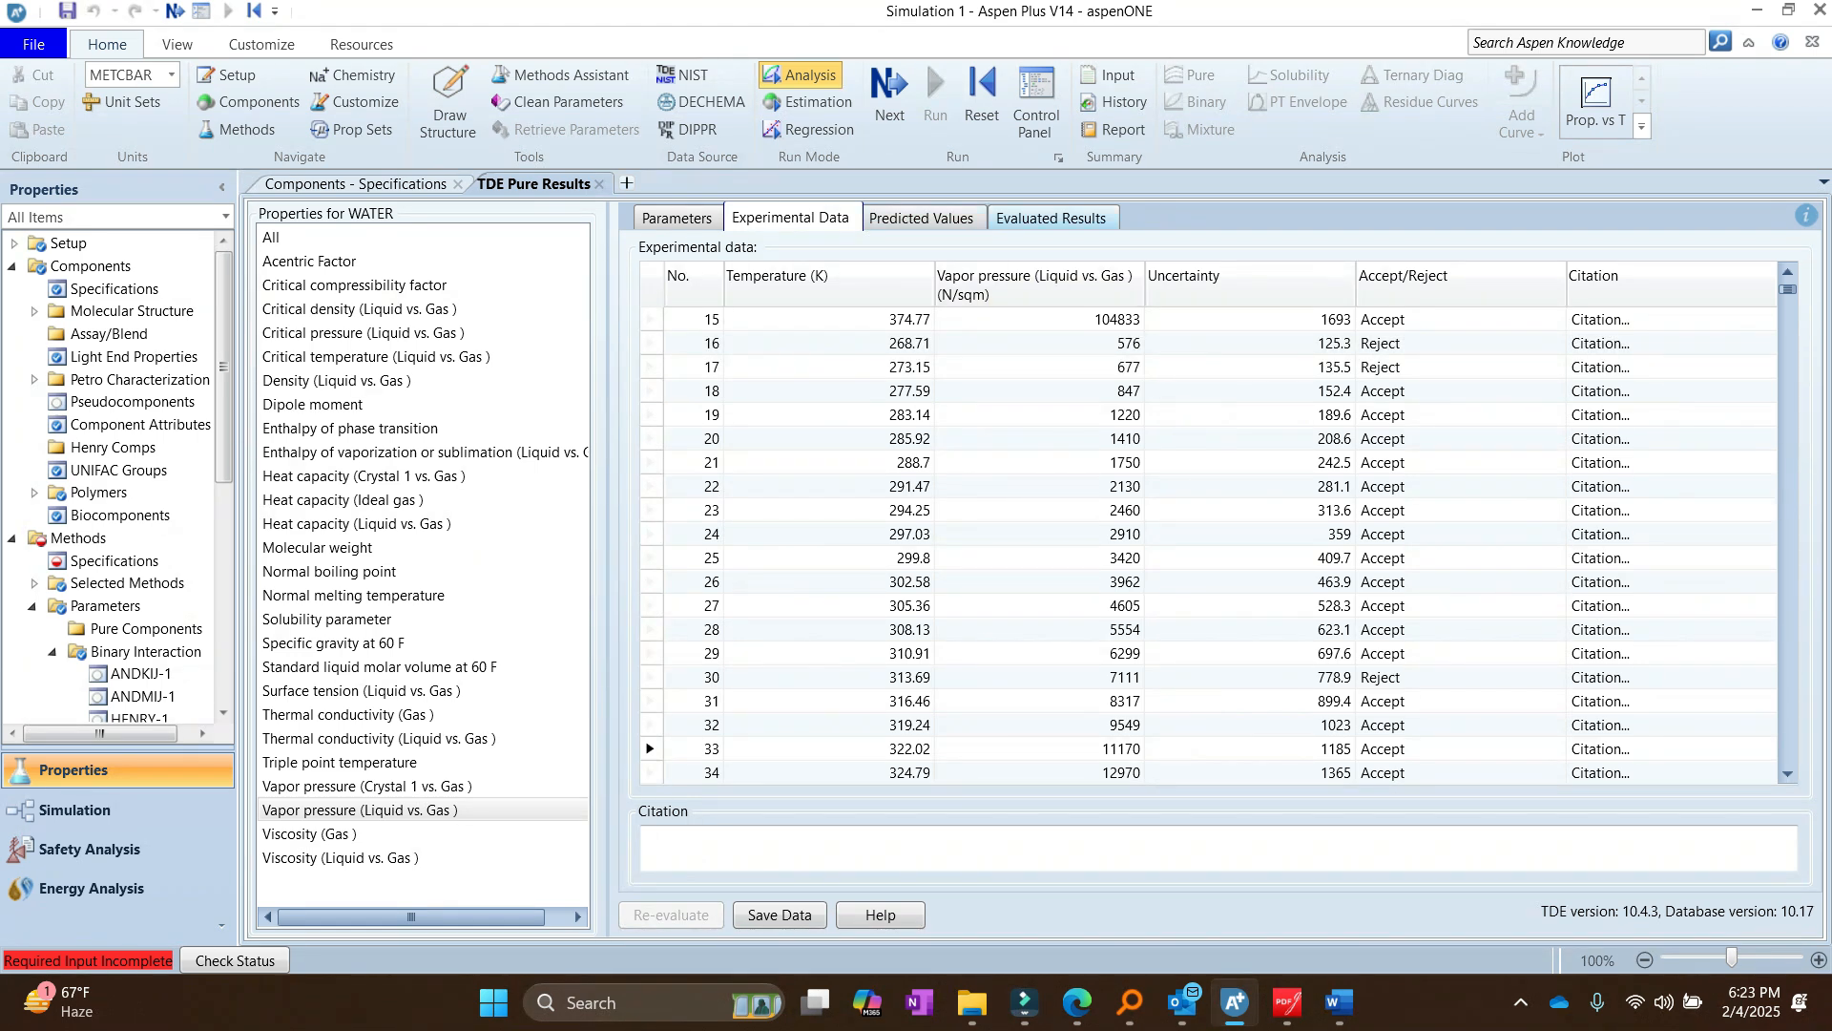
{"action": "left_click", "coordinate": [677, 219]}
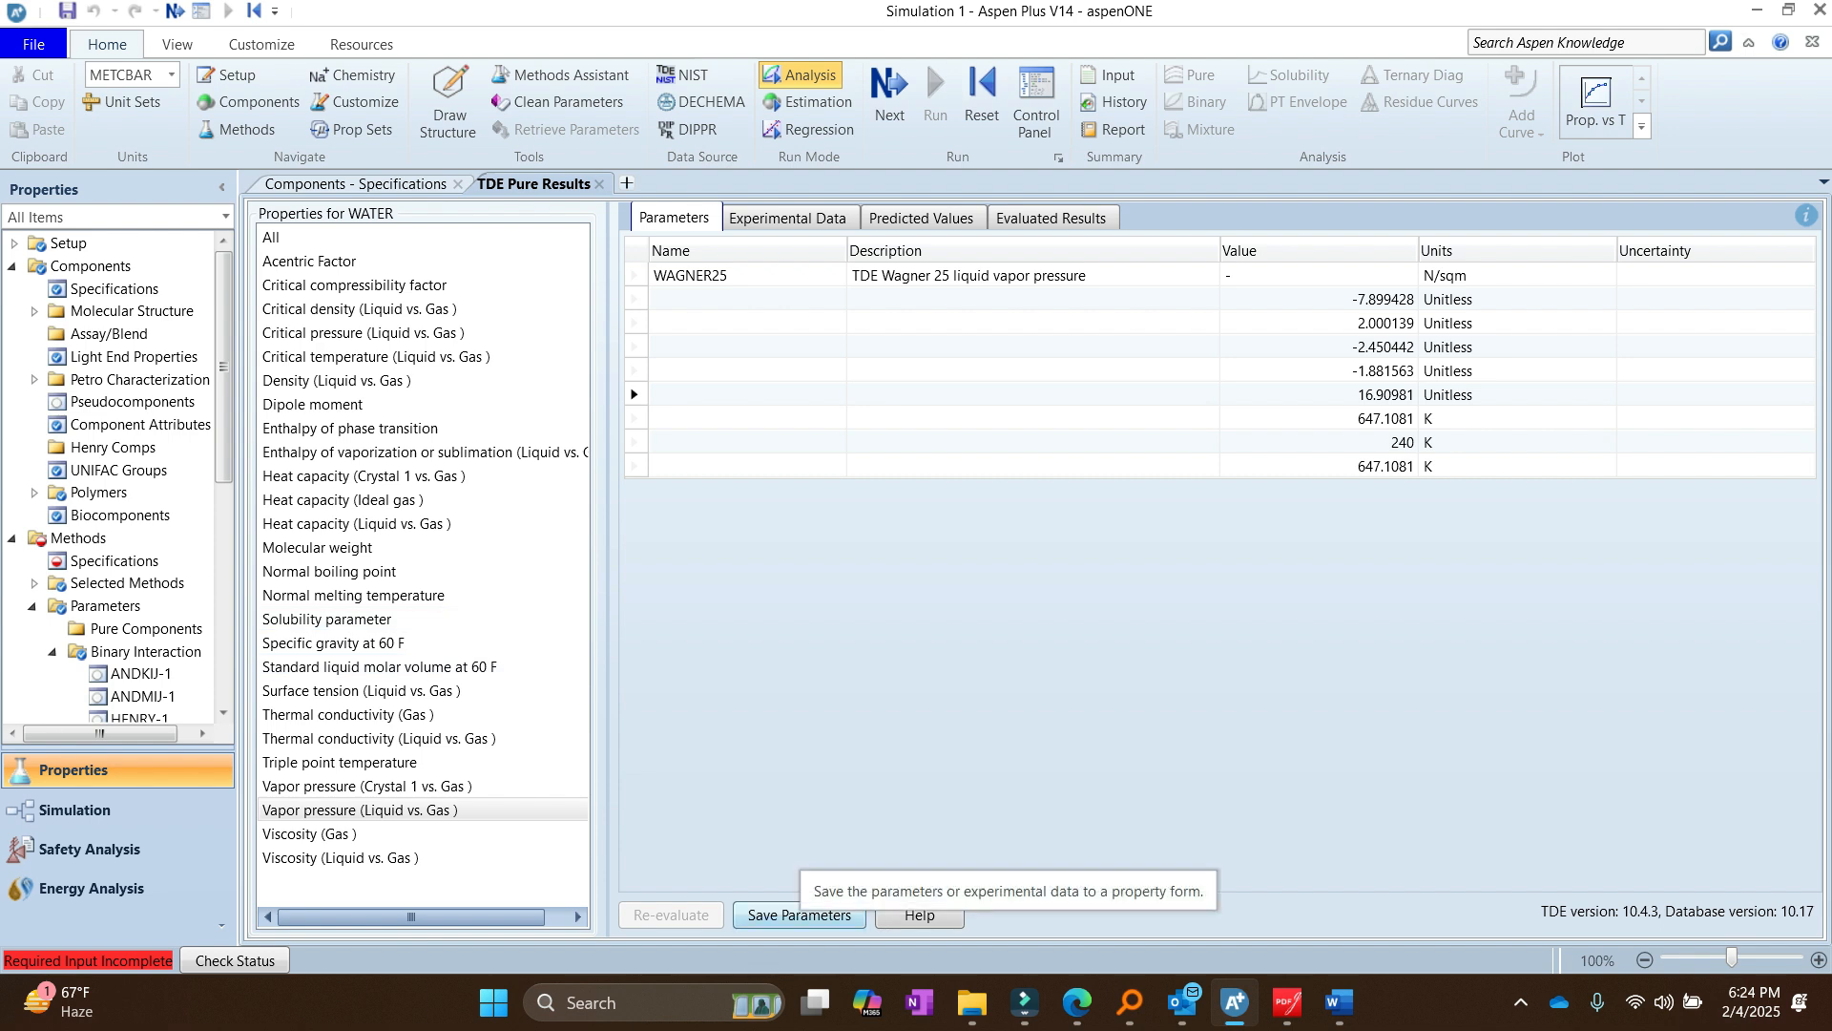
{"action": "left_click", "coordinate": [799, 914]}
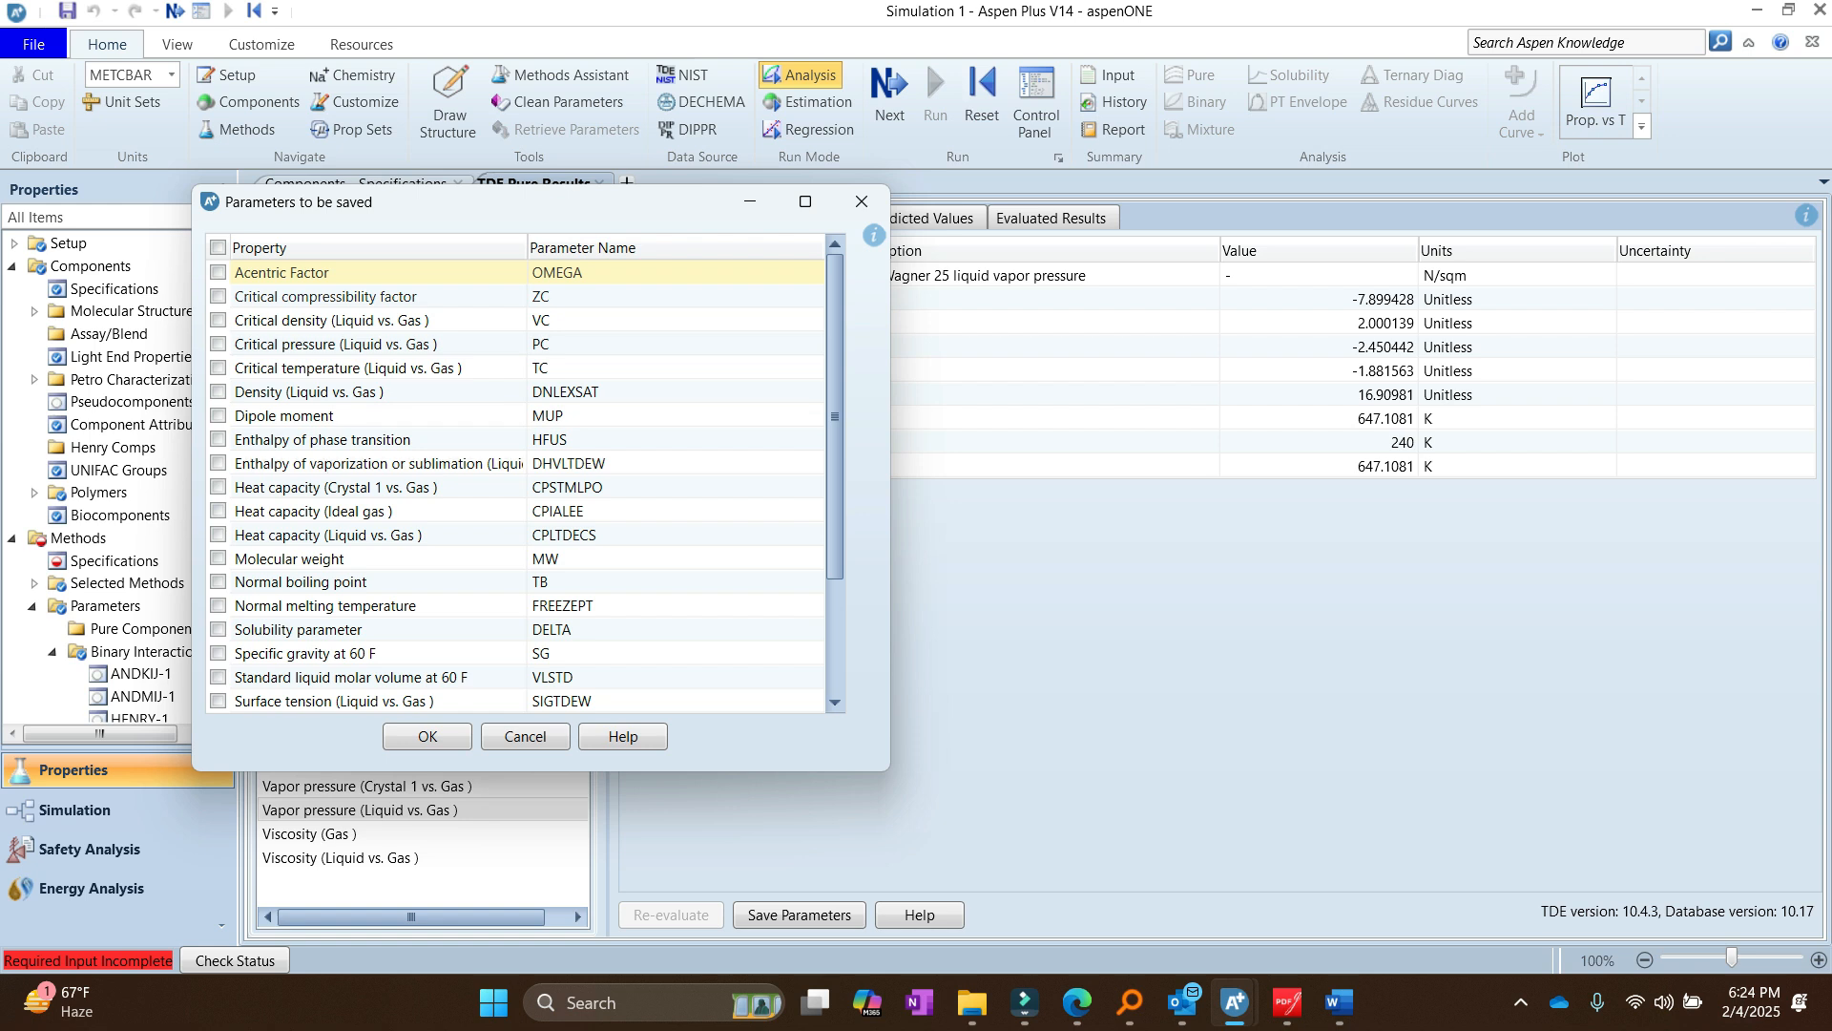
{"action": "scroll", "coordinate": [516, 486], "scroll_direction": "down", "scroll_amount": 3}
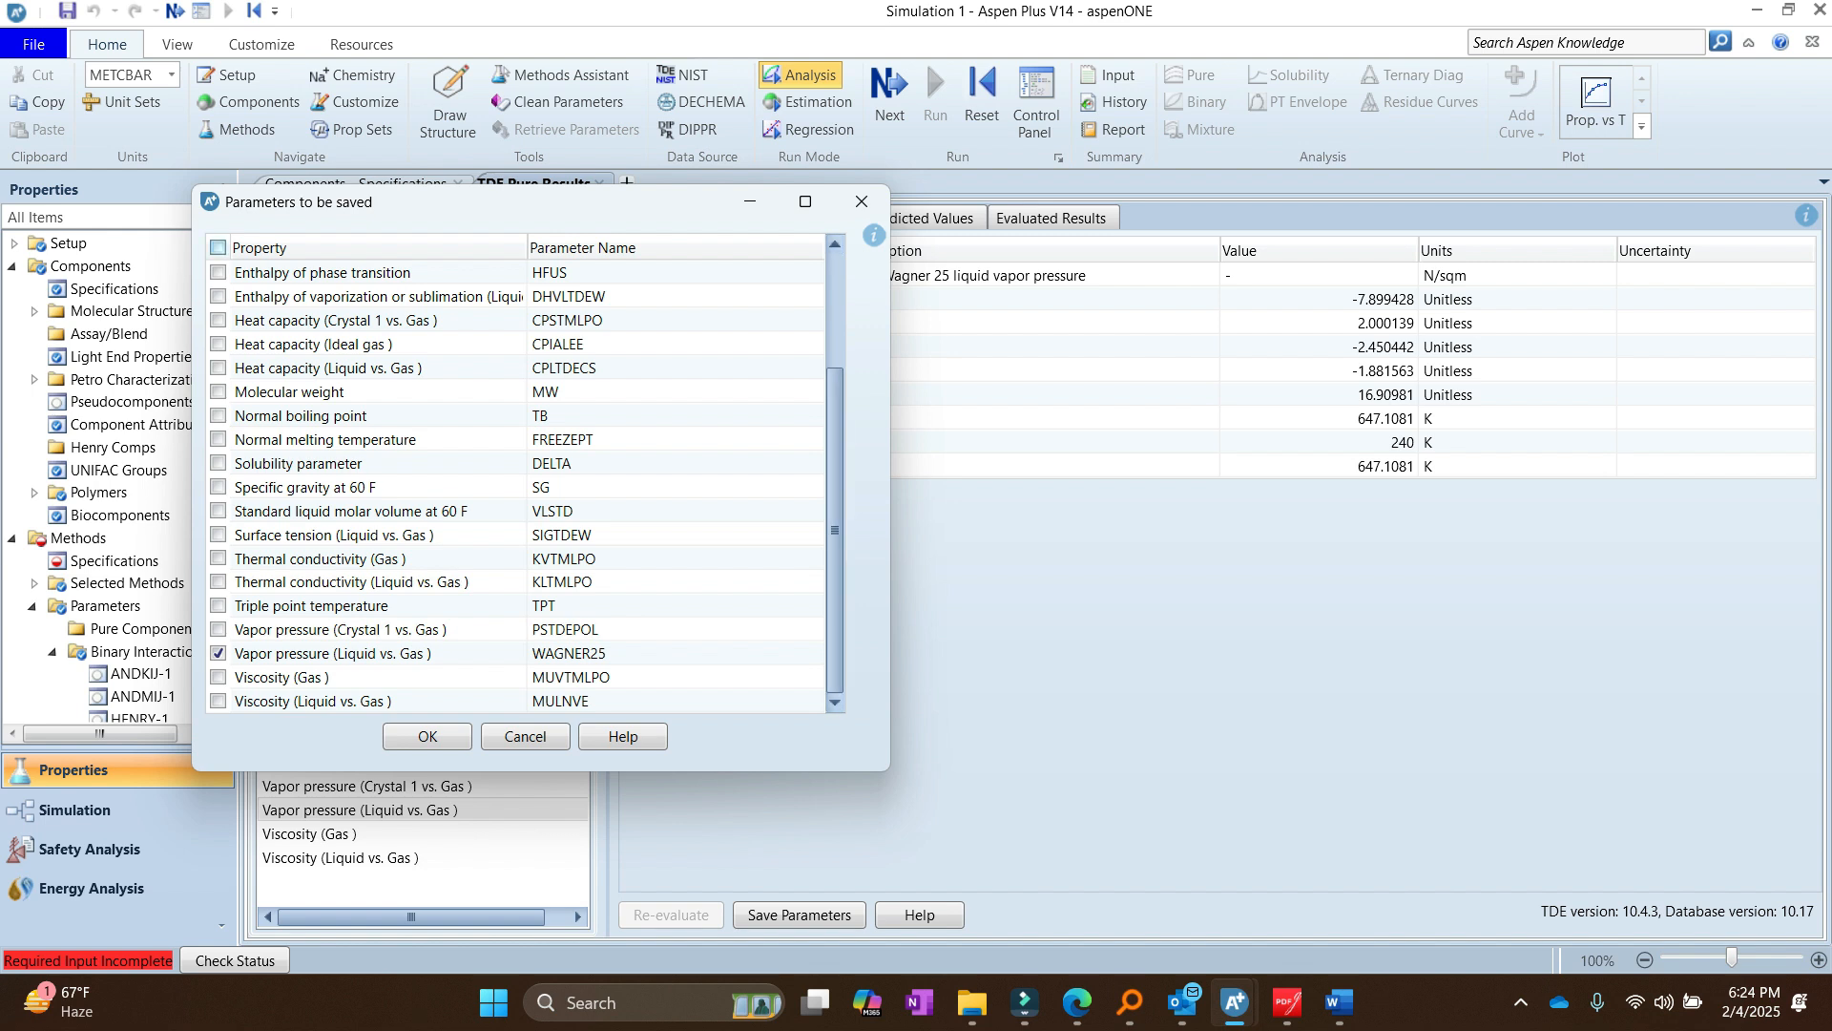
{"action": "left_click", "coordinate": [218, 248]}
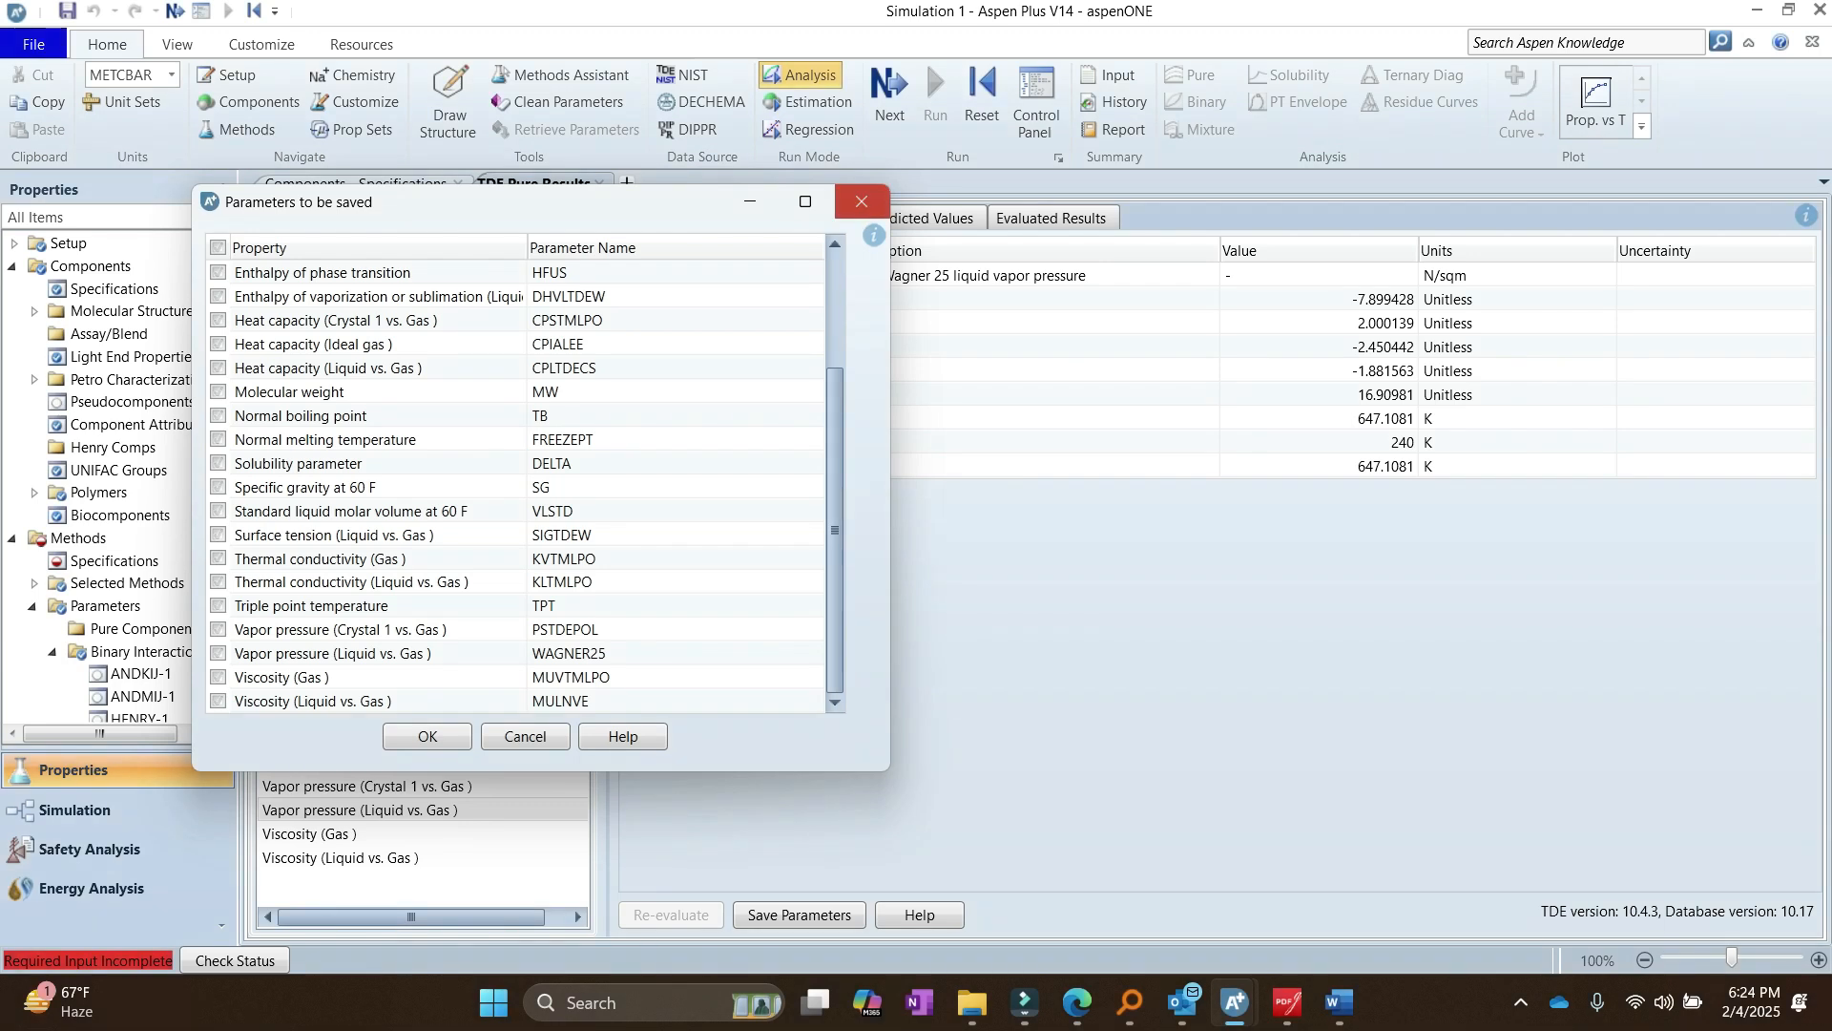
{"action": "left_click", "coordinate": [861, 201]}
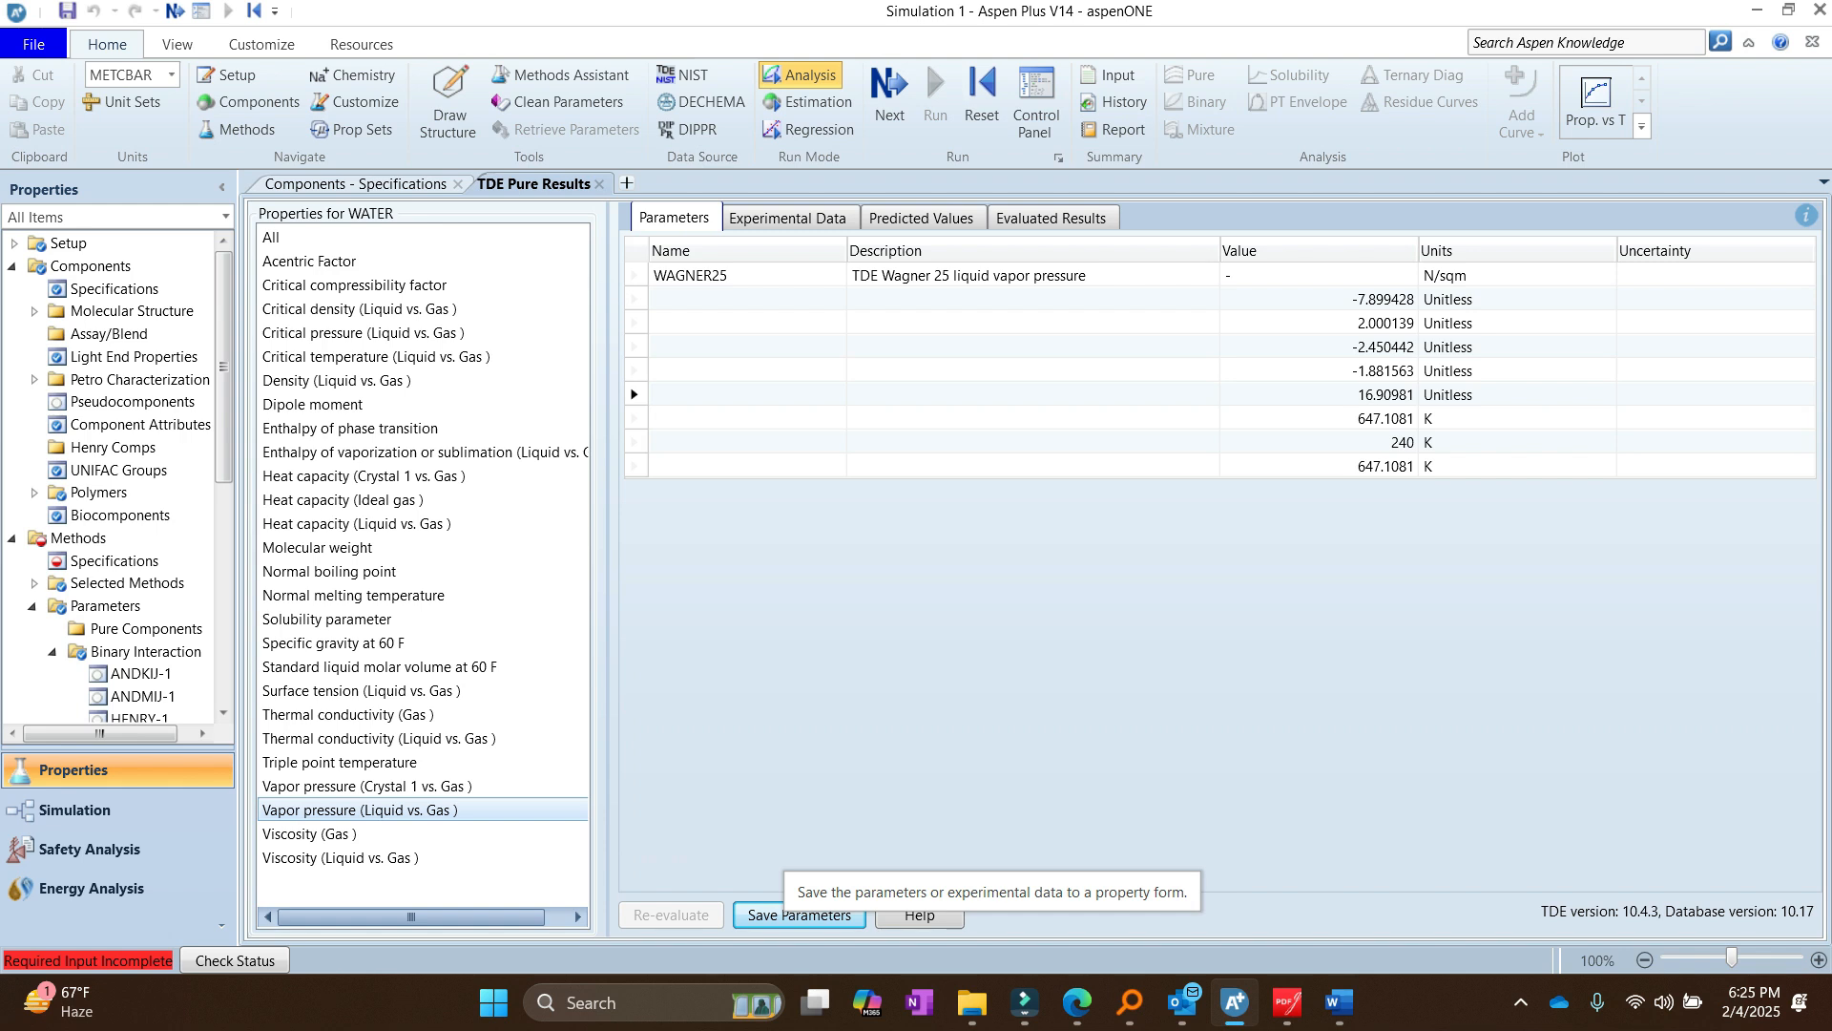
Step: Save only the WAGNER25 Liquid vs. Gas vapor pressure parameters for water to a property form and display that form
{"action": "left_click", "coordinate": [799, 914]}
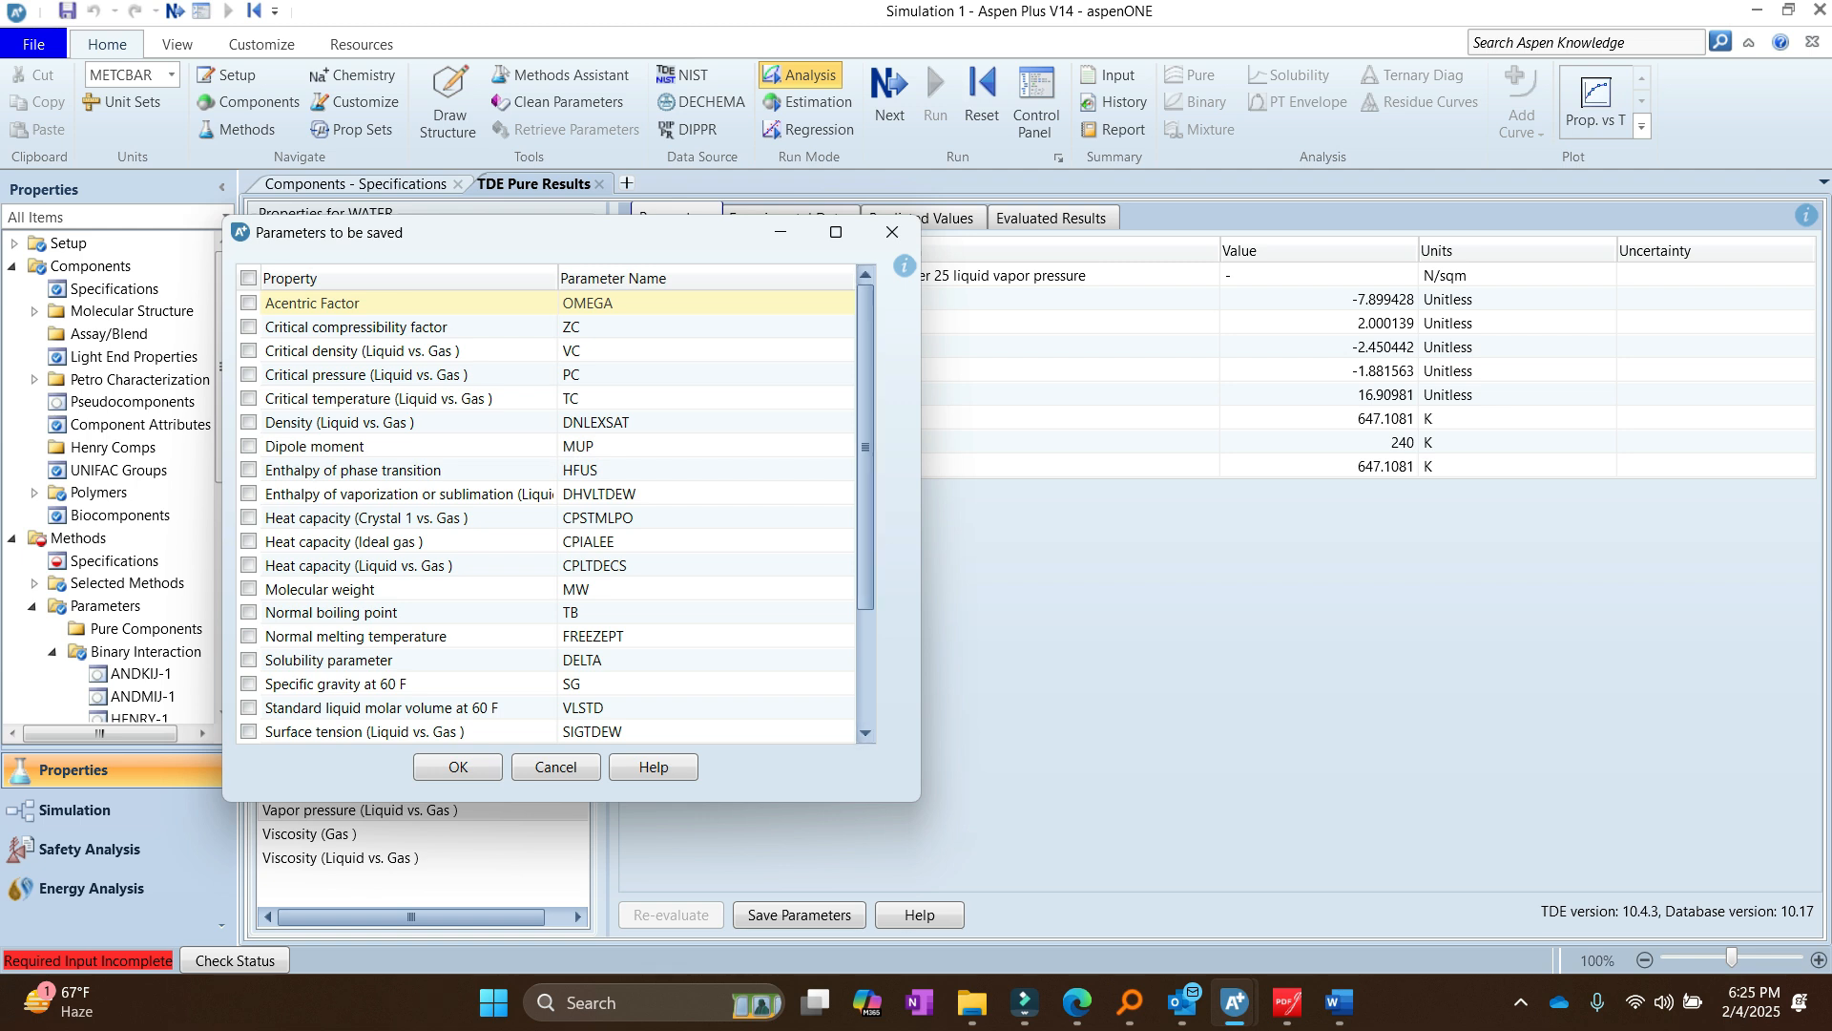
{"action": "left_click", "coordinate": [1339, 1002]}
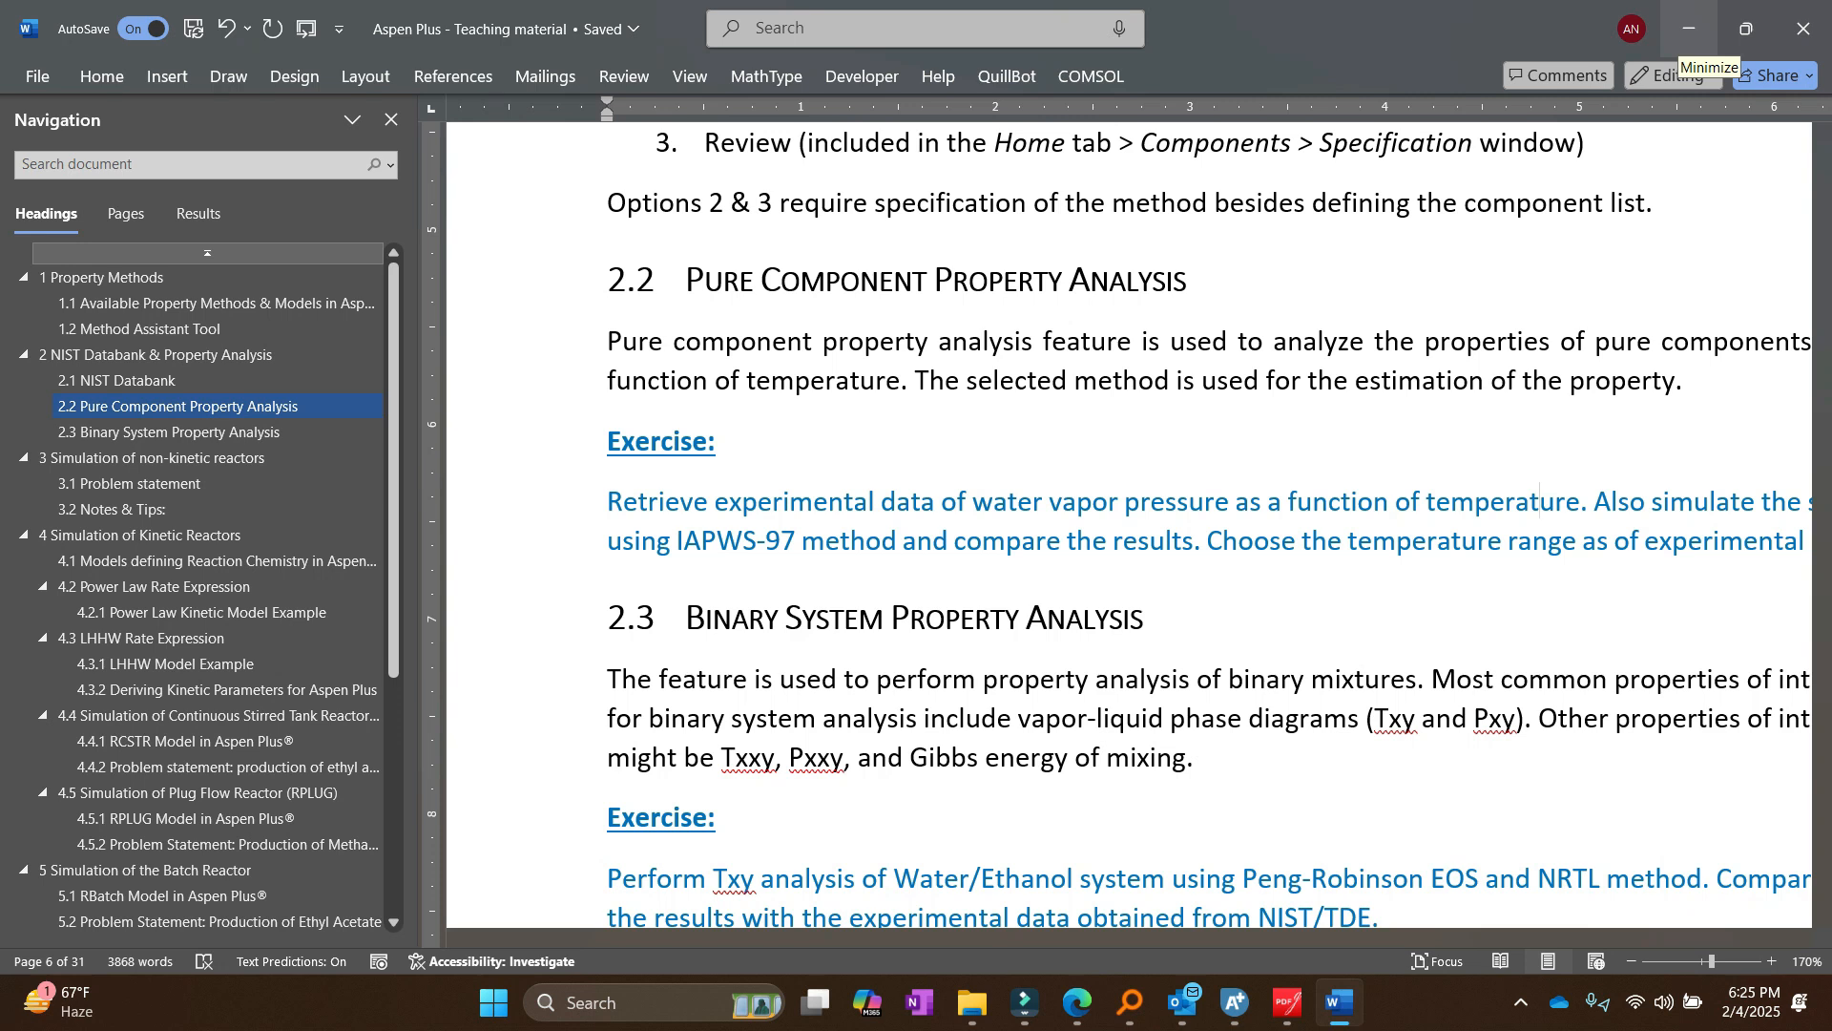
{"action": "left_click", "coordinate": [1688, 29]}
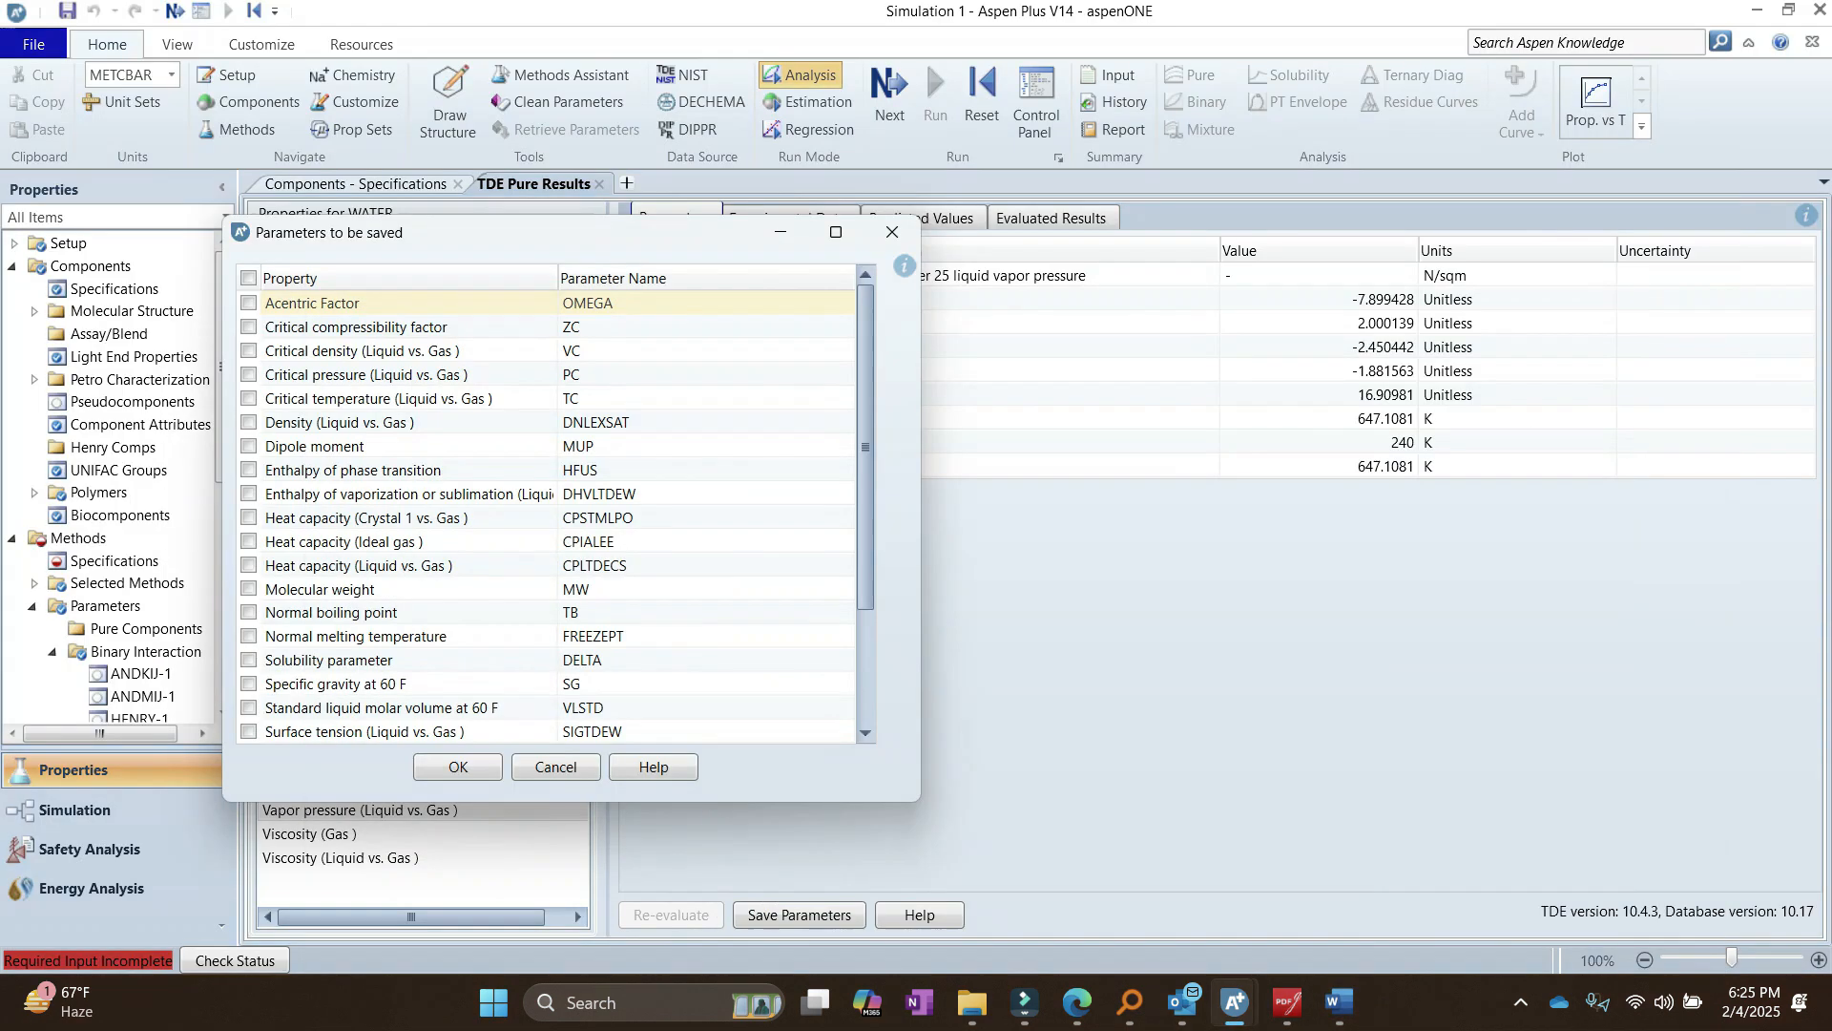
{"action": "scroll", "coordinate": [548, 515], "scroll_direction": "down", "scroll_amount": 2}
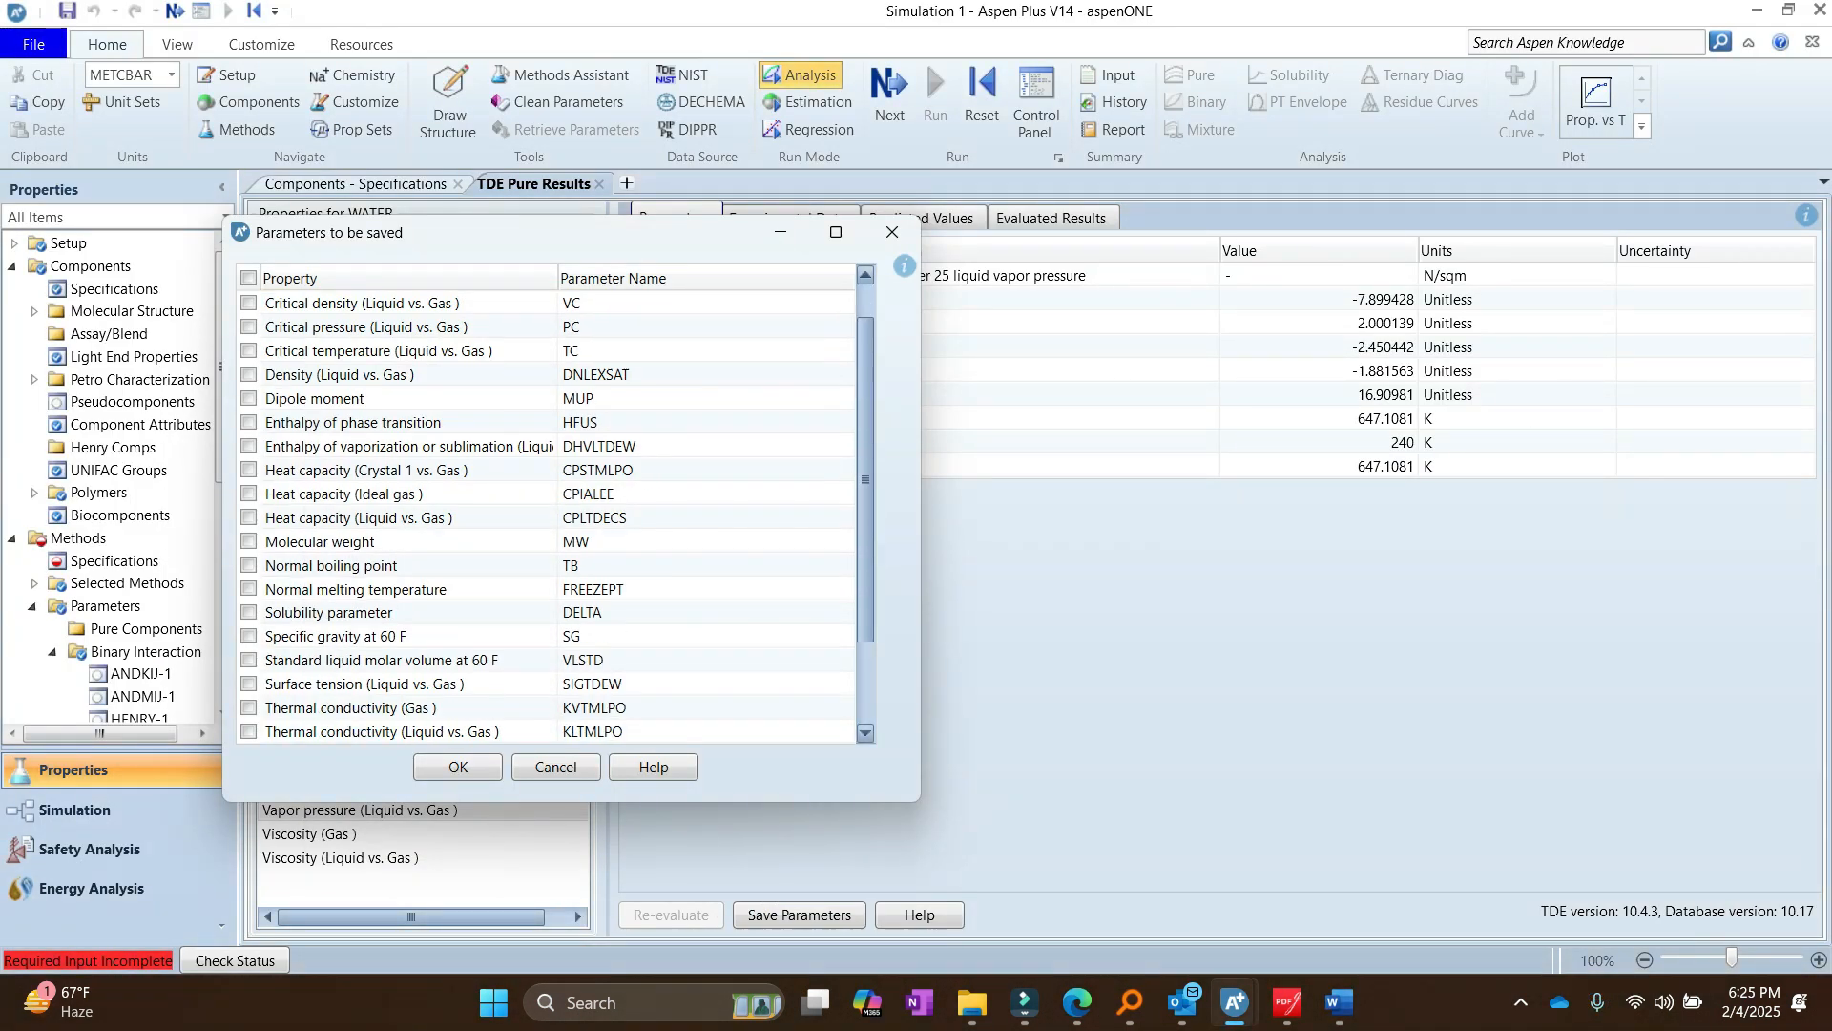
{"action": "scroll", "coordinate": [549, 516], "scroll_direction": "down", "scroll_amount": 1}
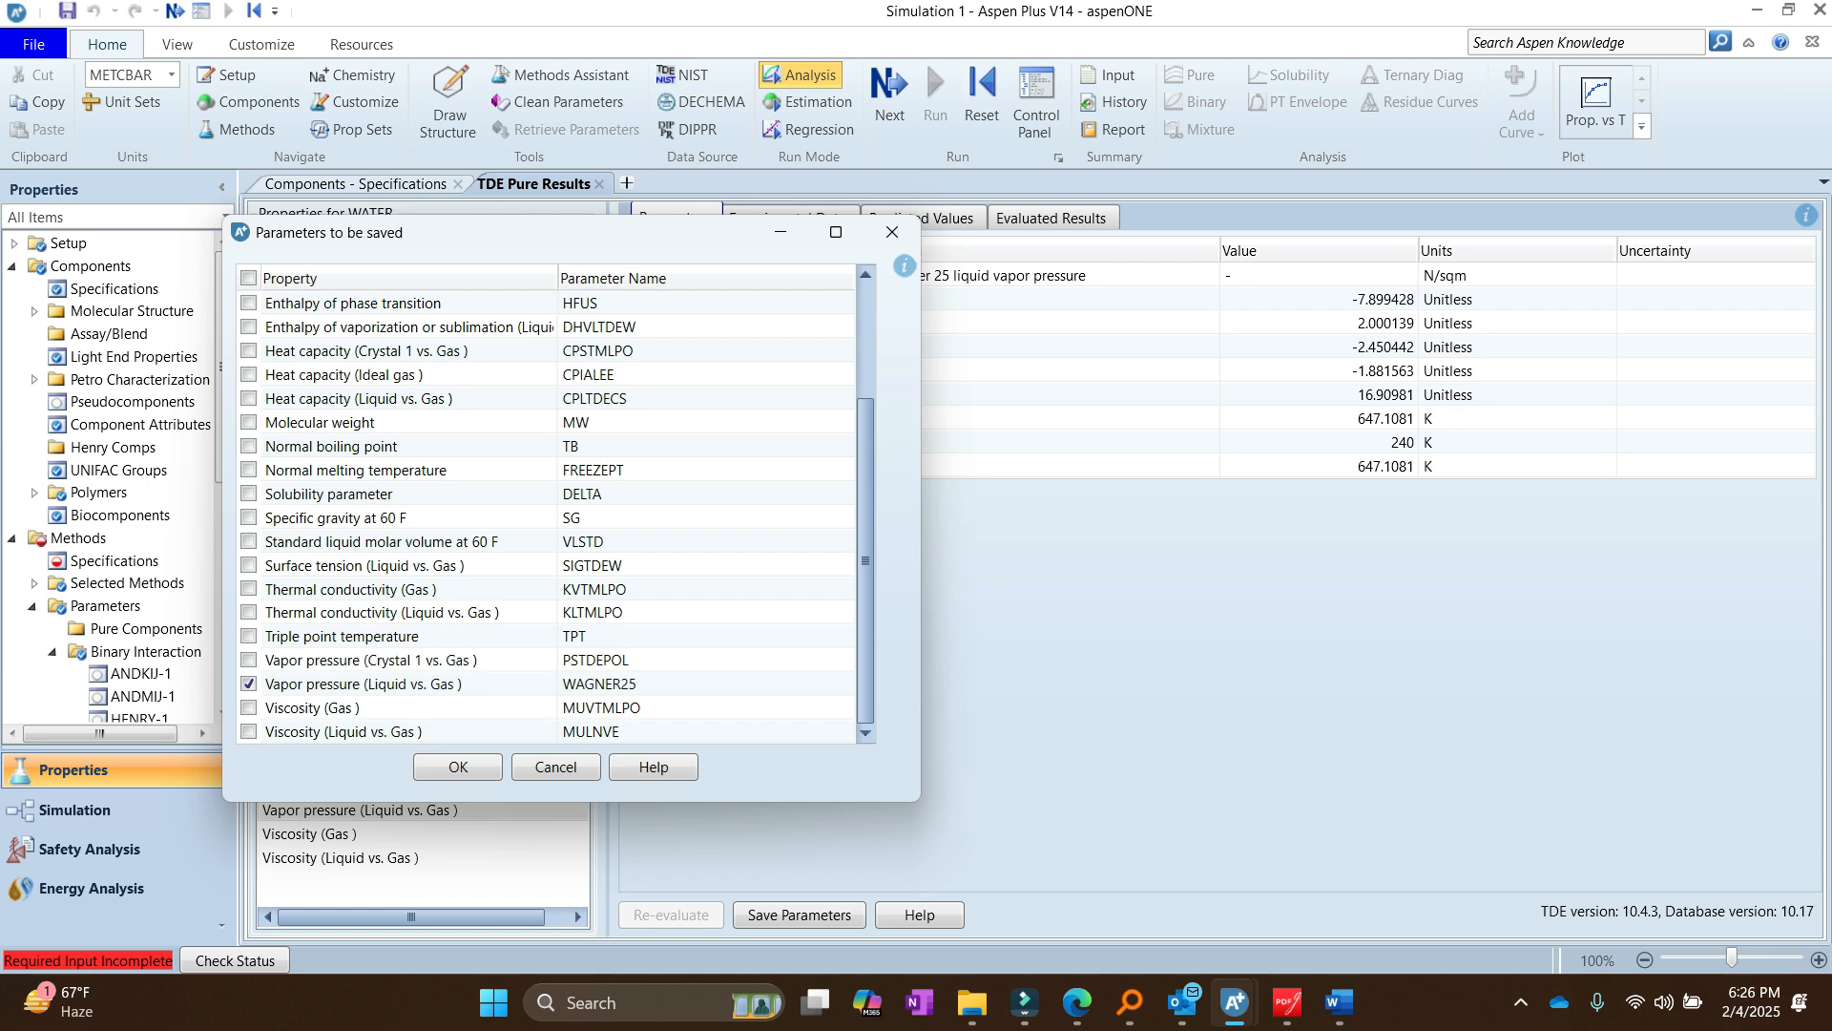
{"action": "left_click", "coordinate": [458, 767]}
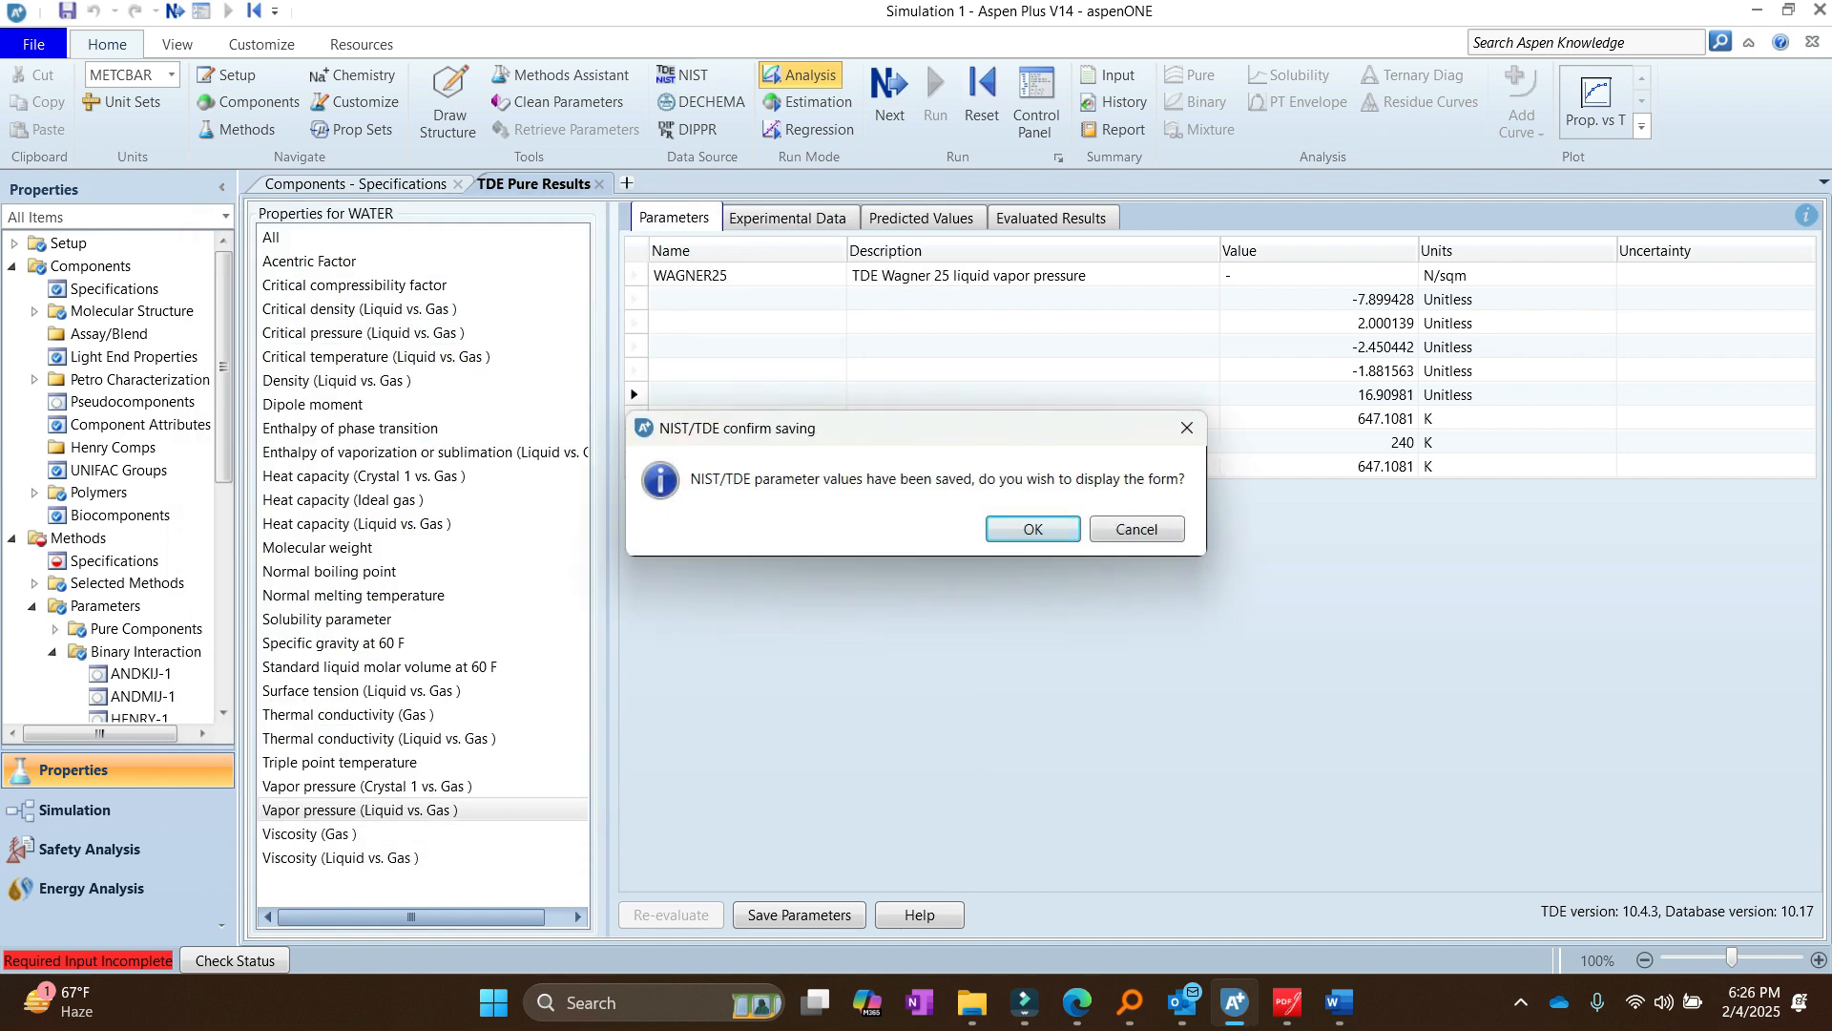
{"action": "key", "text": "Return"}
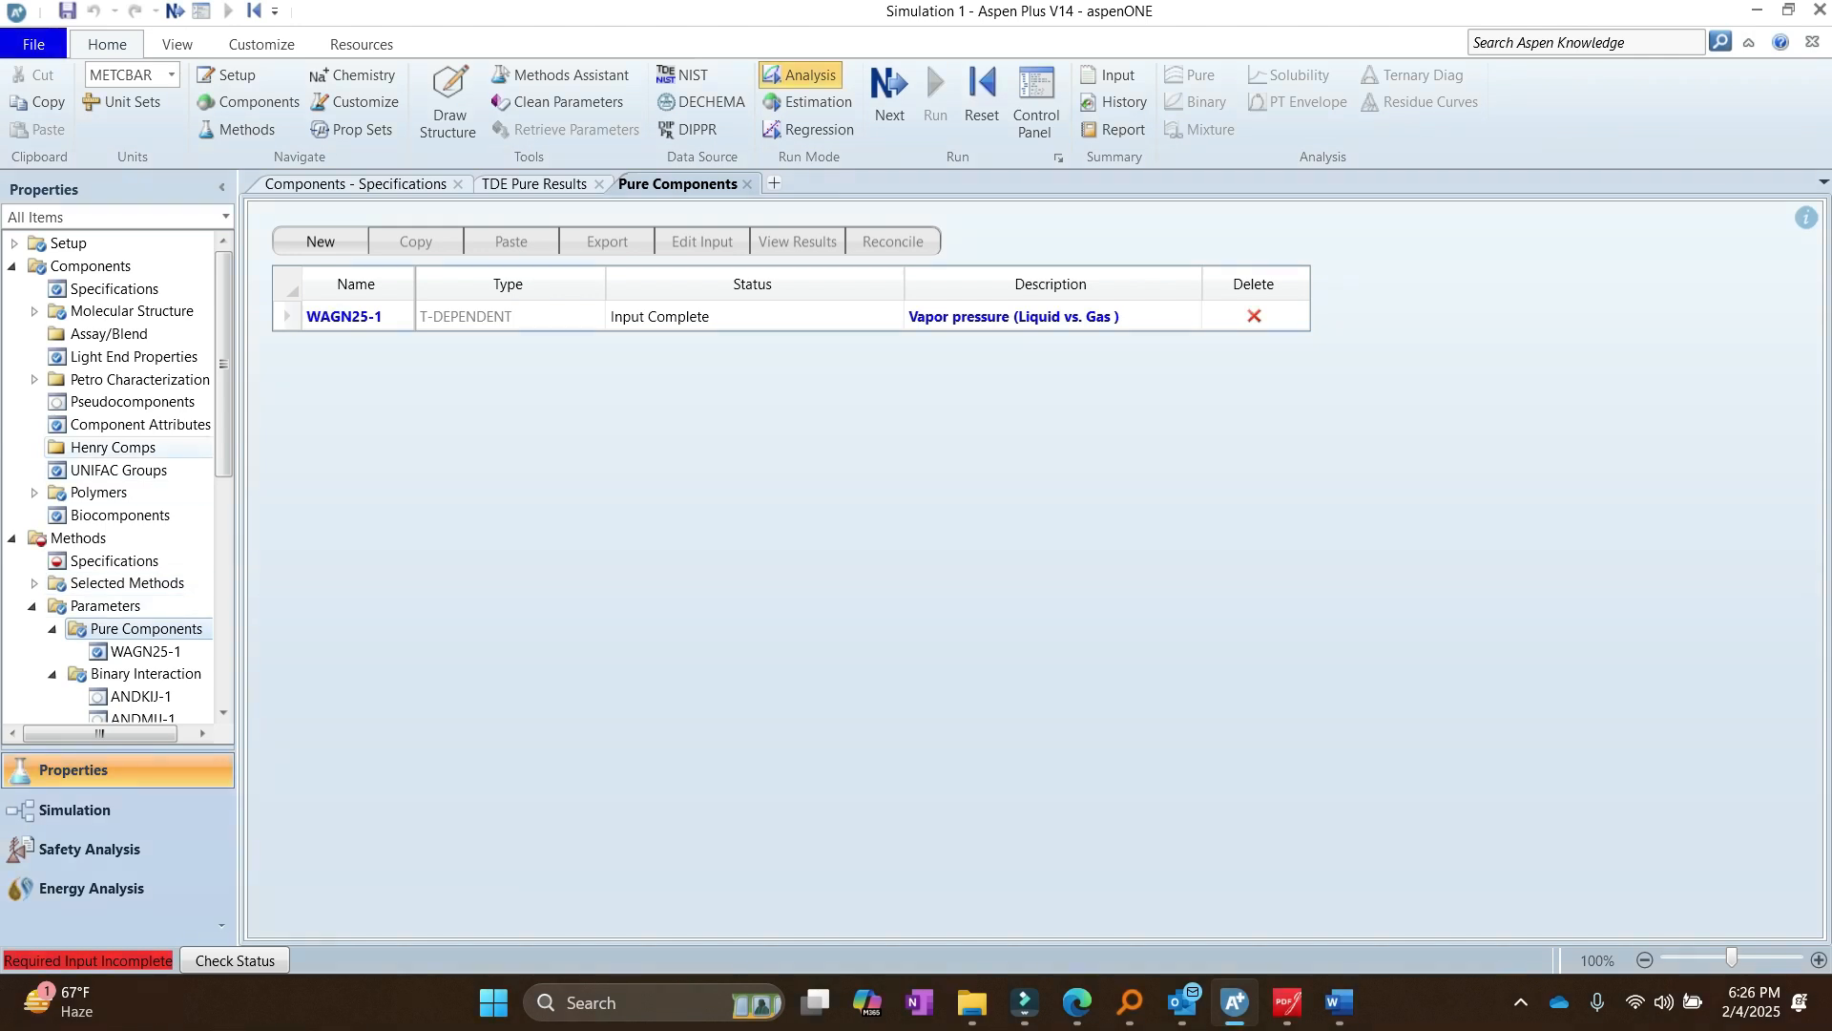
Step: View the saved WAGN25-1 correlation parameters under Pure Components and the property Data folder
{"action": "left_click_drag", "start_coordinate": [224, 358], "coordinate": [223, 432]}
{"action": "left_click_drag", "start_coordinate": [223, 431], "coordinate": [224, 484]}
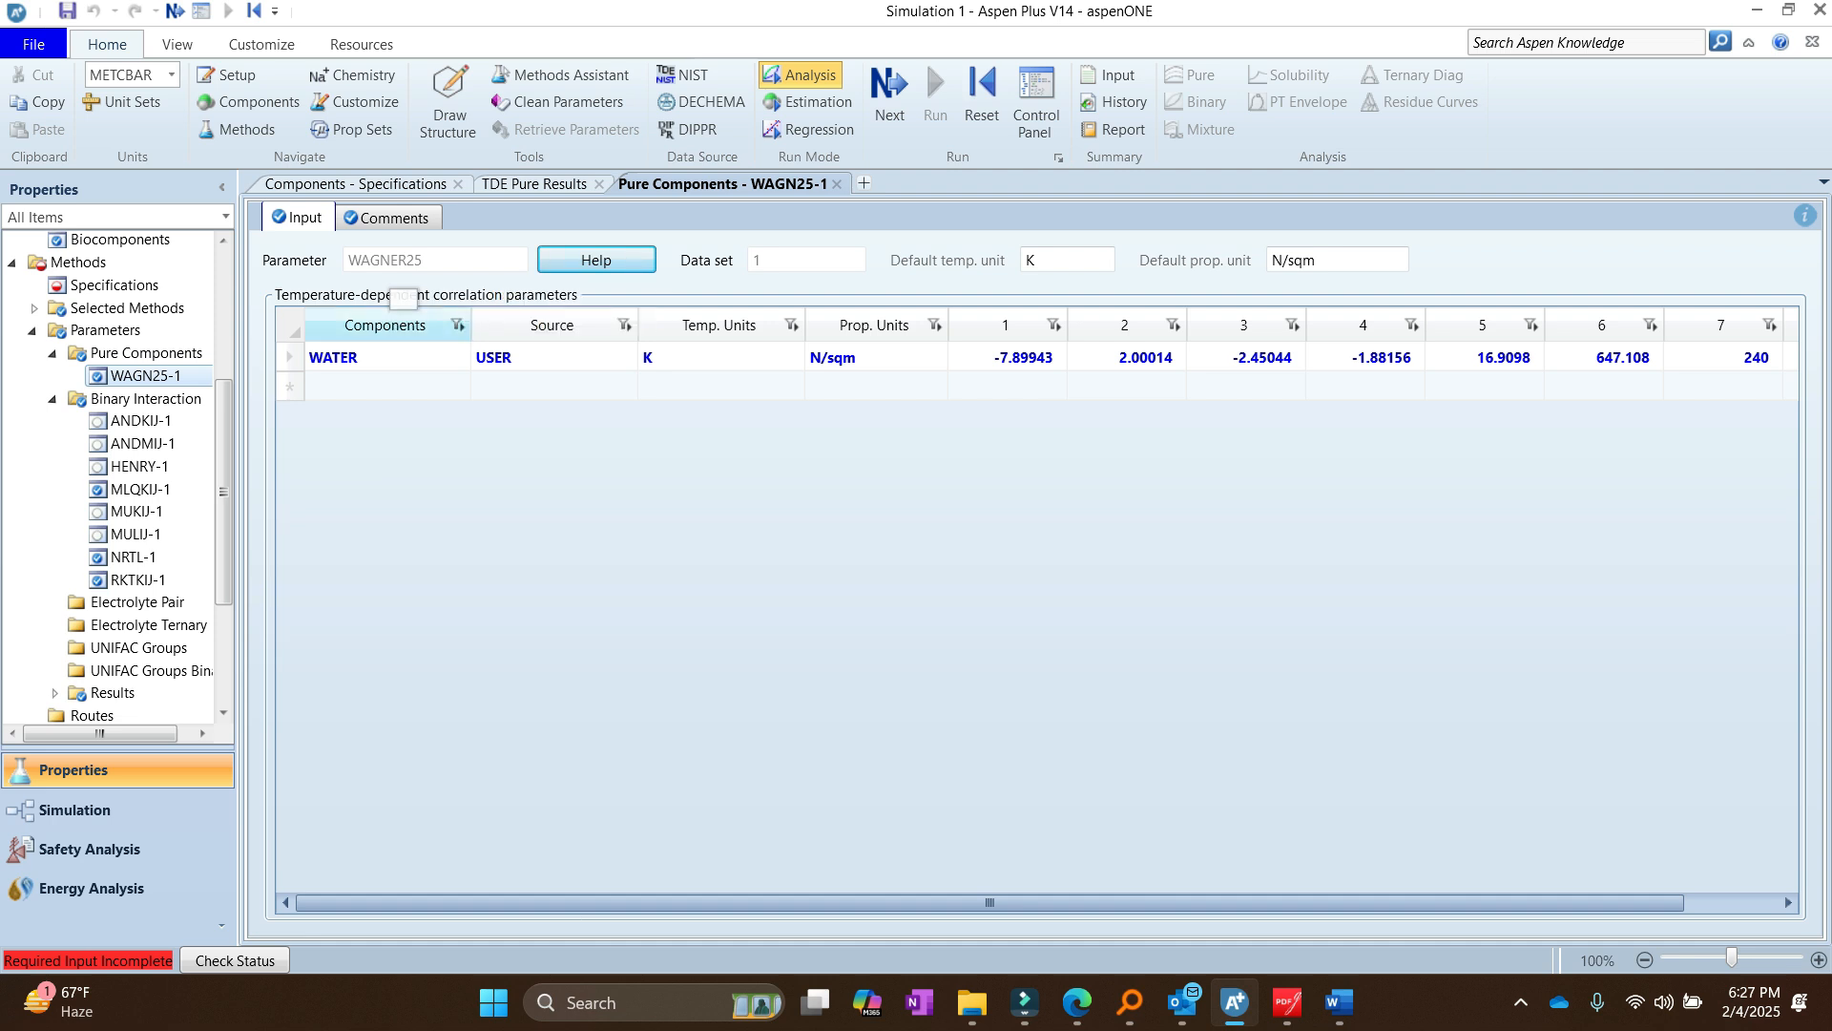
{"action": "left_click_drag", "start_coordinate": [223, 491], "coordinate": [223, 589]}
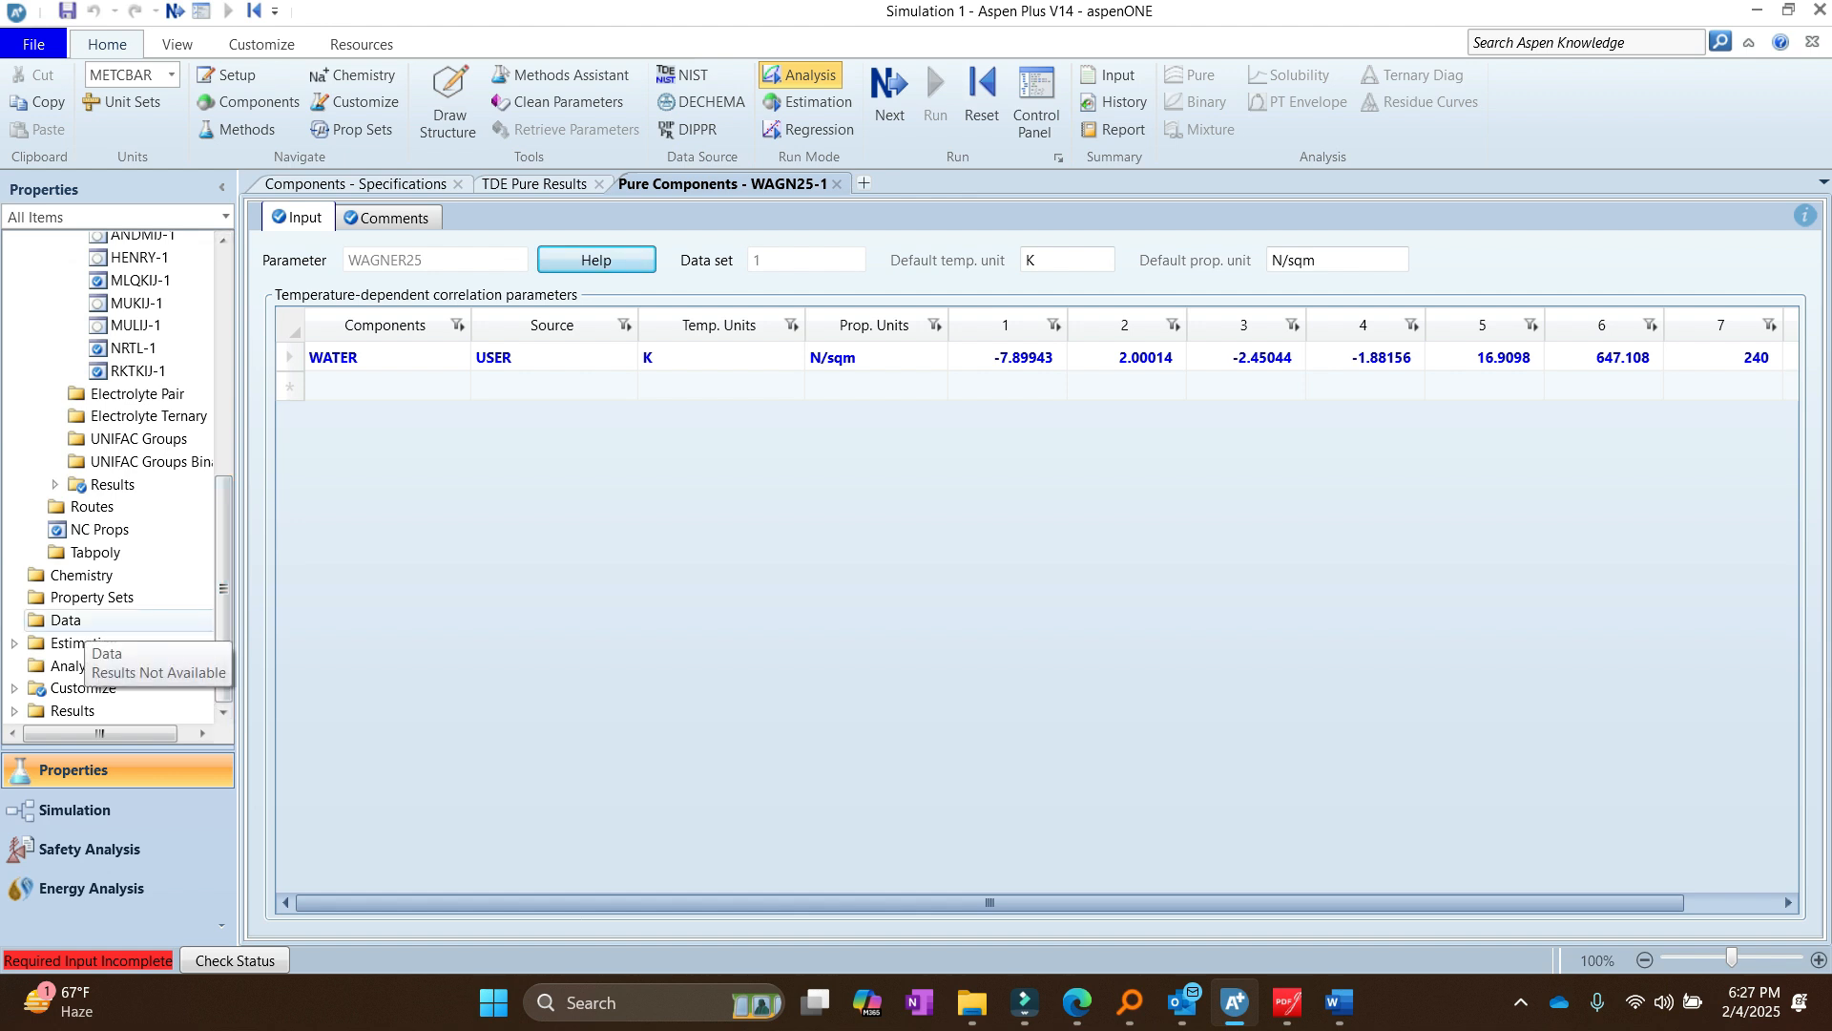
{"action": "left_click", "coordinate": [66, 620]}
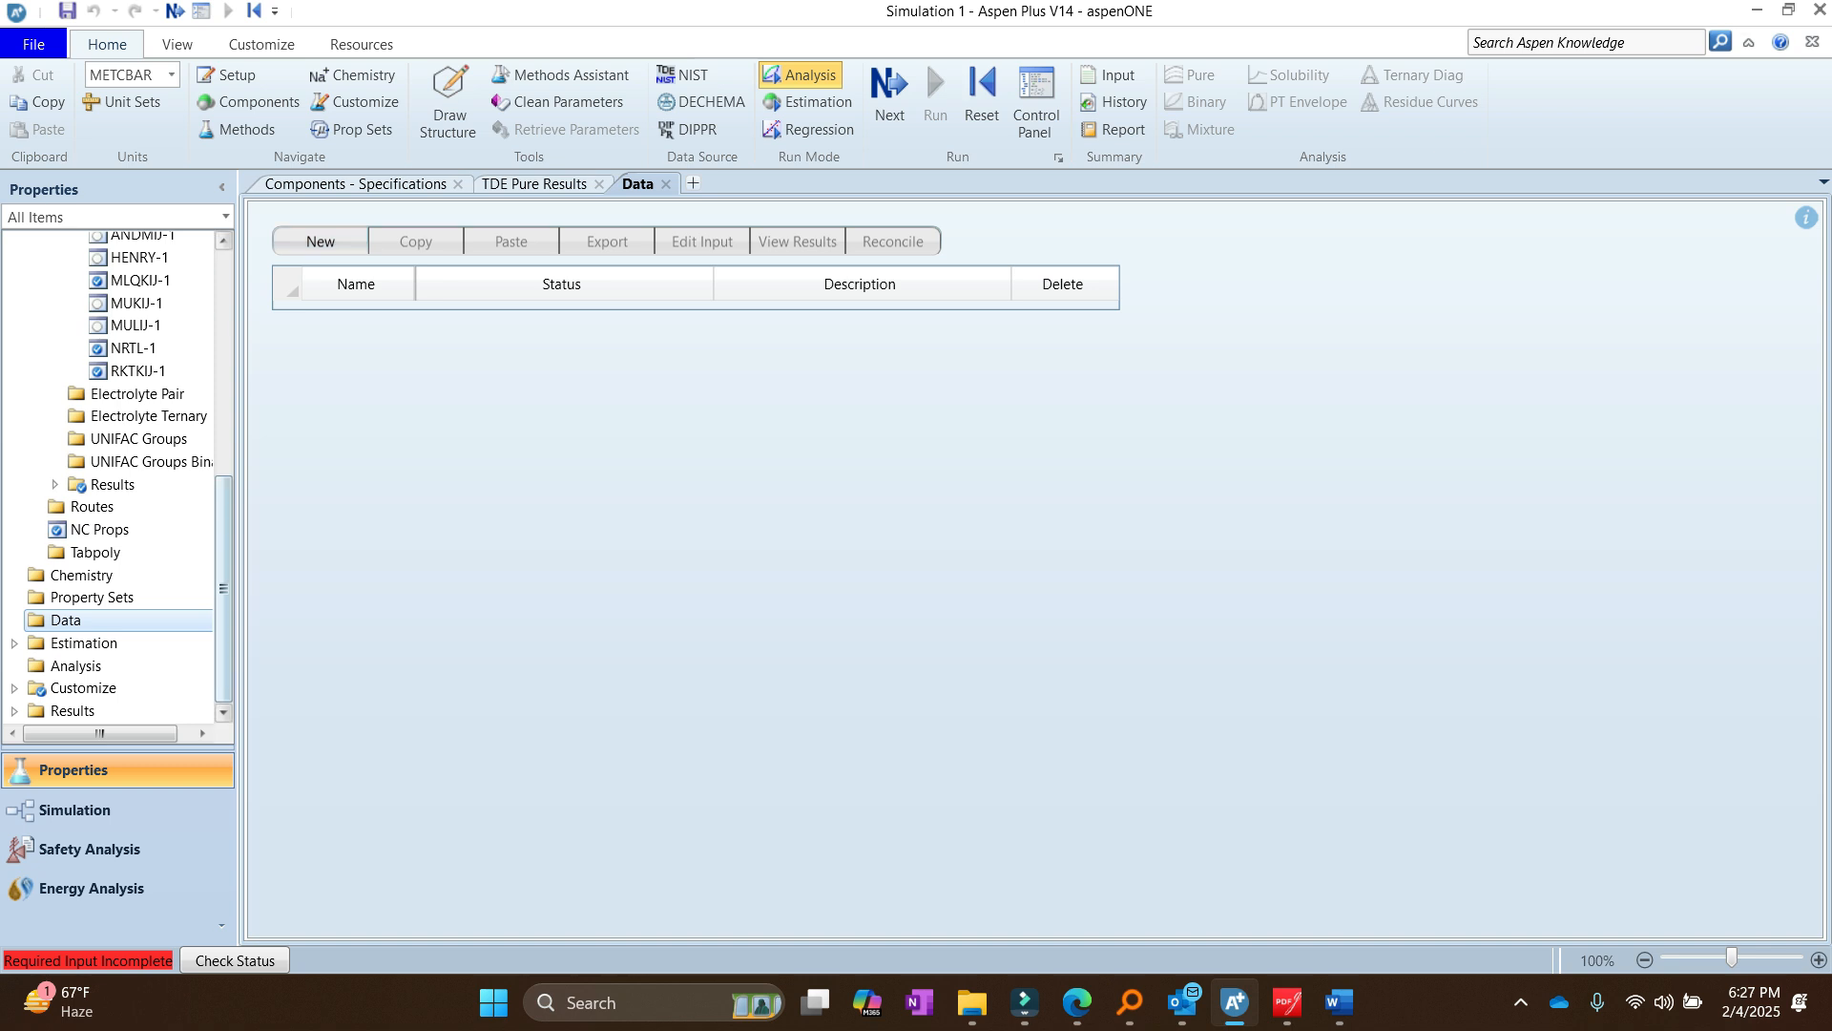
{"action": "scroll", "coordinate": [224, 239], "scroll_direction": "up", "scroll_amount": 5}
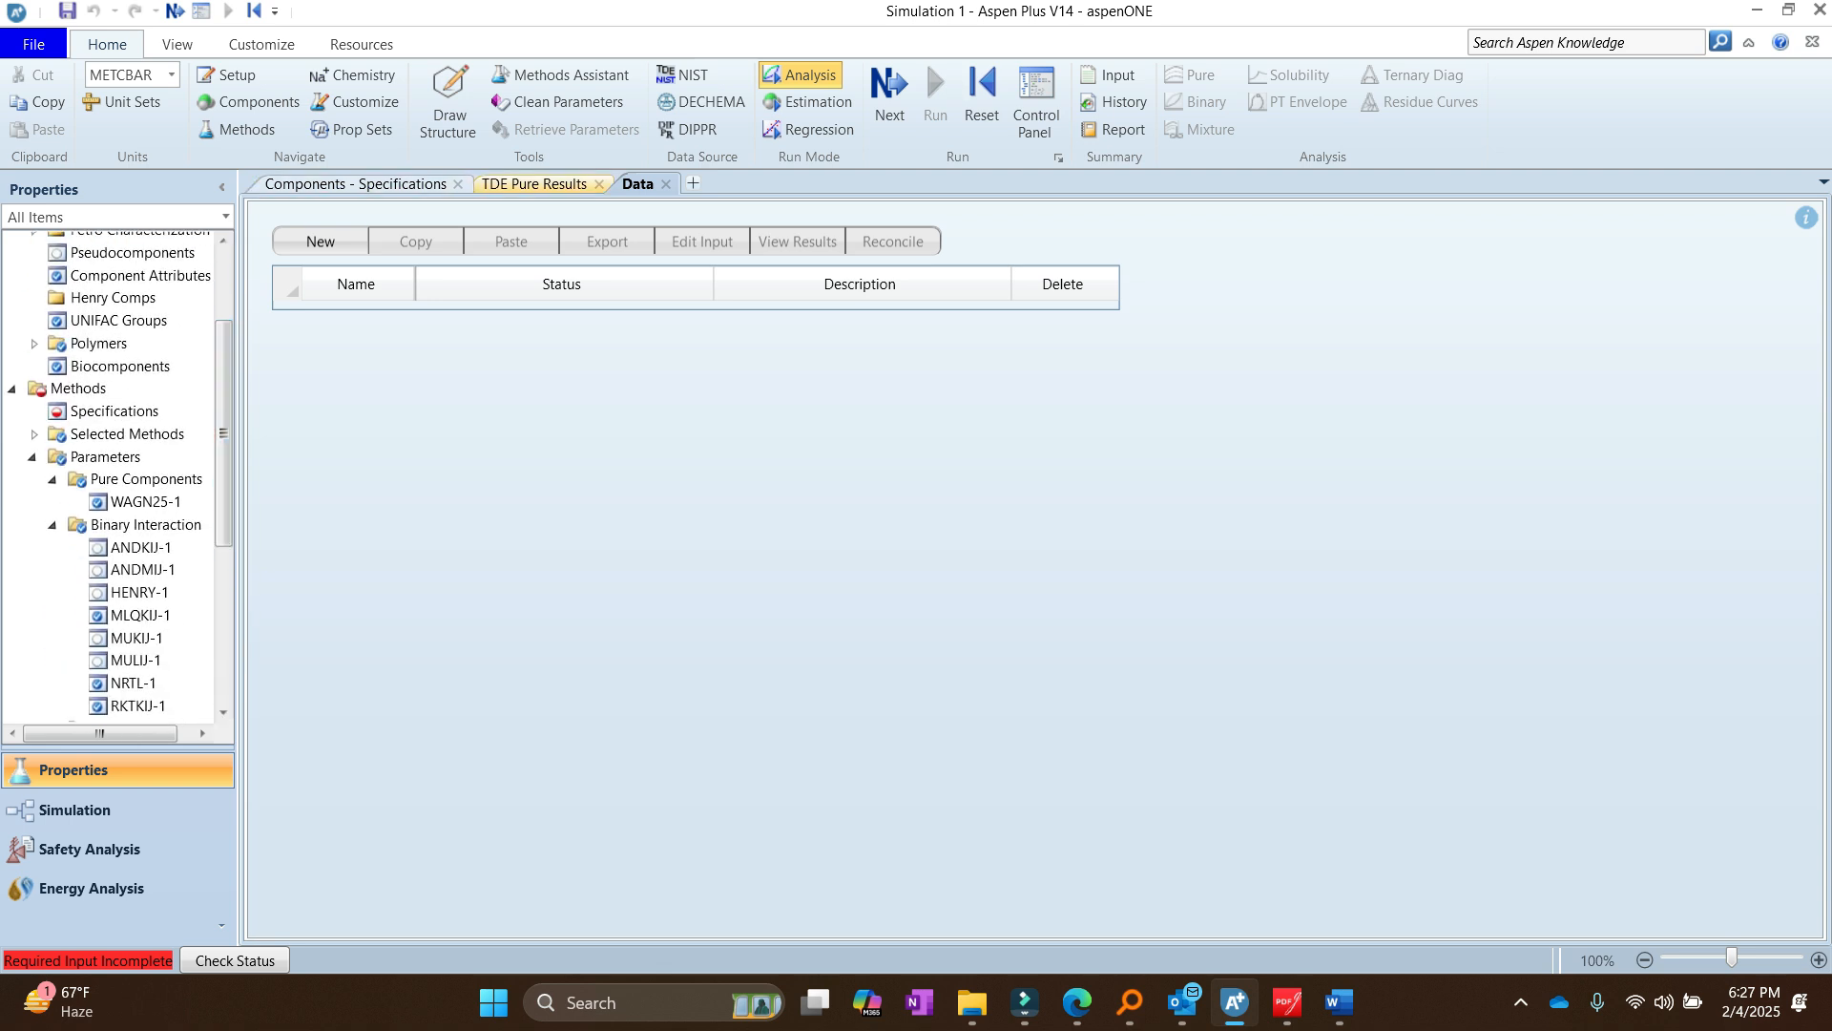
Step: Save water's experimental Liquid vs. Gas vapor pressure data from the TDE results and open the saved data set's setup
{"action": "left_click", "coordinate": [535, 183]}
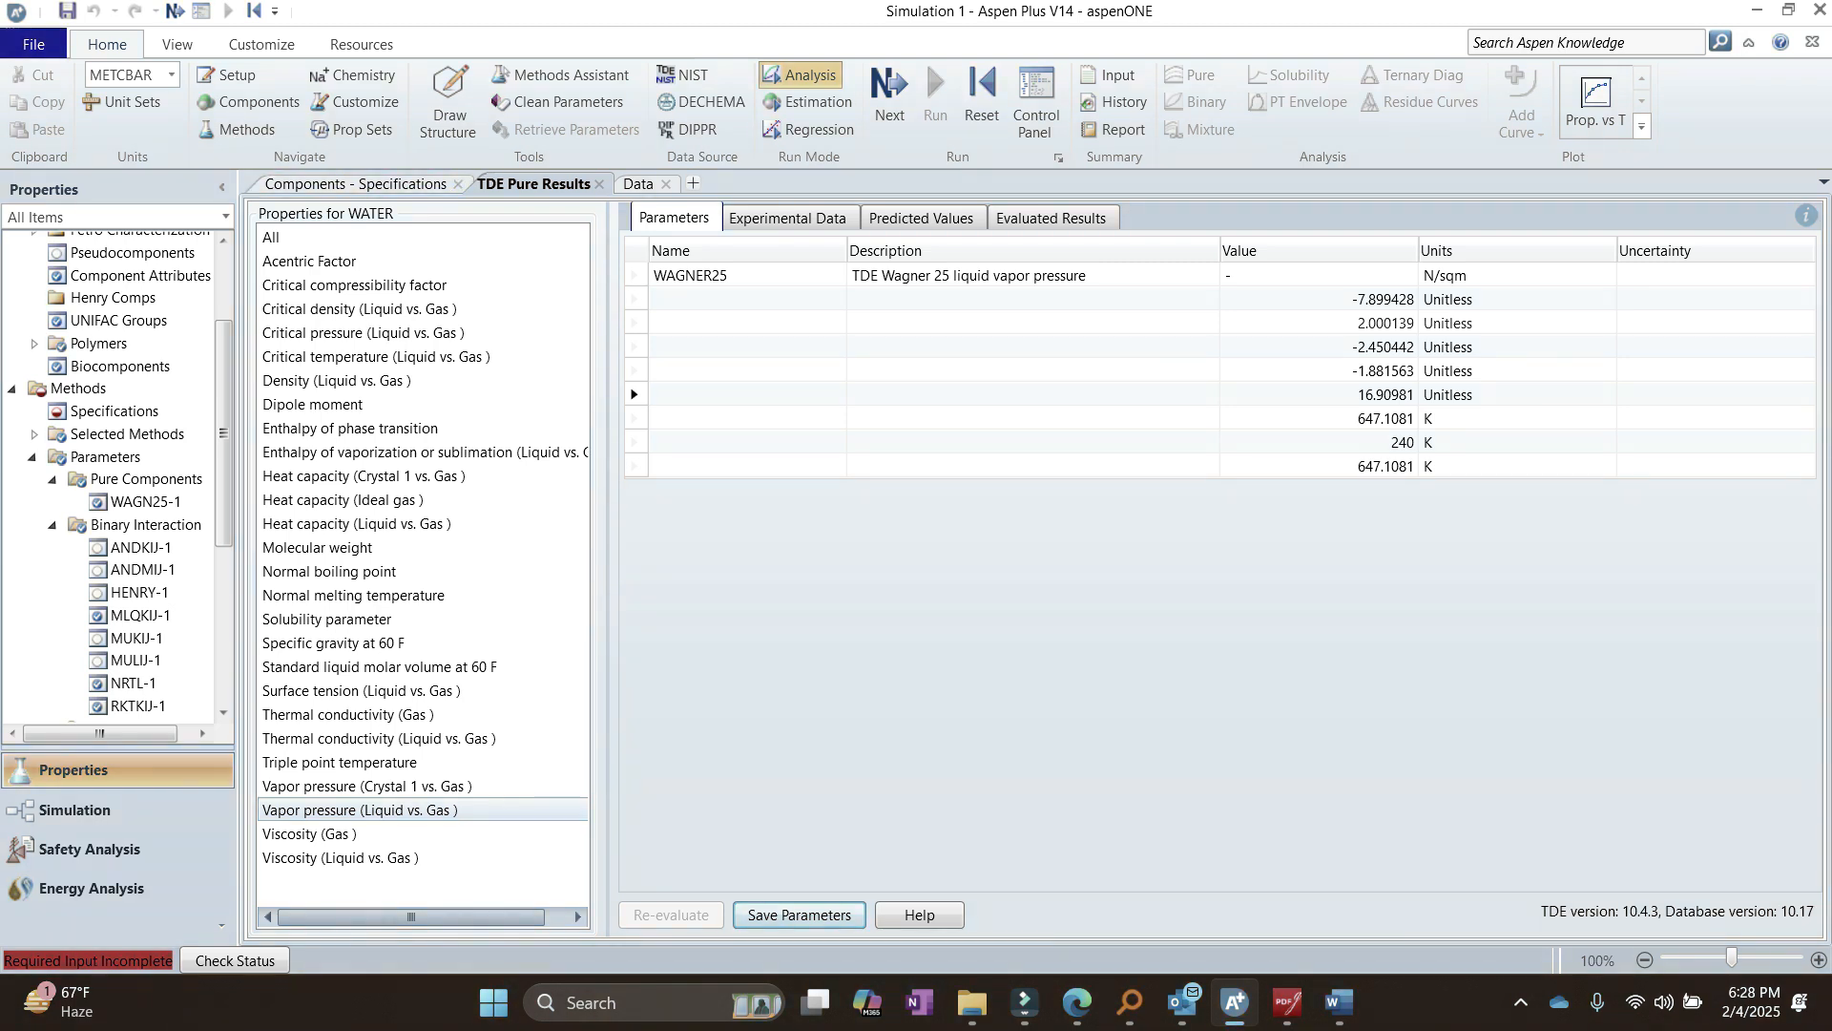
{"action": "left_click", "coordinate": [790, 218]}
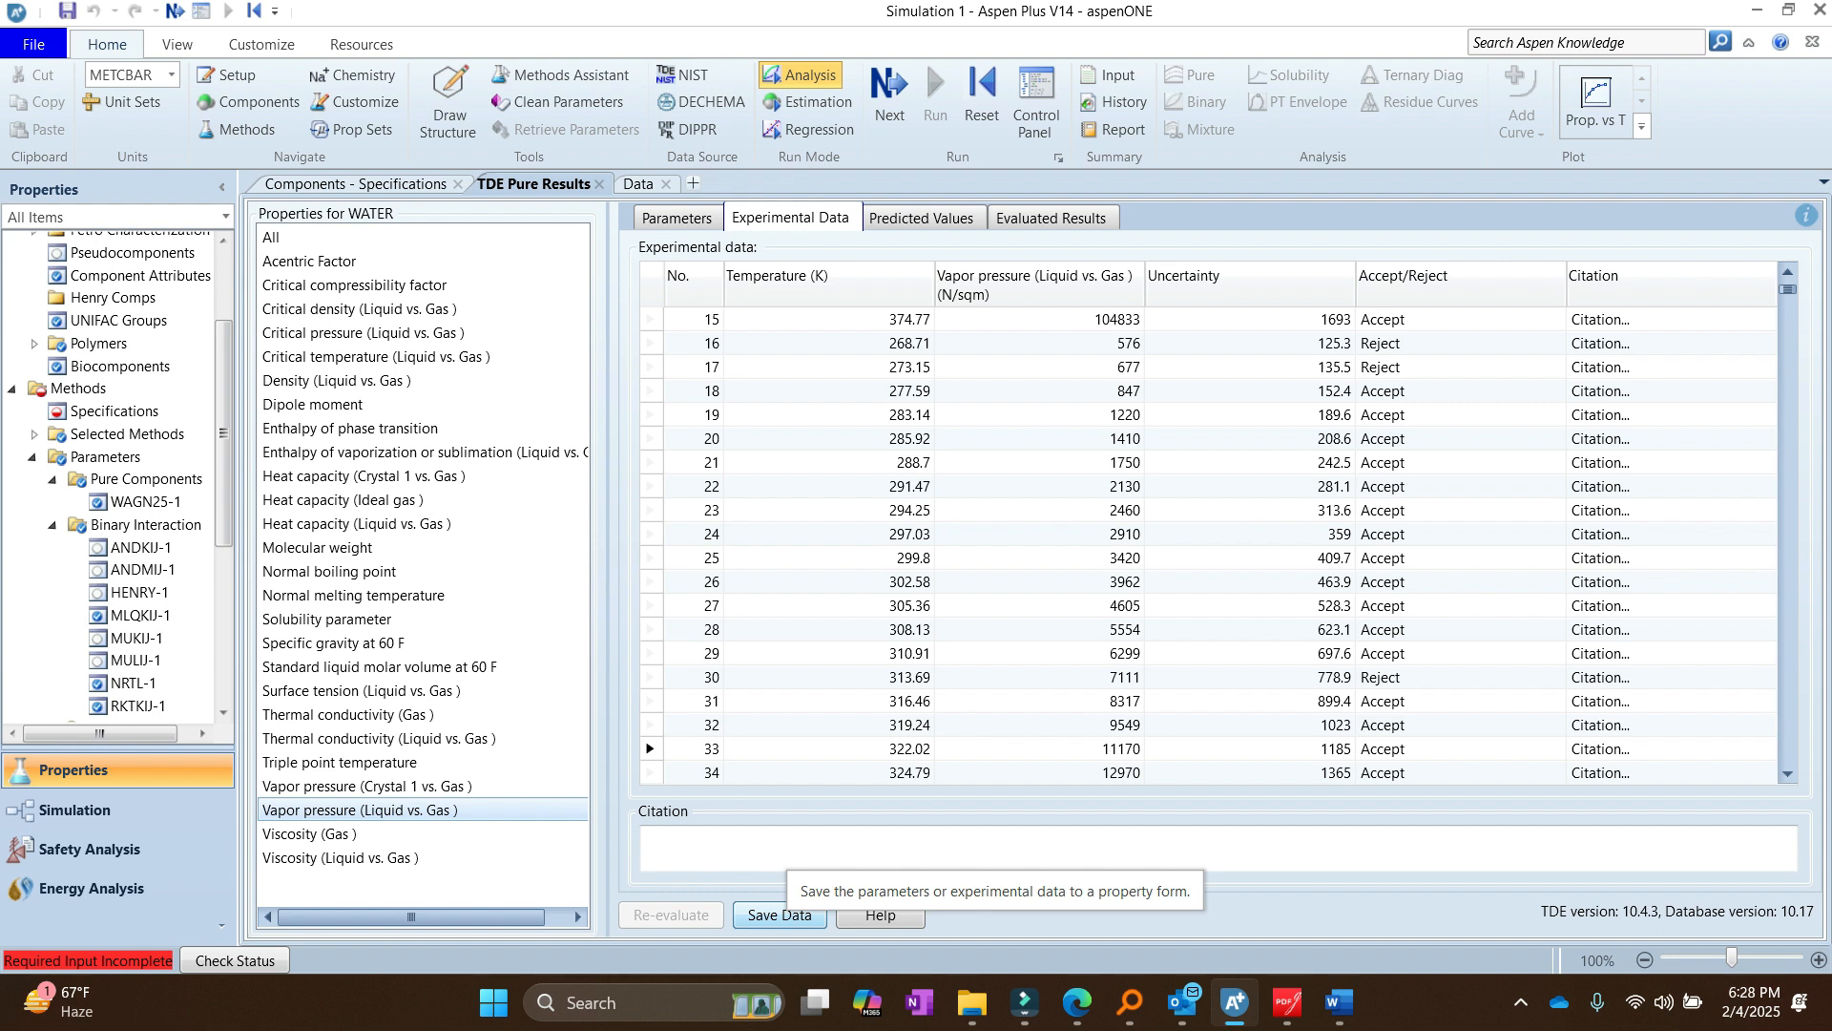
{"action": "left_click", "coordinate": [779, 914]}
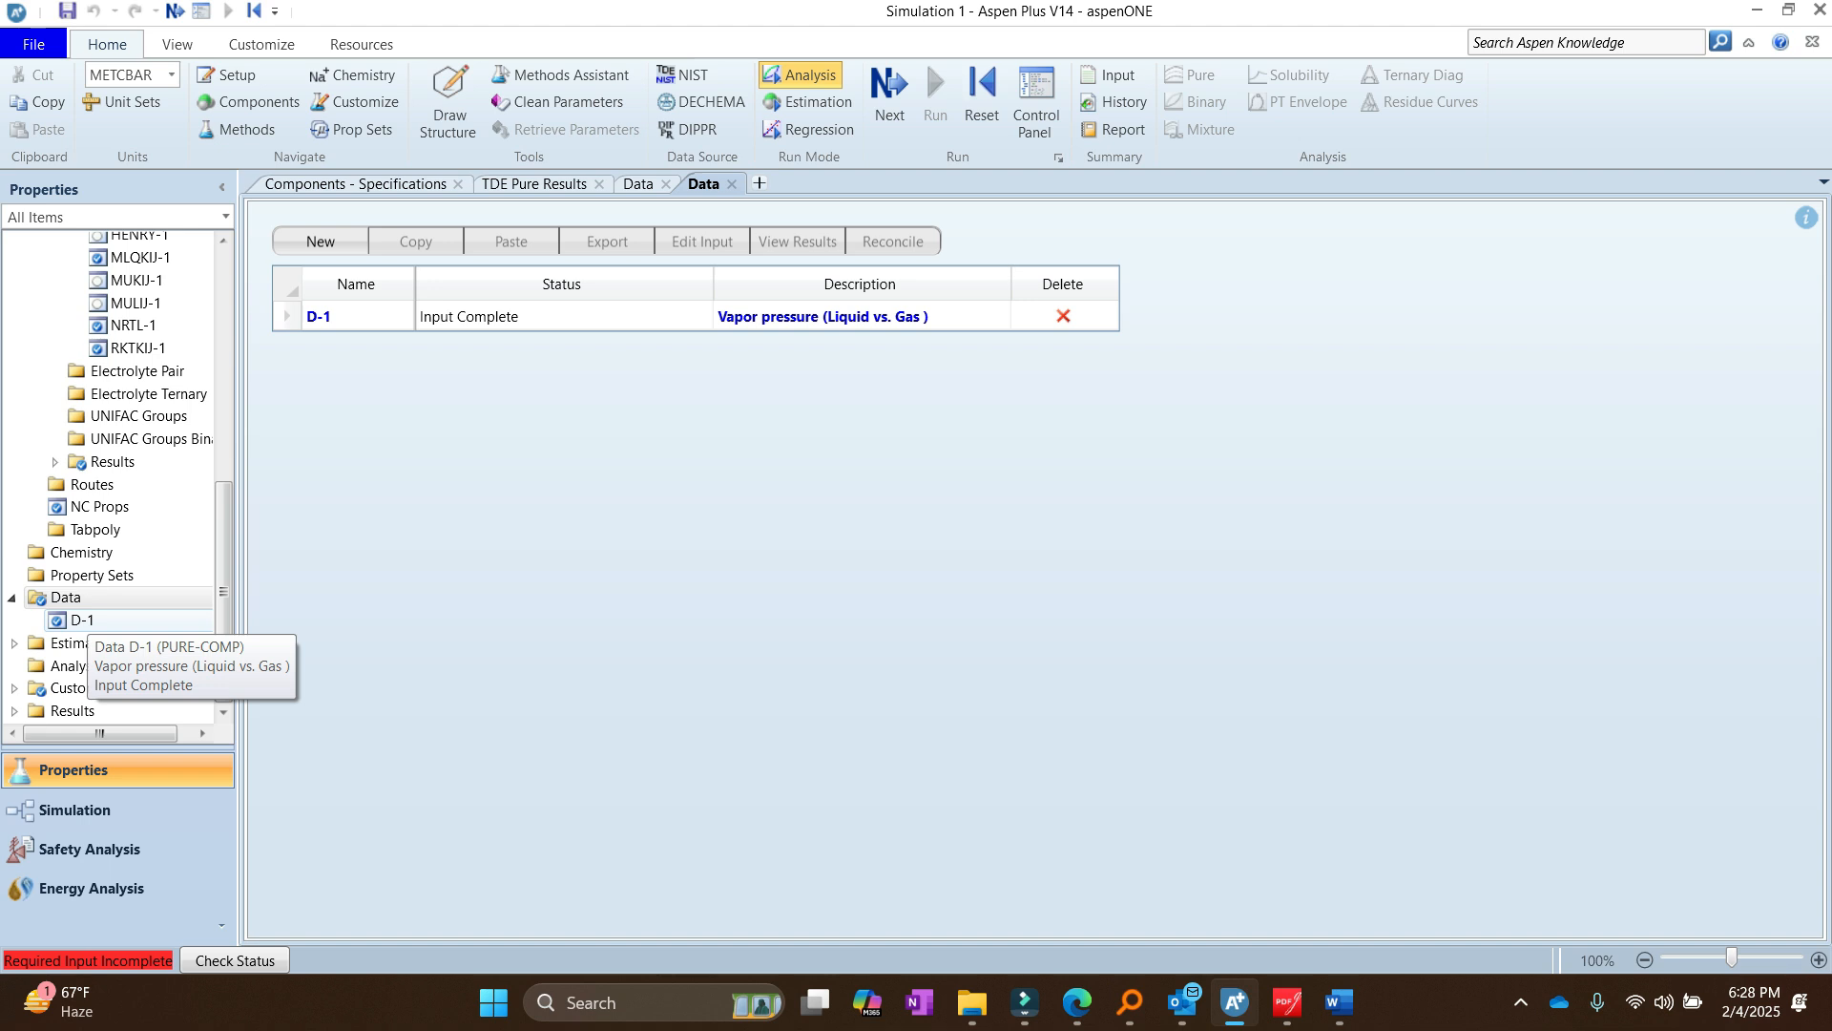
{"action": "left_click", "coordinate": [82, 621]}
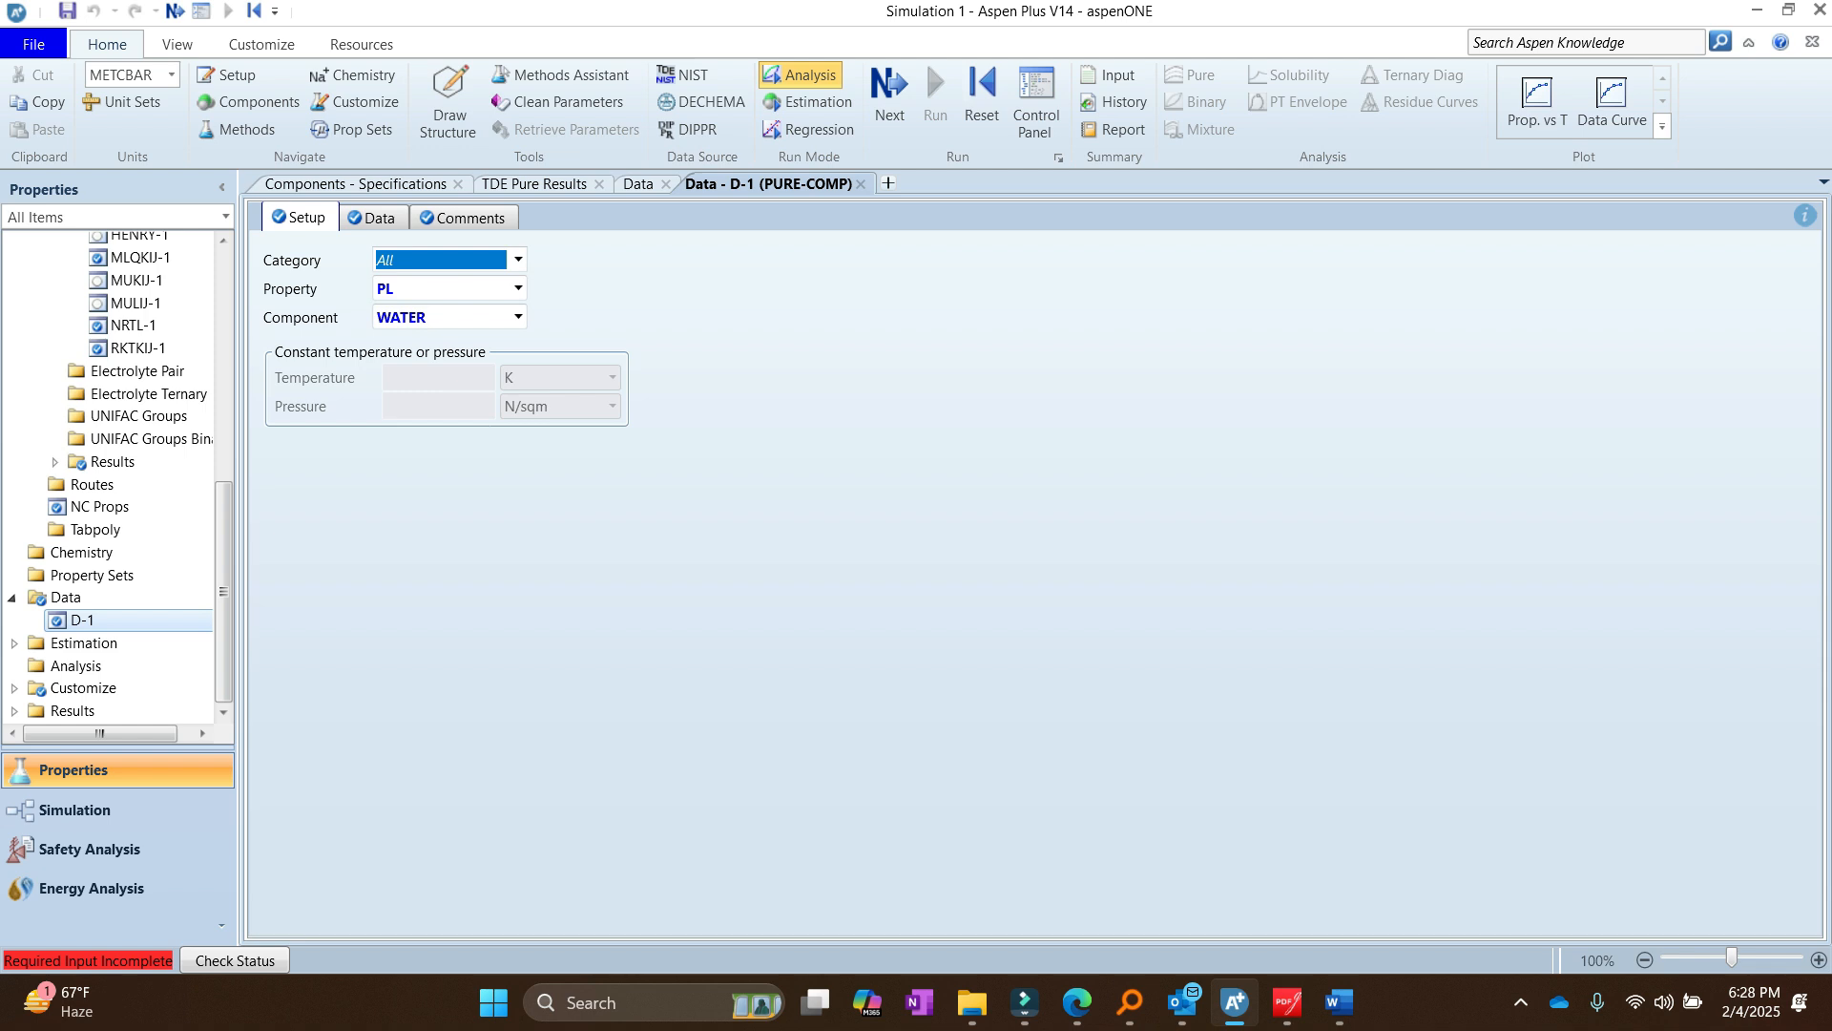
Step: Compare the TDE vapor pressure parameters and experimental data with the forms where each was saved, D-1 and WAGN25-1
{"action": "left_click", "coordinate": [534, 184]}
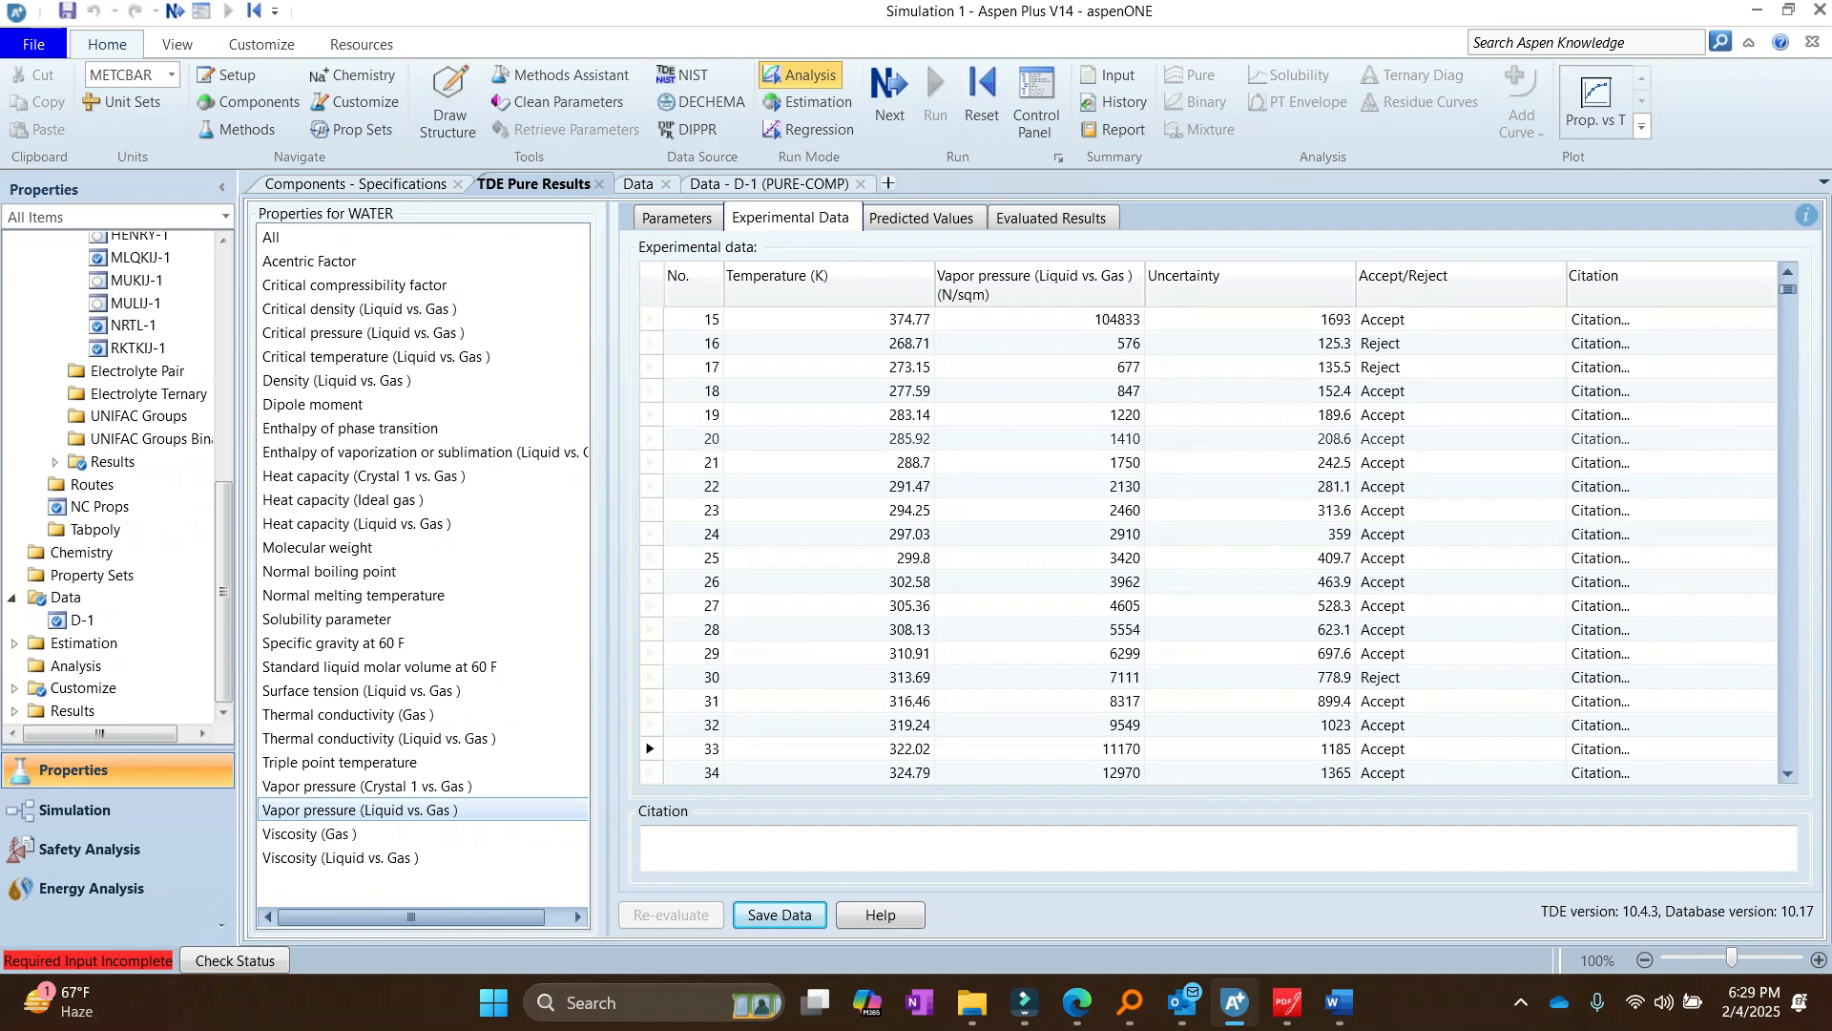
{"action": "left_click", "coordinate": [677, 219]}
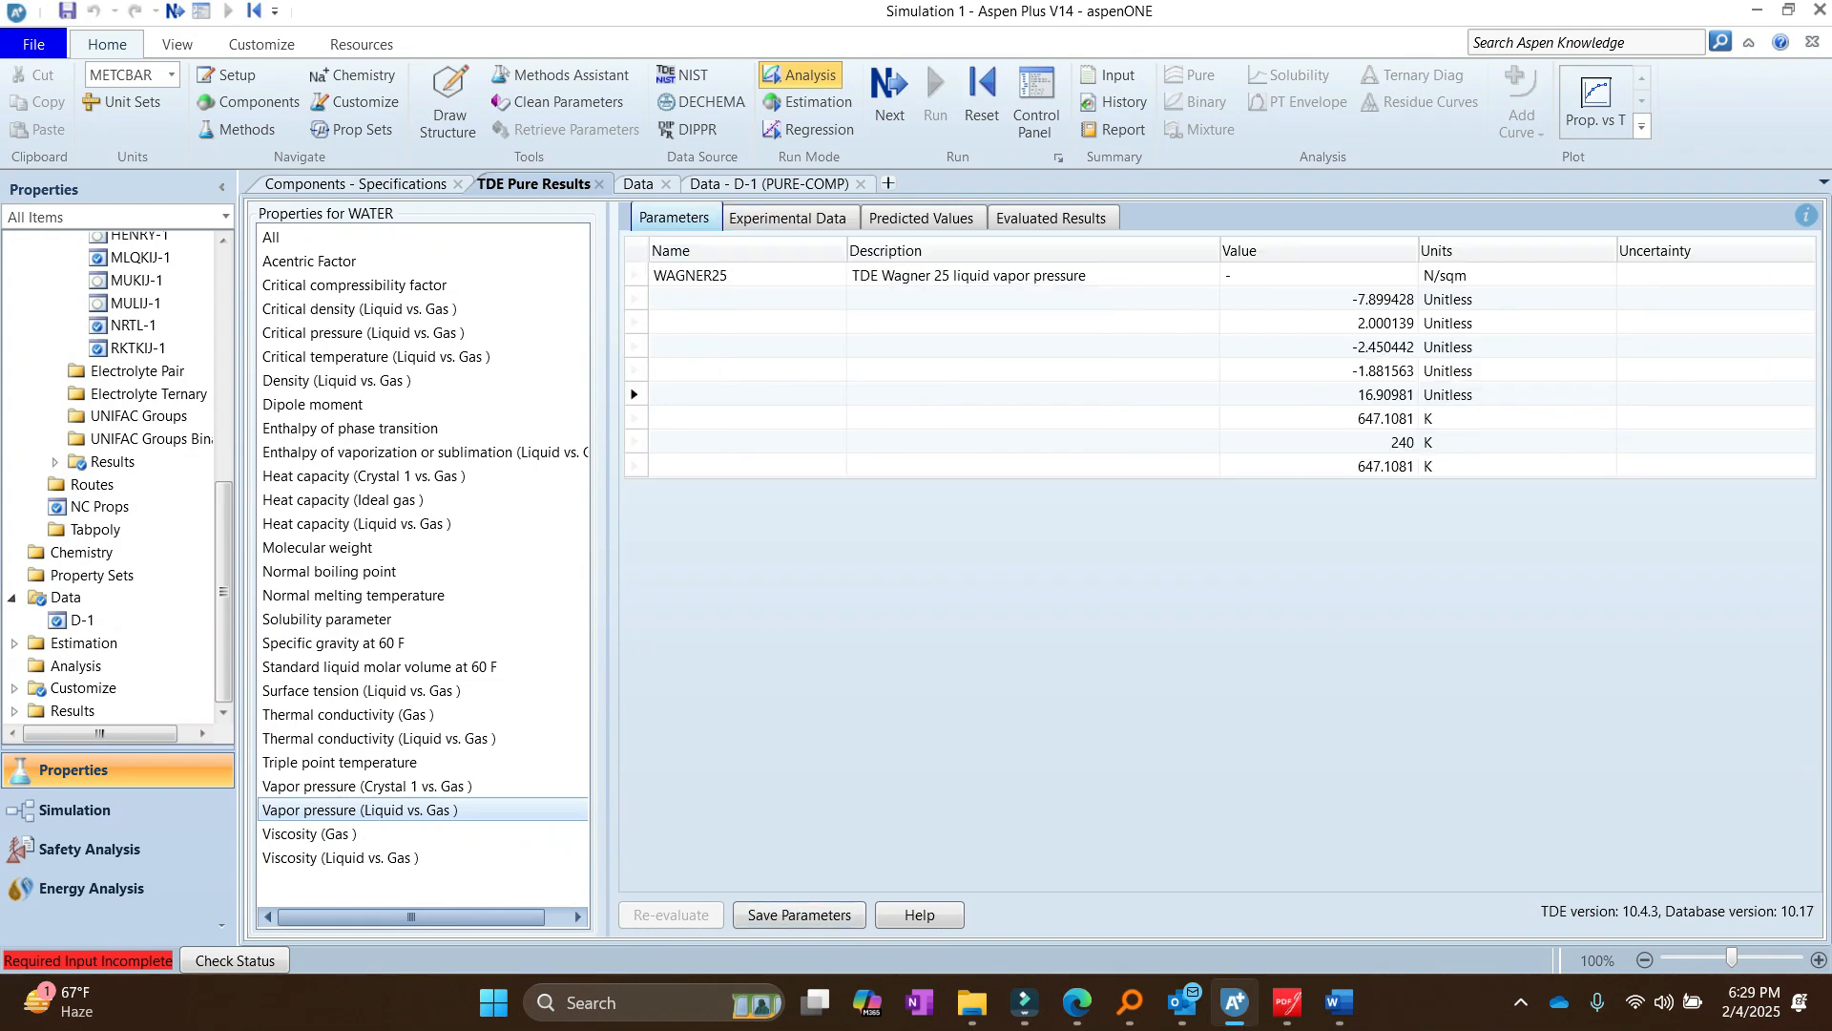
{"action": "left_click", "coordinate": [787, 218]}
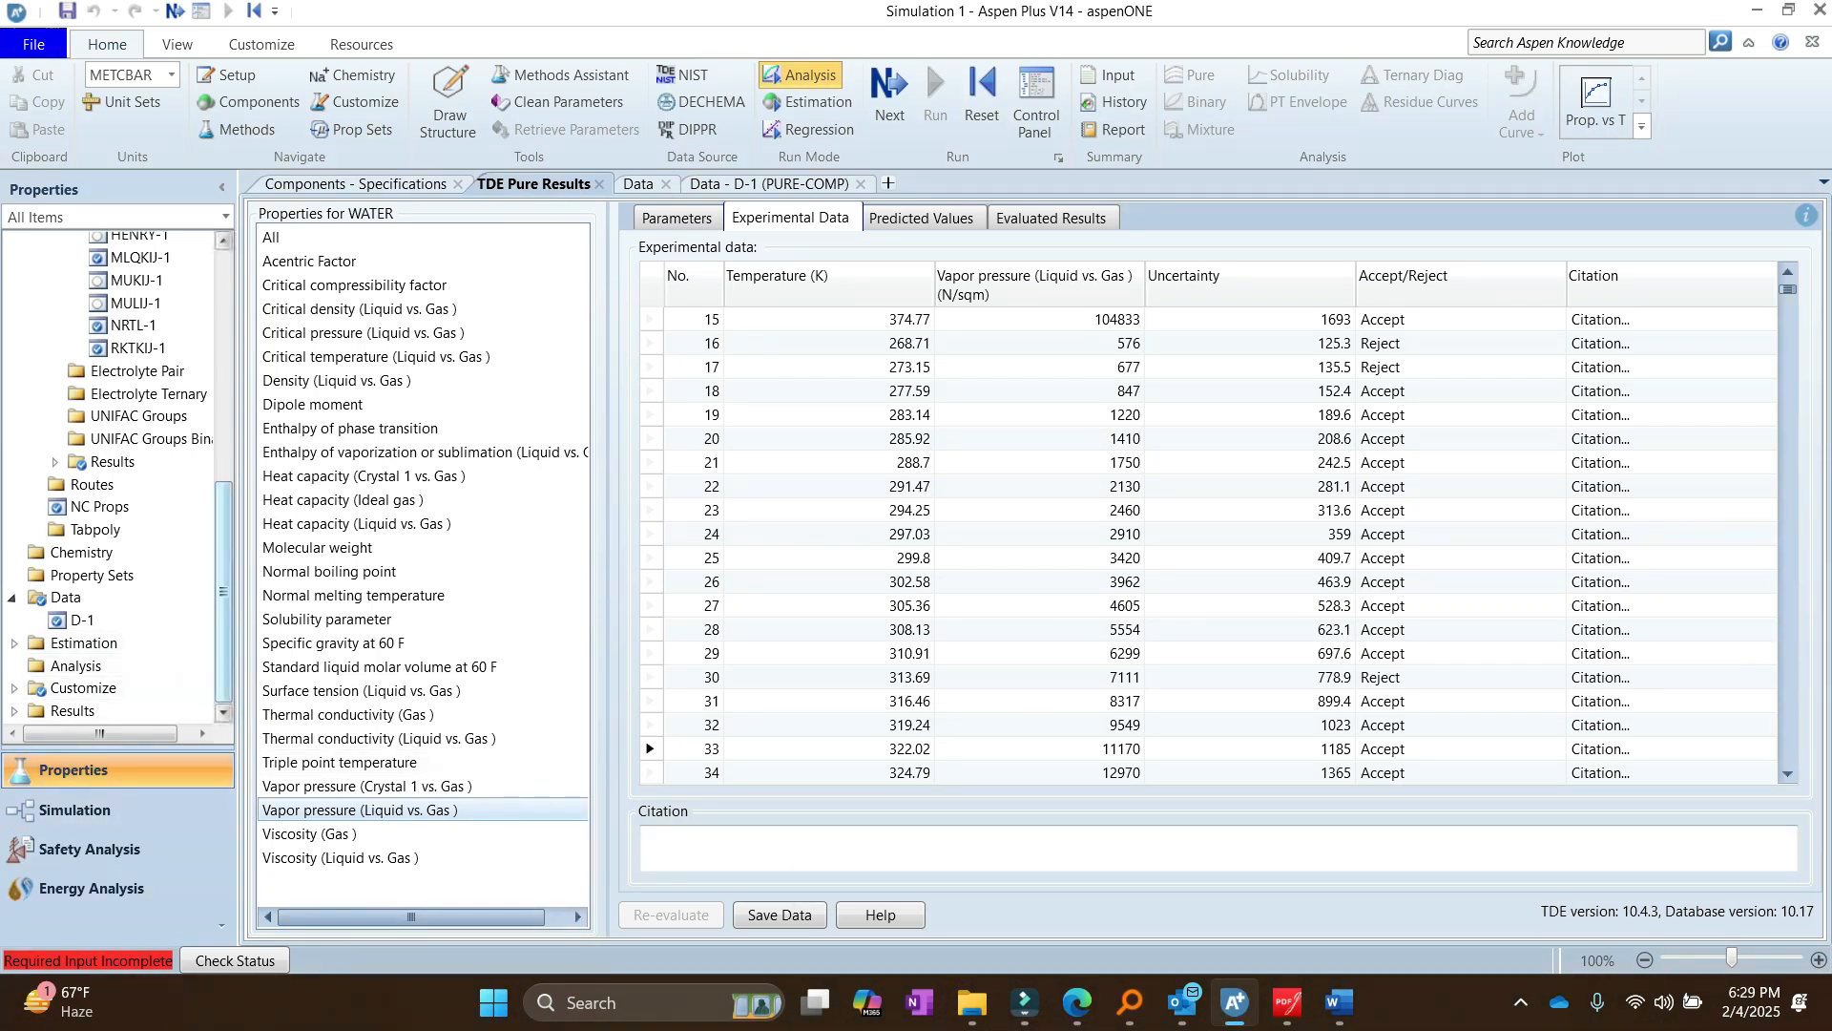
{"action": "left_click", "coordinate": [82, 620]}
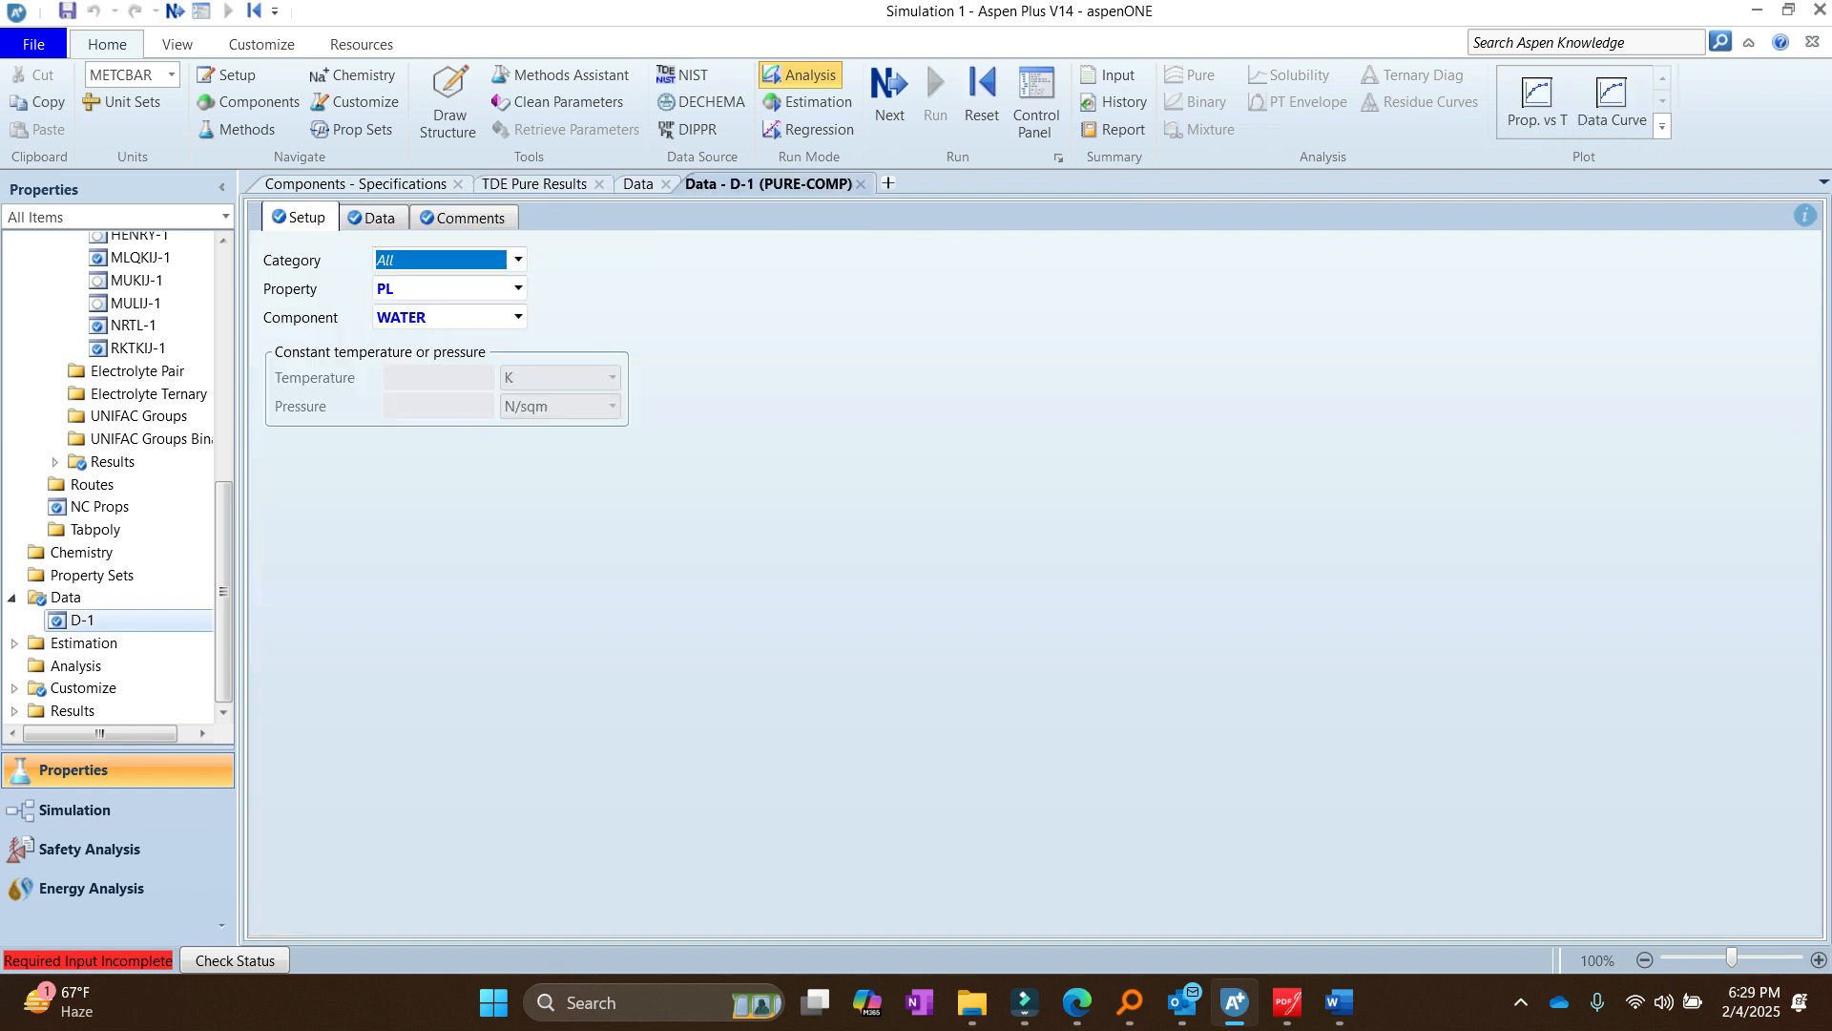
{"action": "scroll", "coordinate": [224, 458], "scroll_direction": "up", "scroll_amount": 4}
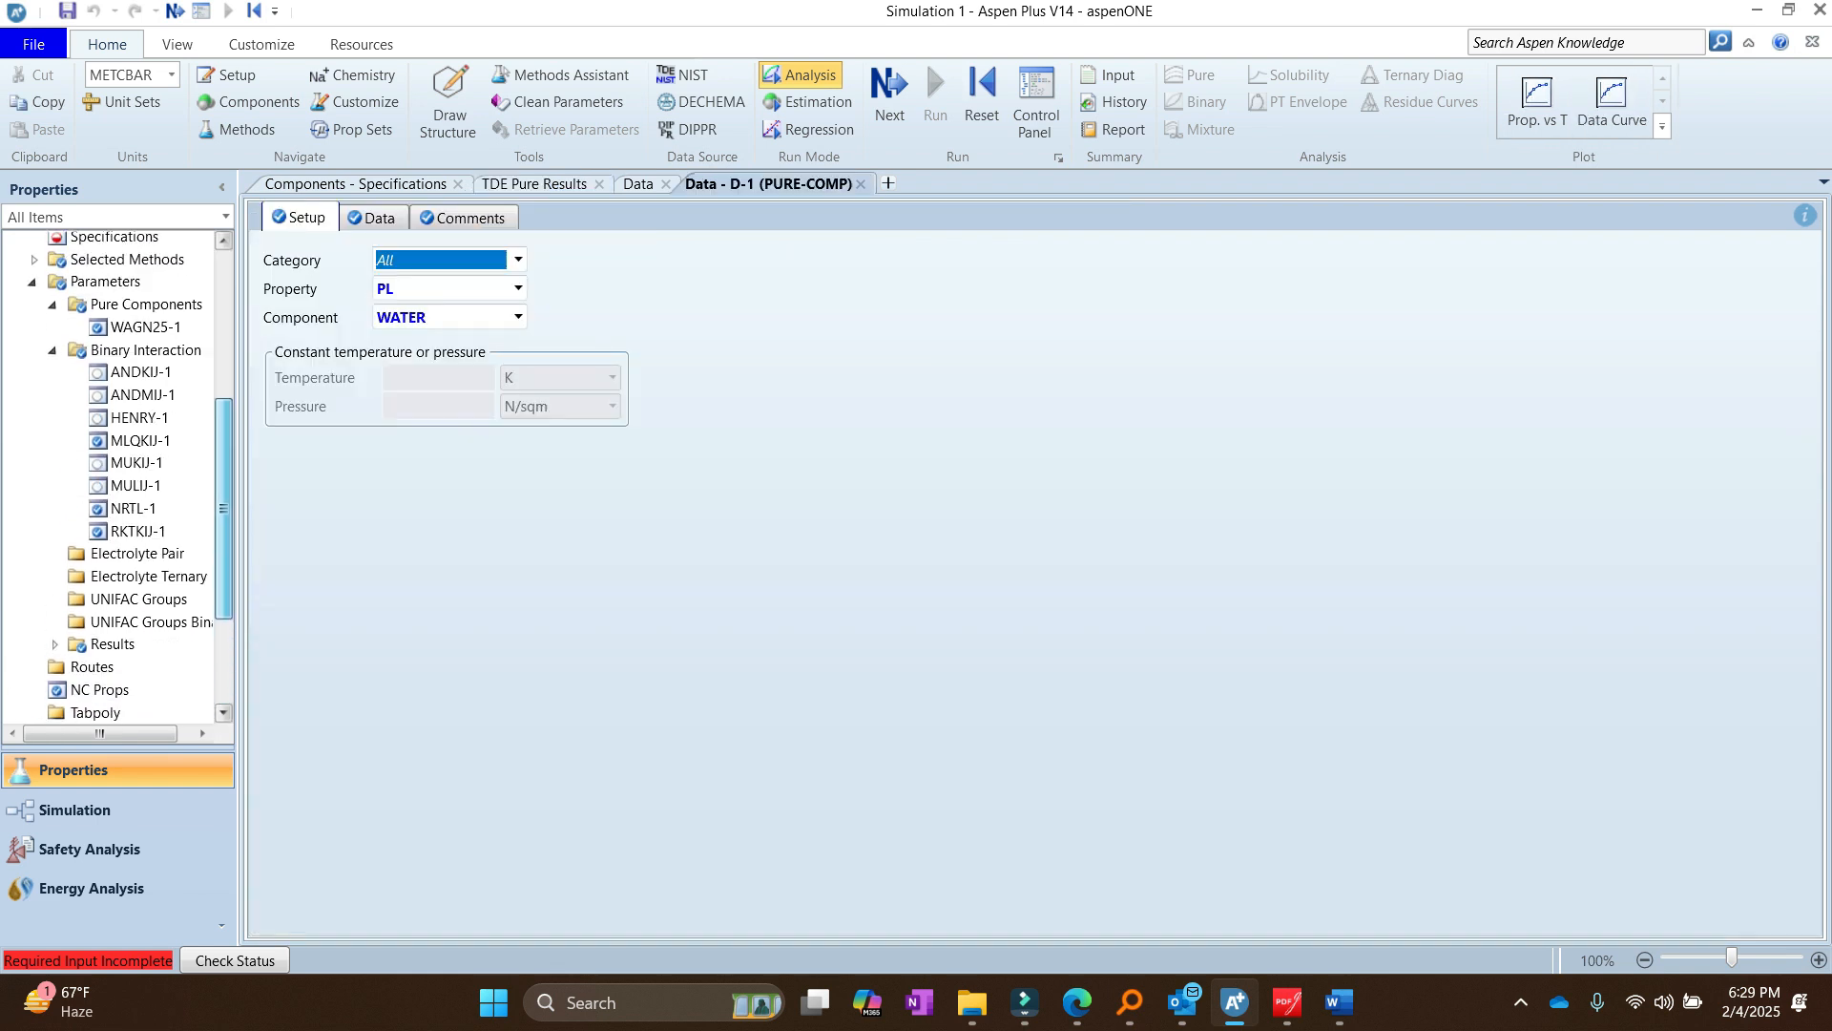
{"action": "left_click", "coordinate": [143, 430]}
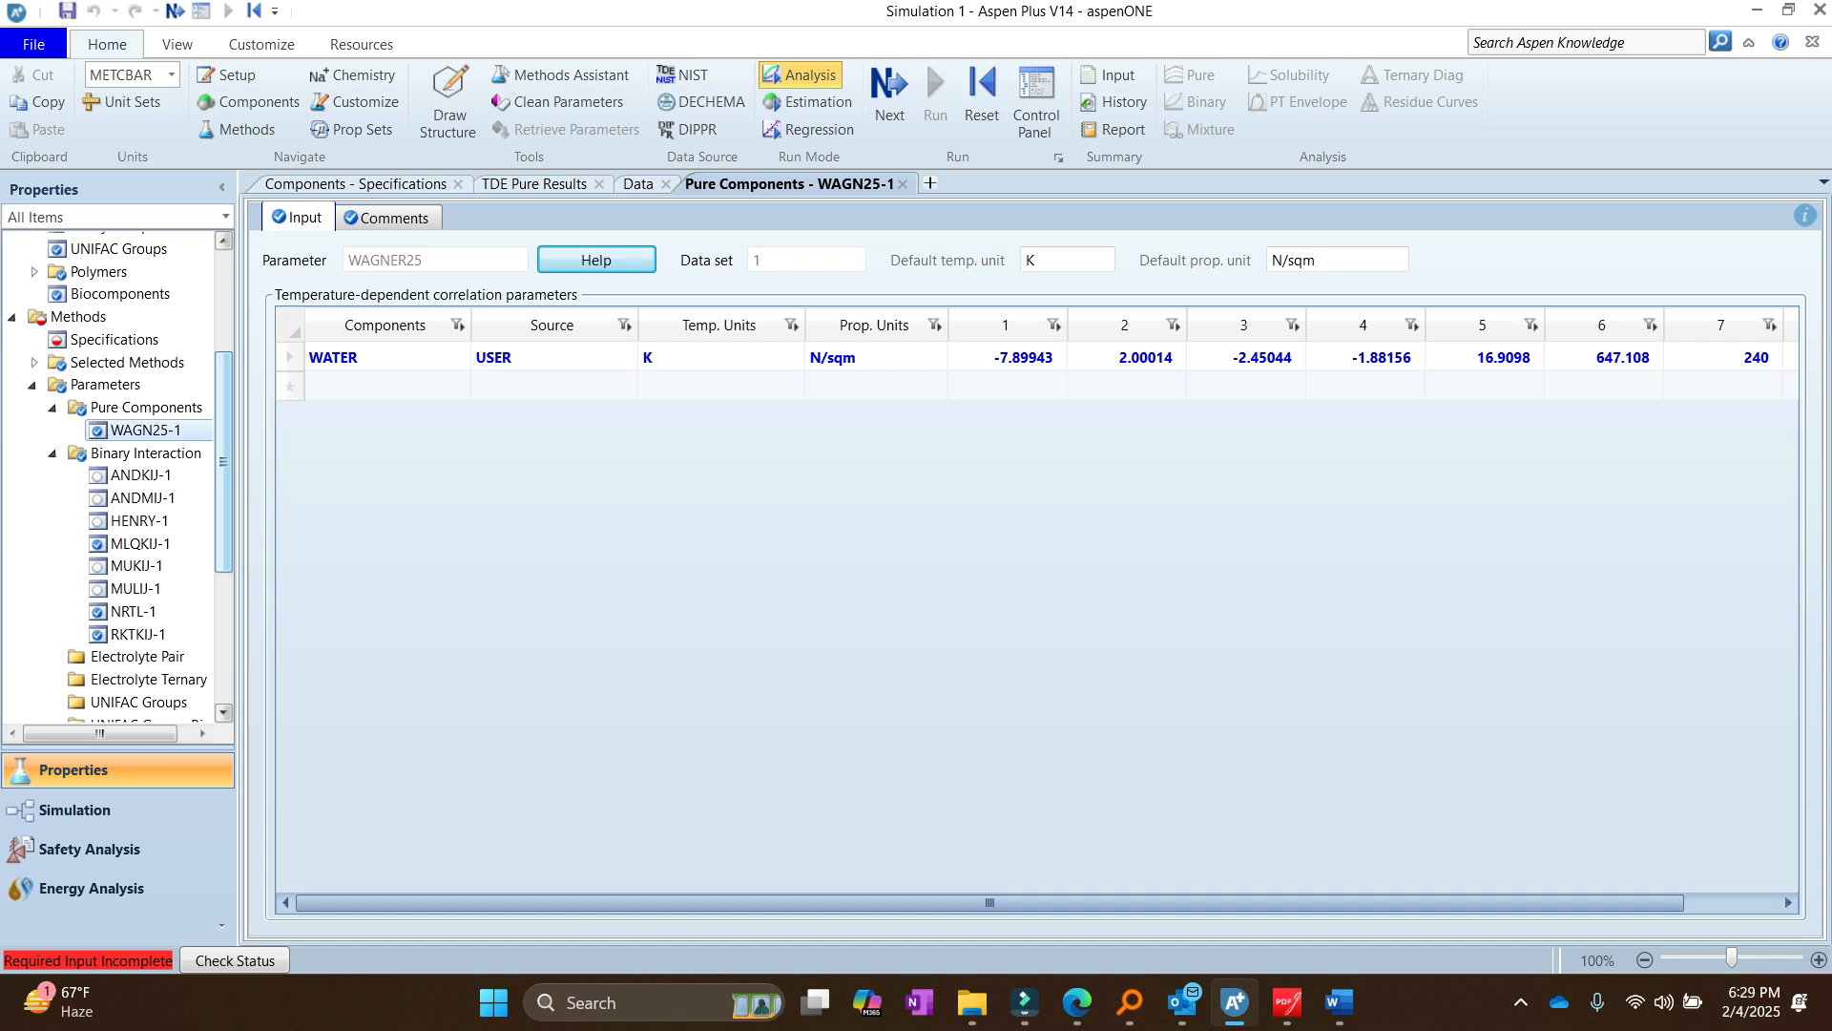
{"action": "scroll", "coordinate": [119, 474], "scroll_direction": "up", "scroll_amount": 3}
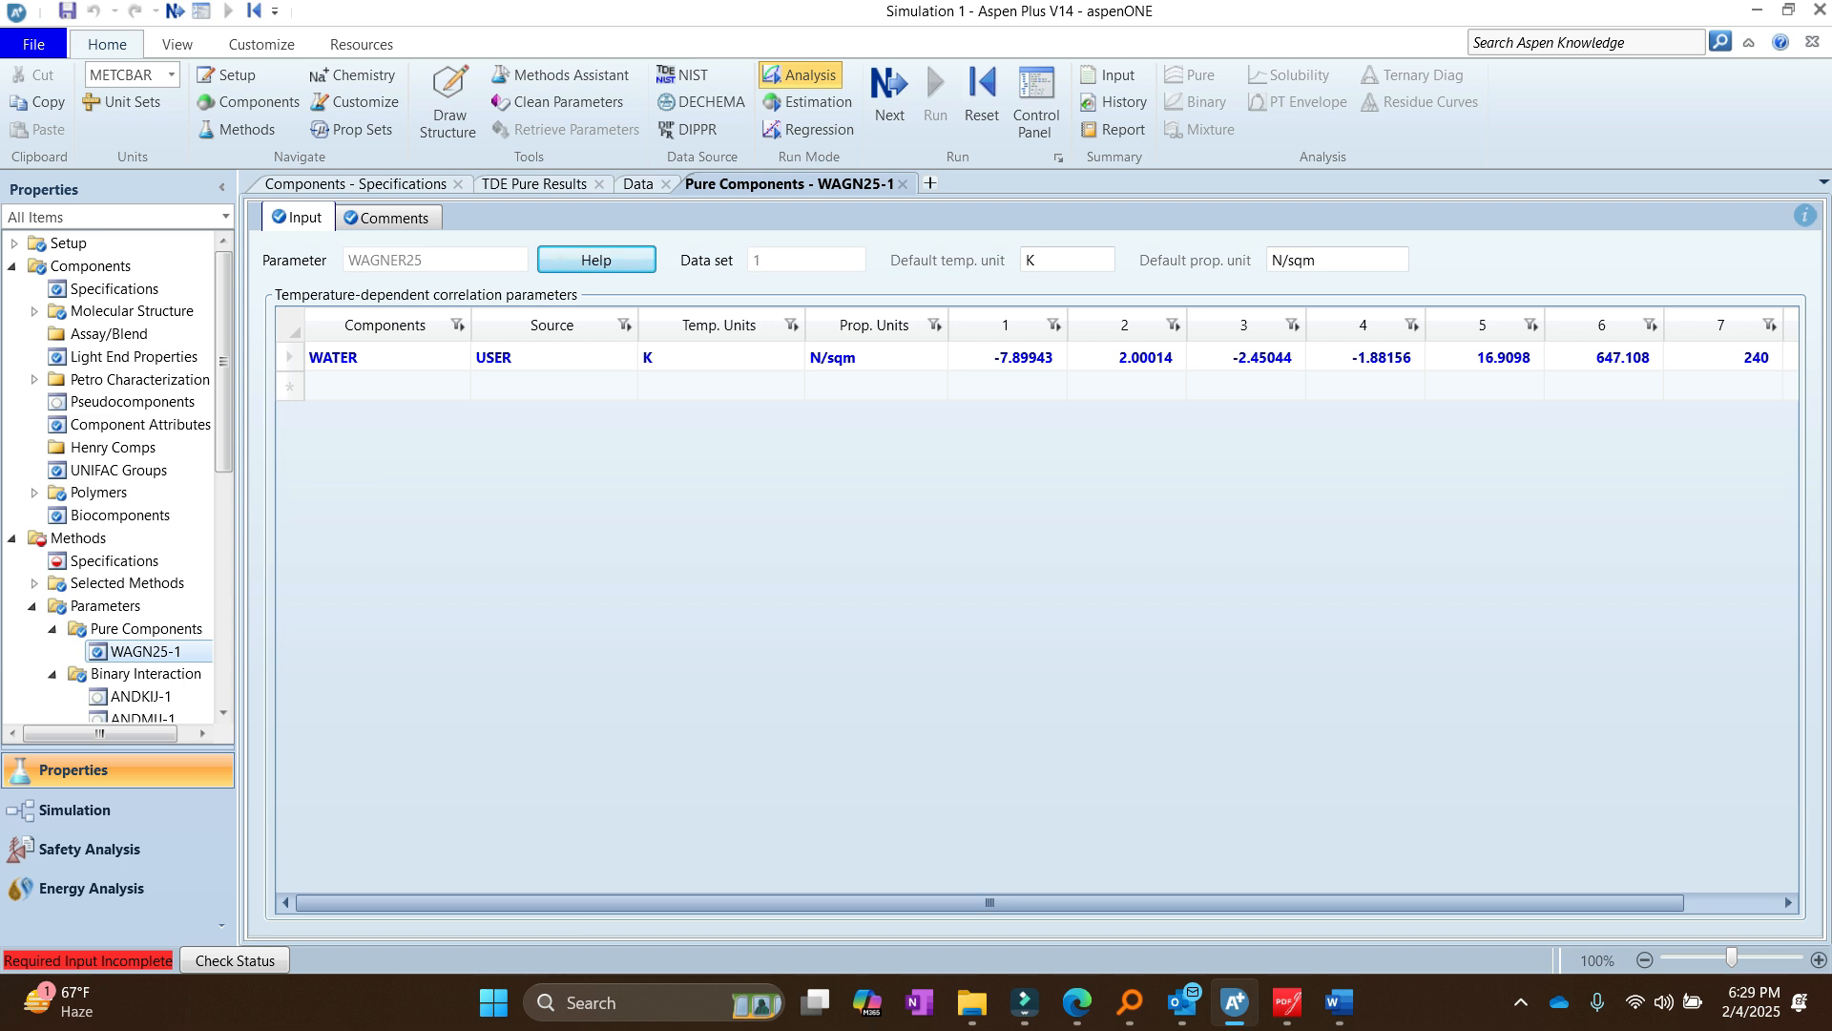
Step: Check the component selection for water and ethanol and set the global property method to NRTL
{"action": "left_click", "coordinate": [115, 289]}
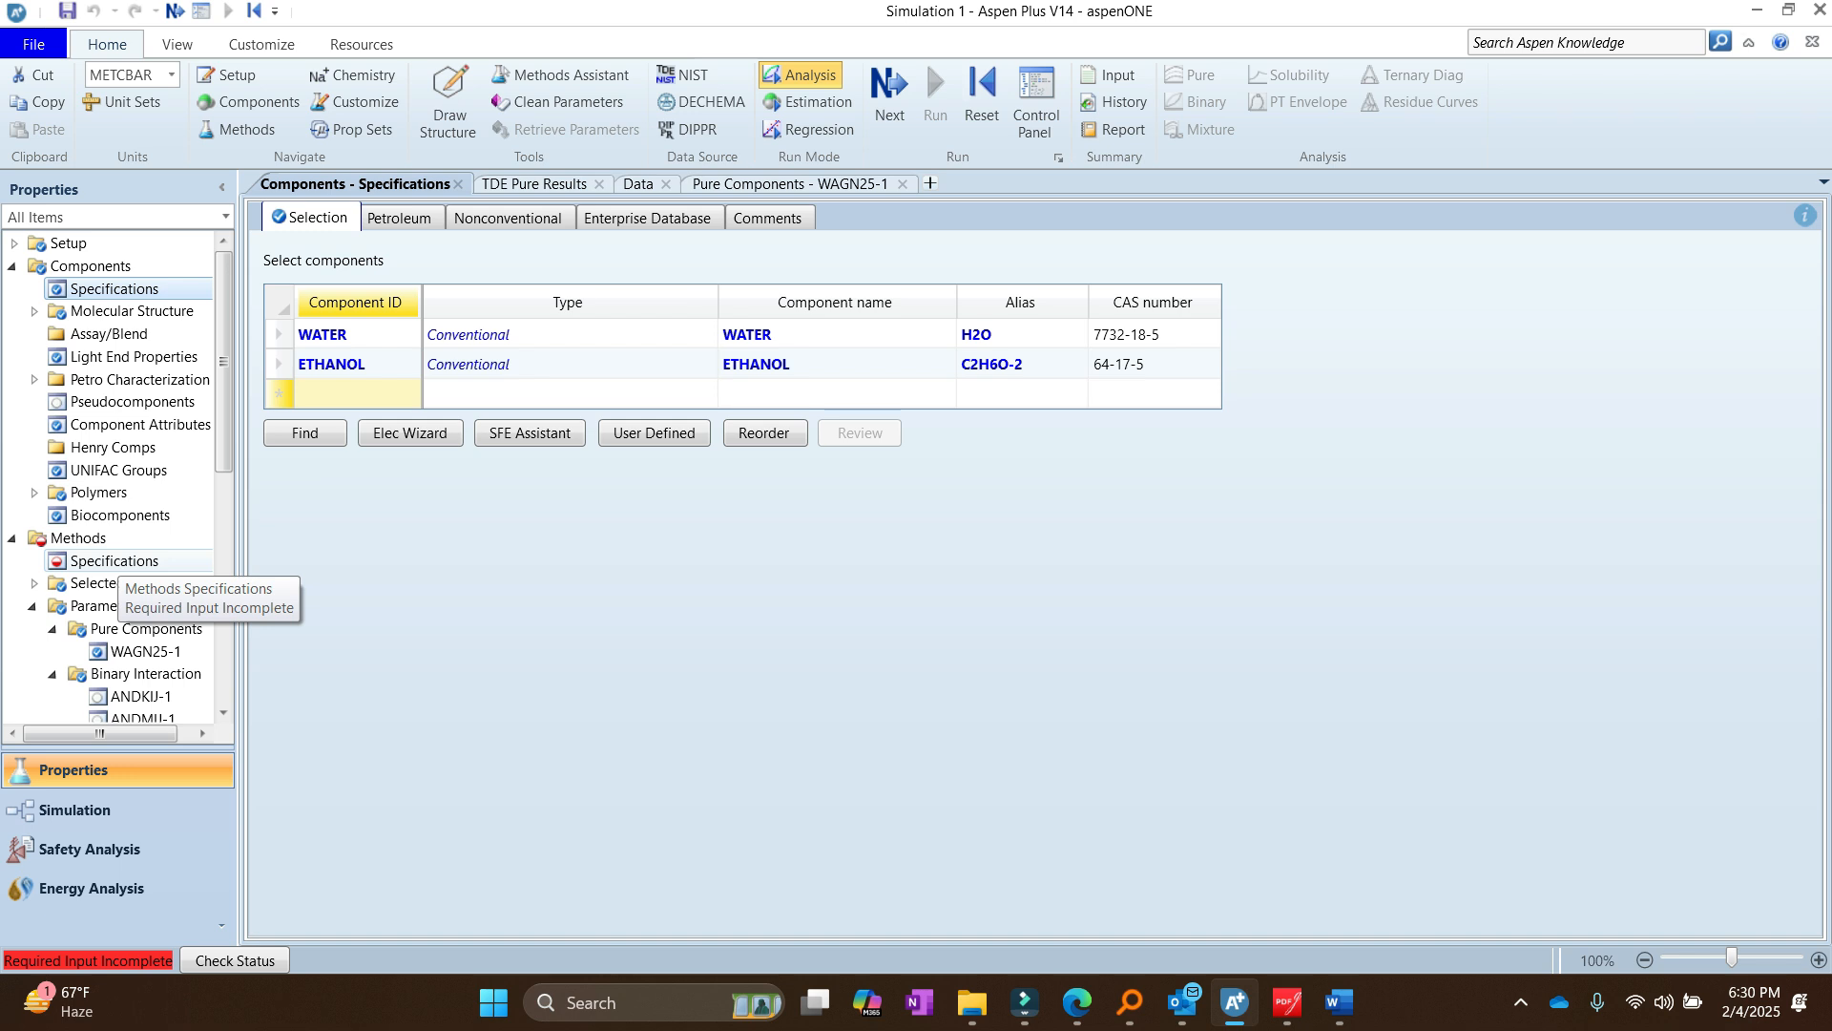
{"action": "left_click", "coordinate": [118, 560]}
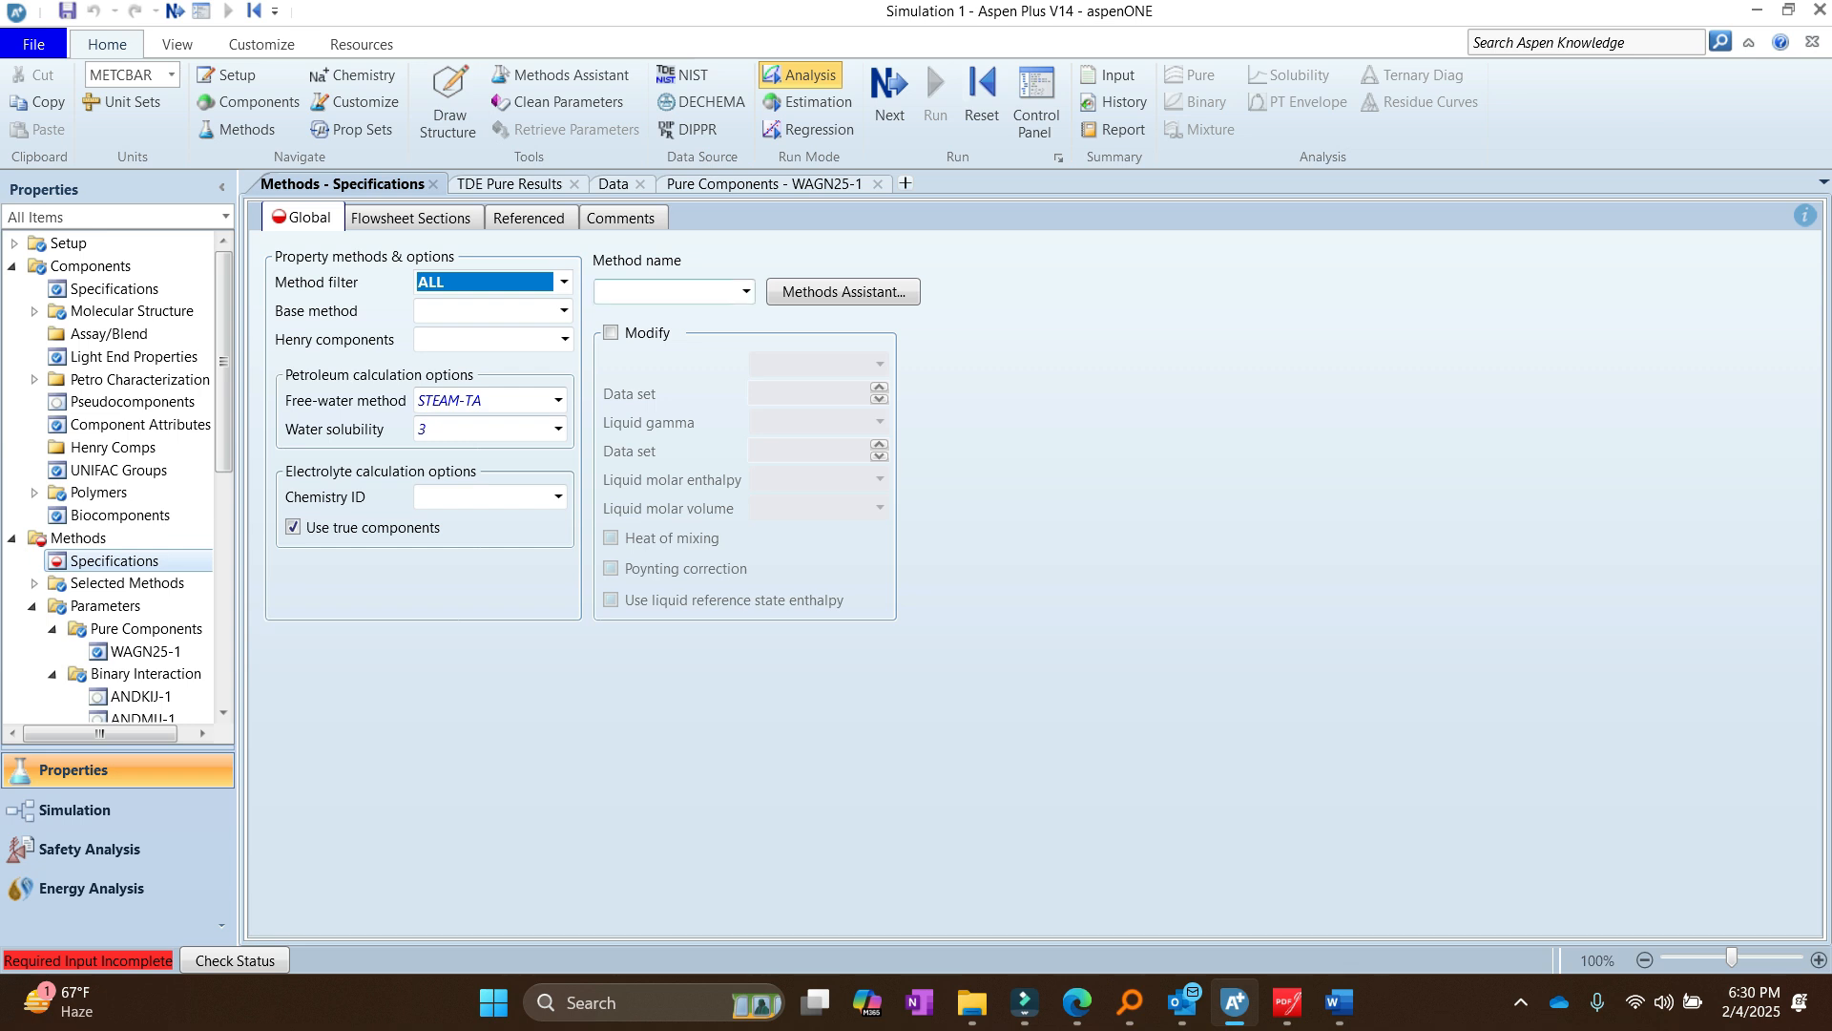
{"action": "left_click", "coordinate": [747, 292]}
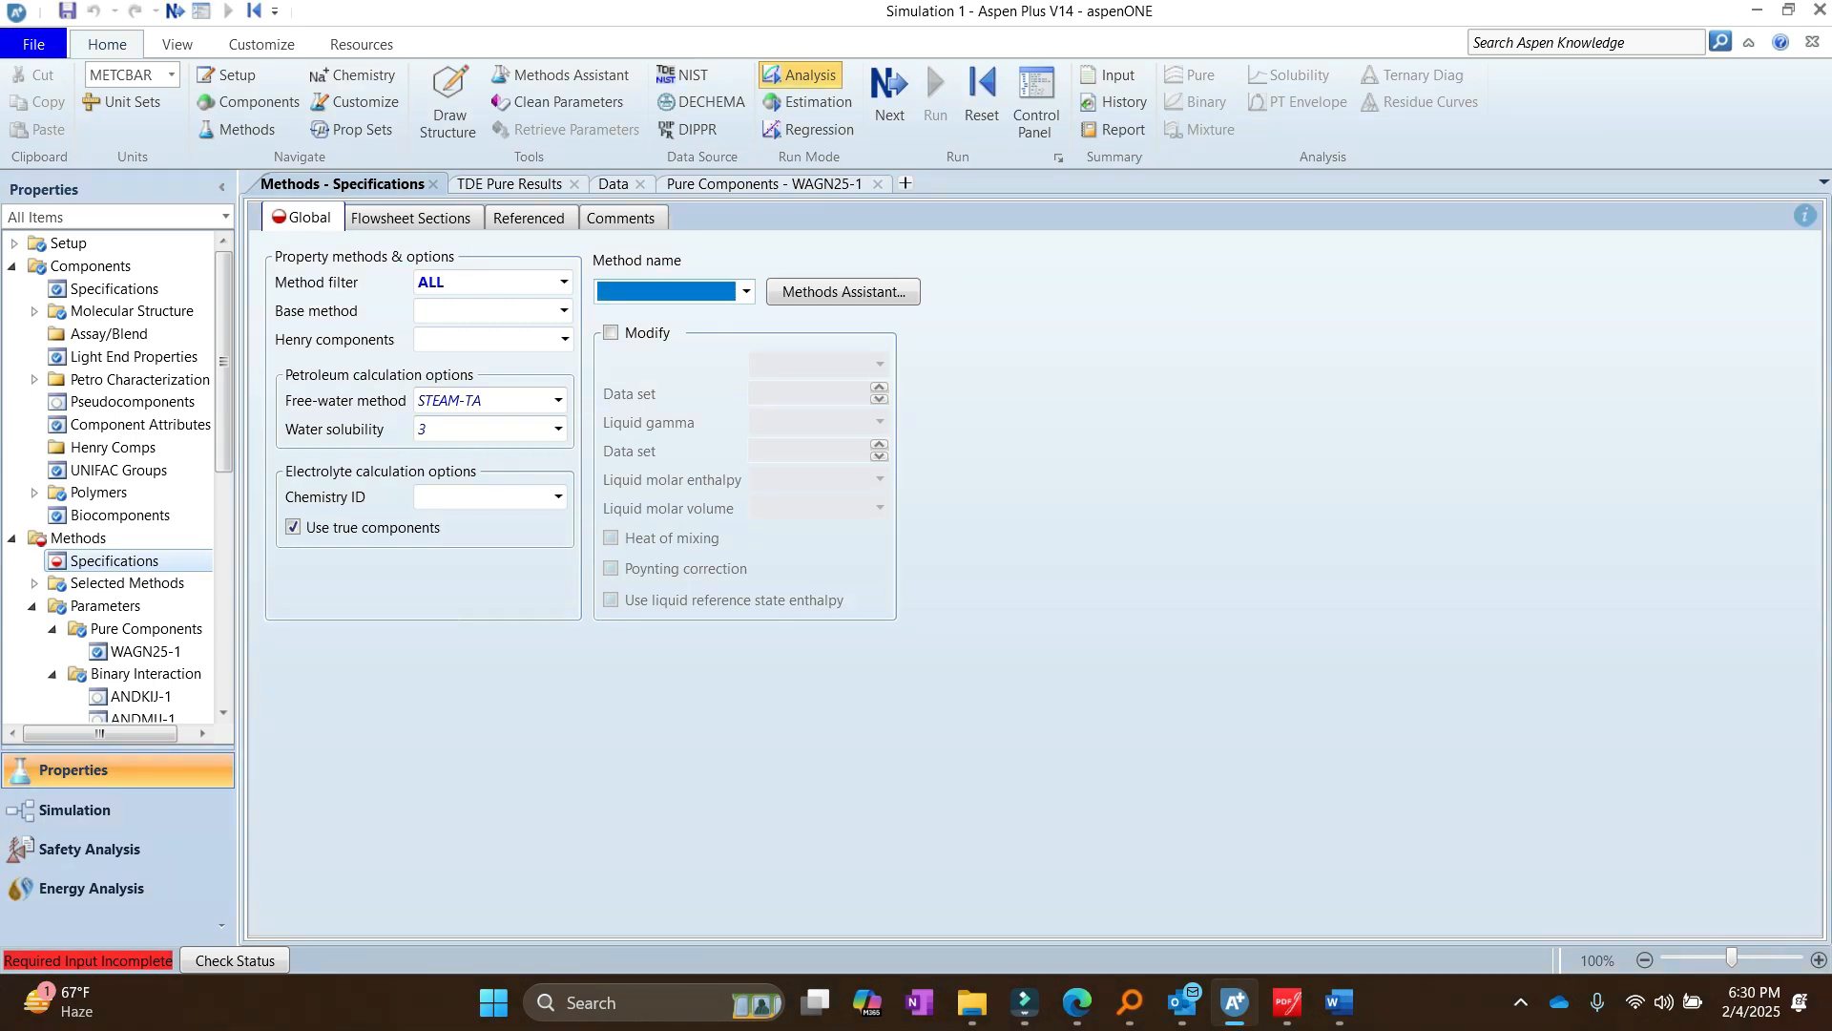
{"action": "type", "text": "NRTL"}
{"action": "key", "text": "Return"}
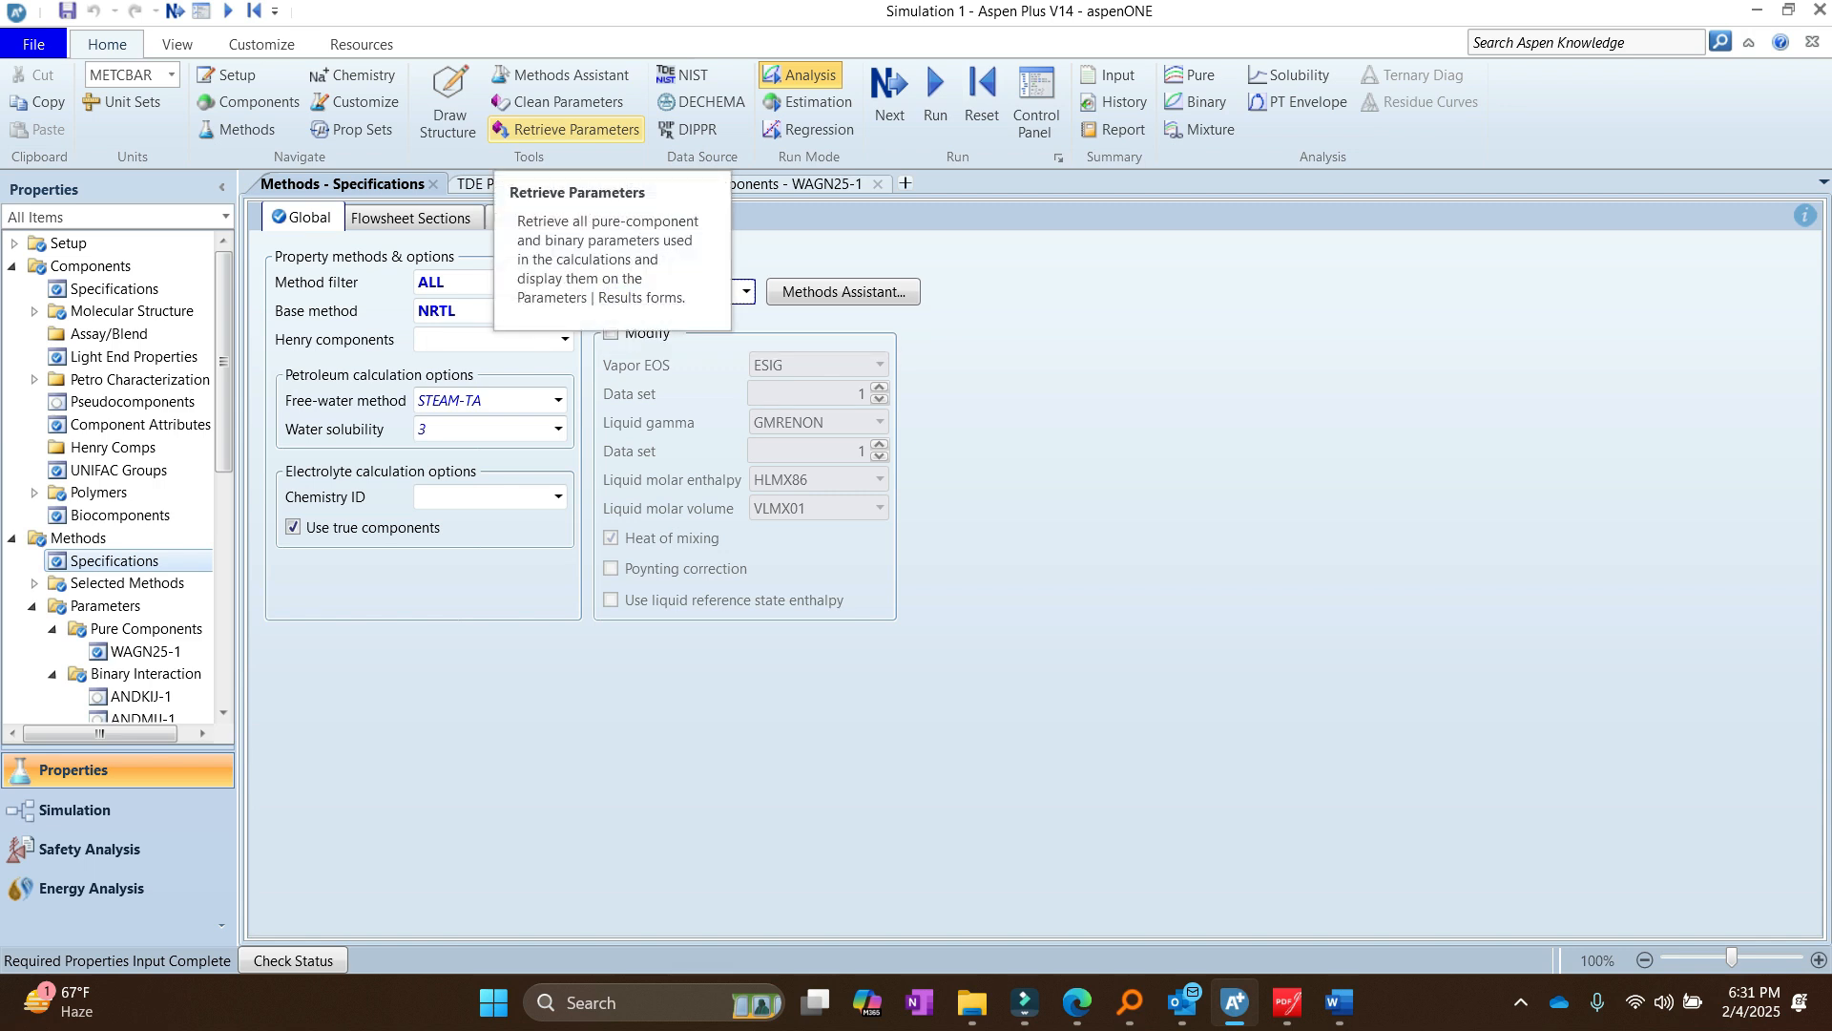
Step: Review the available pure component parameters for water and ethanol and show the parameter forms listed under Pure Components
{"action": "left_click", "coordinate": [114, 289]}
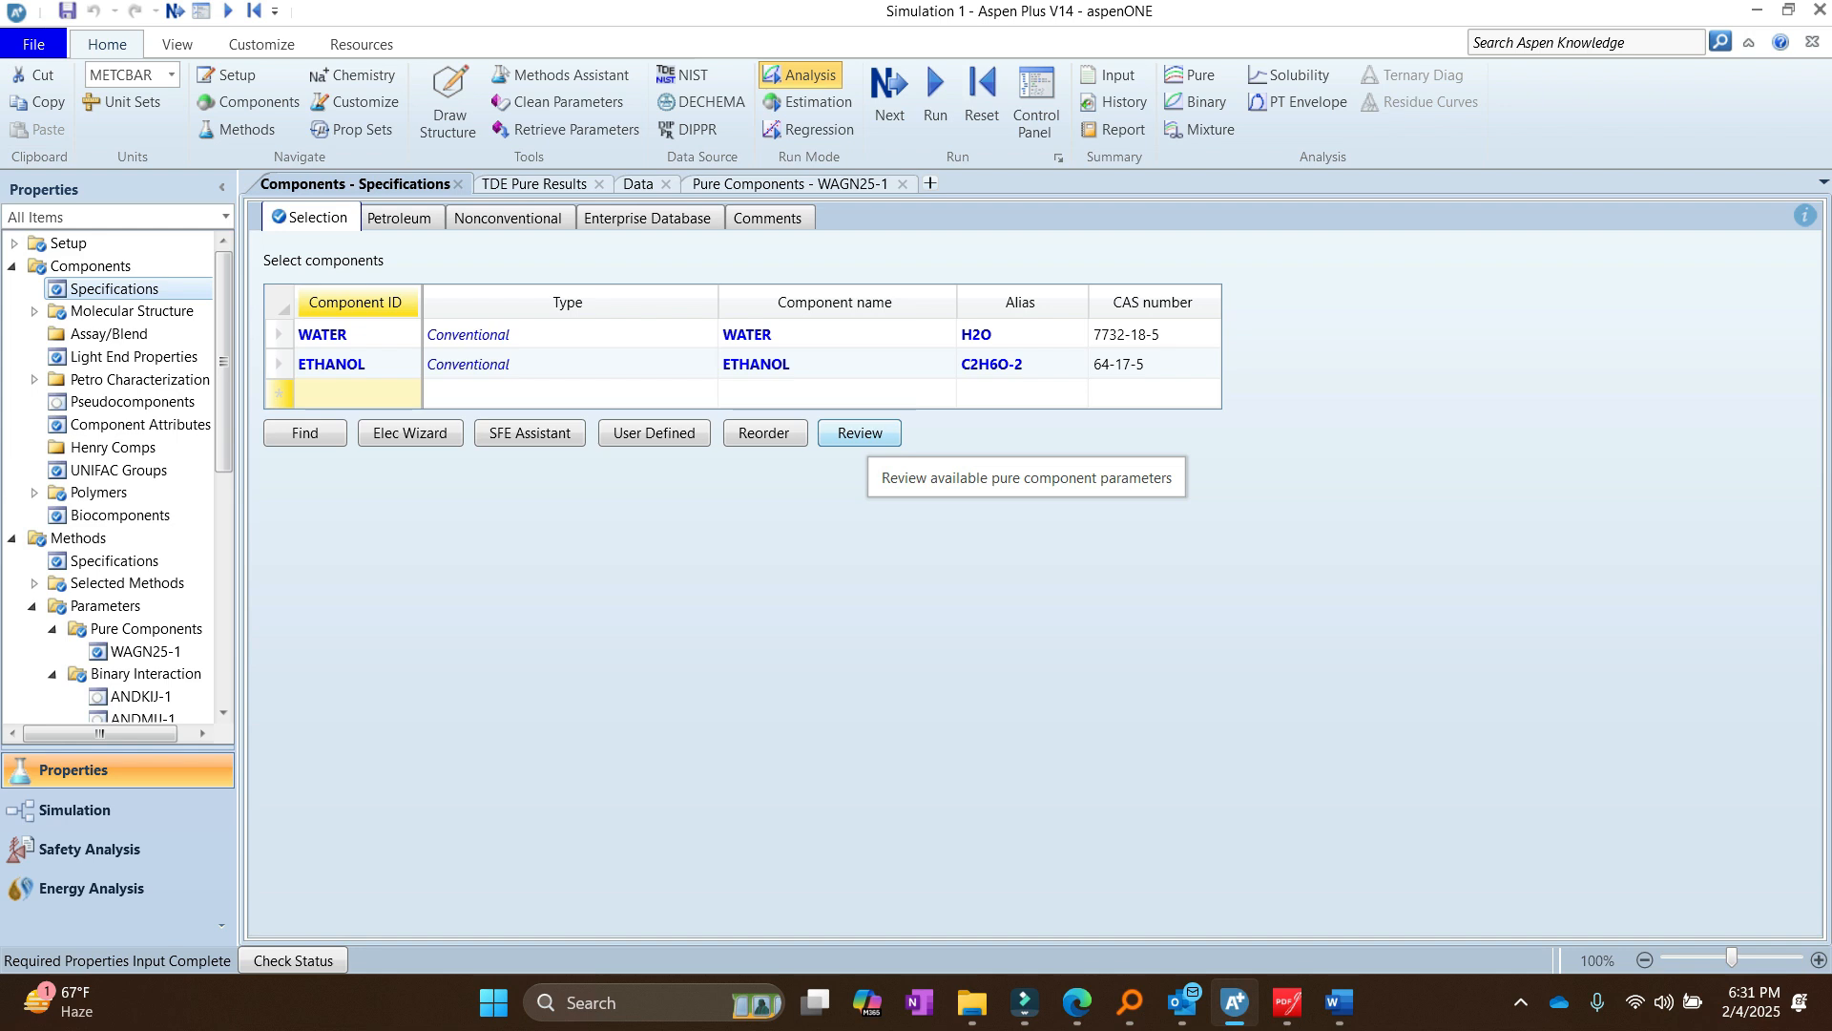
{"action": "left_click", "coordinate": [860, 433]}
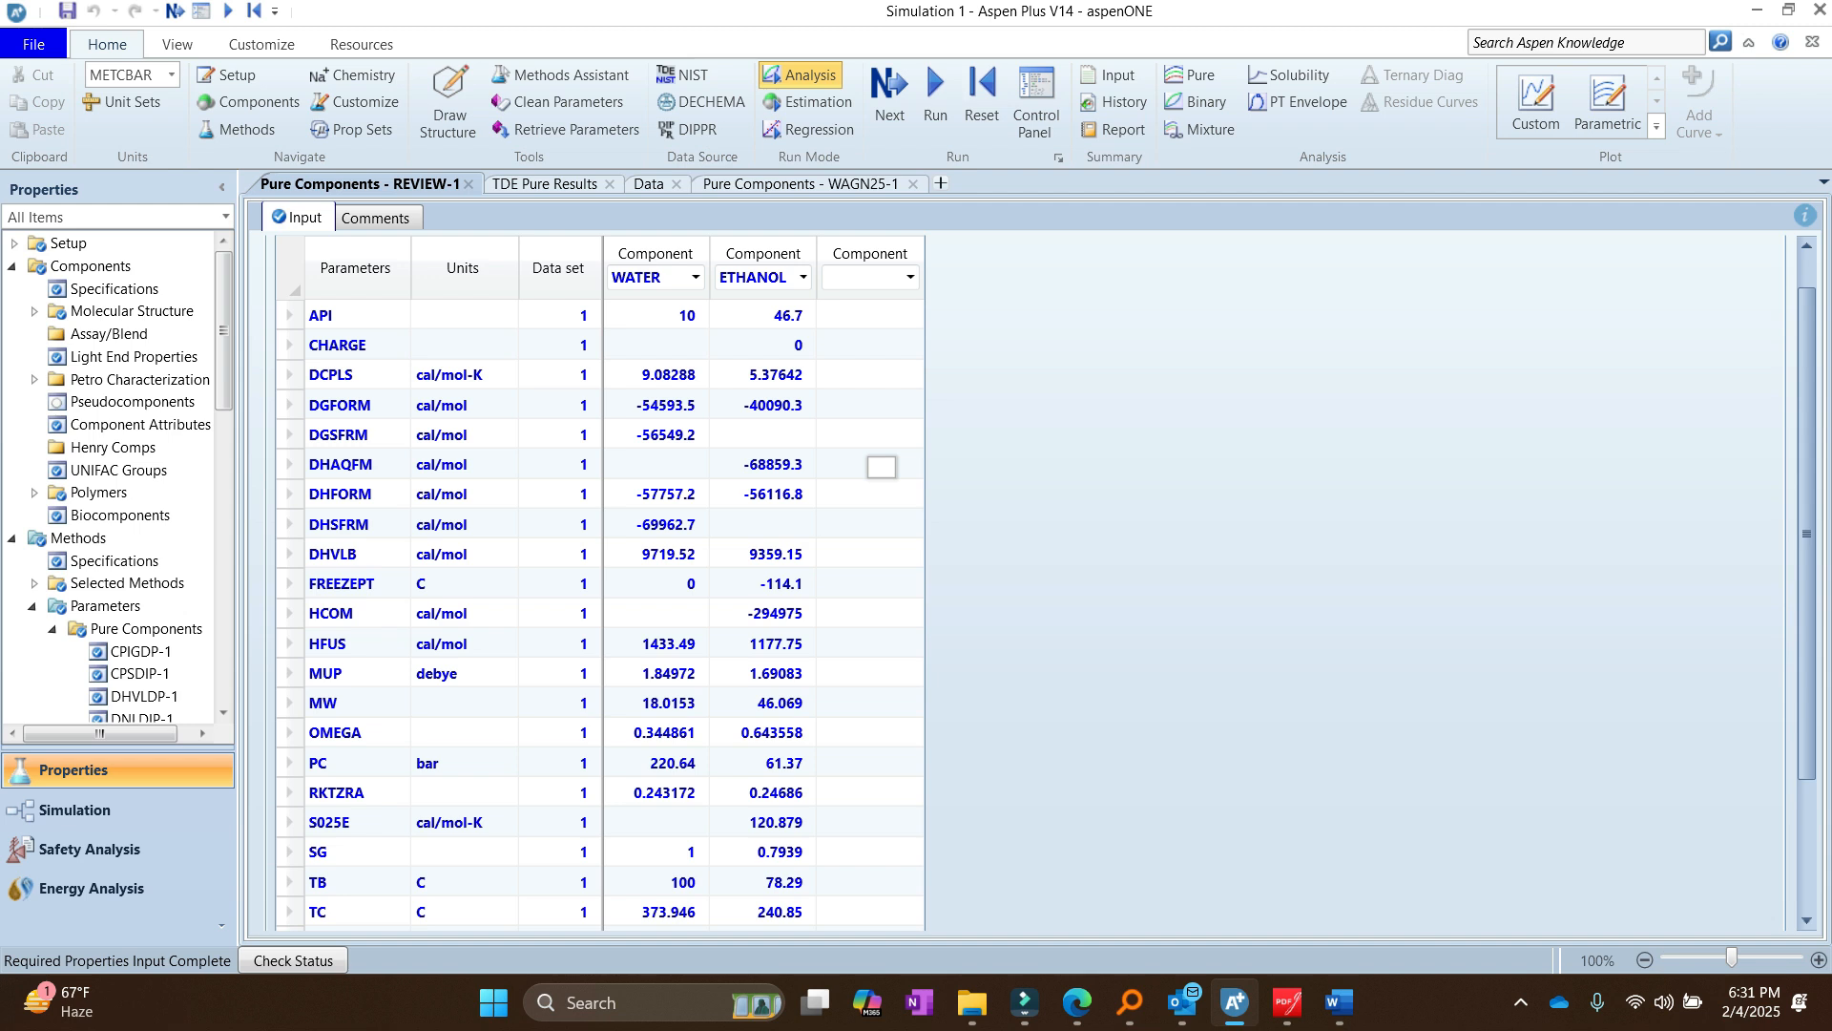
{"action": "left_click_drag", "start_coordinate": [223, 330], "coordinate": [224, 437]}
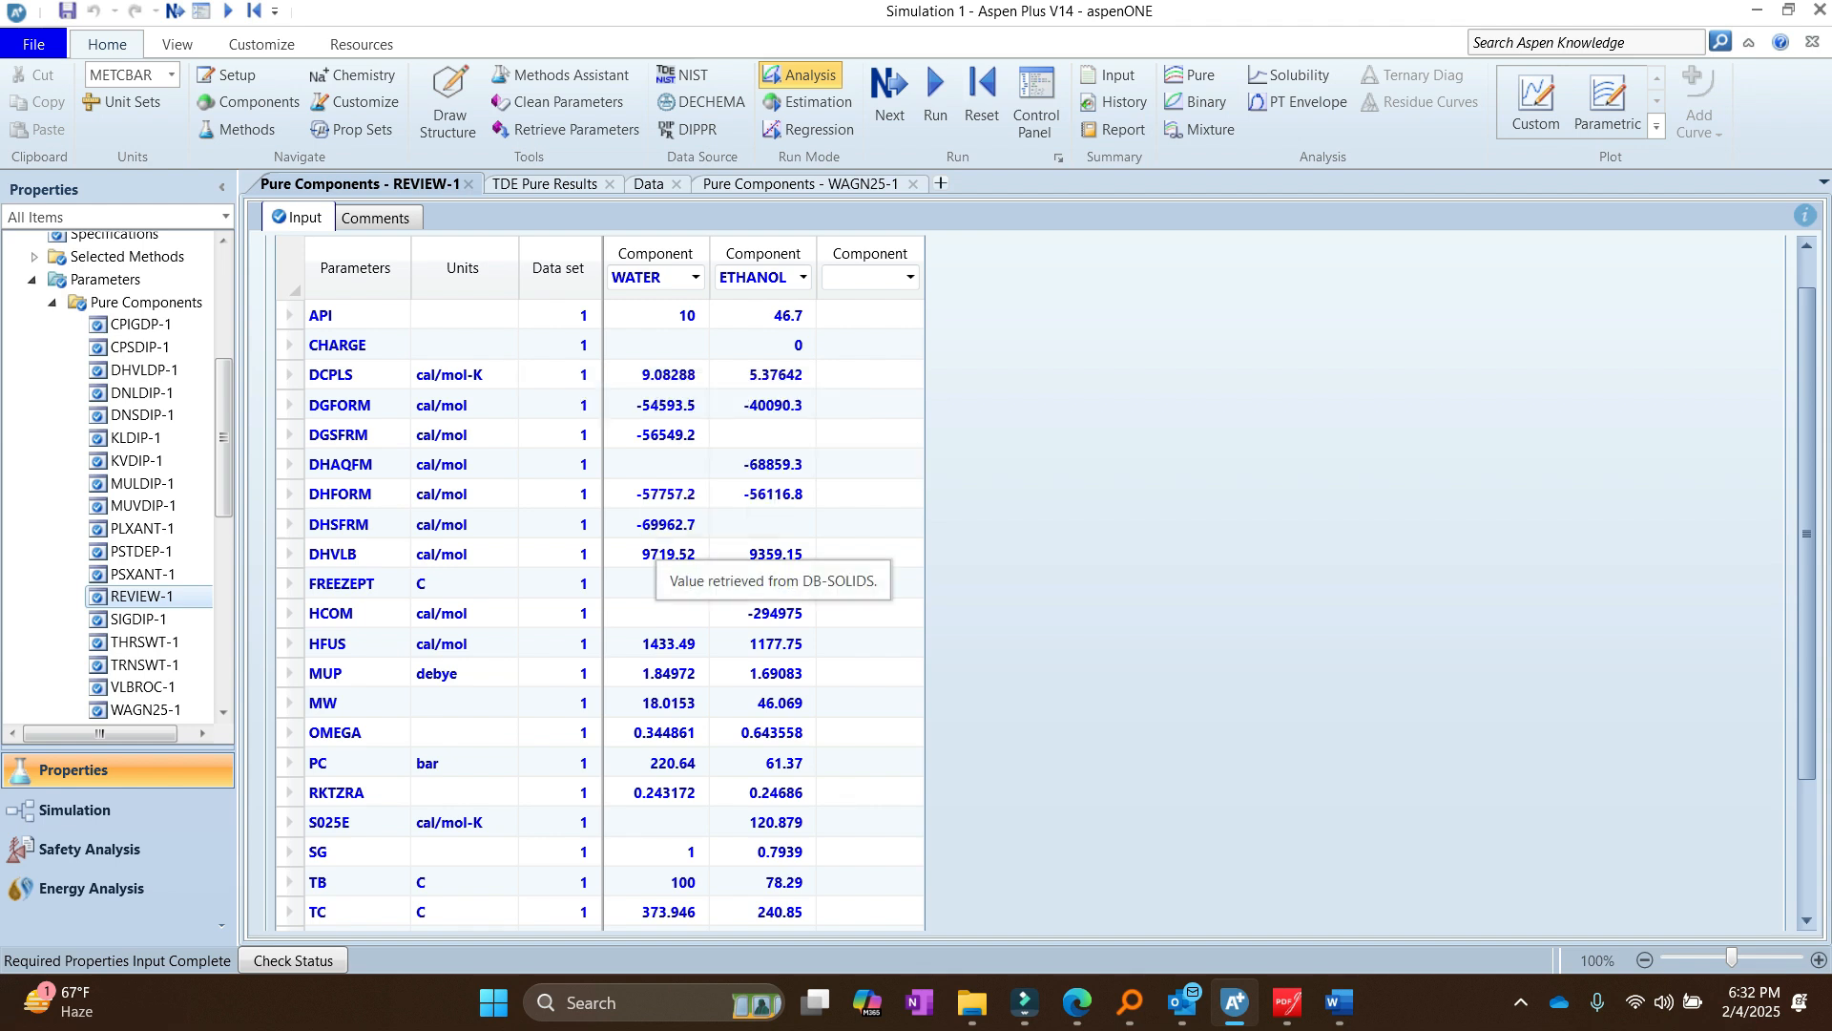
Step: Examine the DGFORM, DHAQFM and DHSFRM entries in the REVIEW-1 pure component parameter table
{"action": "left_click", "coordinate": [386, 408]}
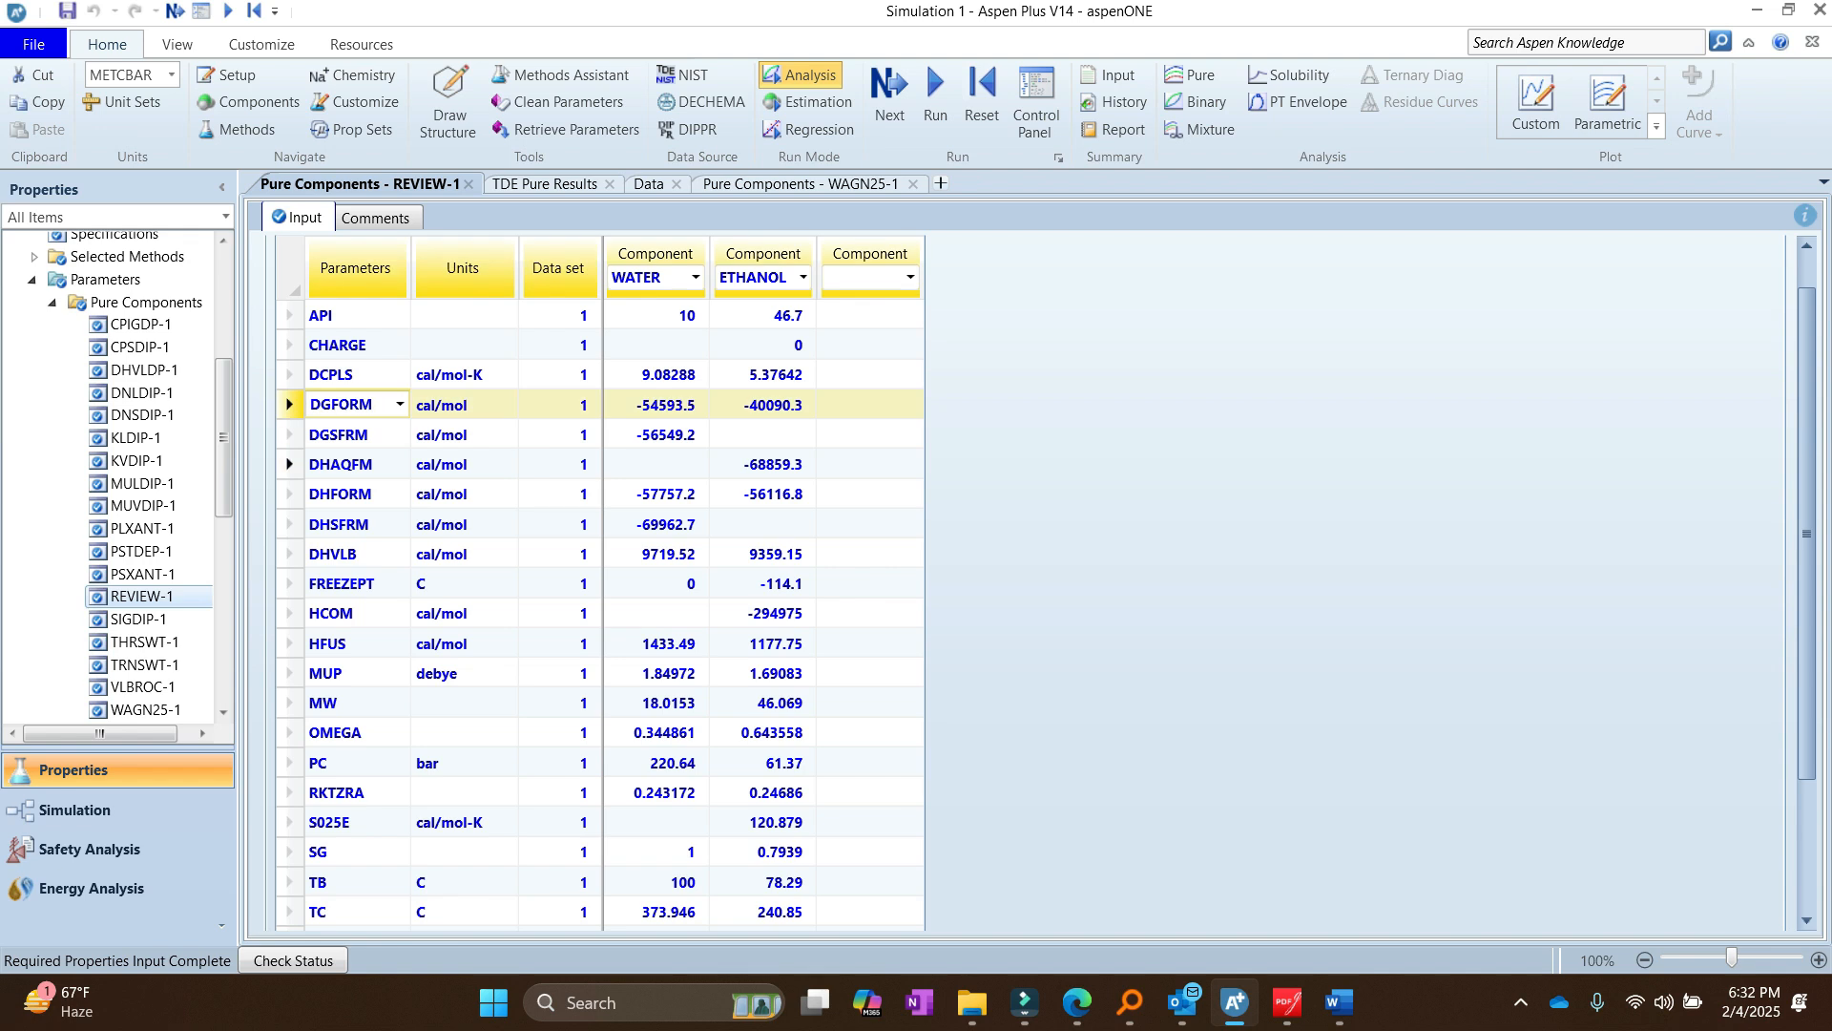
{"action": "left_click", "coordinate": [374, 465]}
{"action": "left_click", "coordinate": [373, 524]}
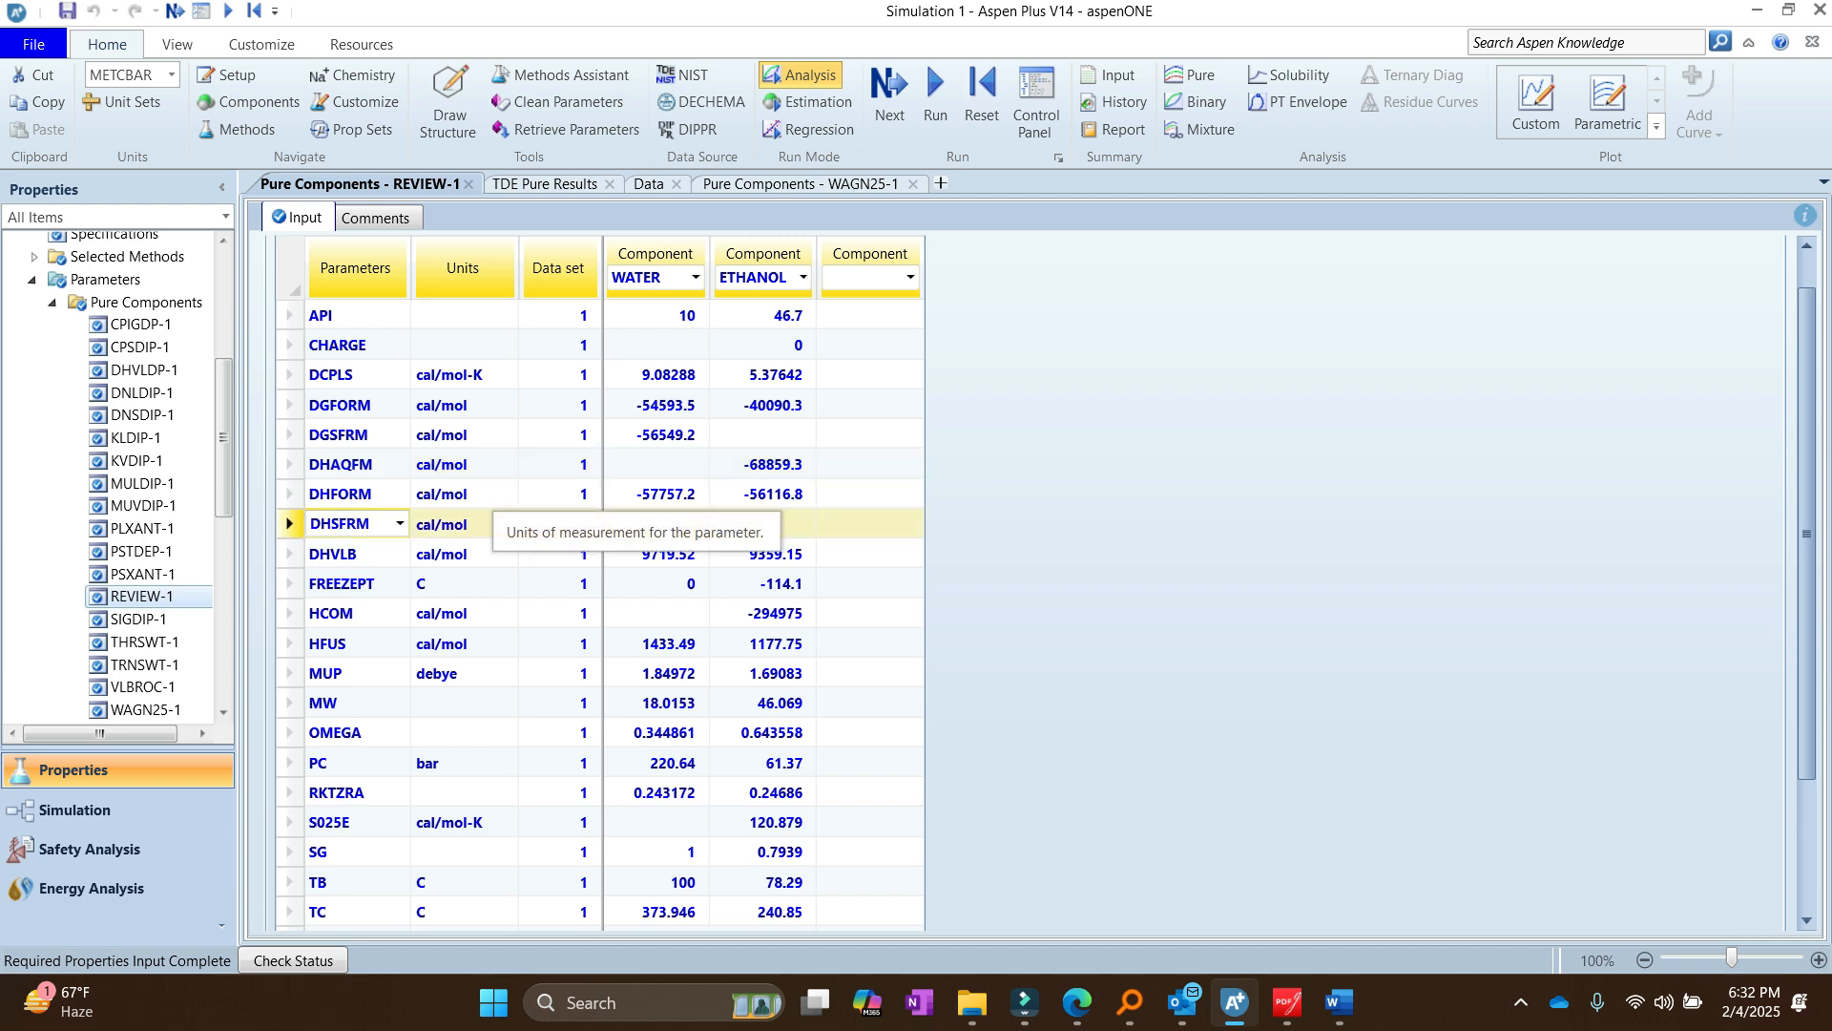
Step: Examine the molecular weight (MW) and critical pressure (PC) entries for water and ethanol in the REVIEW-1 table
{"action": "scroll", "coordinate": [592, 573], "scroll_direction": "down", "scroll_amount": 2}
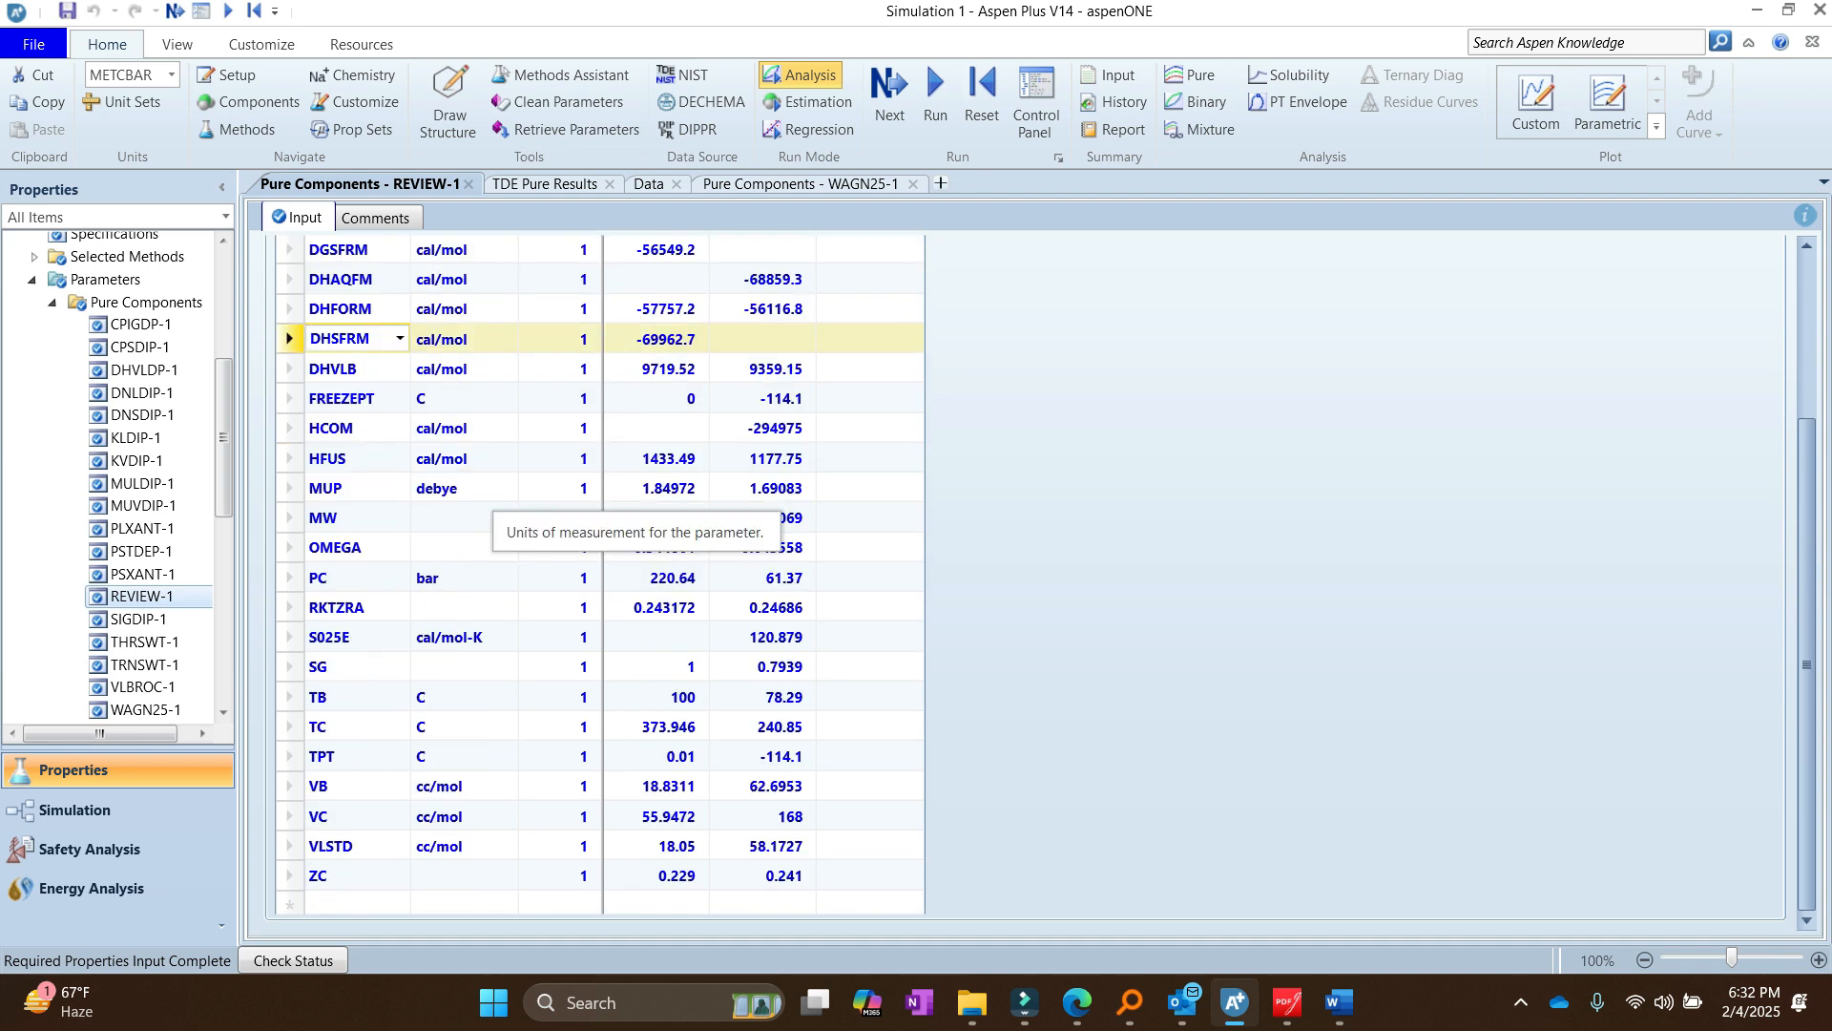
{"action": "left_click", "coordinate": [333, 519]}
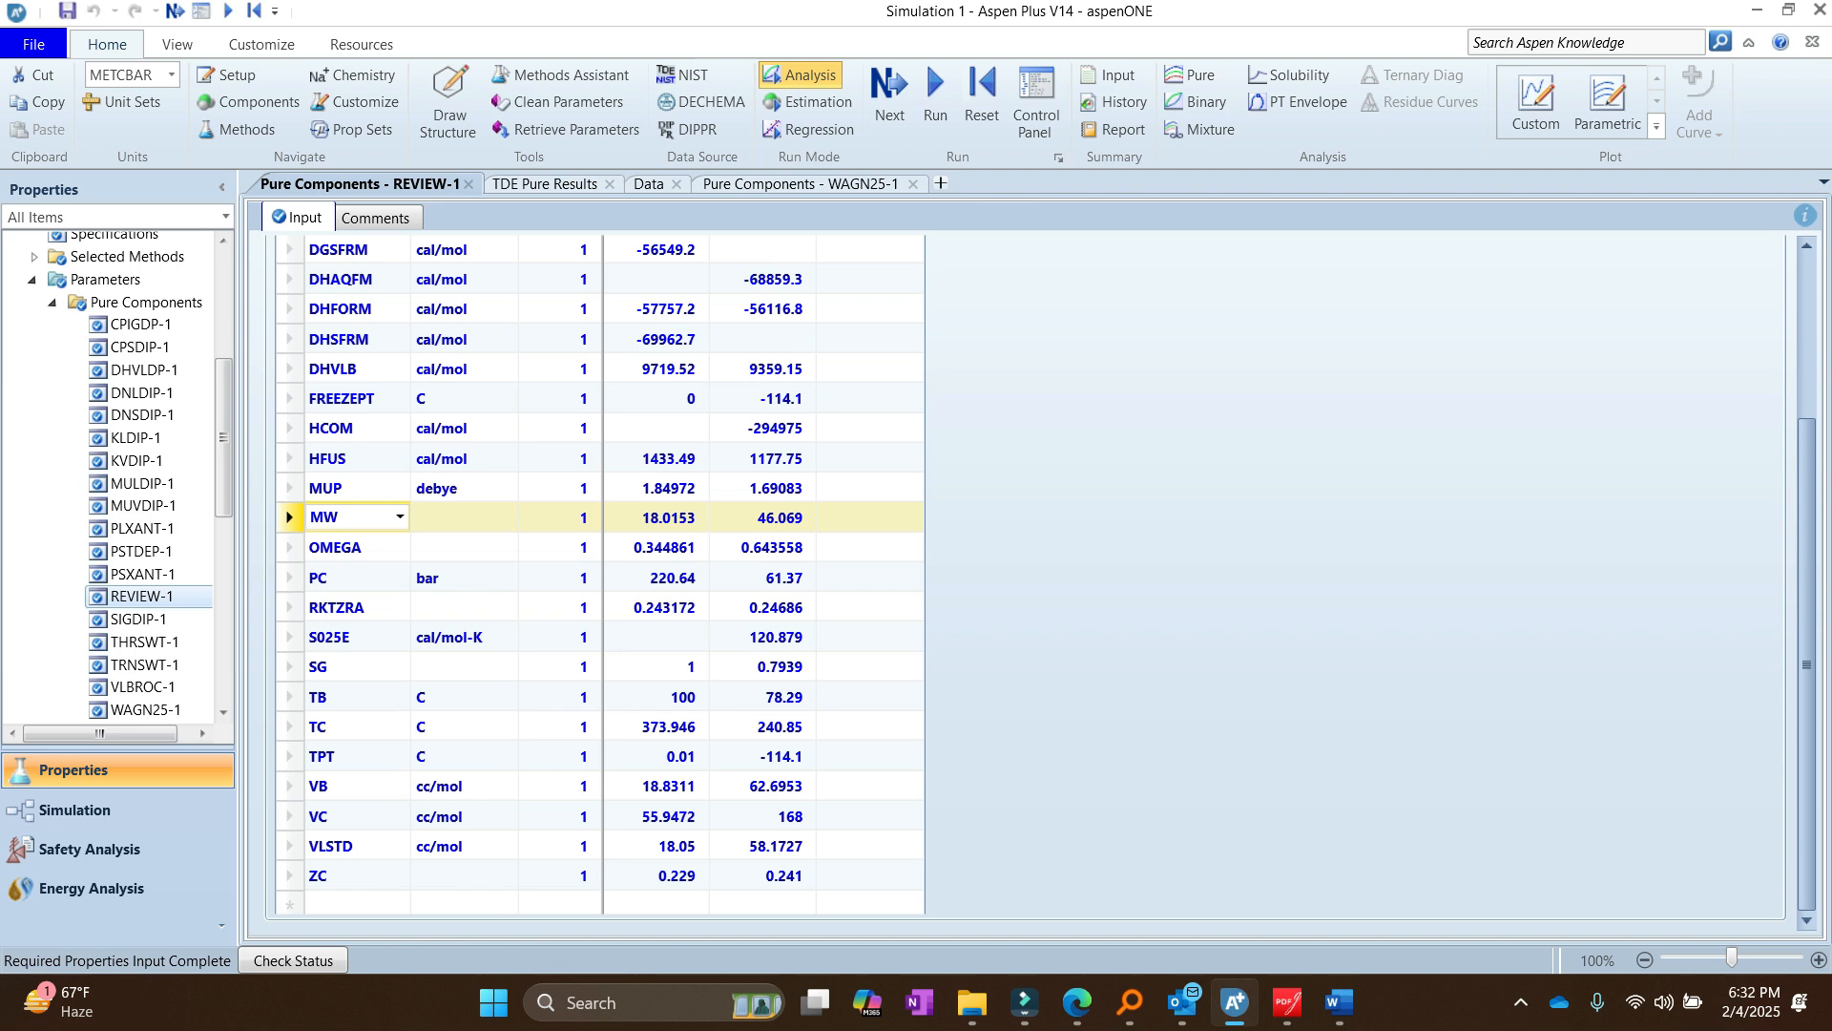
{"action": "left_click", "coordinate": [334, 578]}
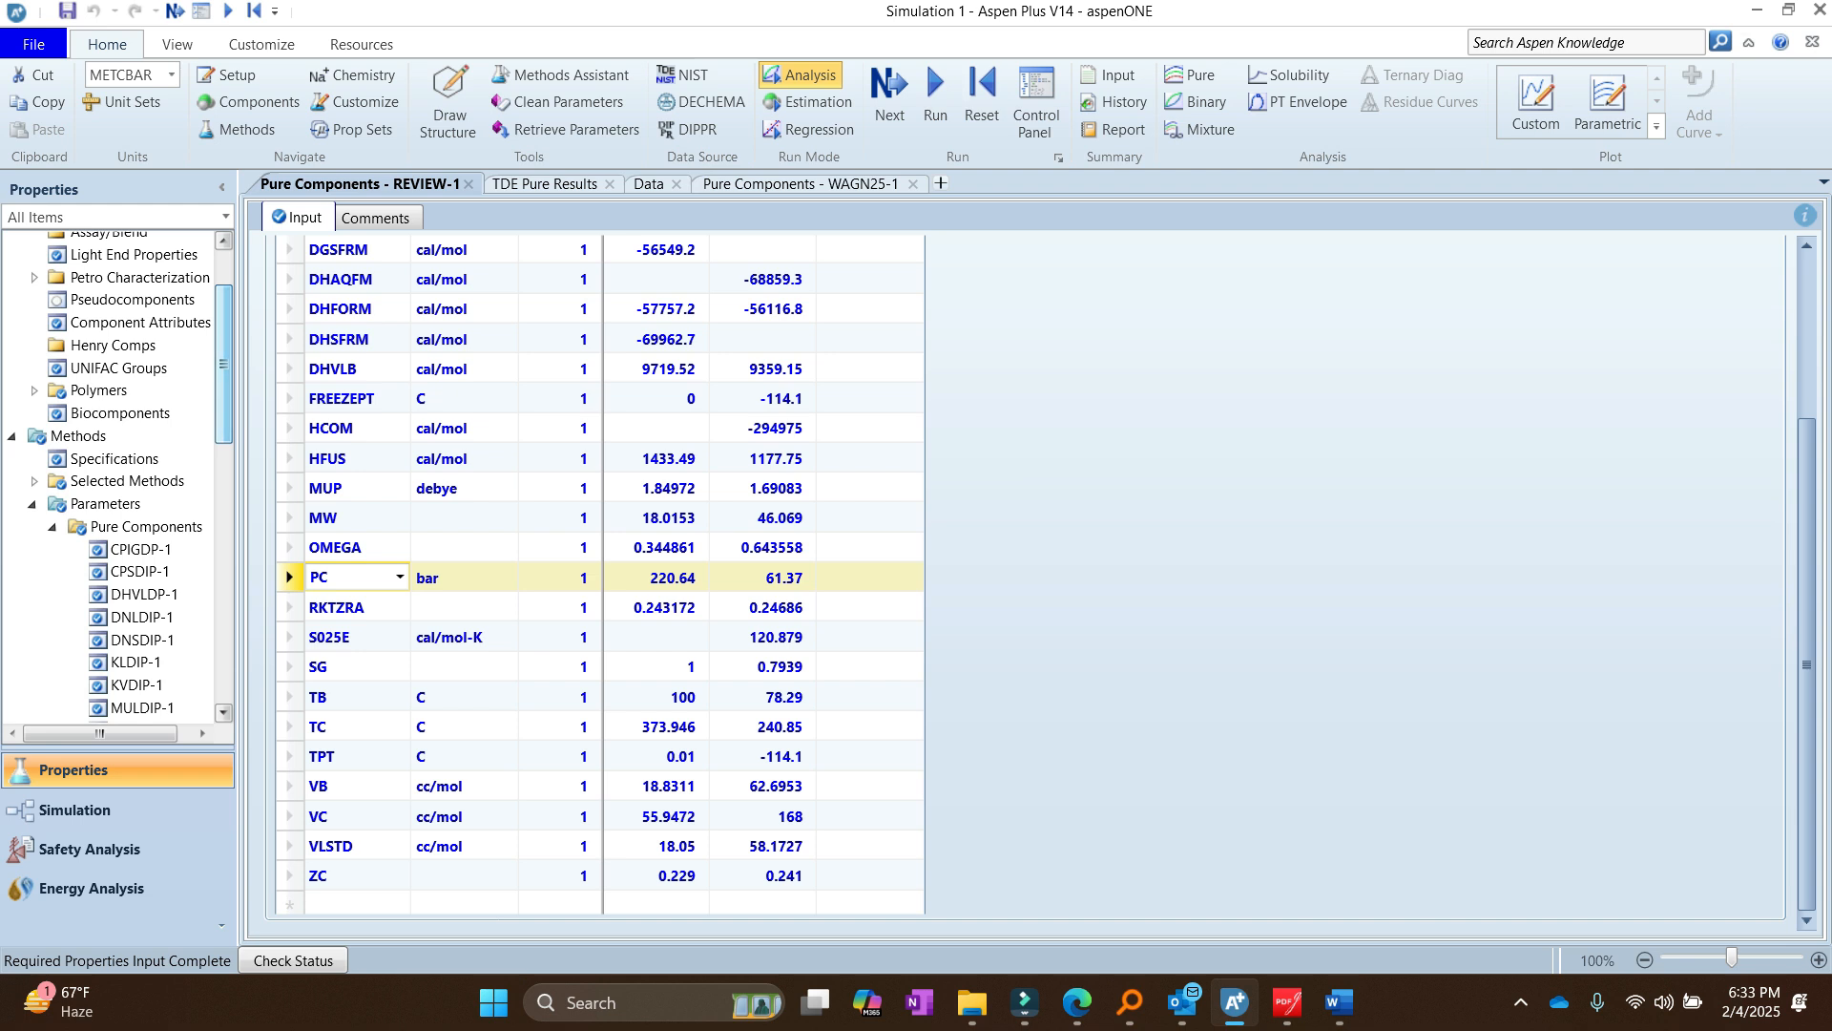
Step: Check the component specifications and the enterprise databanks selected for pure component data
{"action": "scroll", "coordinate": [119, 477], "scroll_direction": "up", "scroll_amount": 2}
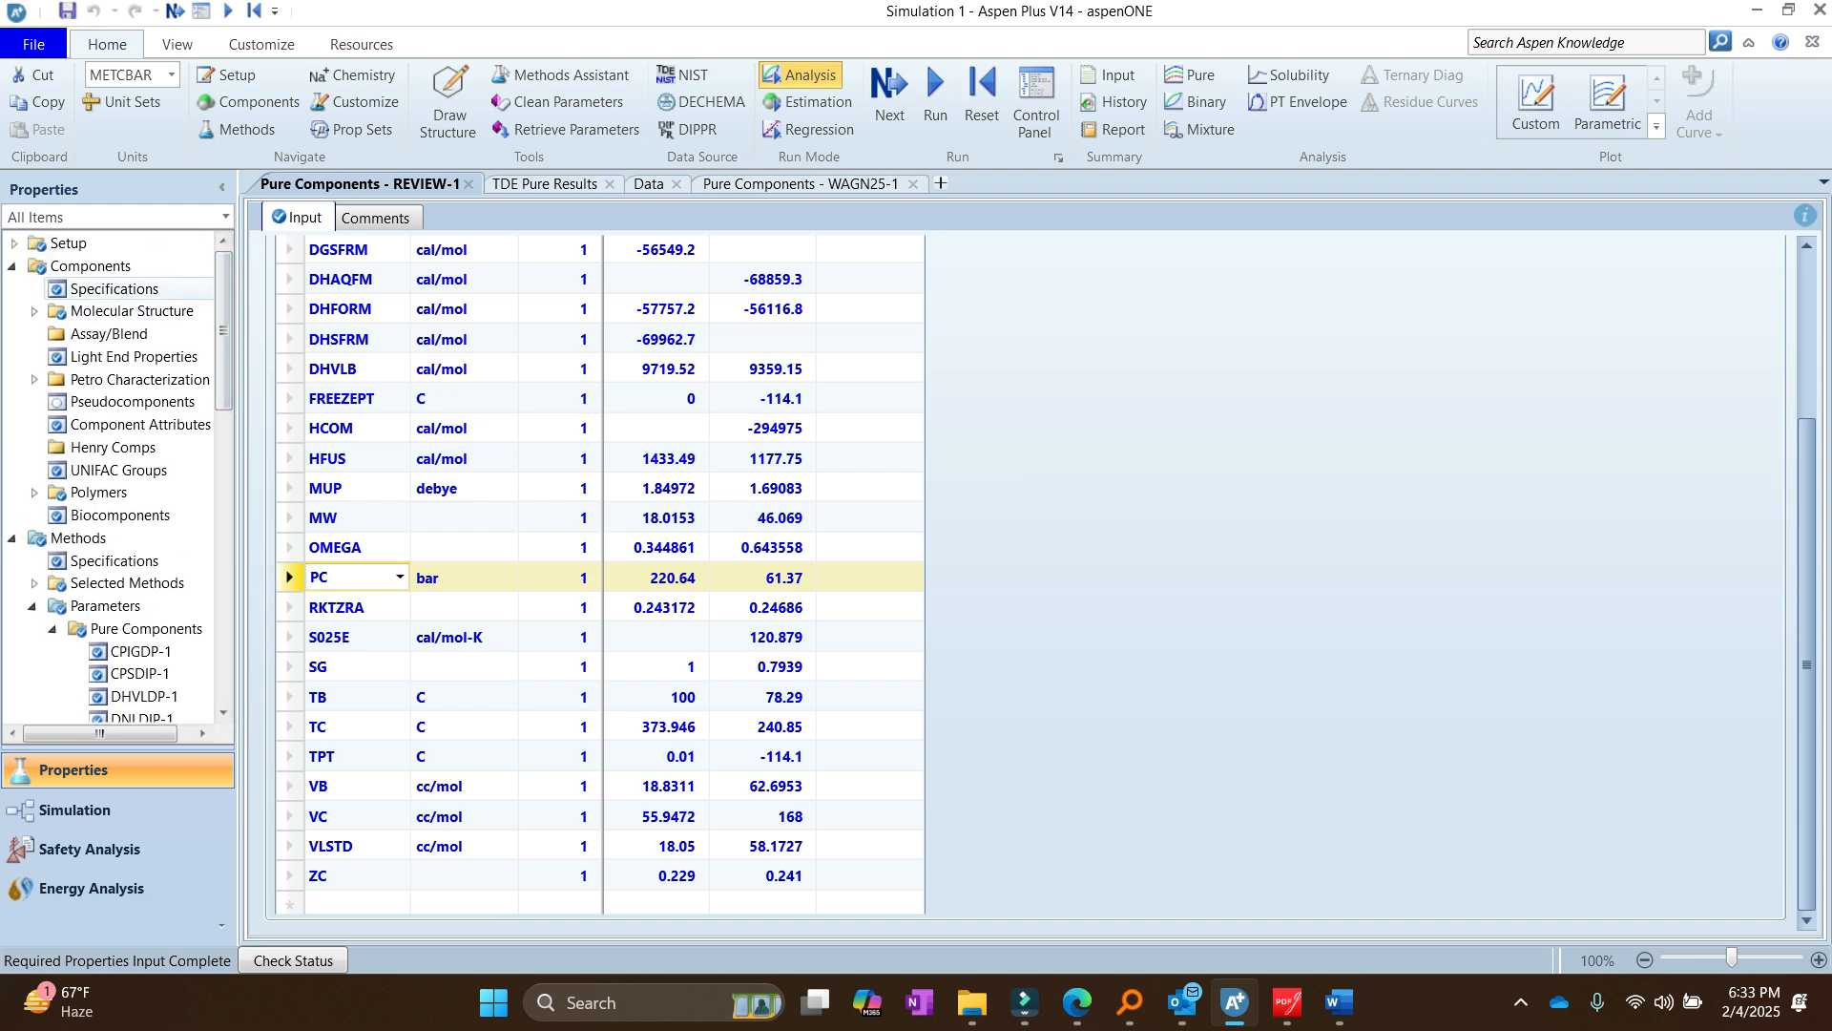
{"action": "left_click", "coordinate": [115, 288]}
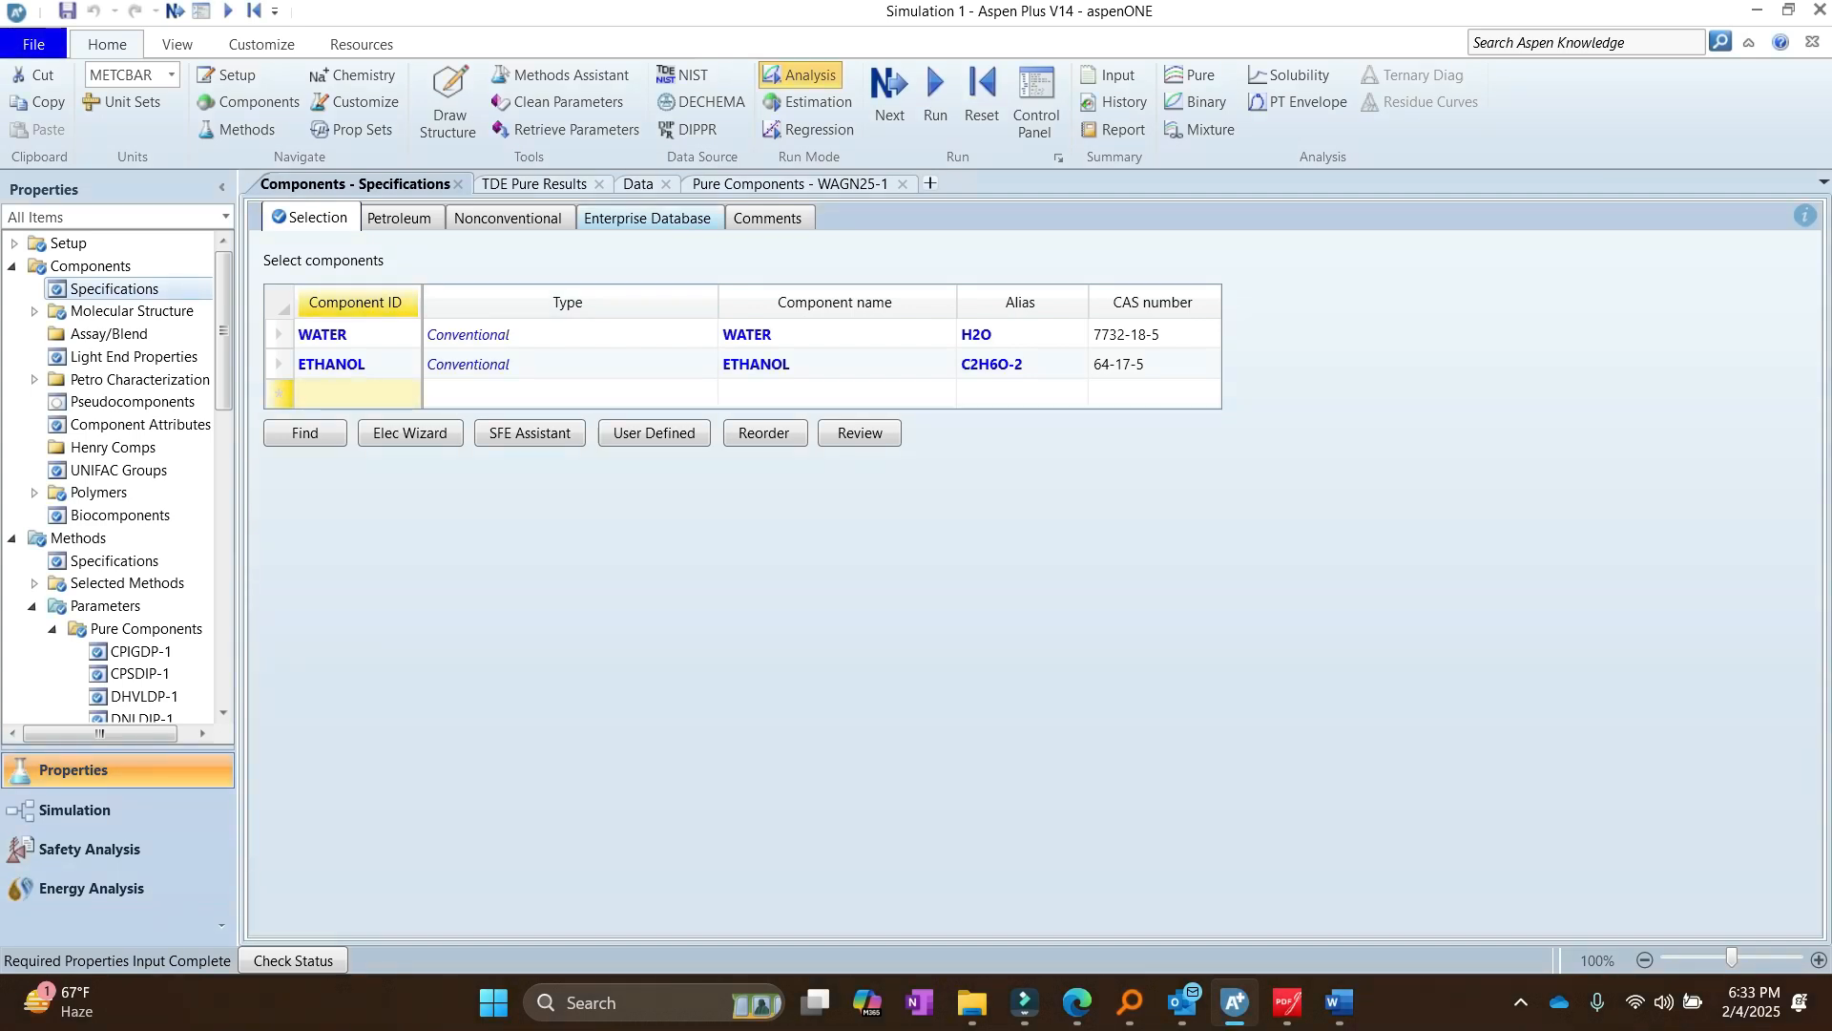
{"action": "left_click", "coordinate": [648, 218]}
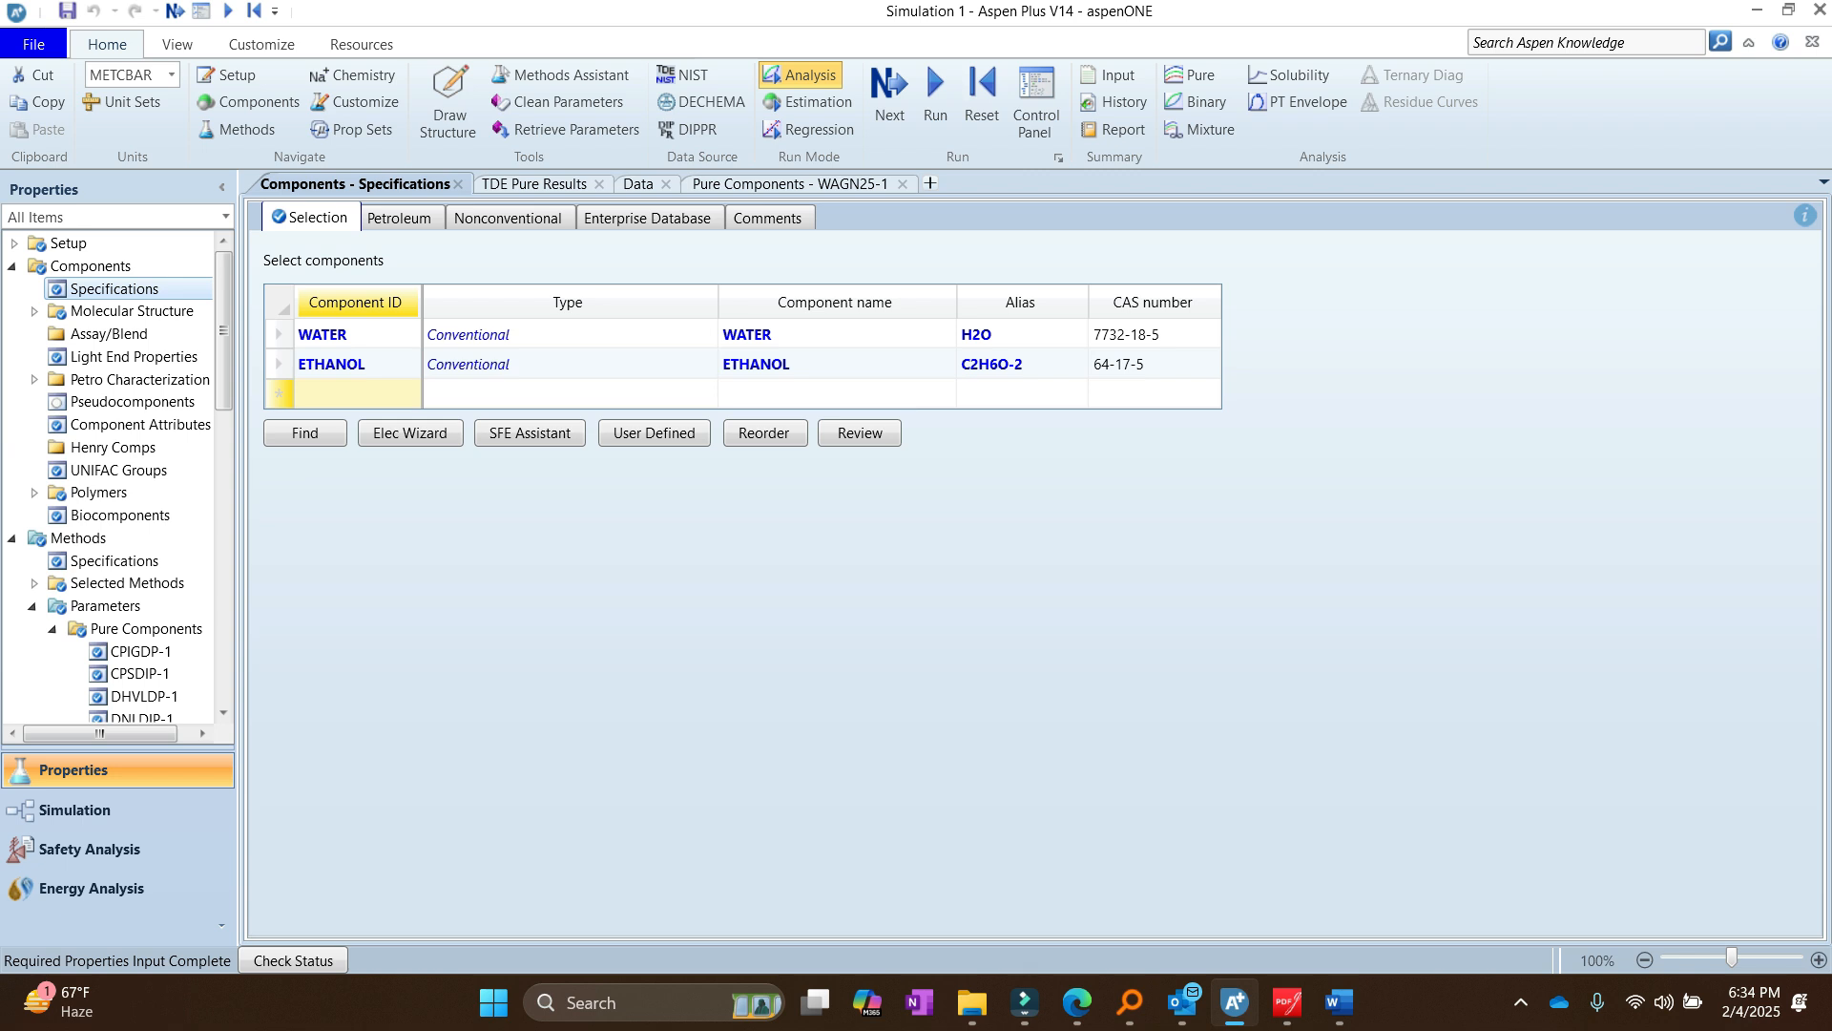
{"action": "left_click", "coordinate": [648, 218]}
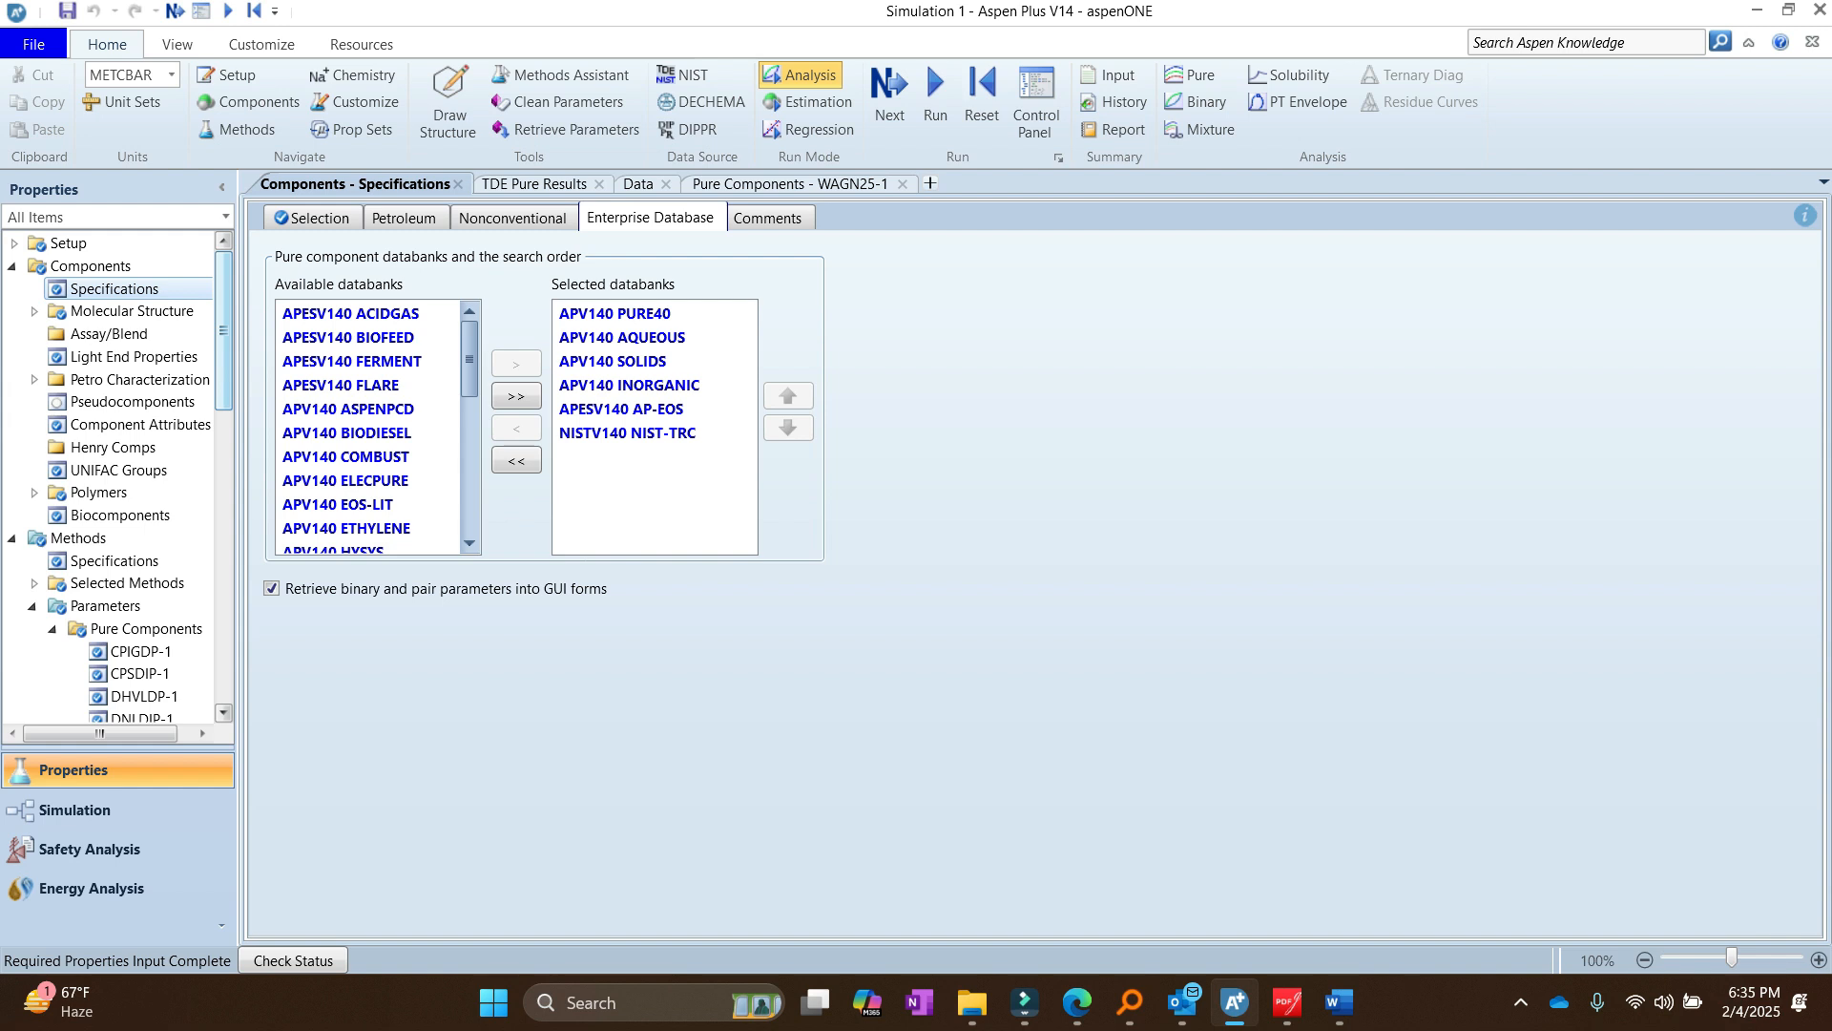
Step: Return to the REVIEW-1 parameter table and examine water's HFUS and MW values
{"action": "scroll", "coordinate": [124, 358], "scroll_direction": "down", "scroll_amount": 5}
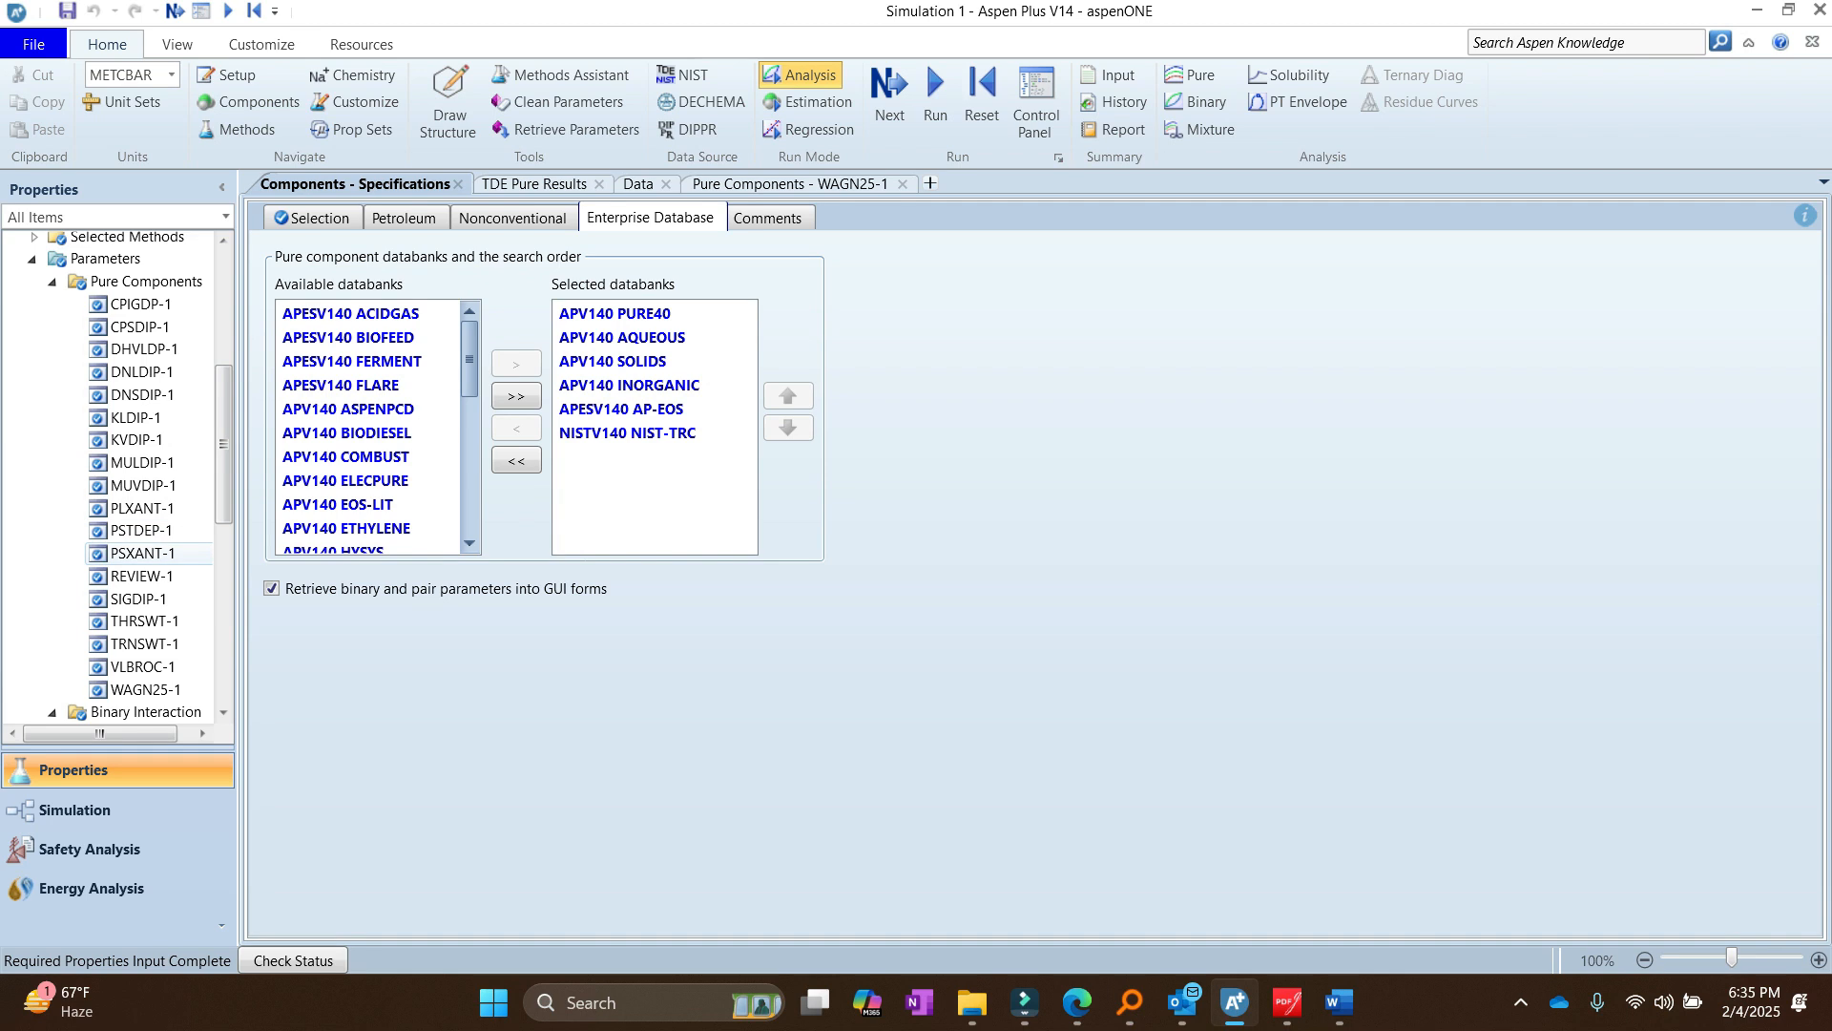
{"action": "left_click", "coordinate": [142, 576]}
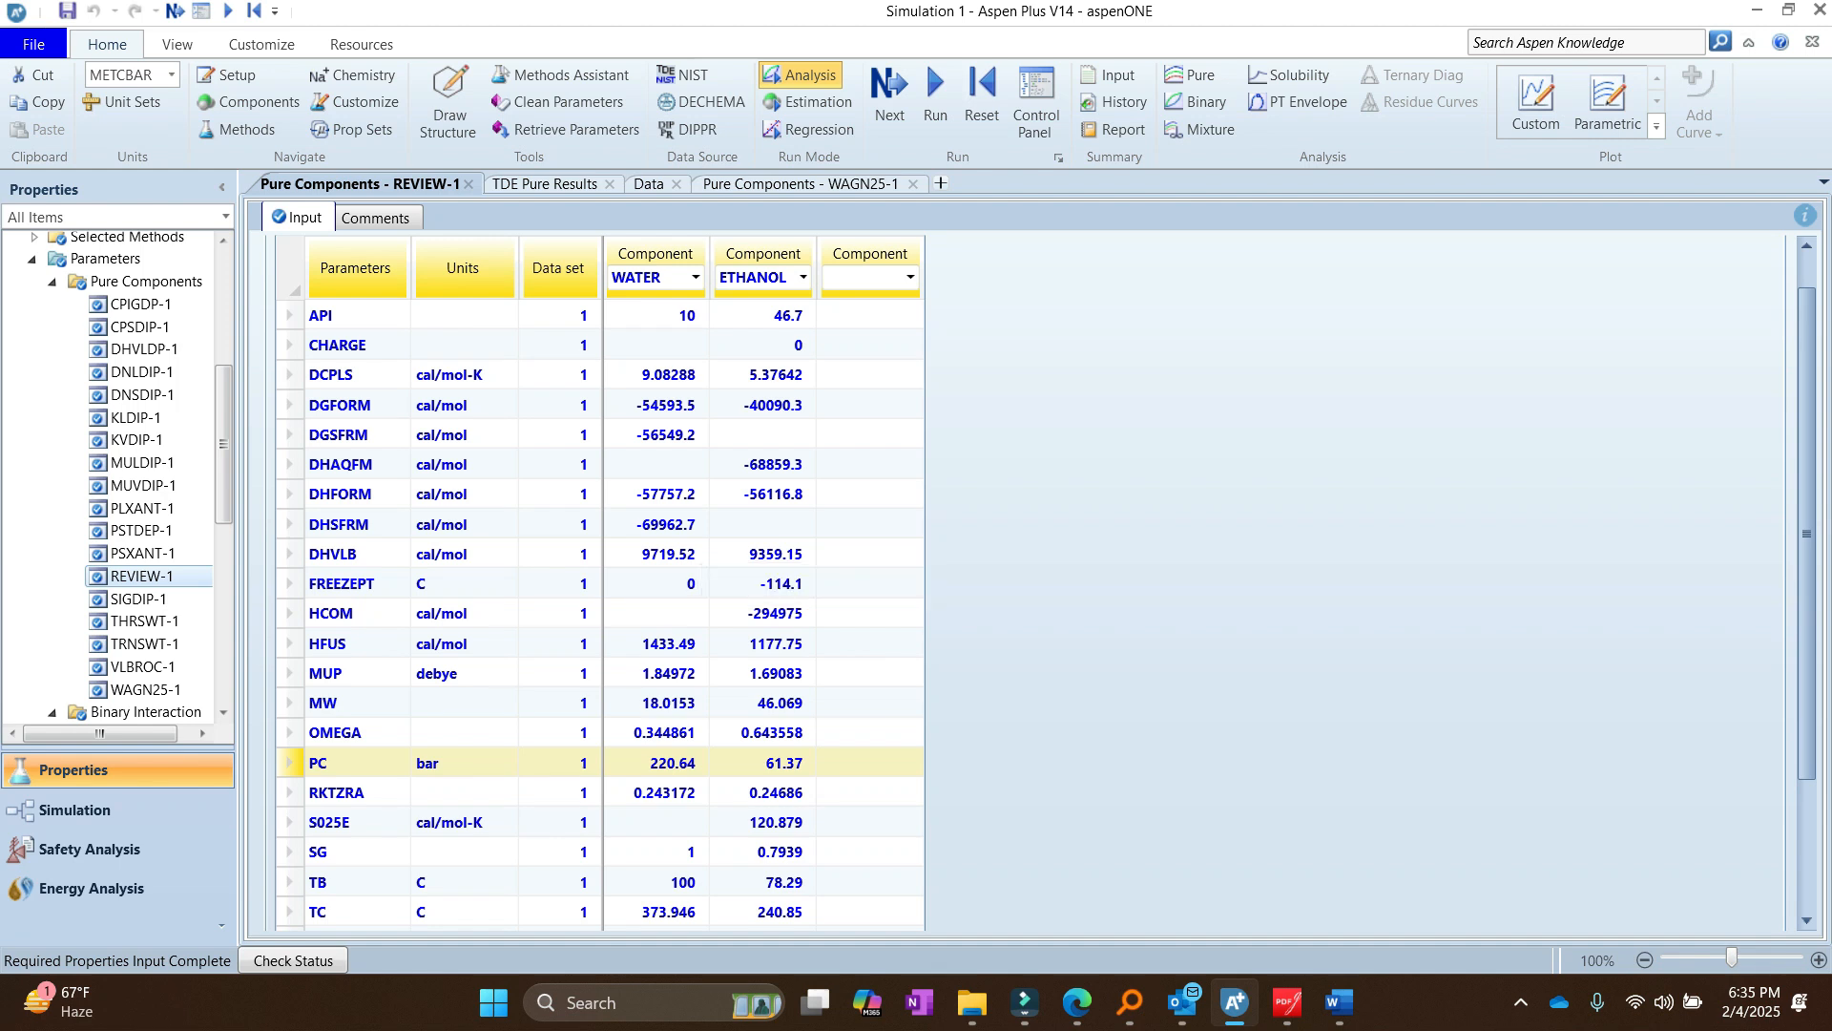
{"action": "left_click", "coordinate": [650, 644]}
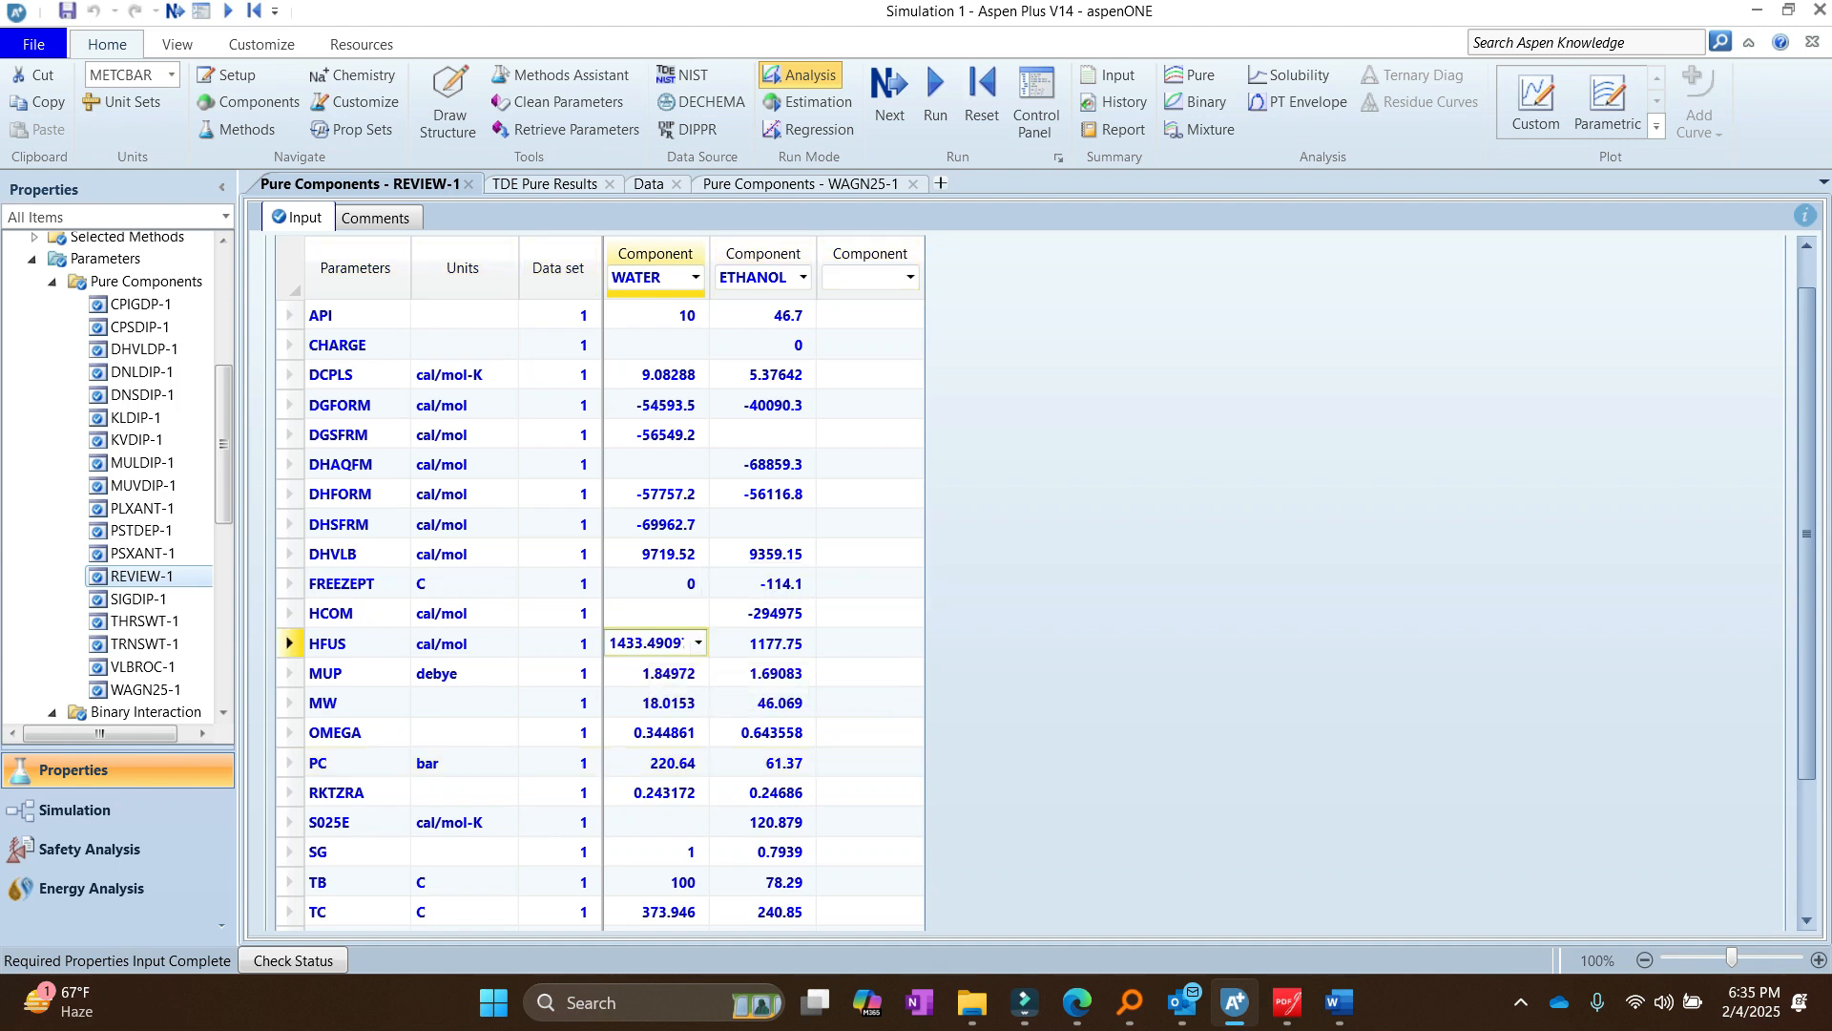
{"action": "scroll", "coordinate": [601, 572], "scroll_direction": "down", "scroll_amount": 2}
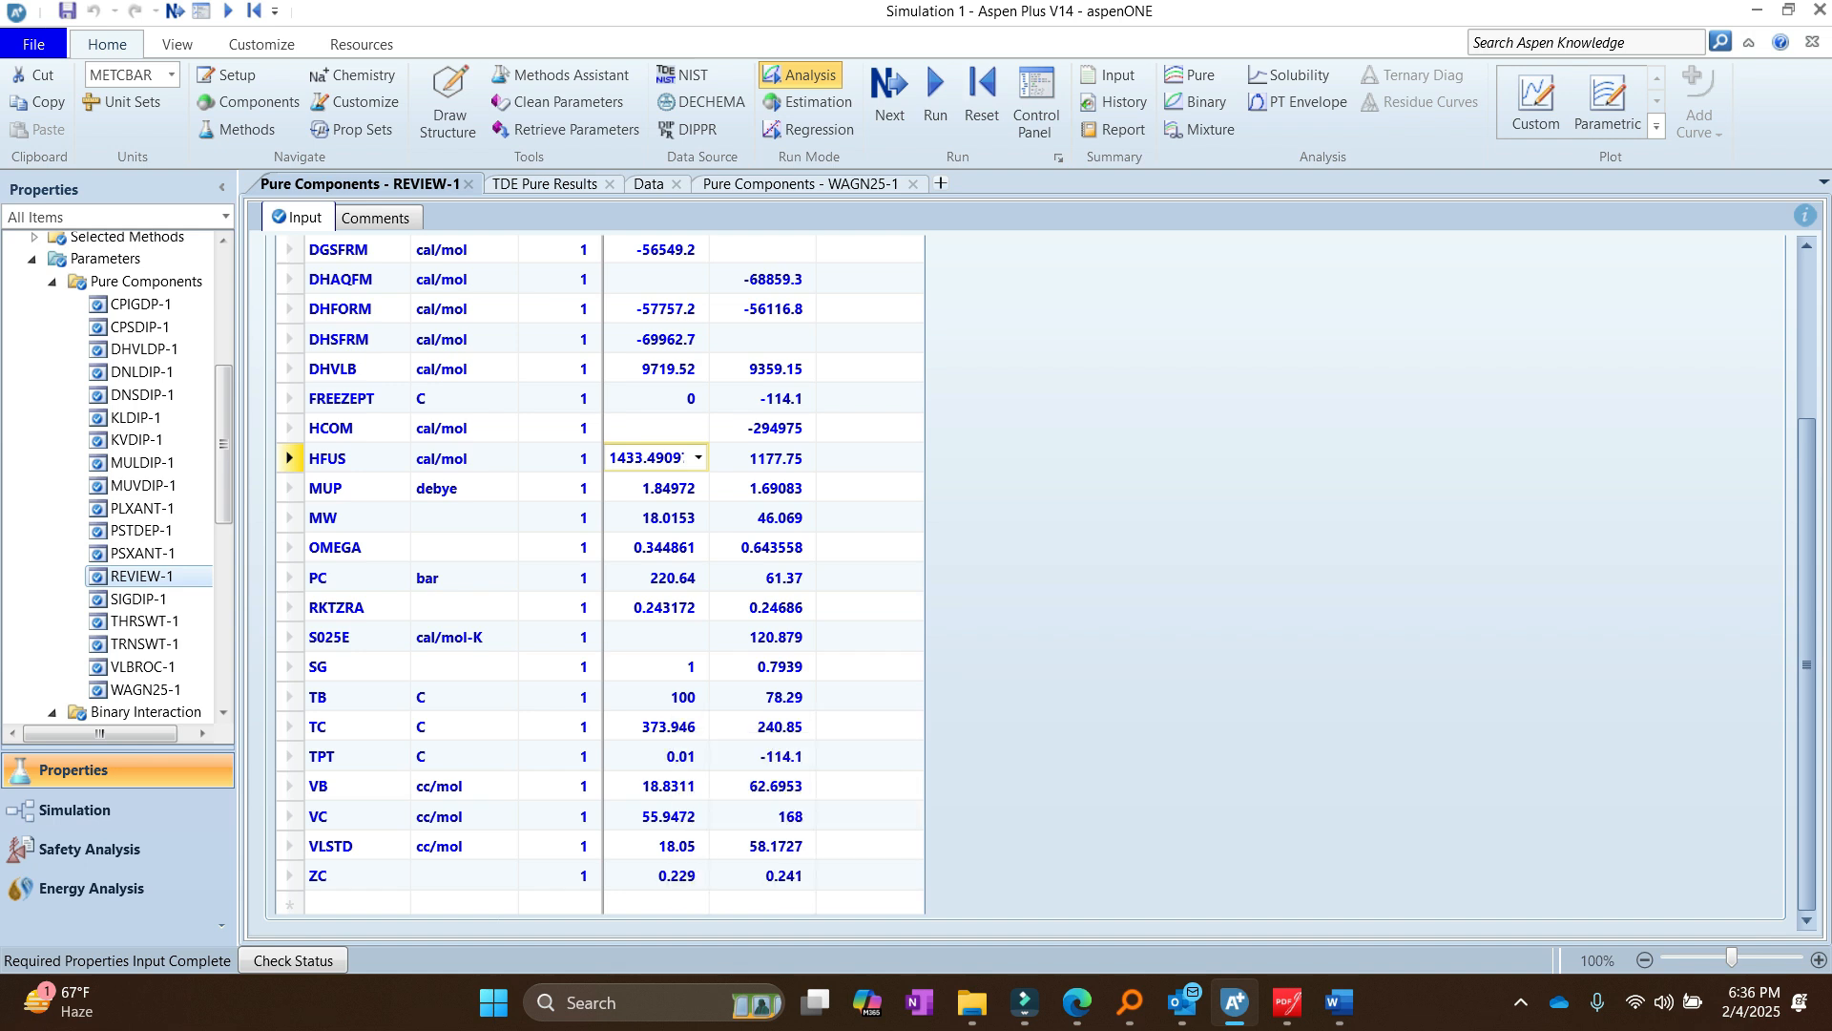
{"action": "left_click", "coordinate": [661, 520]}
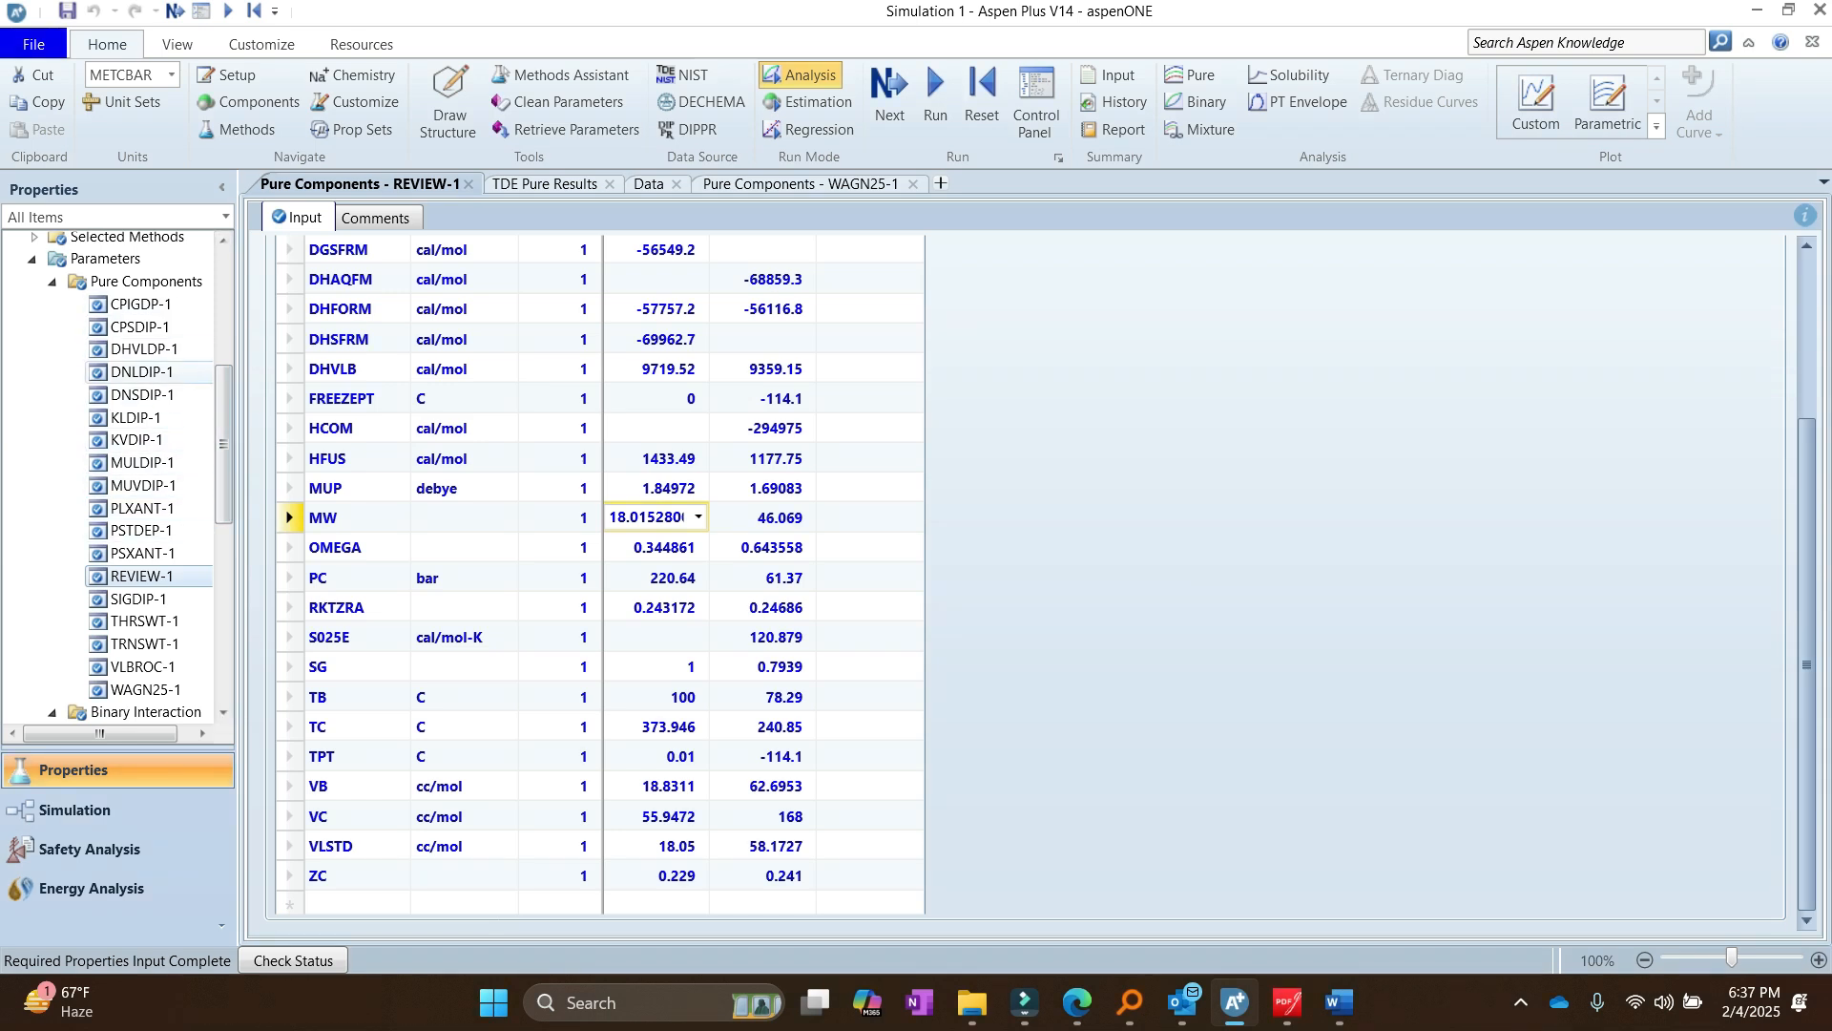
Step: Review the temperature-dependent parameter forms CPIGDP-1, DNLDIP-1, MUVDIP-1 and PSTDEP-1, and return to REVIEW-1
{"action": "left_click", "coordinate": [596, 260]}
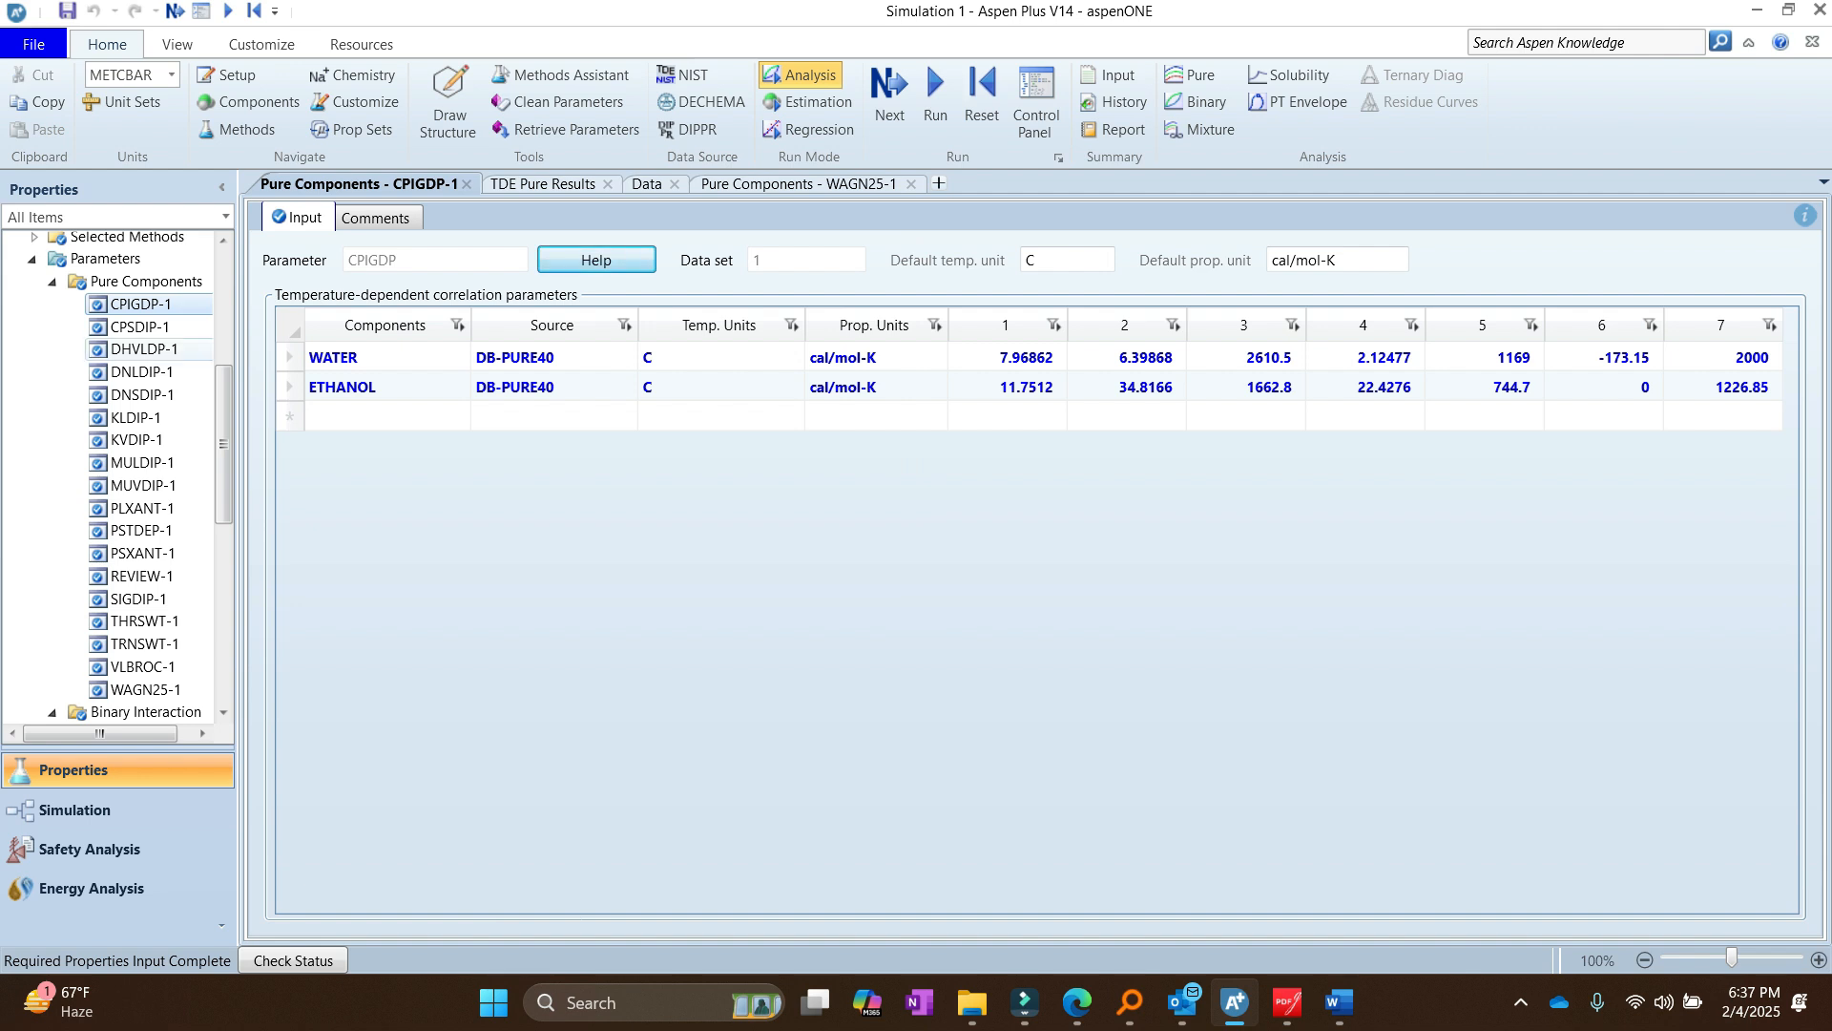
{"action": "left_click", "coordinate": [142, 371]}
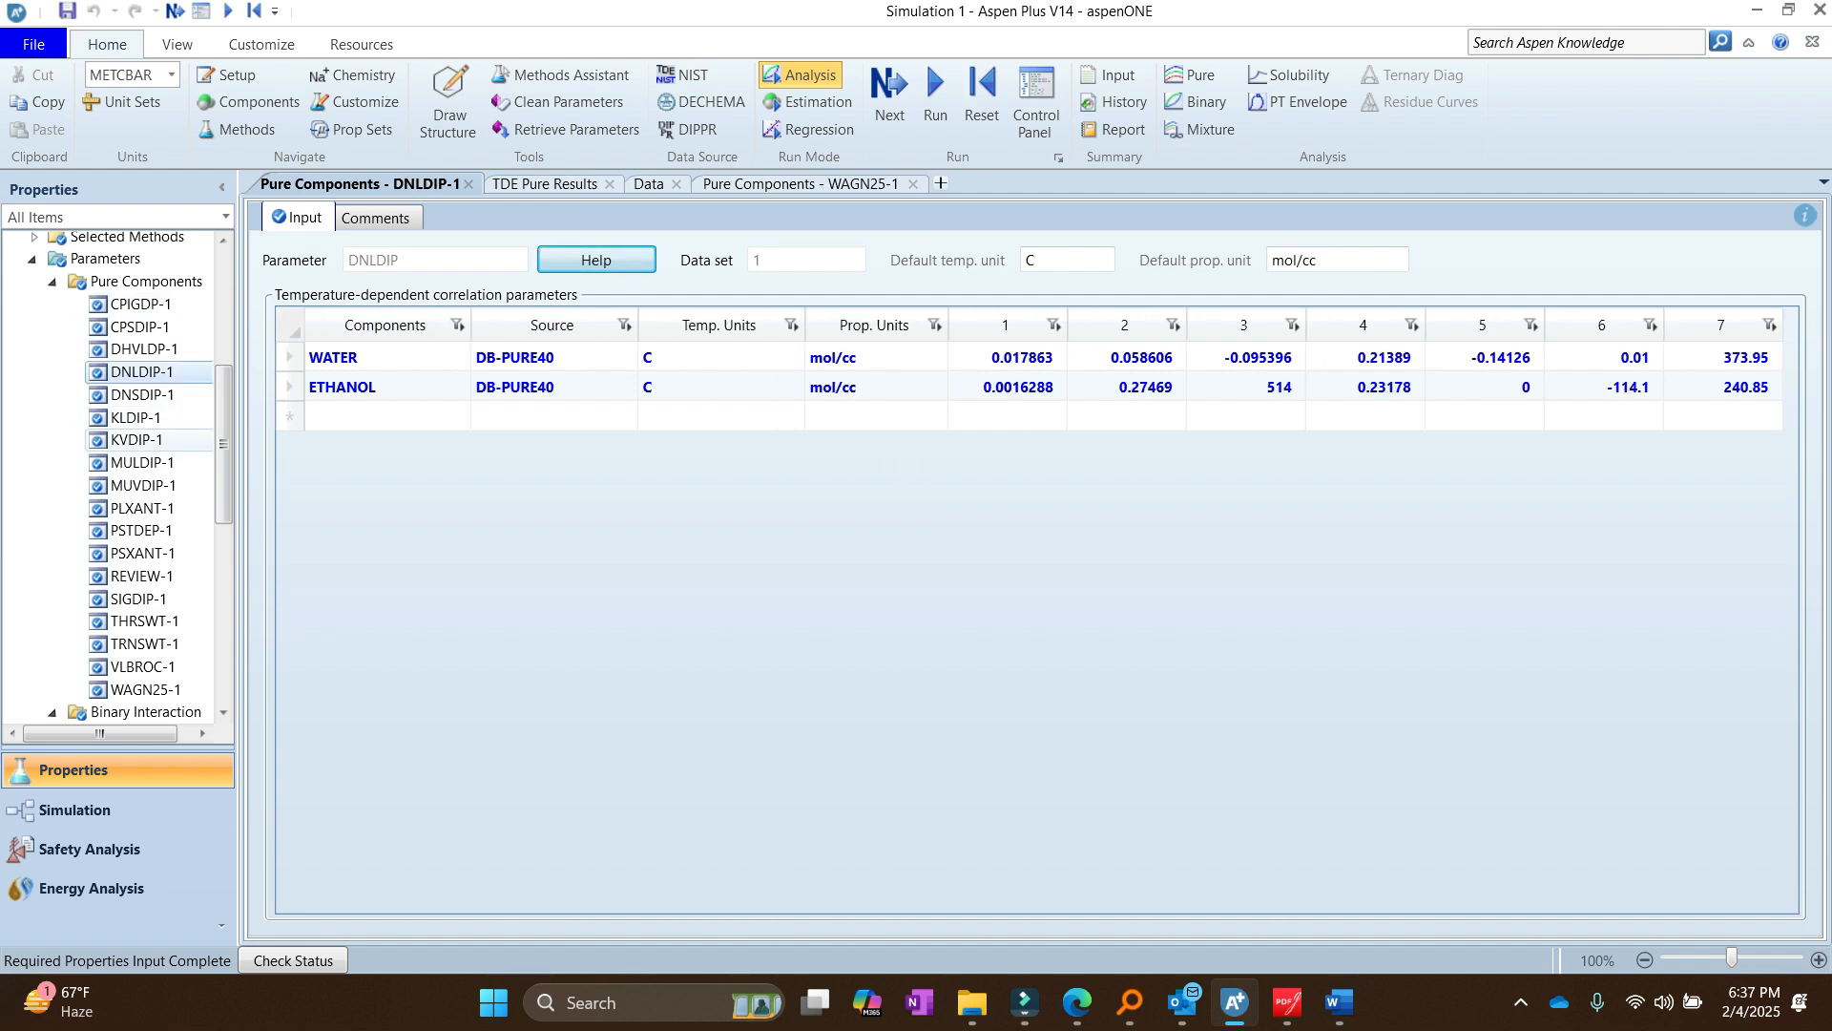
{"action": "left_click", "coordinate": [137, 440]}
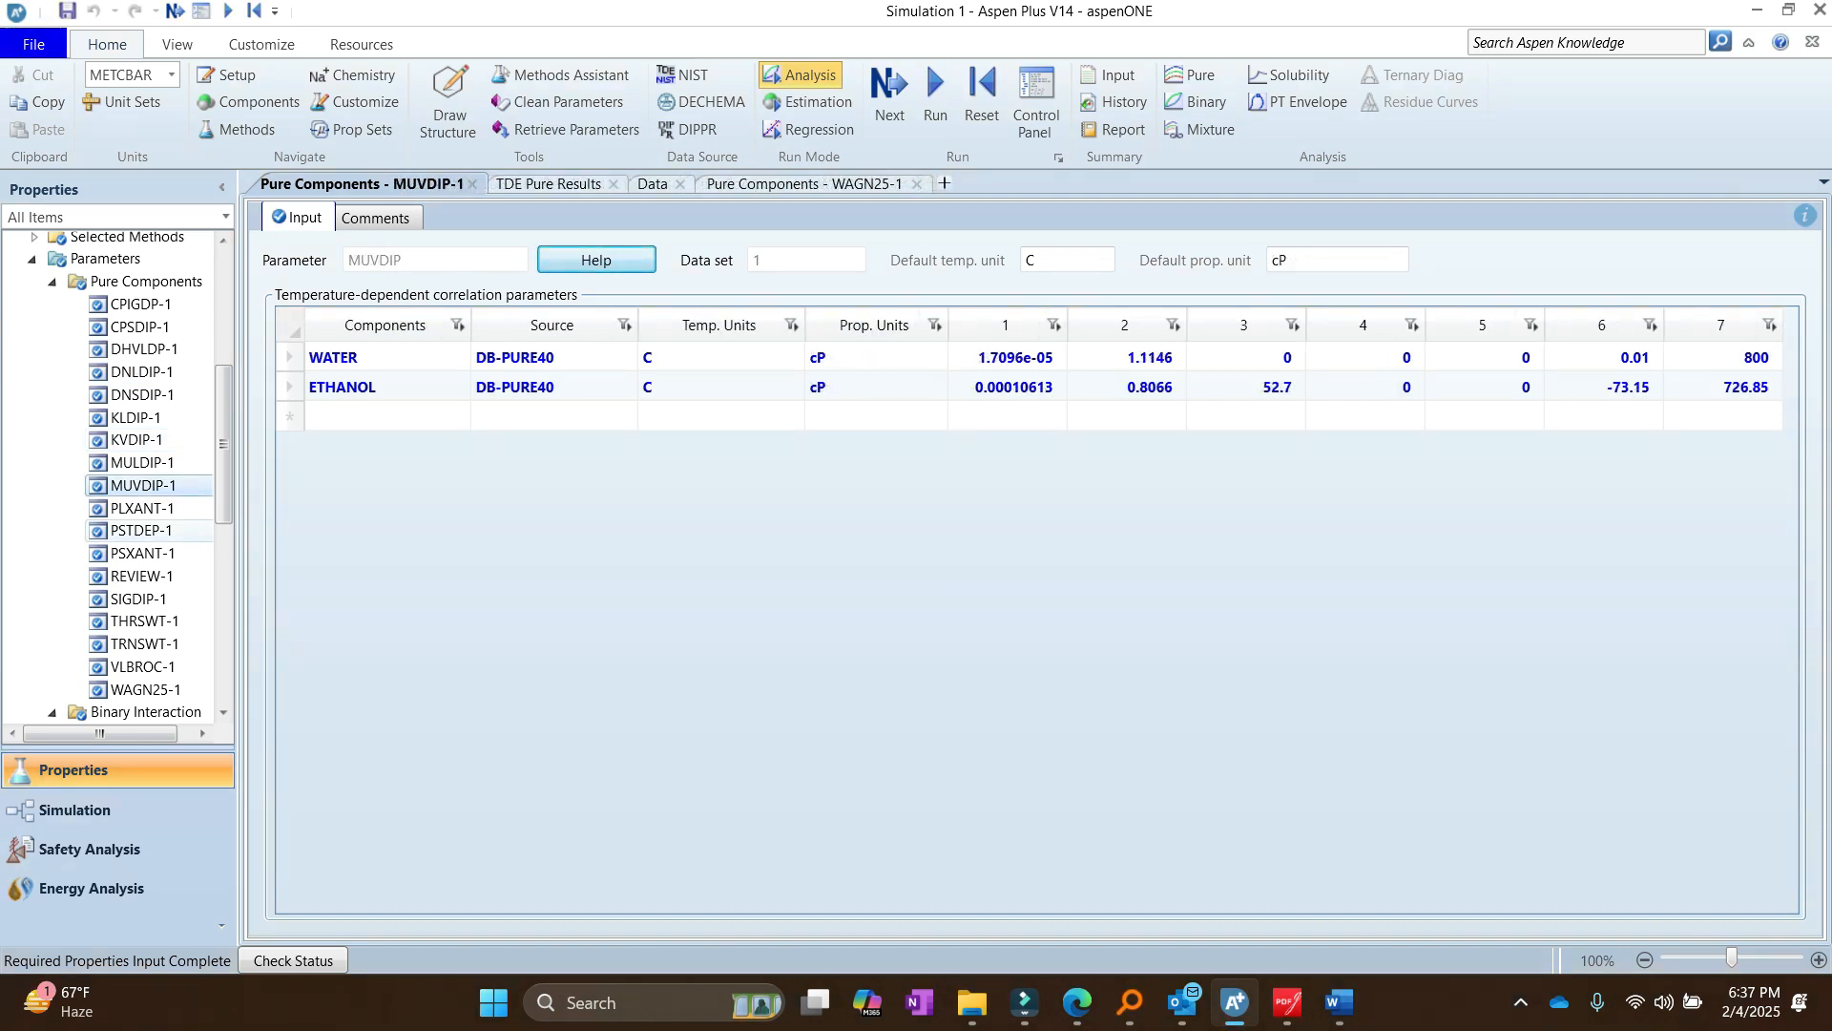
{"action": "left_click", "coordinate": [141, 530]}
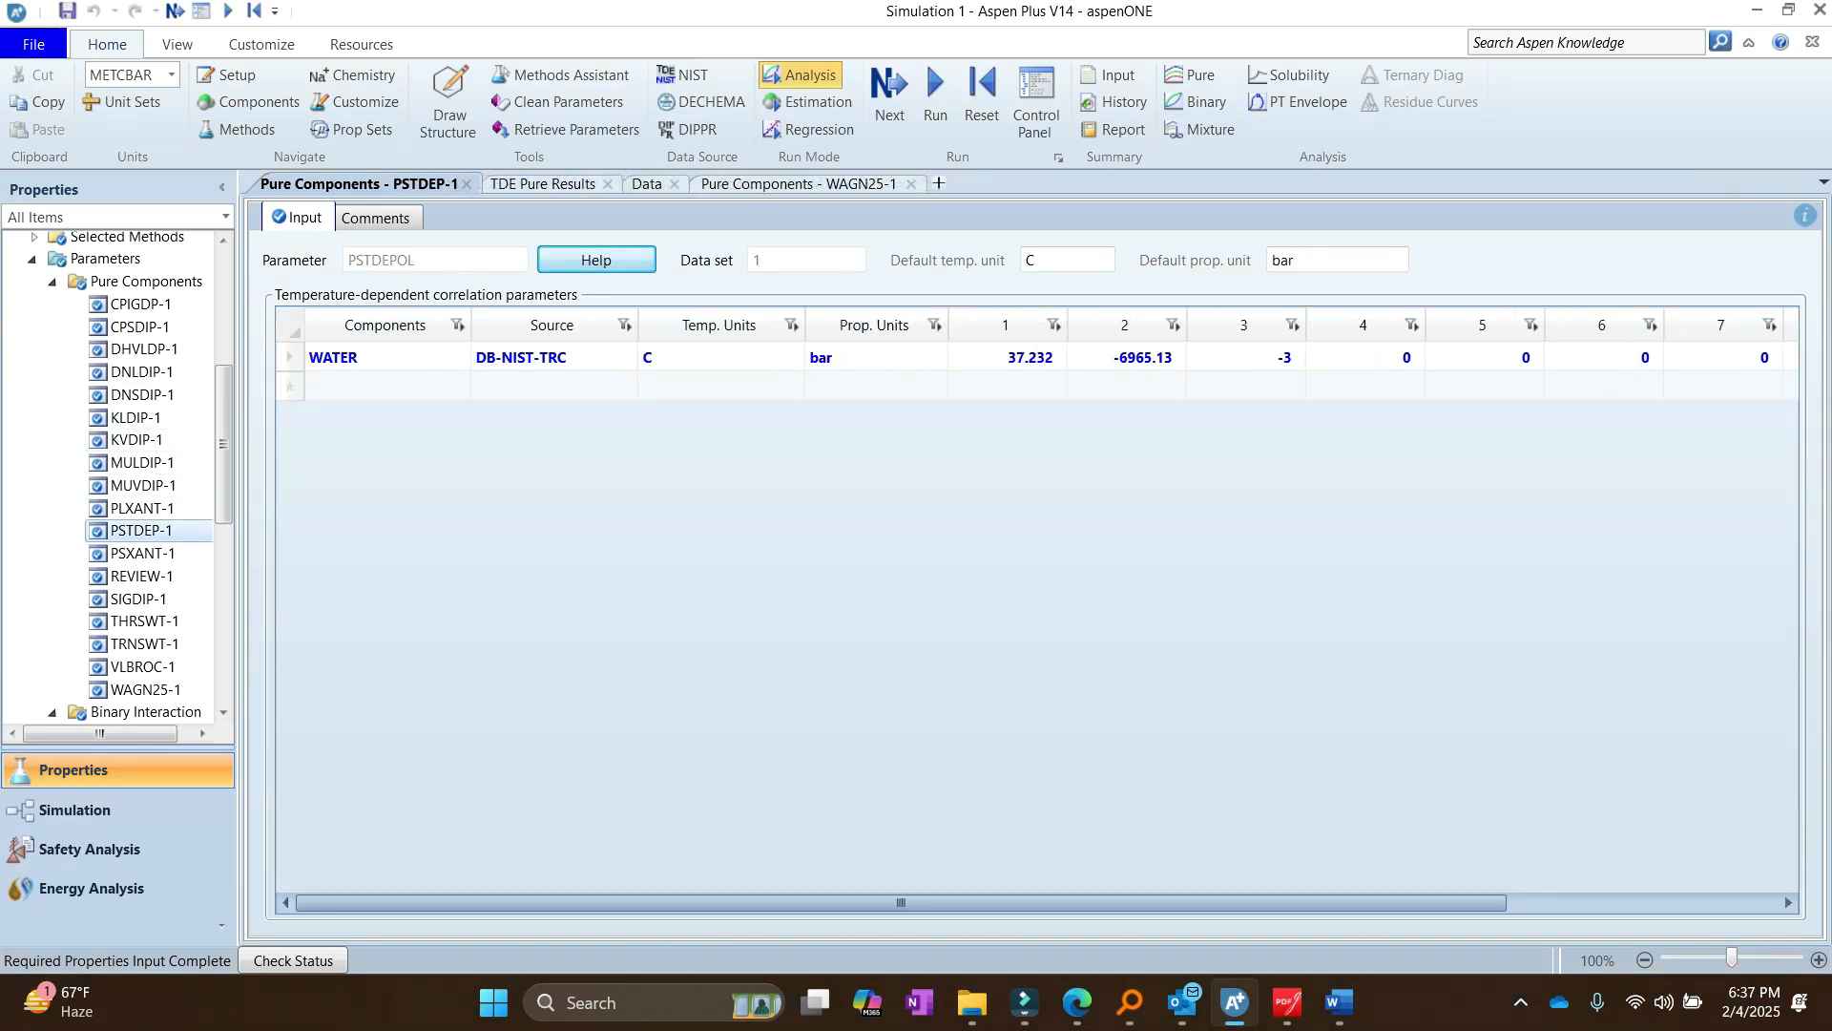
{"action": "left_click", "coordinate": [141, 576]}
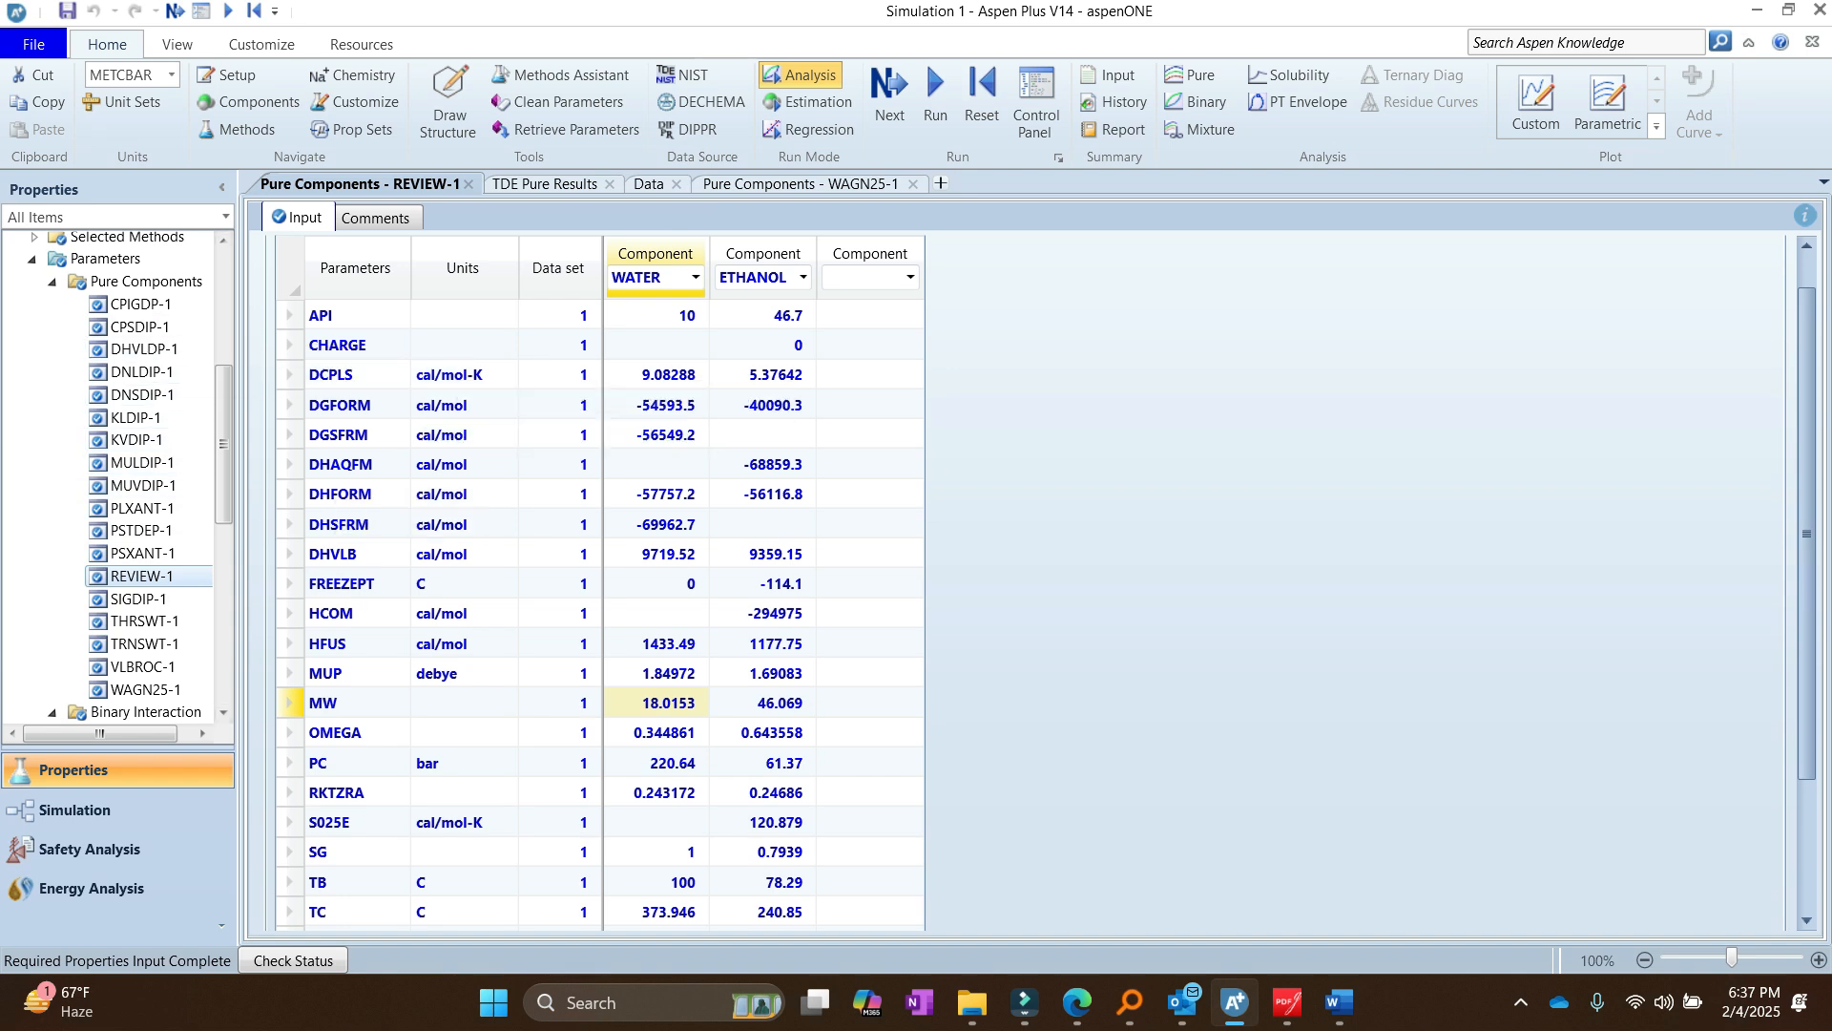
Step: Check the component selection and review the setup and experimental PL data for water in data set D-1
{"action": "left_click_drag", "start_coordinate": [223, 405], "coordinate": [223, 292]}
{"action": "left_click", "coordinate": [115, 289]}
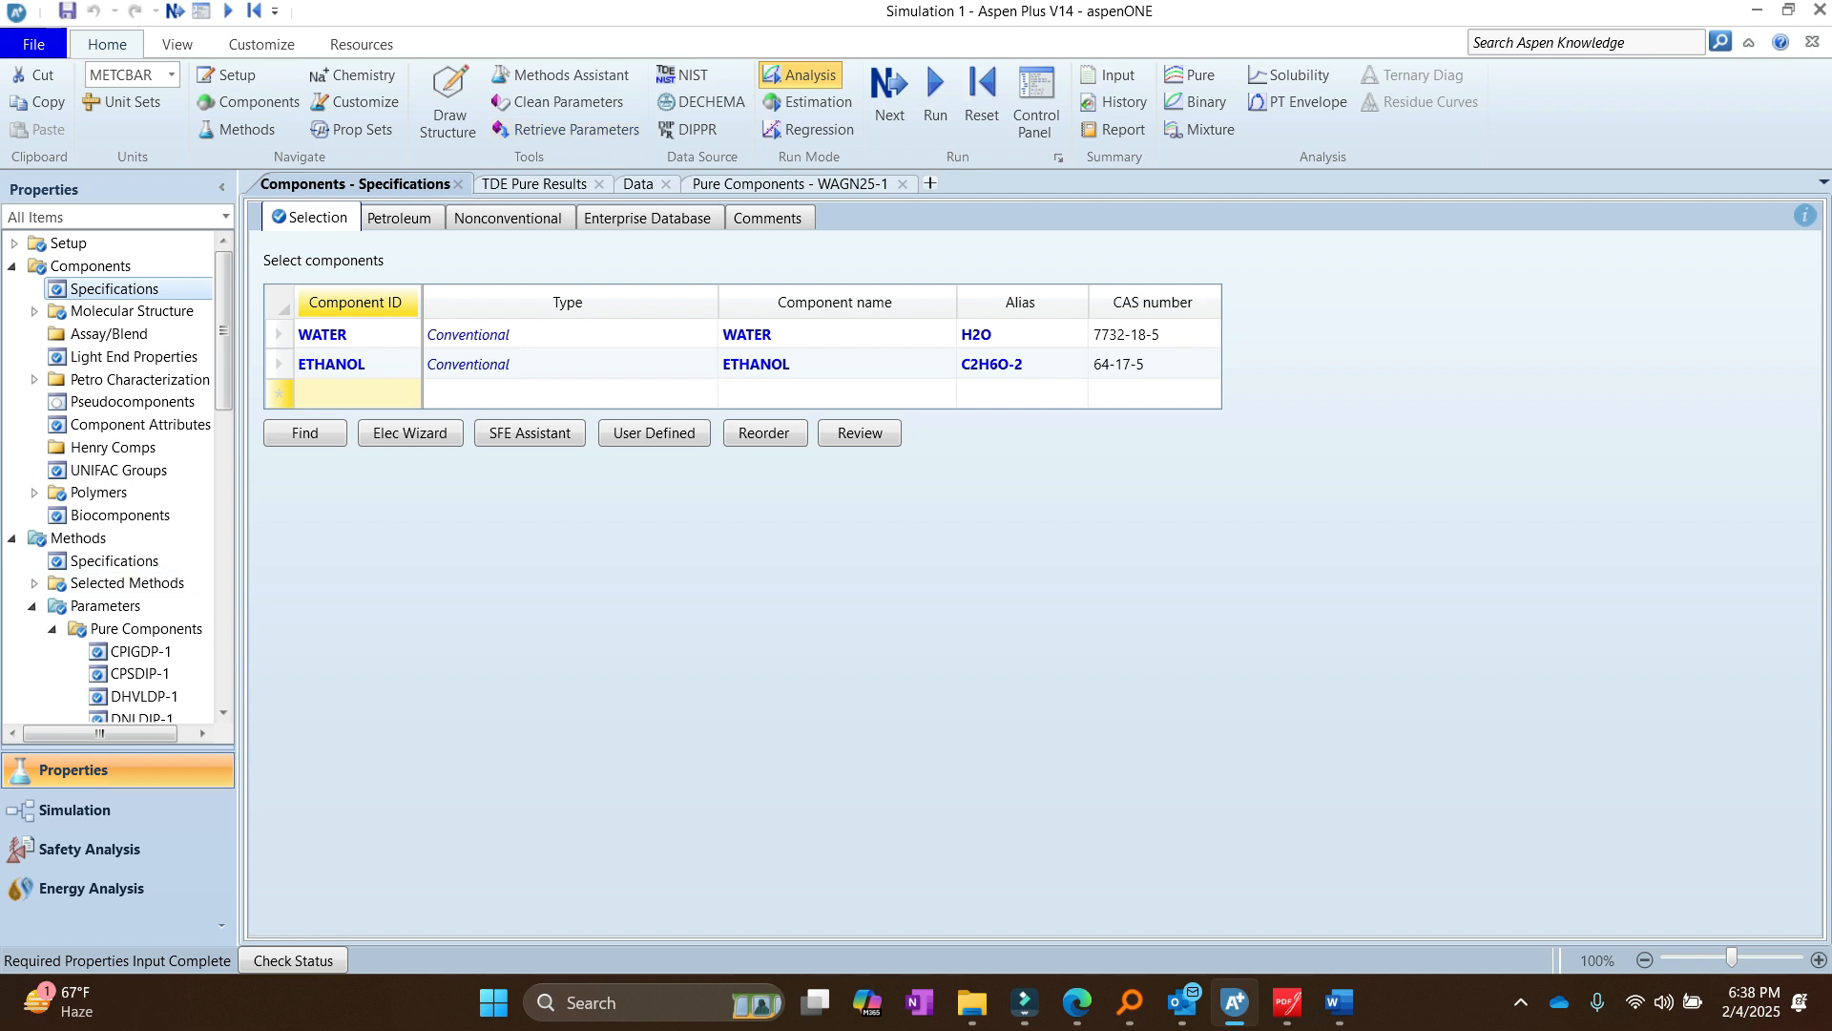
{"action": "scroll", "coordinate": [115, 477], "scroll_direction": "down", "scroll_amount": 15}
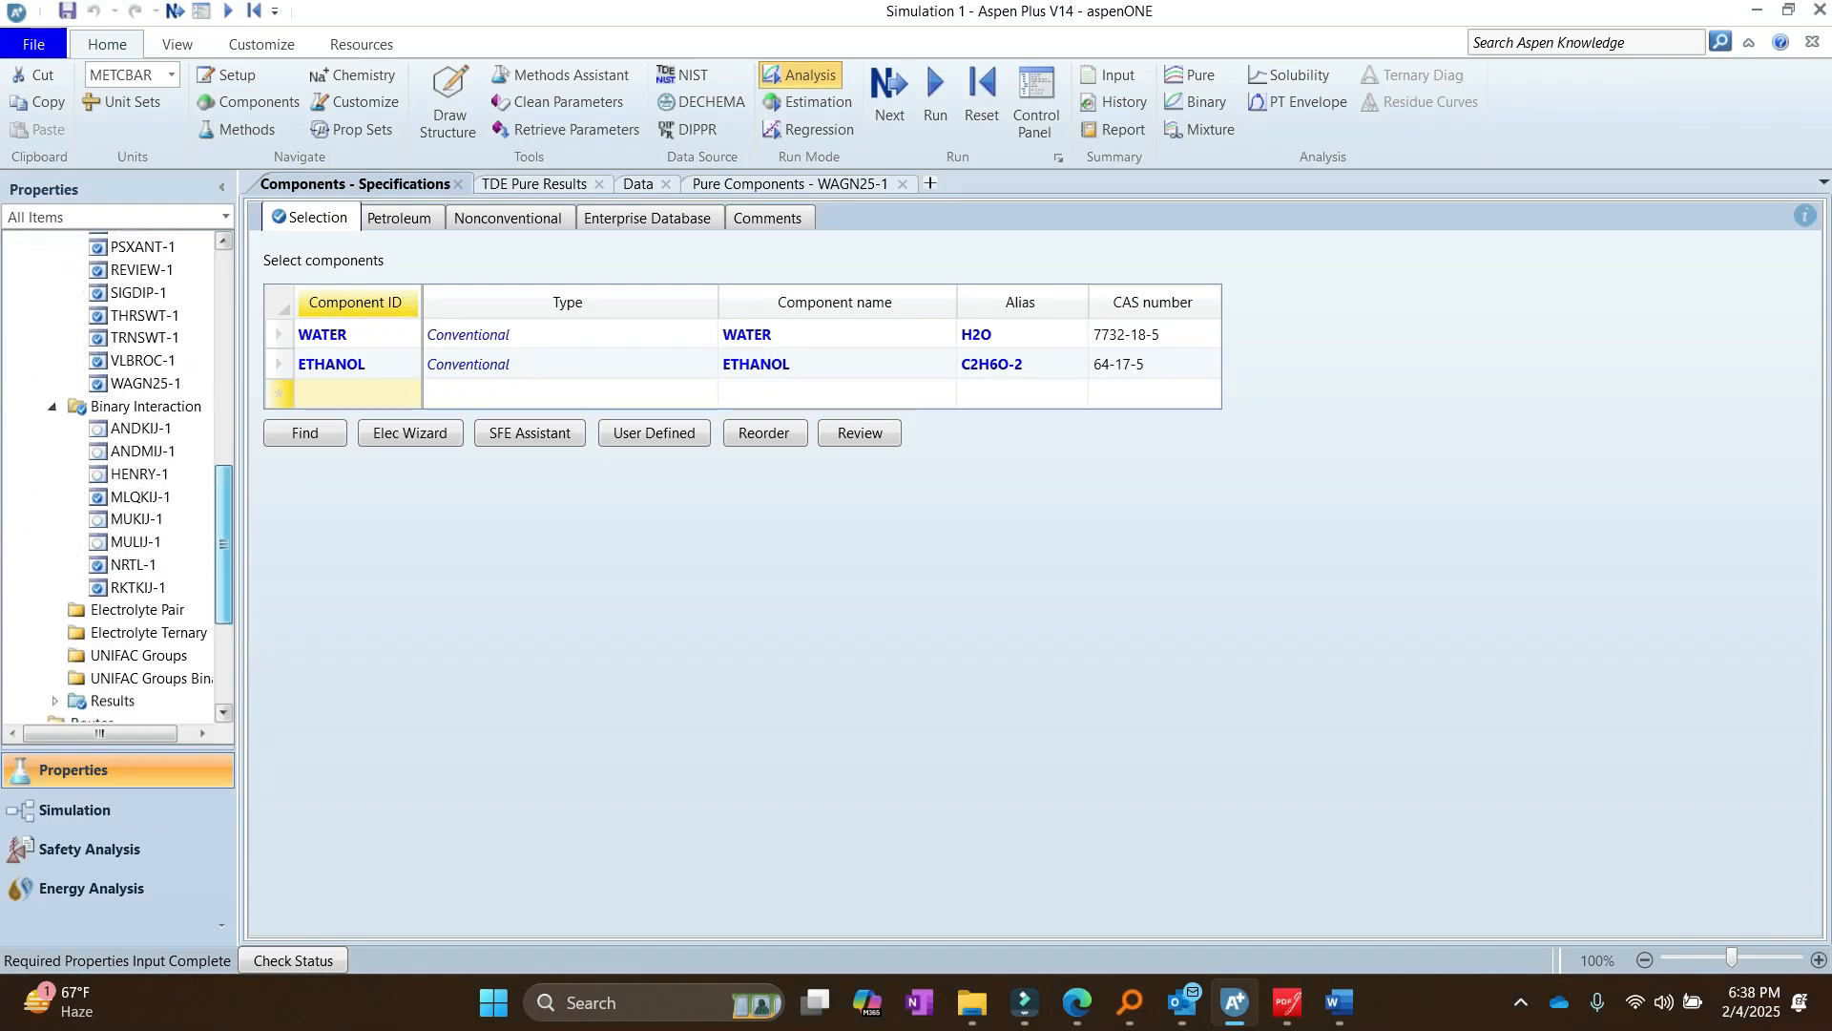
{"action": "left_click_drag", "start_coordinate": [224, 603], "coordinate": [225, 625]}
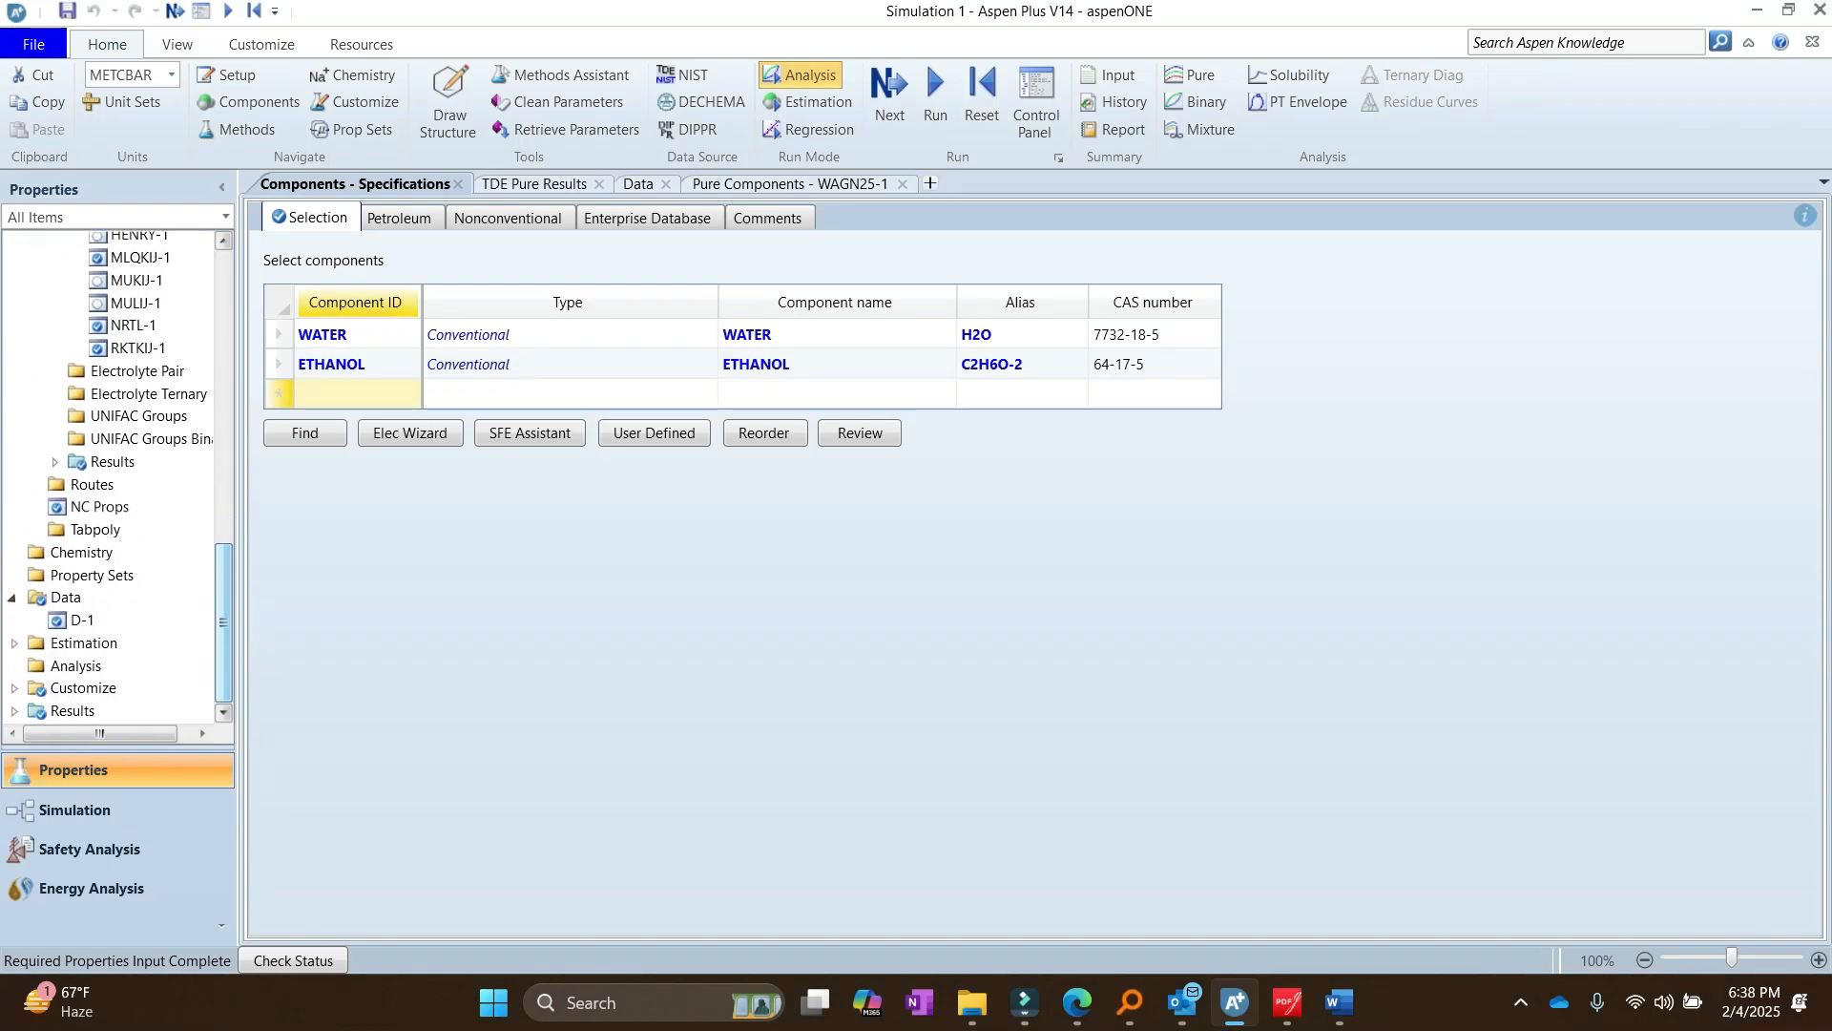
{"action": "left_click", "coordinate": [83, 621]}
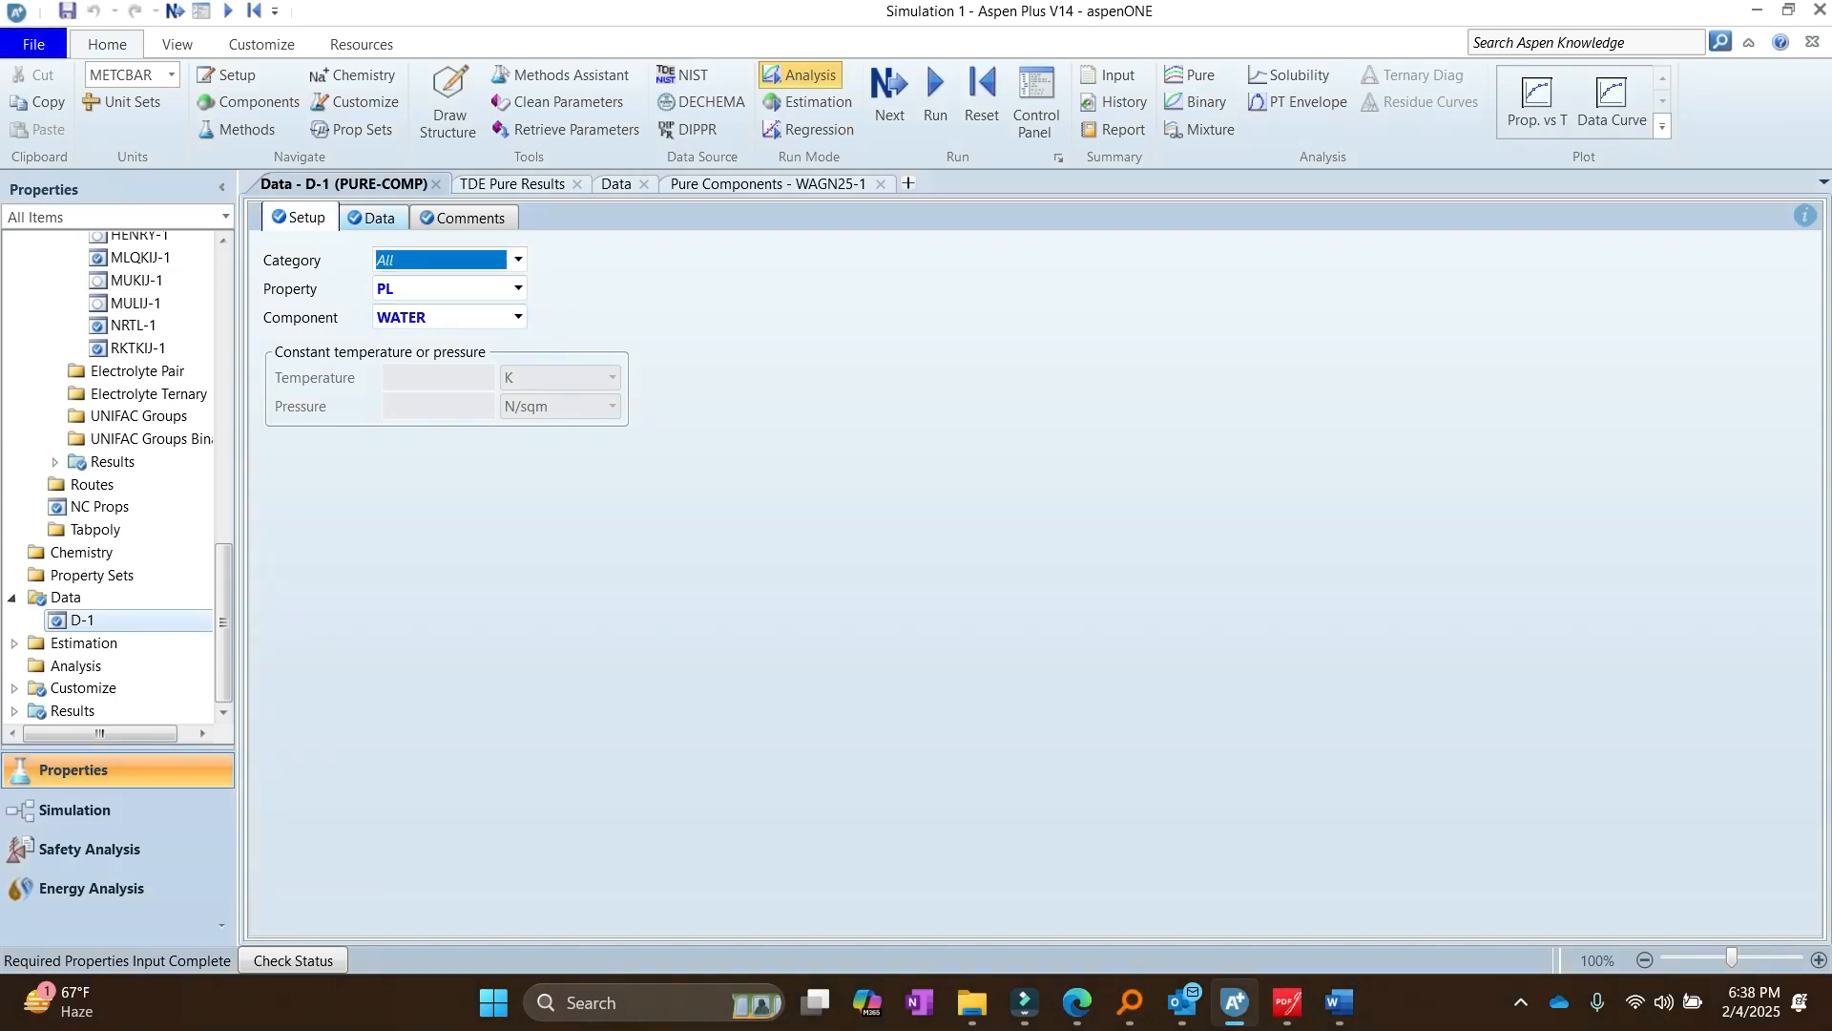
{"action": "left_click", "coordinate": [374, 219]}
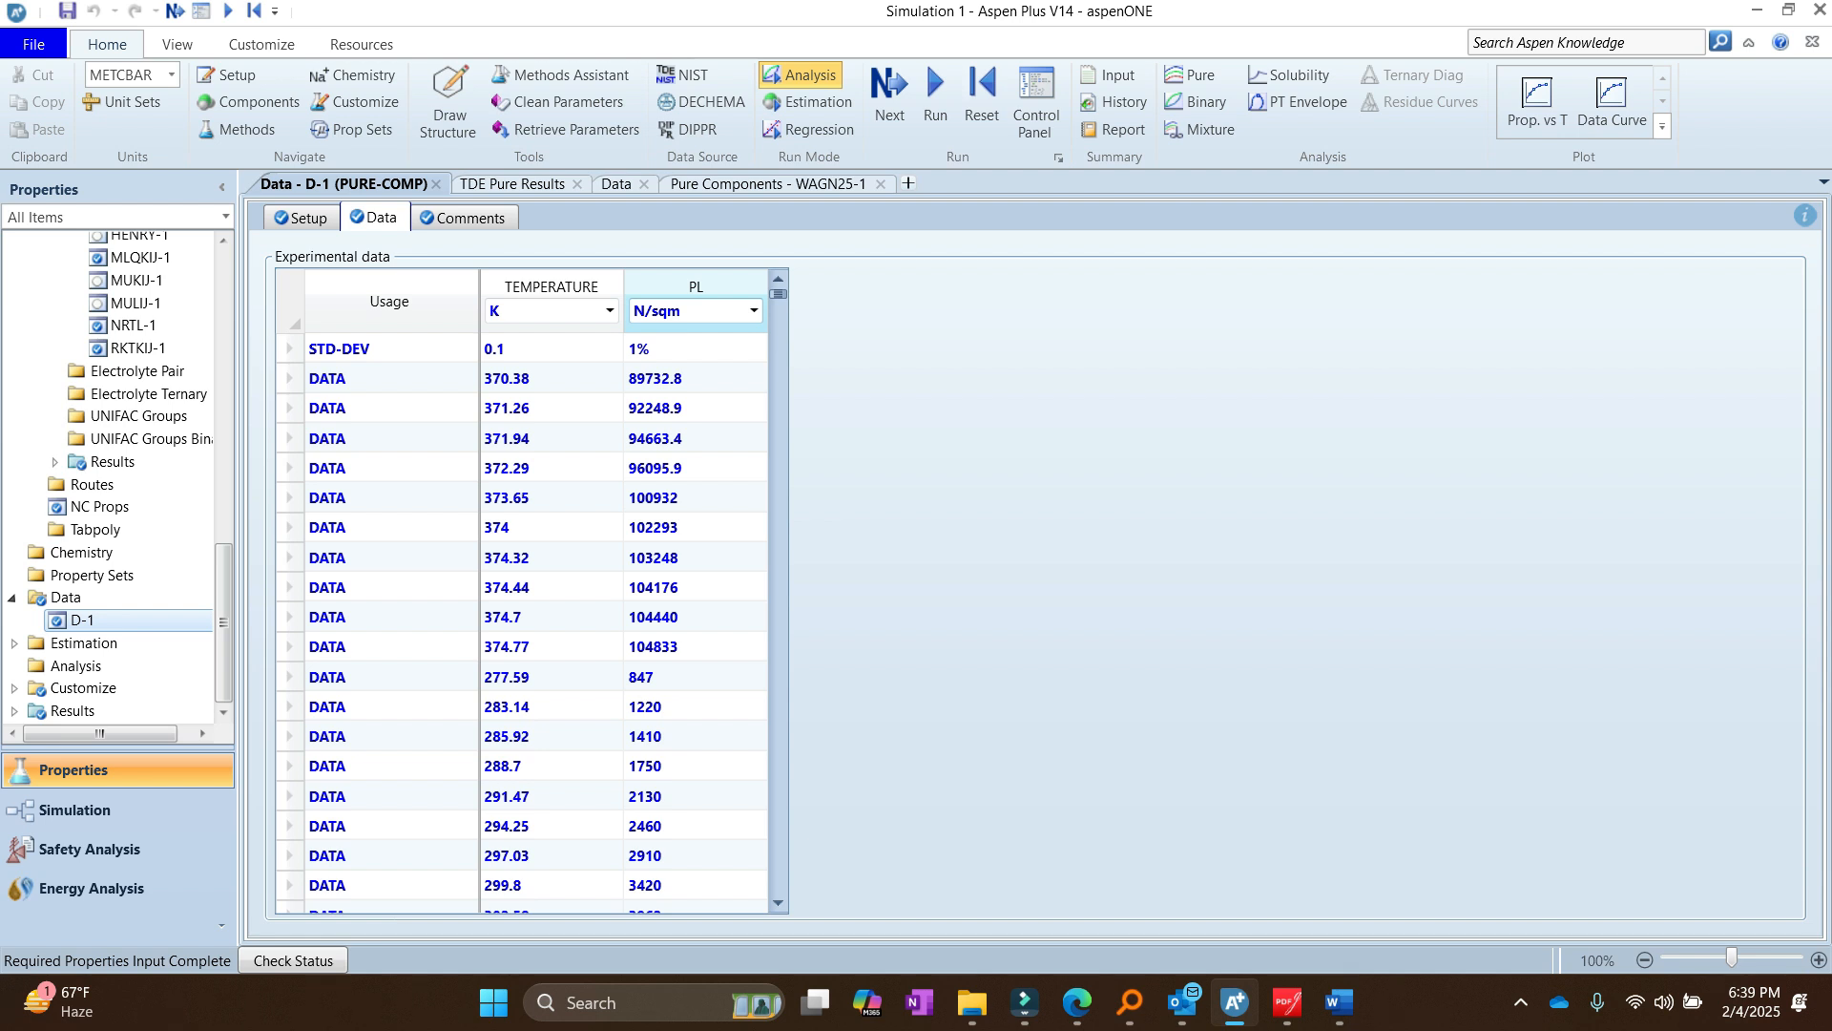
{"action": "left_click", "coordinate": [609, 311]}
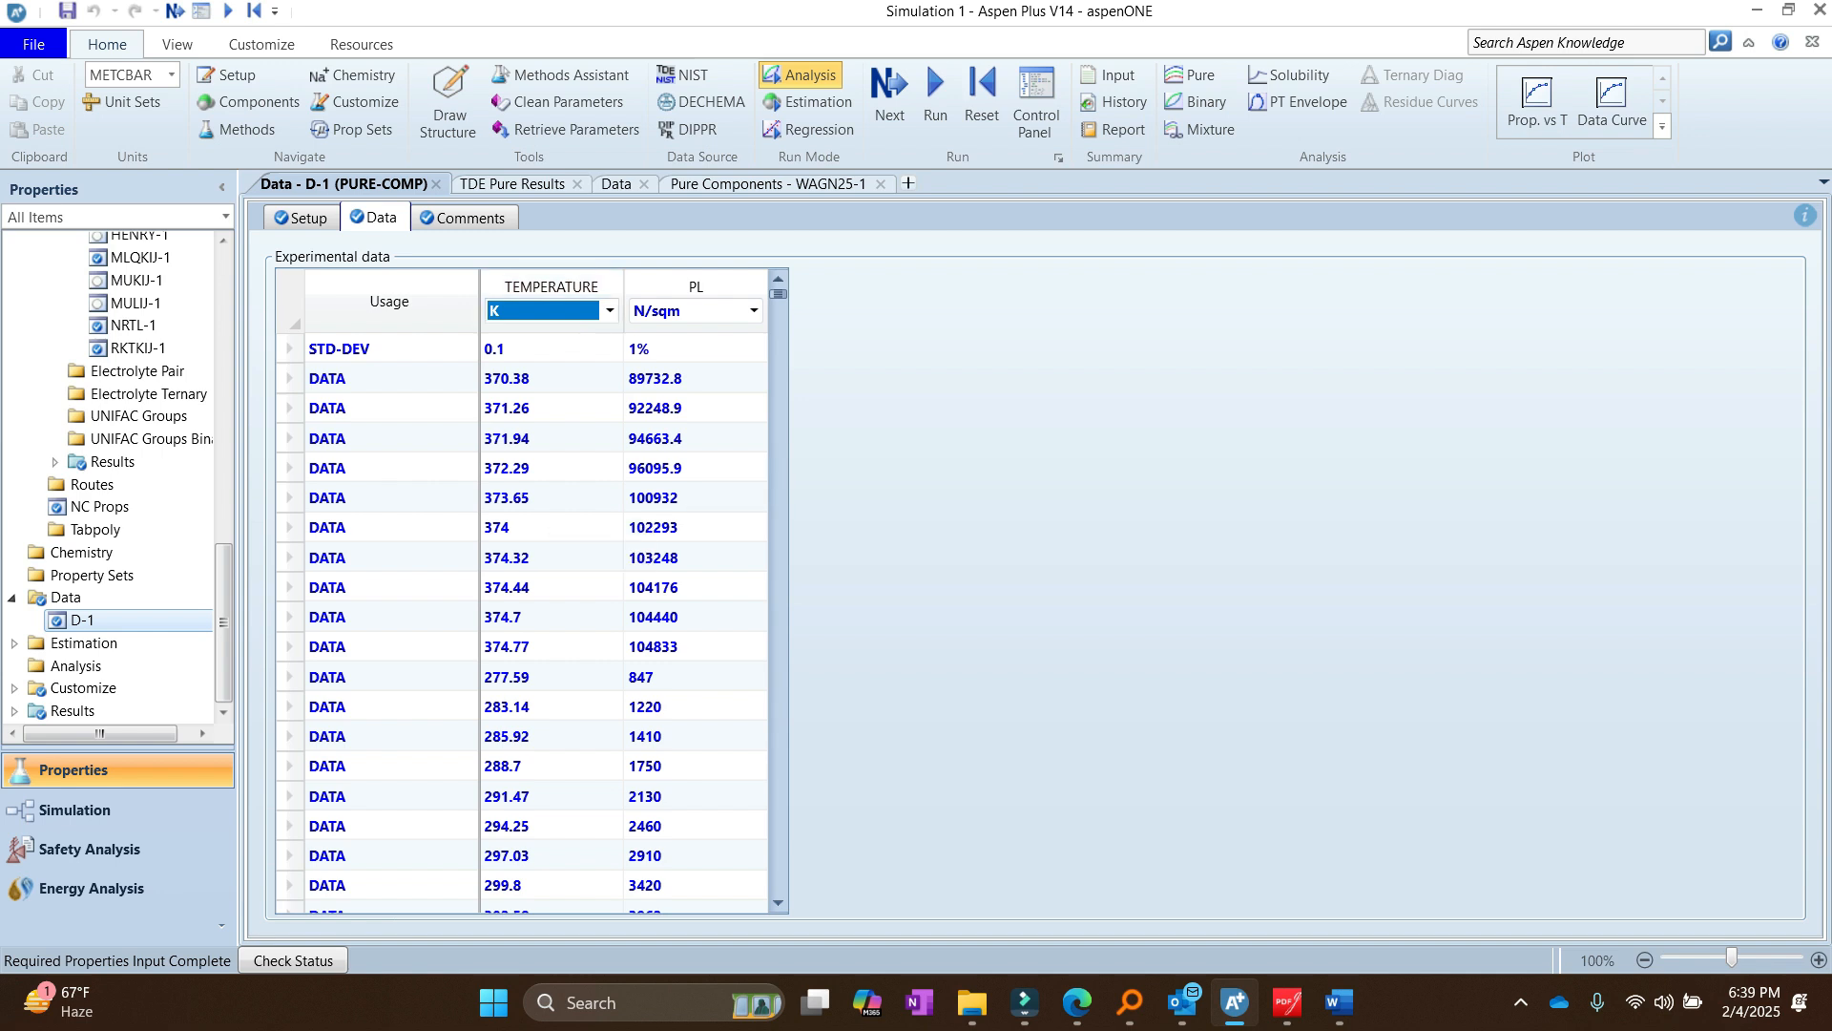
{"action": "left_click", "coordinate": [954, 432]}
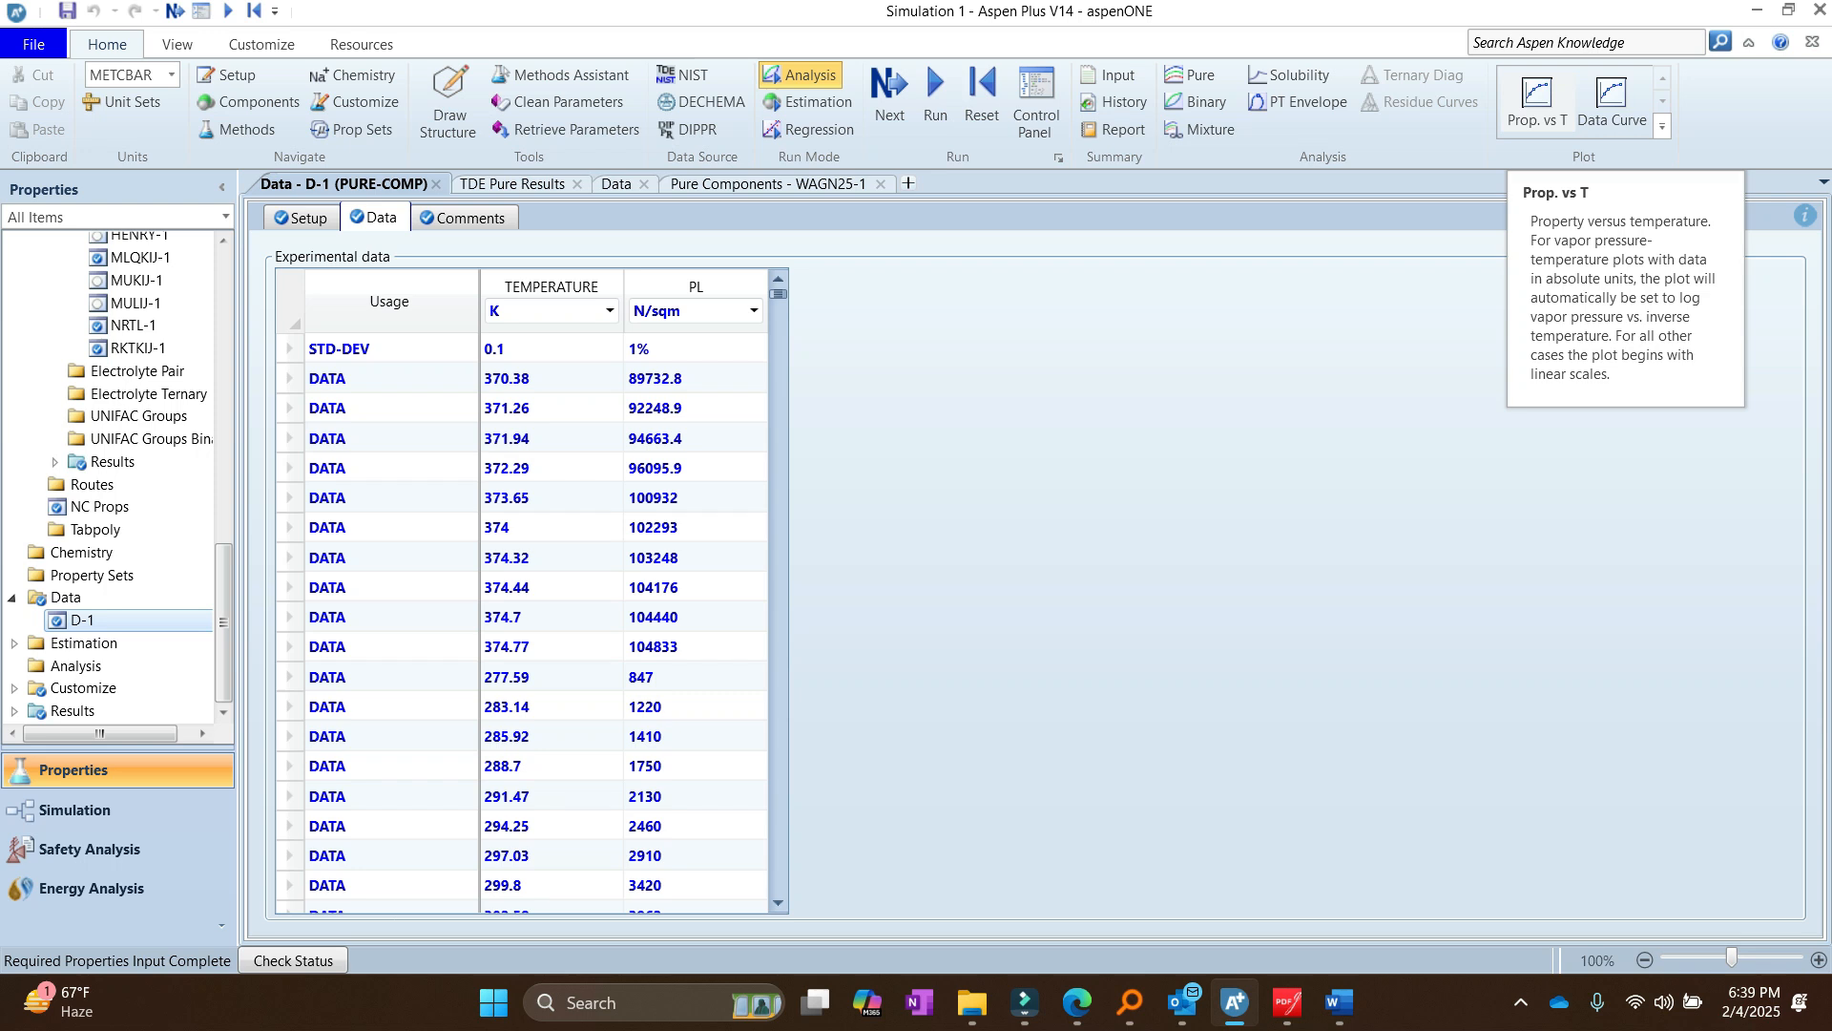
Step: Plot the D-1 vapor pressure data as property versus temperature and show the plot's formatting options
{"action": "left_click", "coordinate": [1536, 95]}
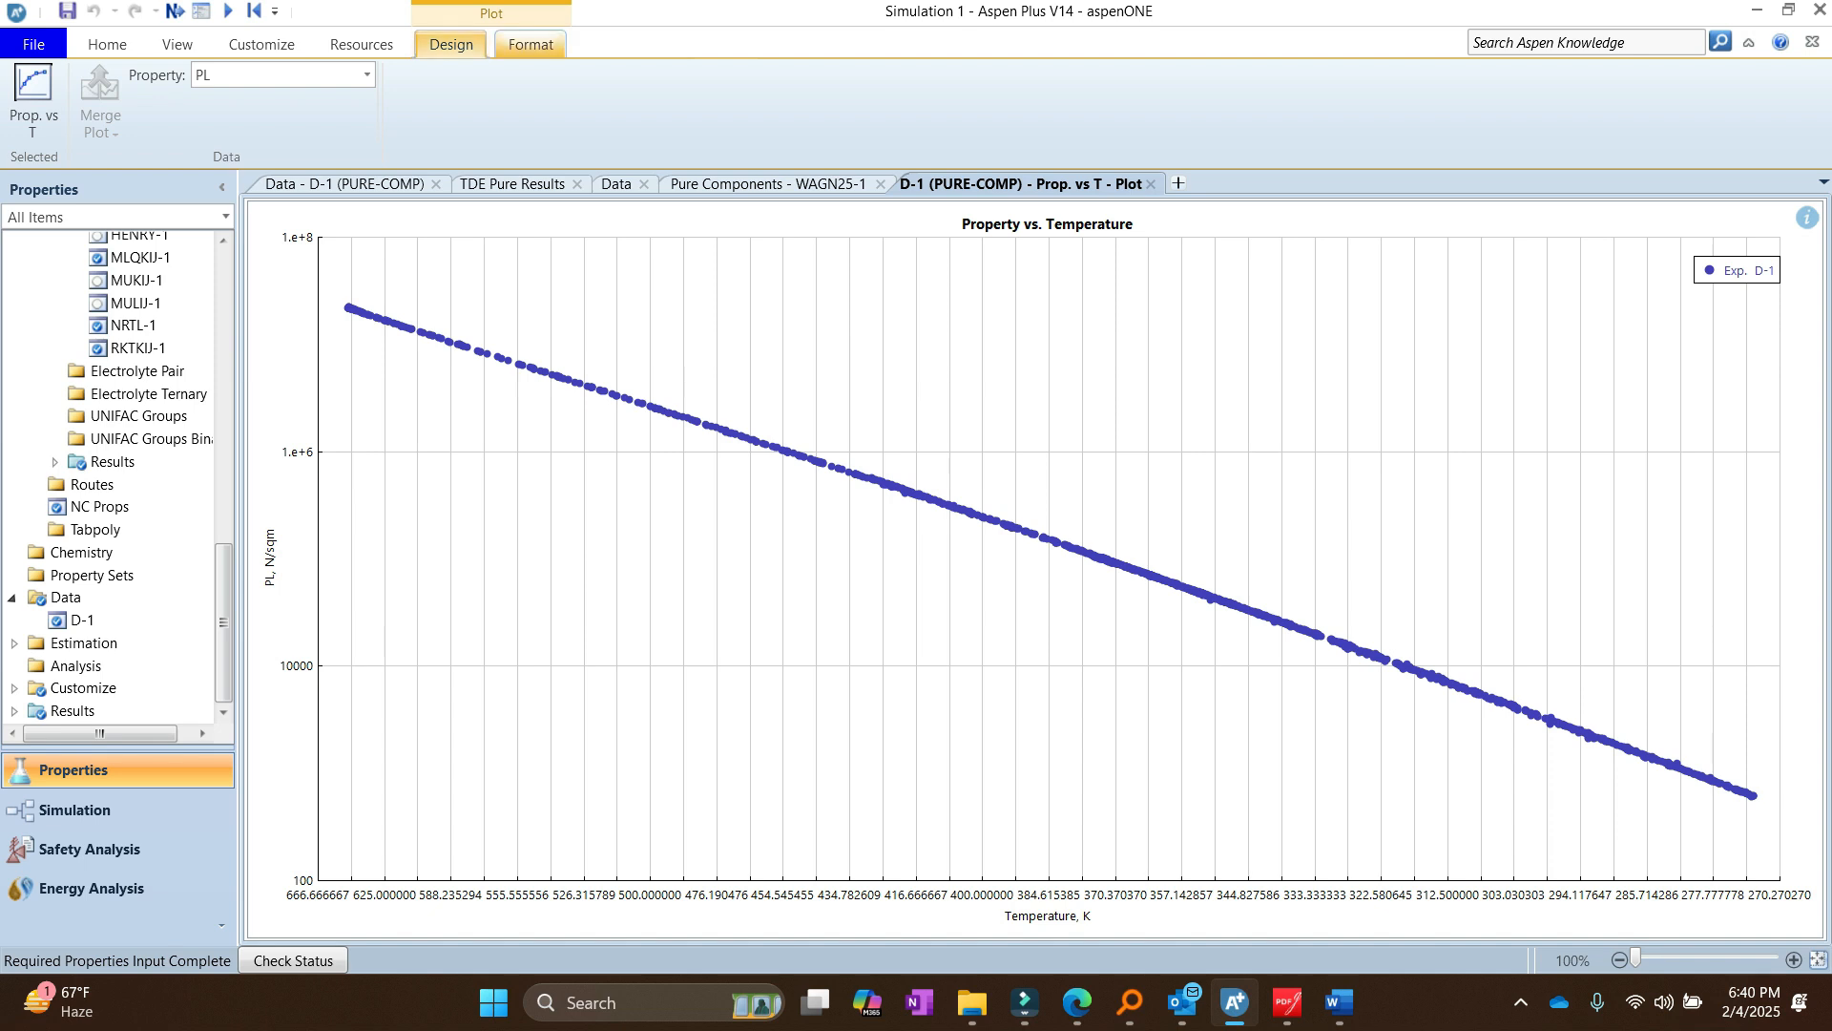
{"action": "left_click", "coordinate": [530, 43]}
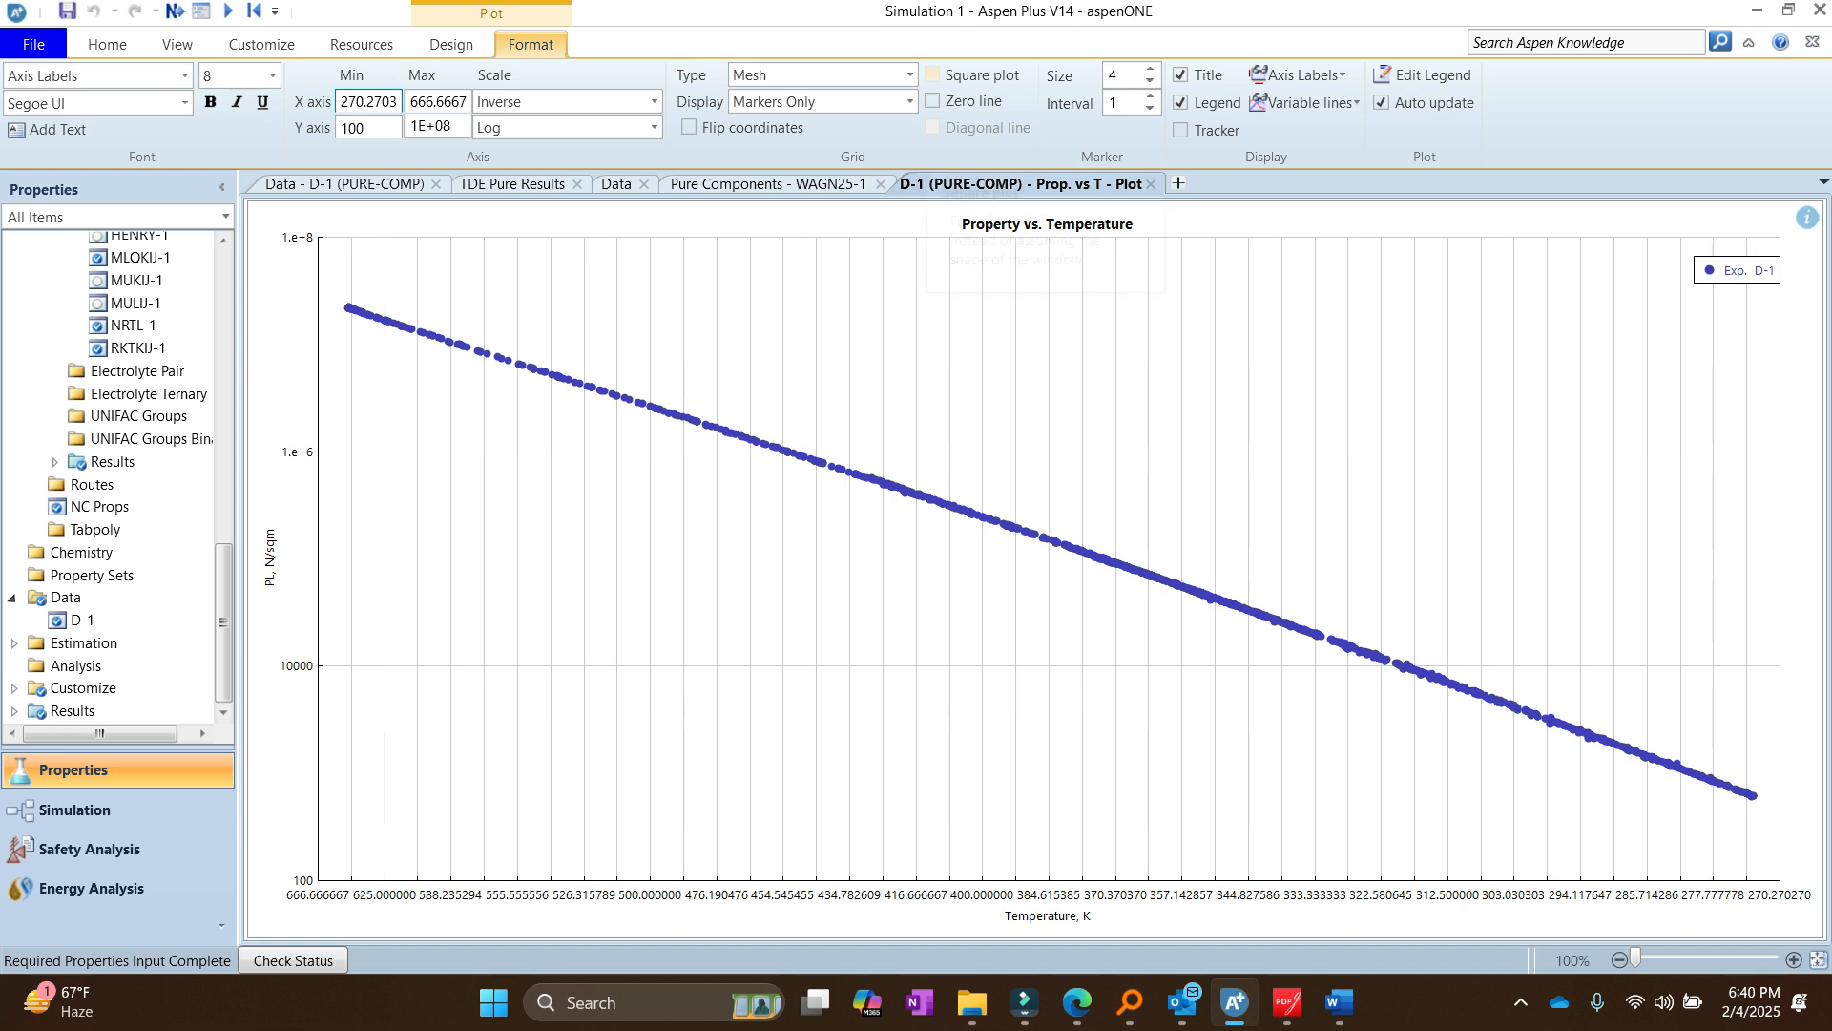
{"action": "left_click", "coordinate": [932, 75]}
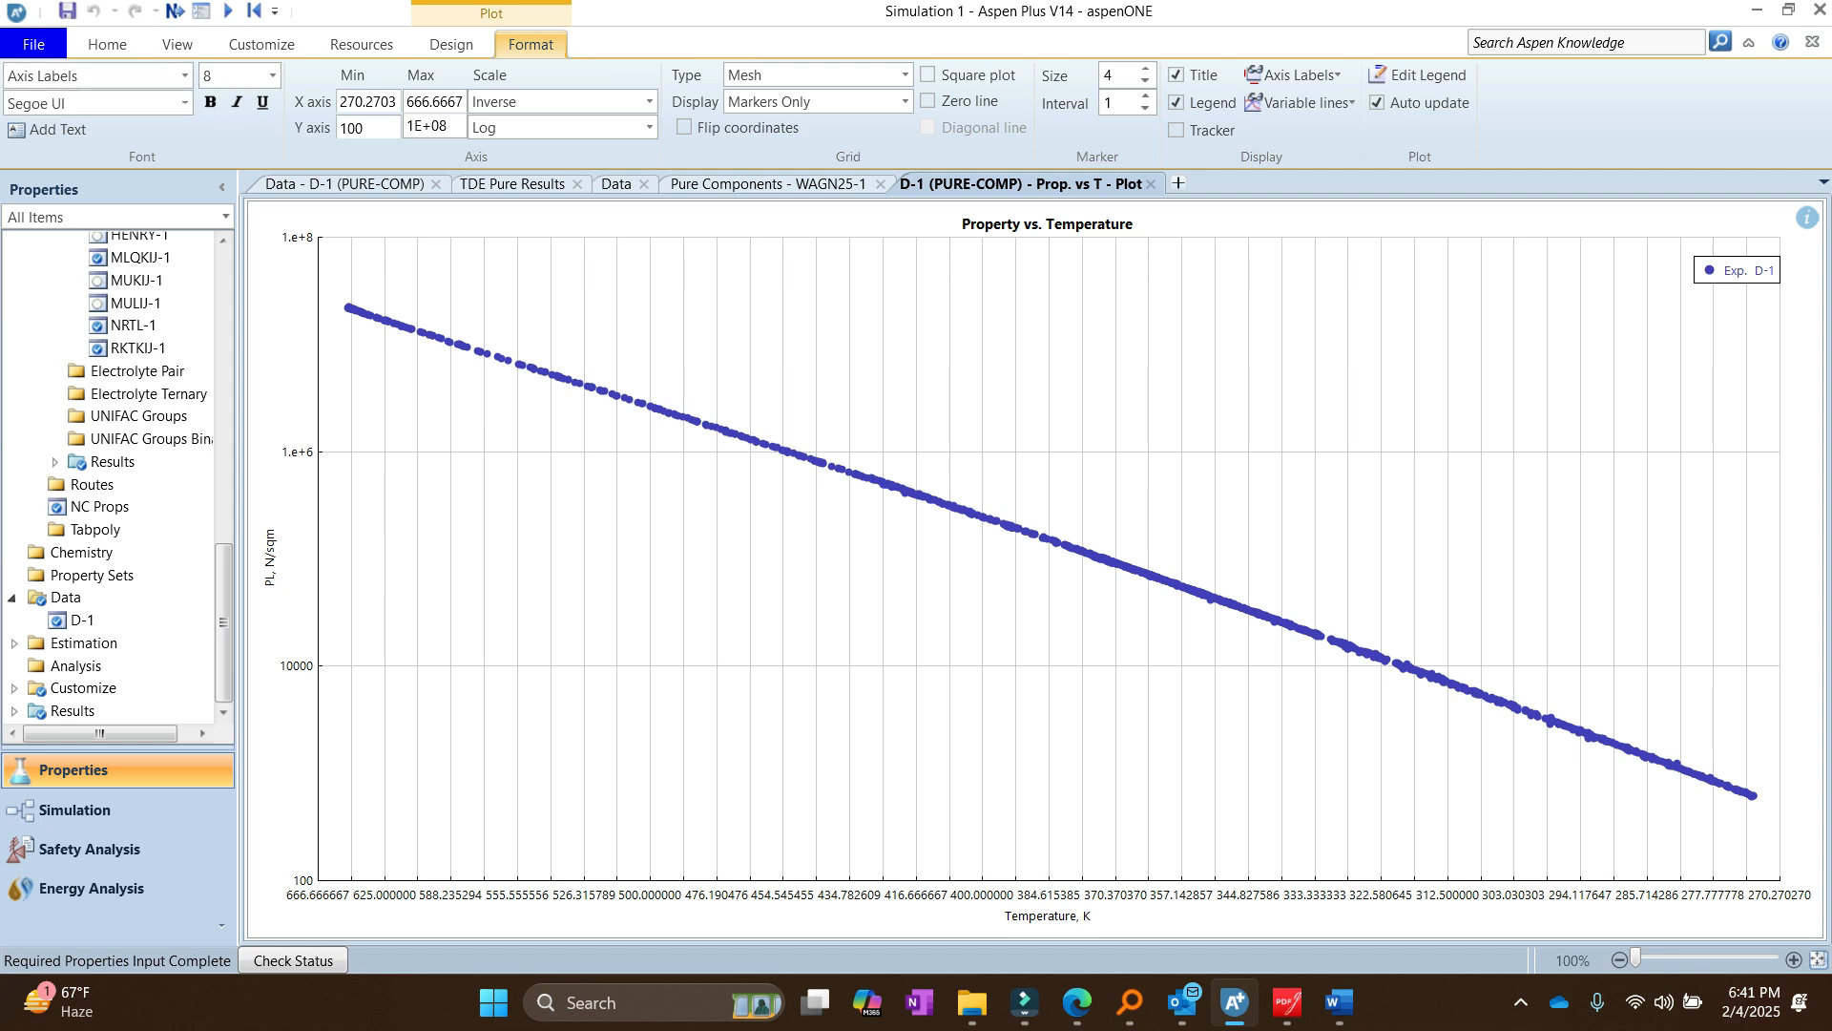
Step: Create a pure component property analysis and set its property type to All
{"action": "left_click", "coordinate": [106, 45]}
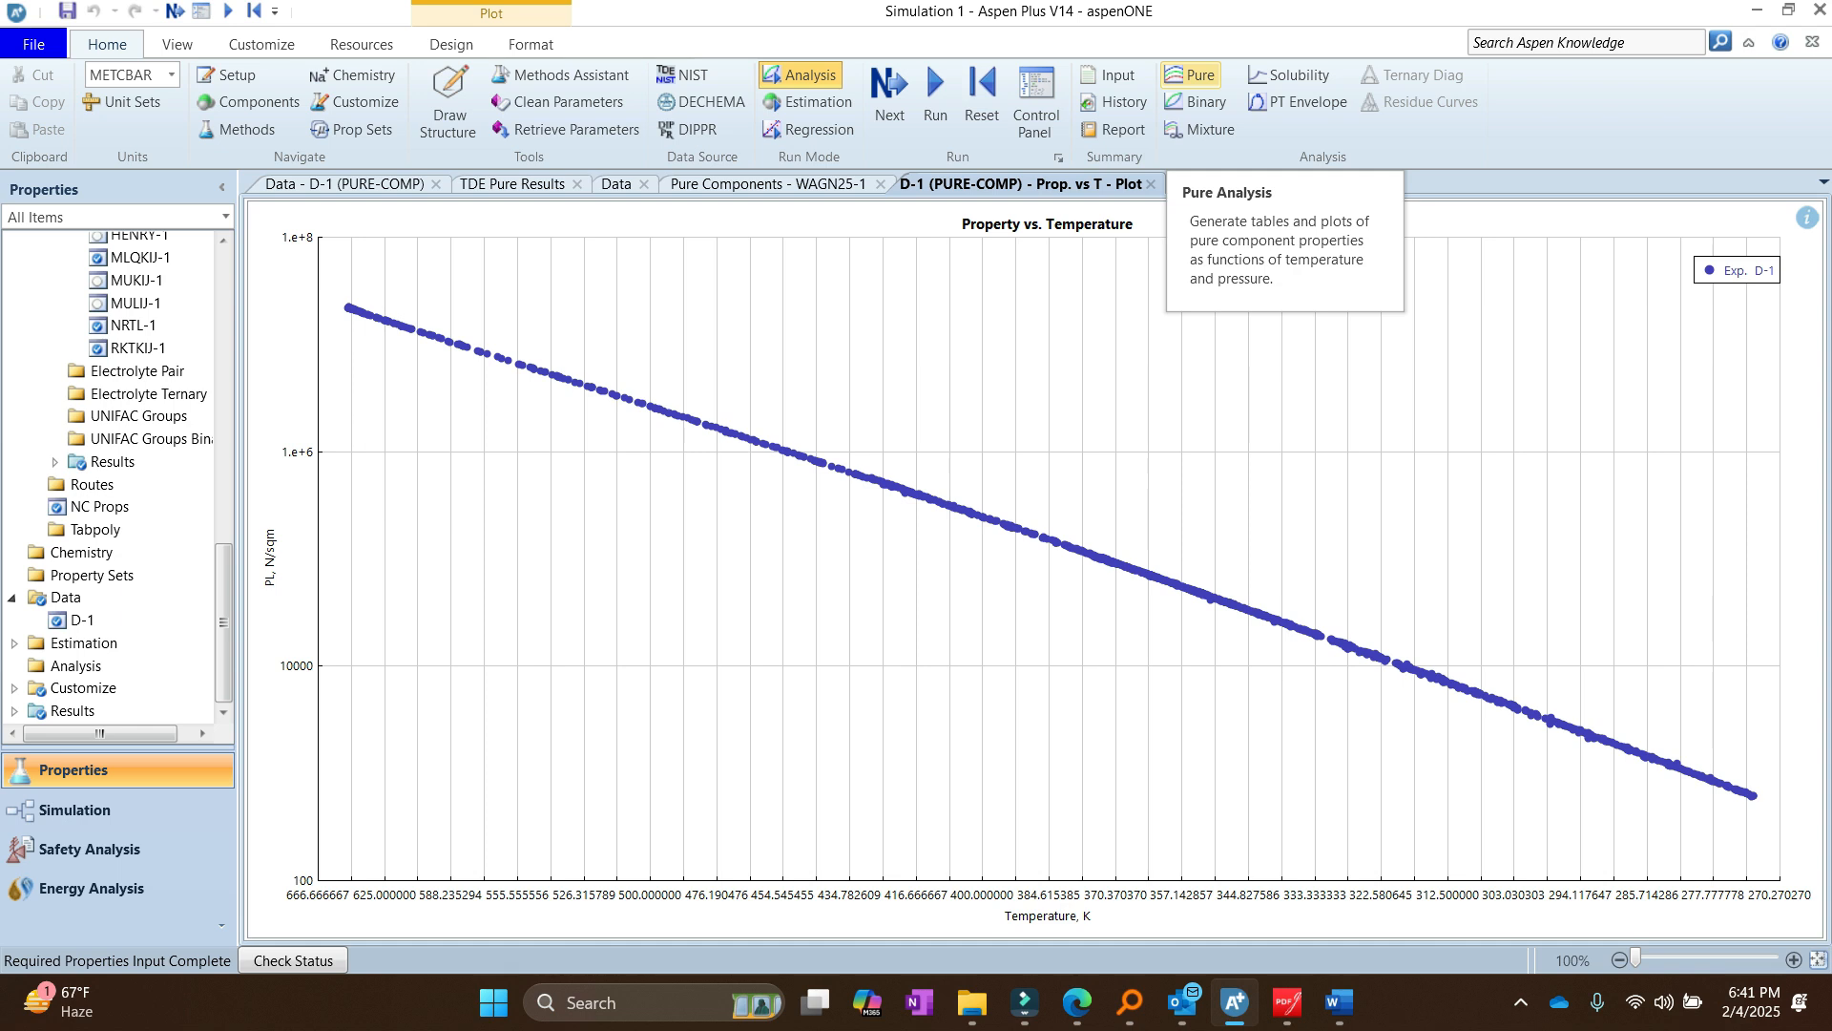
{"action": "left_click", "coordinate": [1193, 75]}
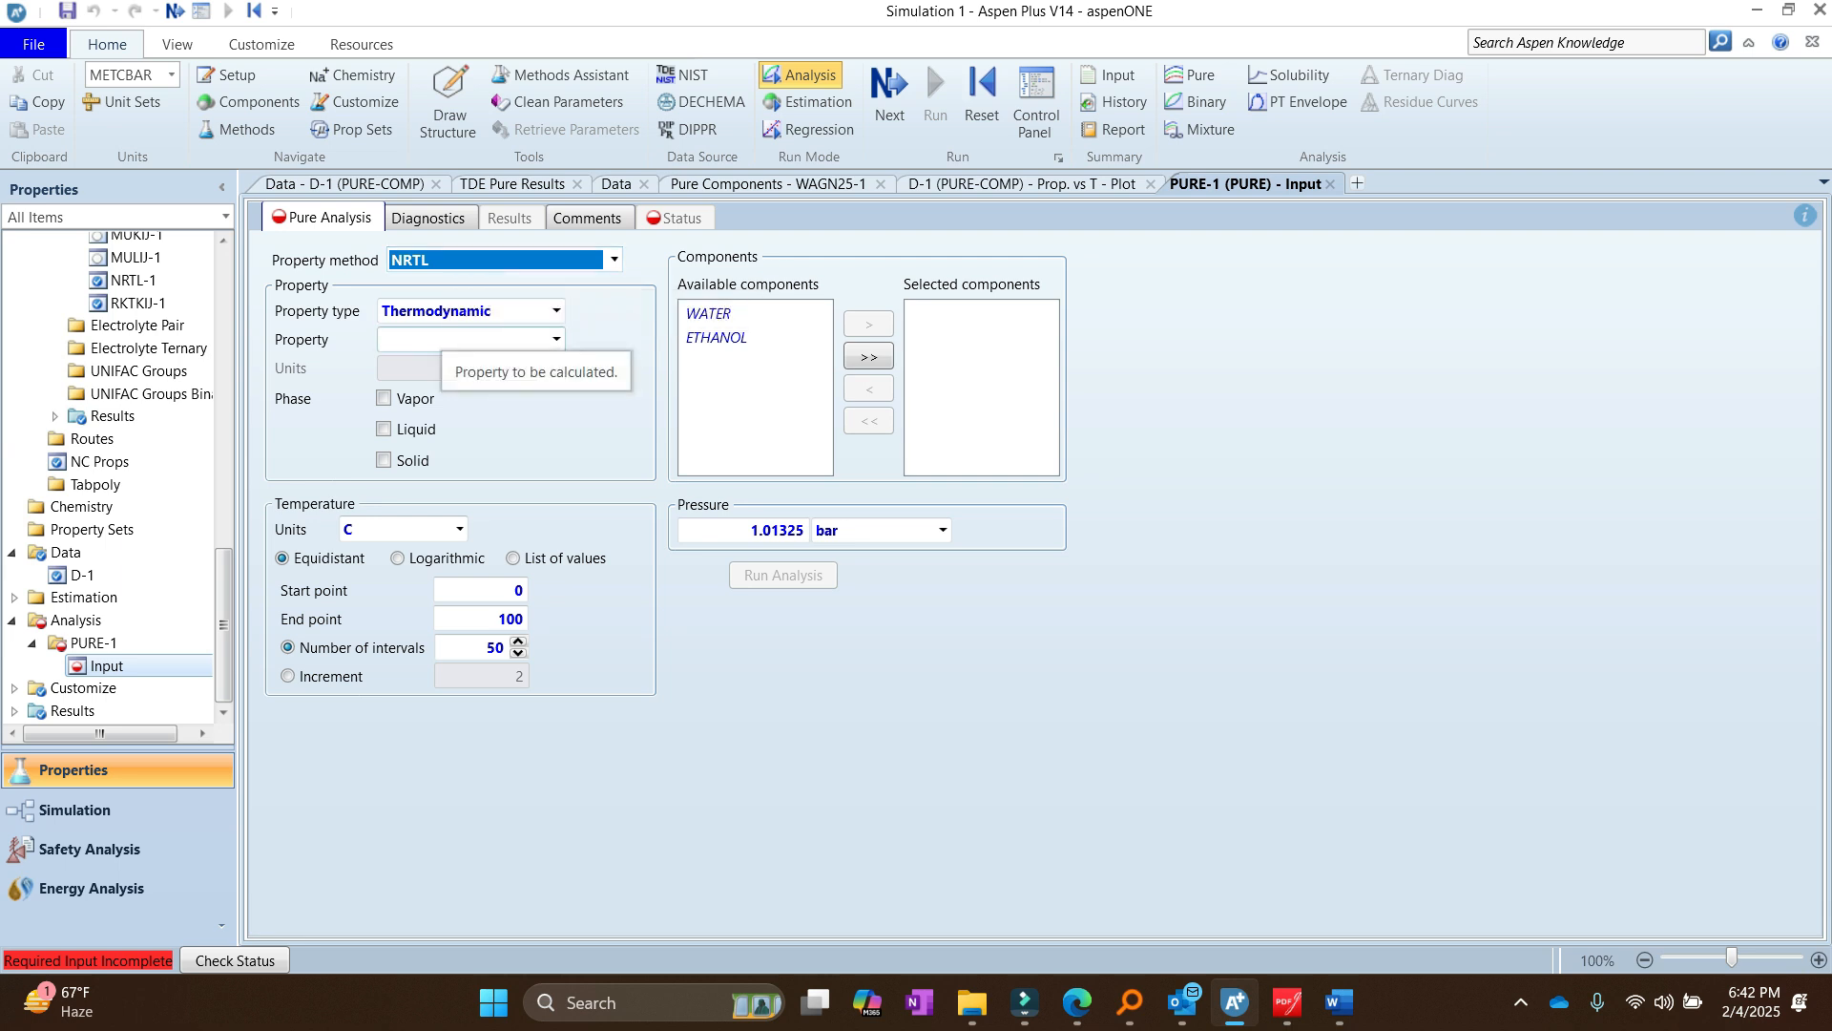
{"action": "left_click", "coordinate": [556, 311]}
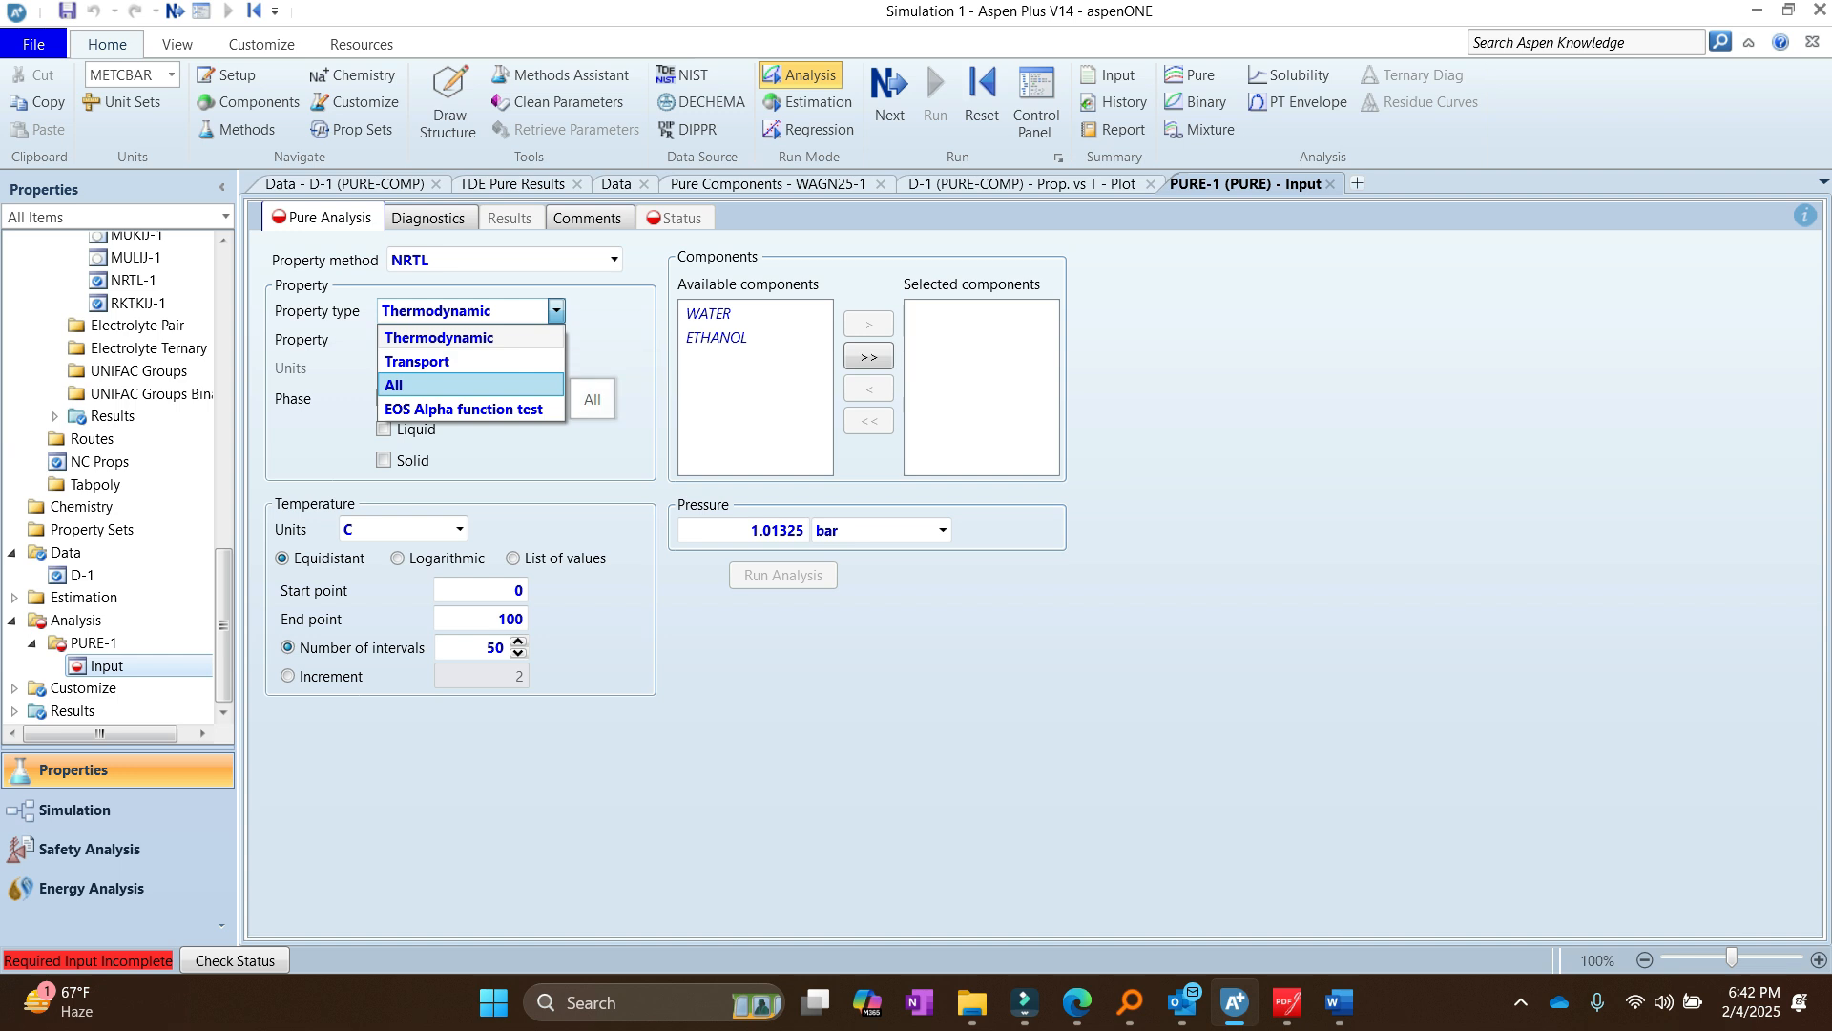
{"action": "left_click", "coordinate": [470, 385]}
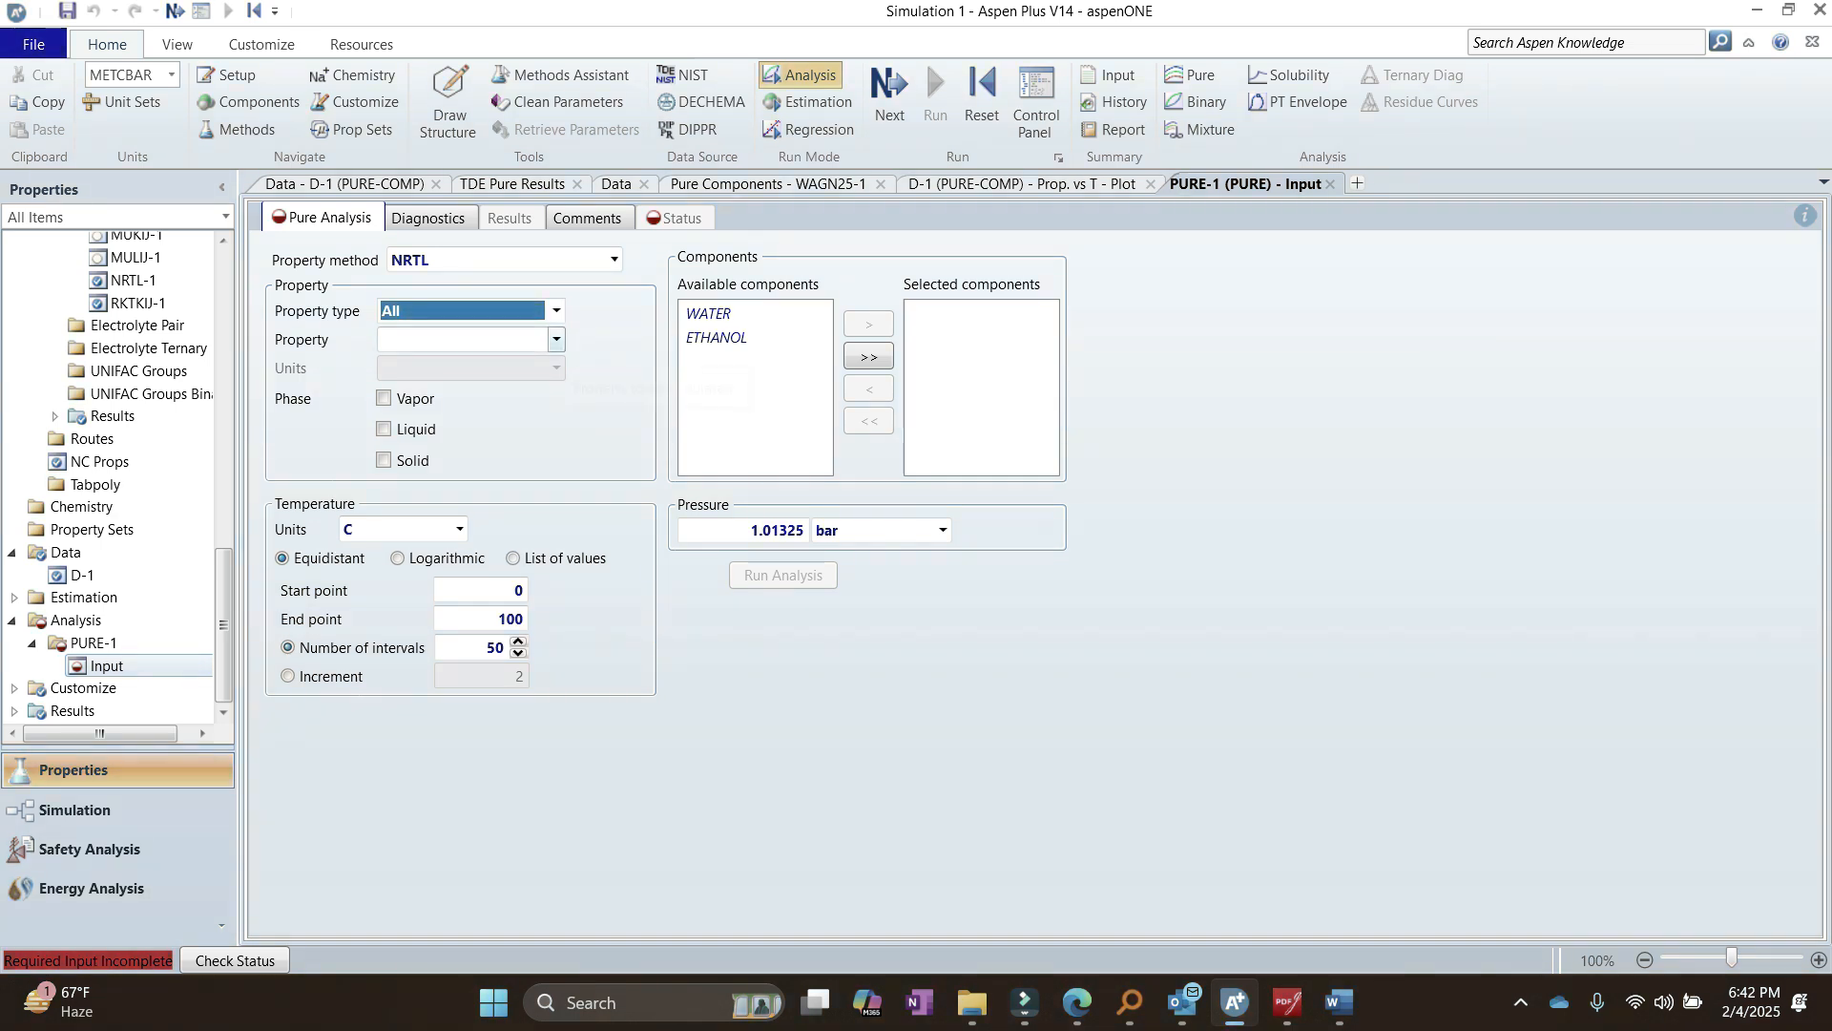
Step: Set the pure analysis property to PL with units of N/sqm
{"action": "key", "text": "Tab"}
{"action": "left_click", "coordinate": [556, 339]}
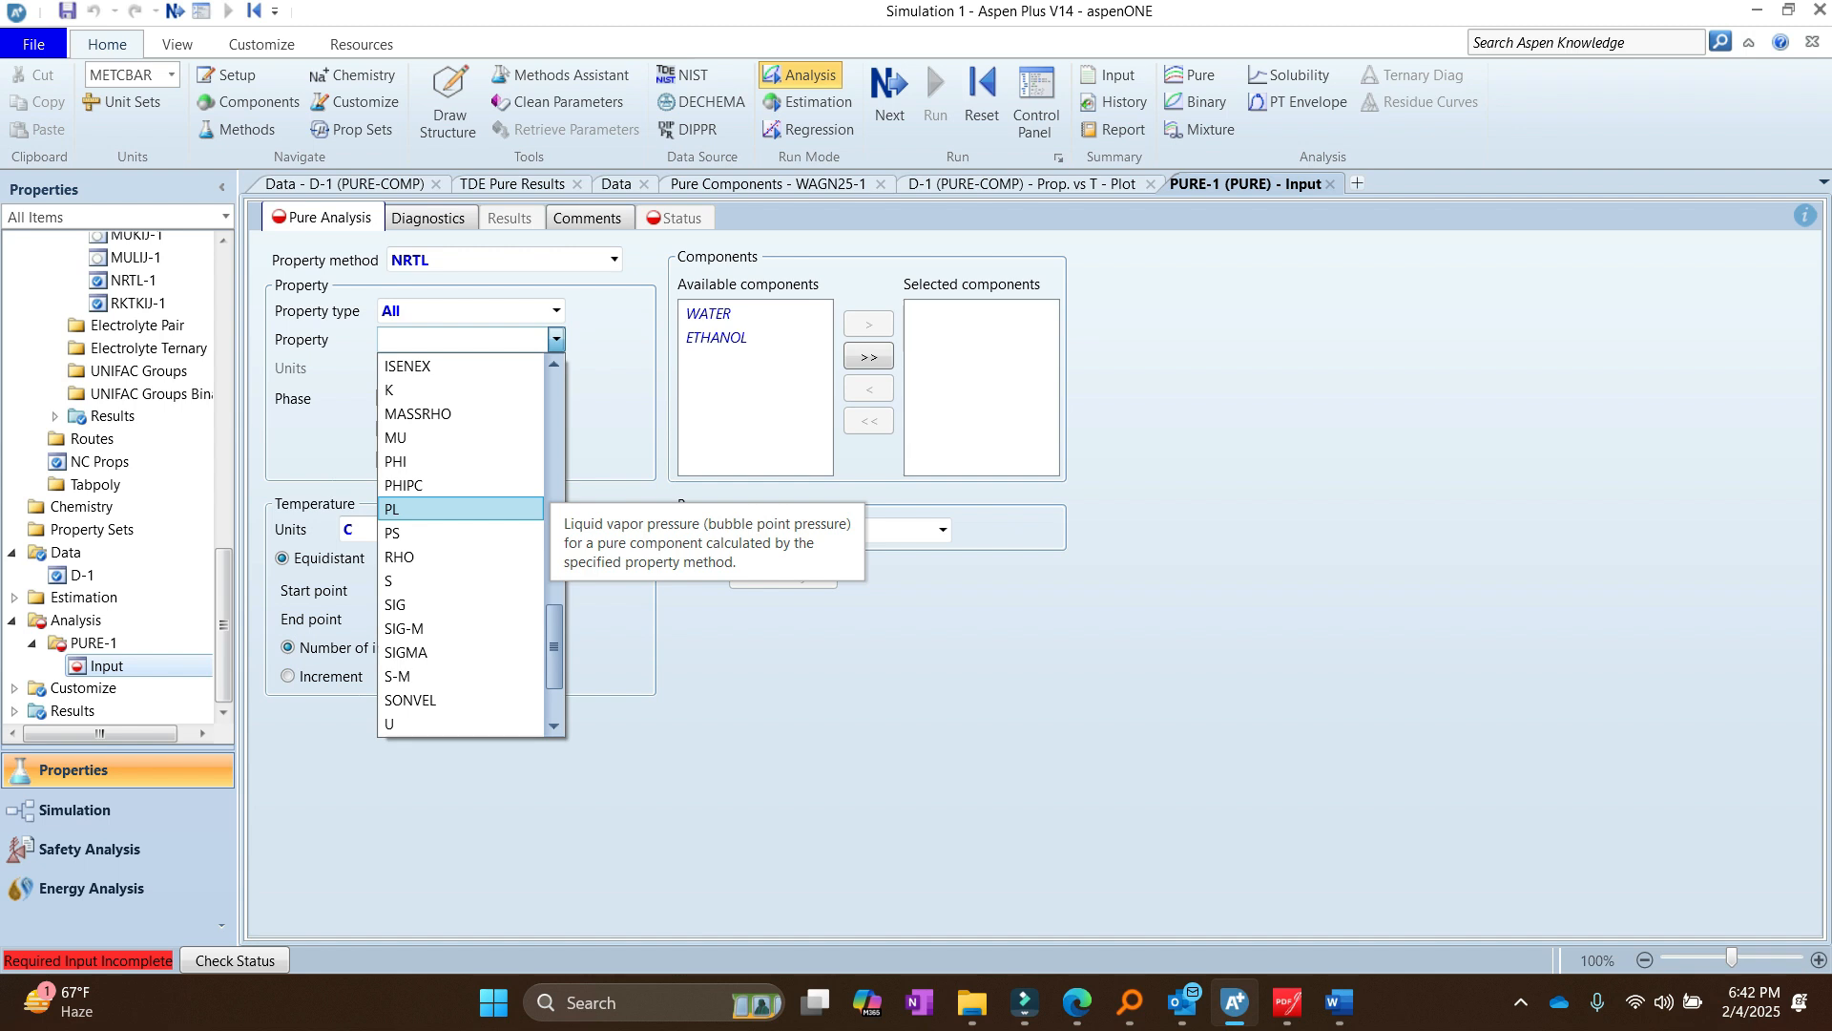
{"action": "left_click", "coordinate": [460, 509]}
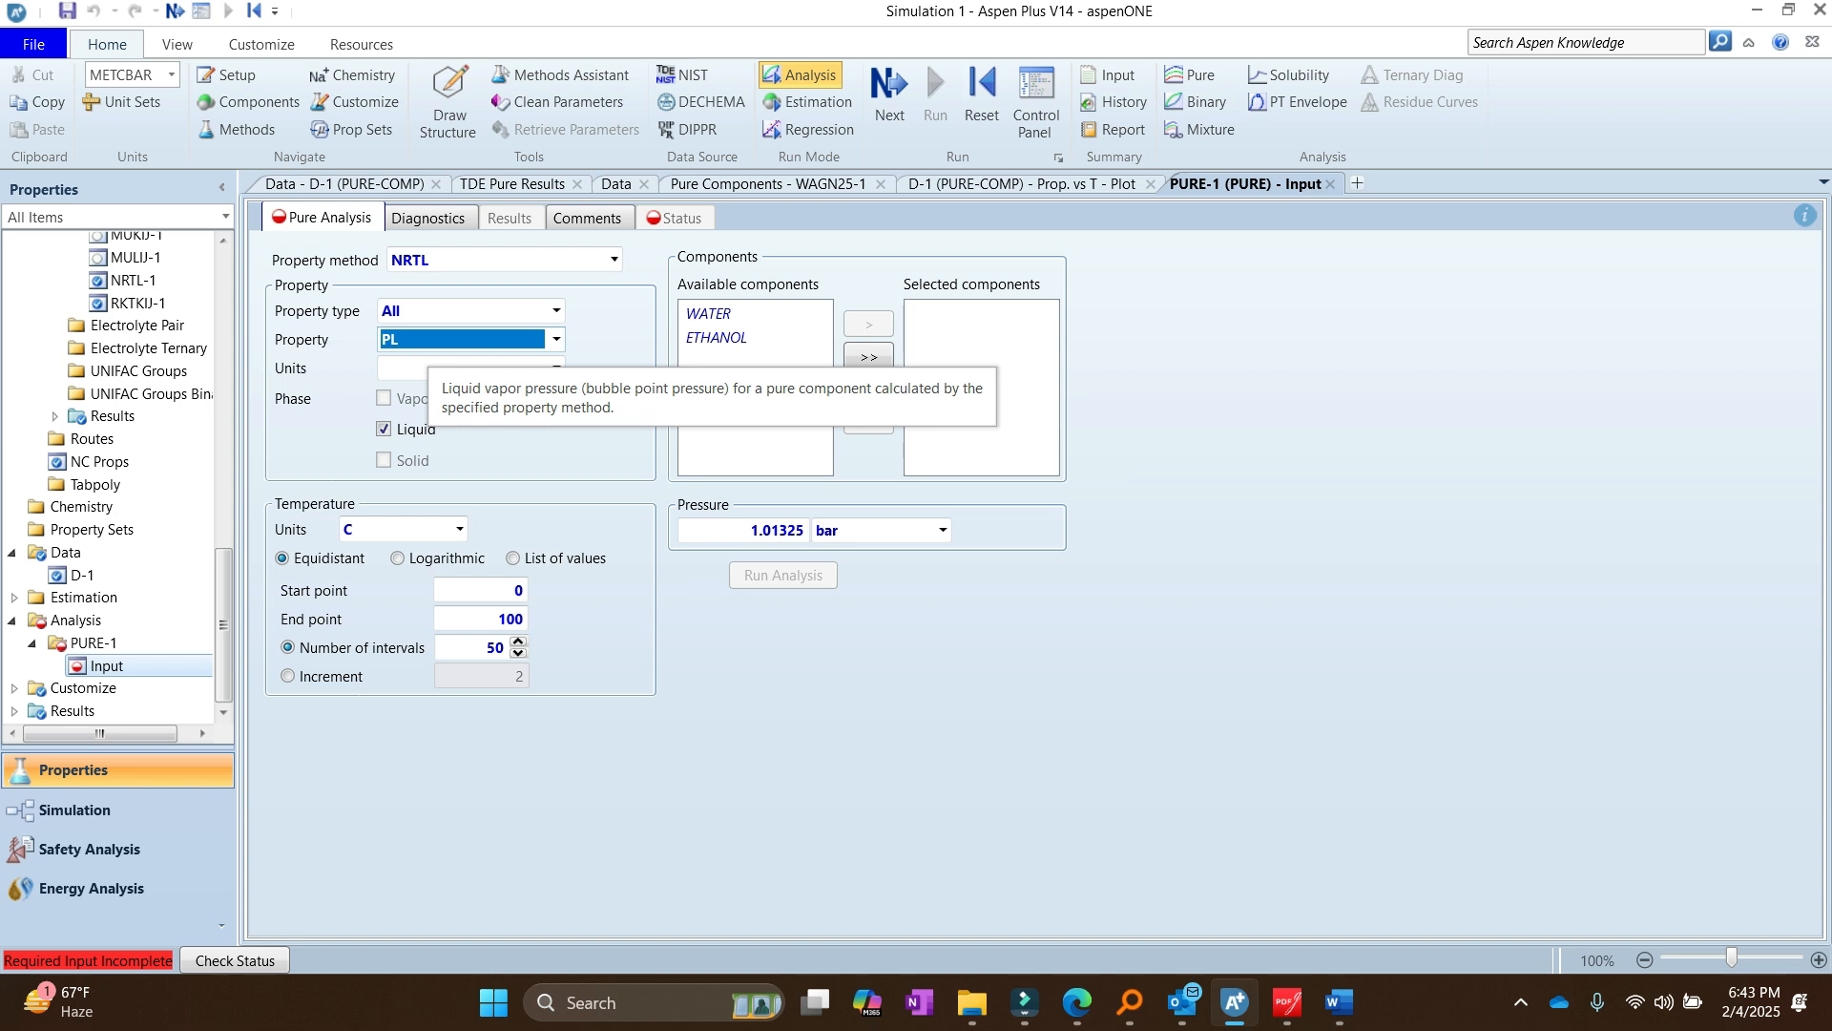
{"action": "left_click", "coordinate": [449, 368]}
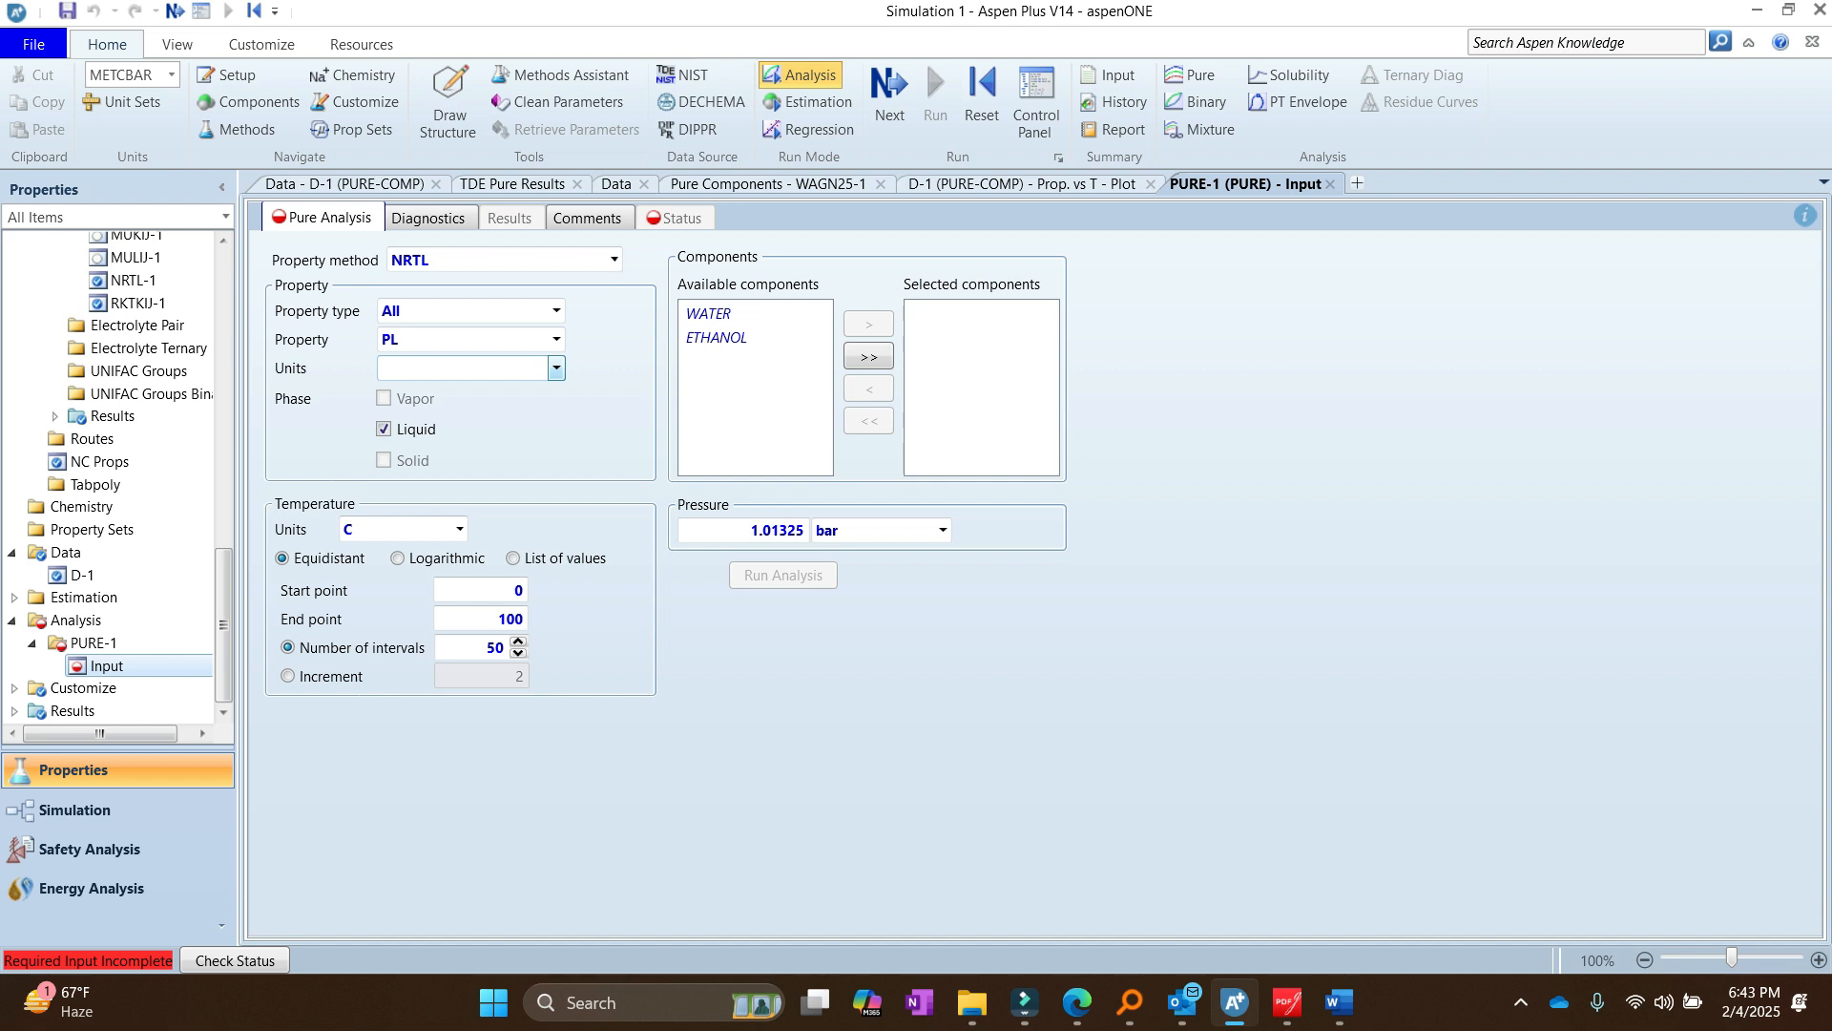
{"action": "left_click", "coordinate": [555, 367]}
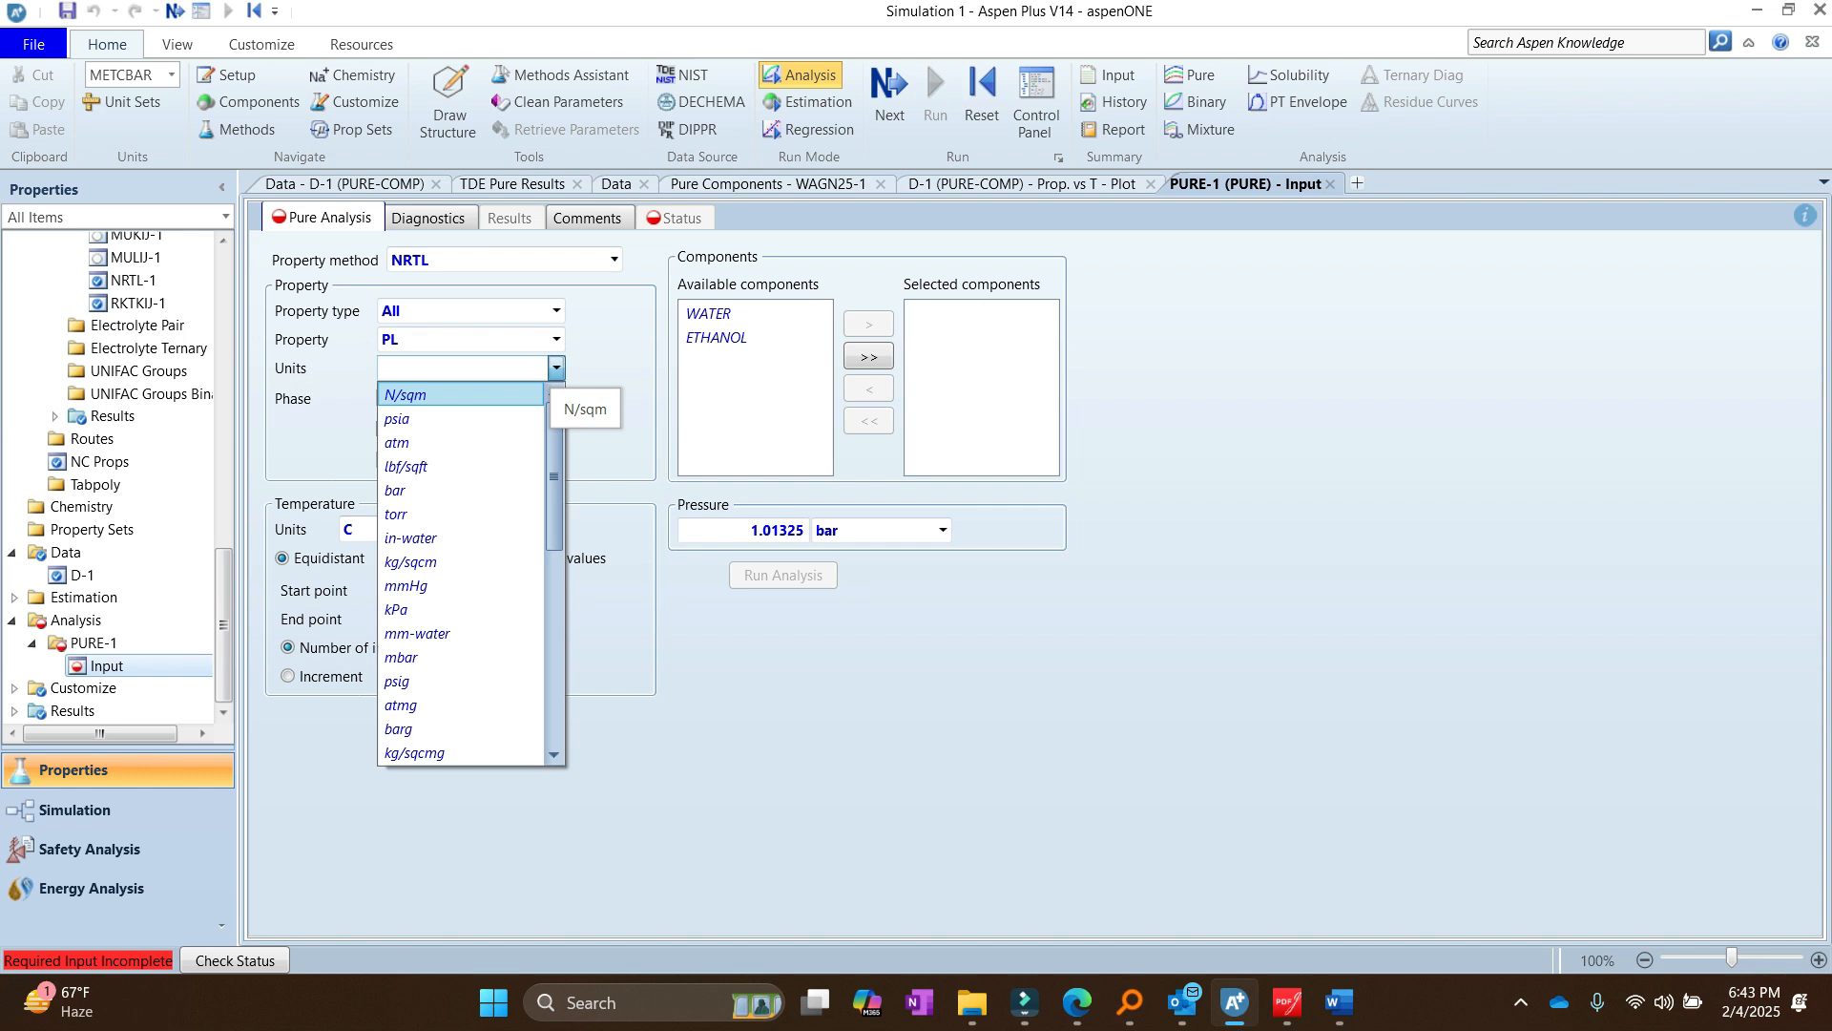
{"action": "left_click", "coordinate": [535, 394]}
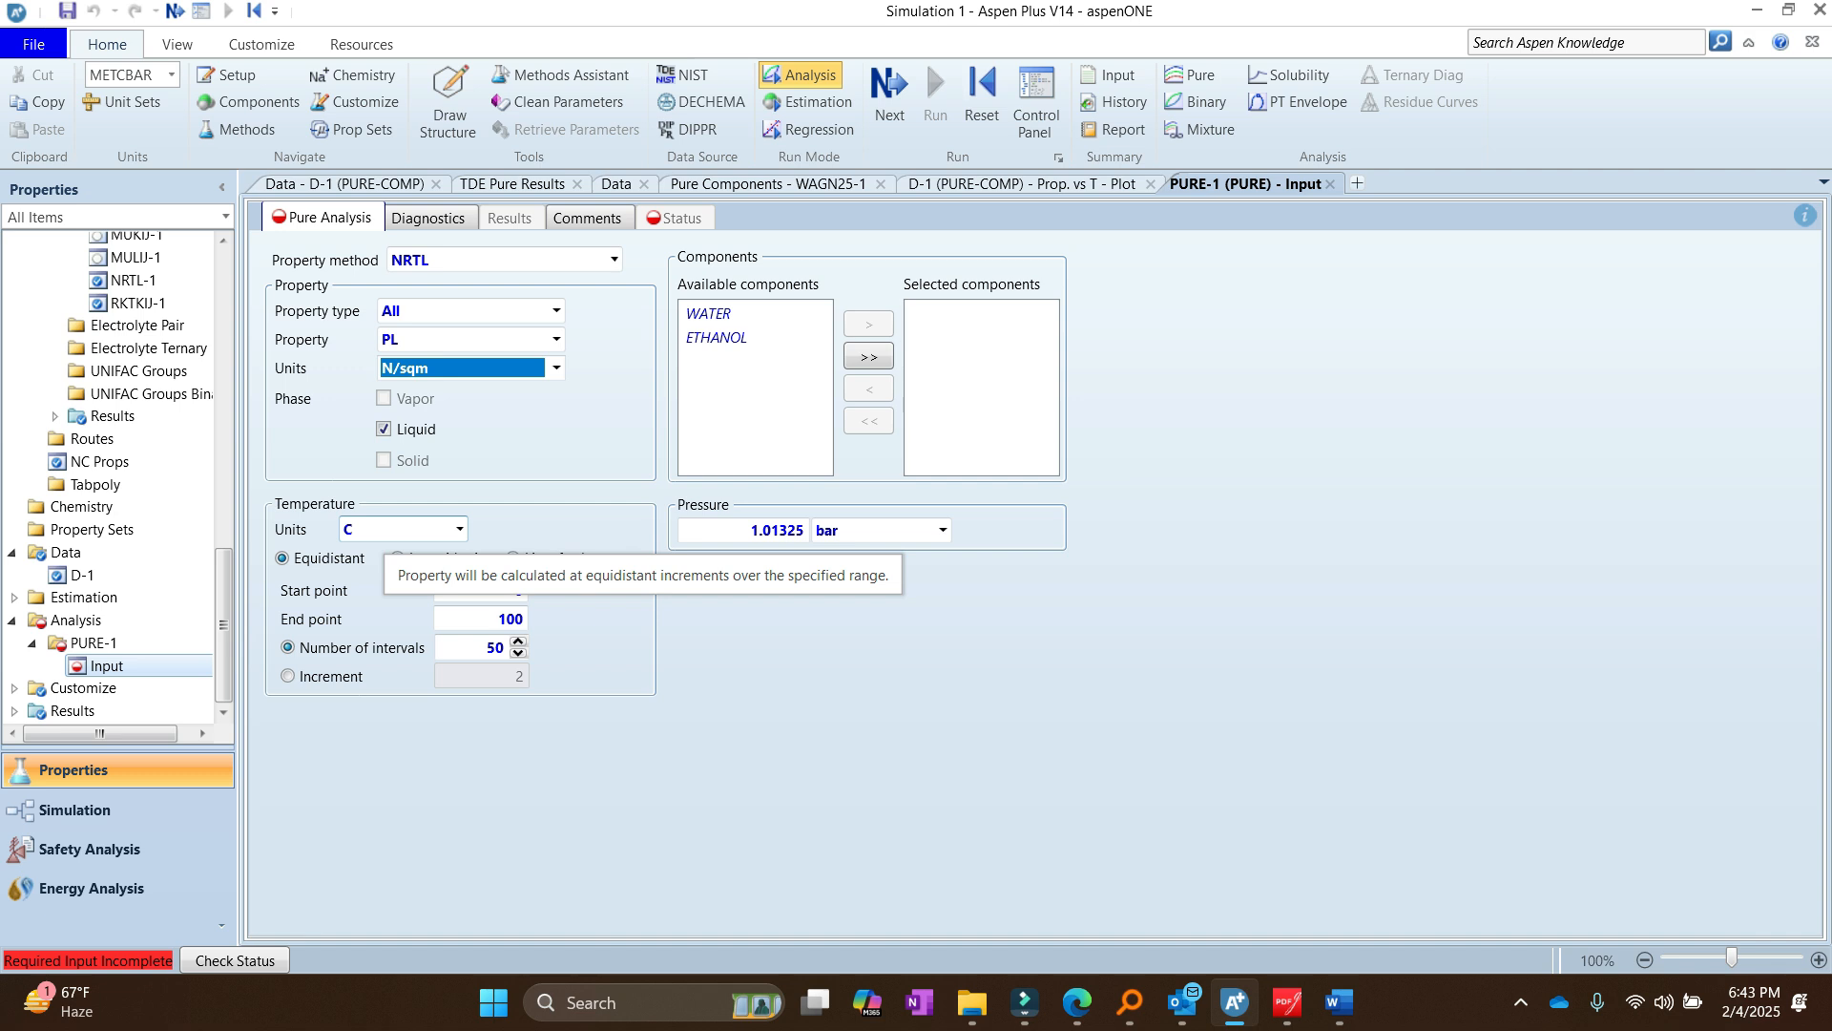
Step: Set the temperature units to K and the range from 278 to 665, checking the D-1 plot for the experimental range
{"action": "left_click", "coordinate": [459, 529]}
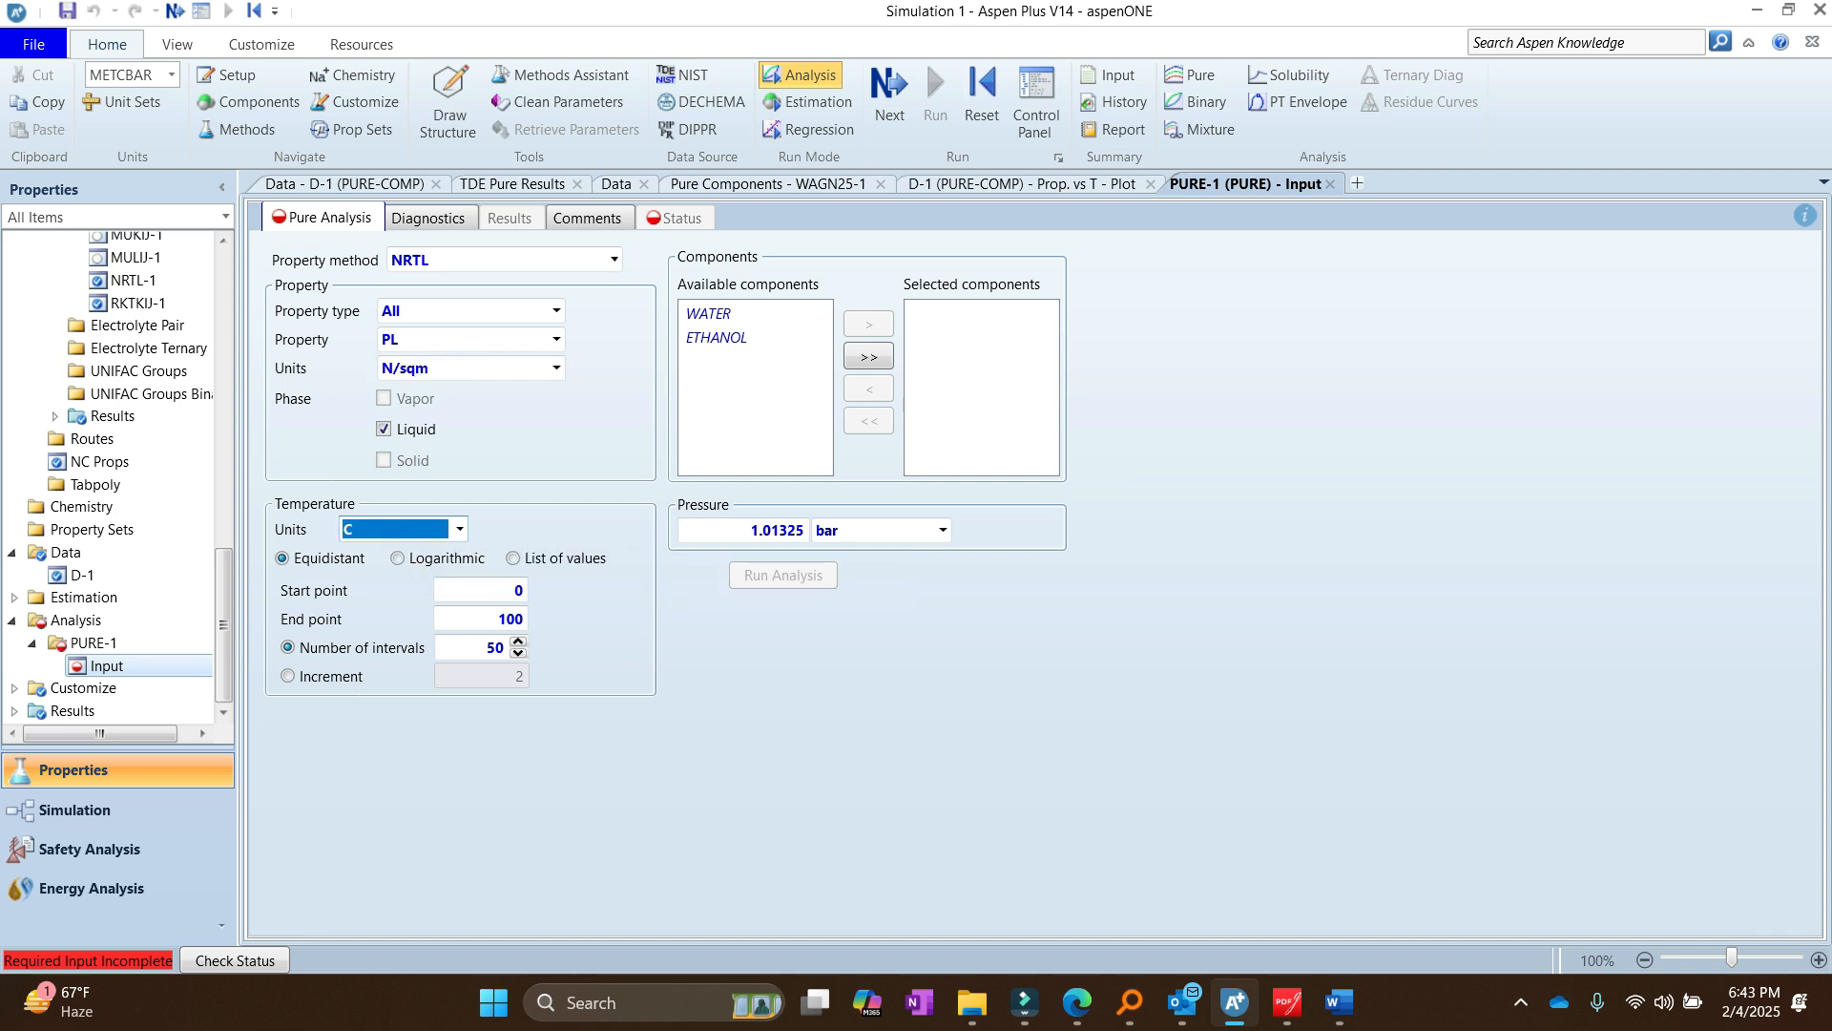
{"action": "left_click", "coordinate": [459, 529]}
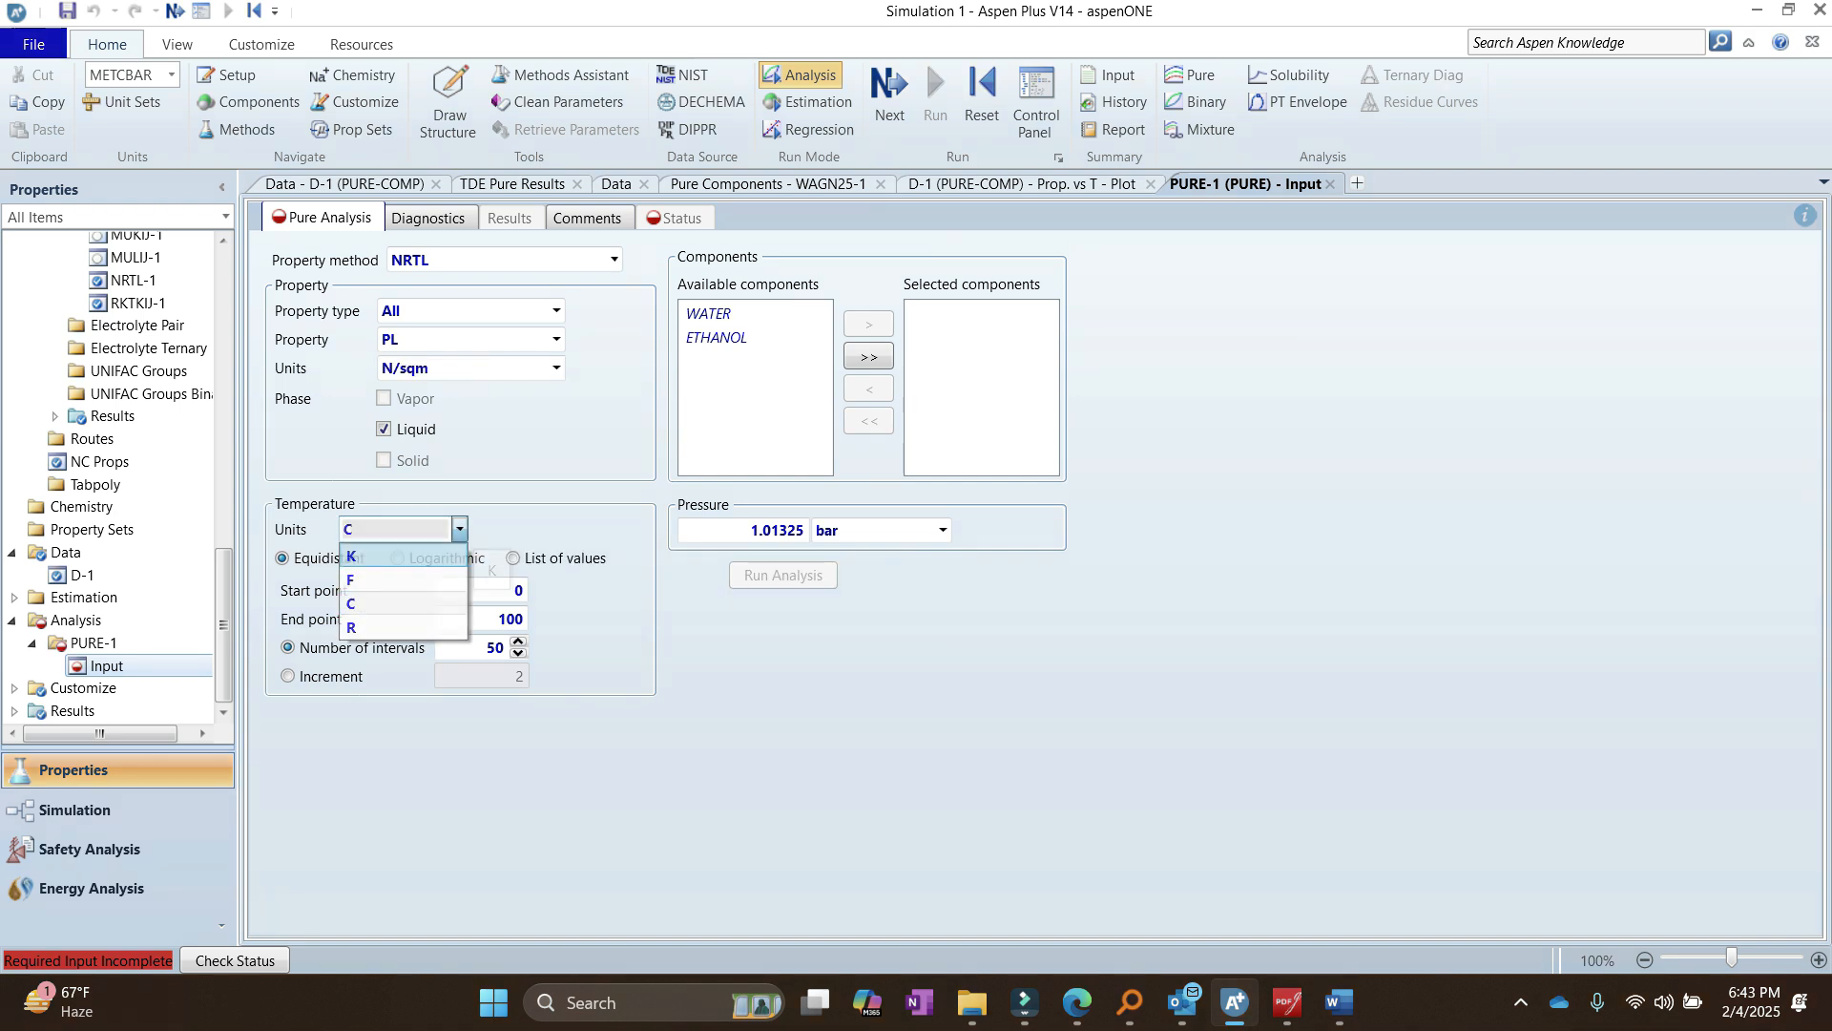
{"action": "left_click", "coordinate": [420, 556]}
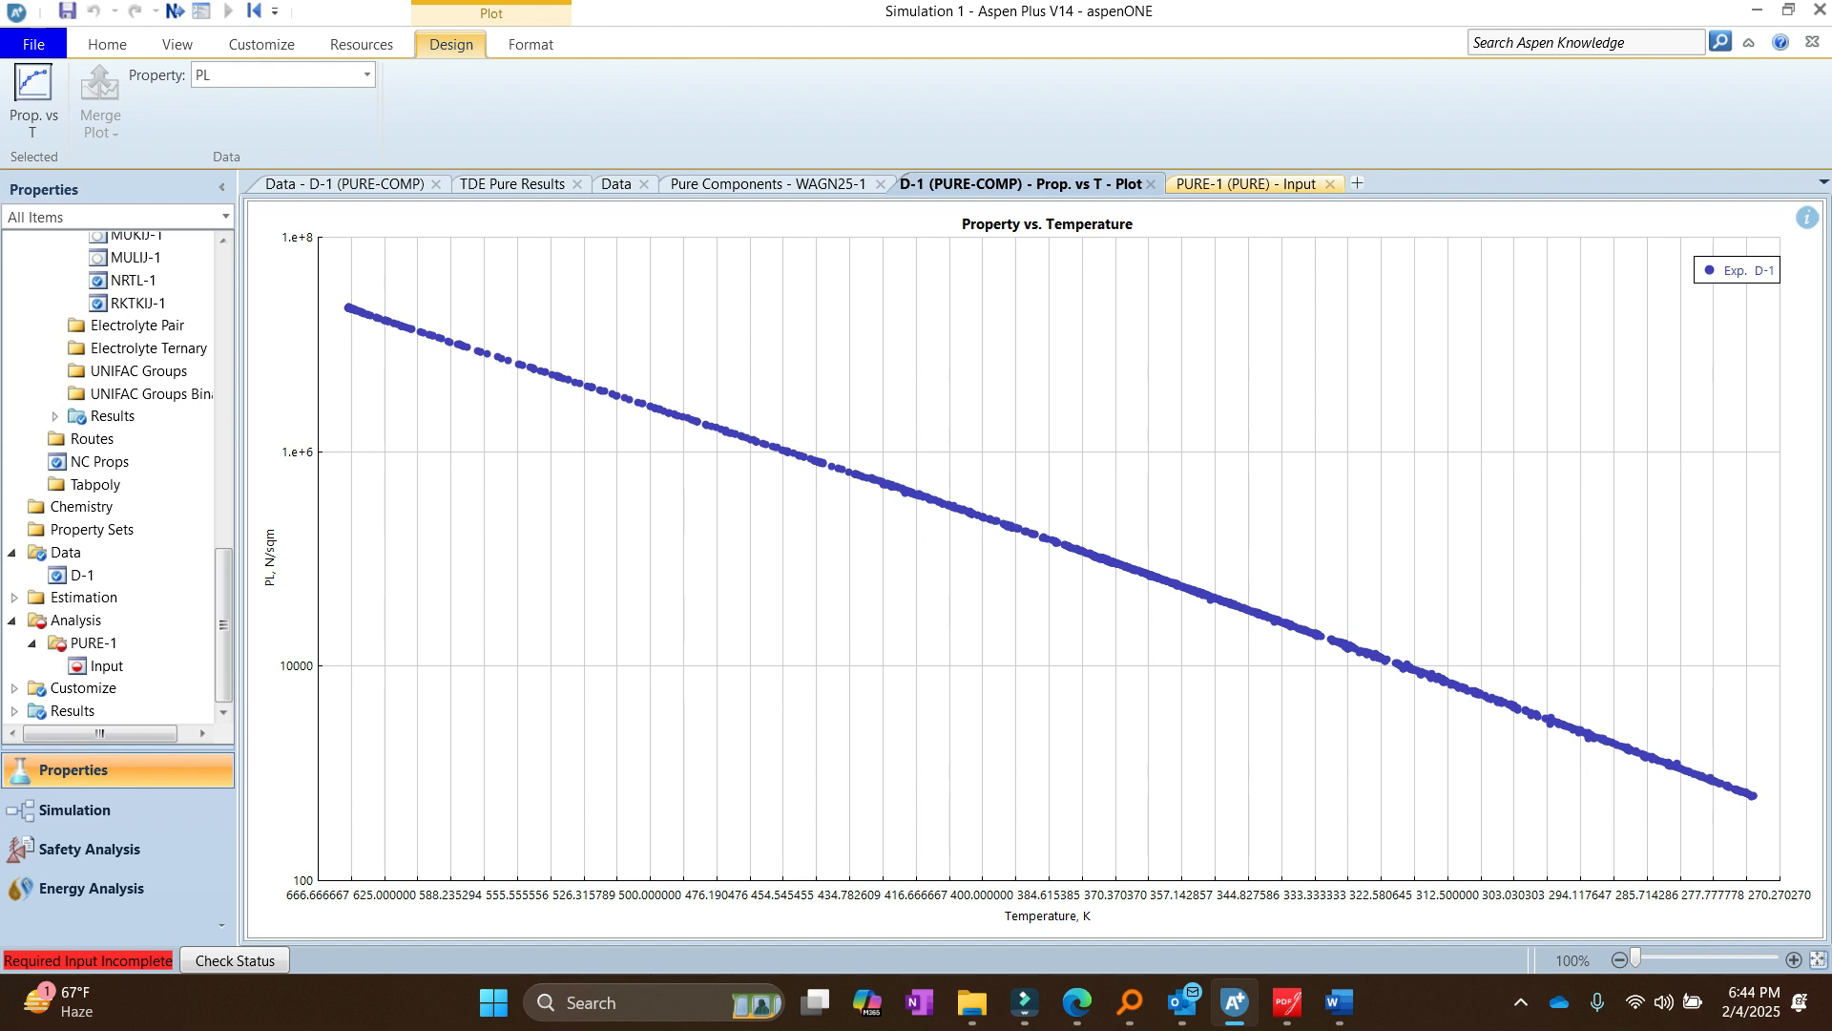
{"action": "left_click", "coordinate": [1245, 184]}
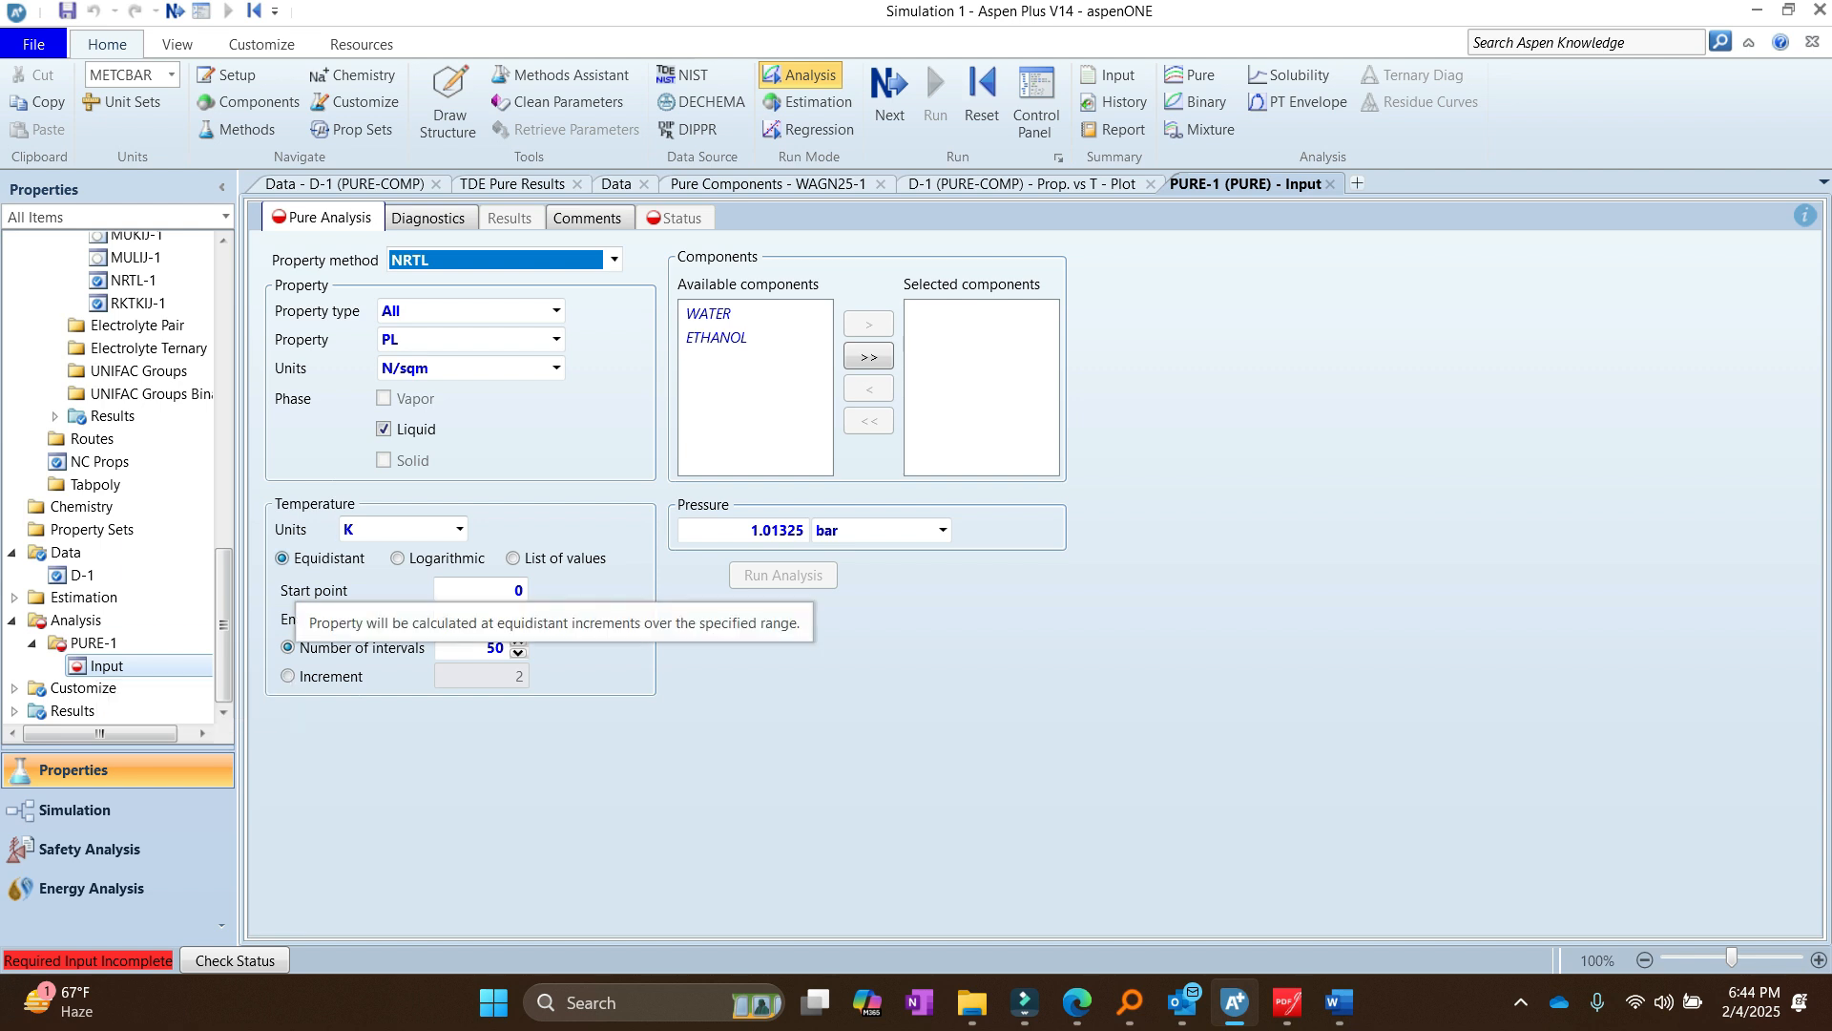
{"action": "left_click", "coordinate": [482, 591]}
{"action": "type", "text": "2"}
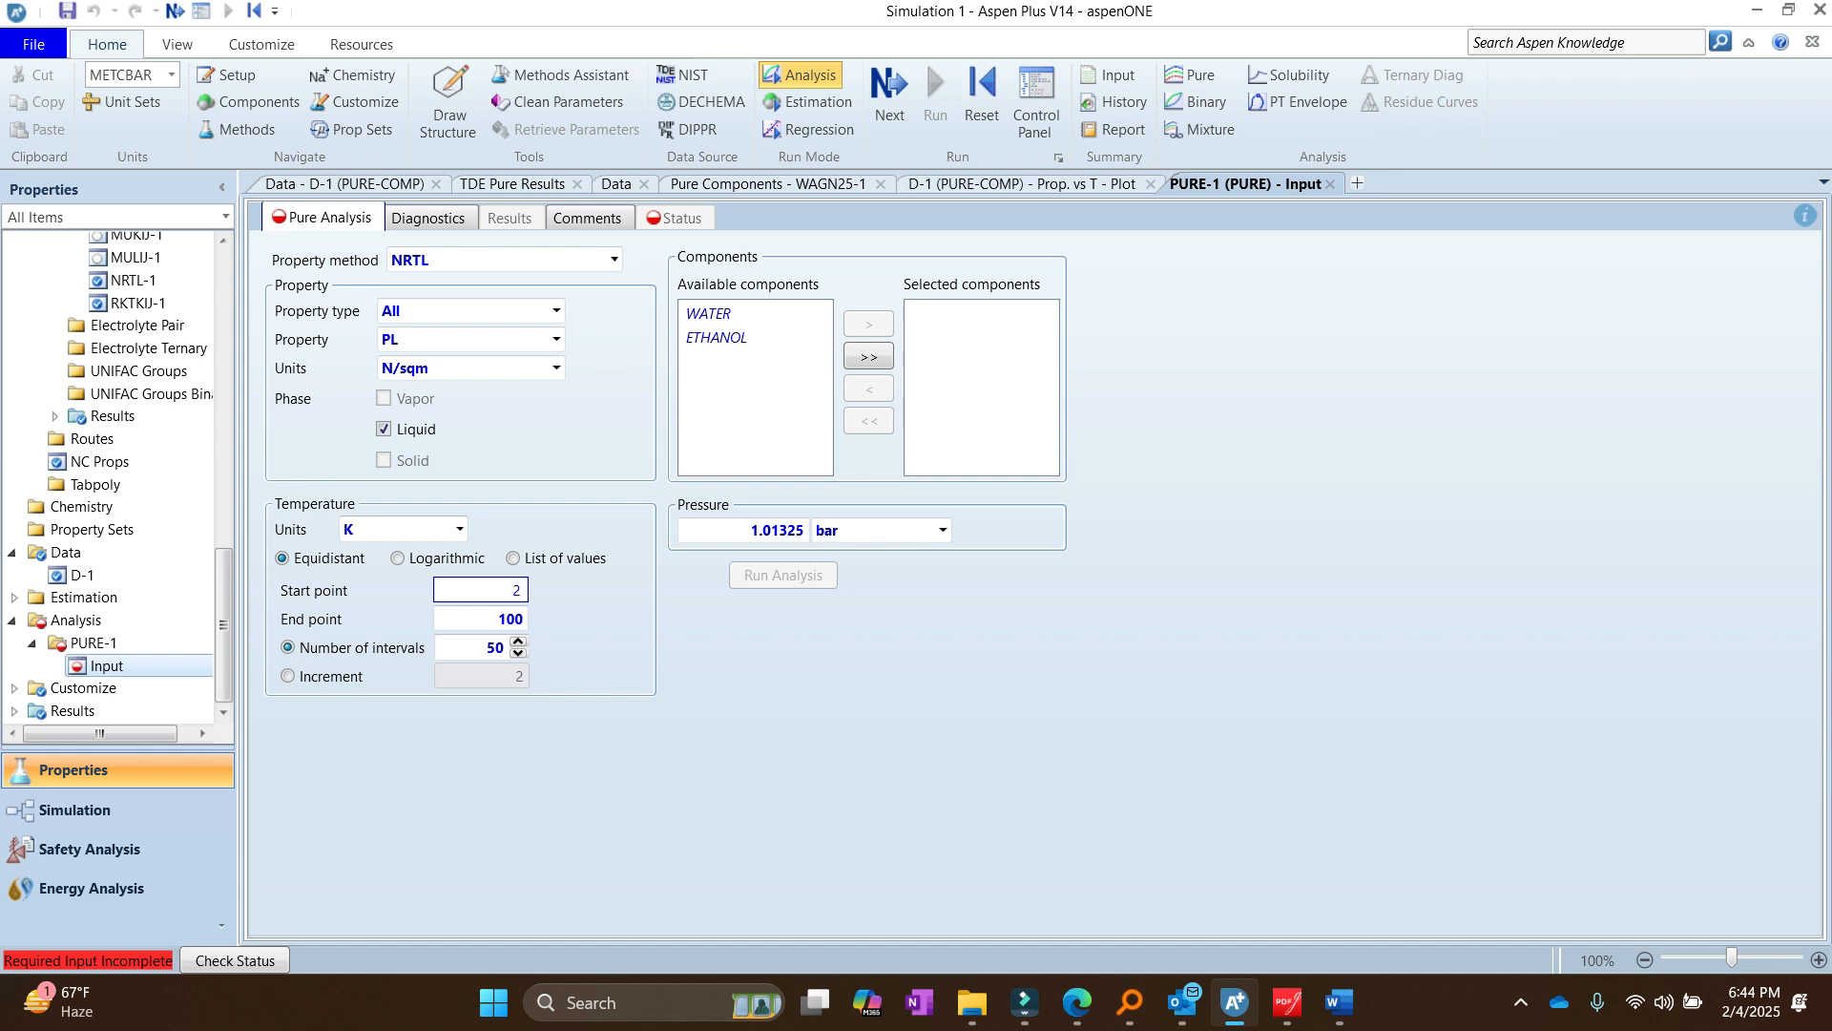
{"action": "type", "text": "78"}
{"action": "key", "text": "Tab"}
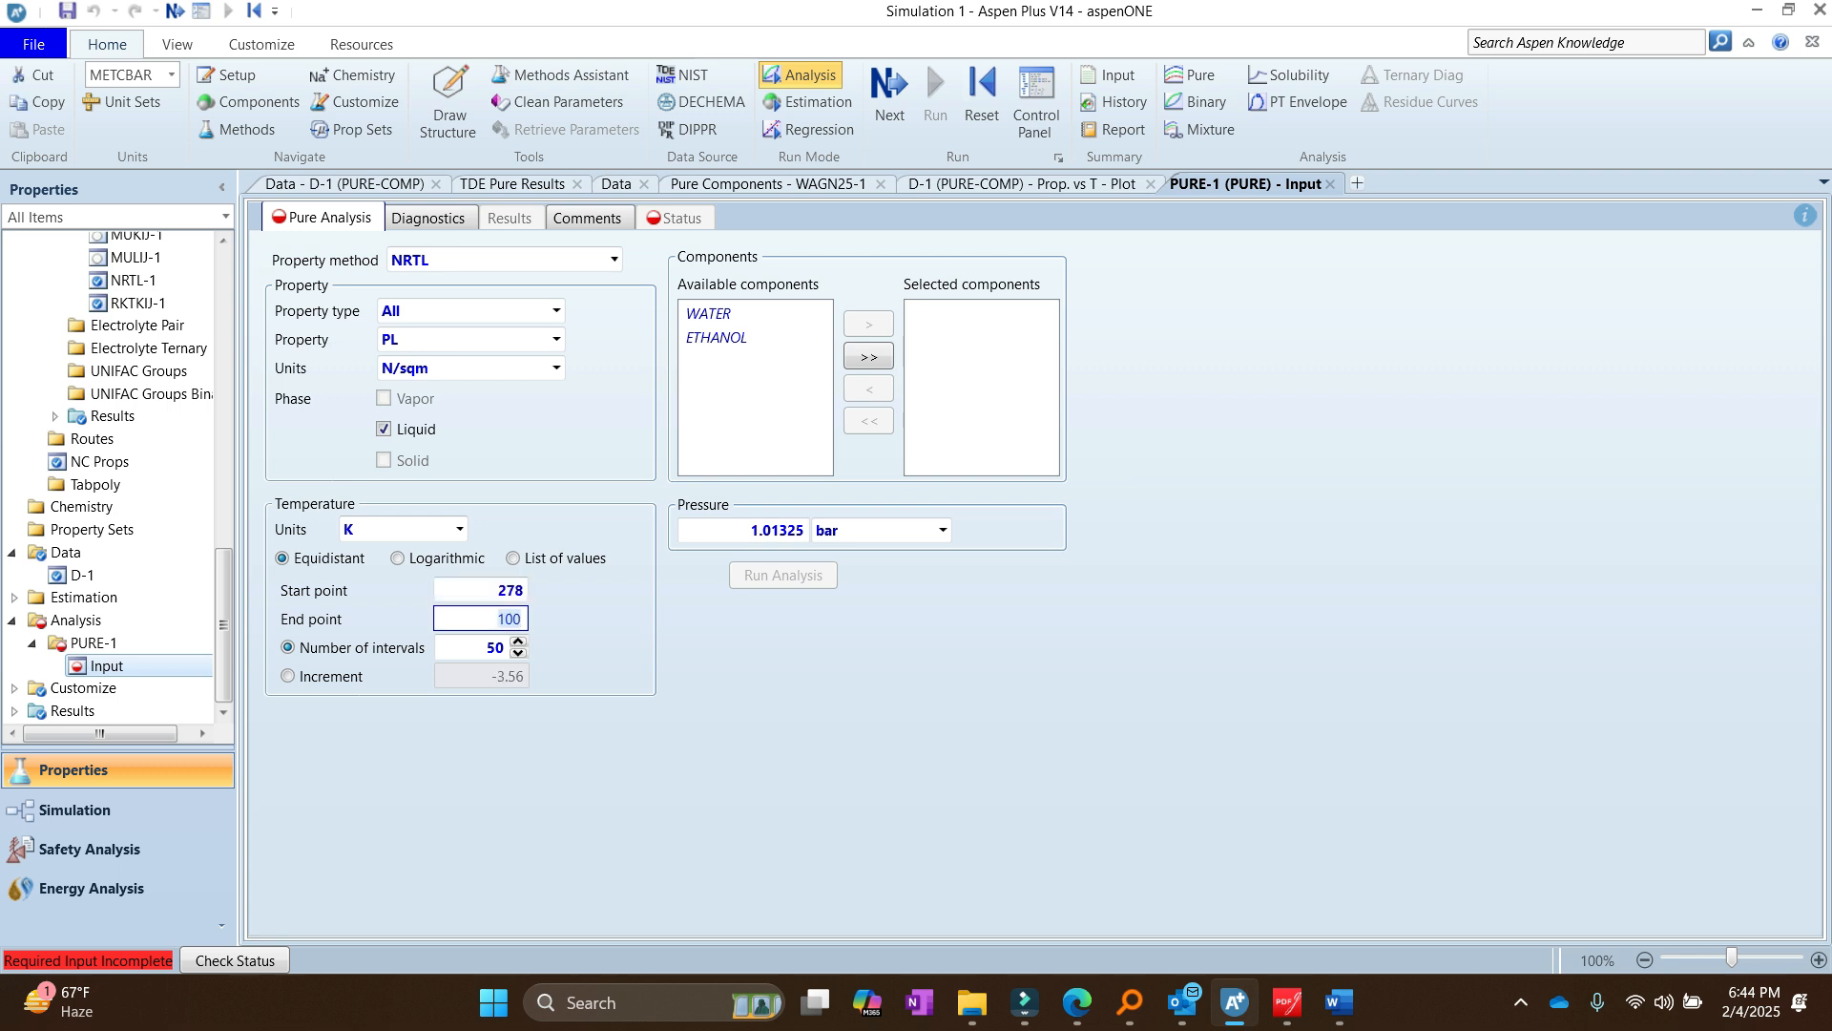
{"action": "type", "text": "665"}
{"action": "key", "text": "Return"}
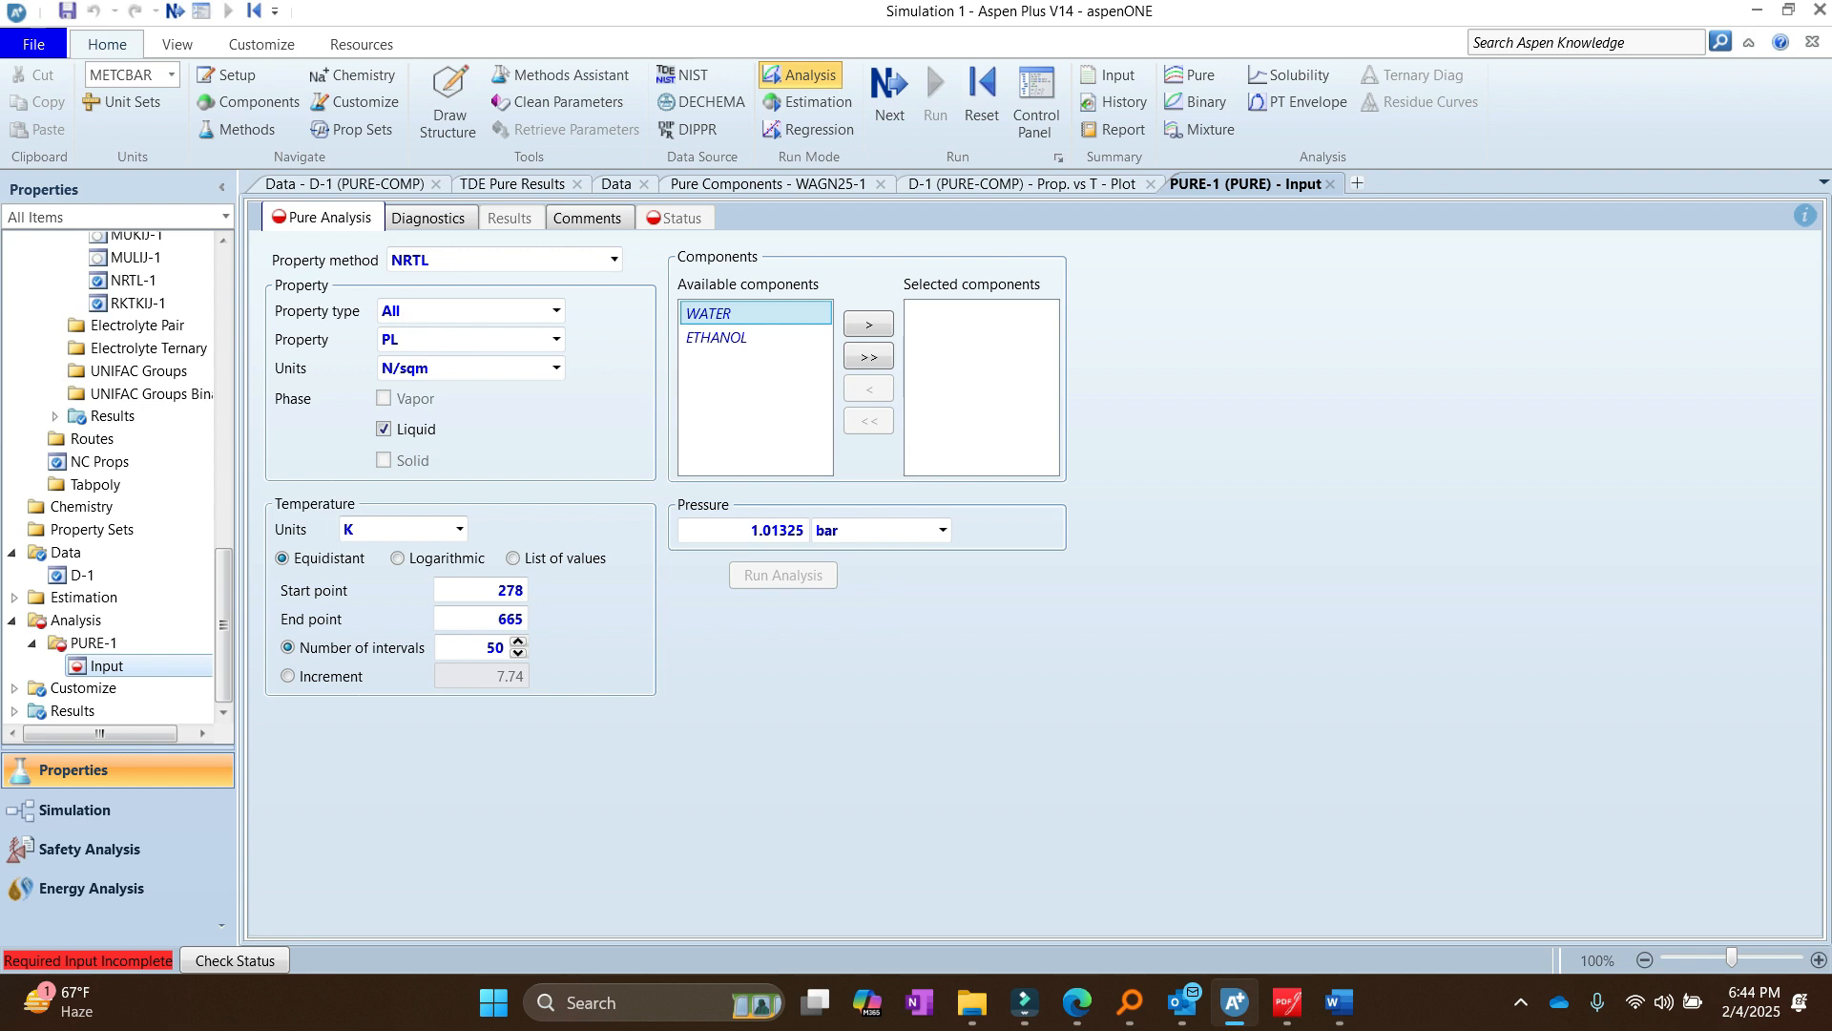
Step: Run the PL analysis for WATER and merge its plot into the D-1 property versus temperature plot
{"action": "left_click", "coordinate": [868, 325]}
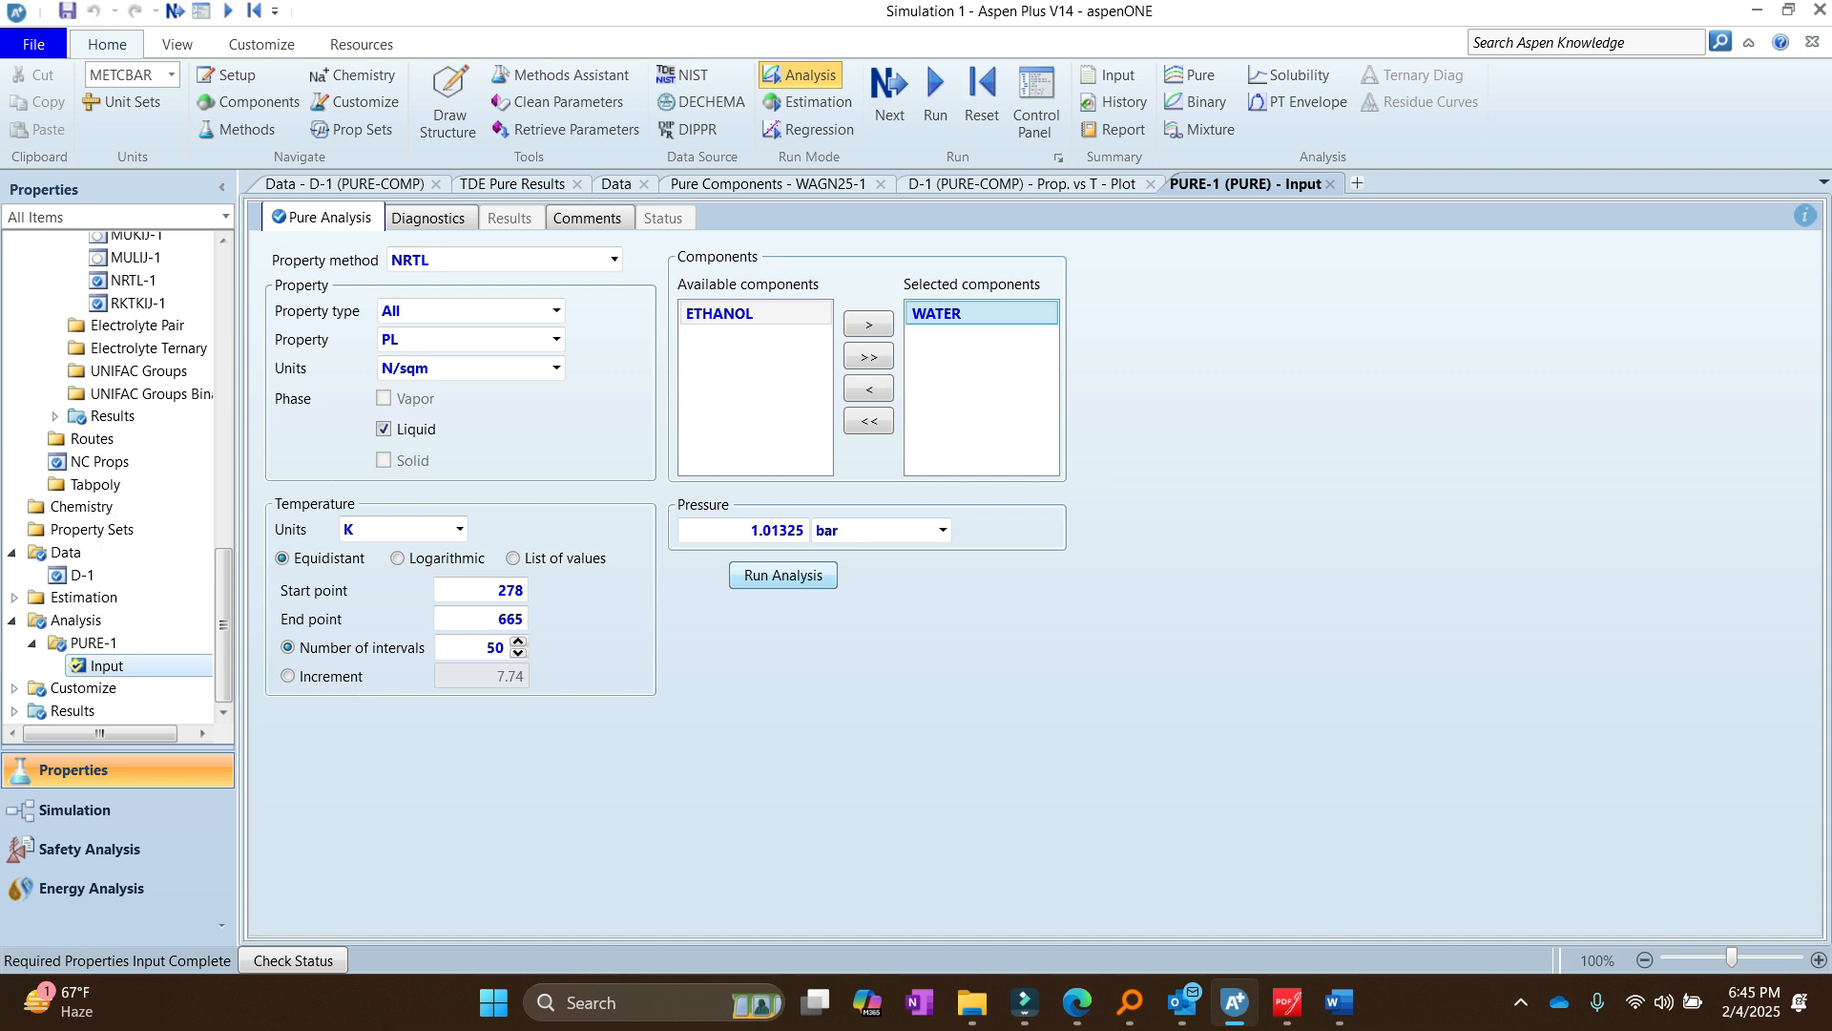
{"action": "left_click", "coordinate": [782, 575]}
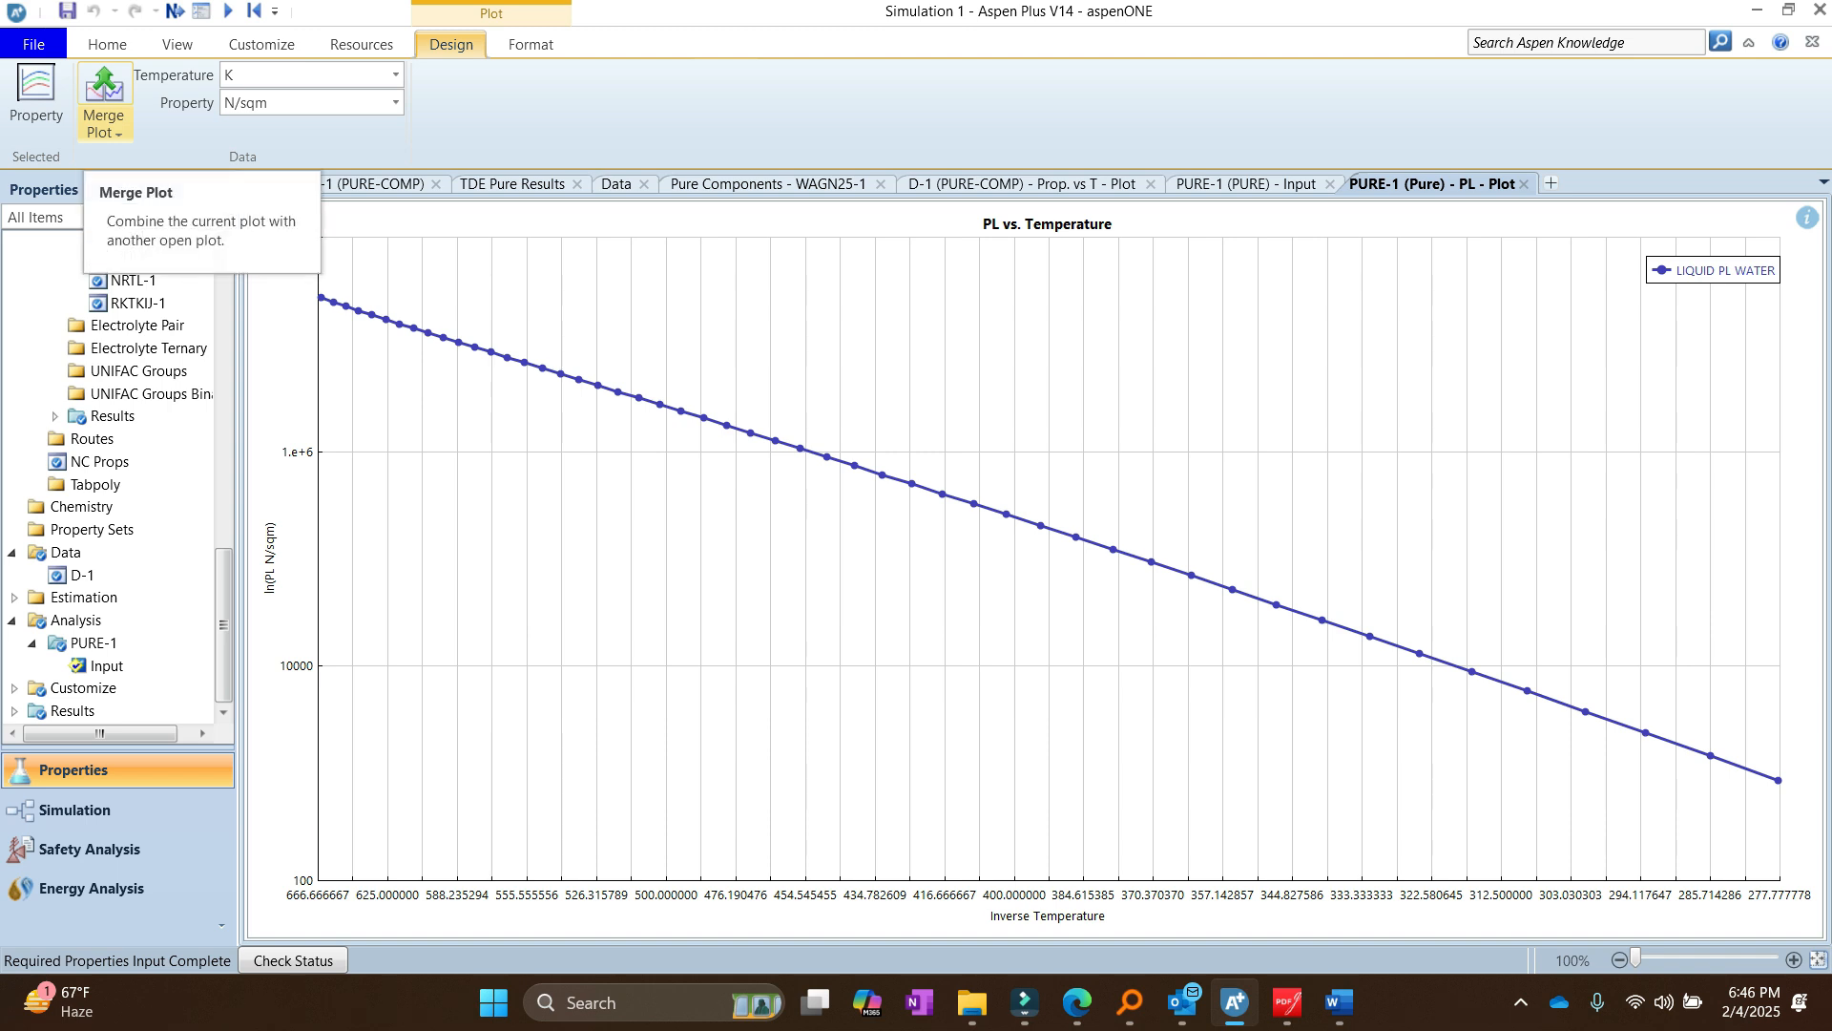
{"action": "left_click", "coordinate": [103, 120]}
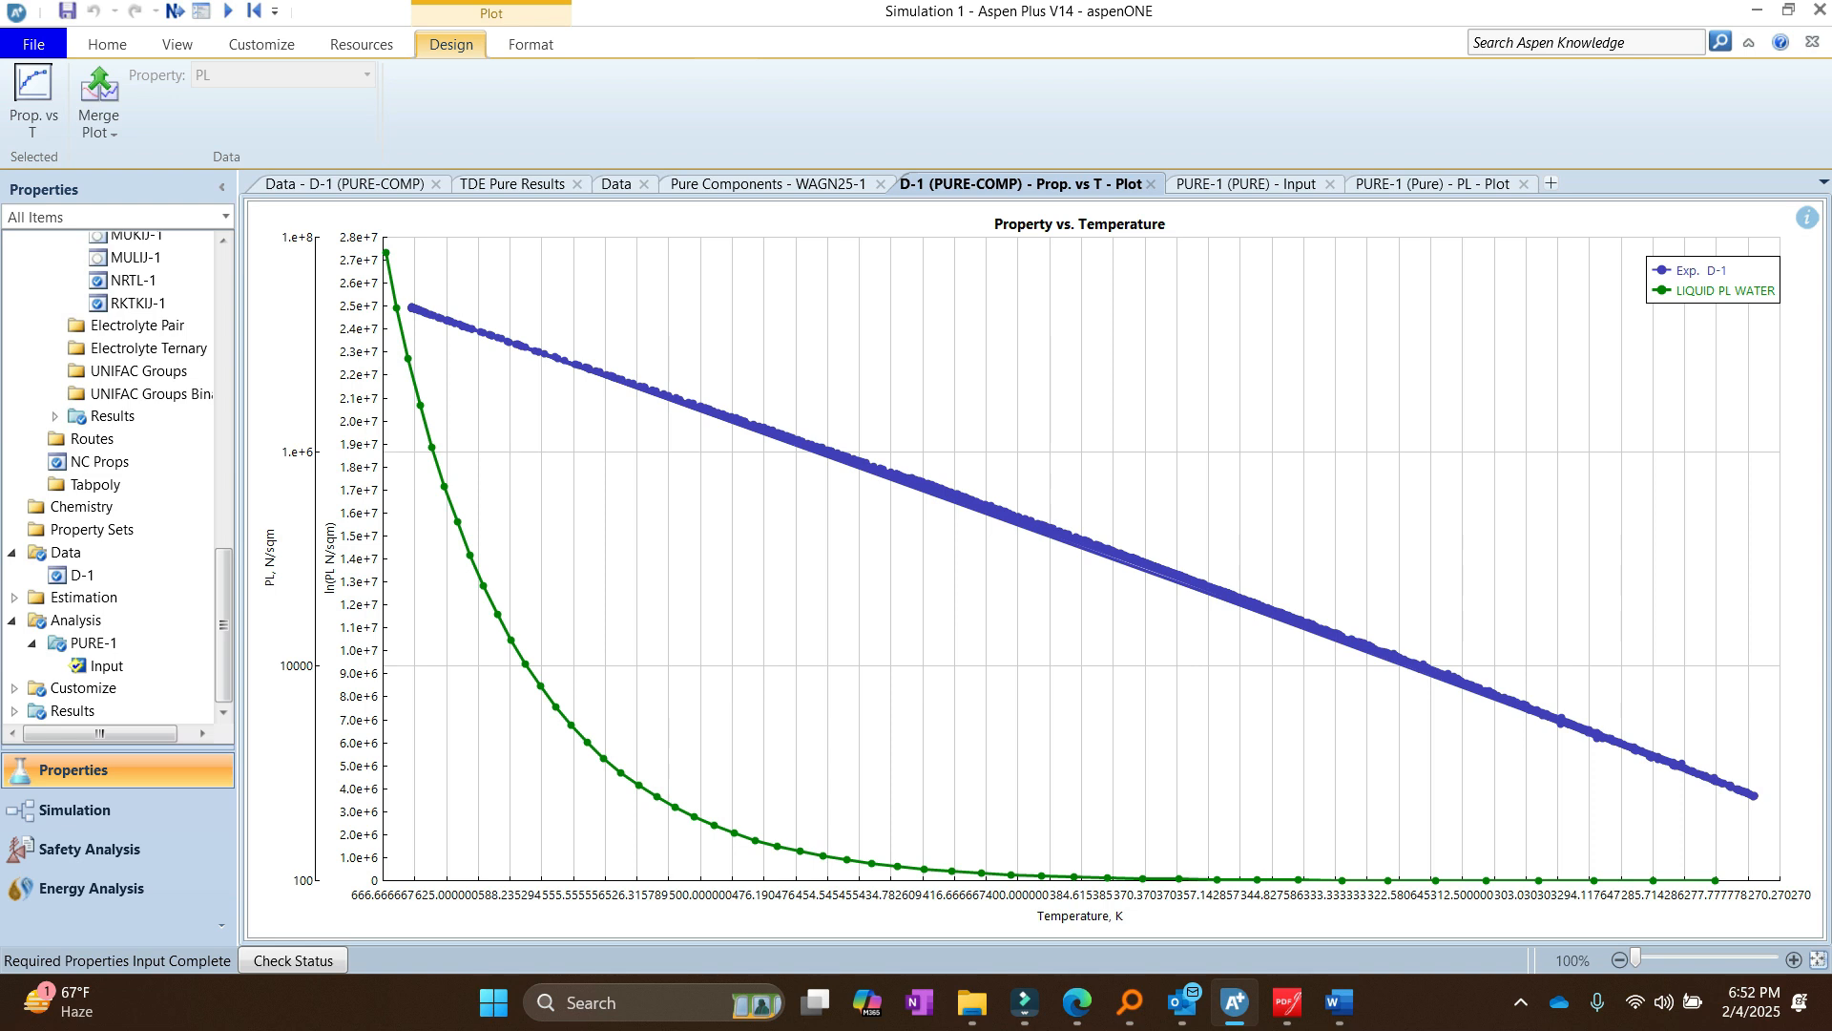
Step: Map the experimental D-1 and LIQUID PL WATER curves to a single Y axis in the merged plot
{"action": "right_click", "coordinate": [982, 341]}
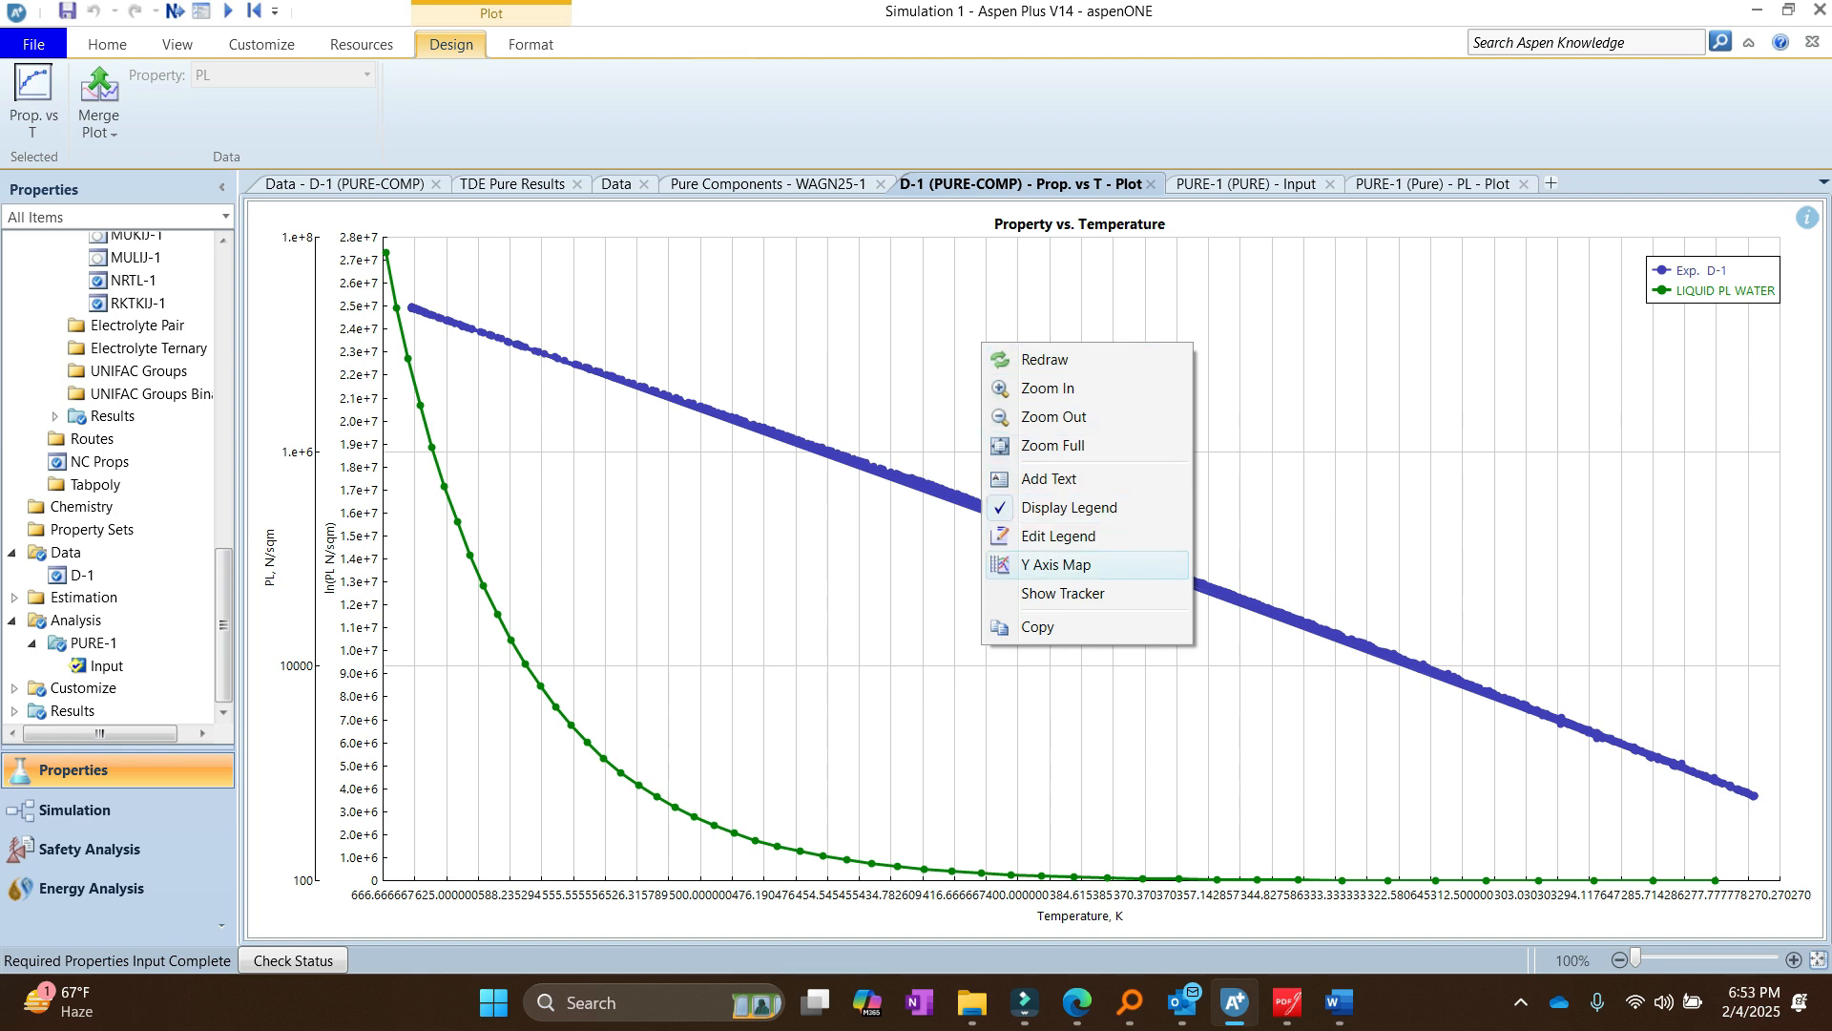
{"action": "left_click", "coordinate": [1055, 564]}
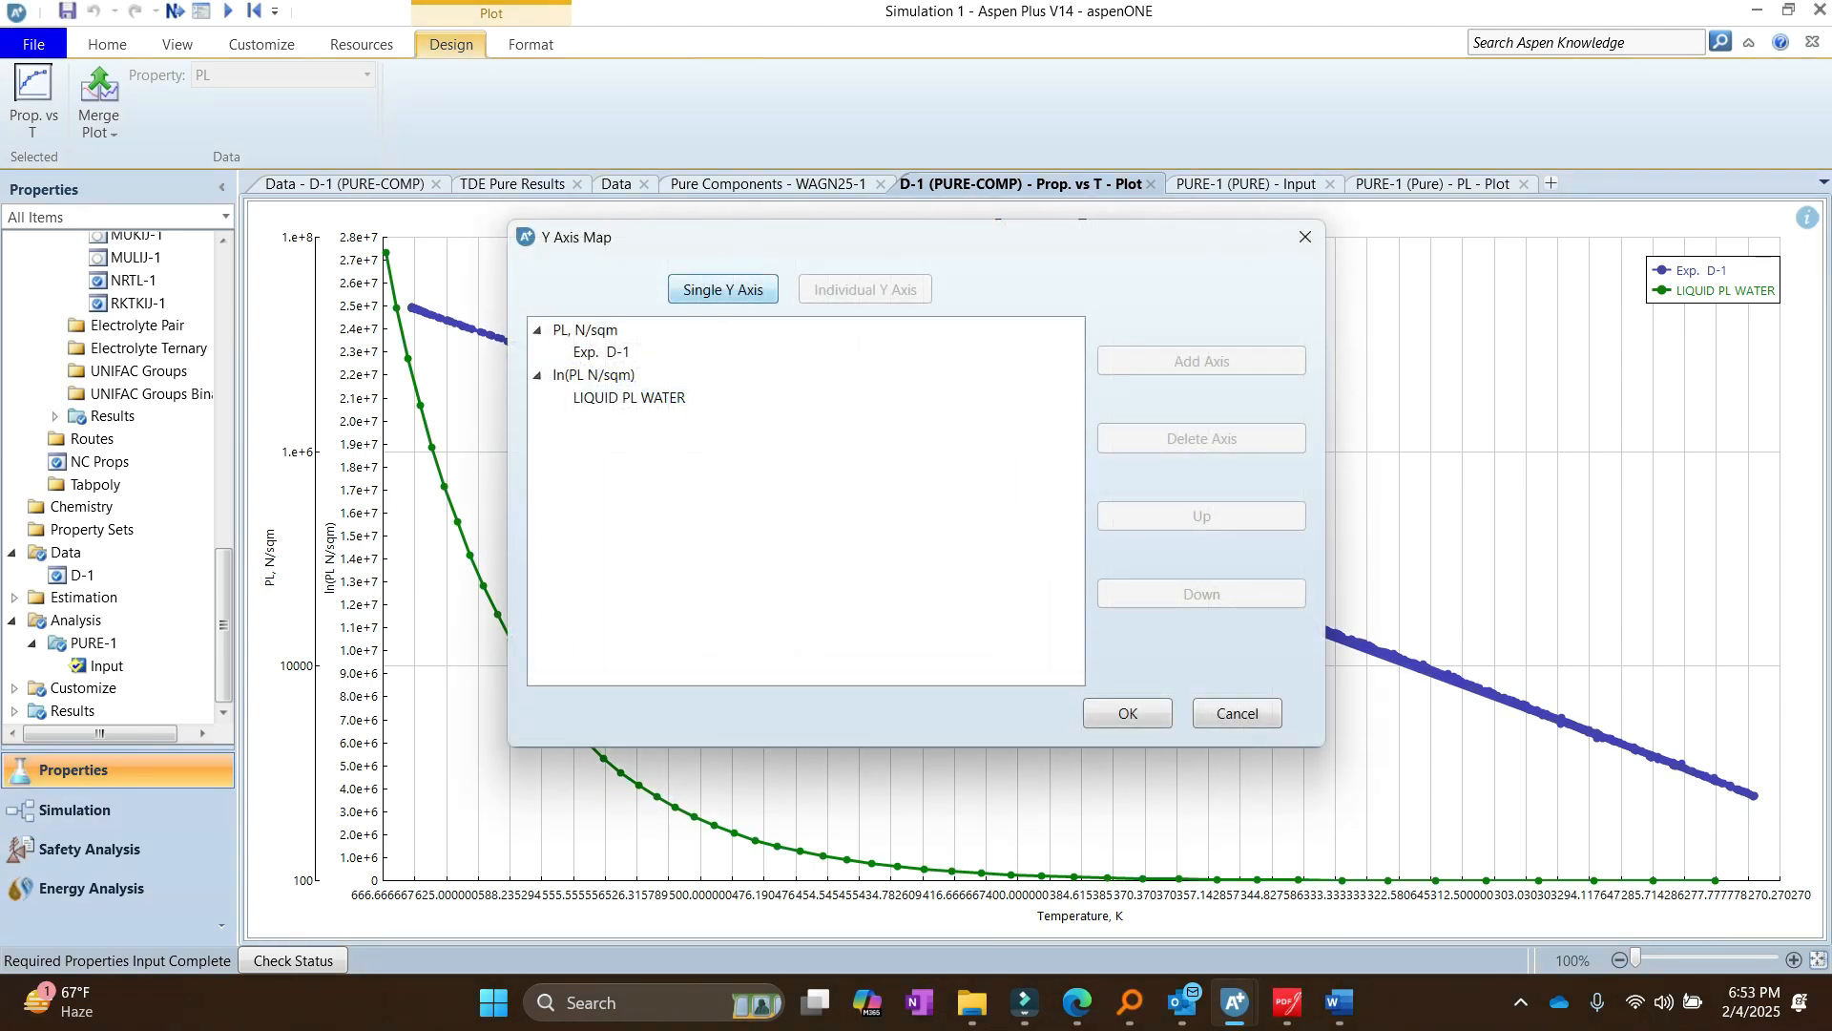
{"action": "left_click", "coordinate": [724, 289]}
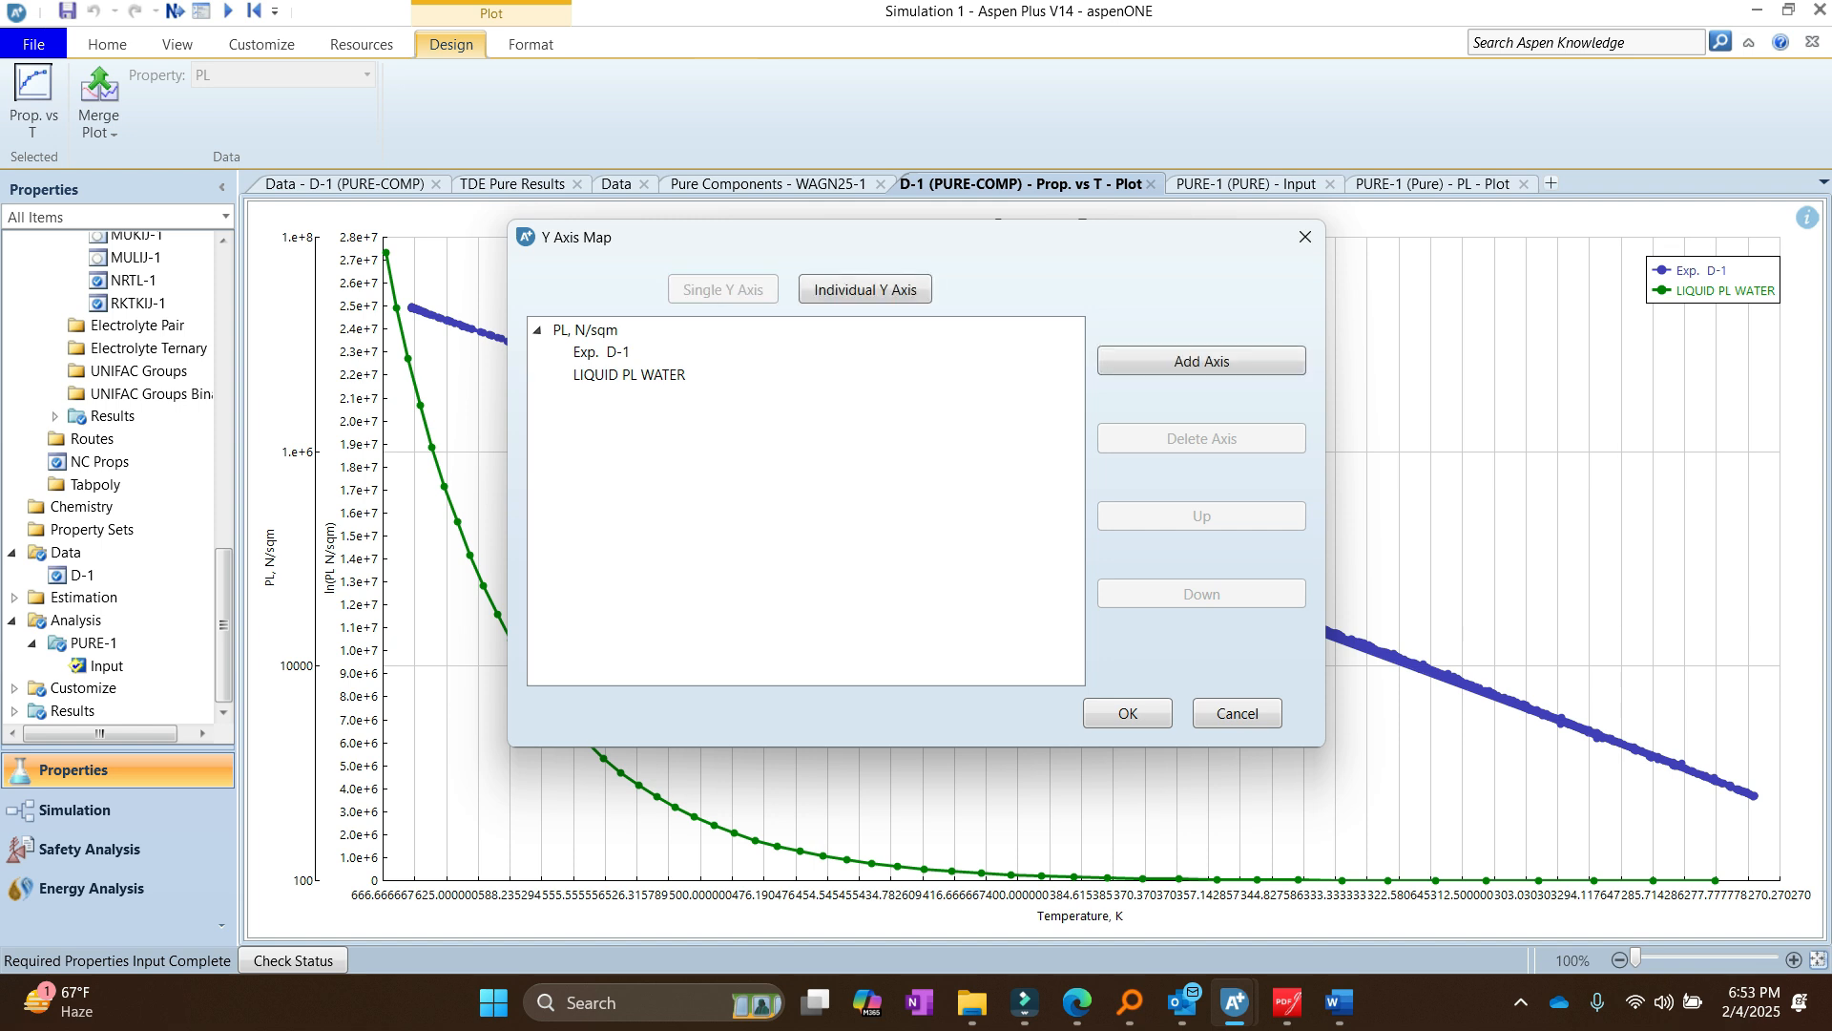
{"action": "left_click", "coordinate": [1128, 712]}
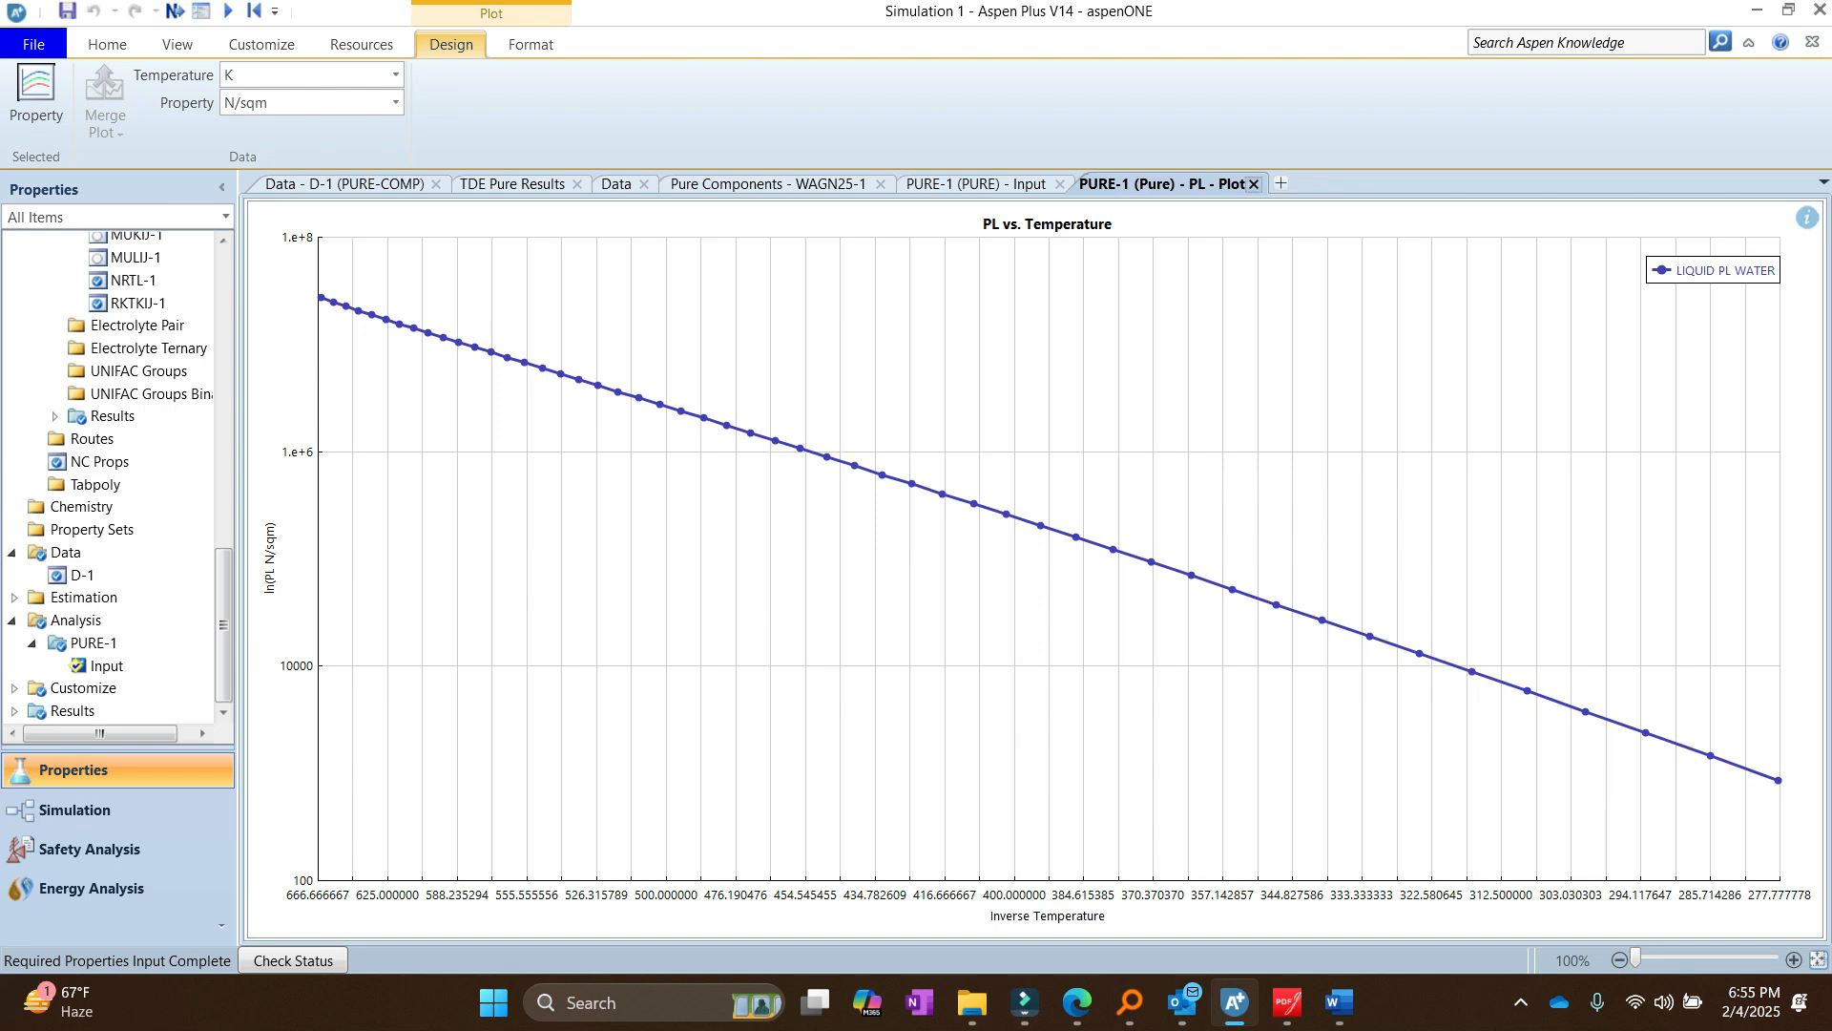
Step: Close the PURE-1 PL plot, the PURE-1 input, the WAGN25-1 form and the Data form
{"action": "left_click", "coordinate": [1254, 185]}
{"action": "left_click", "coordinate": [1061, 184]}
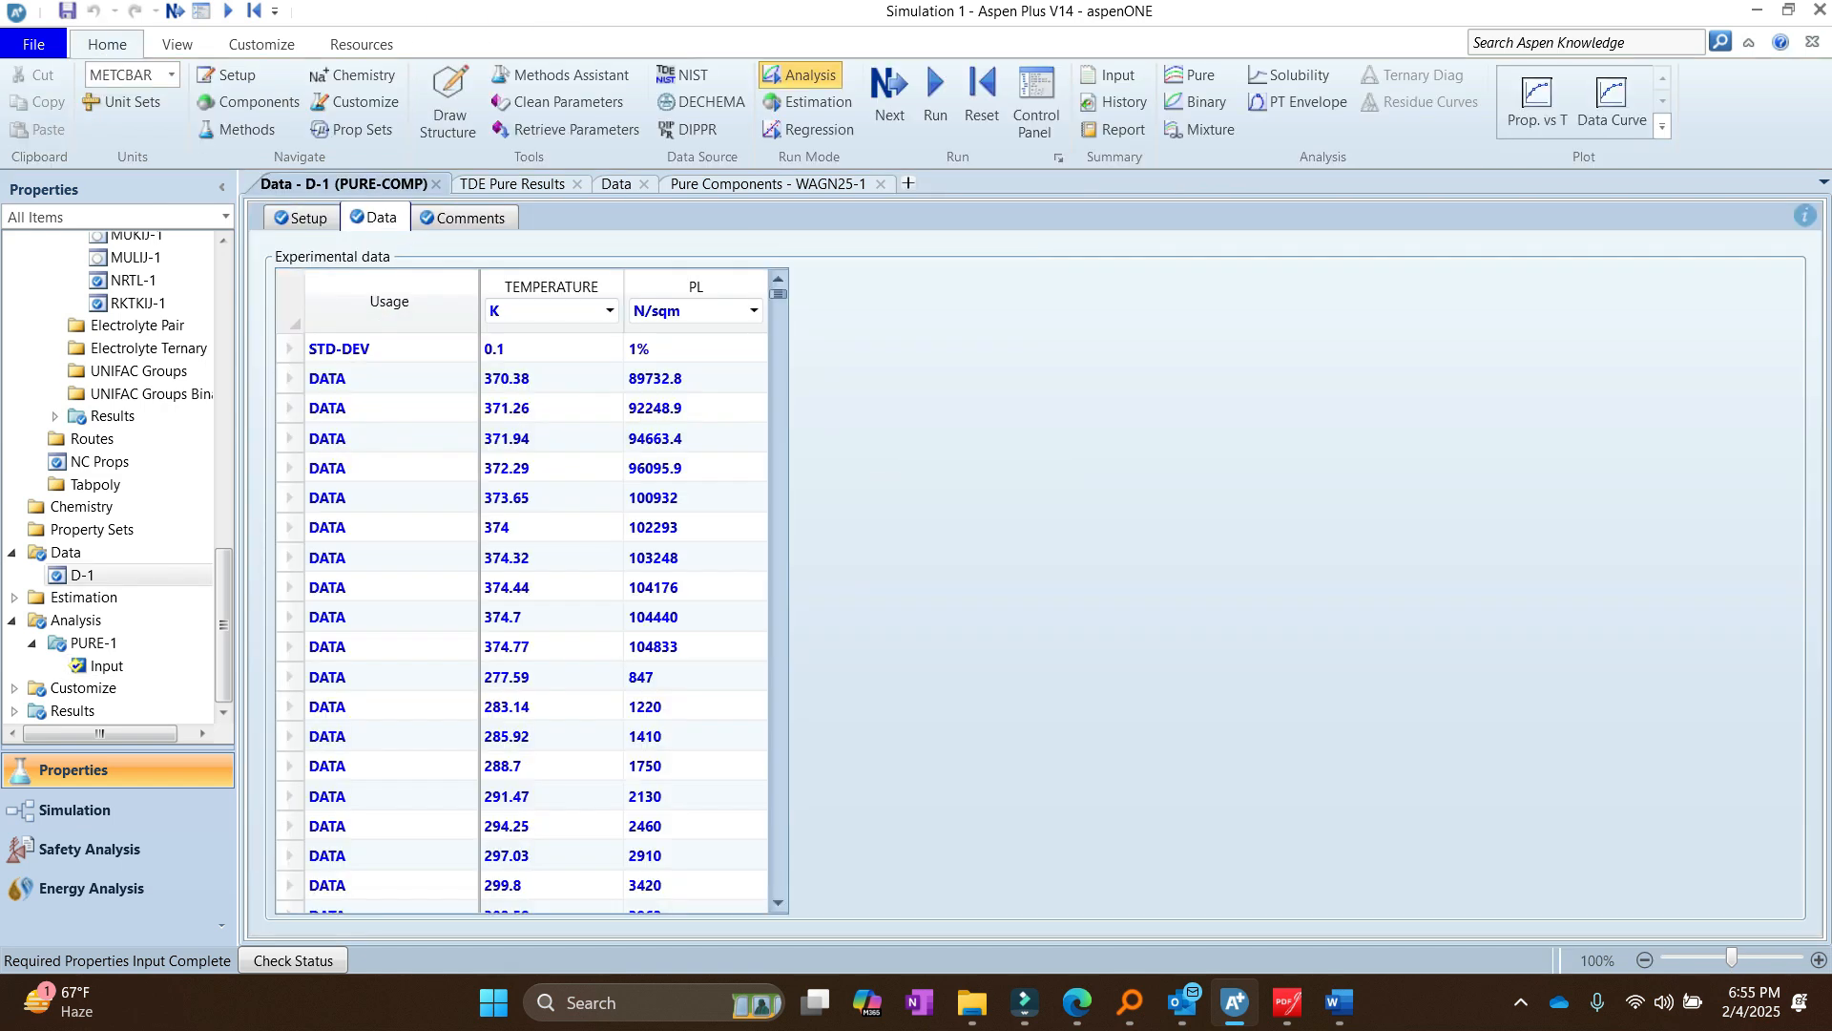
{"action": "left_click", "coordinate": [880, 184]}
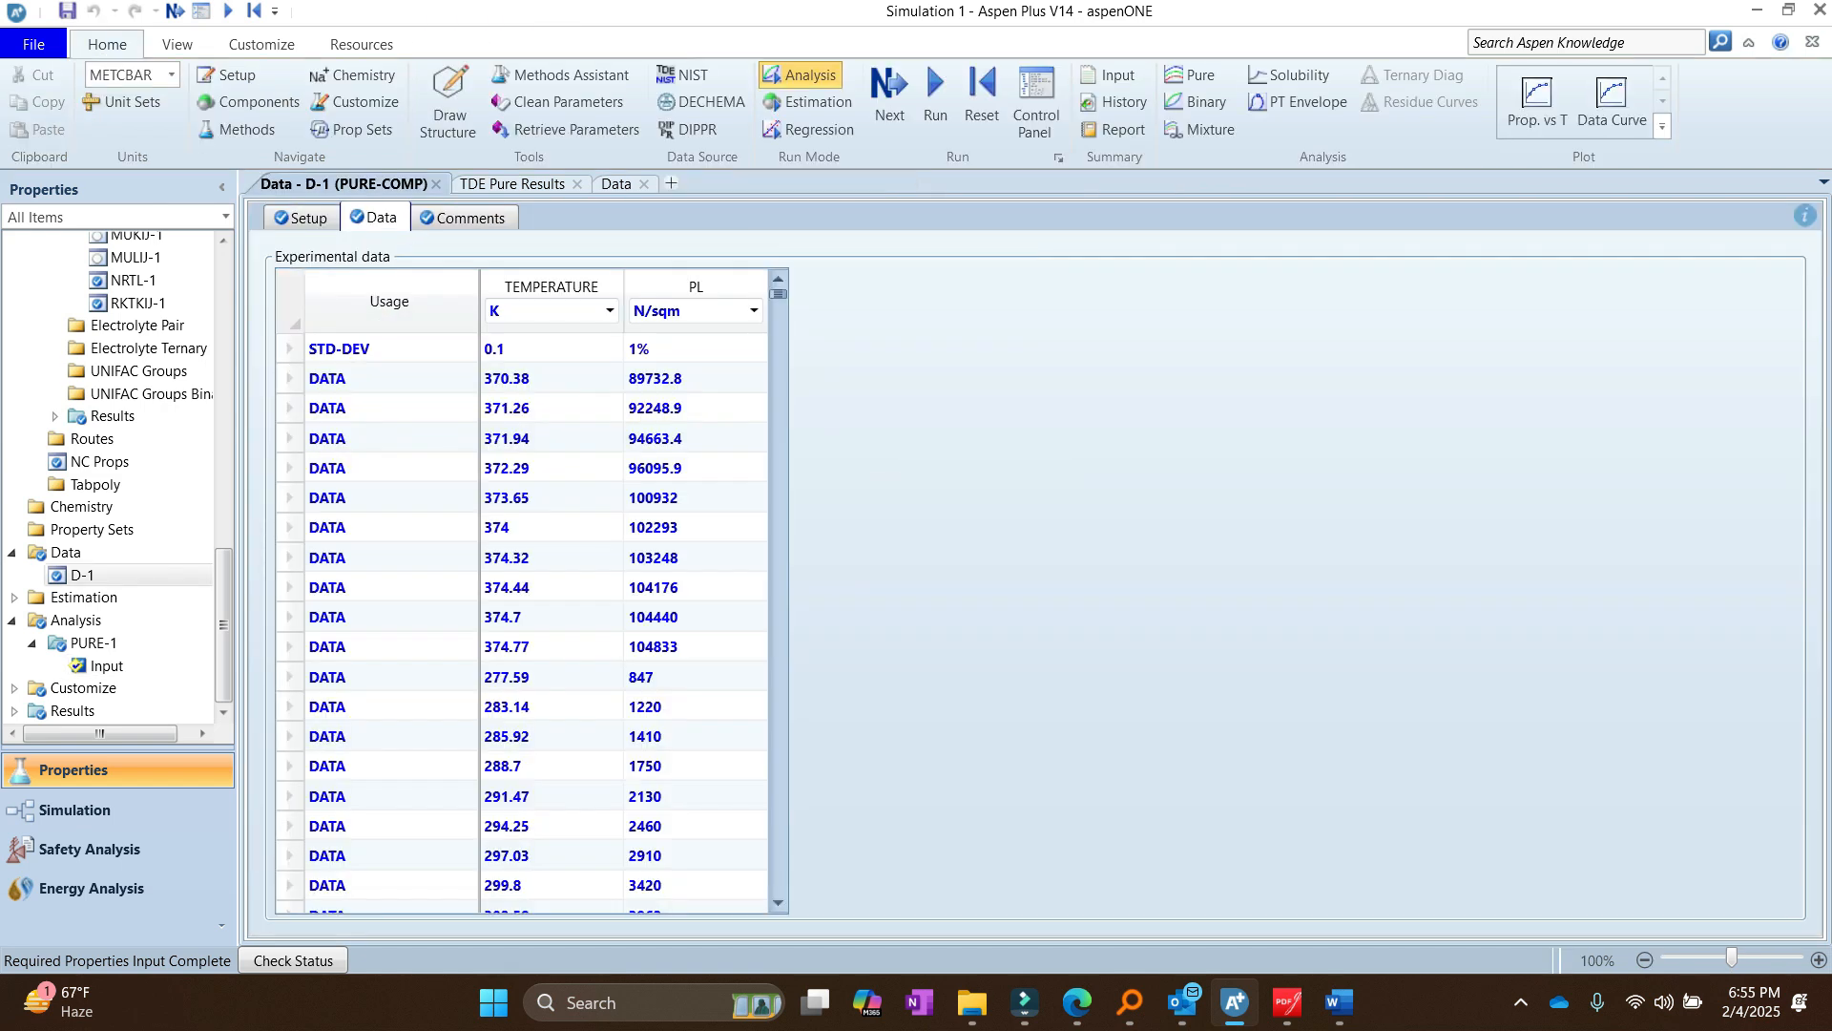
{"action": "left_click", "coordinate": [645, 184]}
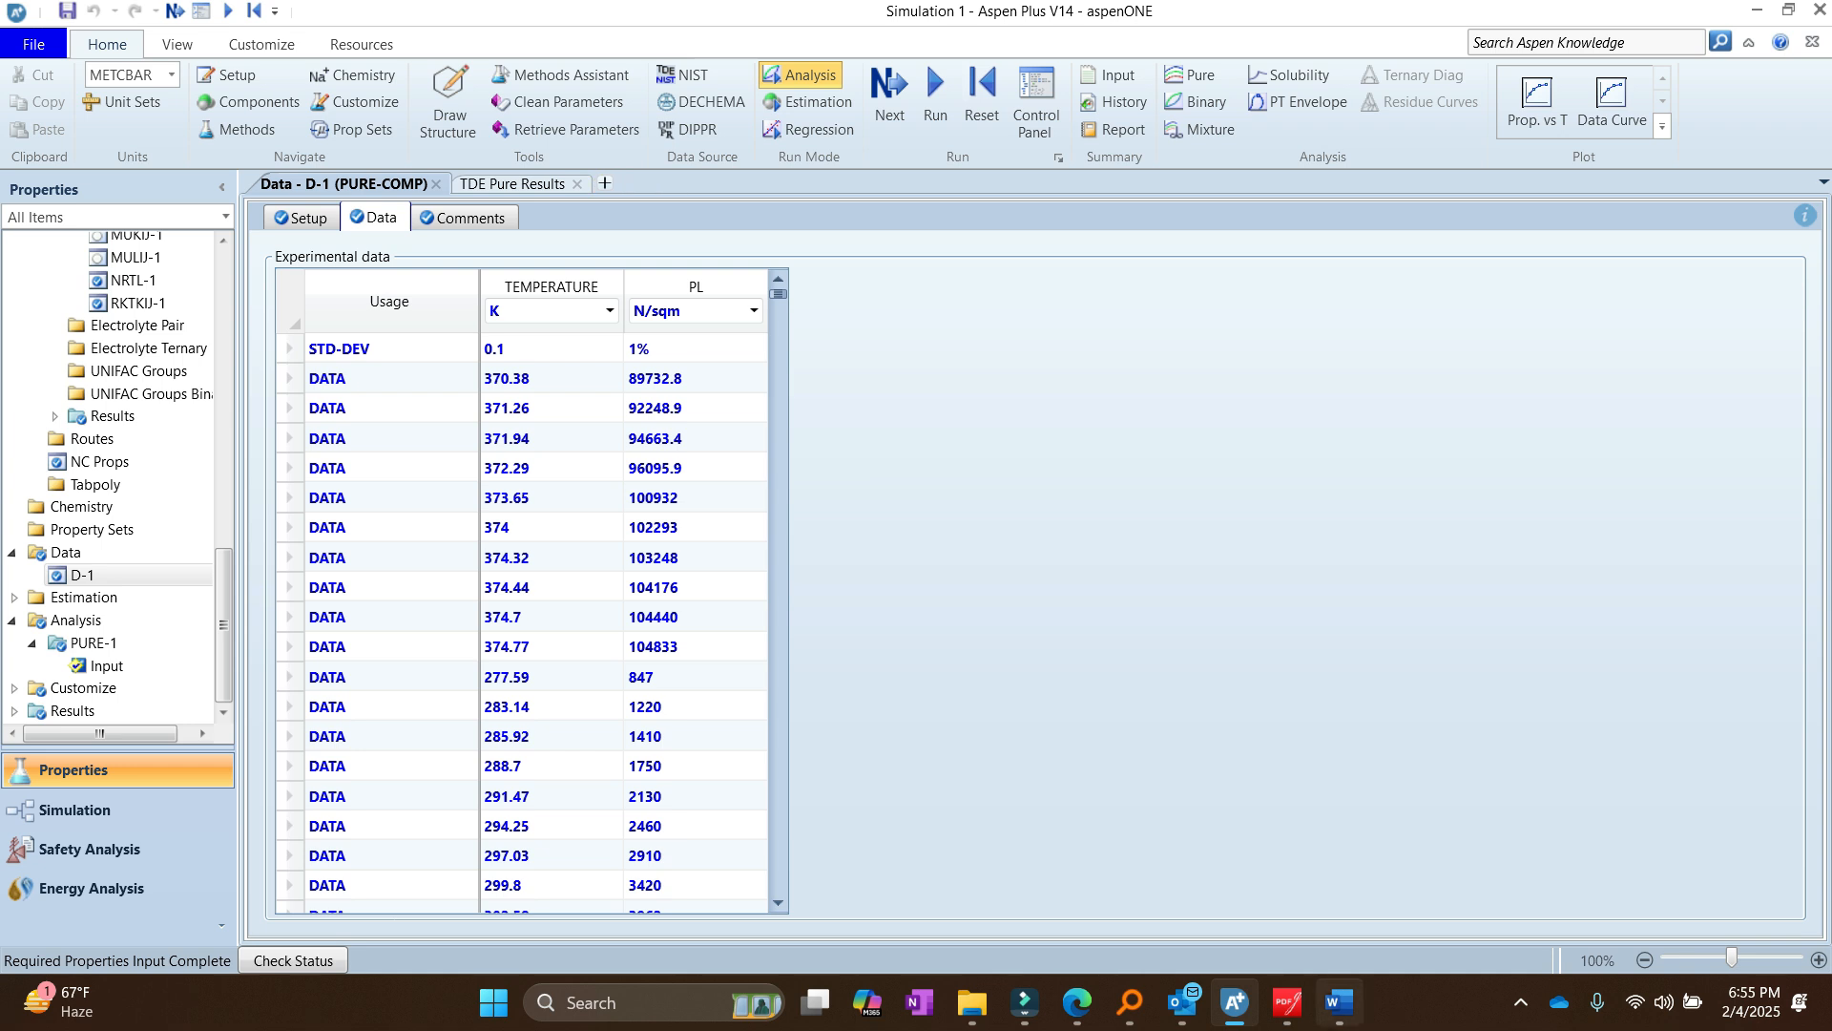
Step: Check the binary analysis exercise in the Word document, return to Aspen Plus and retrieve NIST binary mixture data for WATER and ETHANOL
{"action": "left_click", "coordinate": [1339, 1002]}
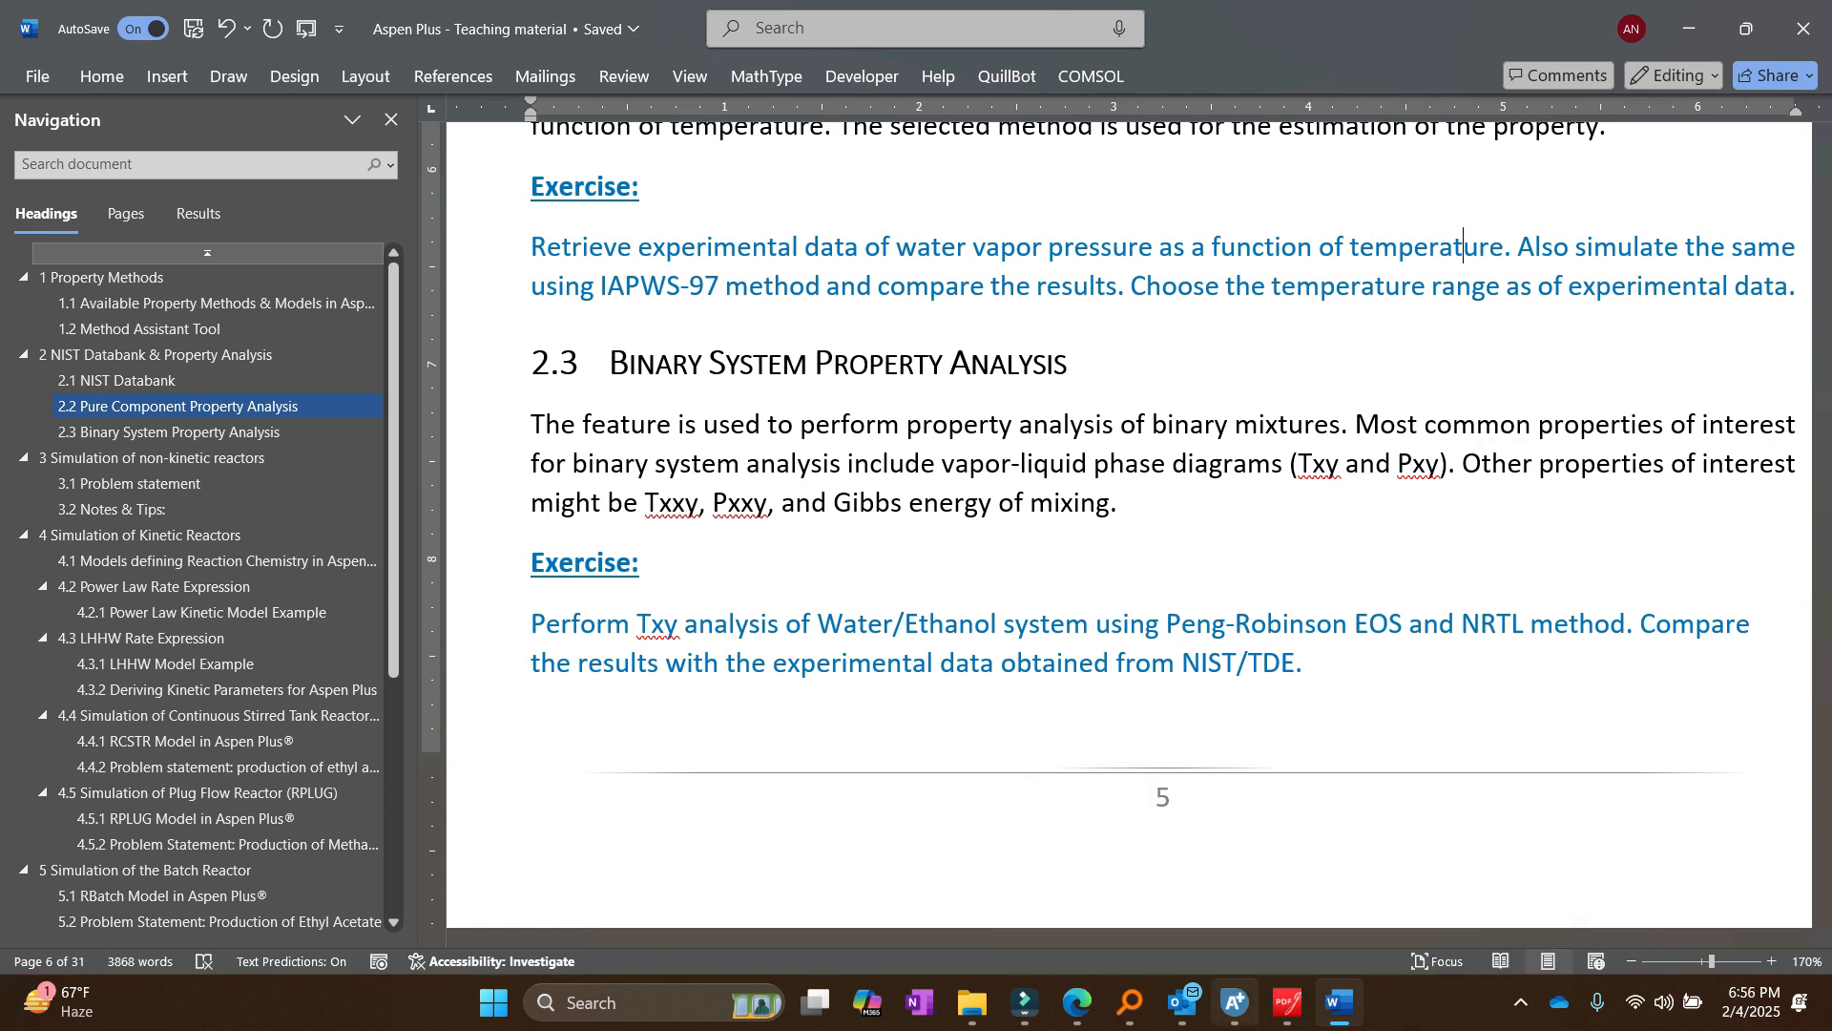
{"action": "left_click", "coordinate": [1234, 1001]}
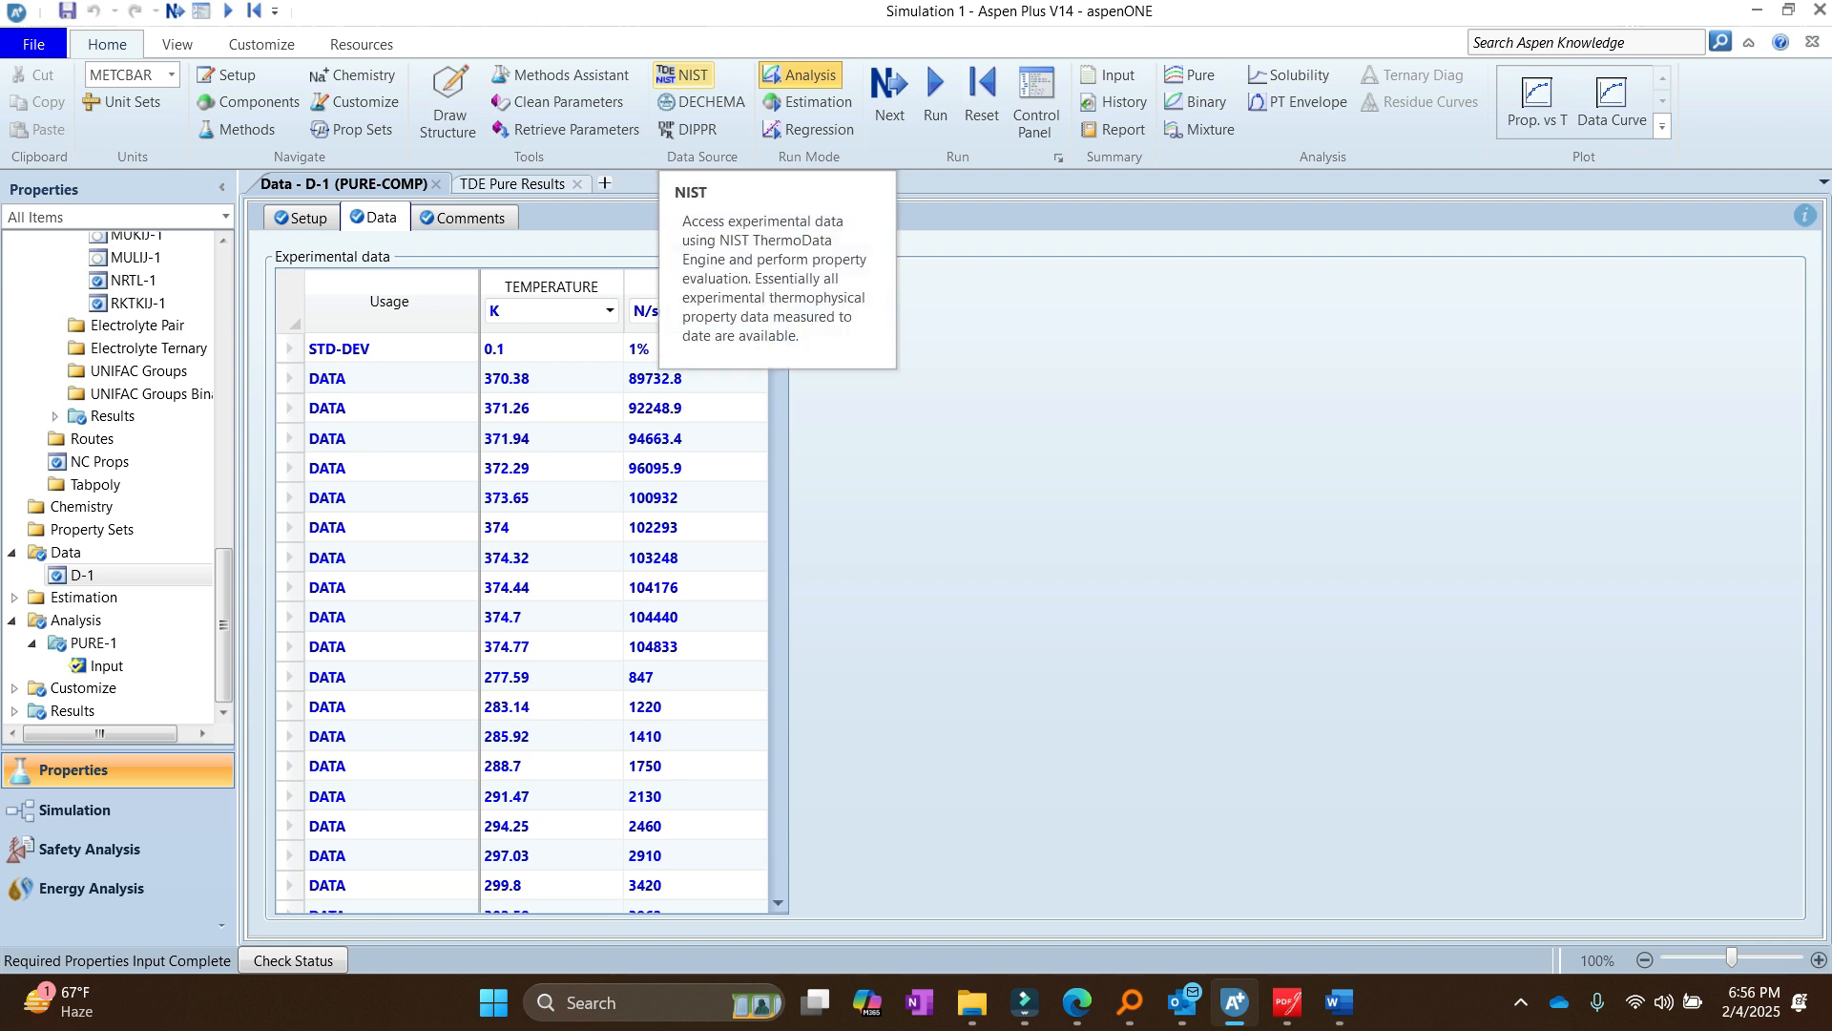
{"action": "left_click", "coordinate": [684, 77]}
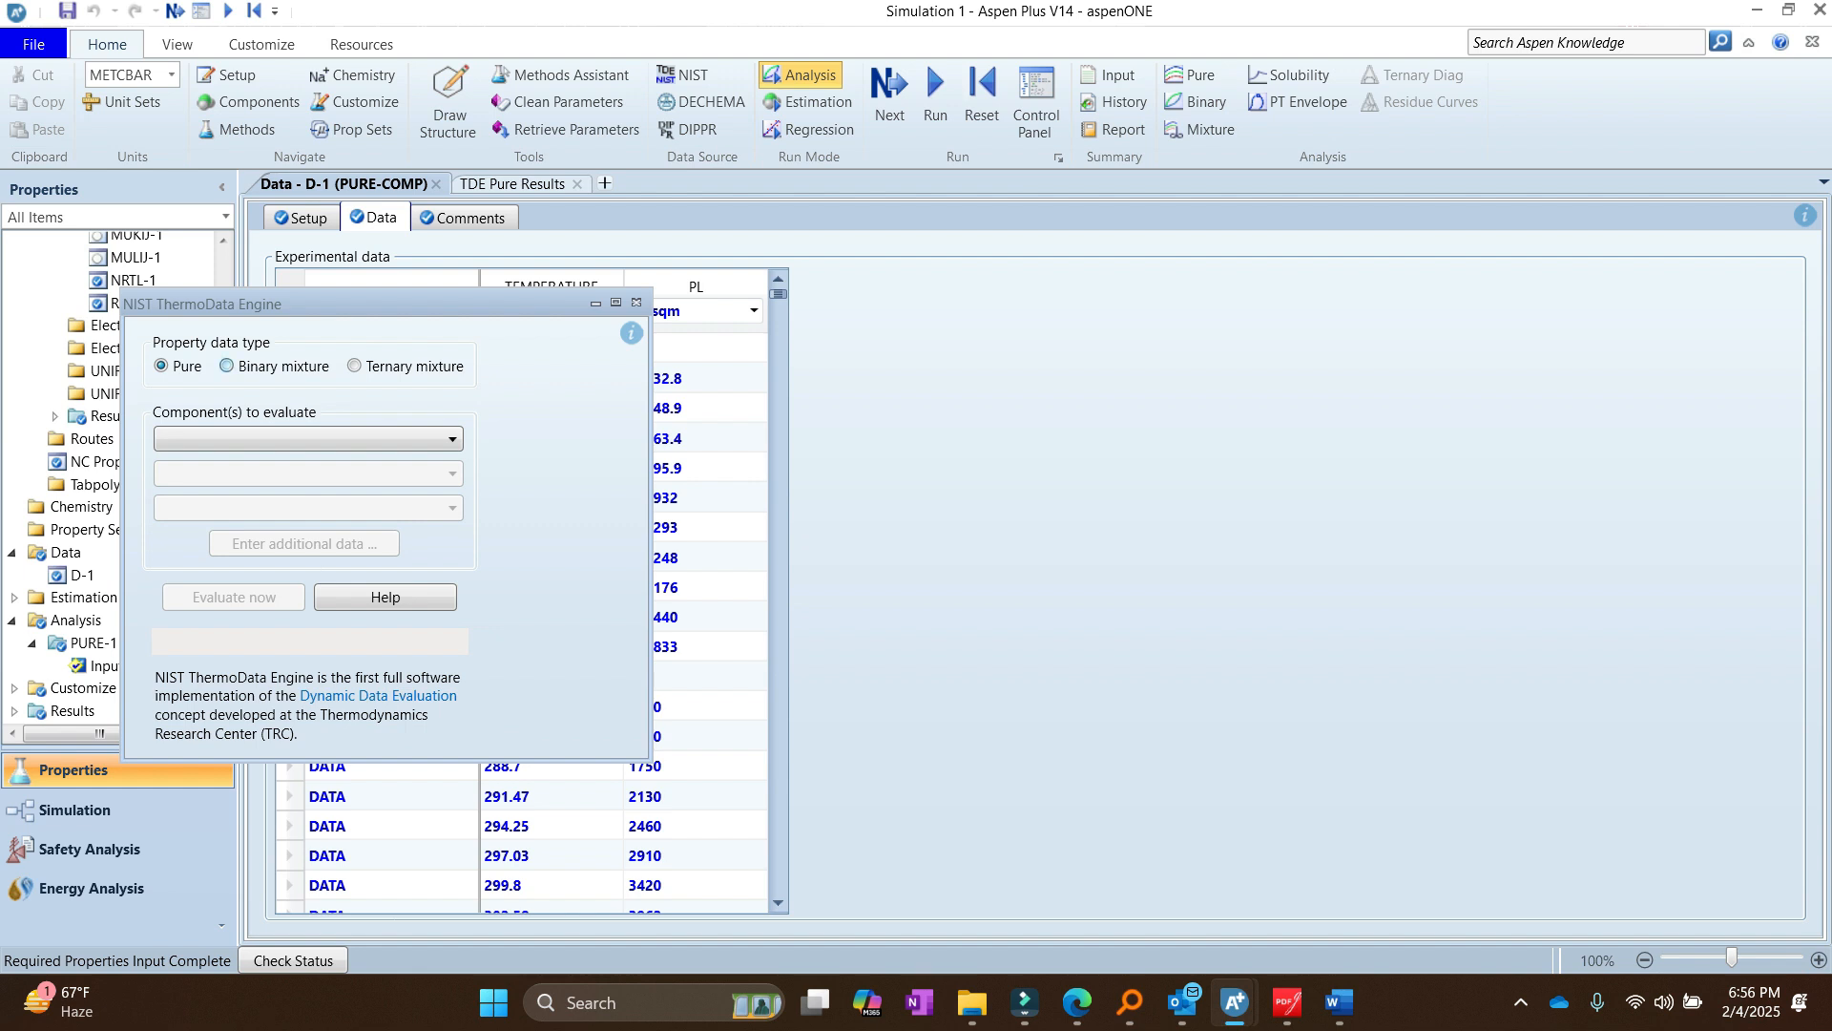
{"action": "left_click", "coordinate": [229, 367]}
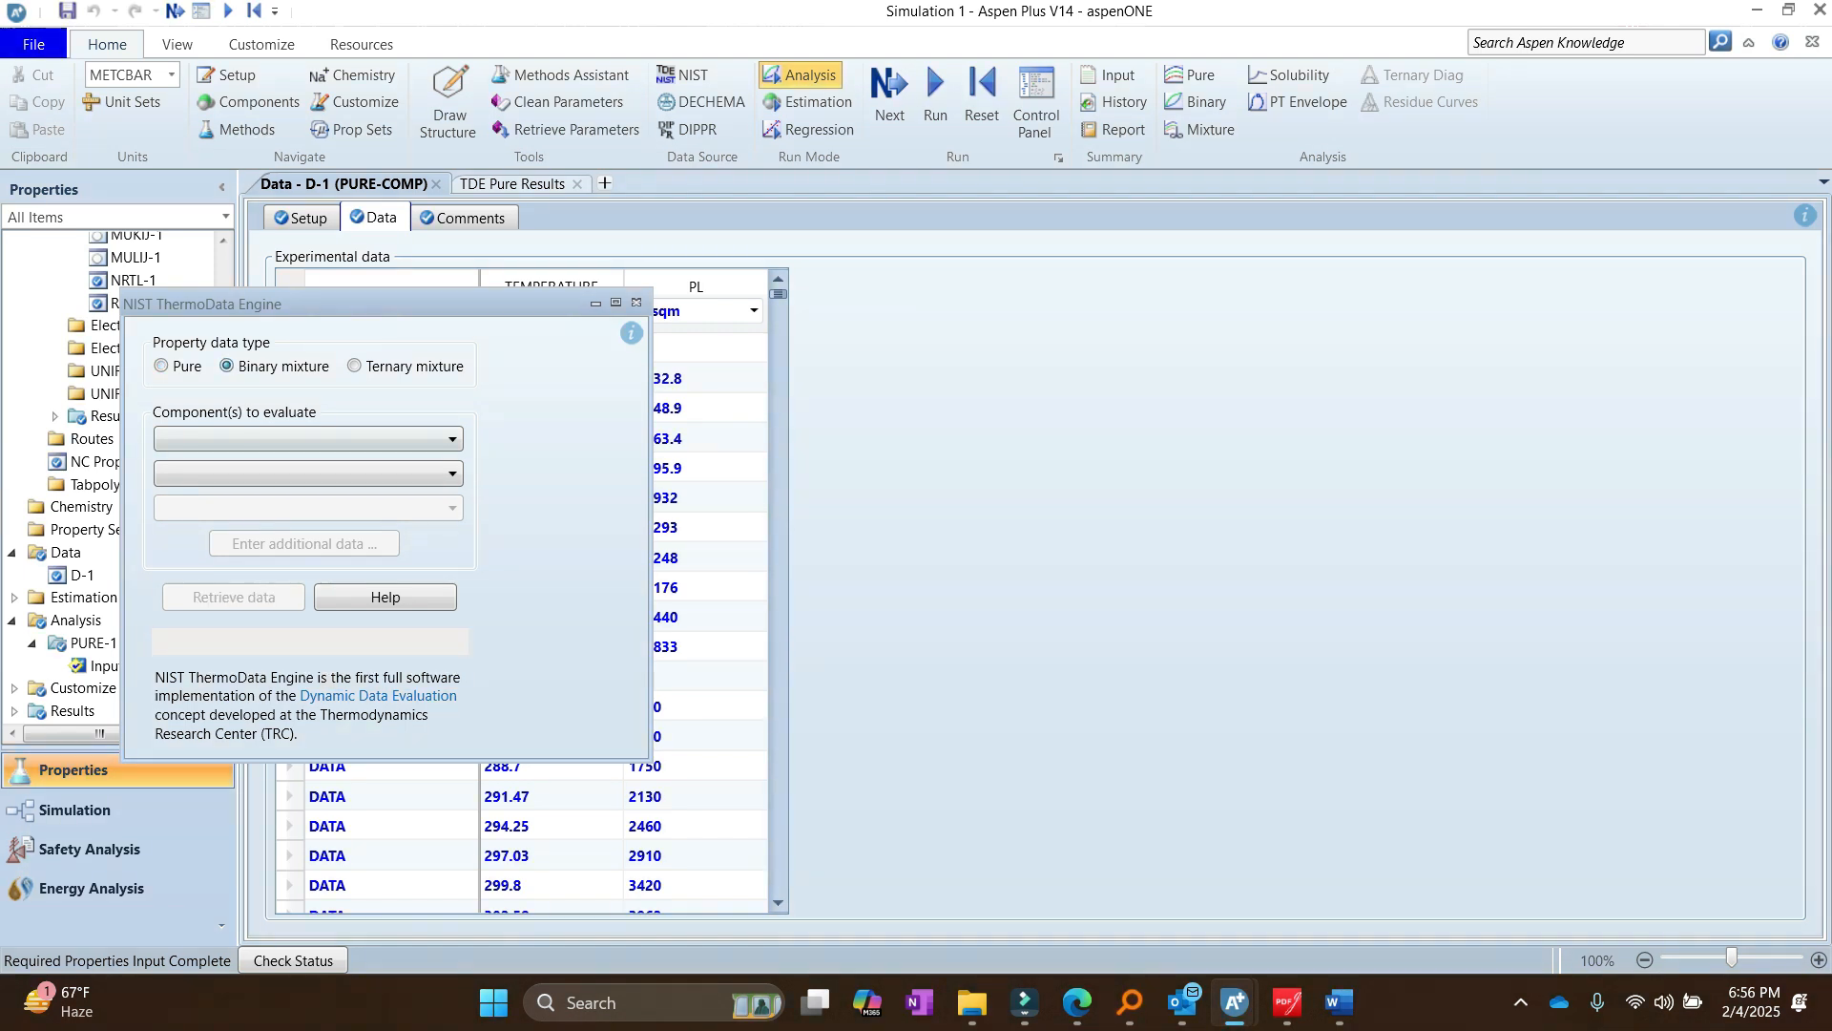
{"action": "left_click", "coordinate": [309, 439]}
{"action": "left_click", "coordinate": [286, 466]}
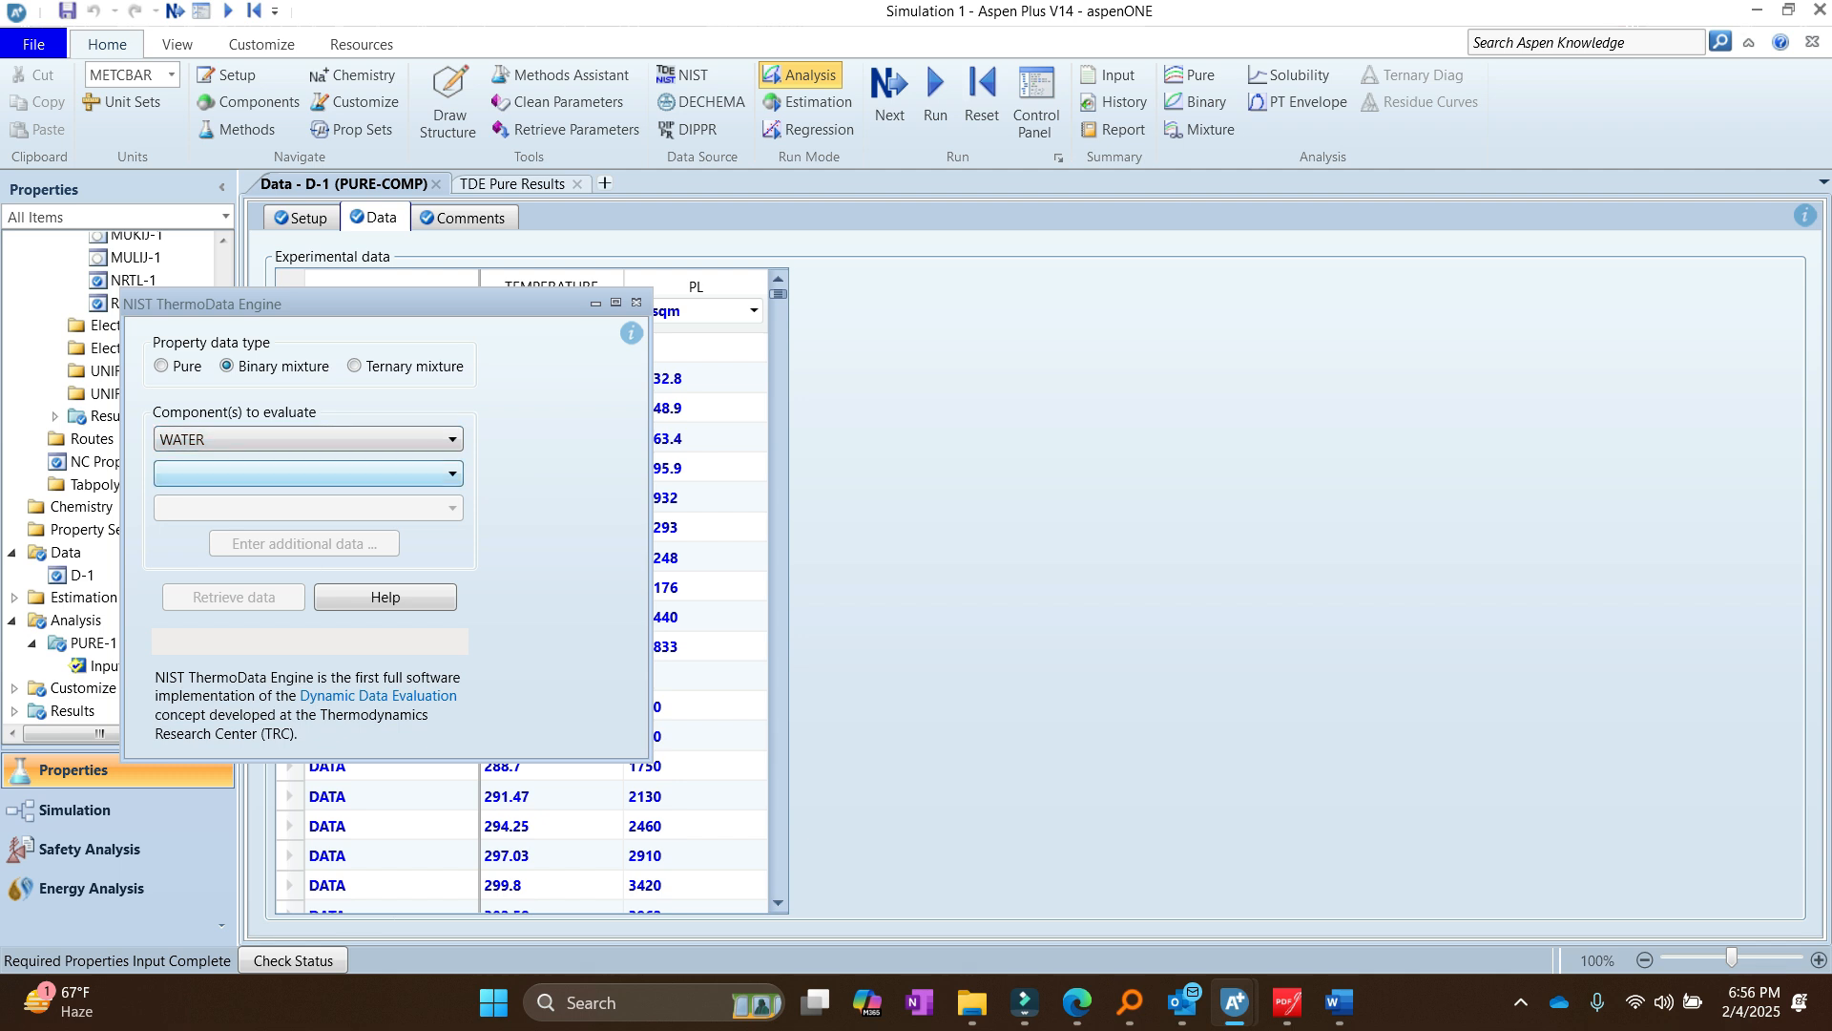
{"action": "left_click", "coordinate": [308, 474]}
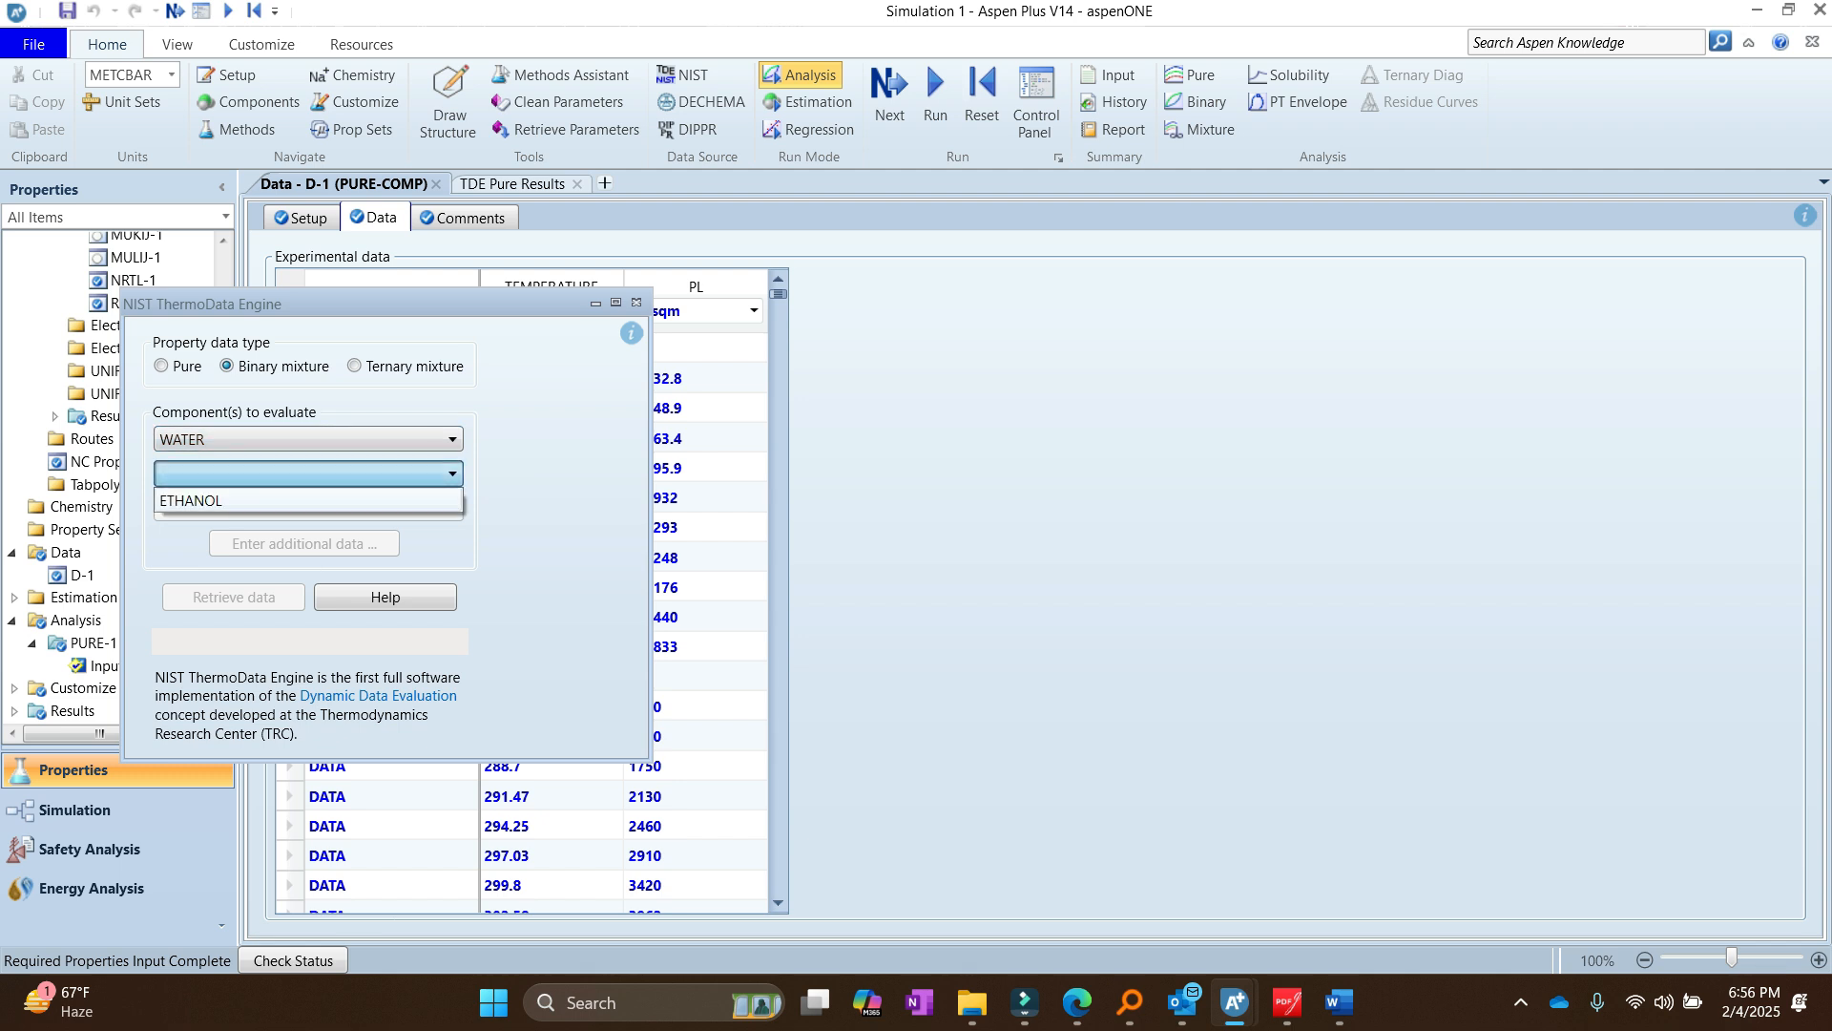
{"action": "left_click", "coordinate": [286, 499]}
{"action": "left_click", "coordinate": [234, 596]}
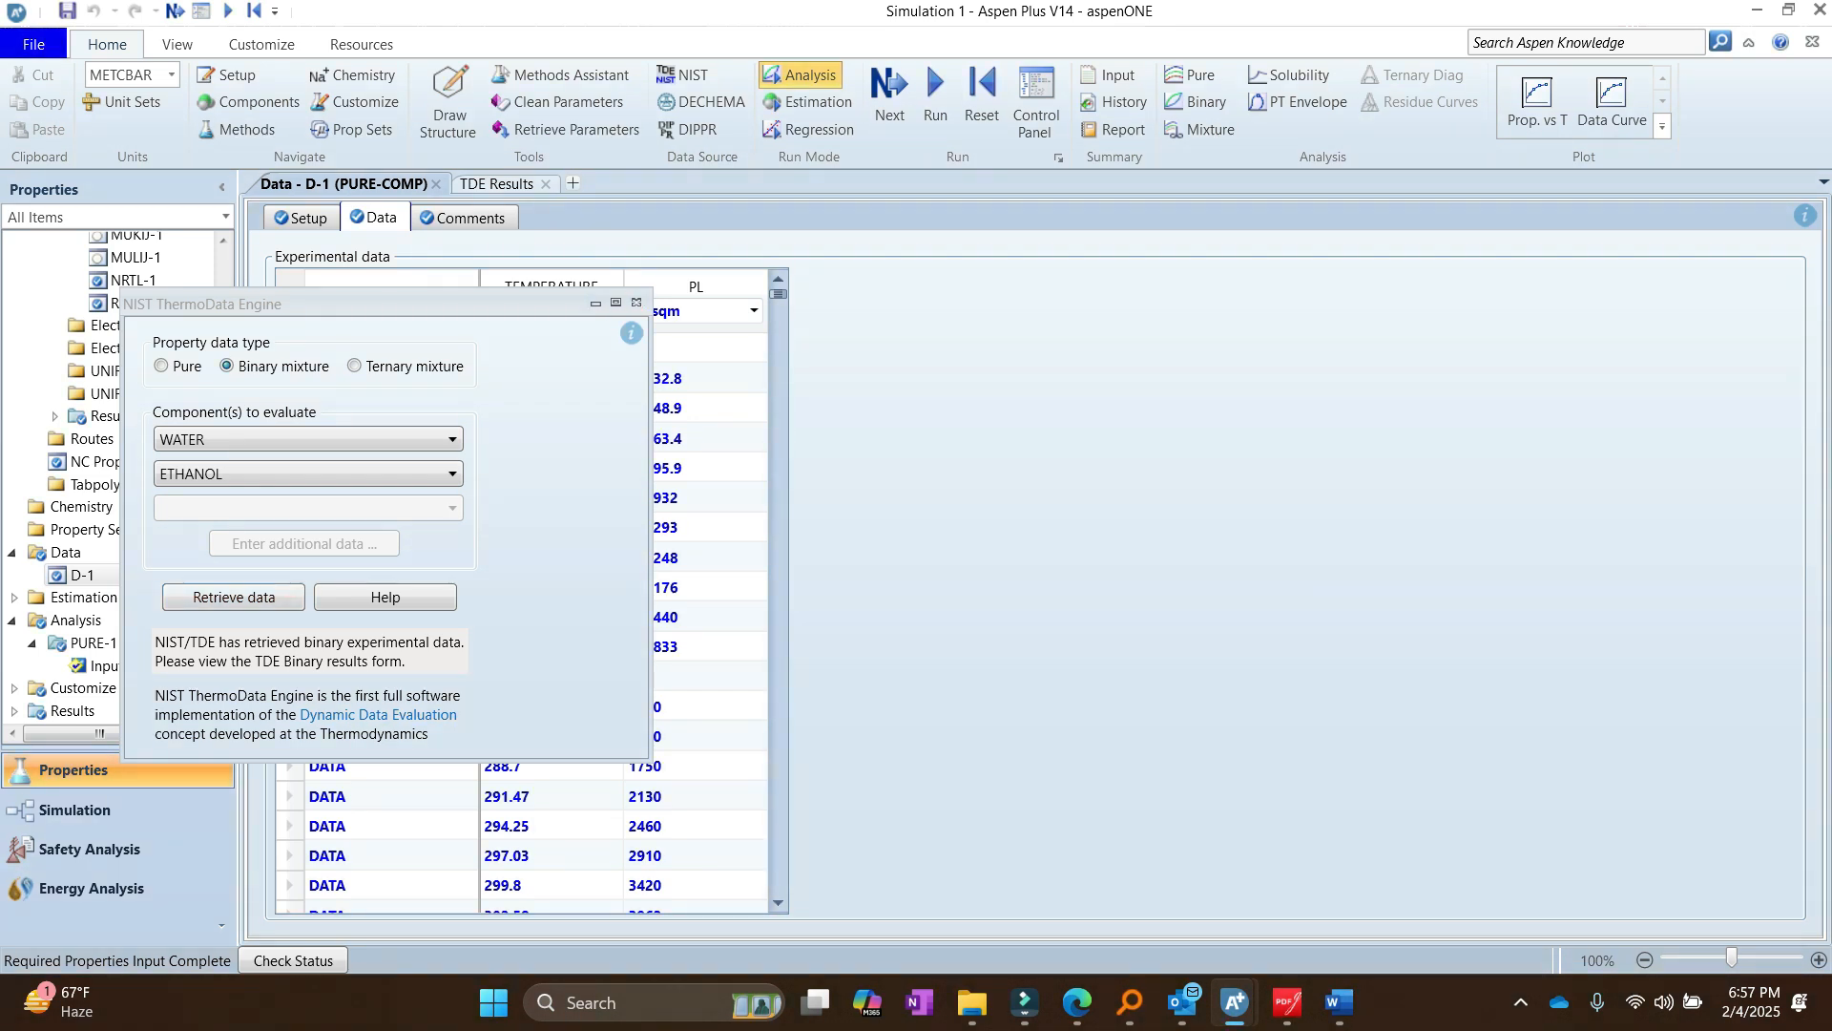
{"action": "left_click", "coordinate": [636, 303]}
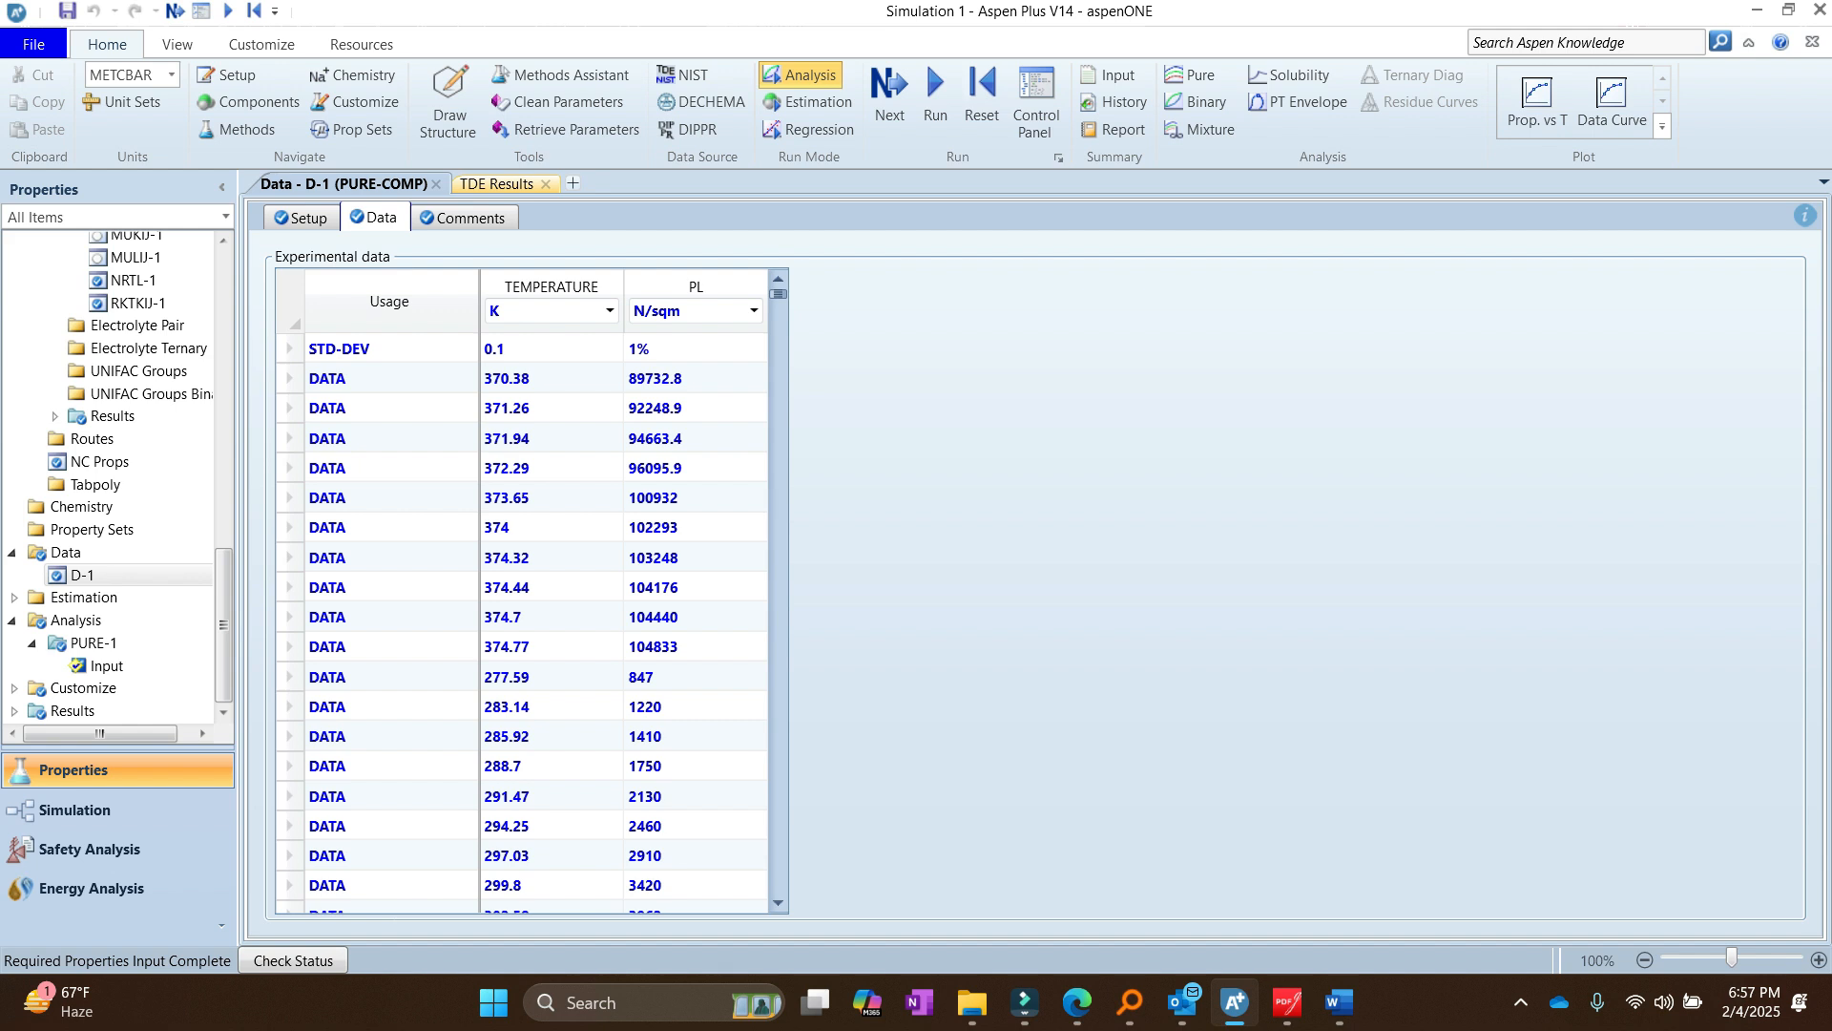
Step: Browse the TDE binary results for water and ethanol, list the Binary VLE data sets and select Binary VLE 001
{"action": "left_click", "coordinate": [496, 183]}
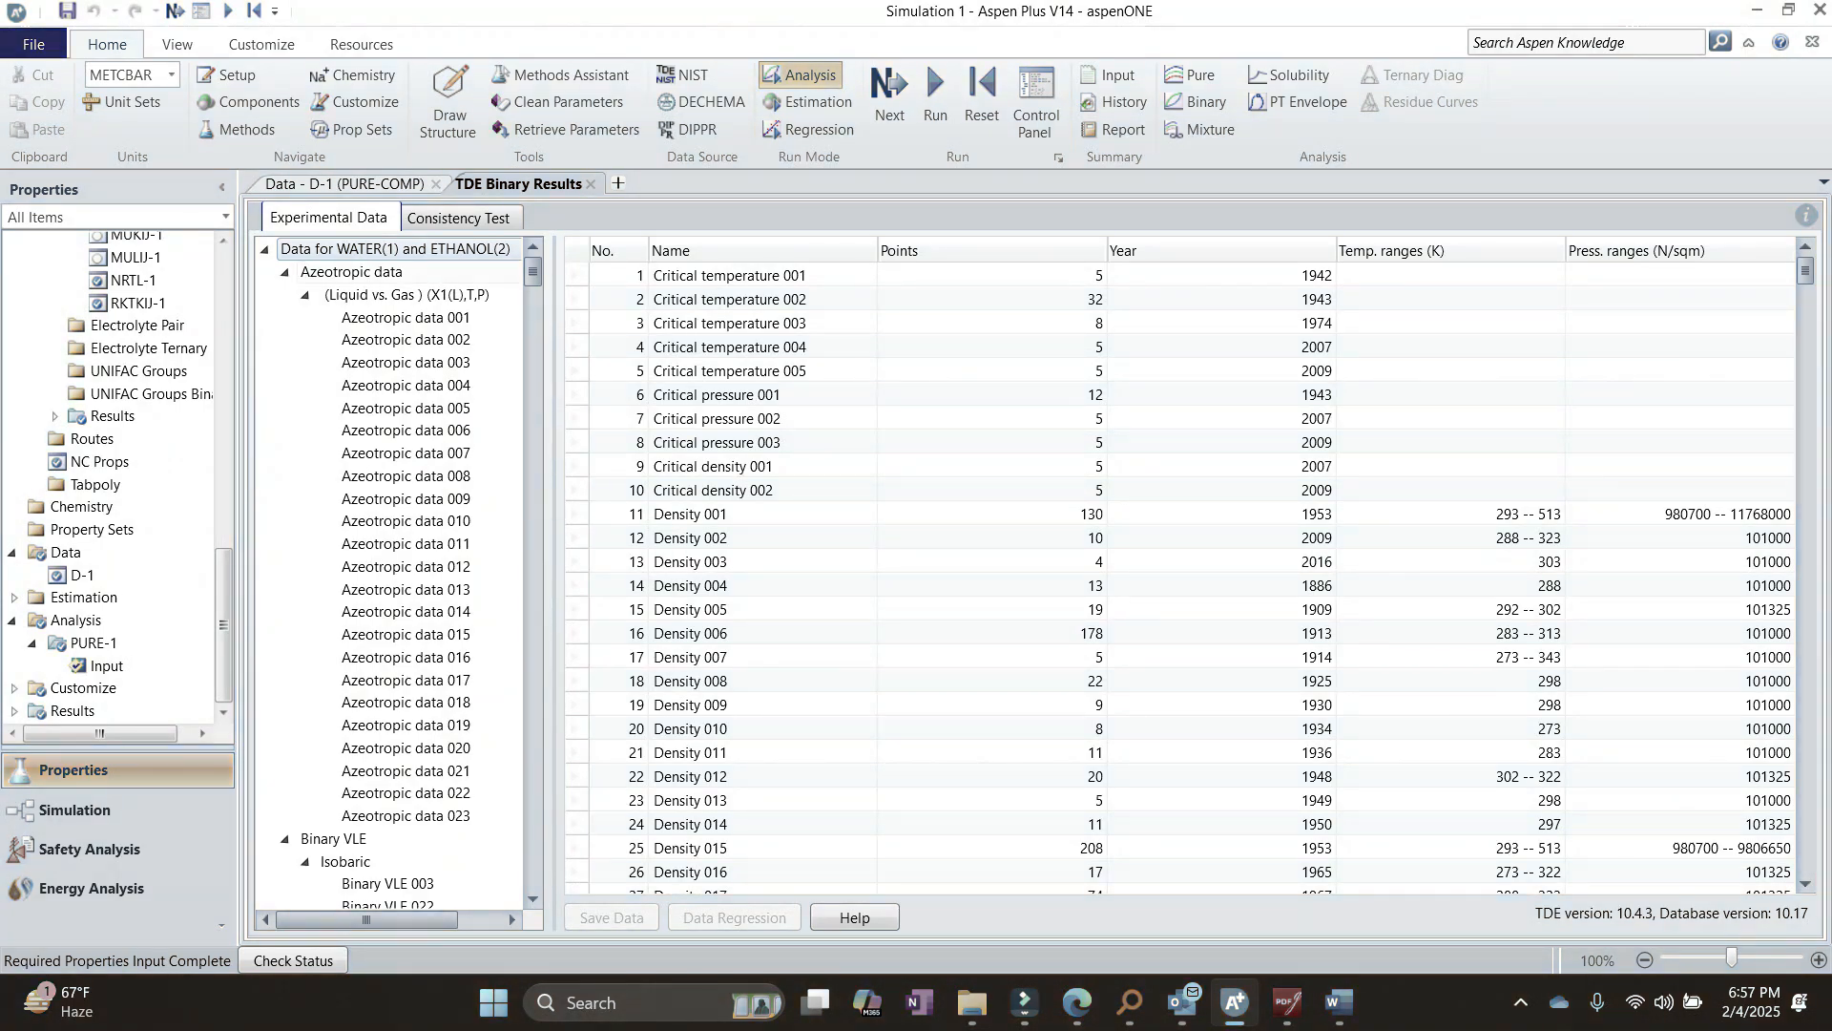
{"action": "left_click_drag", "start_coordinate": [532, 272], "coordinate": [532, 855]}
{"action": "left_click_drag", "start_coordinate": [532, 510], "coordinate": [533, 348]}
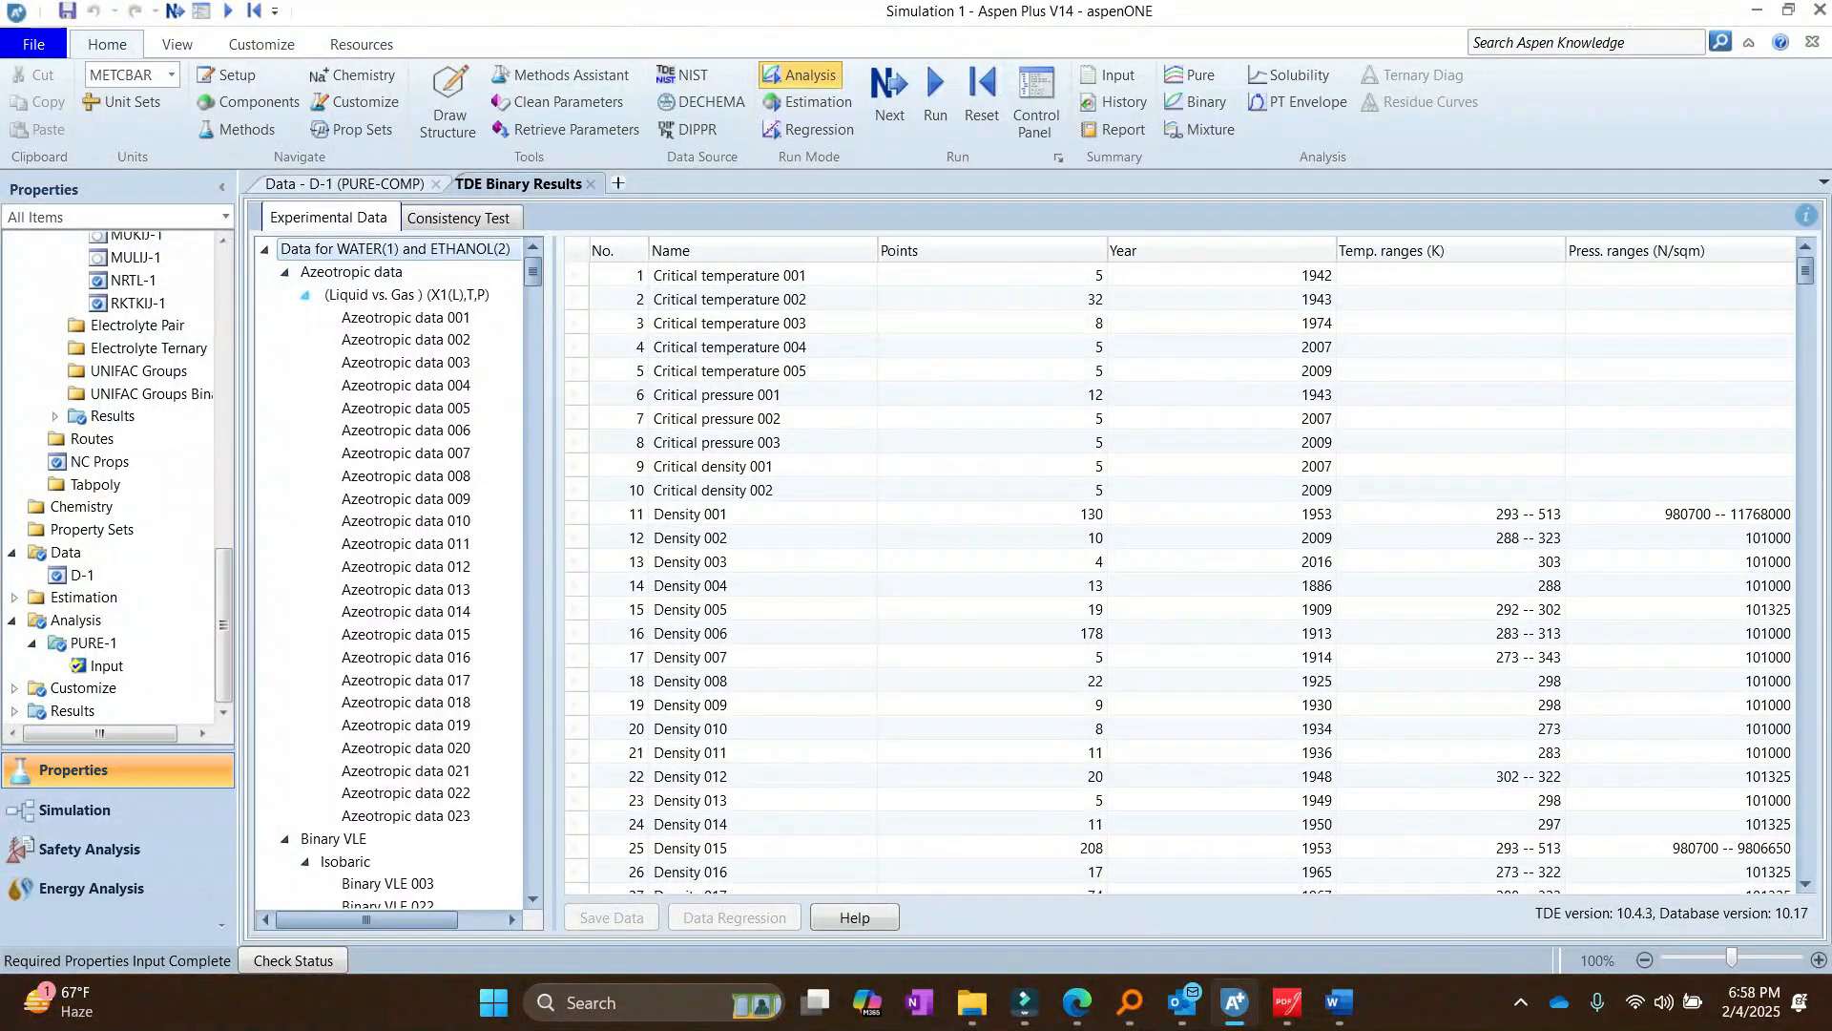
{"action": "left_click", "coordinate": [307, 295]}
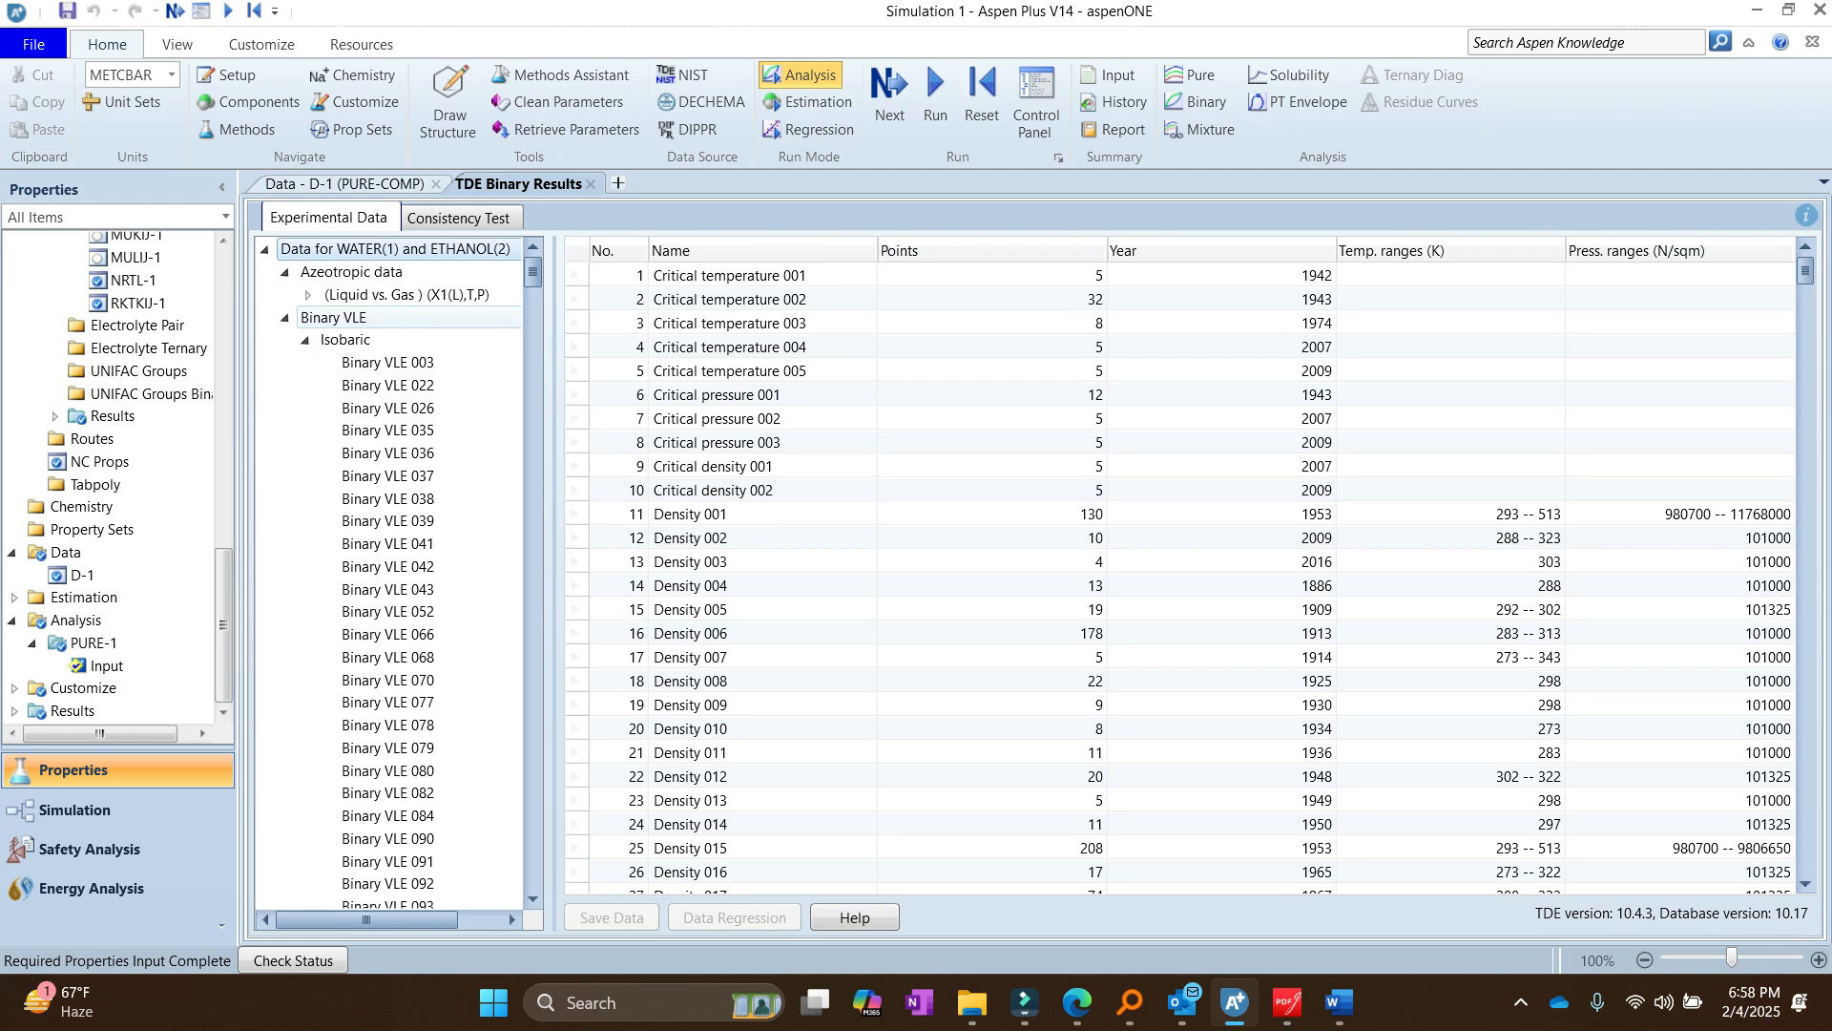
{"action": "left_click", "coordinate": [334, 318]}
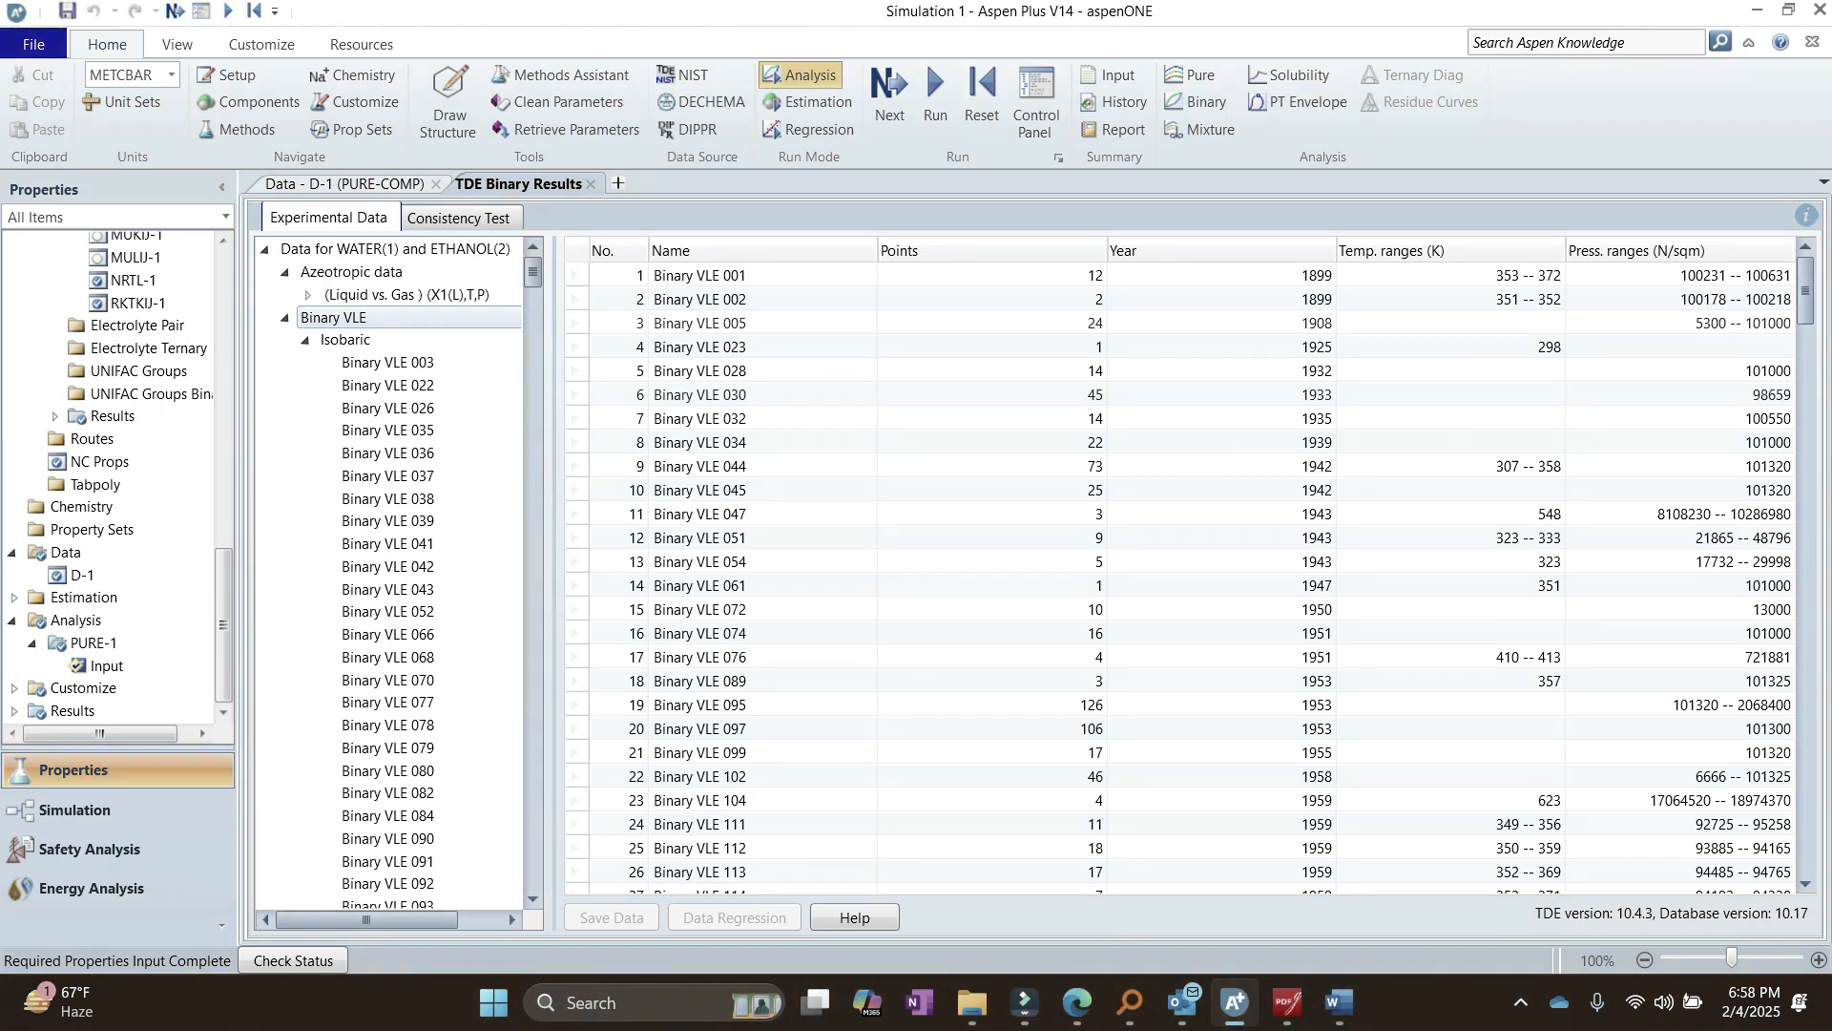
{"action": "left_click", "coordinate": [700, 276]}
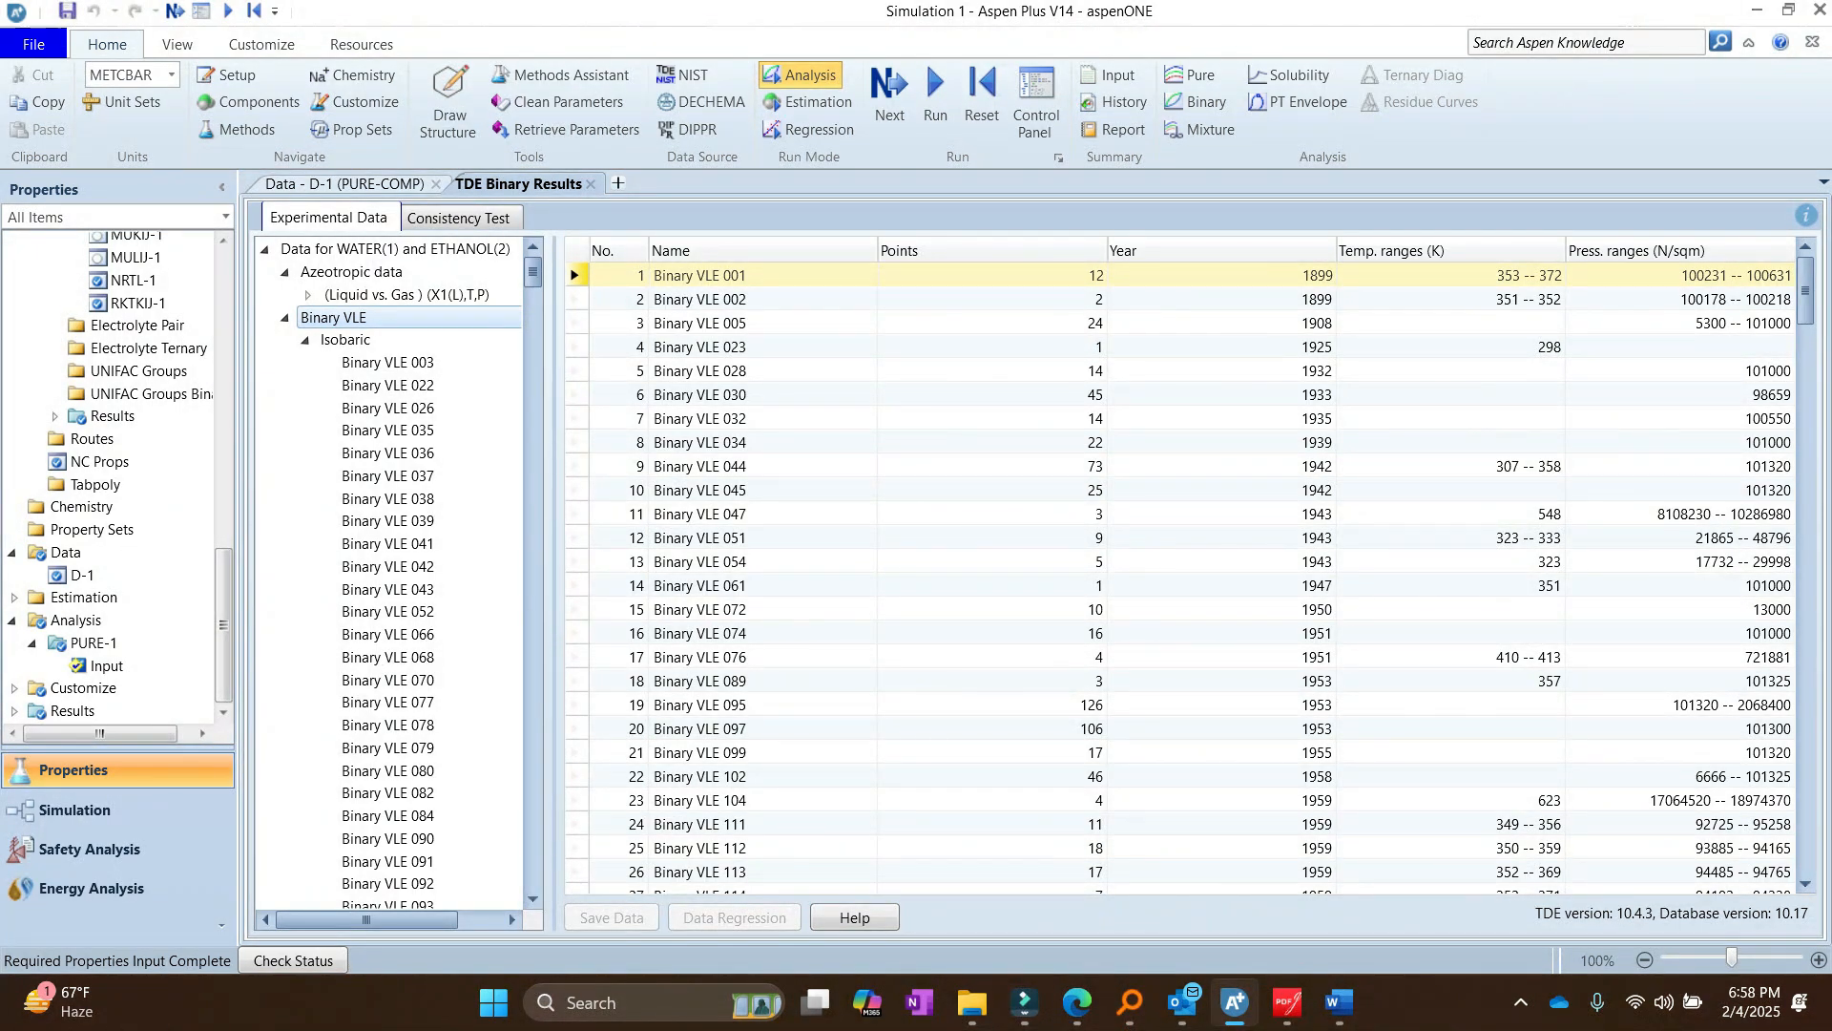
Step: Examine the data points and literature reference of Binary VLE 037, and list the isobaric water/ethanol data sets
{"action": "left_click", "coordinate": [992, 275]}
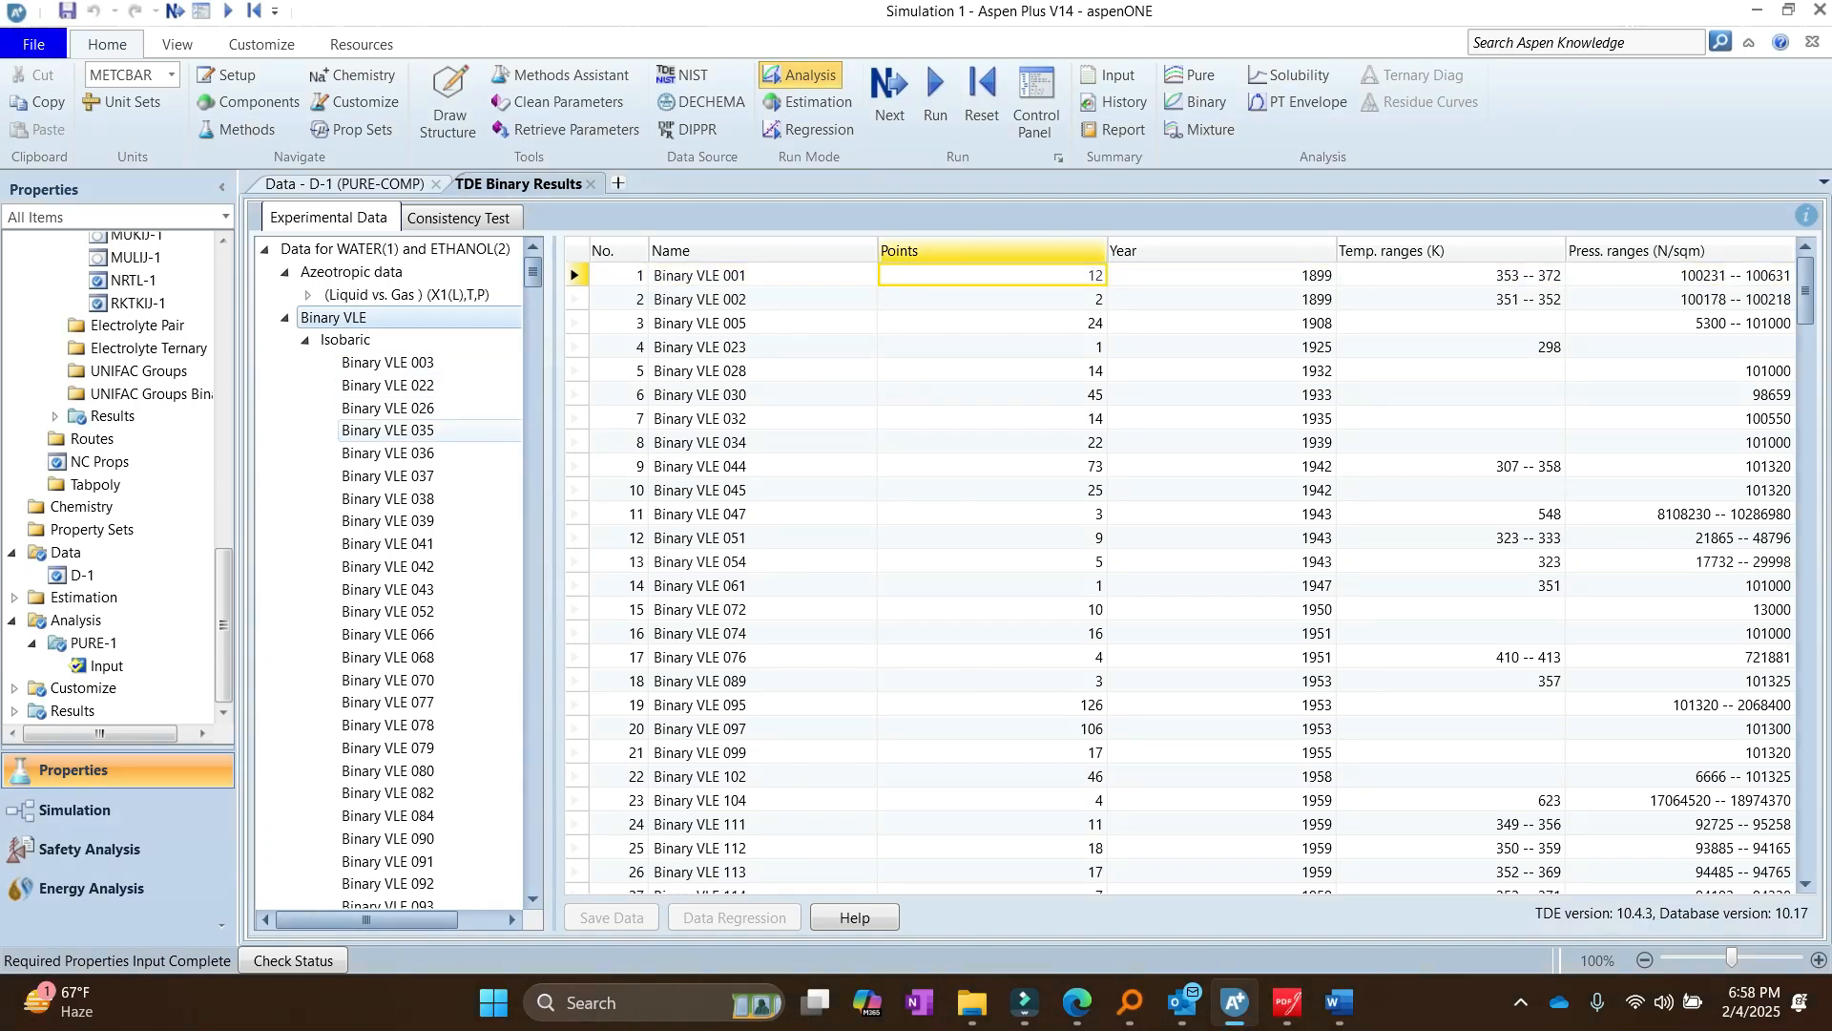
{"action": "left_click", "coordinate": [387, 476]}
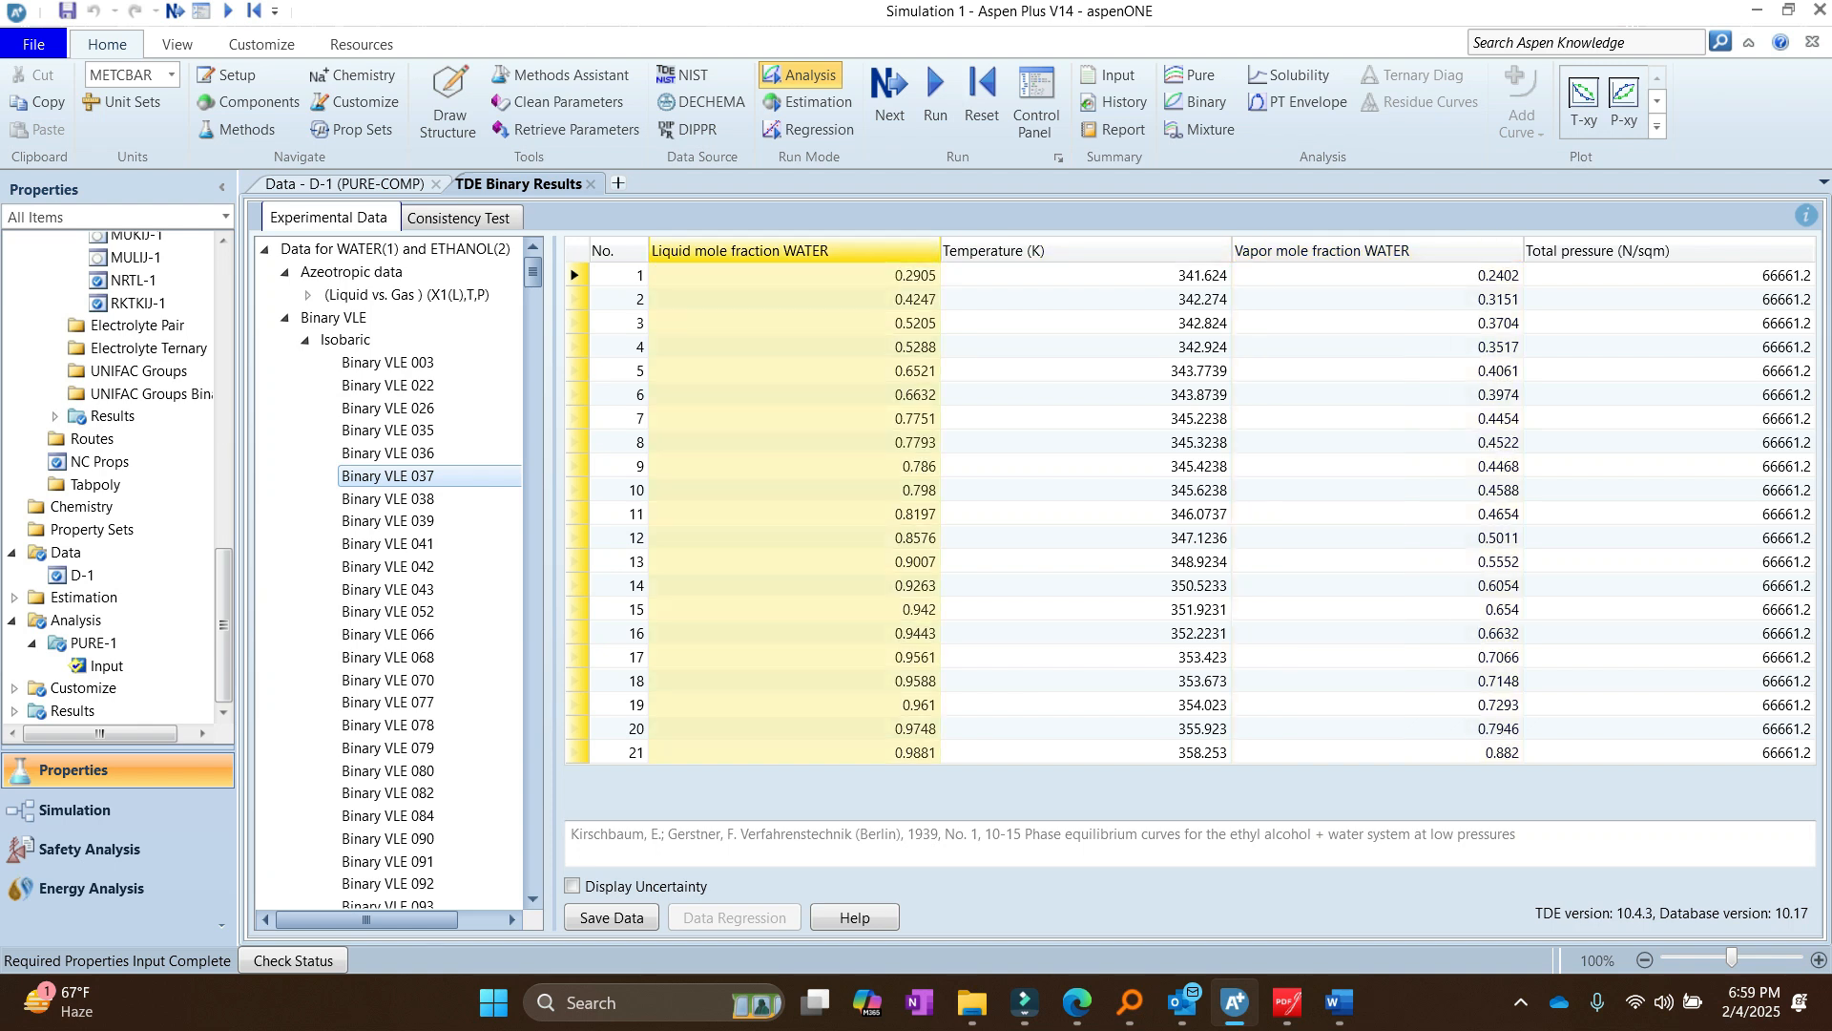
{"action": "left_click_drag", "start_coordinate": [650, 833], "coordinate": [781, 833]}
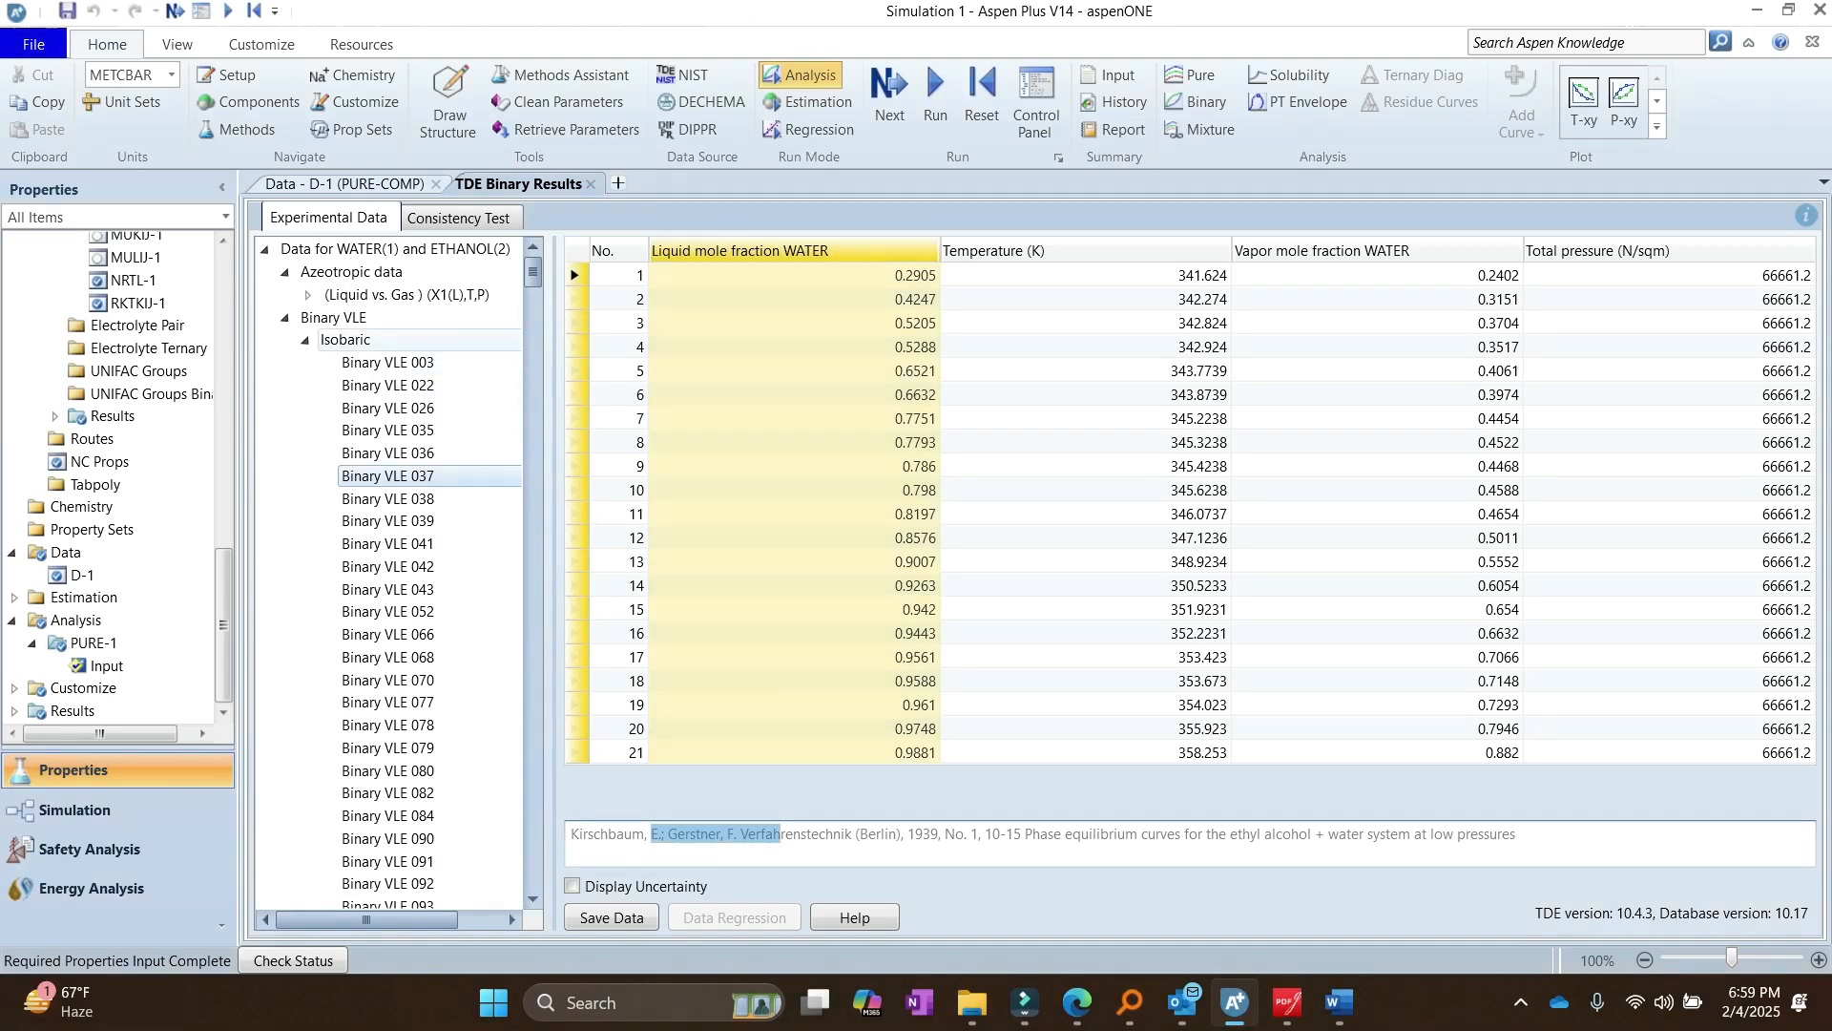
{"action": "left_click", "coordinate": [345, 340]}
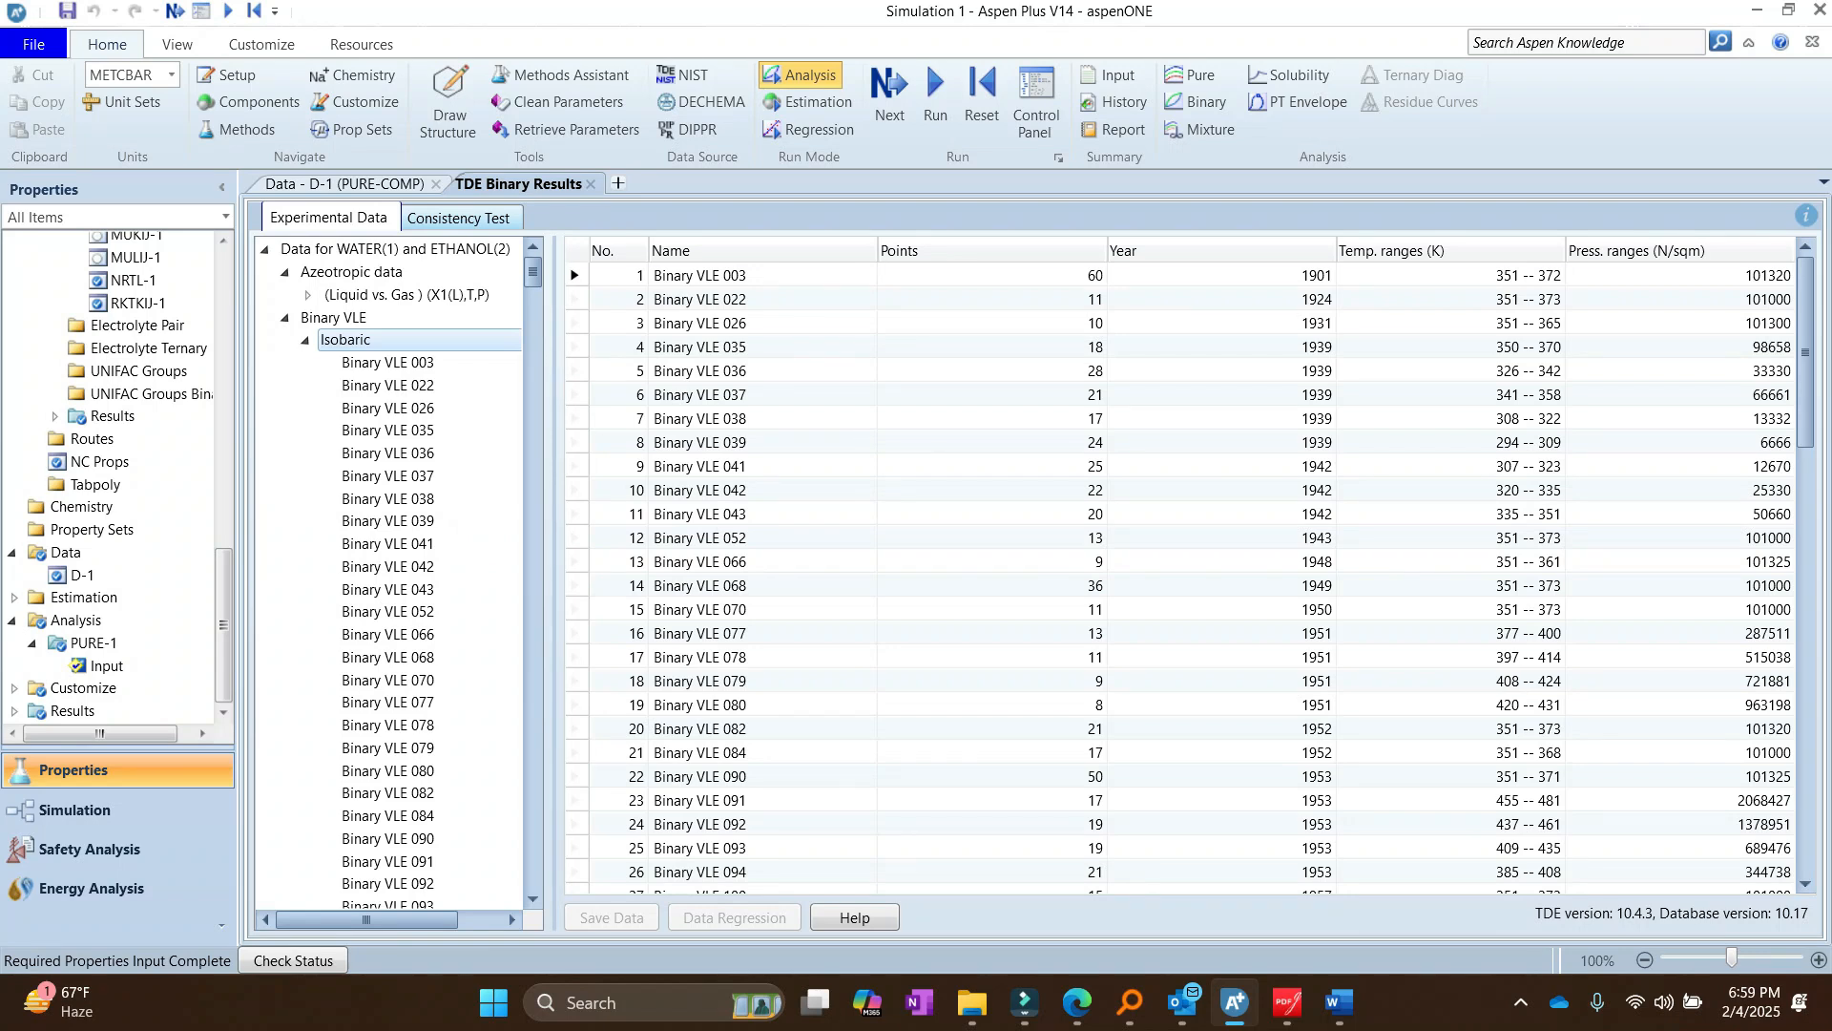
Step: Run the thermodynamic consistency tests on all water/ethanol VLE data sets and review the results table
{"action": "left_click", "coordinate": [459, 218]}
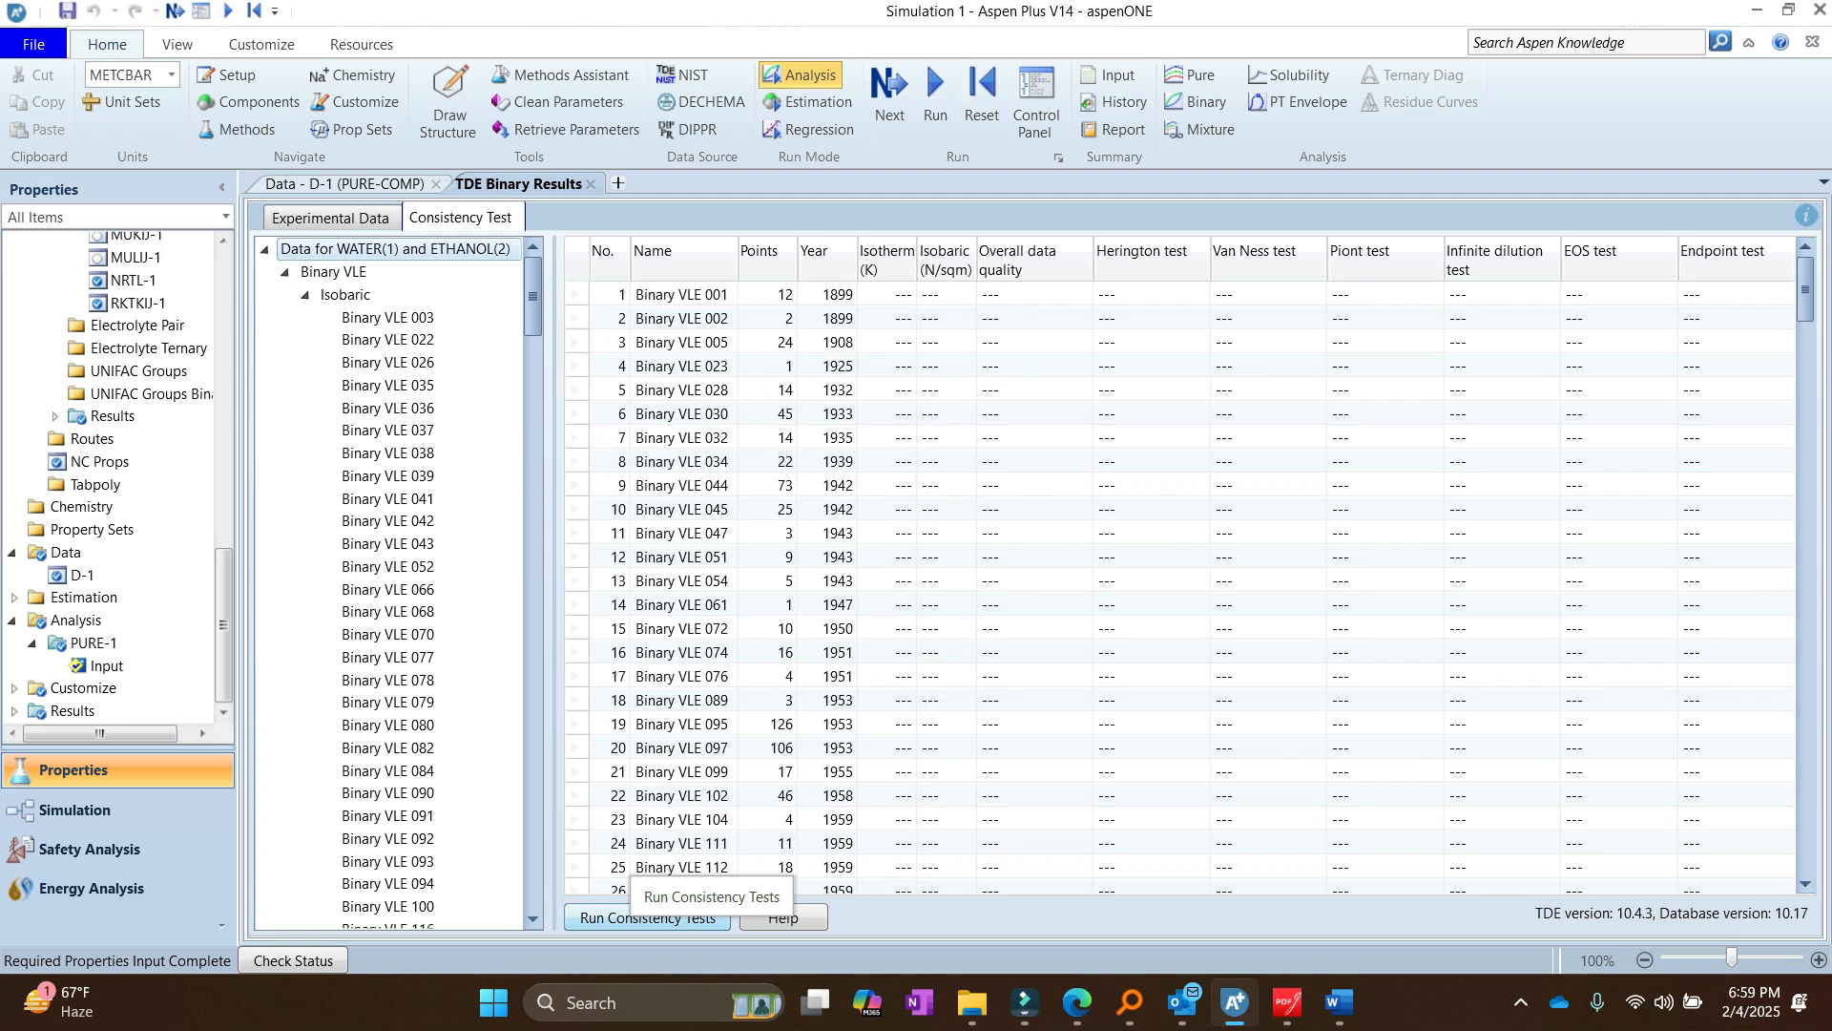
{"action": "left_click", "coordinate": [648, 917]}
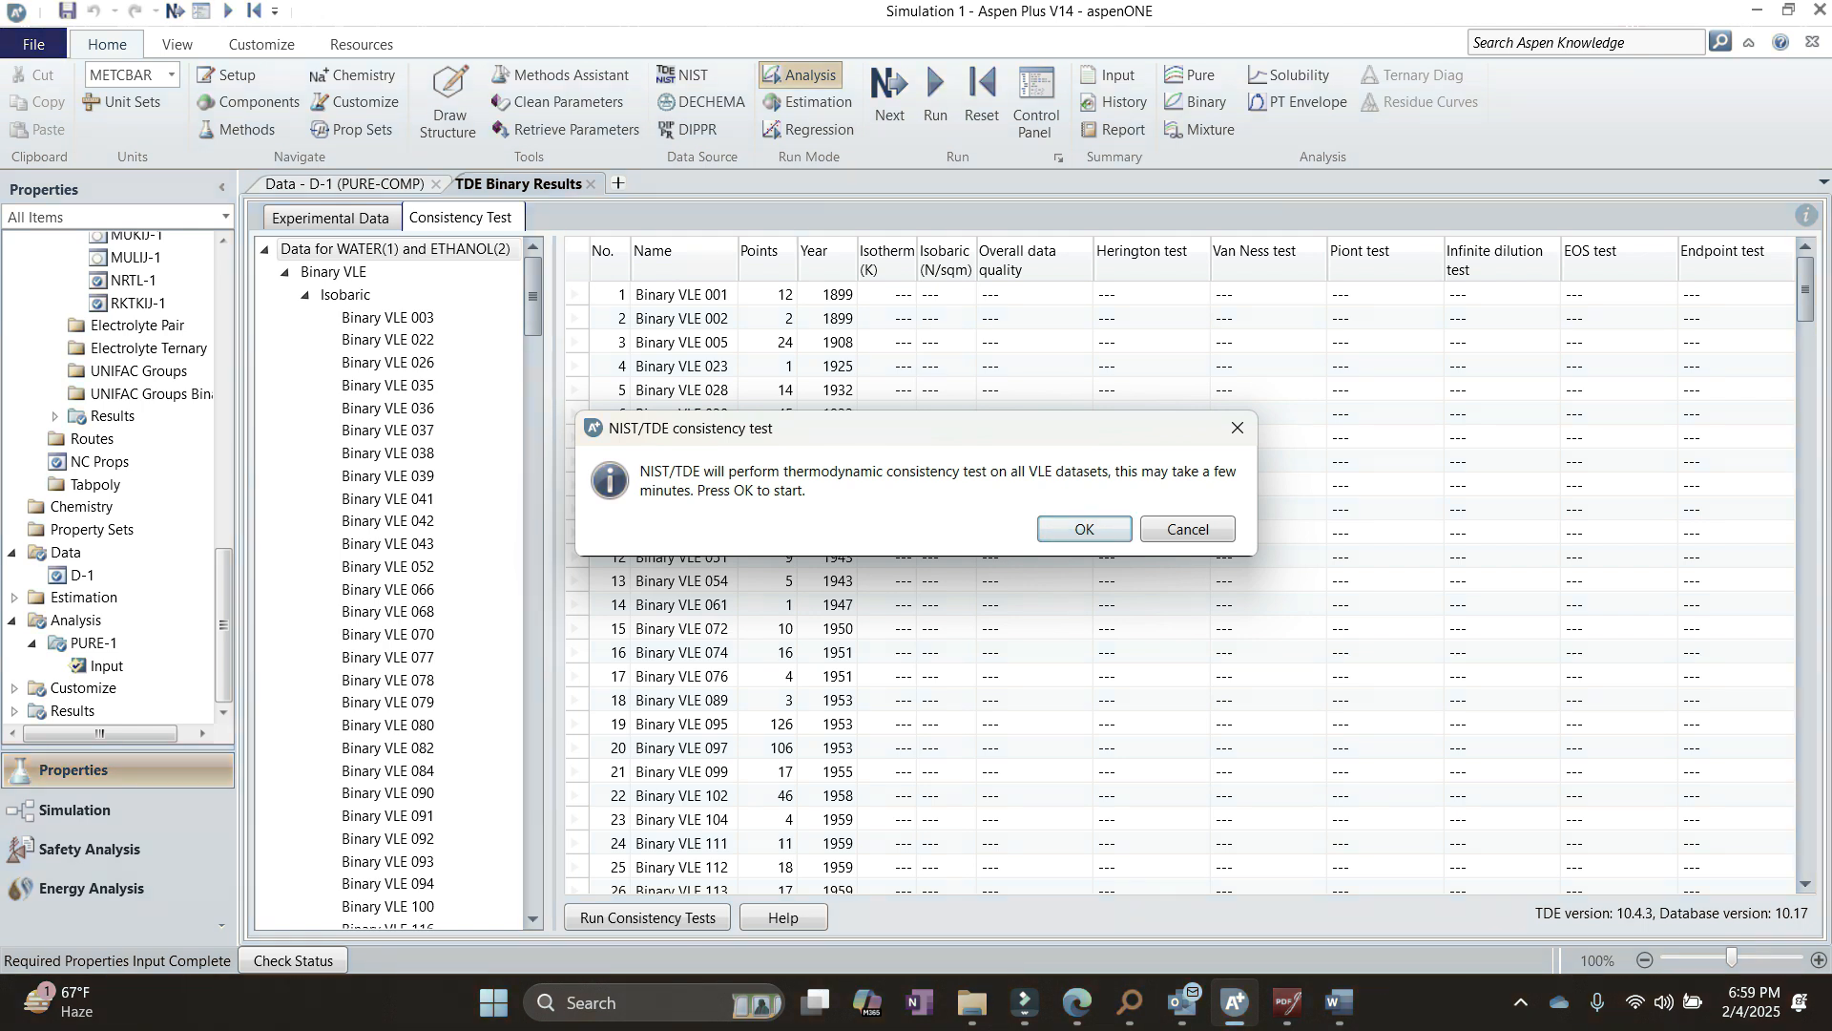
{"action": "key", "text": "Return"}
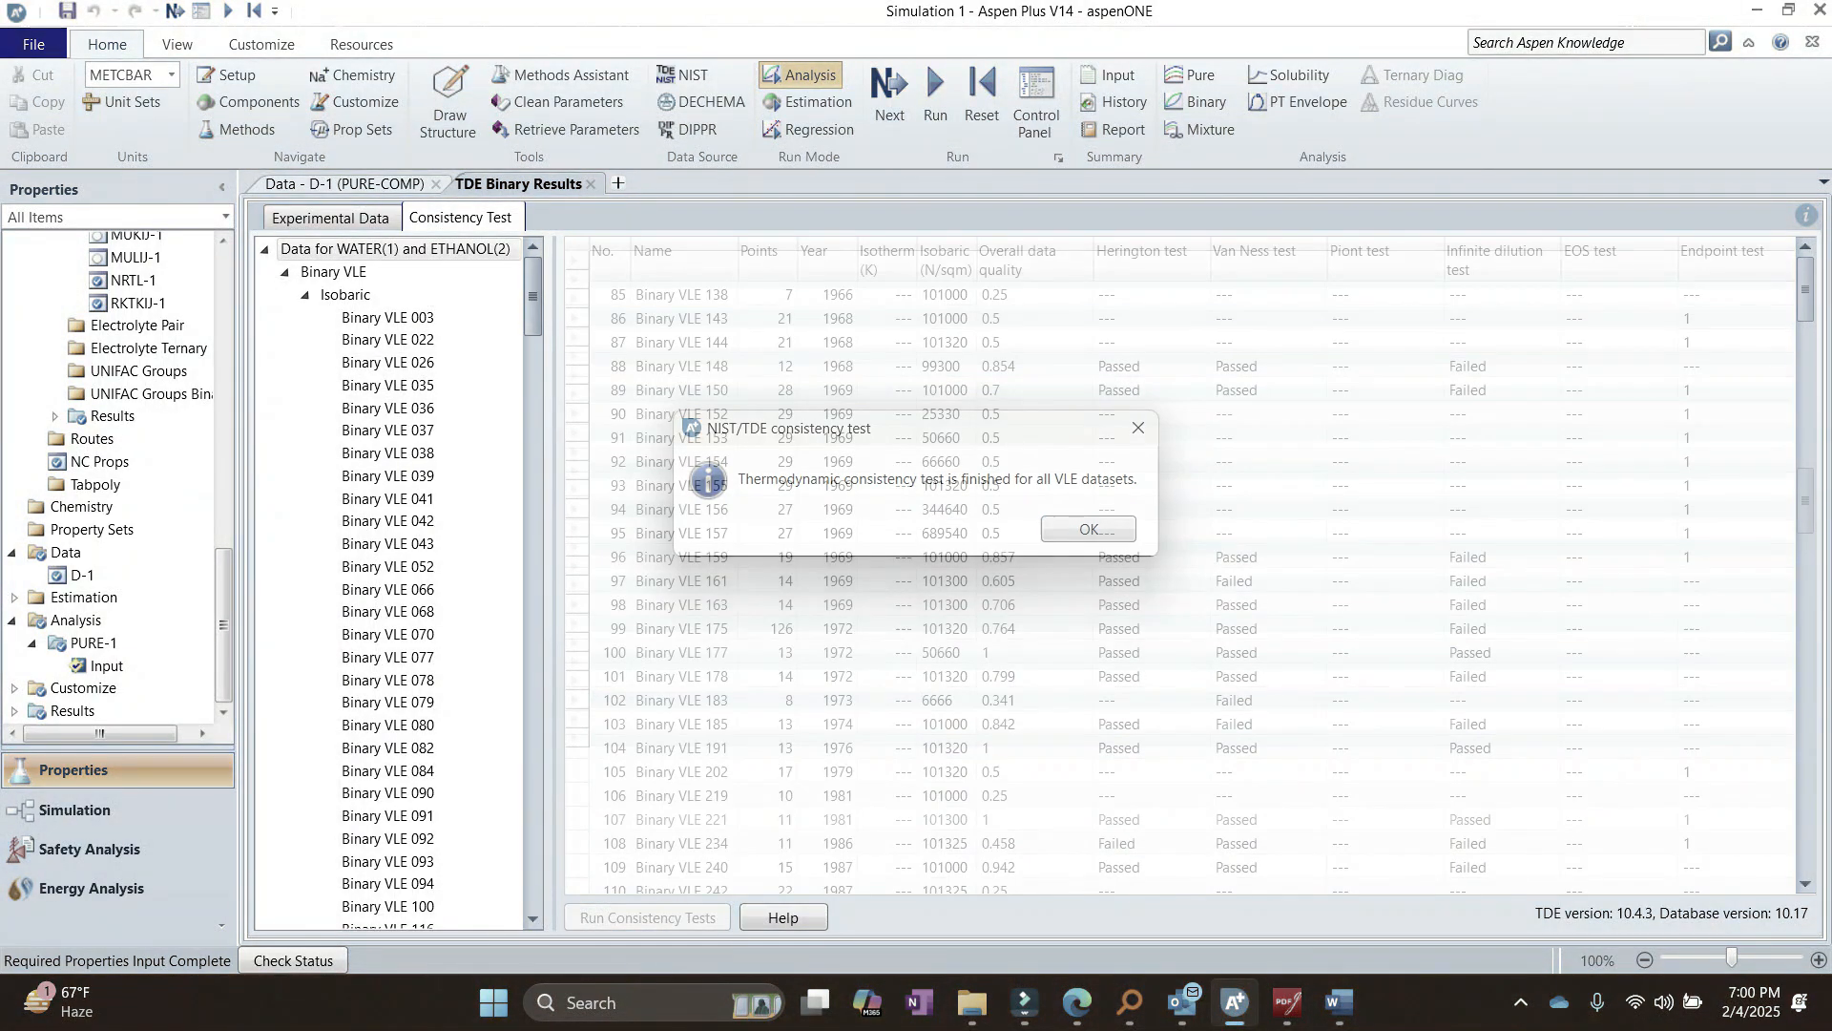
{"action": "scroll", "coordinate": [1179, 573], "scroll_direction": "up", "scroll_amount": 10}
{"action": "scroll", "coordinate": [1179, 573], "scroll_direction": "up", "scroll_amount": 6}
{"action": "scroll", "coordinate": [1180, 573], "scroll_direction": "down", "scroll_amount": 13}
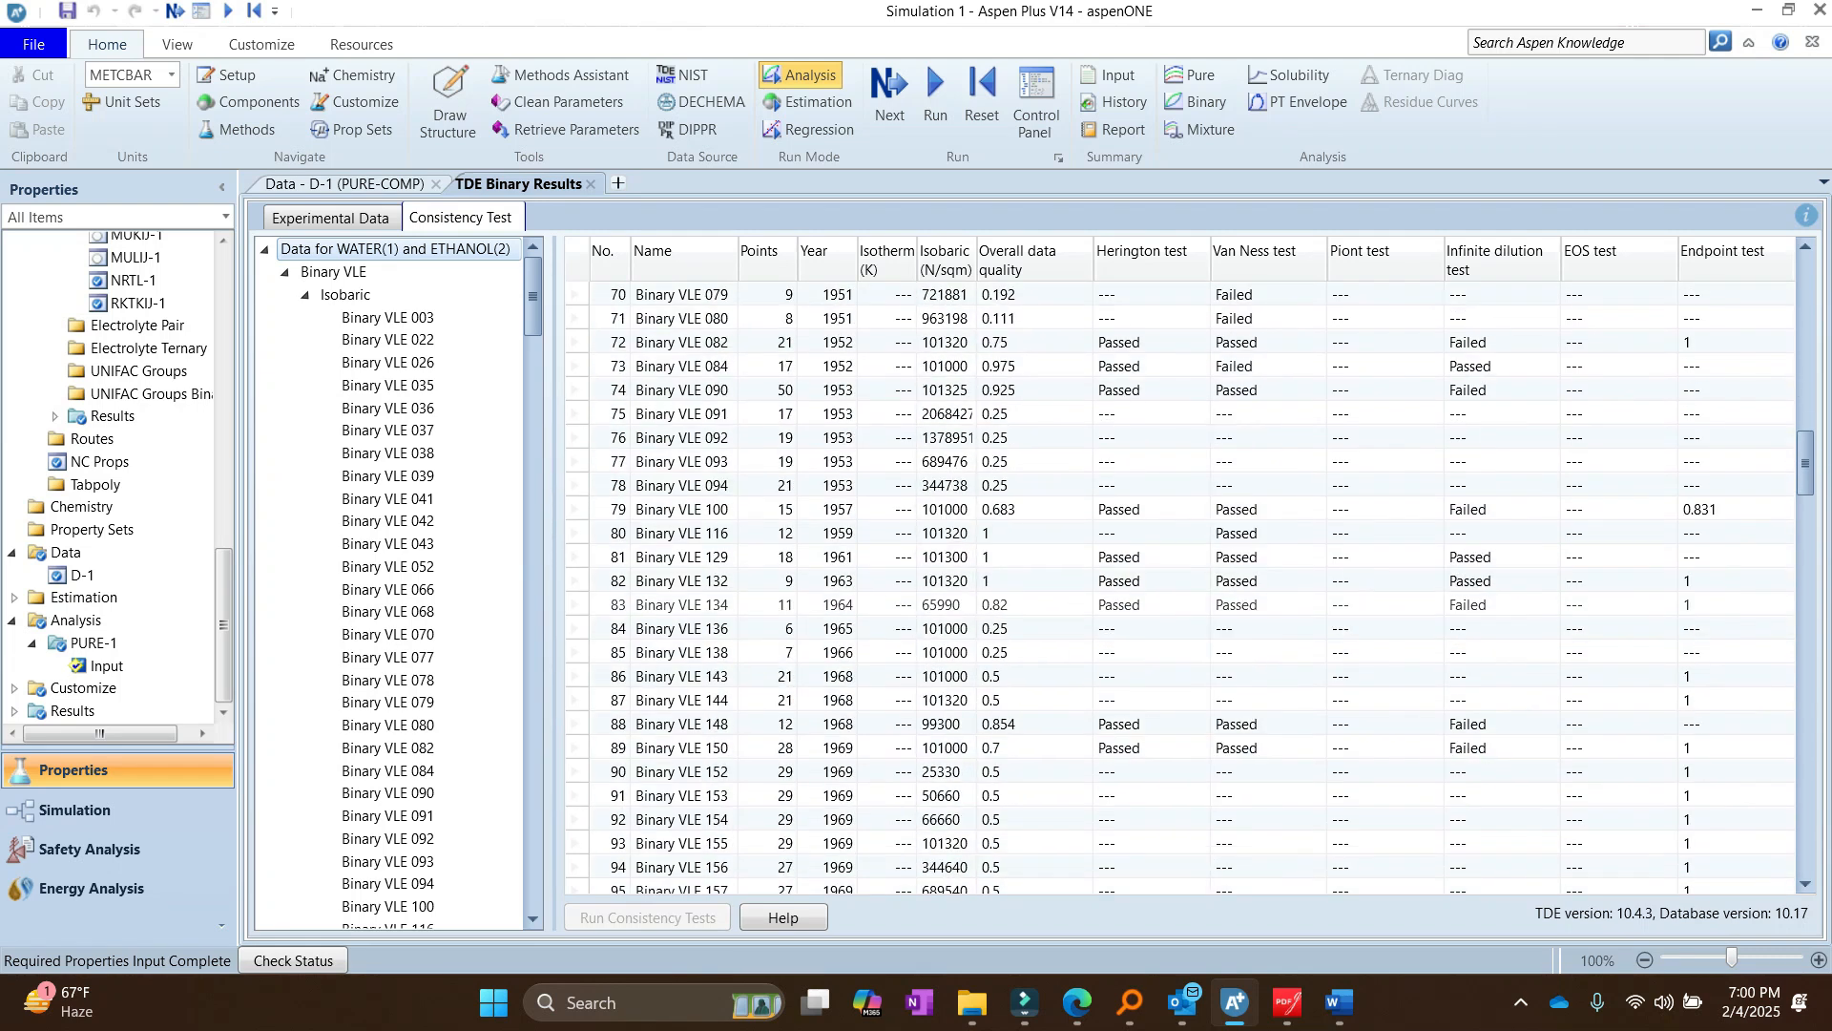
{"action": "scroll", "coordinate": [1179, 572], "scroll_direction": "down", "scroll_amount": 1}
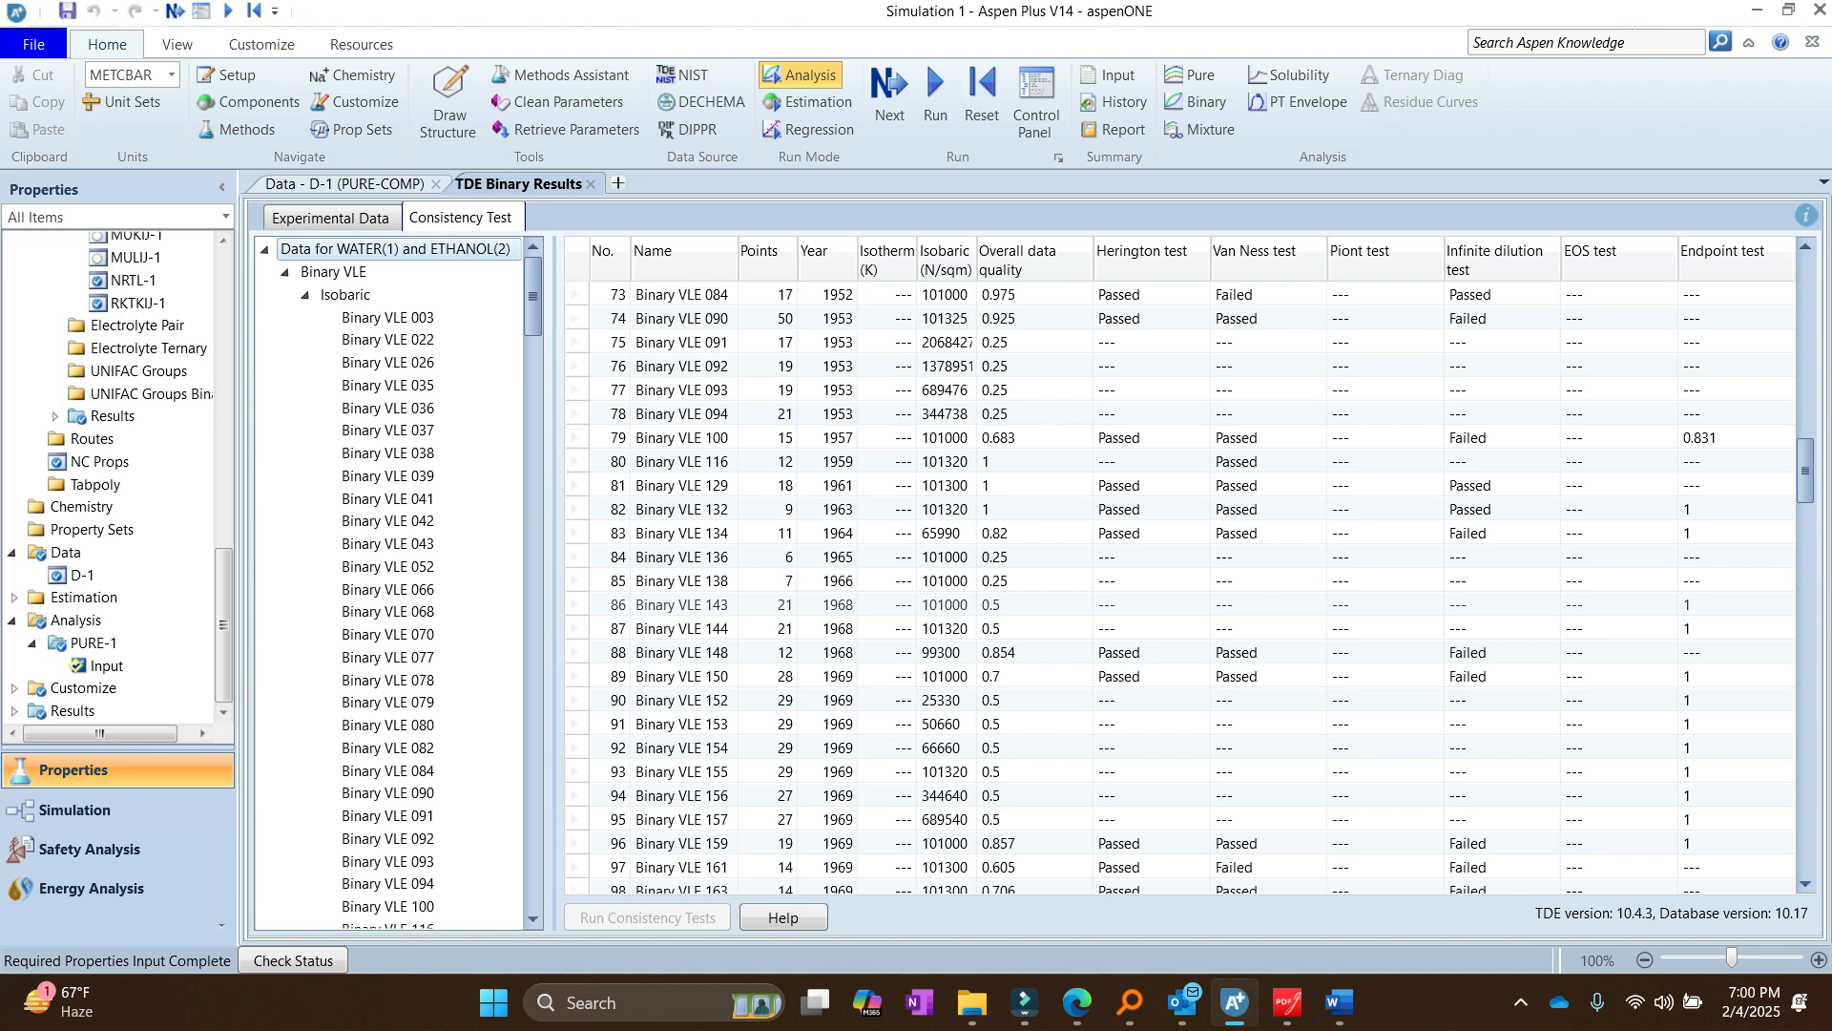
{"action": "scroll", "coordinate": [1180, 572], "scroll_direction": "up", "scroll_amount": 20}
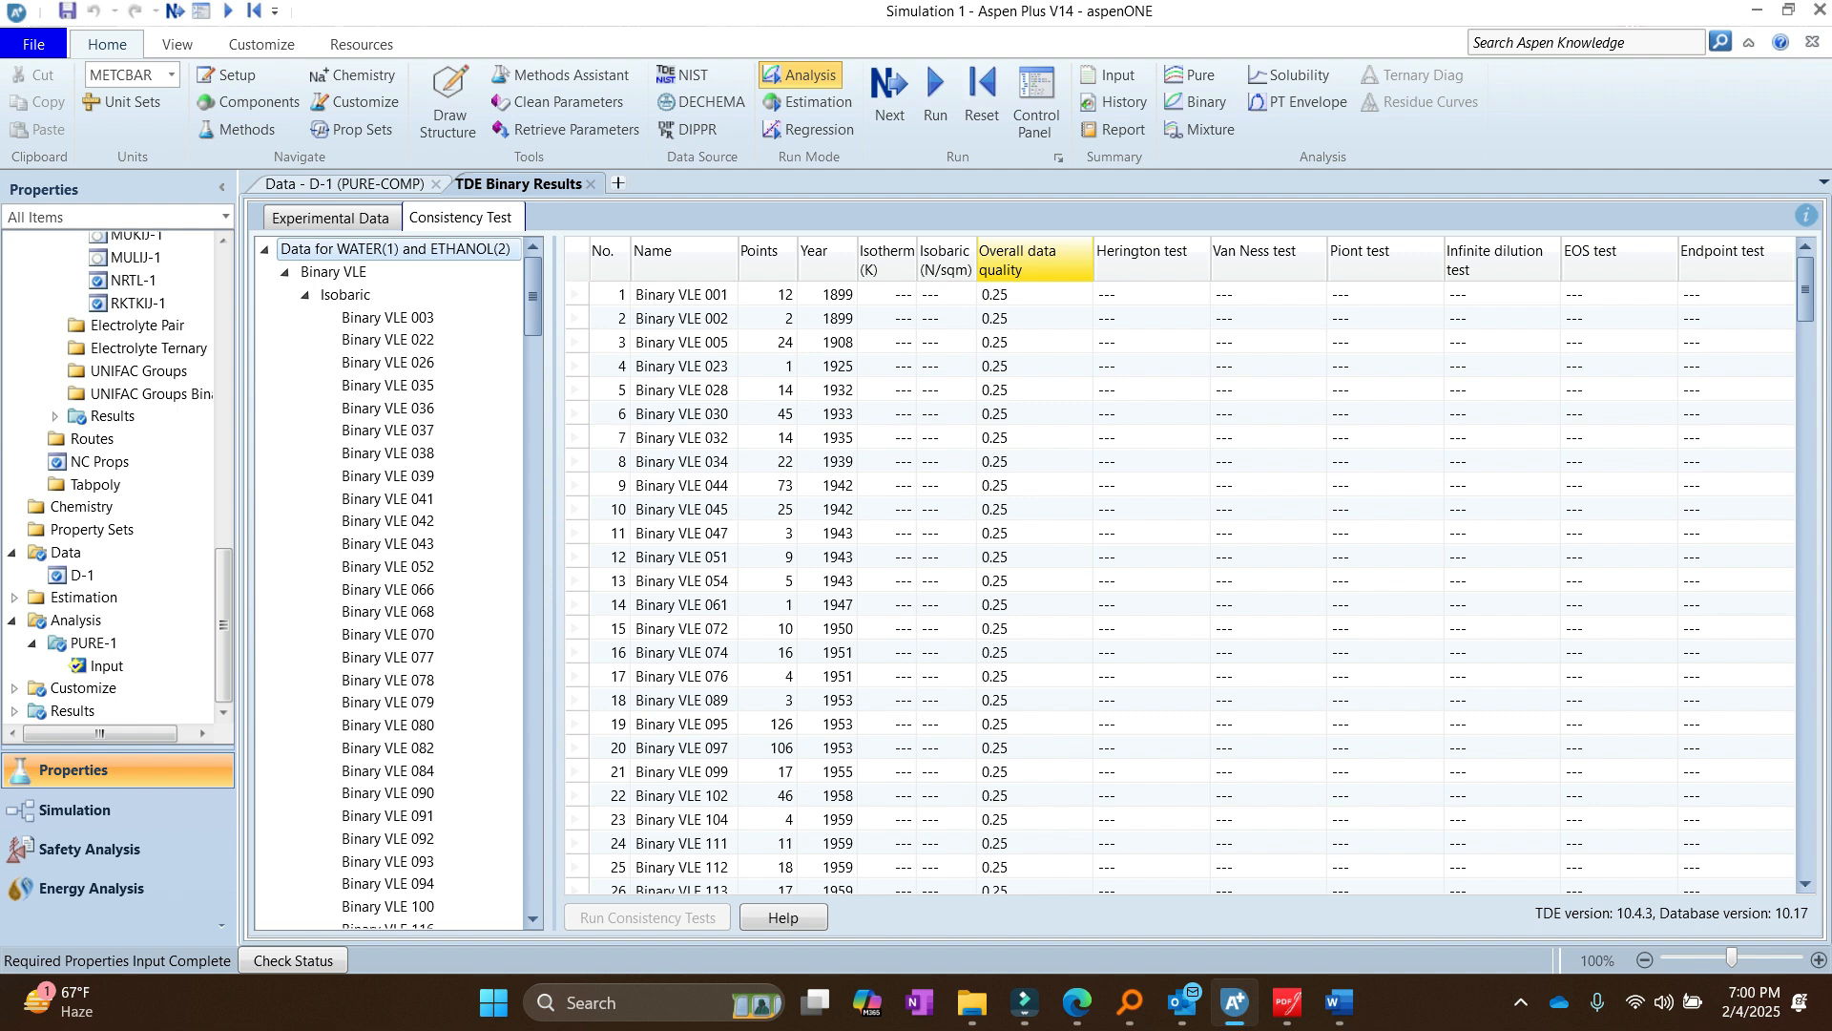
Step: Sort the consistency test results by overall data quality, first ascending and finally descending
{"action": "left_click", "coordinate": [1034, 261]}
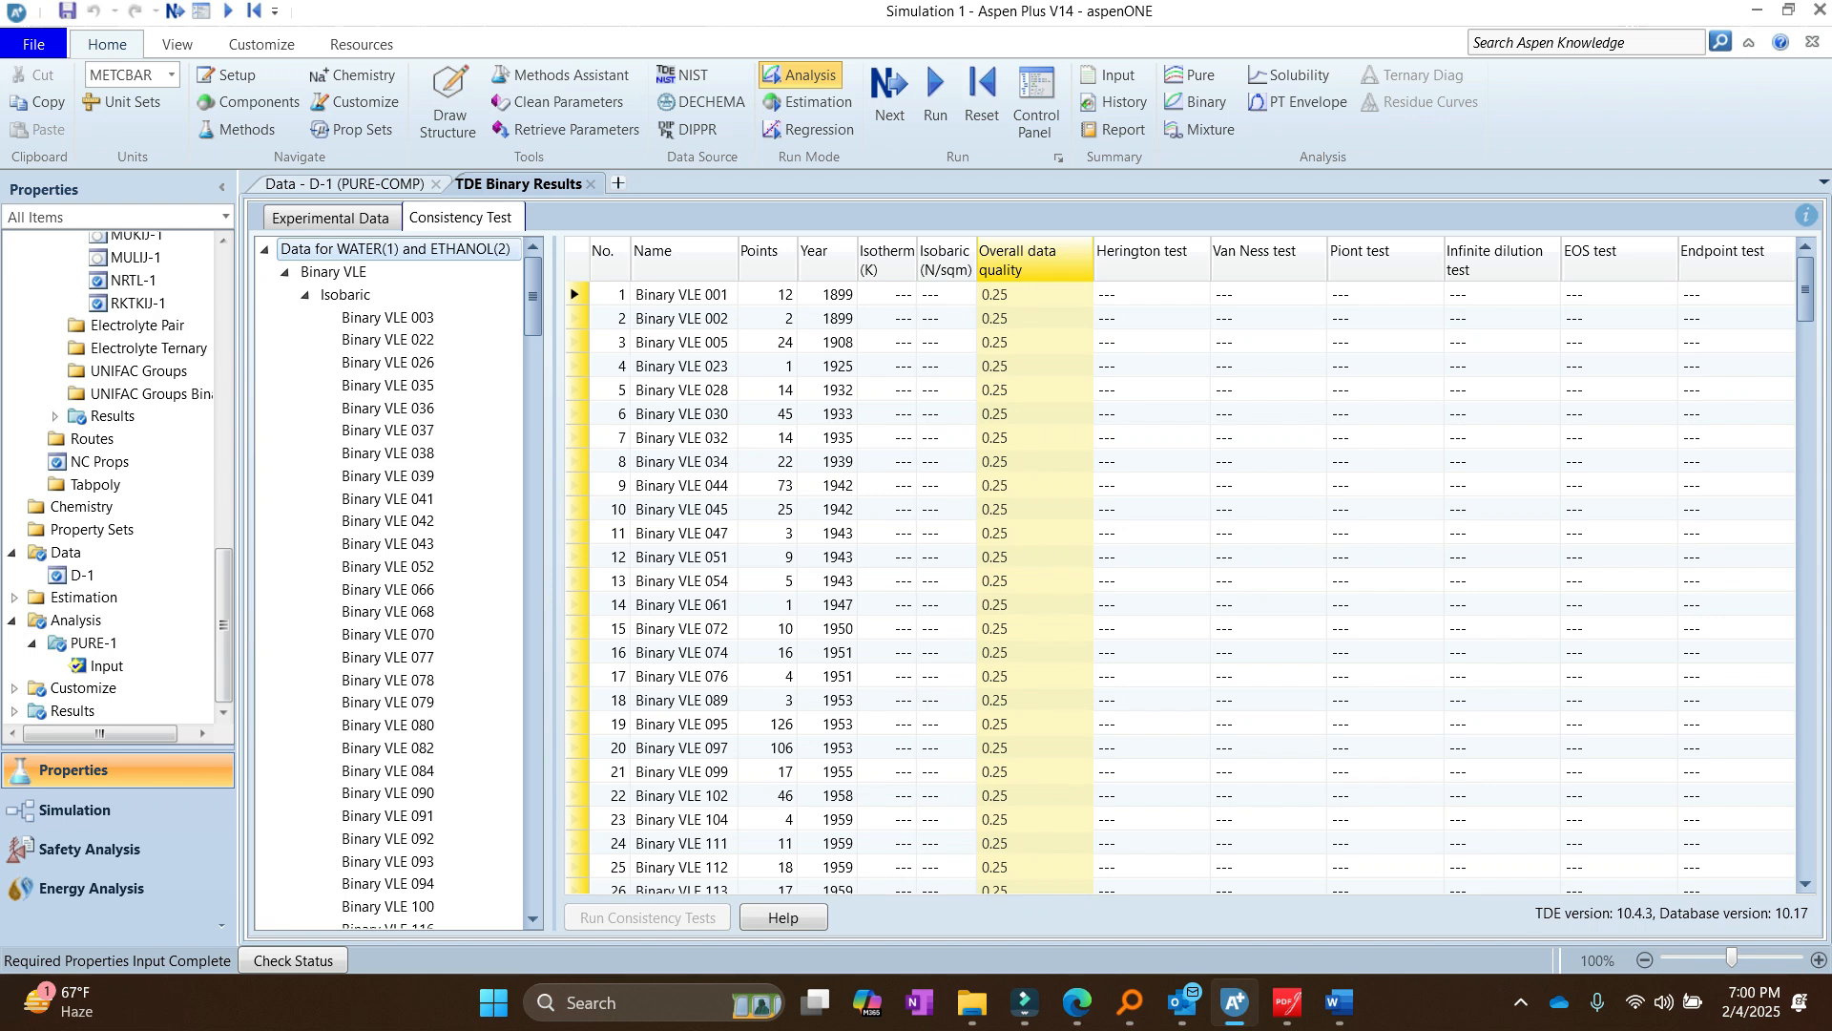
{"action": "right_click", "coordinate": [1009, 258]}
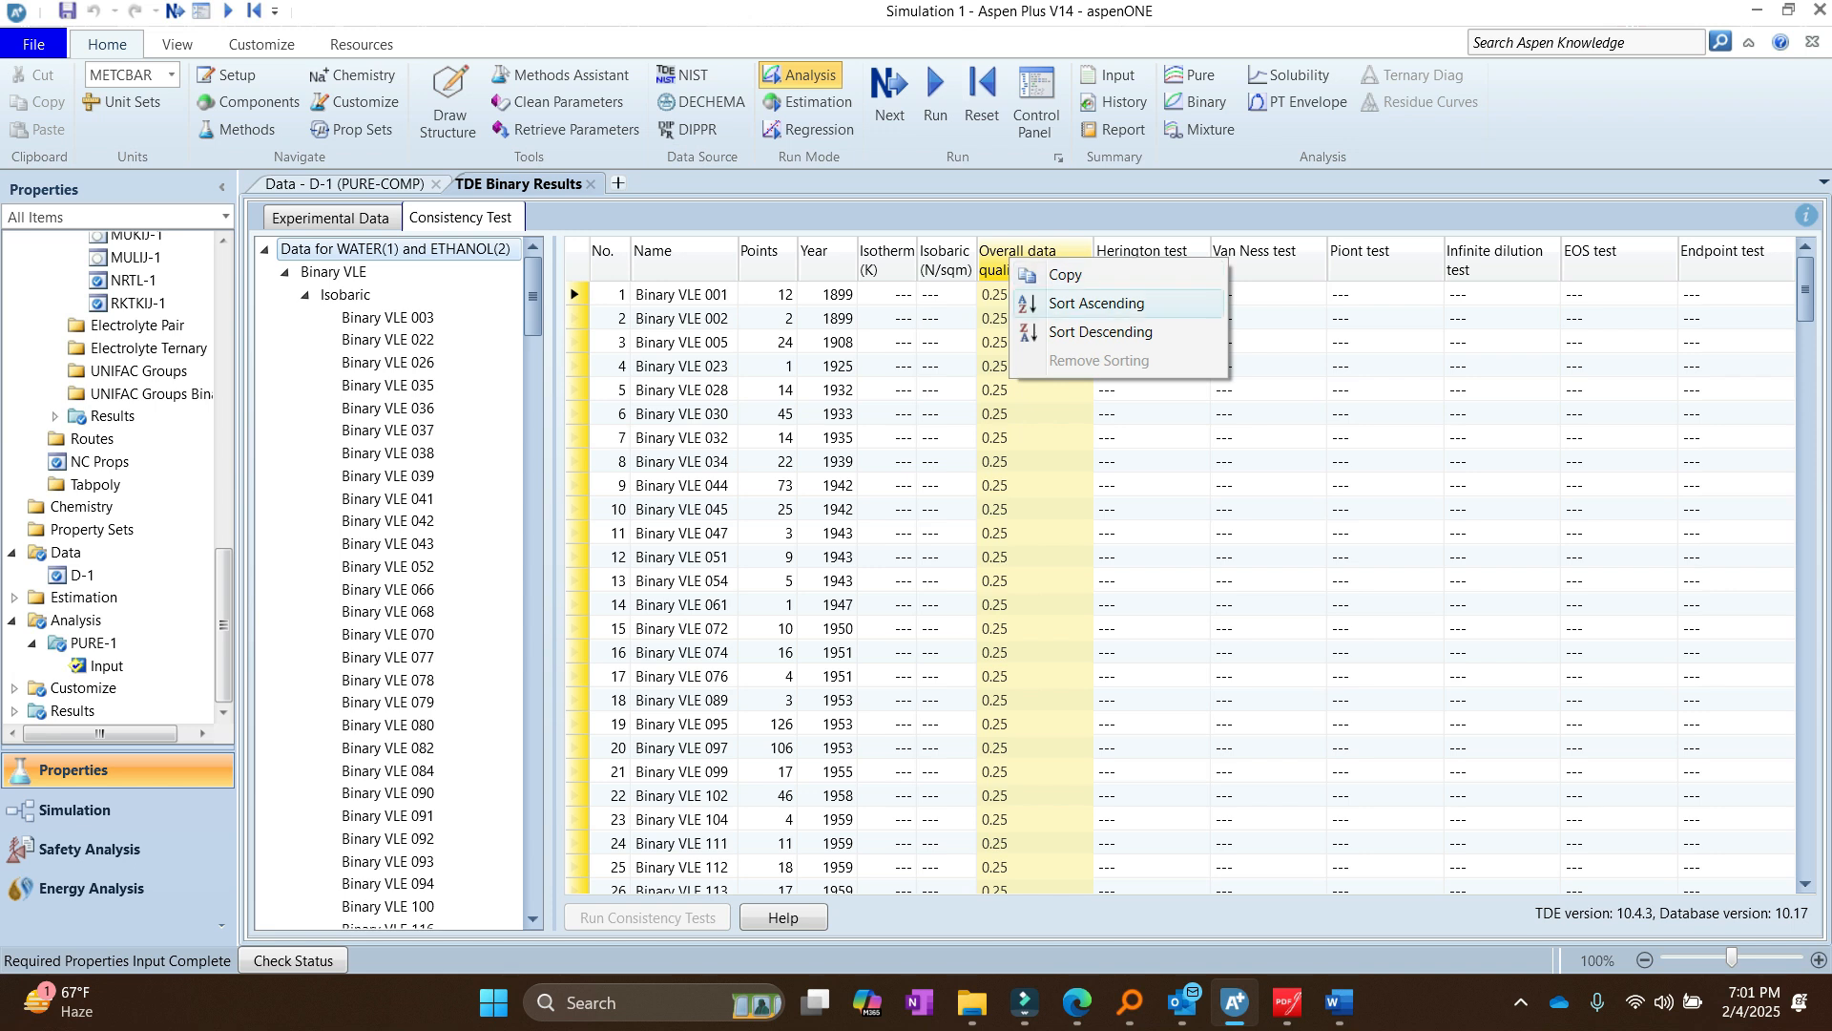
{"action": "left_click", "coordinate": [1097, 303]}
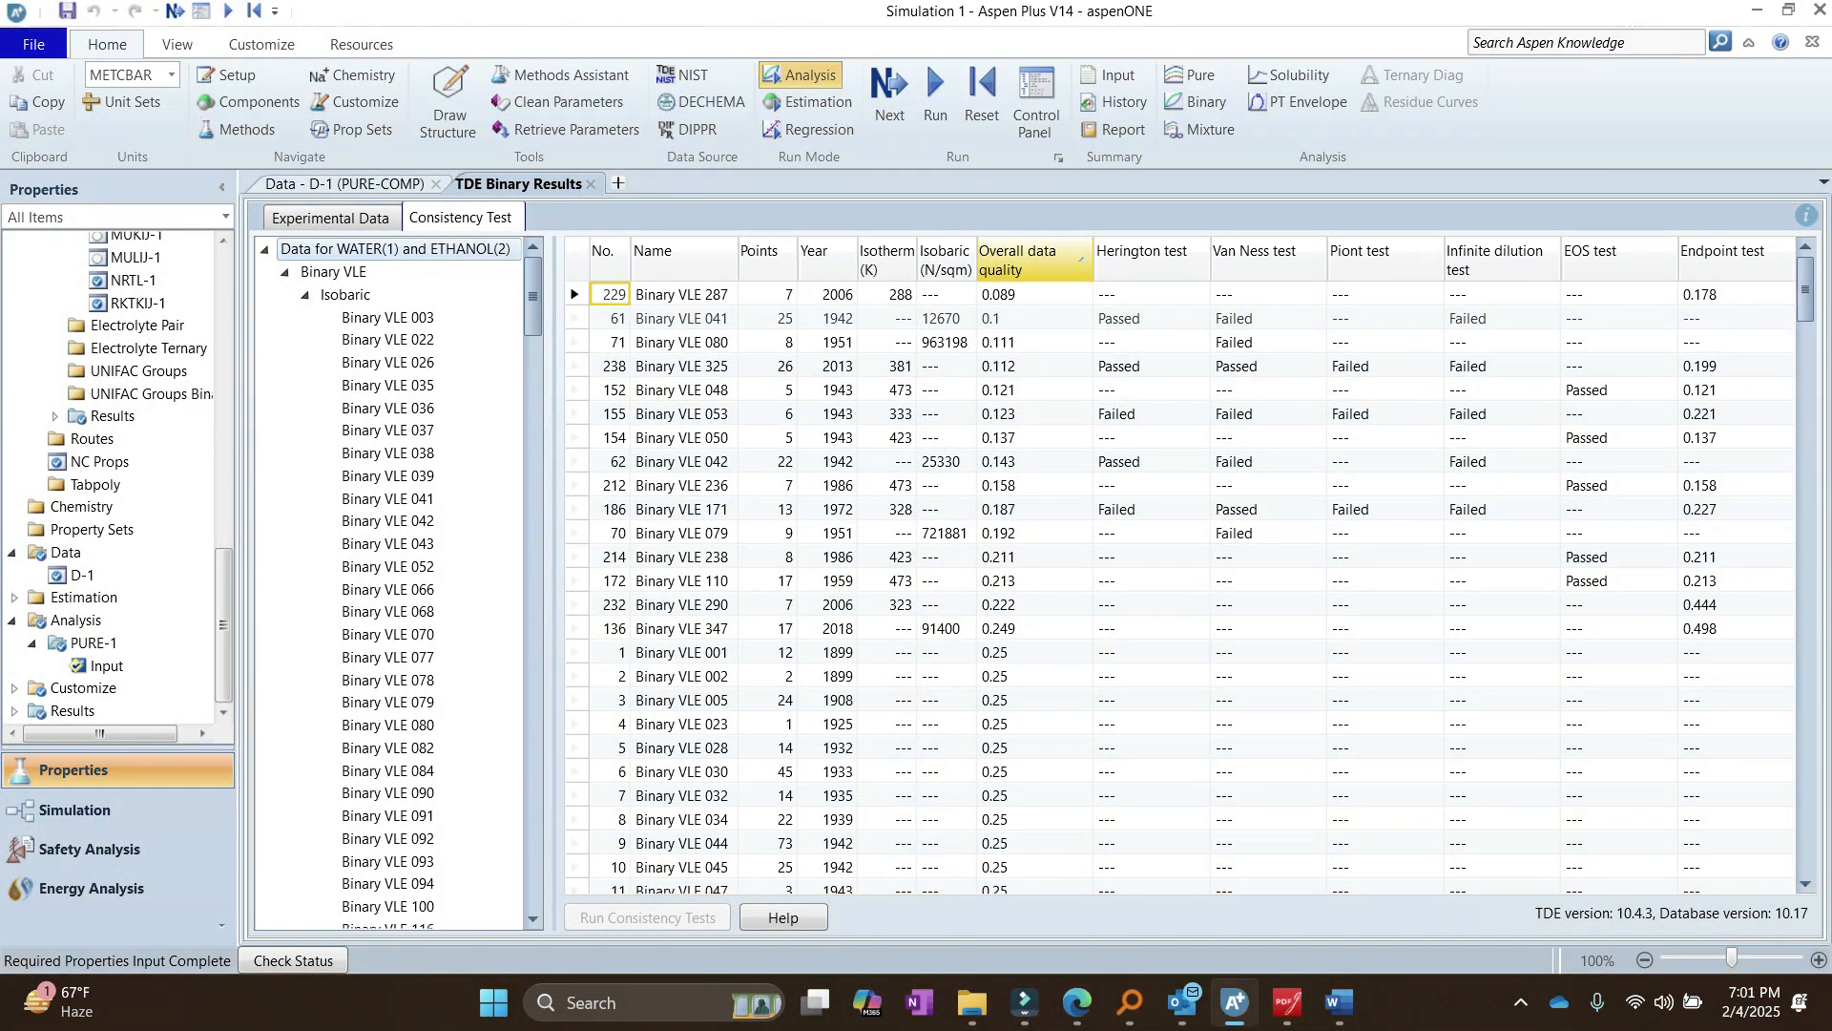
{"action": "right_click", "coordinate": [1020, 263]}
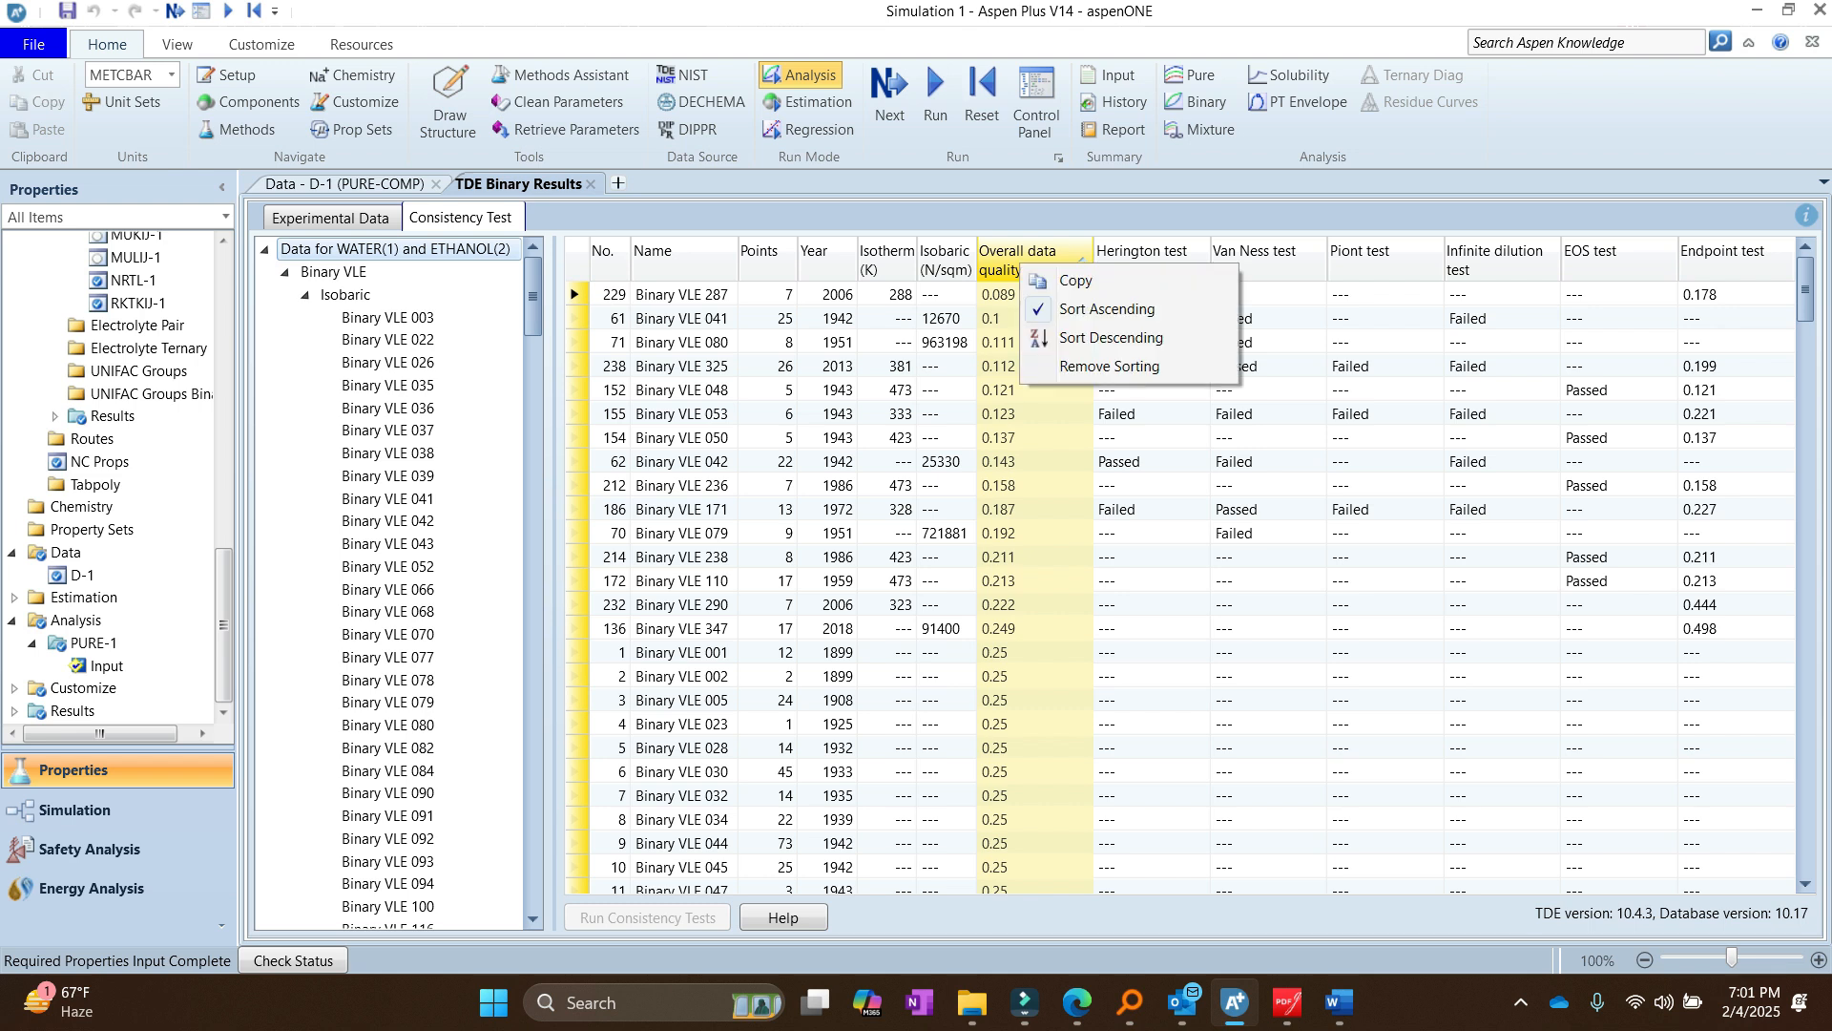
{"action": "left_click", "coordinate": [1110, 338]}
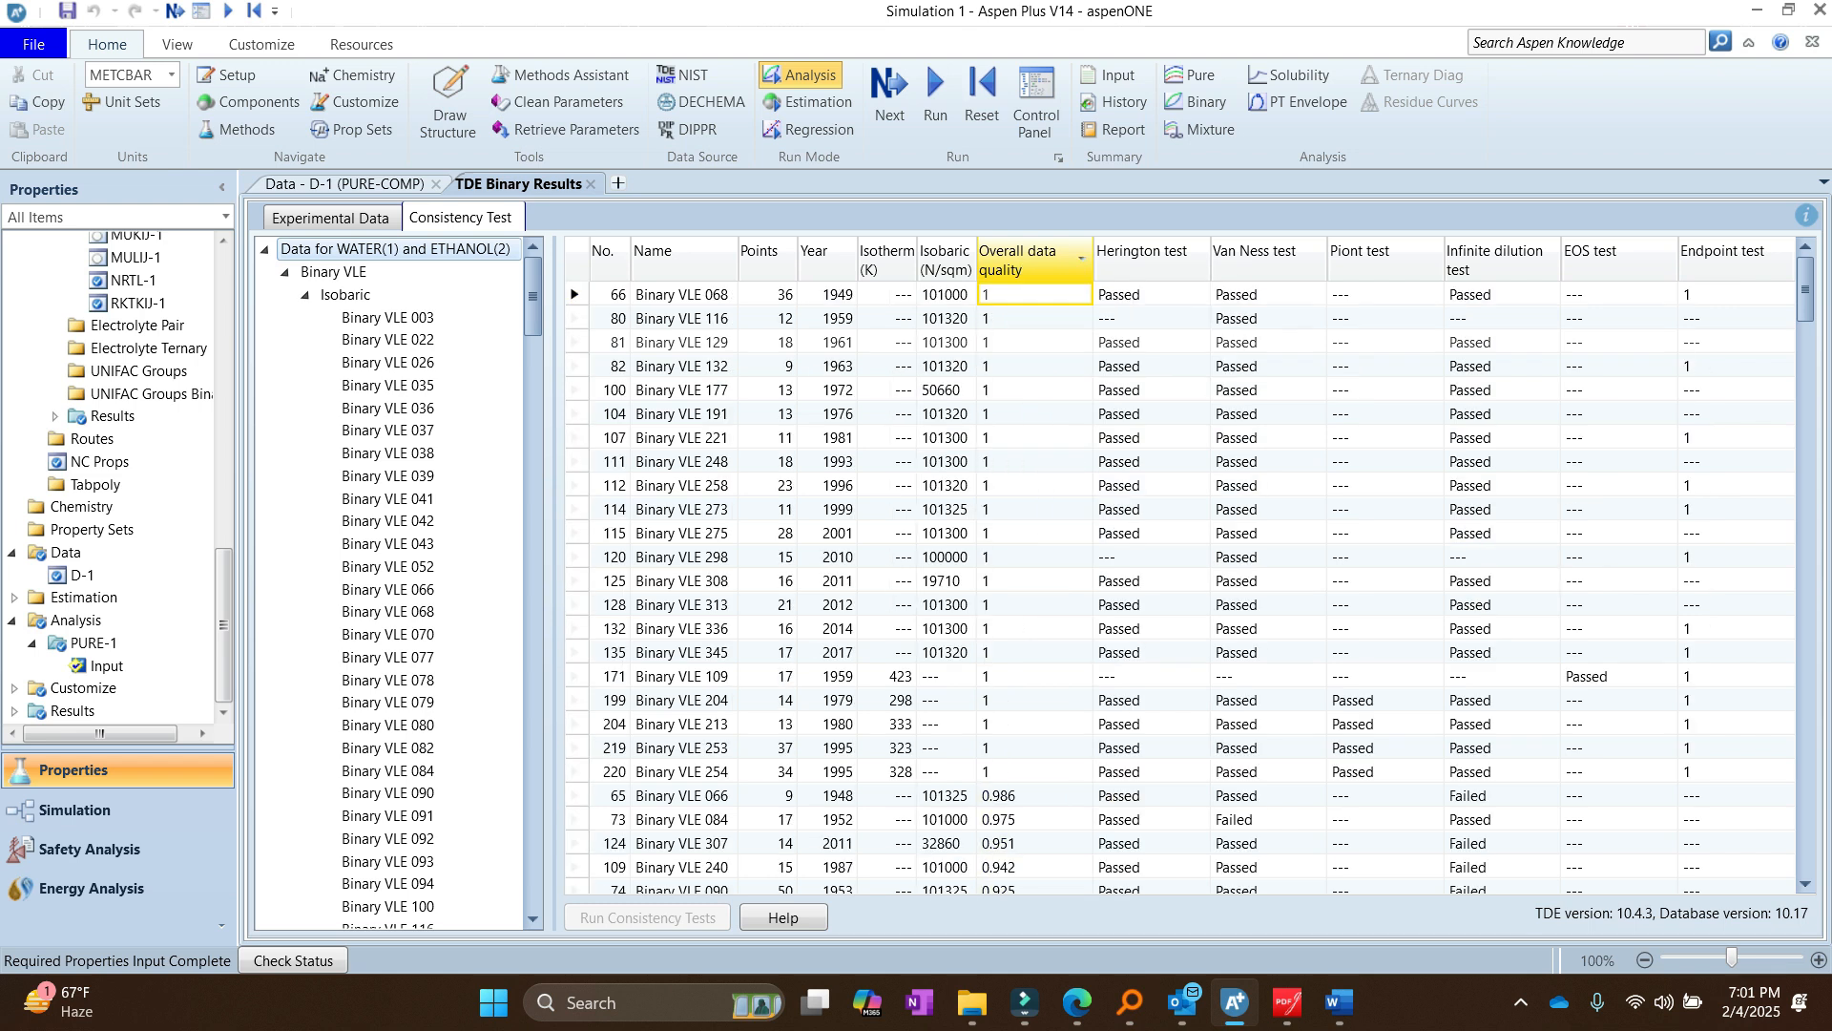
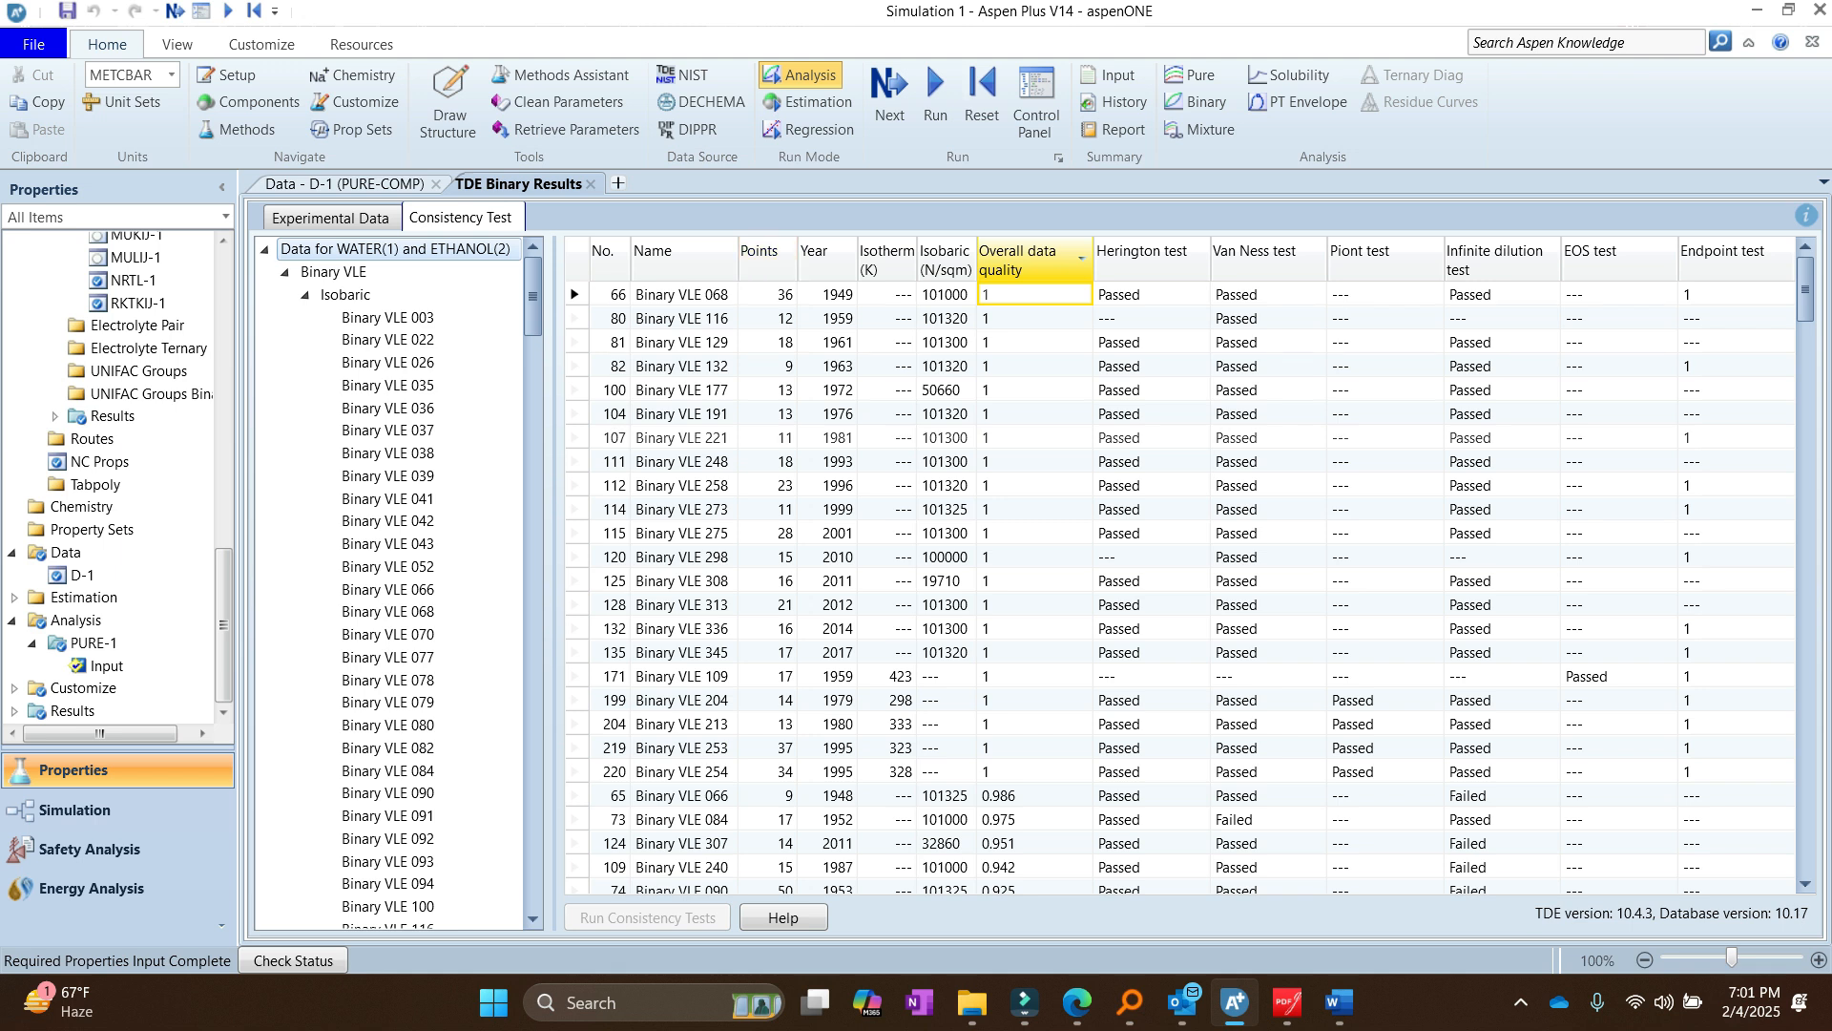
Step: Inspect the individual consistency test scores of isothermal set Binary VLE 062 and isobaric set Binary VLE 068
{"action": "left_click", "coordinate": [767, 295]}
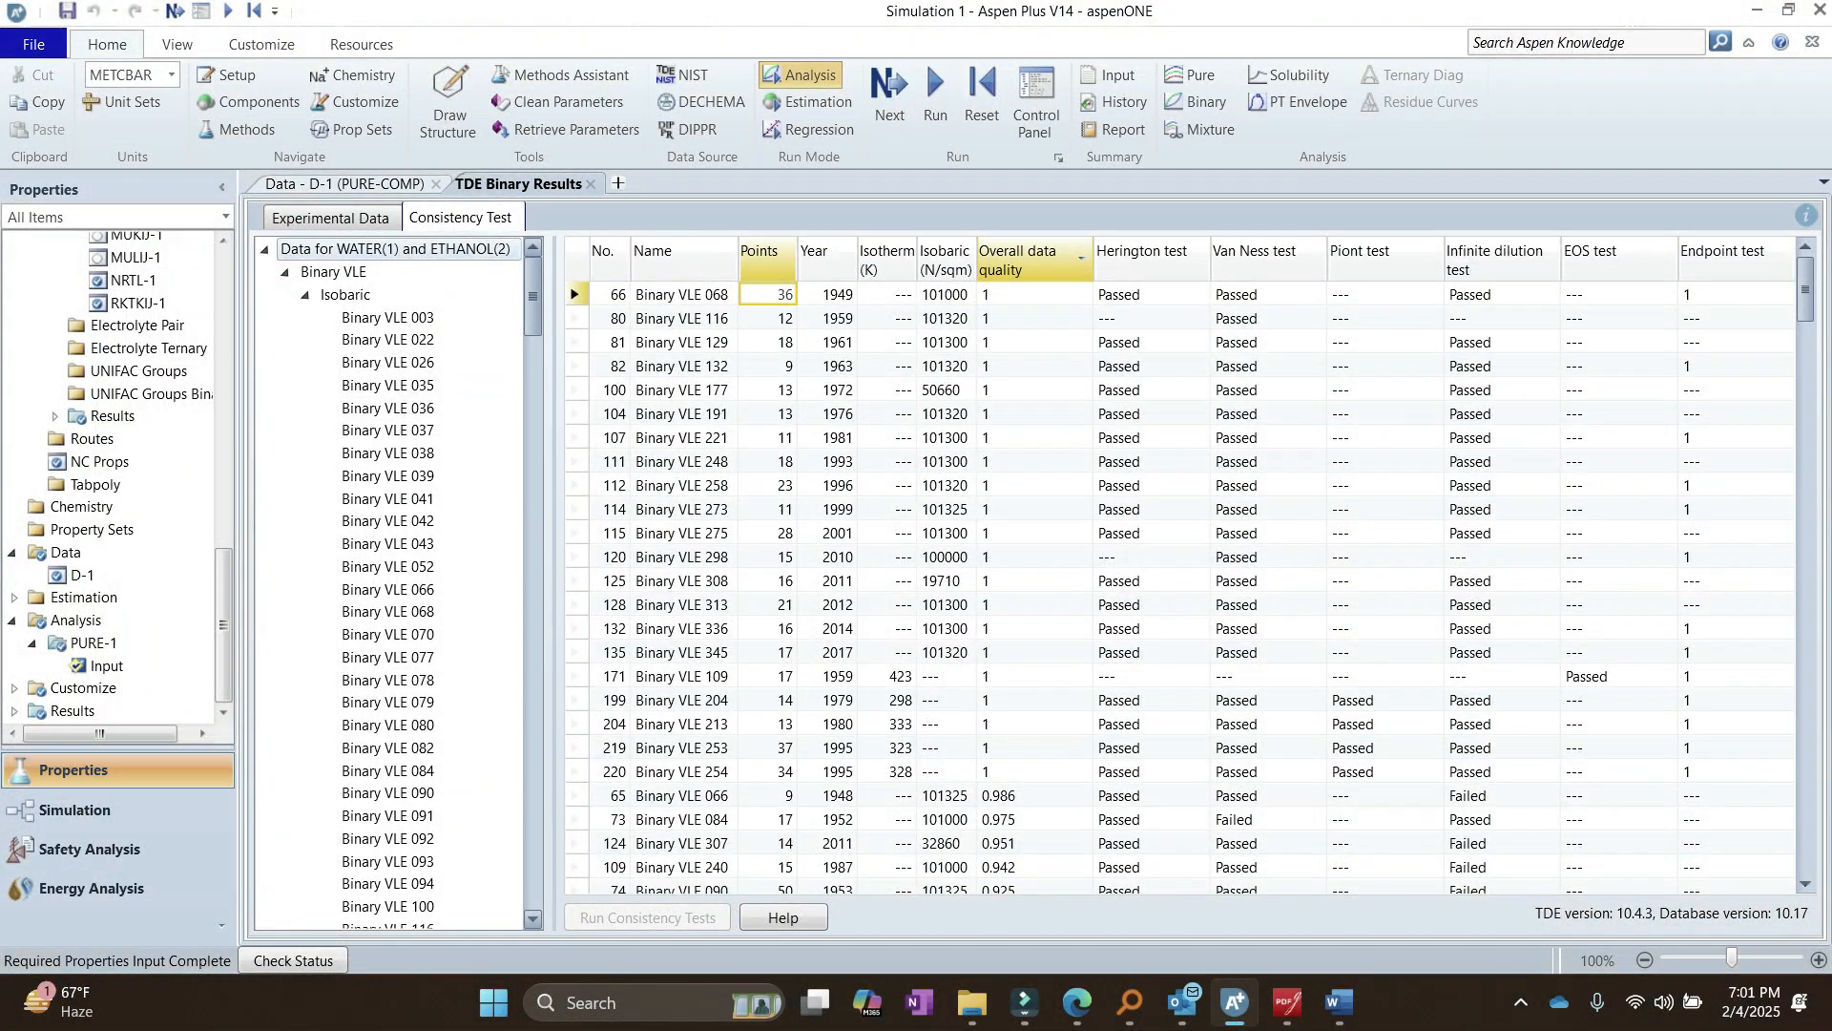
{"action": "scroll", "coordinate": [399, 582], "scroll_direction": "down", "scroll_amount": 15}
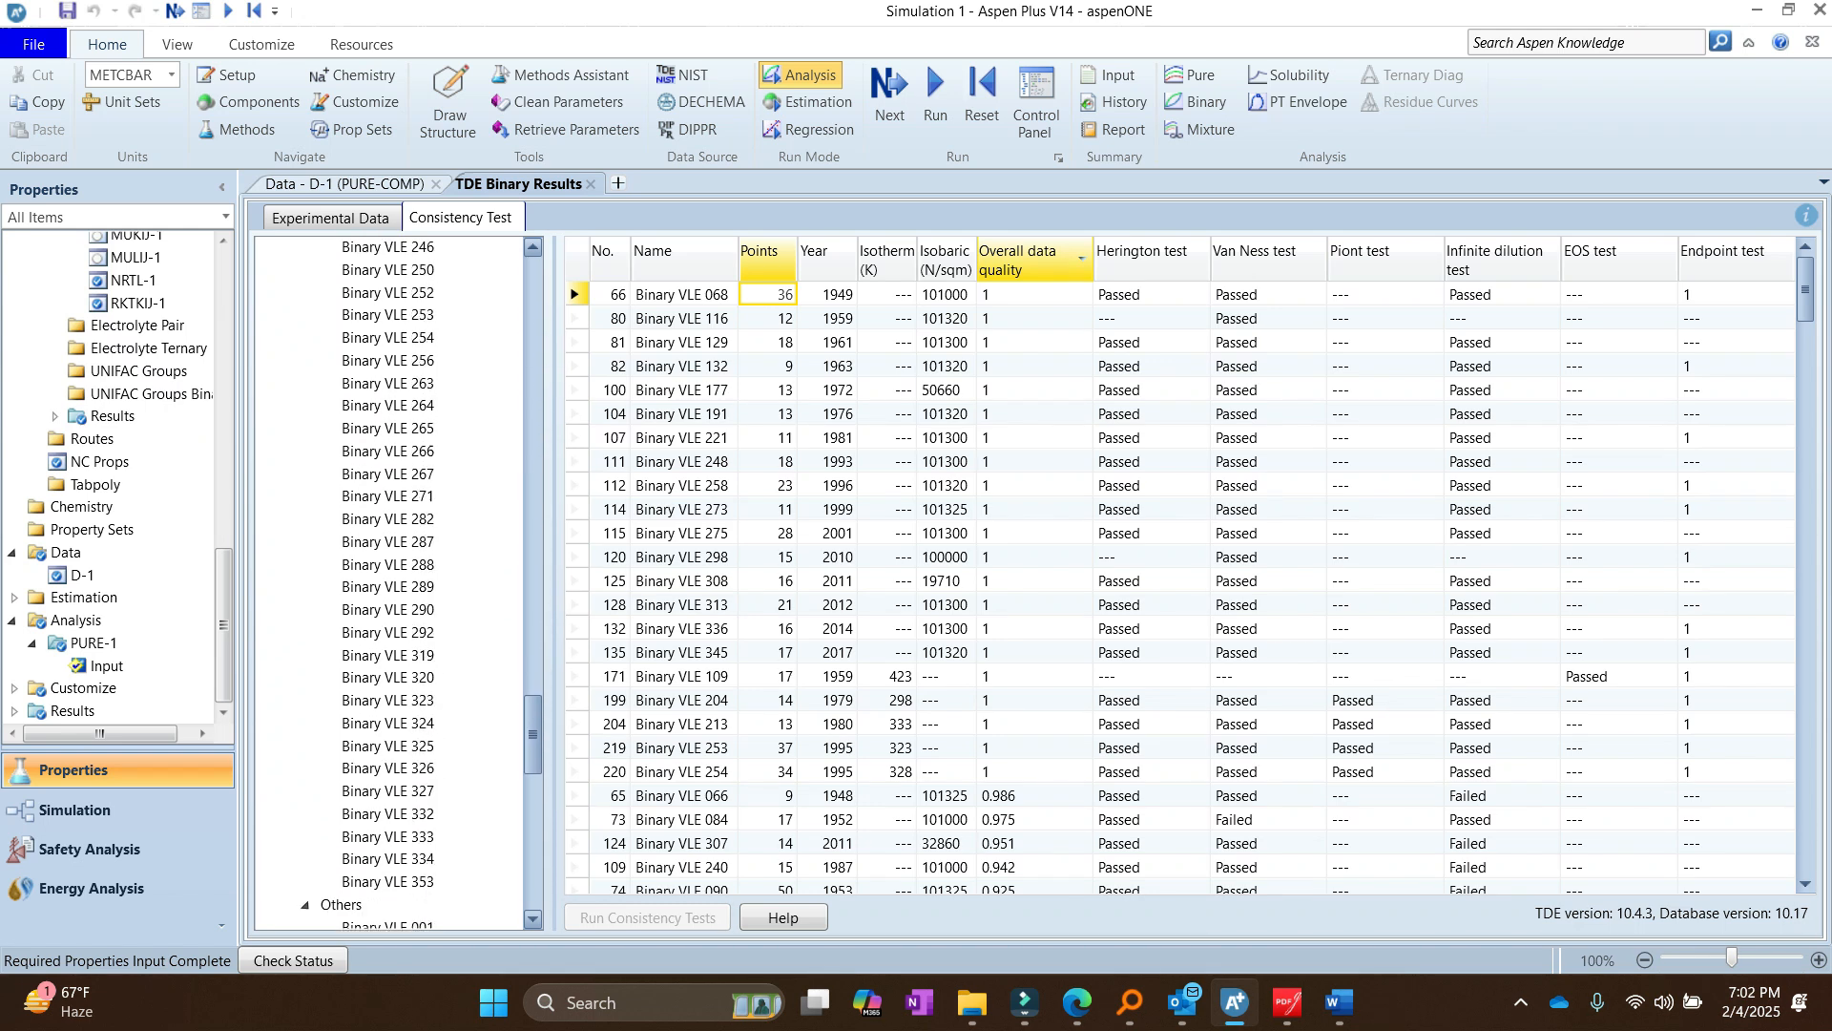
{"action": "scroll", "coordinate": [391, 582], "scroll_direction": "up", "scroll_amount": 10}
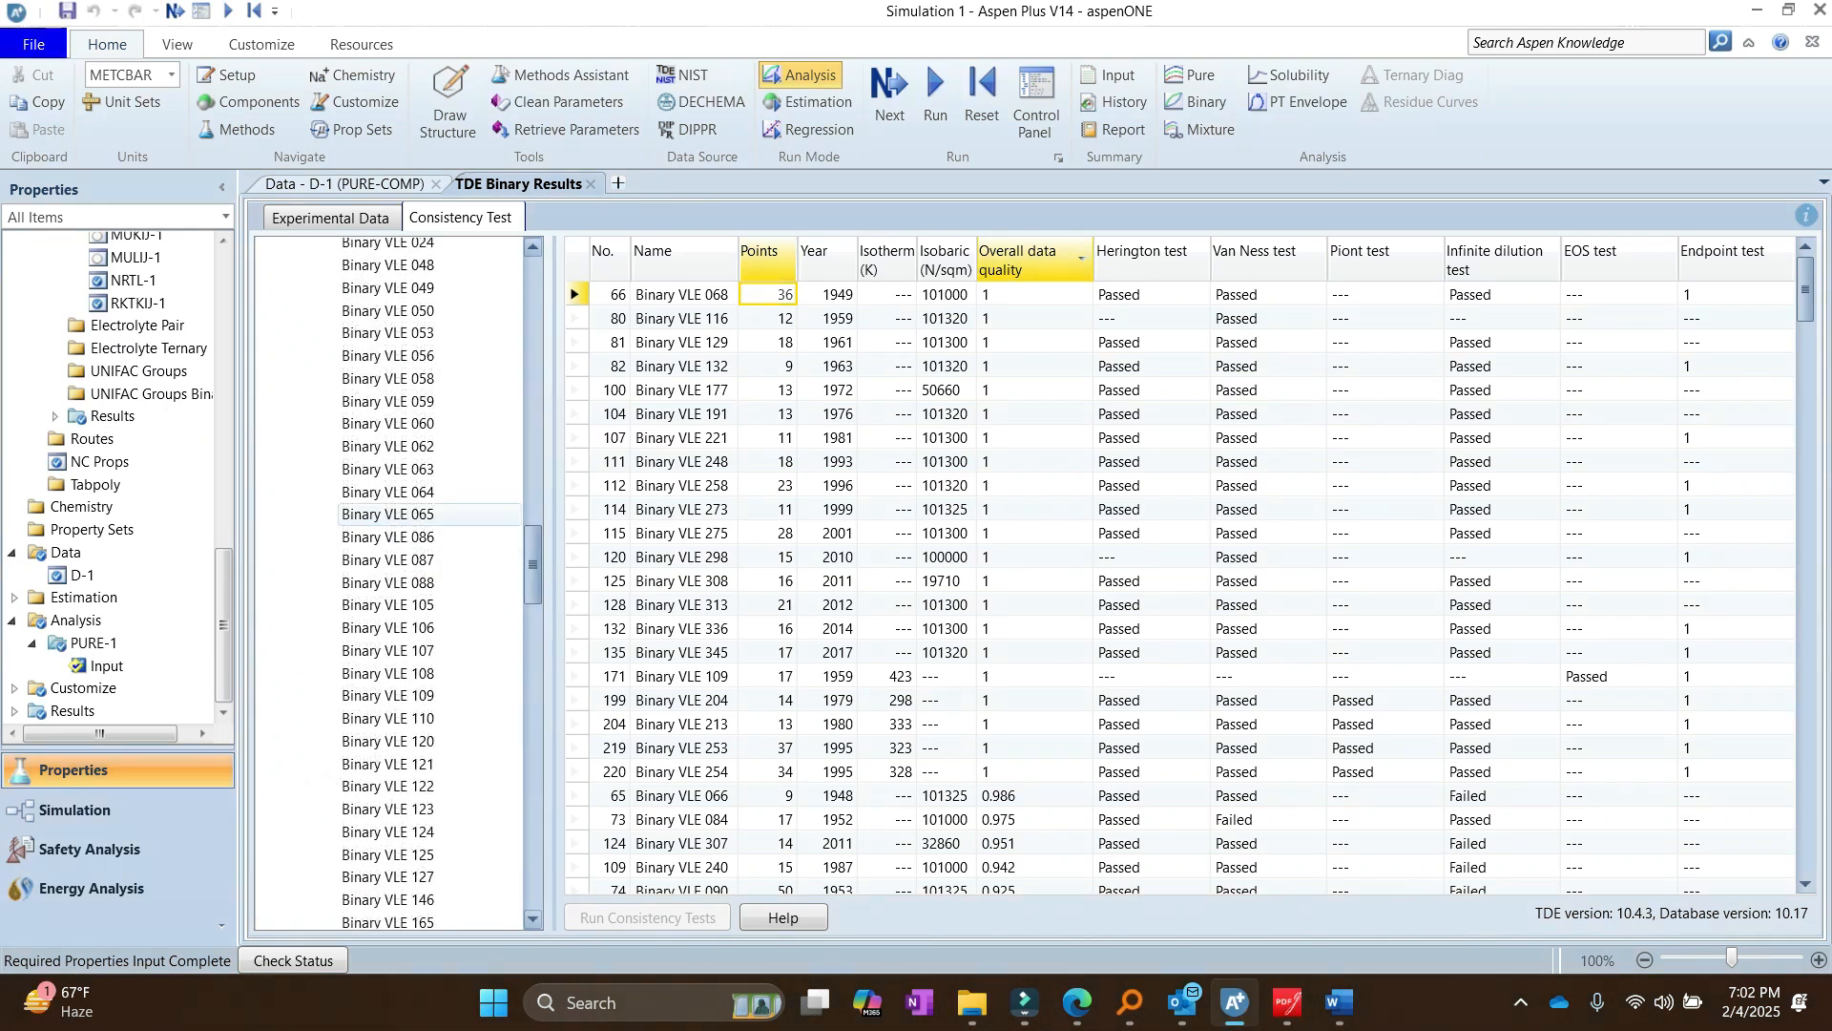
{"action": "left_click", "coordinate": [387, 446]}
{"action": "scroll", "coordinate": [391, 582], "scroll_direction": "up", "scroll_amount": 5}
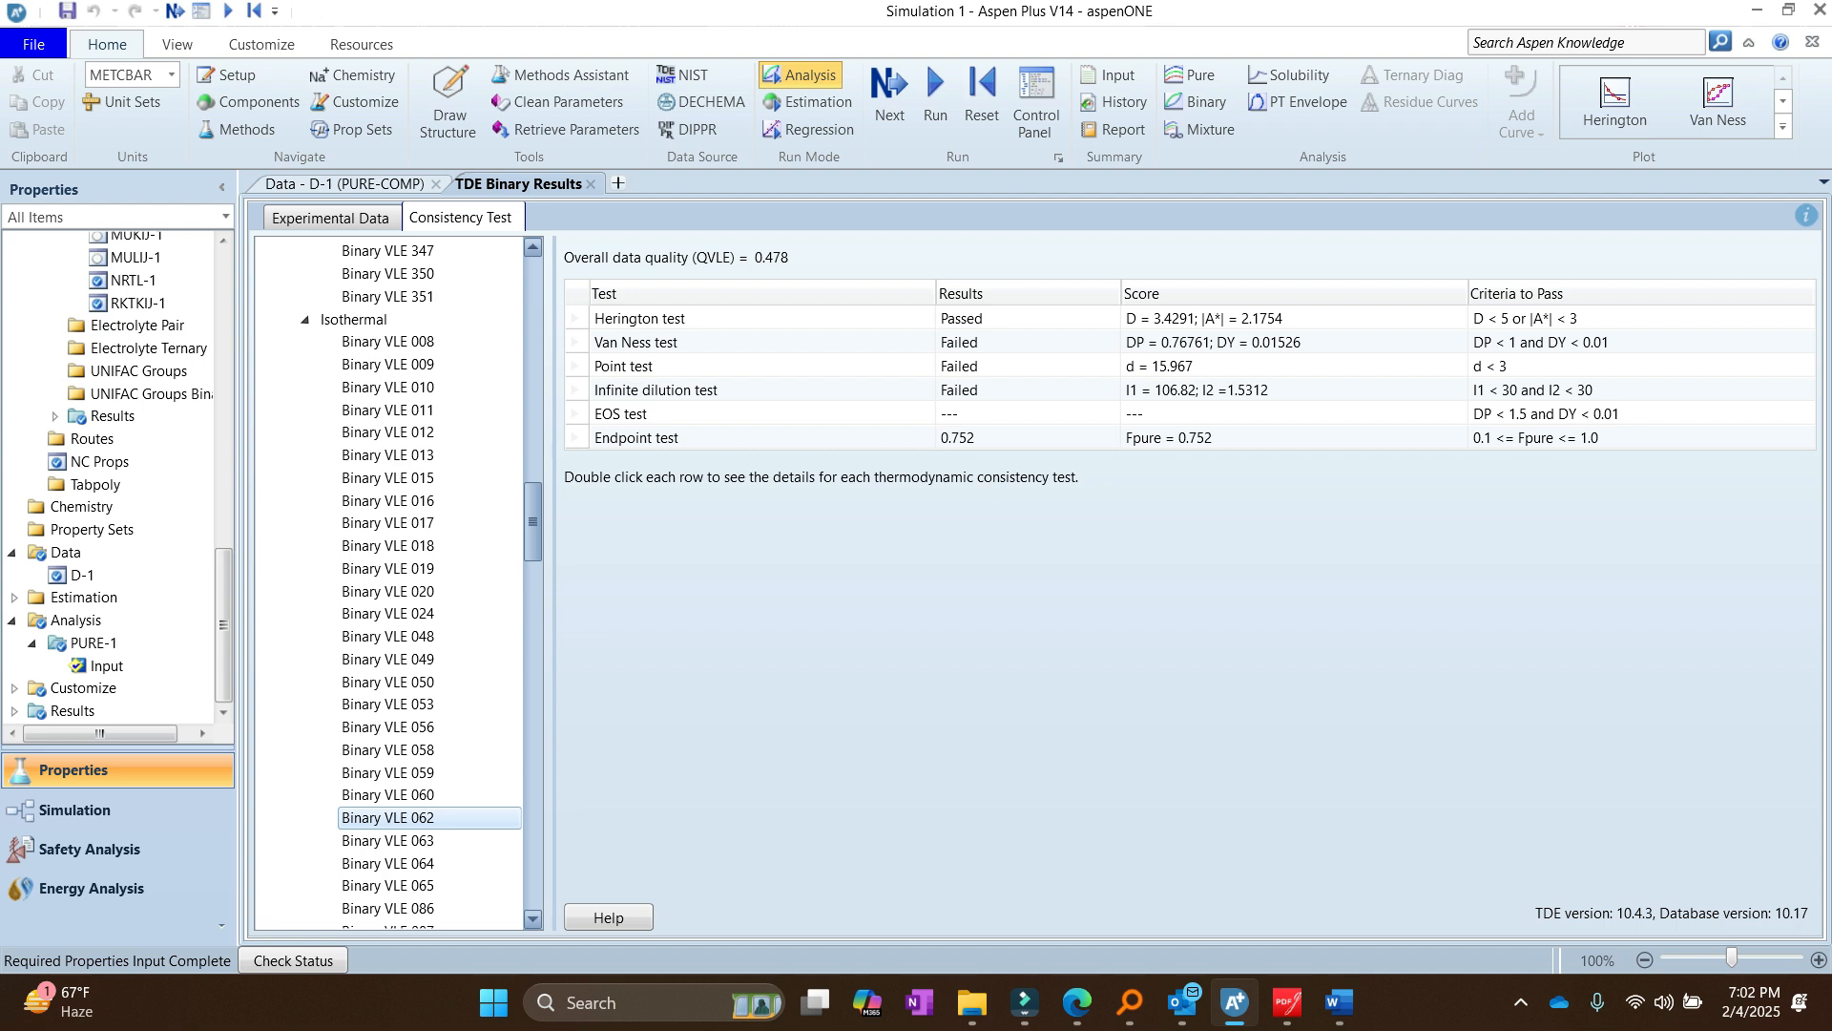
{"action": "scroll", "coordinate": [391, 582], "scroll_direction": "up", "scroll_amount": 10}
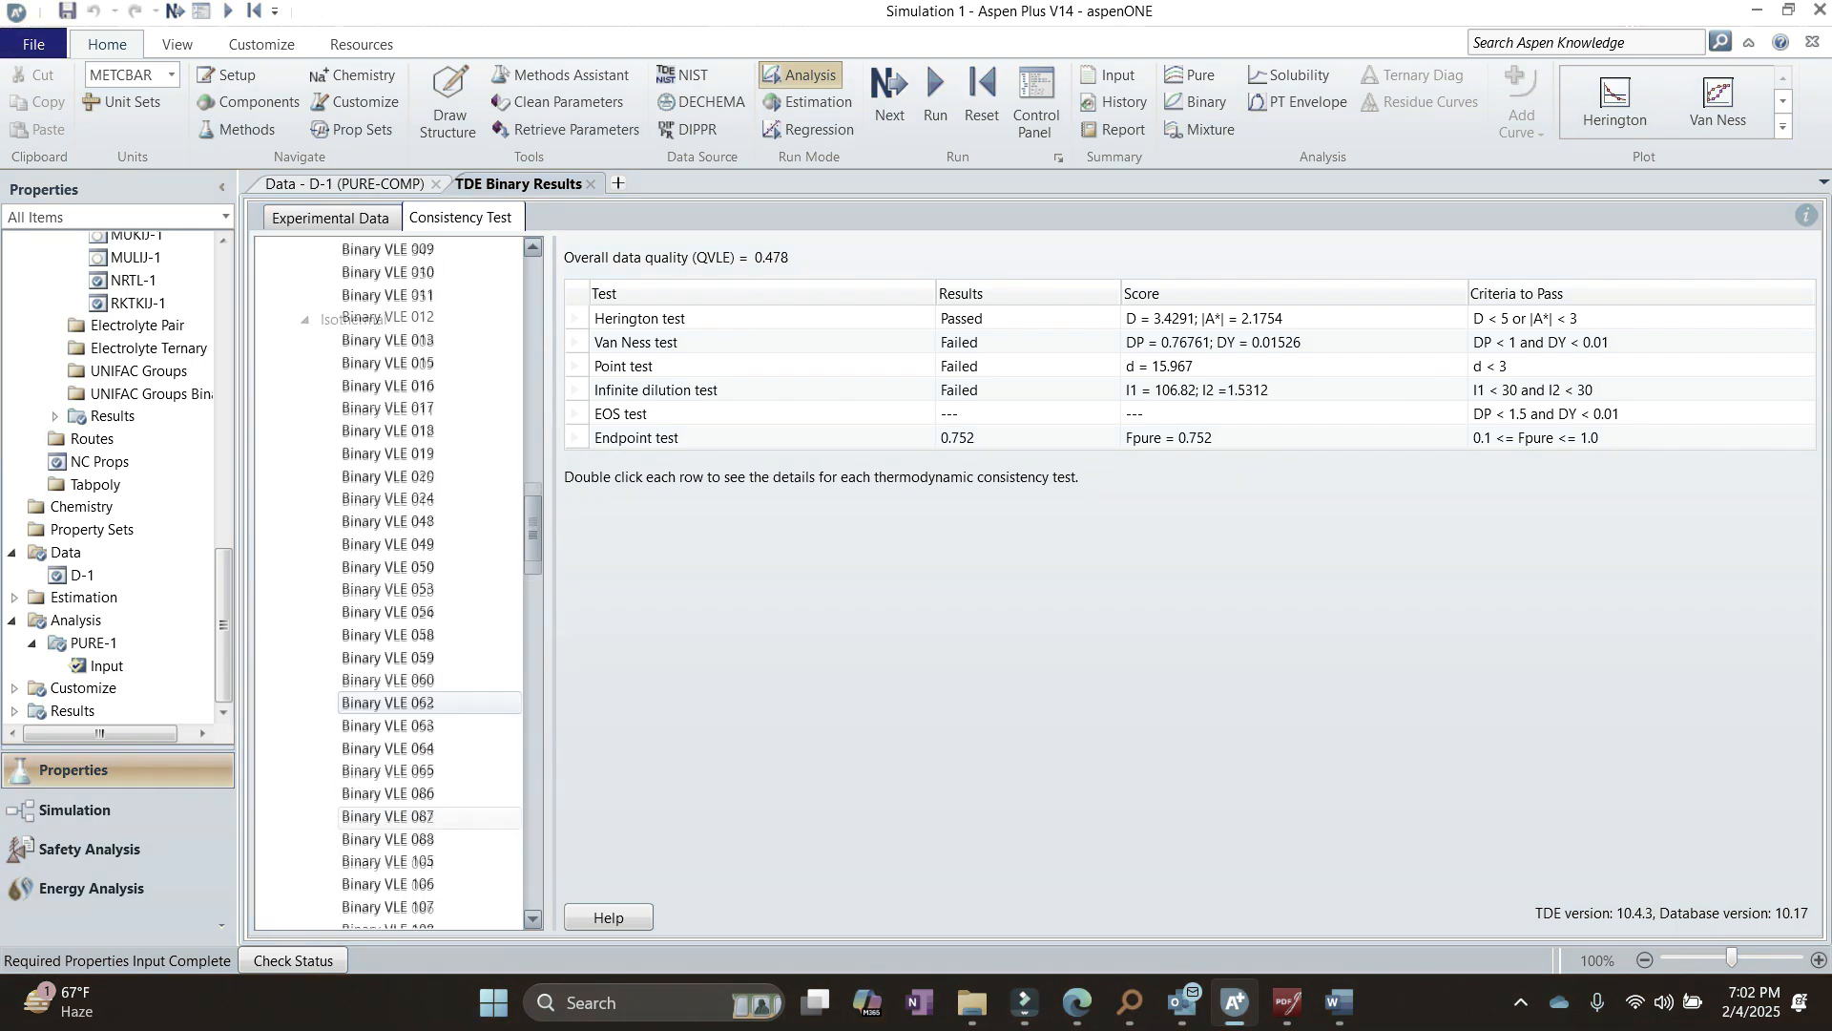
{"action": "scroll", "coordinate": [391, 583], "scroll_direction": "up", "scroll_amount": 7}
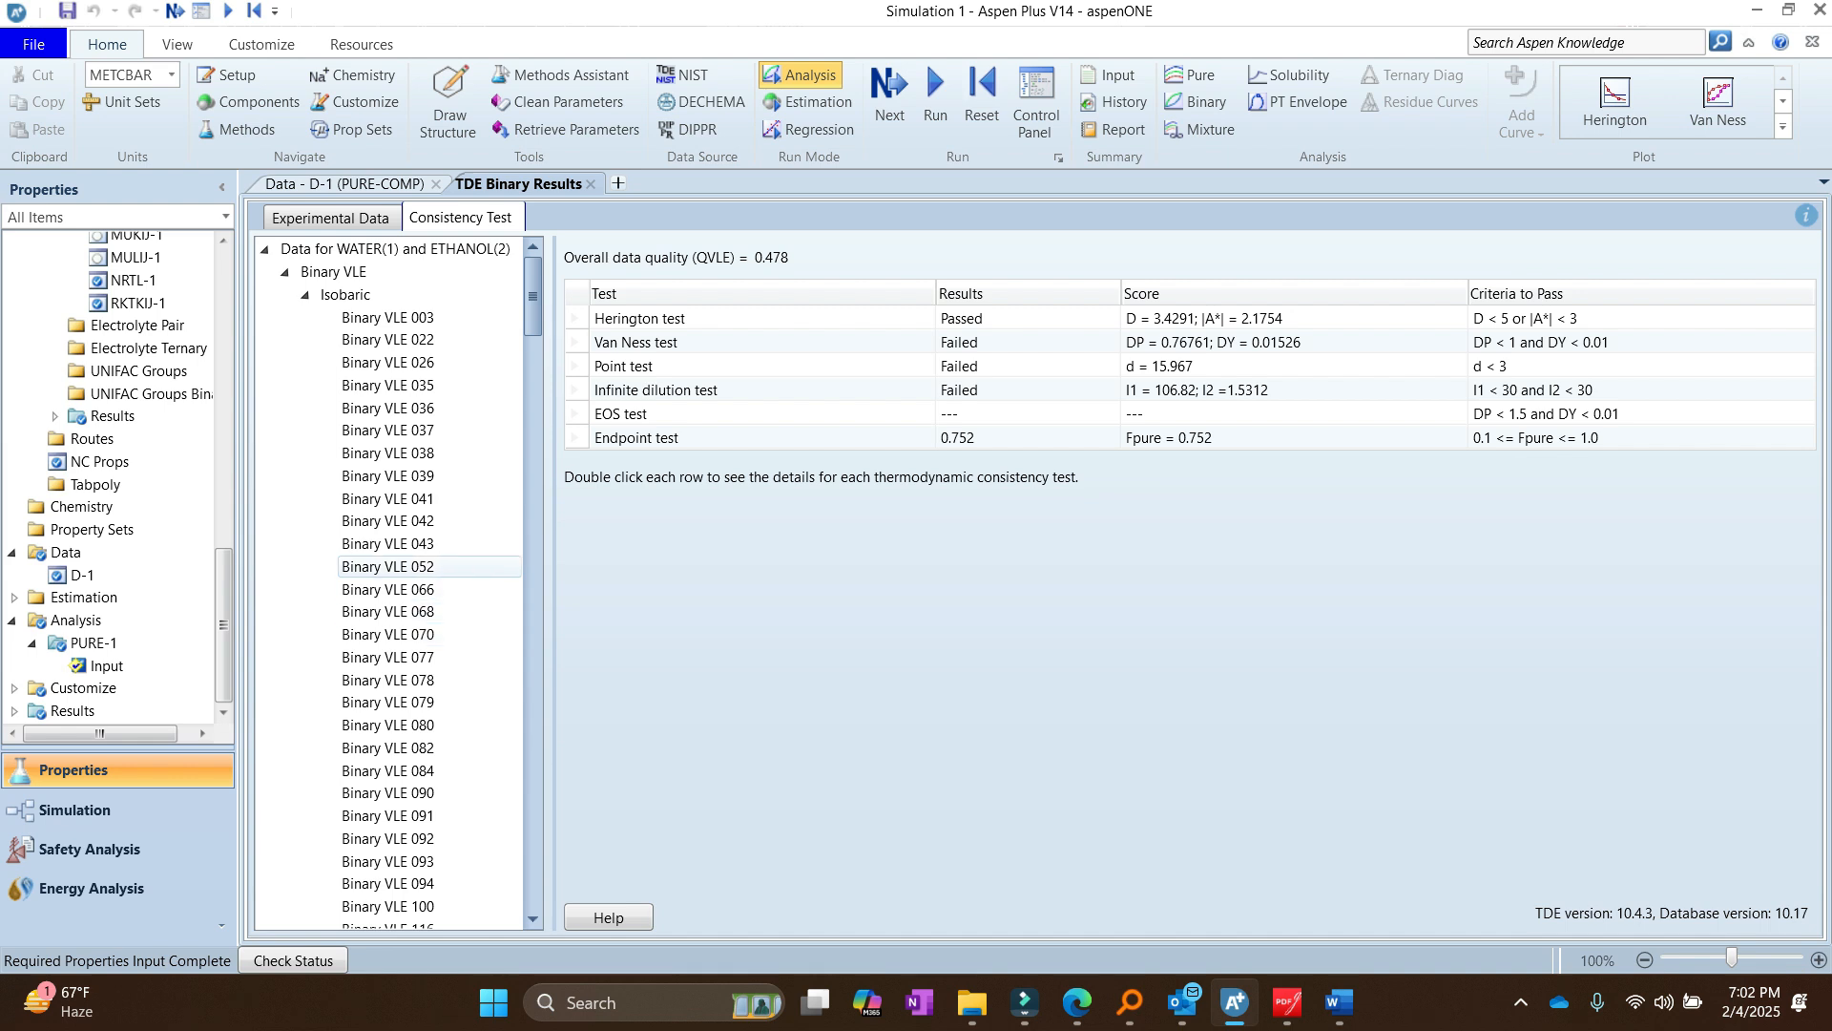
{"action": "left_click", "coordinate": [389, 612]}
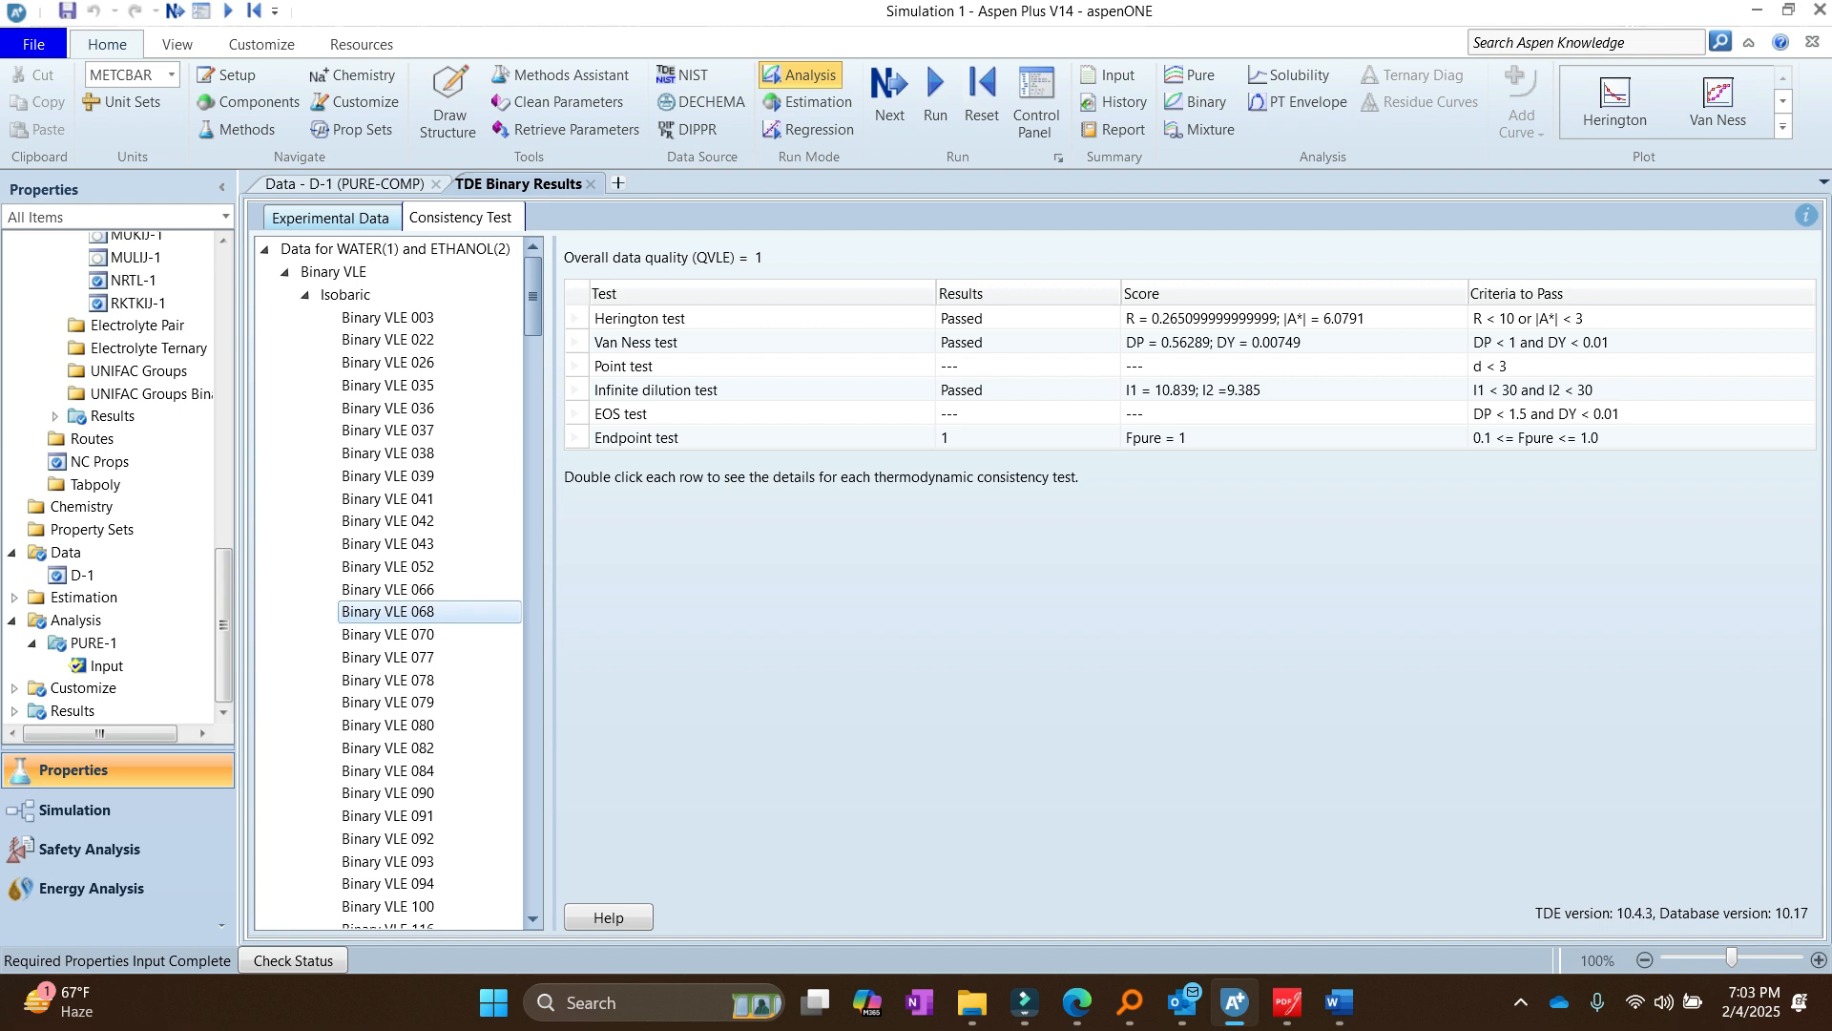
Step: Save the Binary VLE 068 experimental data to a property data form, keeping only BVLE068 selected
{"action": "left_click", "coordinate": [330, 218]}
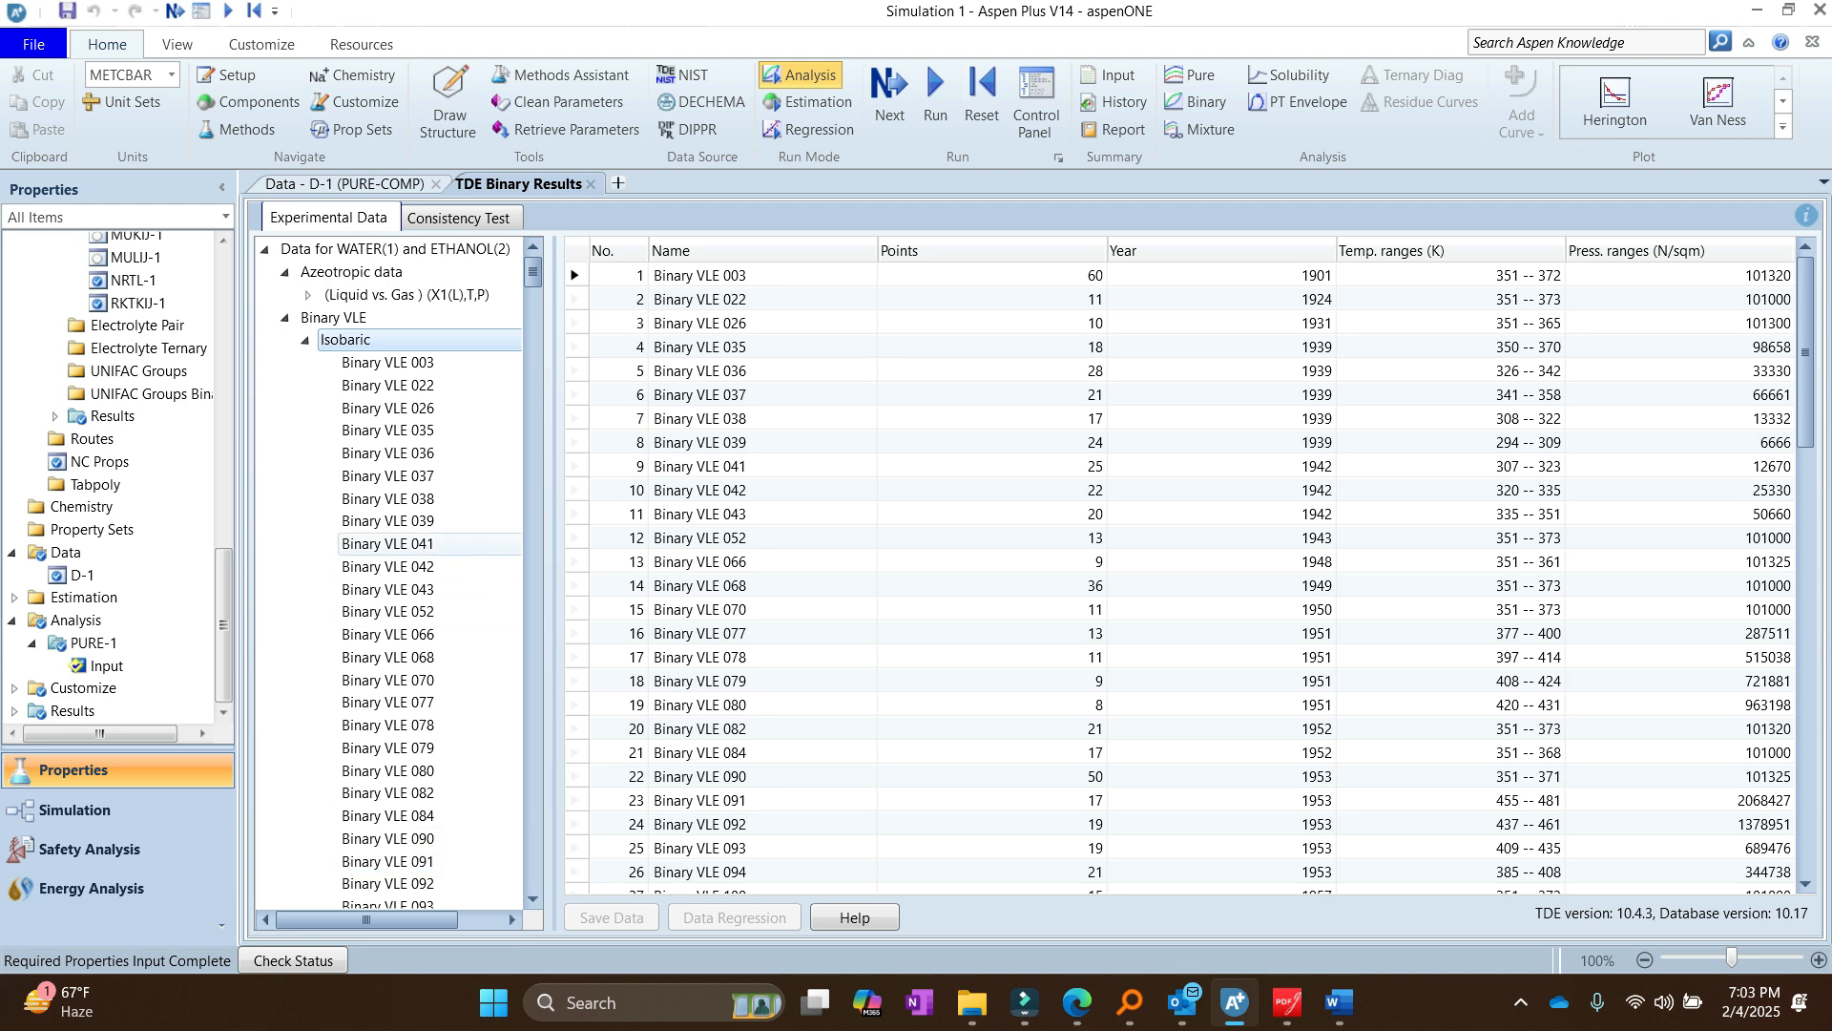
{"action": "left_click", "coordinate": [390, 657]}
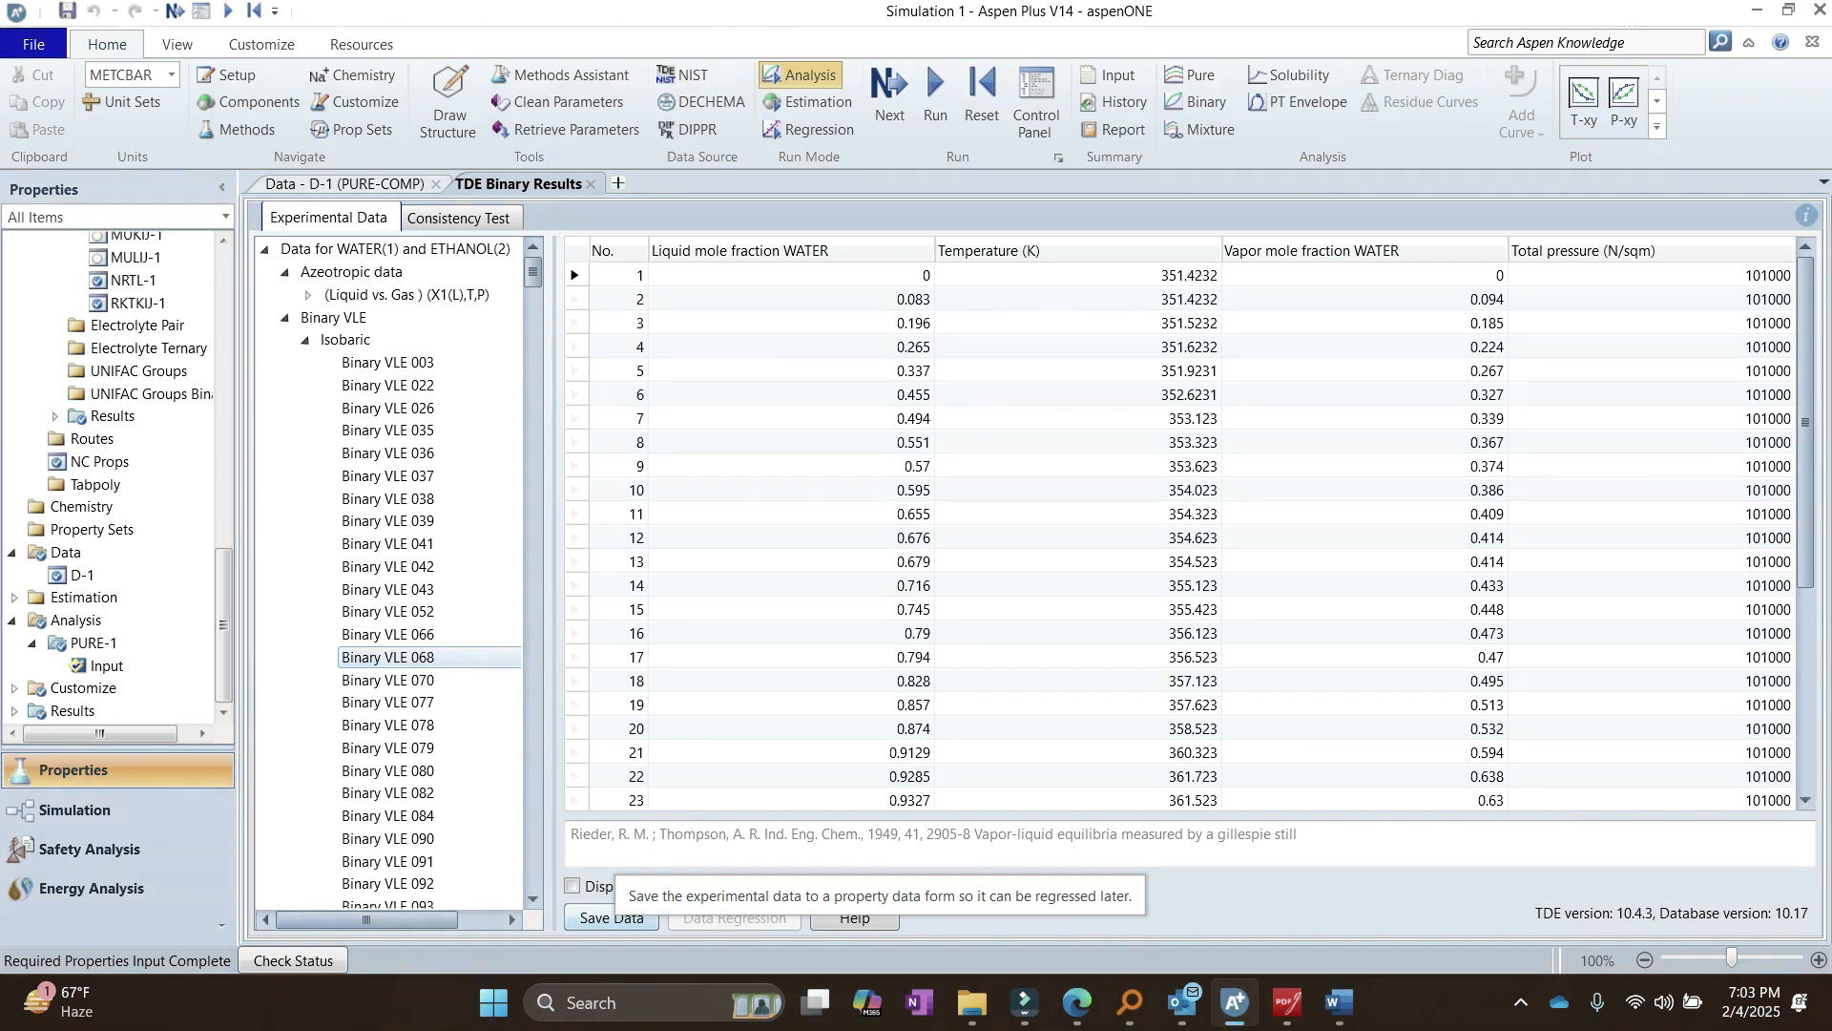
{"action": "left_click", "coordinate": [611, 917]}
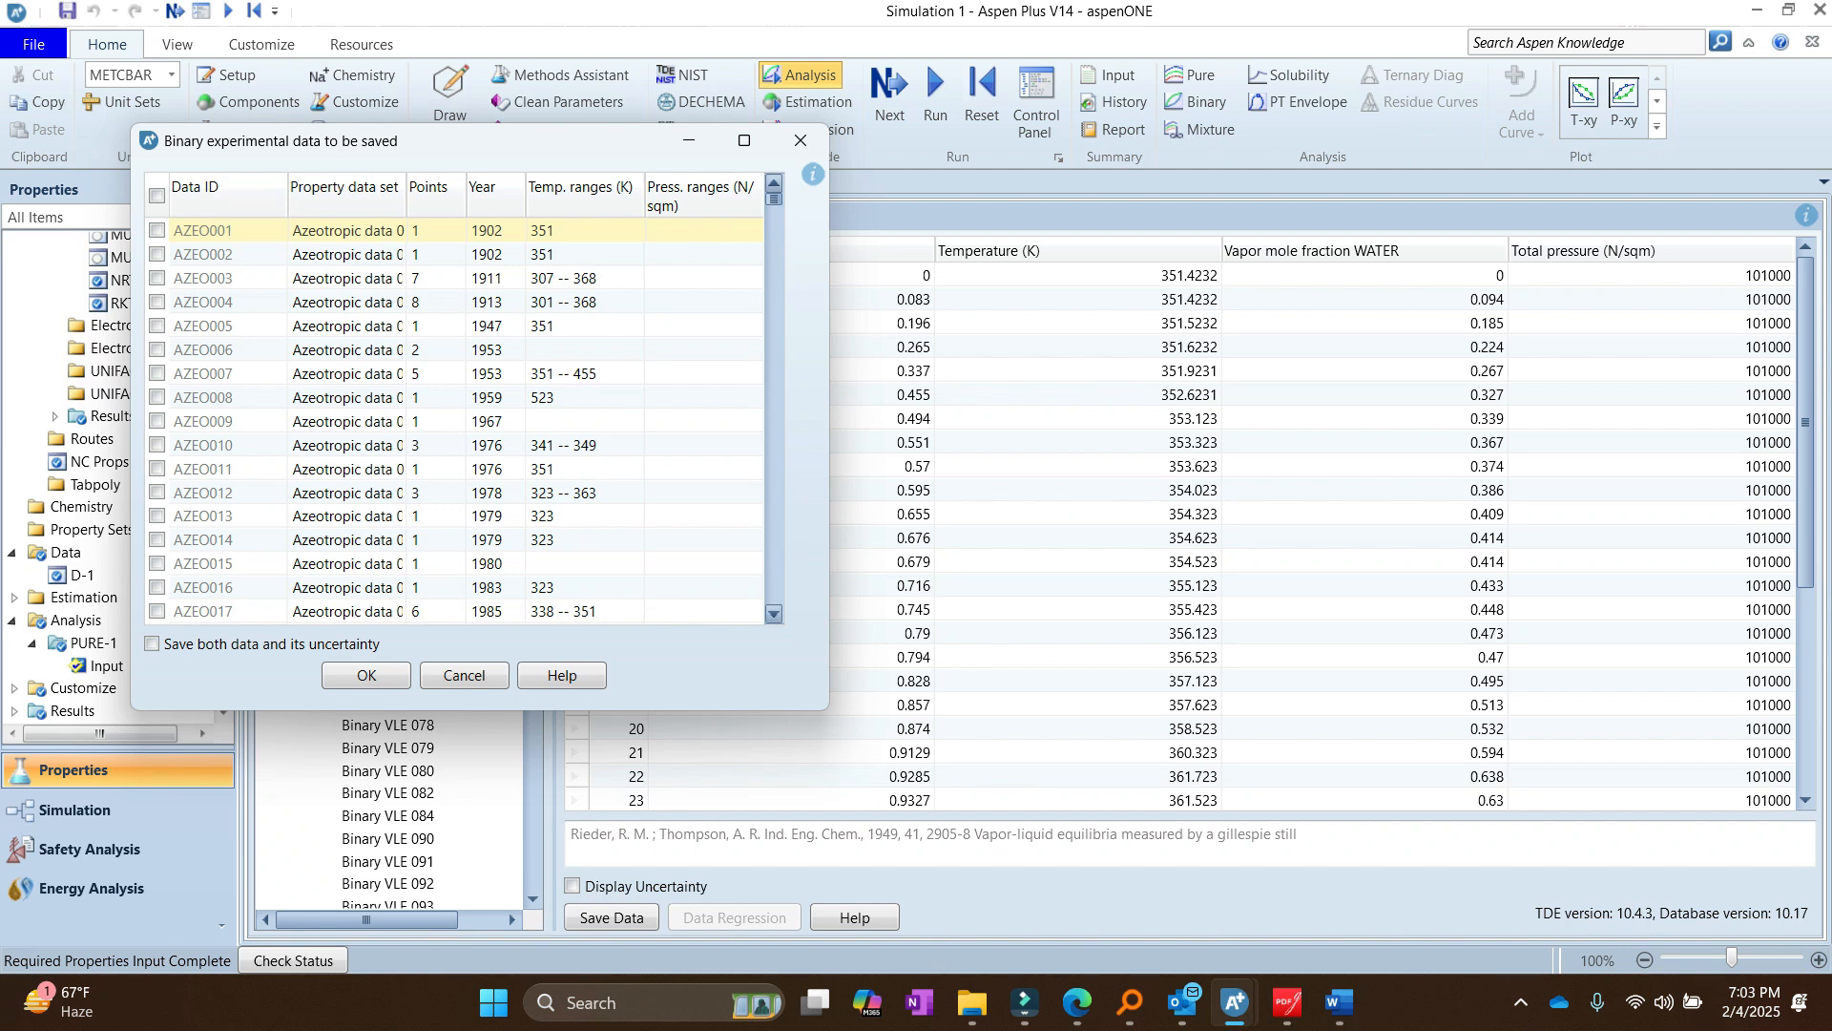
{"action": "scroll", "coordinate": [774, 420], "scroll_direction": "down", "scroll_amount": 15}
{"action": "scroll", "coordinate": [458, 420], "scroll_direction": "down", "scroll_amount": 5}
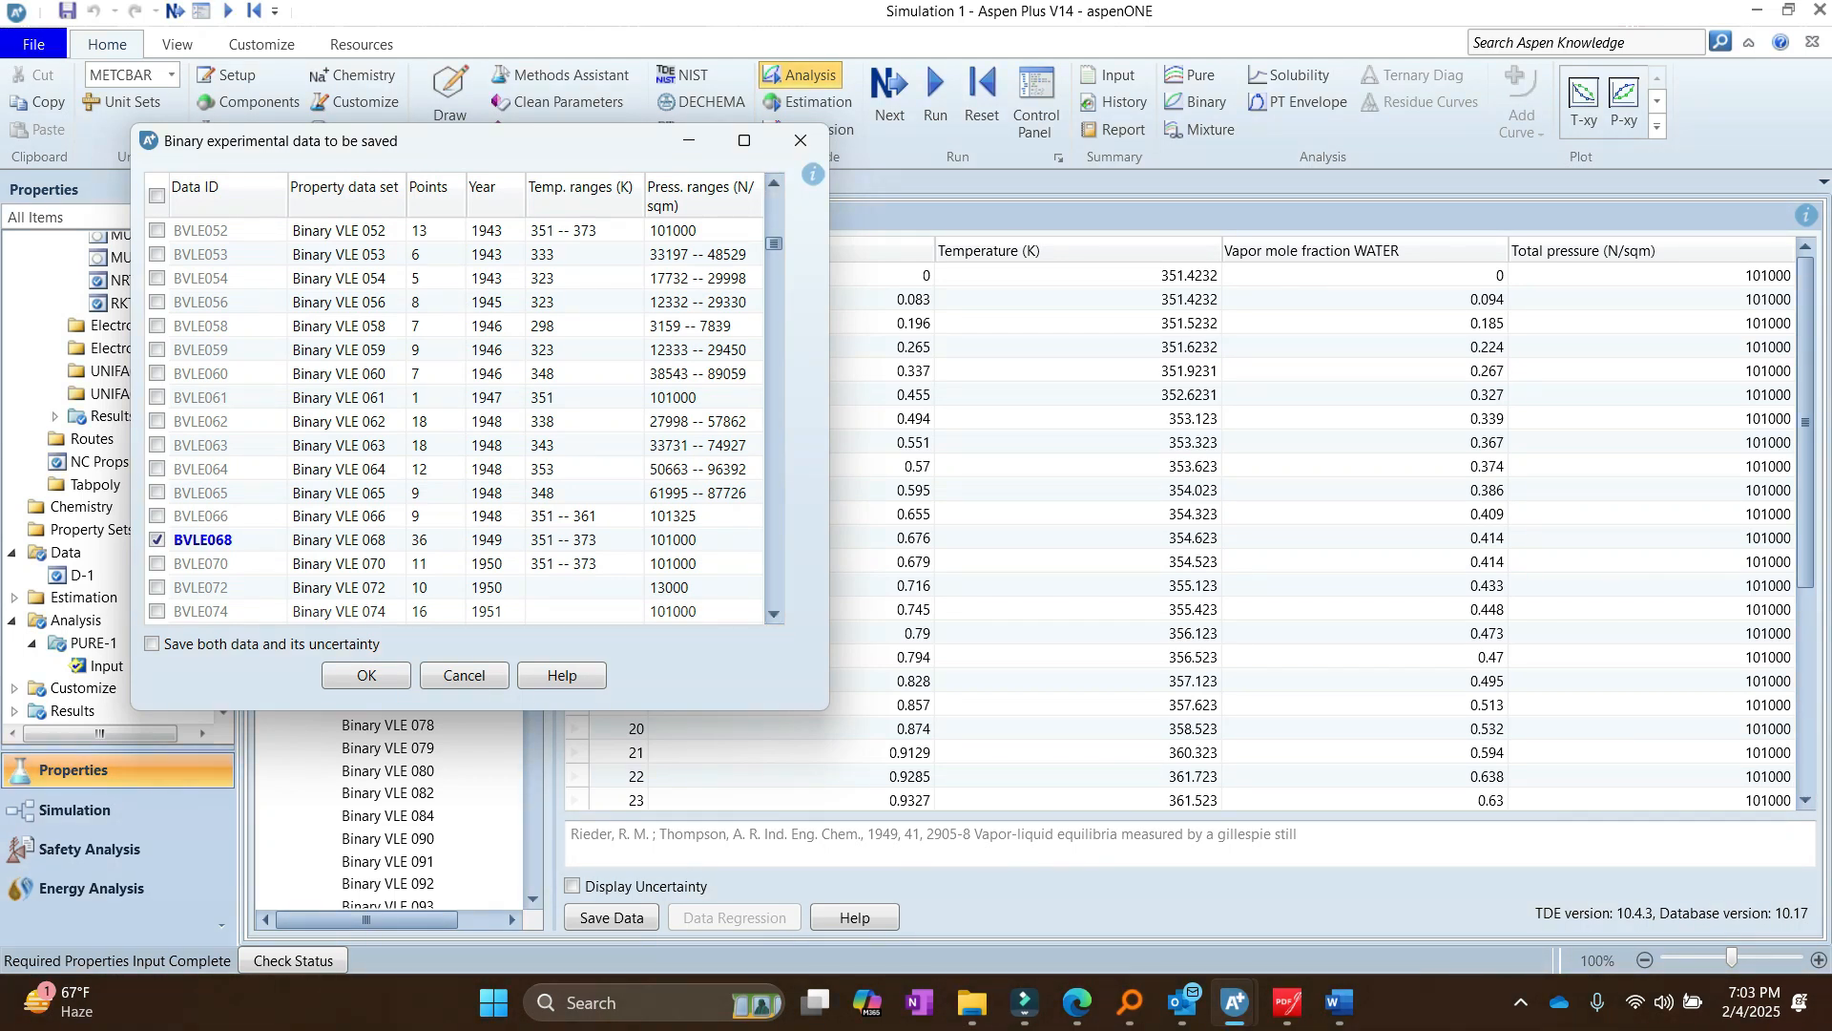
{"action": "left_click", "coordinate": [367, 676]}
{"action": "left_click", "coordinate": [1068, 529]}
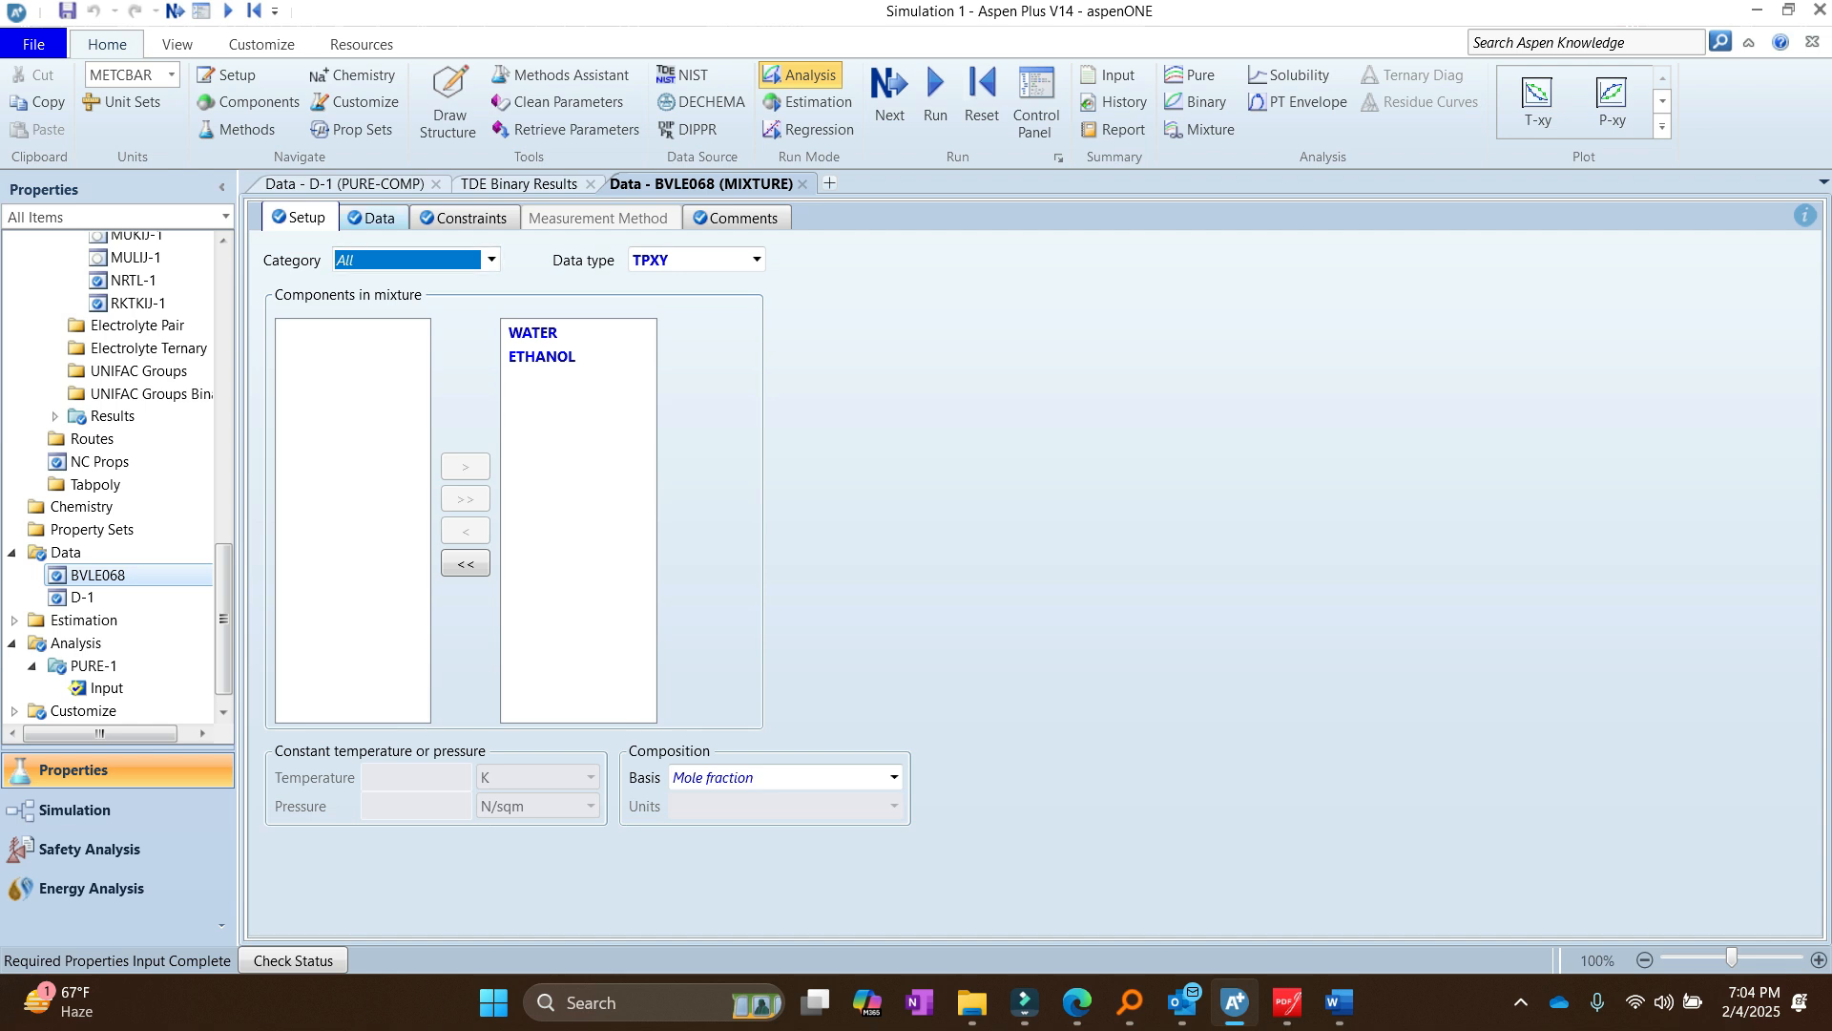
Step: Review the BVLE068 mixture data points and plot them as a T-xy diagram of water/ethanol
{"action": "left_click", "coordinate": [374, 219]}
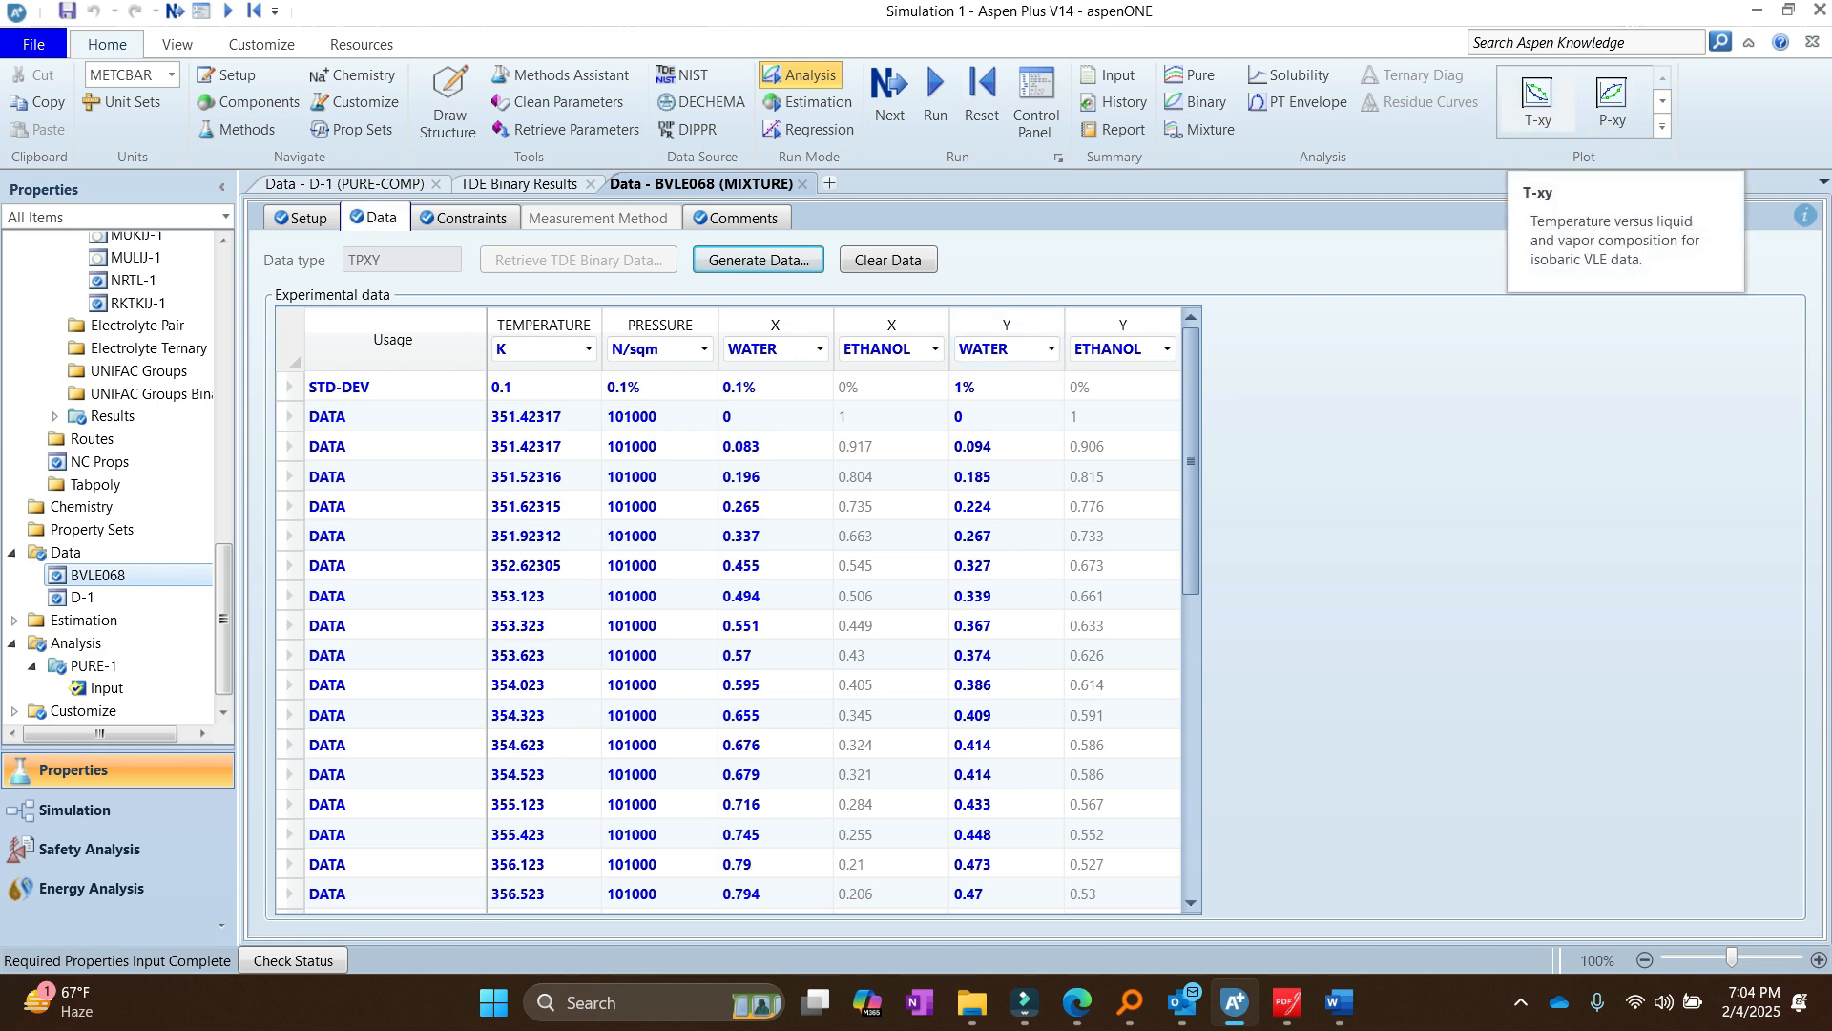
{"action": "left_click", "coordinate": [1537, 96]}
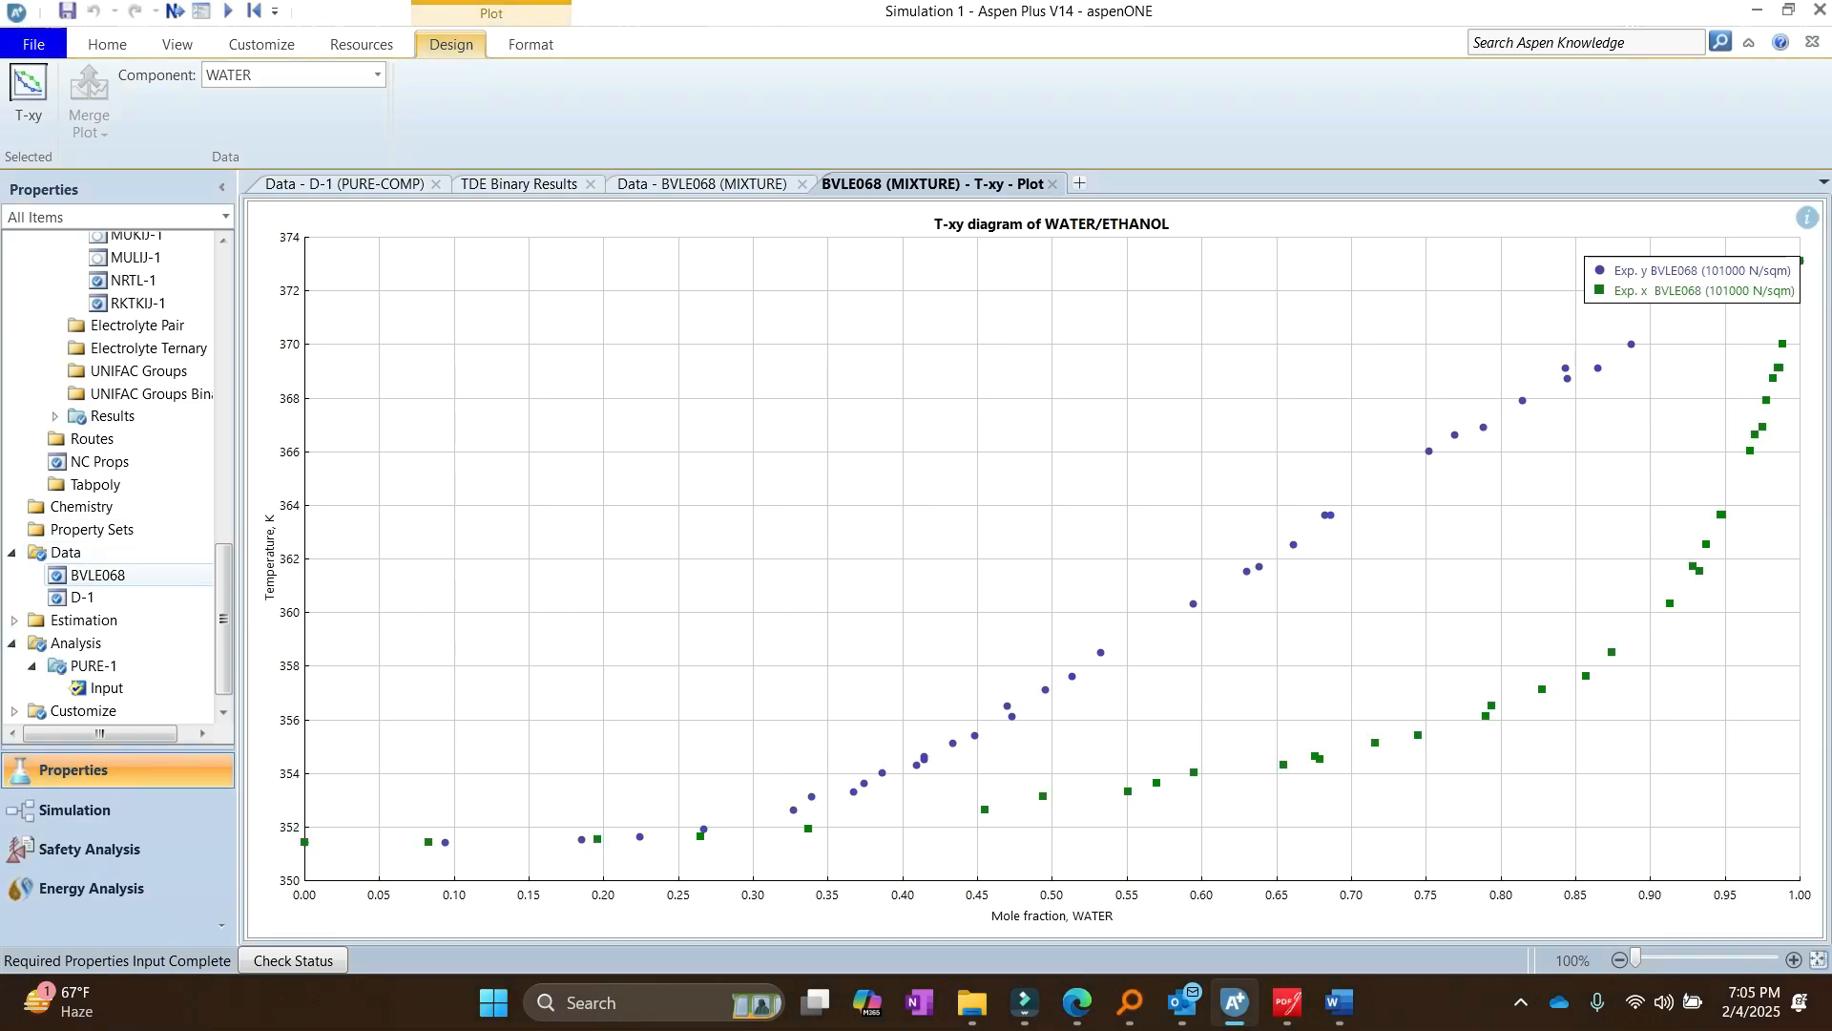
{"action": "double_click", "coordinate": [95, 575]}
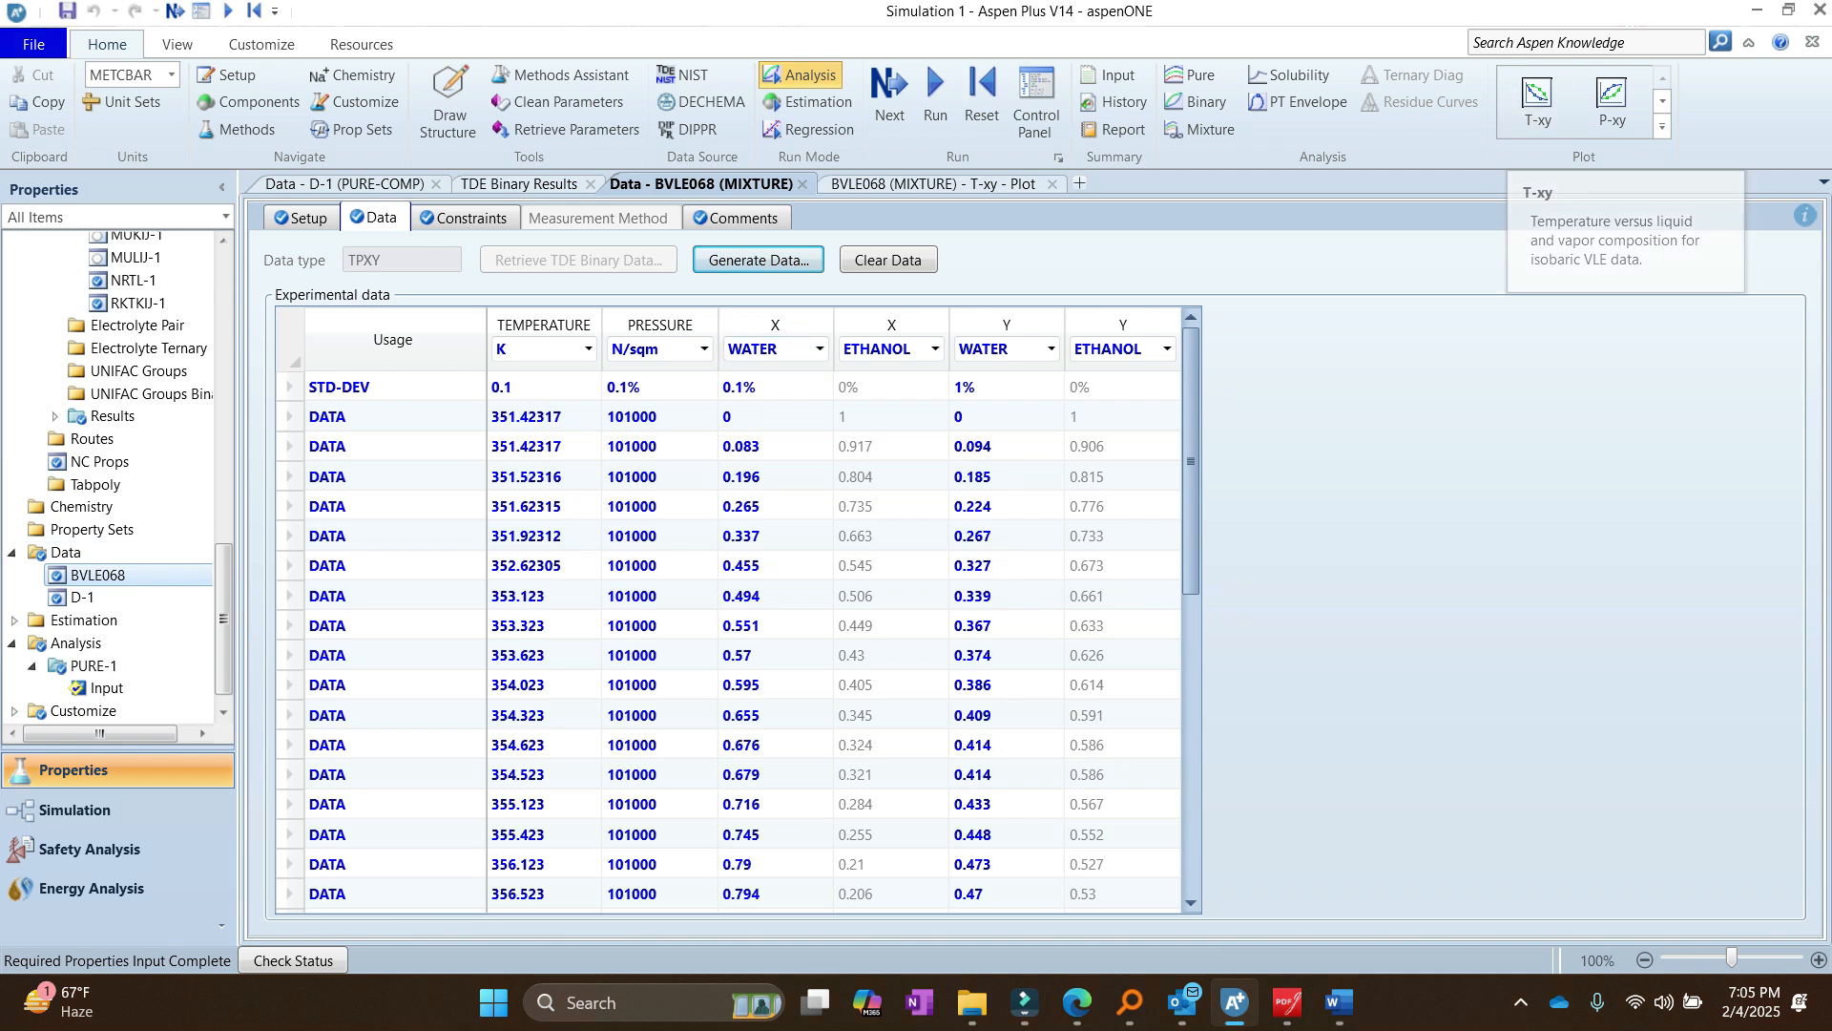
{"action": "left_click", "coordinate": [933, 184]}
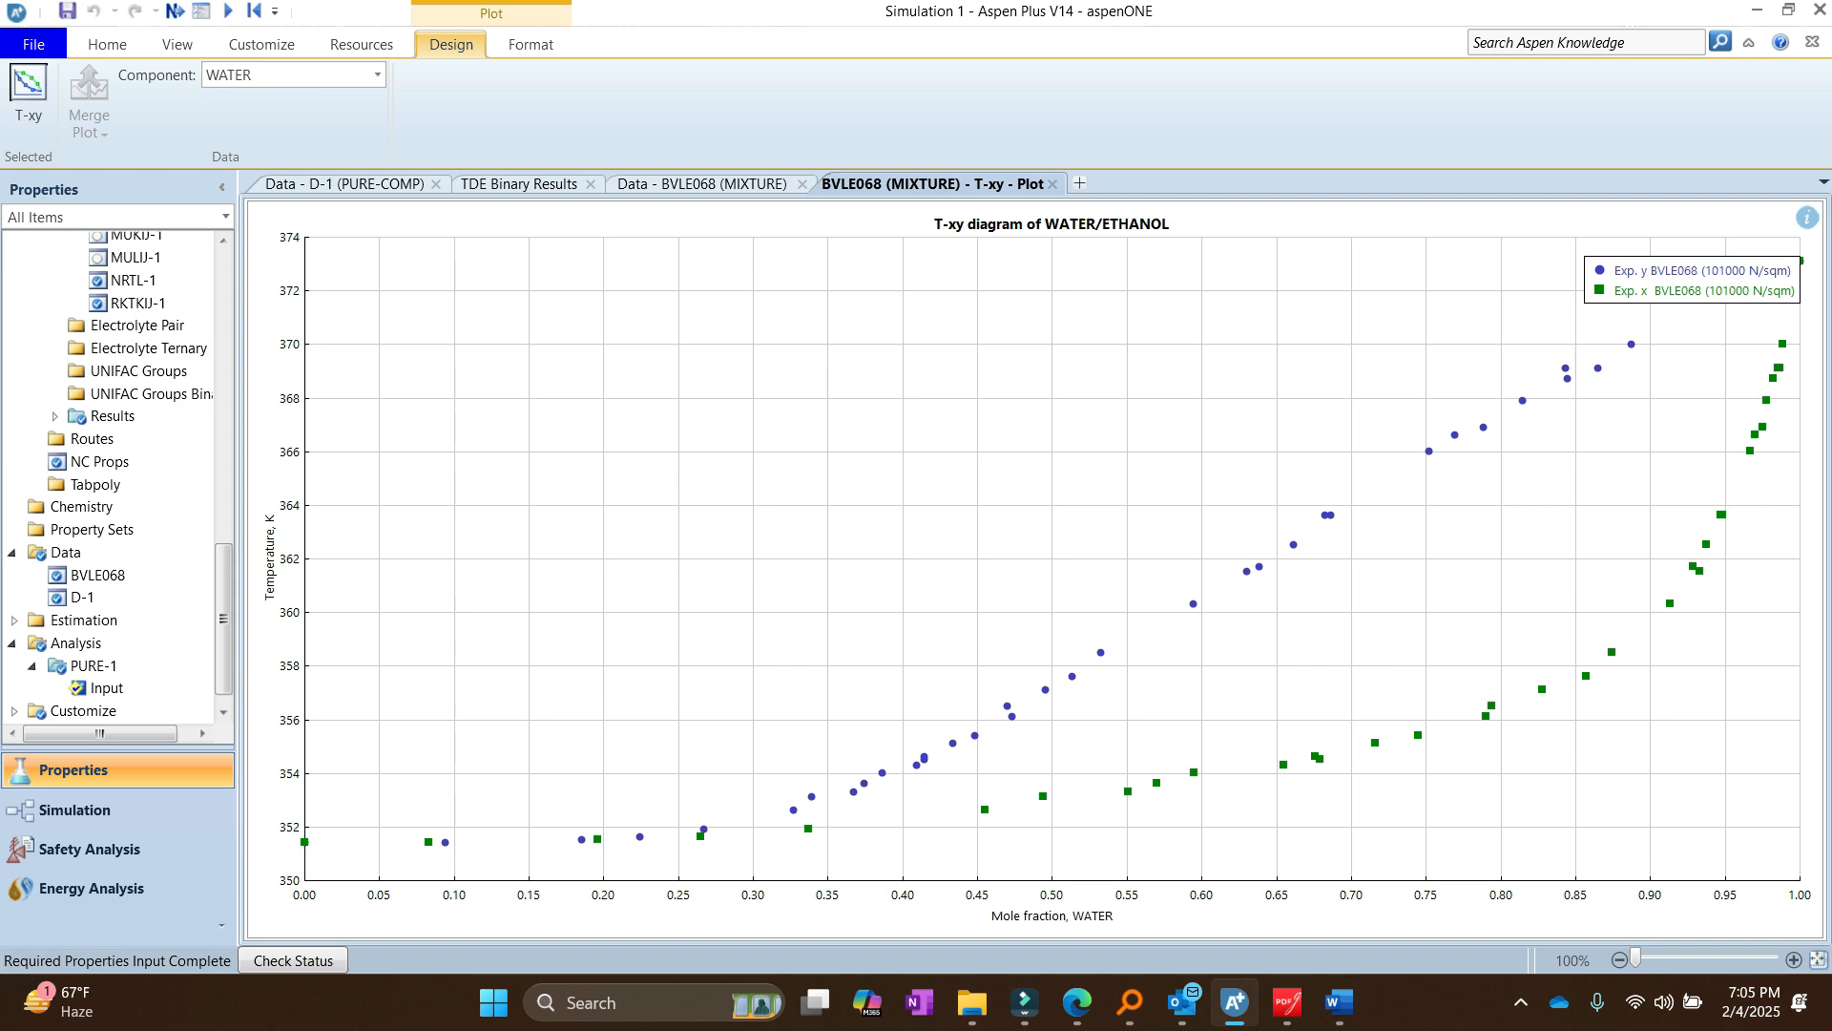
Step: Create a new binary analysis of type Txy for the water/ethanol system
{"action": "left_click_drag", "start_coordinate": [225, 618], "coordinate": [225, 363]}
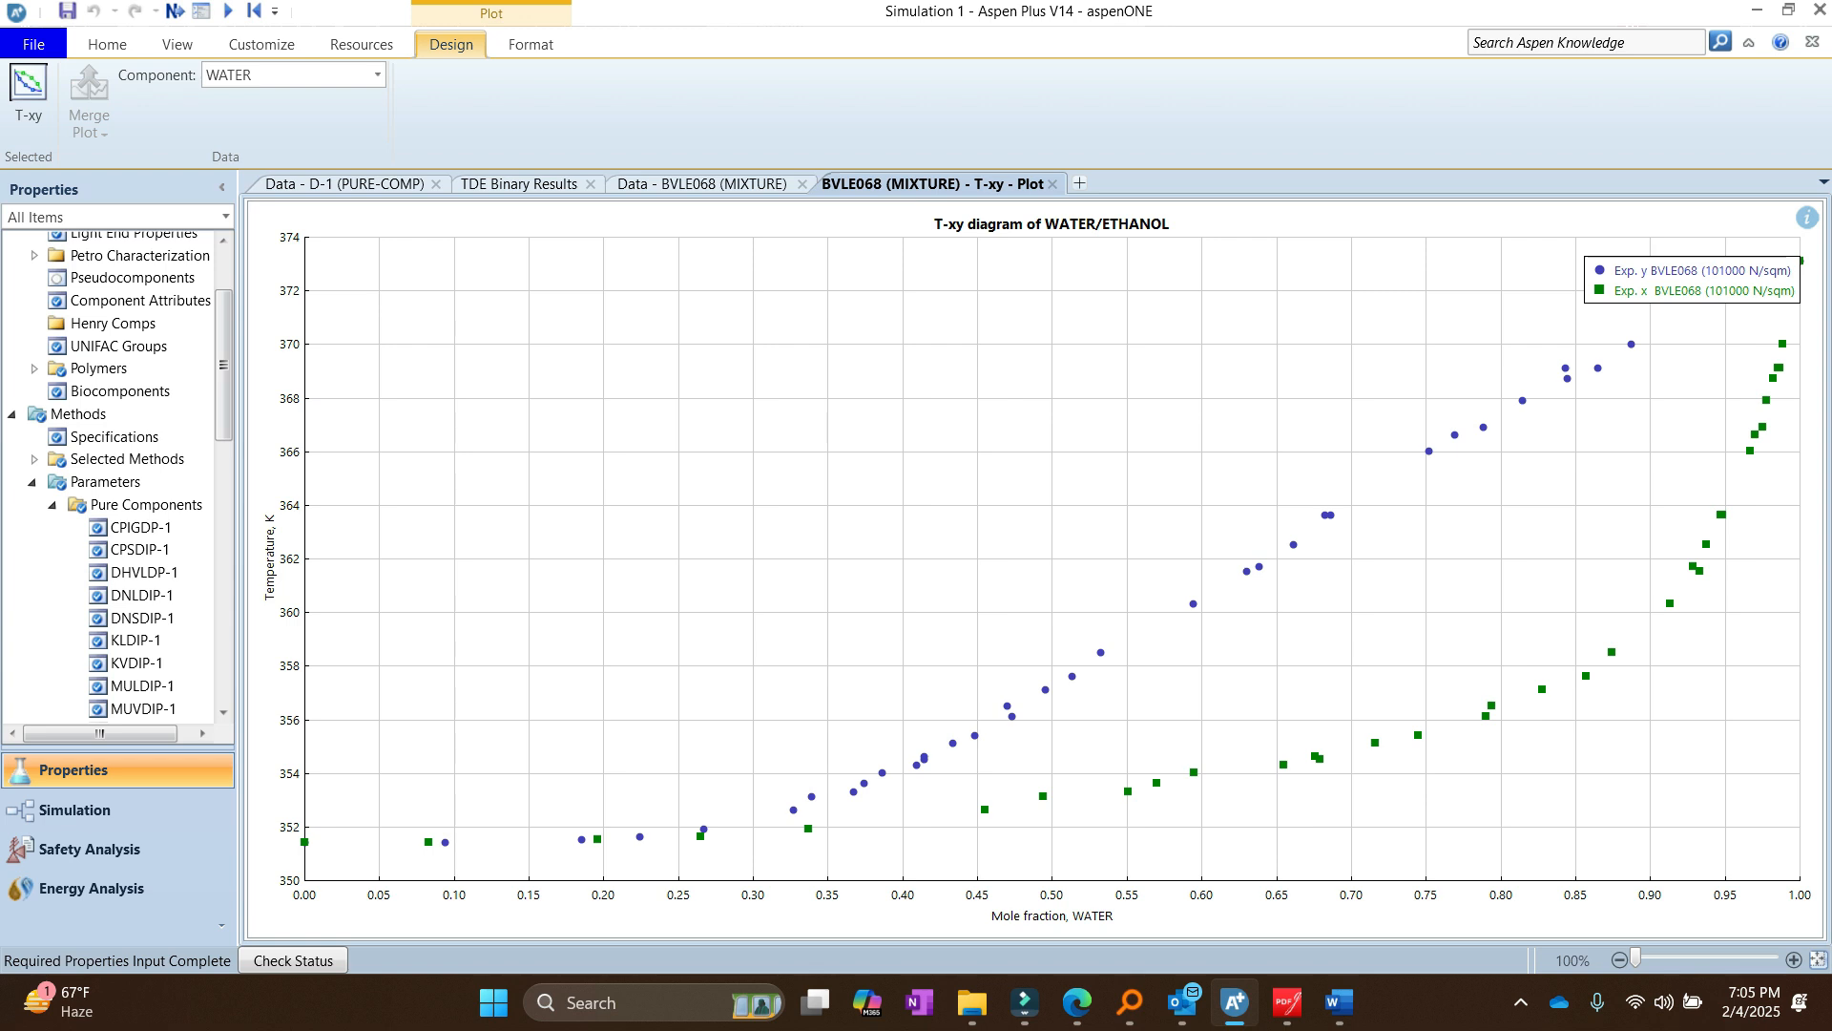
{"action": "scroll", "coordinate": [114, 477], "scroll_direction": "down", "scroll_amount": 10}
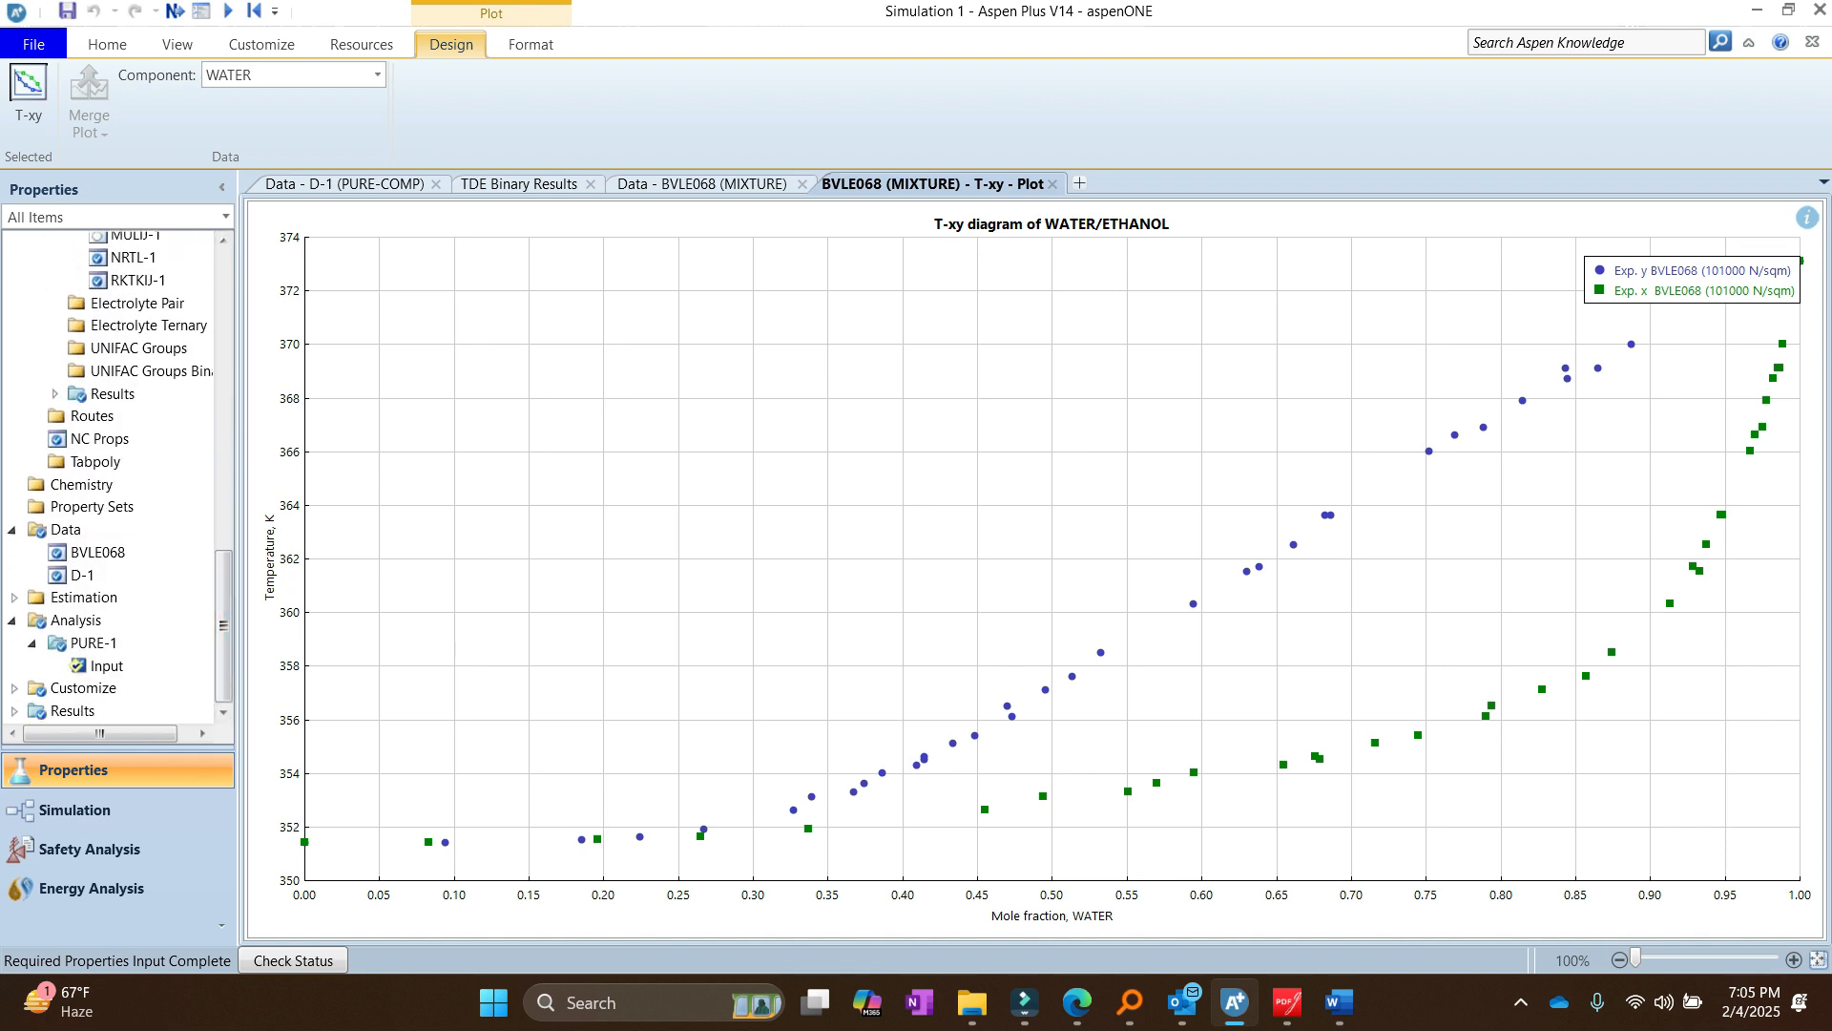
{"action": "left_click", "coordinate": [107, 45]}
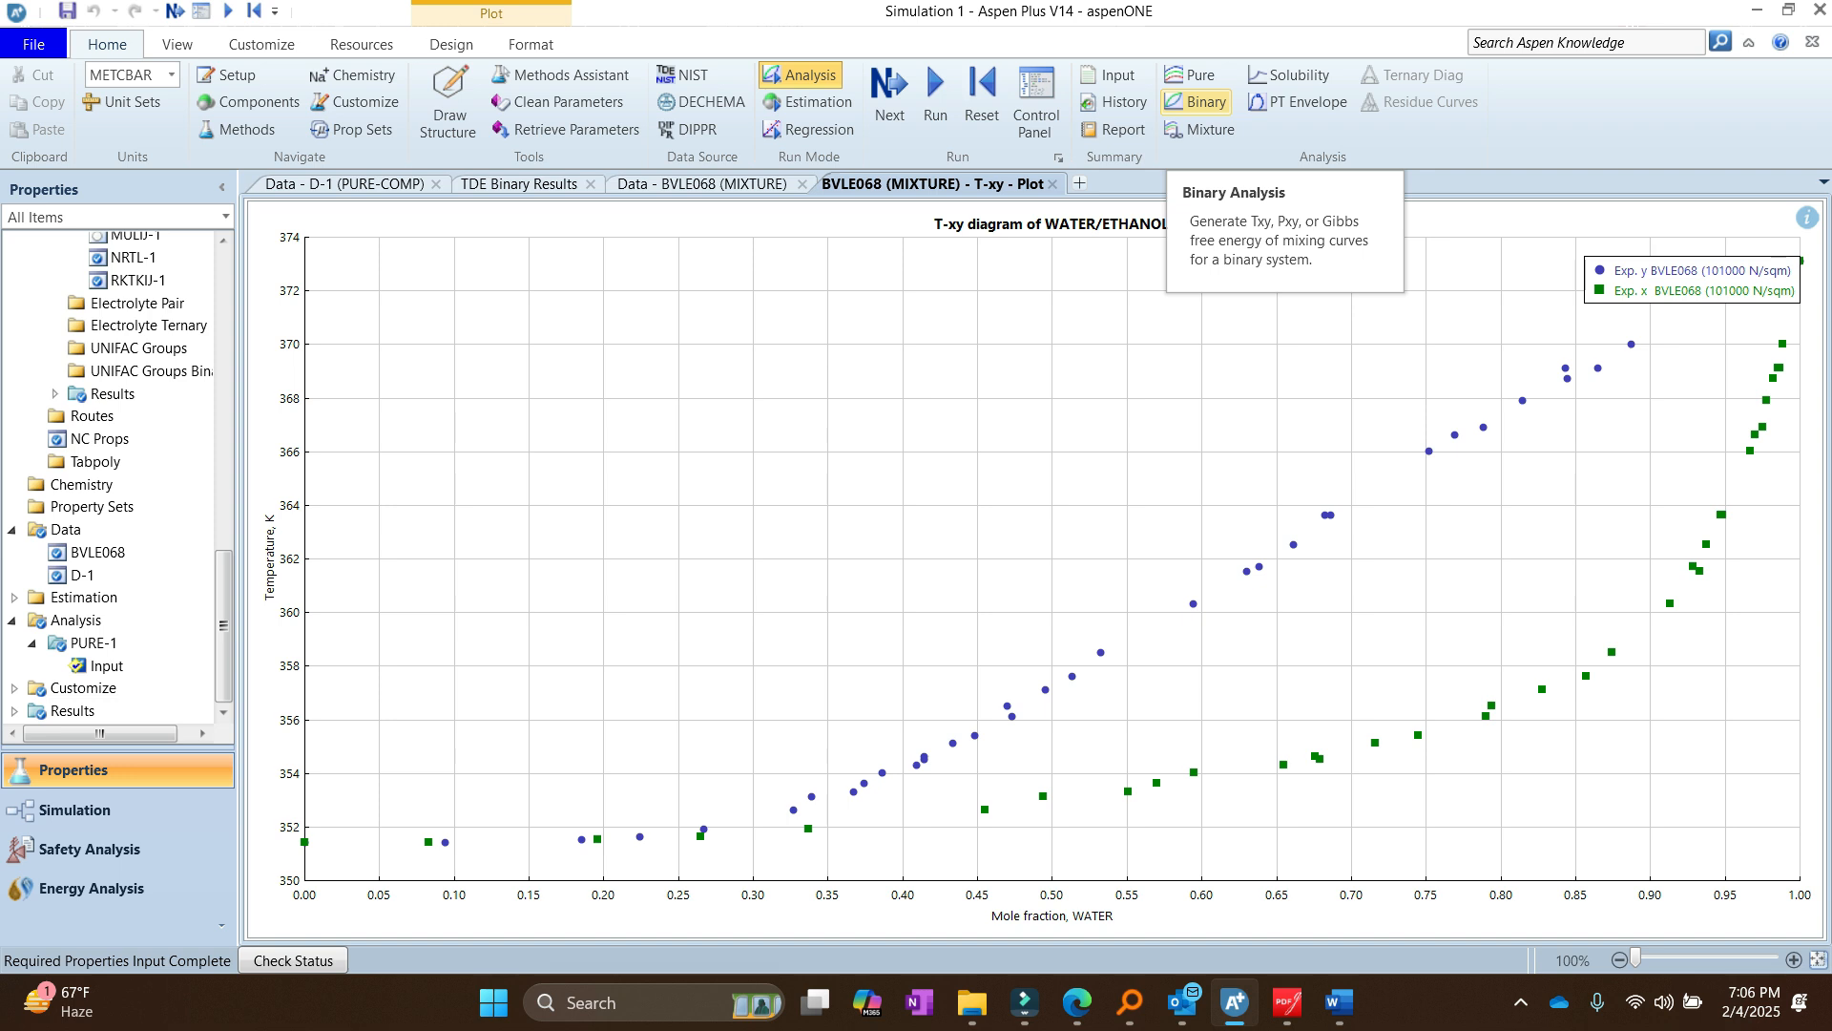
{"action": "left_click", "coordinate": [1198, 101]}
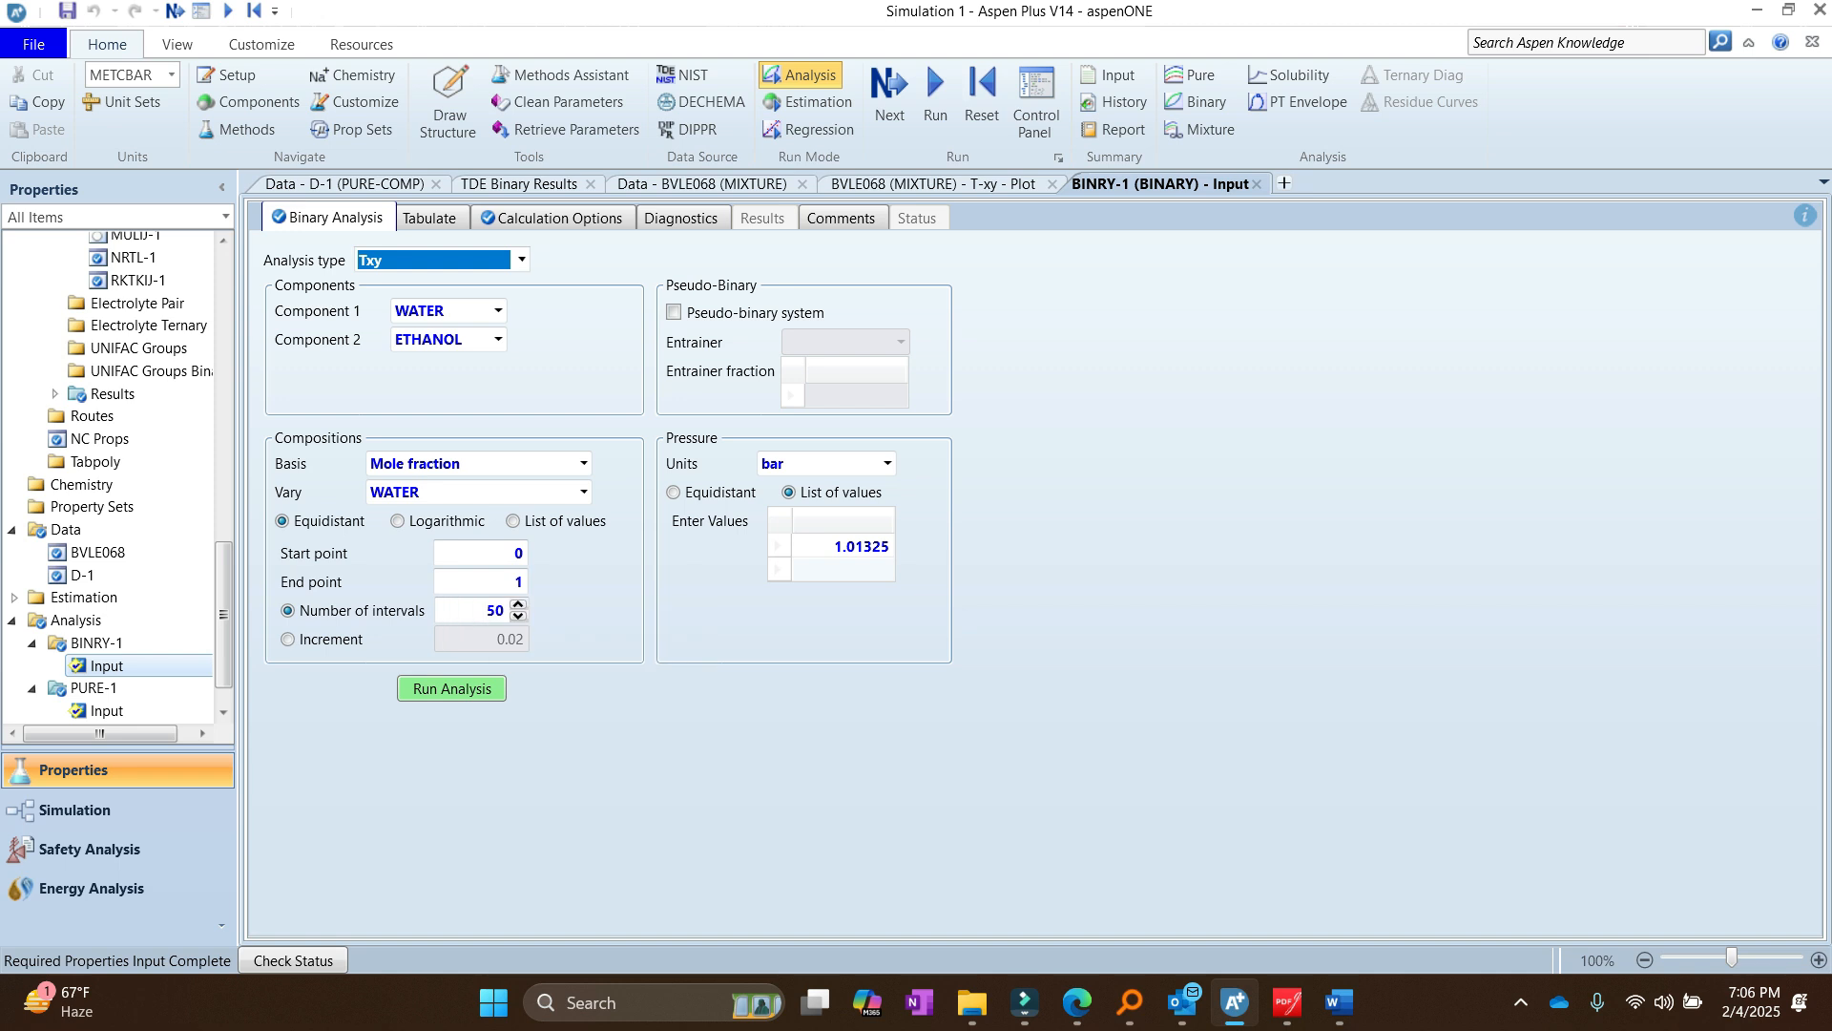
Step: Check the BVLE068 pressure, set the binary analysis pressure to 101000 N/sqm to match it, and run the analysis
{"action": "left_click", "coordinate": [843, 547]}
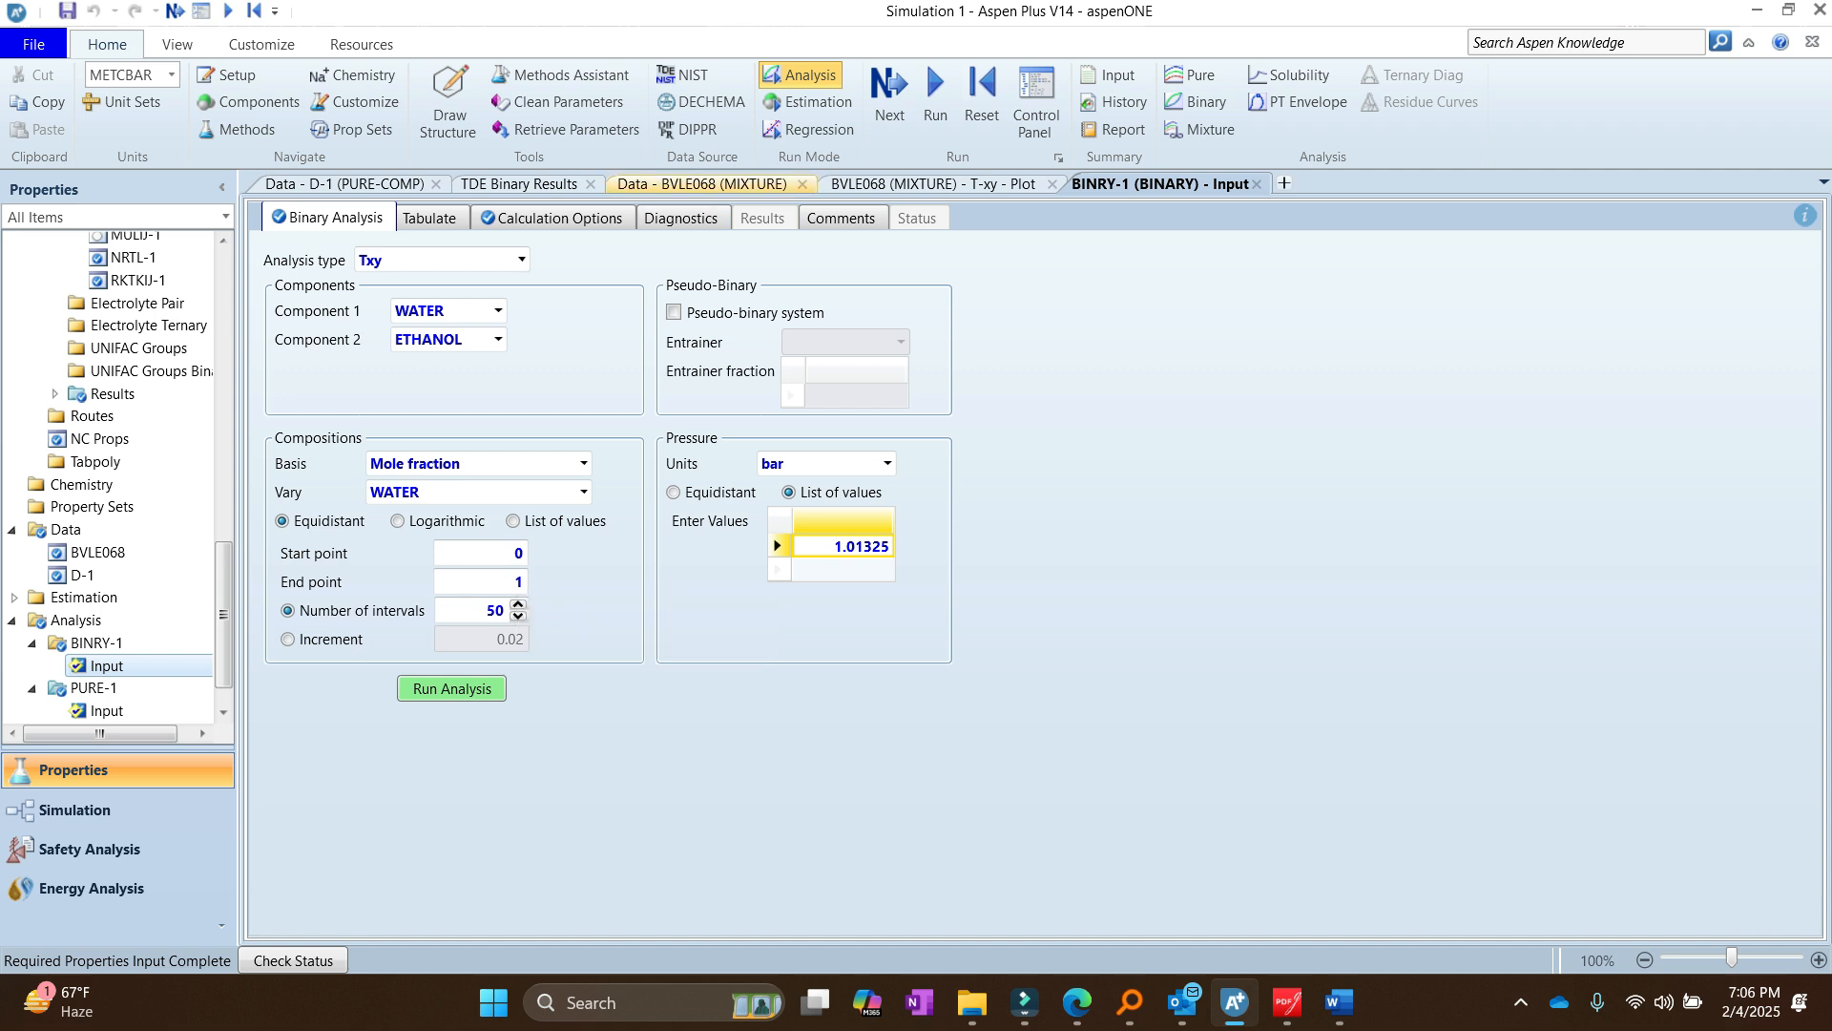
{"action": "left_click", "coordinate": [701, 183]}
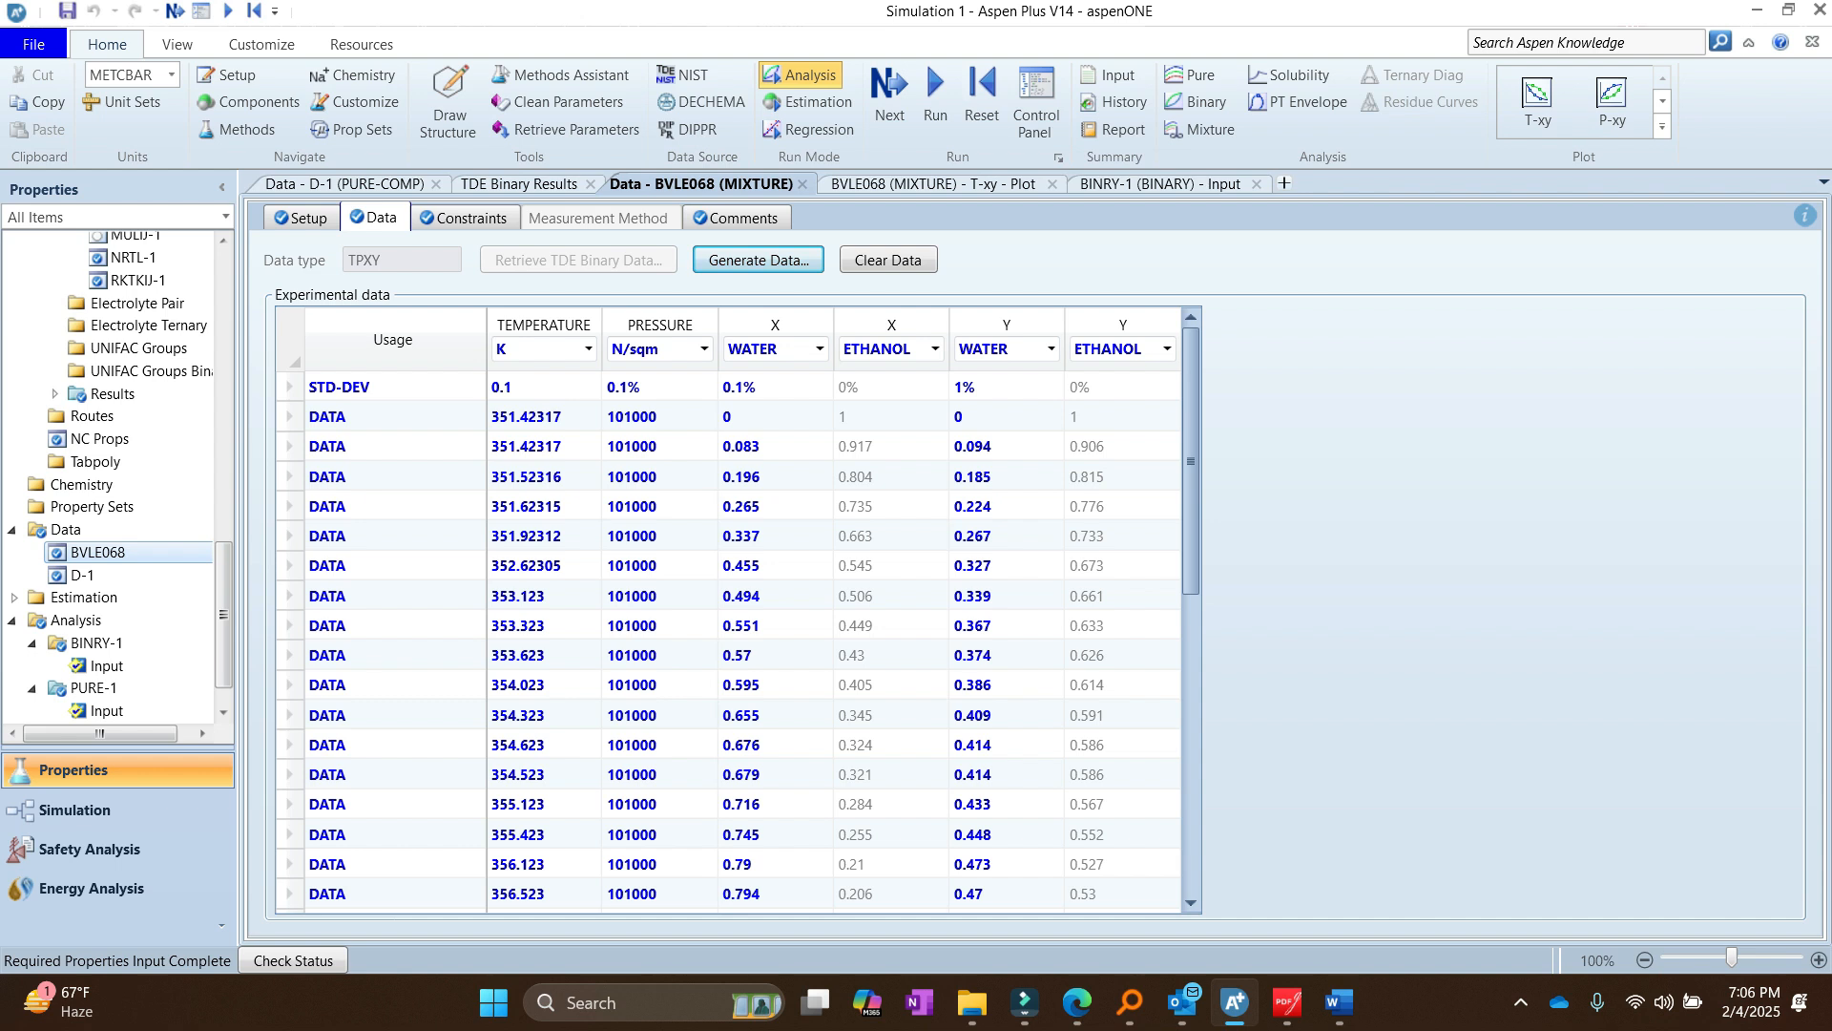
{"action": "left_click", "coordinate": [659, 566]}
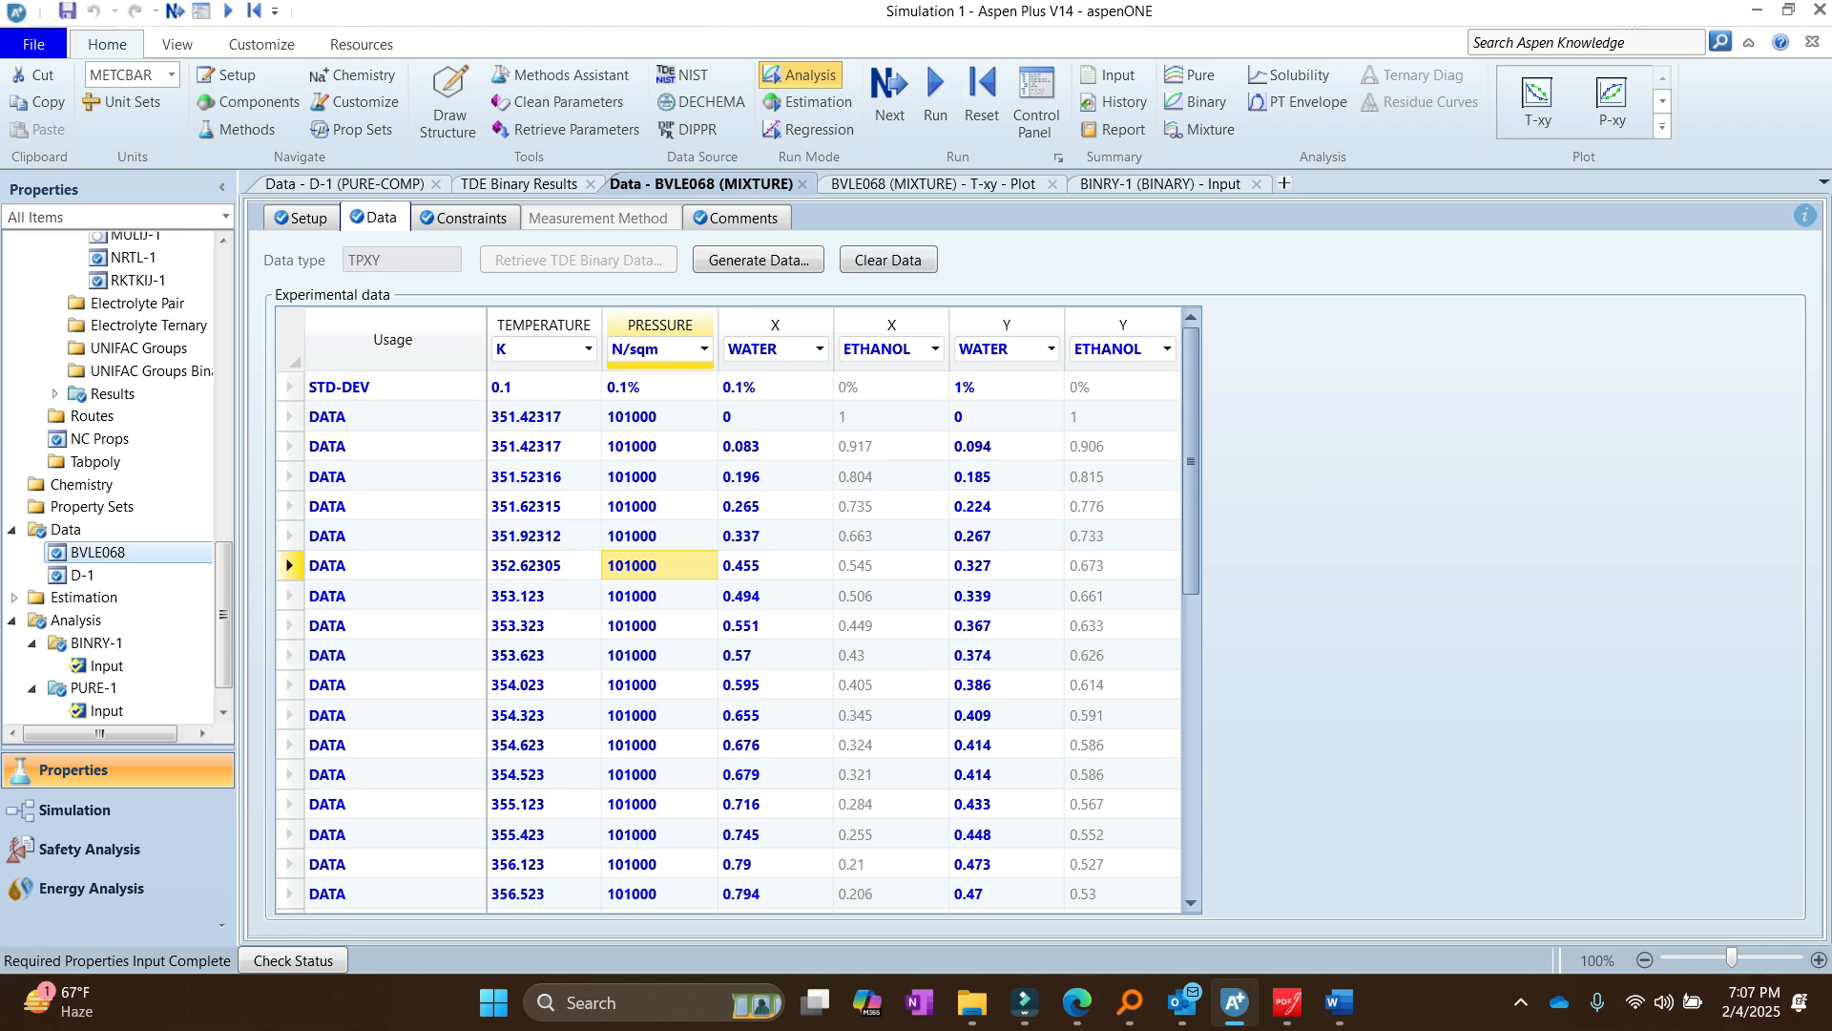
{"action": "left_click", "coordinate": [1160, 185]}
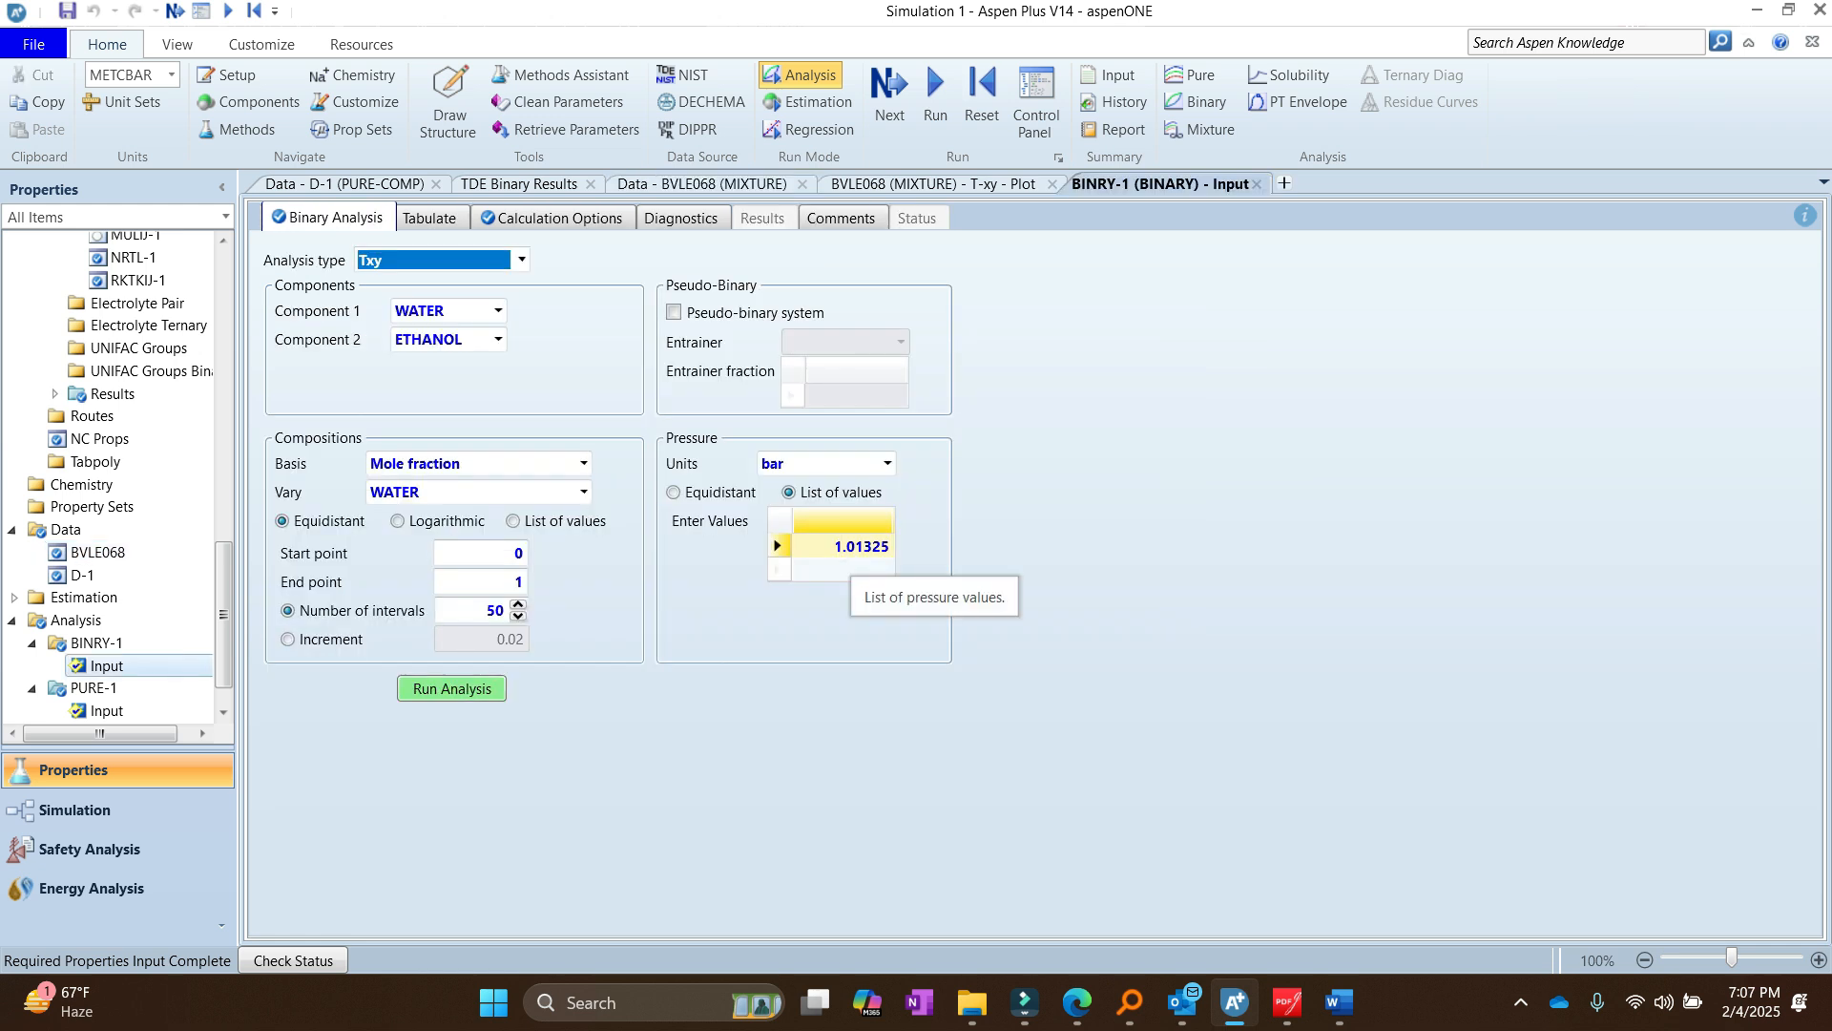
{"action": "left_click", "coordinate": [849, 547]}
{"action": "type", "text": "101000"}
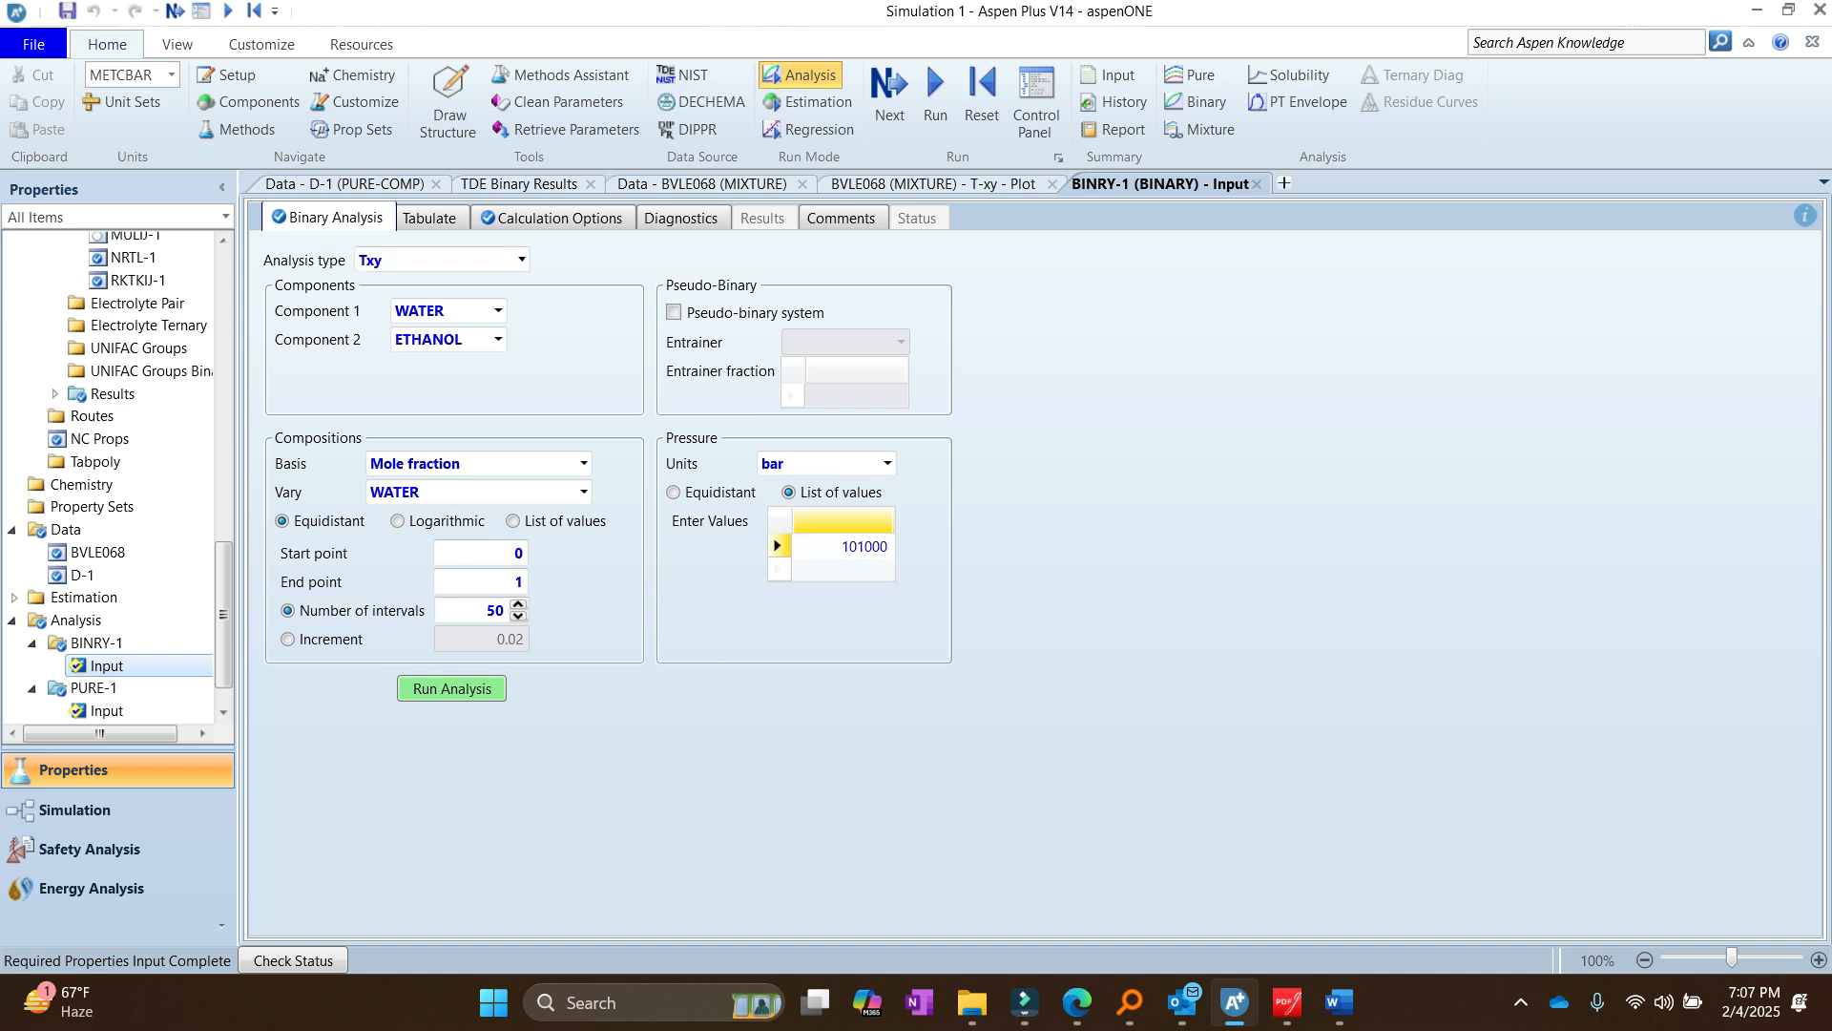
{"action": "left_click", "coordinate": [887, 464]}
{"action": "left_click", "coordinate": [811, 484]}
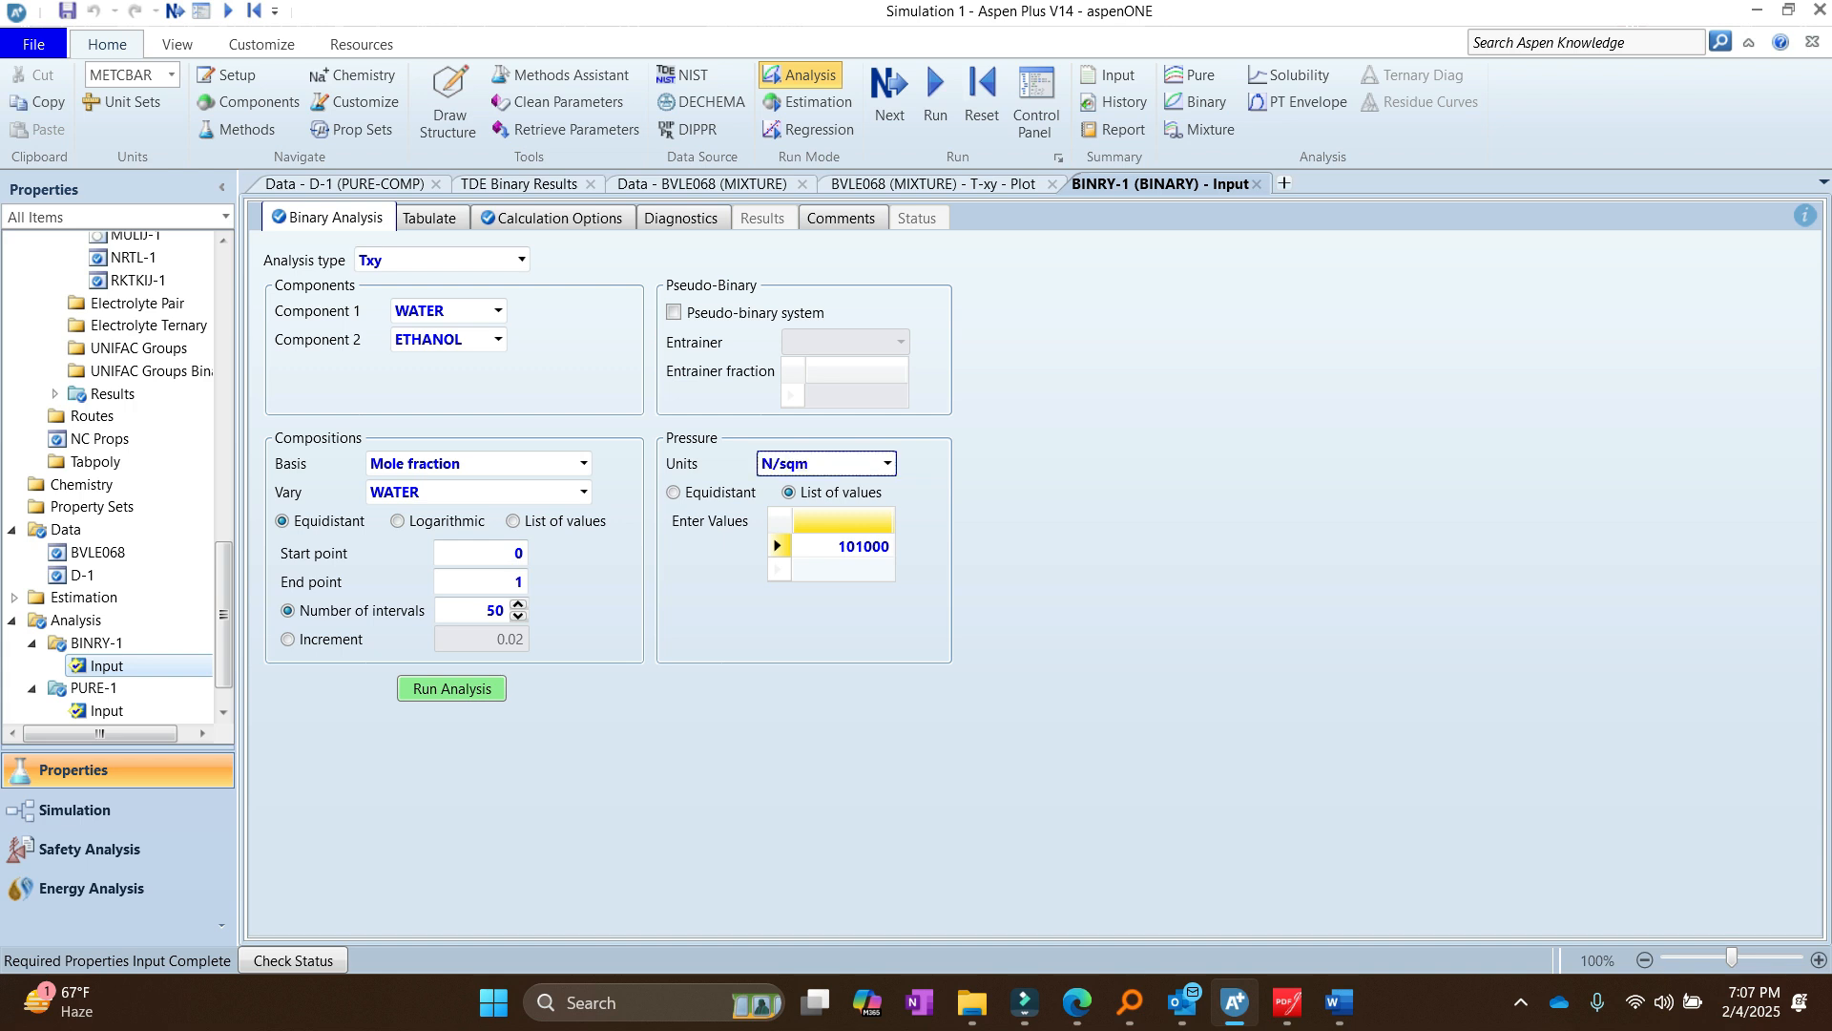
{"action": "left_click", "coordinate": [820, 492]}
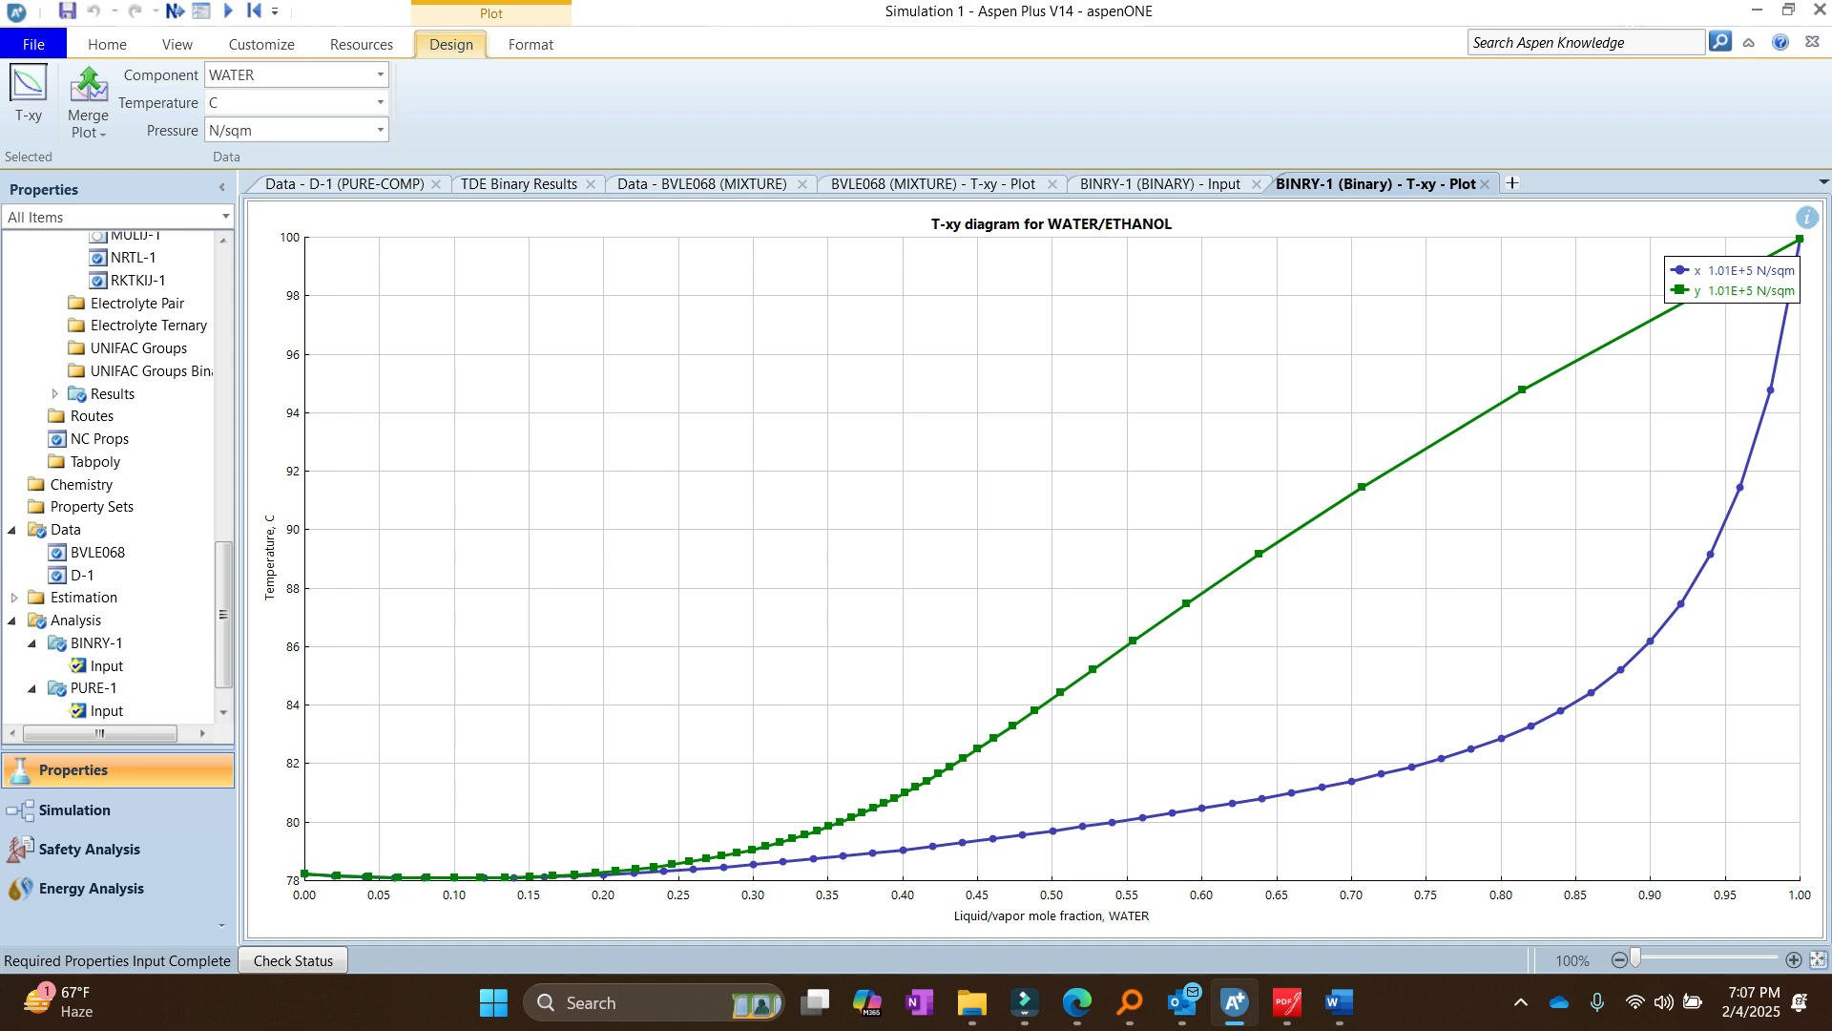
Step: Show the simulated T-xy plot's temperature in K and merge it into the experimental BVLE068 T-xy plot
{"action": "left_click", "coordinate": [380, 102]}
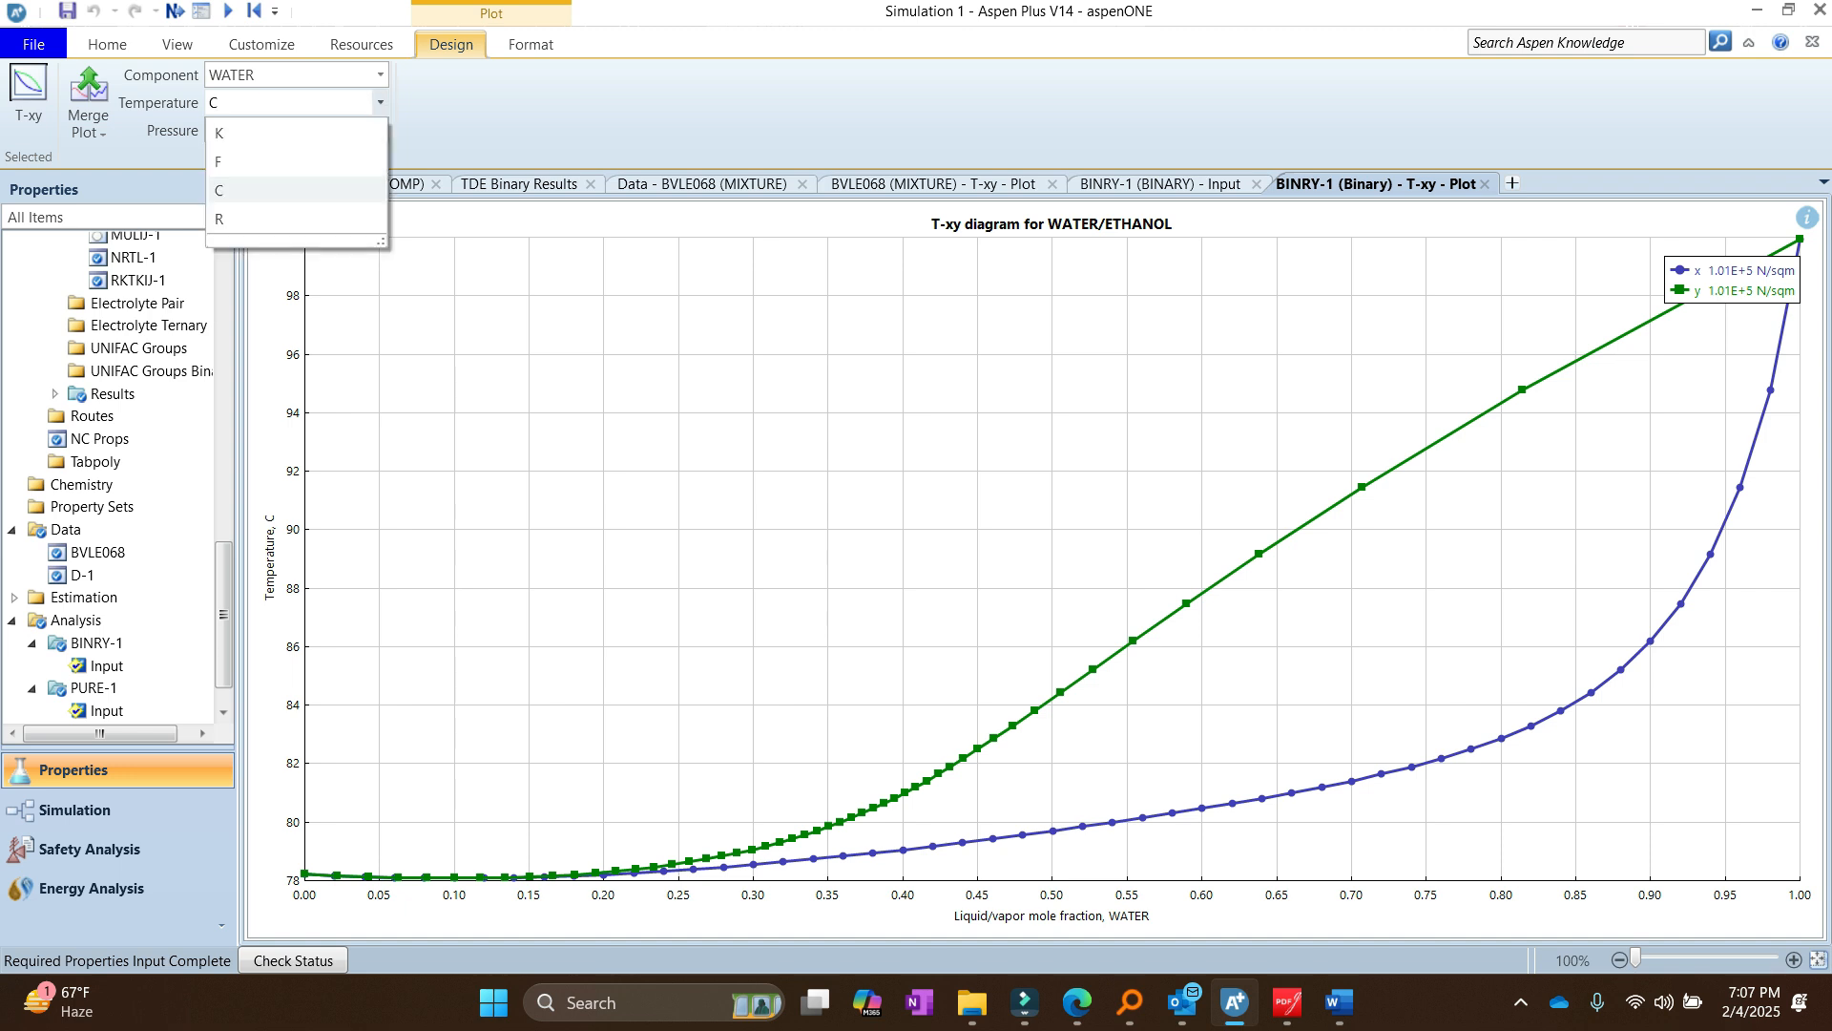
{"action": "left_click", "coordinate": [218, 132]}
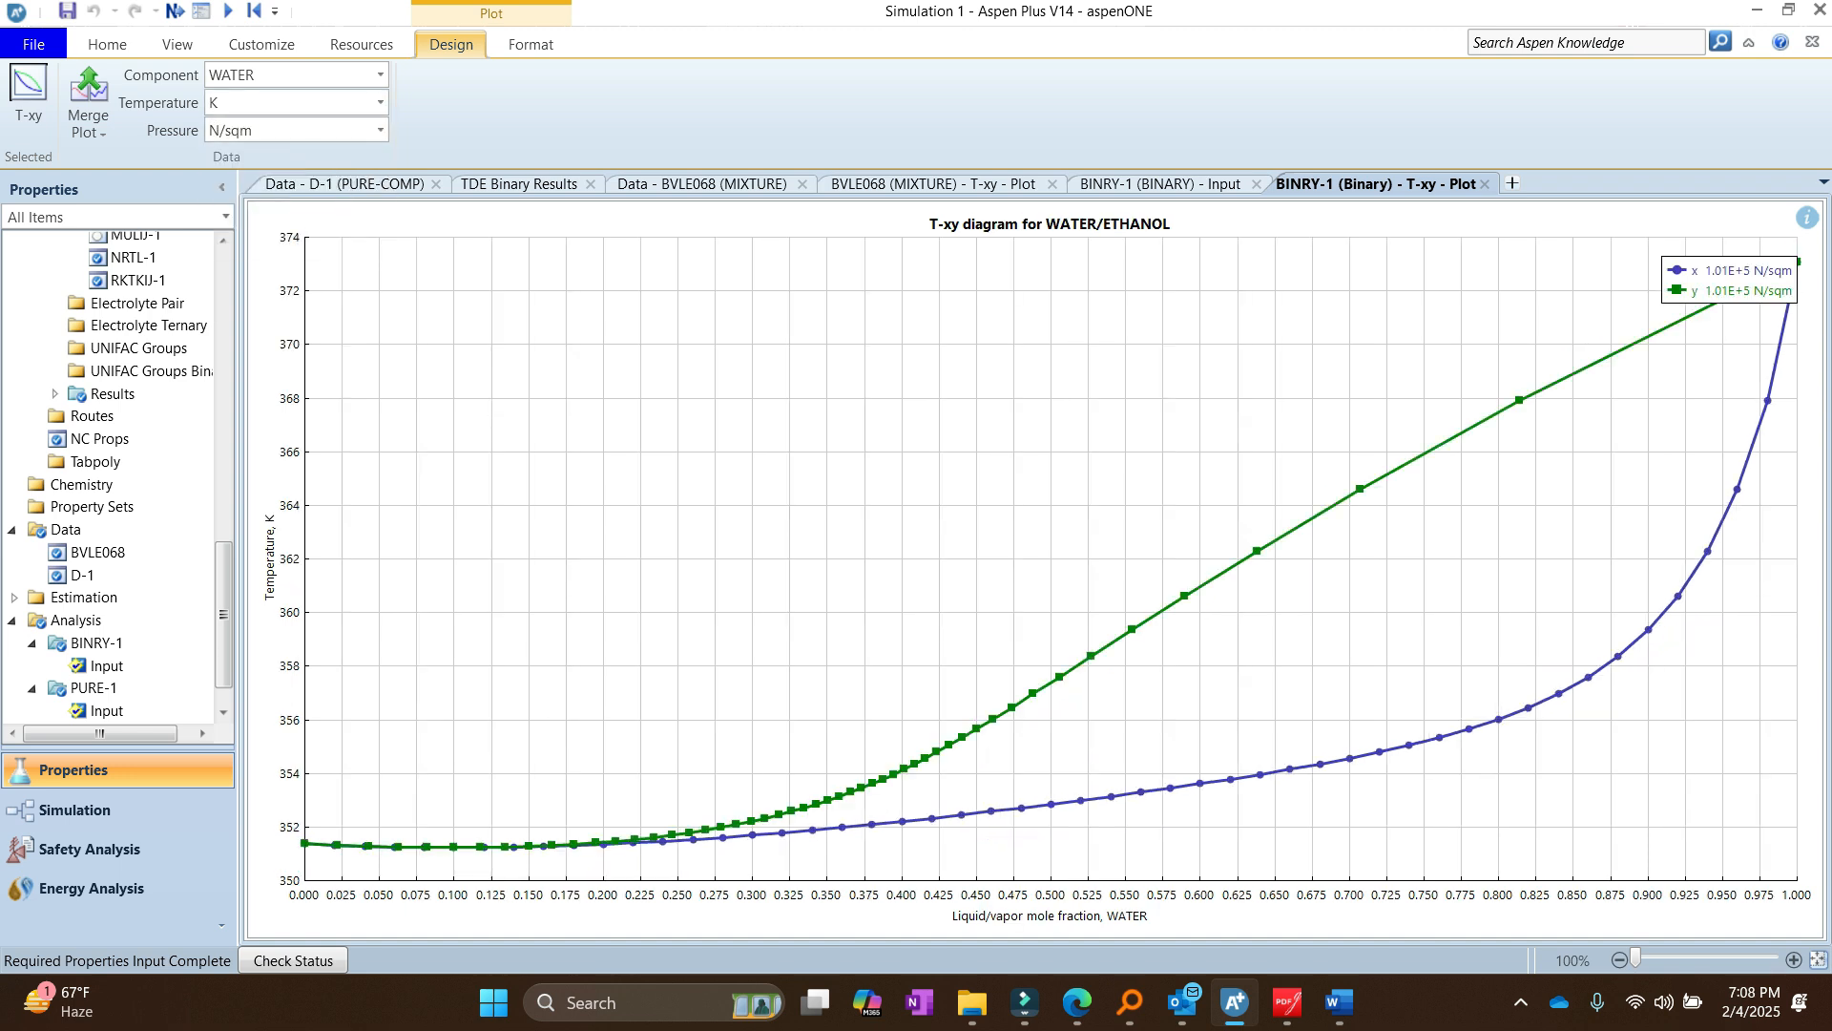
{"action": "left_click", "coordinate": [933, 183]}
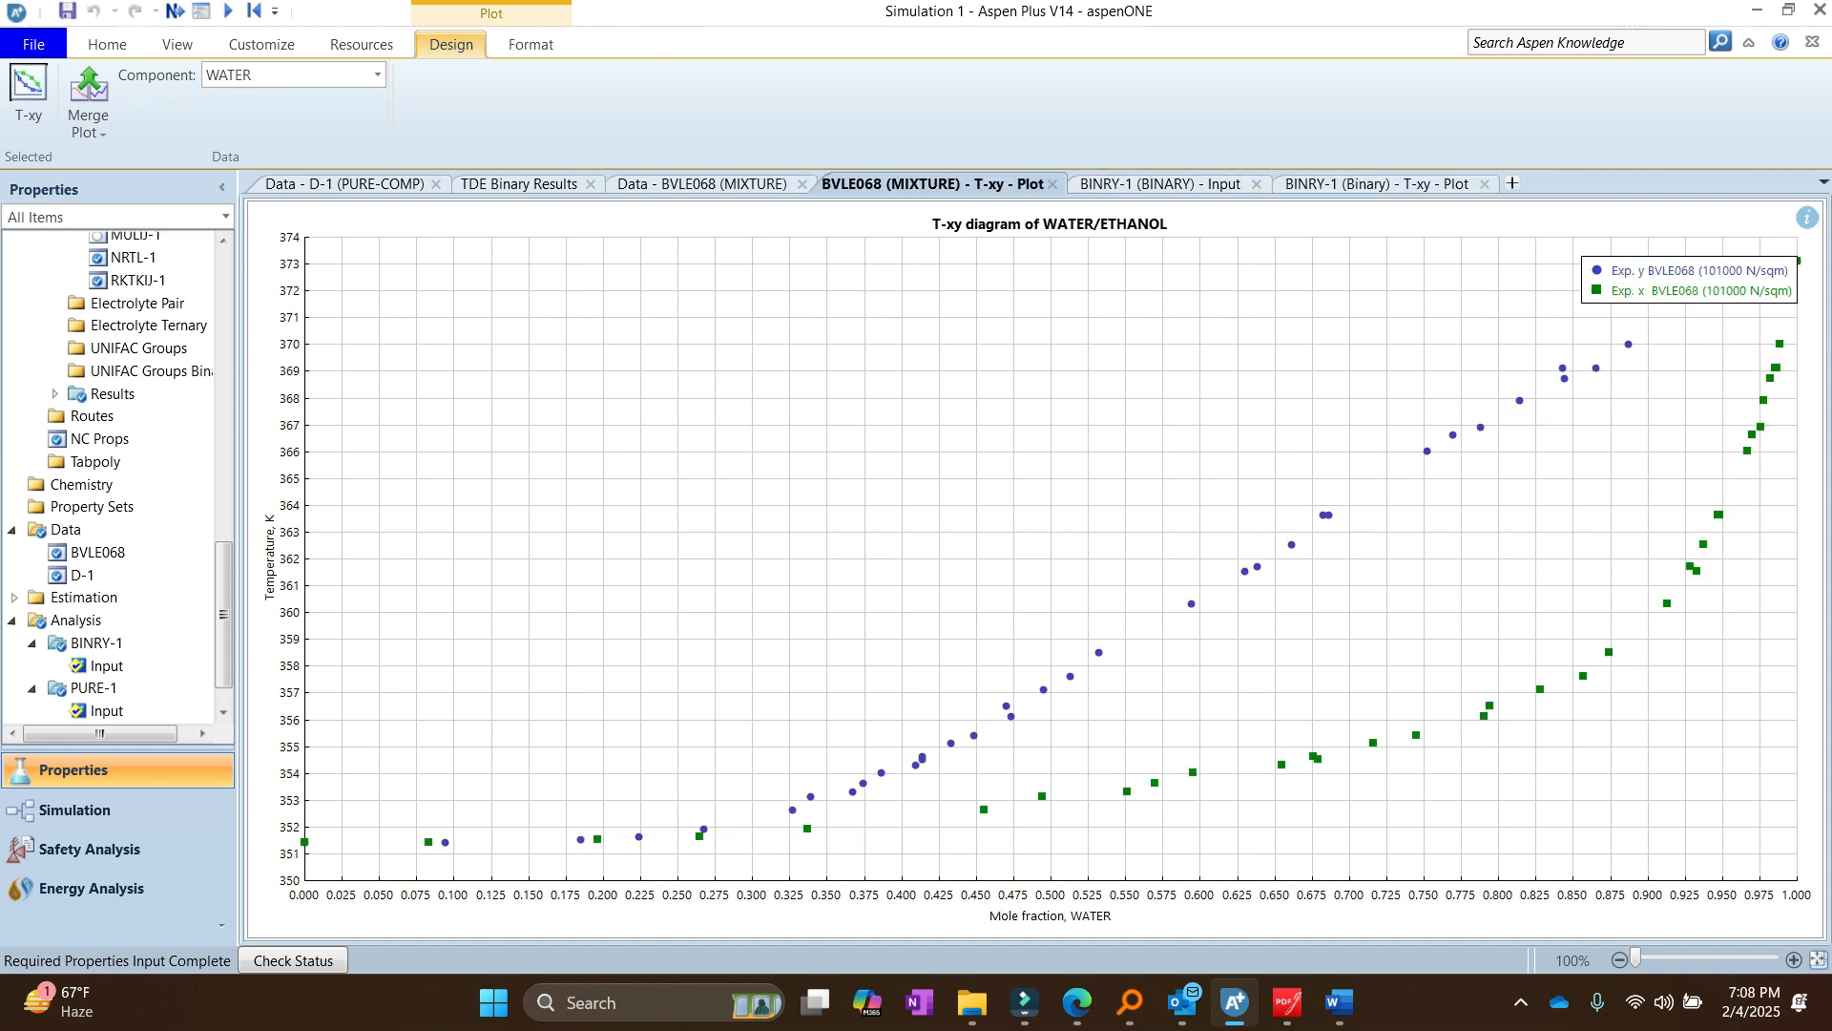
{"action": "left_click", "coordinate": [1376, 184]}
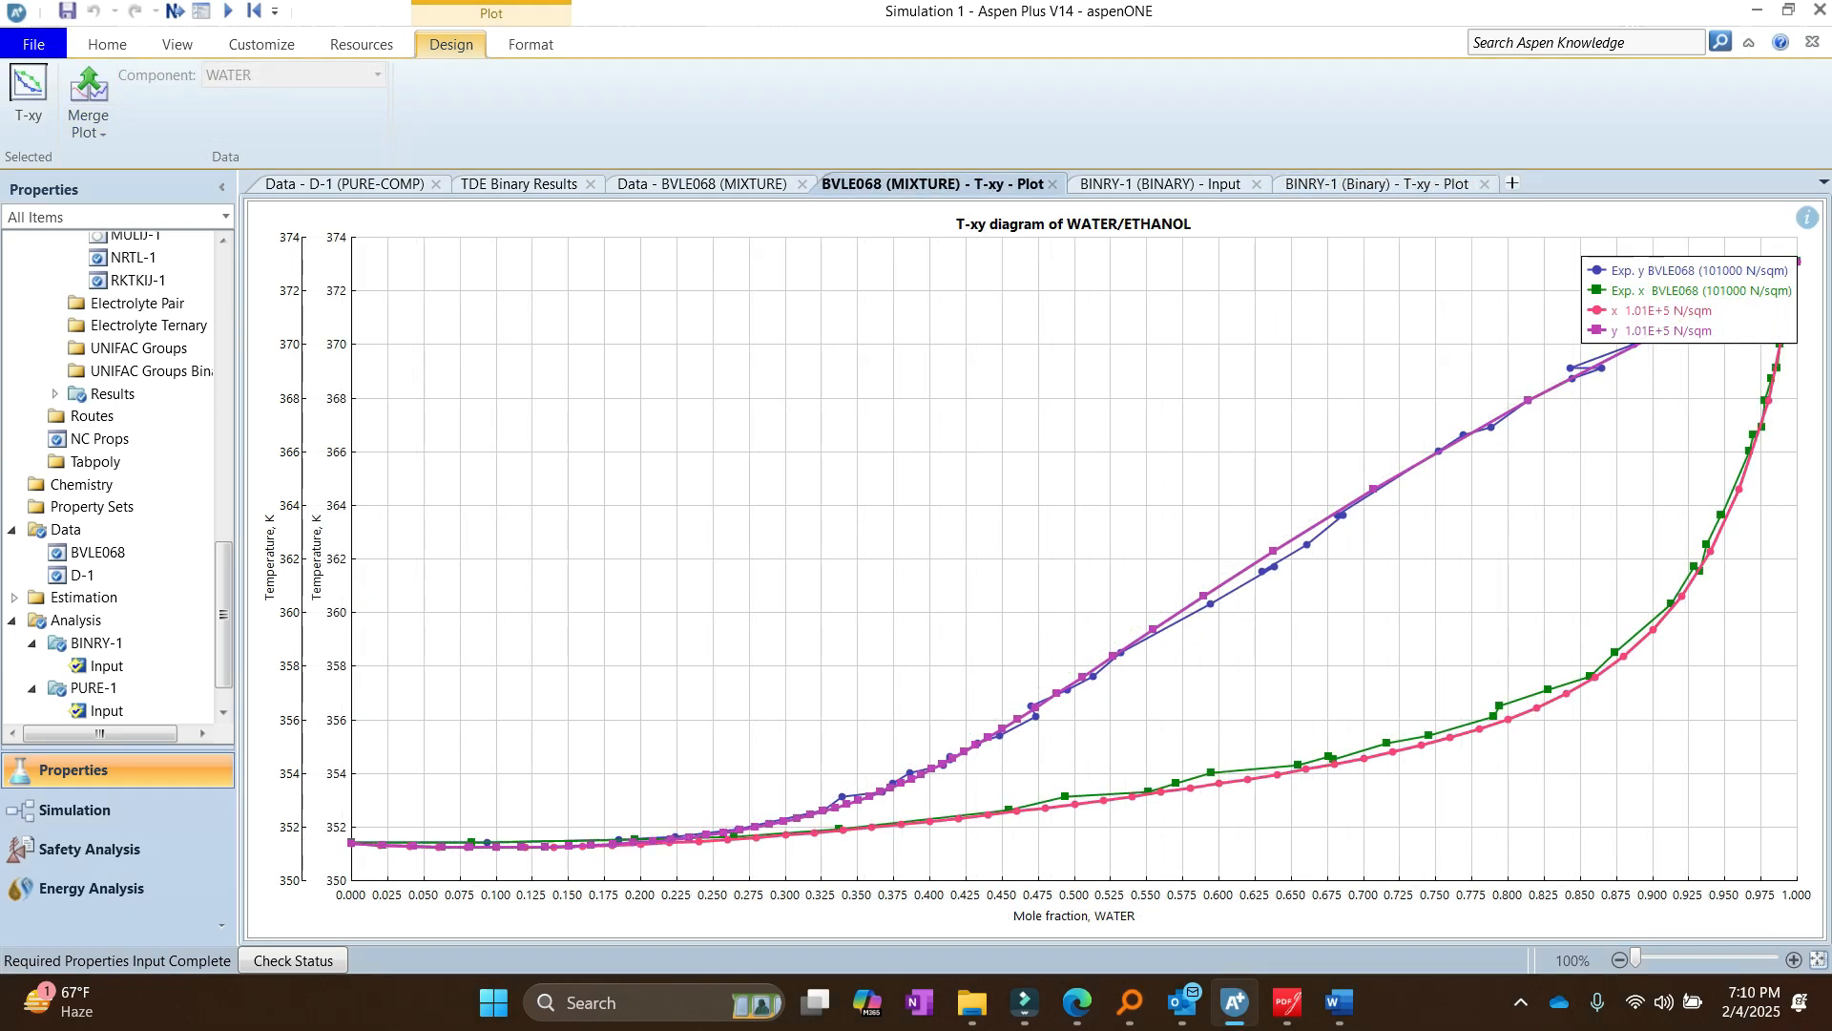
Step: Map all curves of the merged BVLE068 T-xy plot to a single Y axis
{"action": "right_click", "coordinate": [542, 401]}
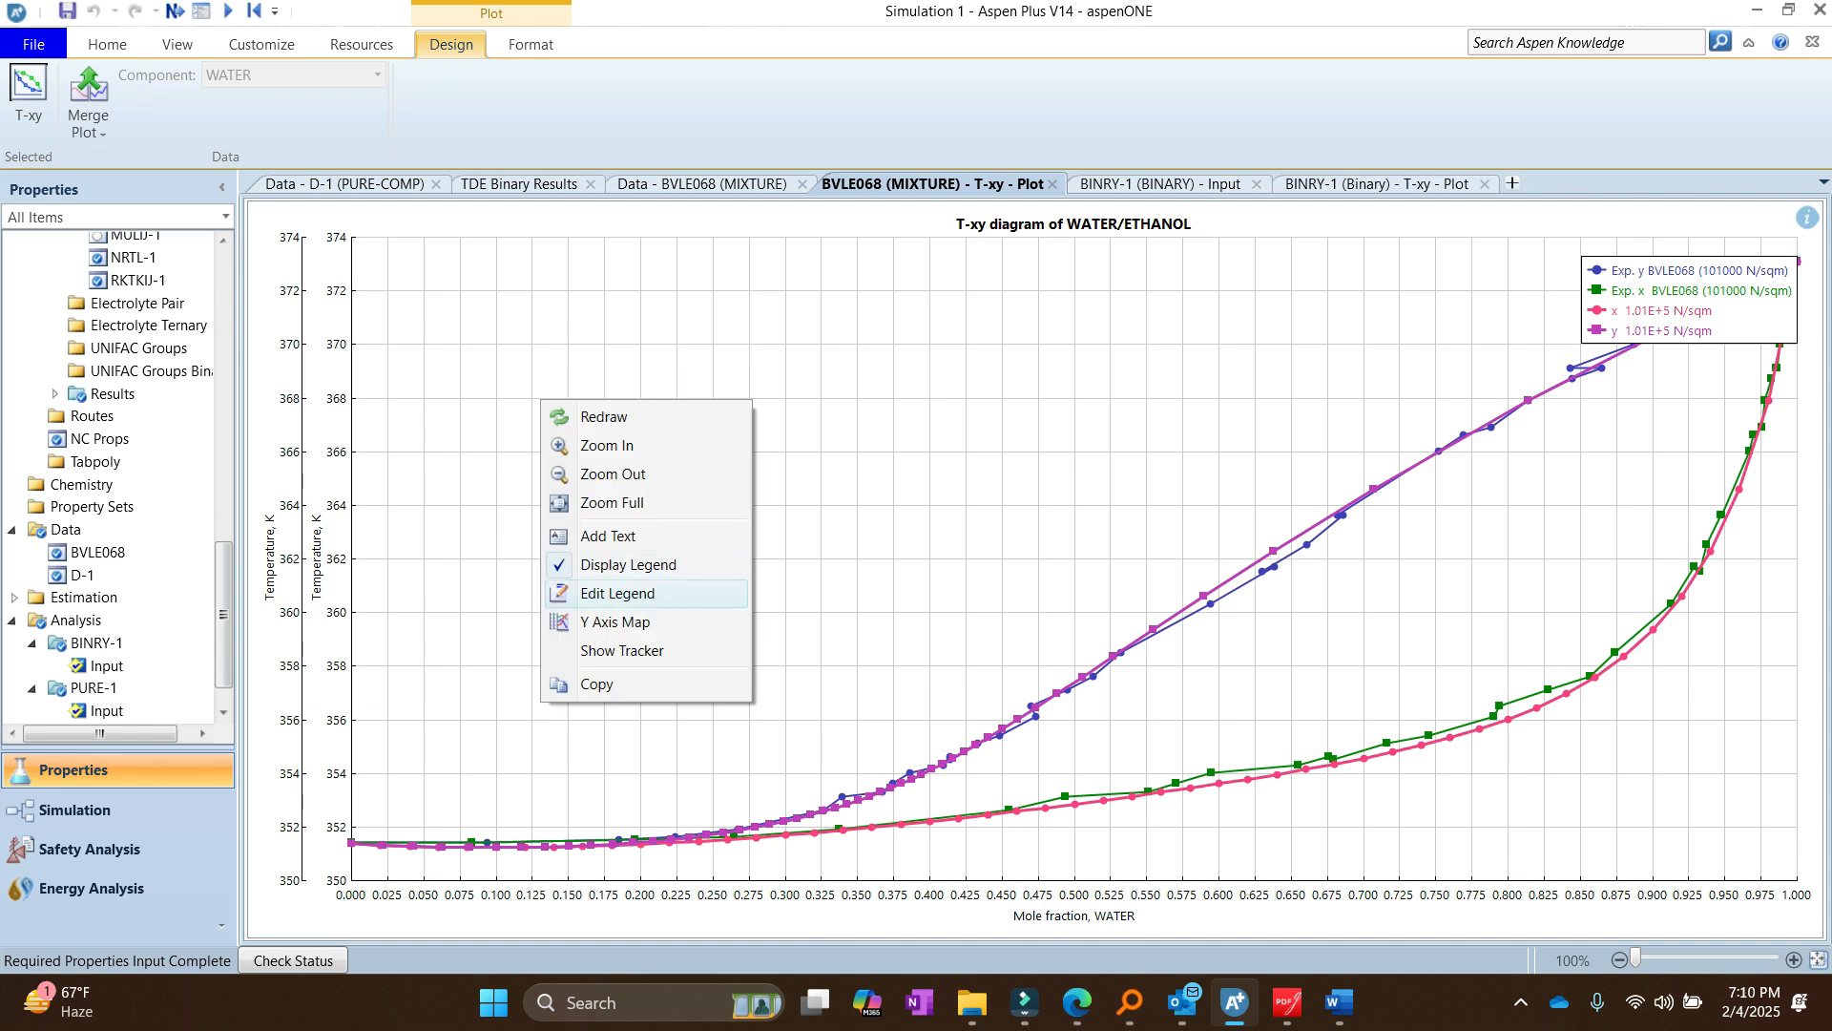
{"action": "left_click", "coordinate": [616, 621]}
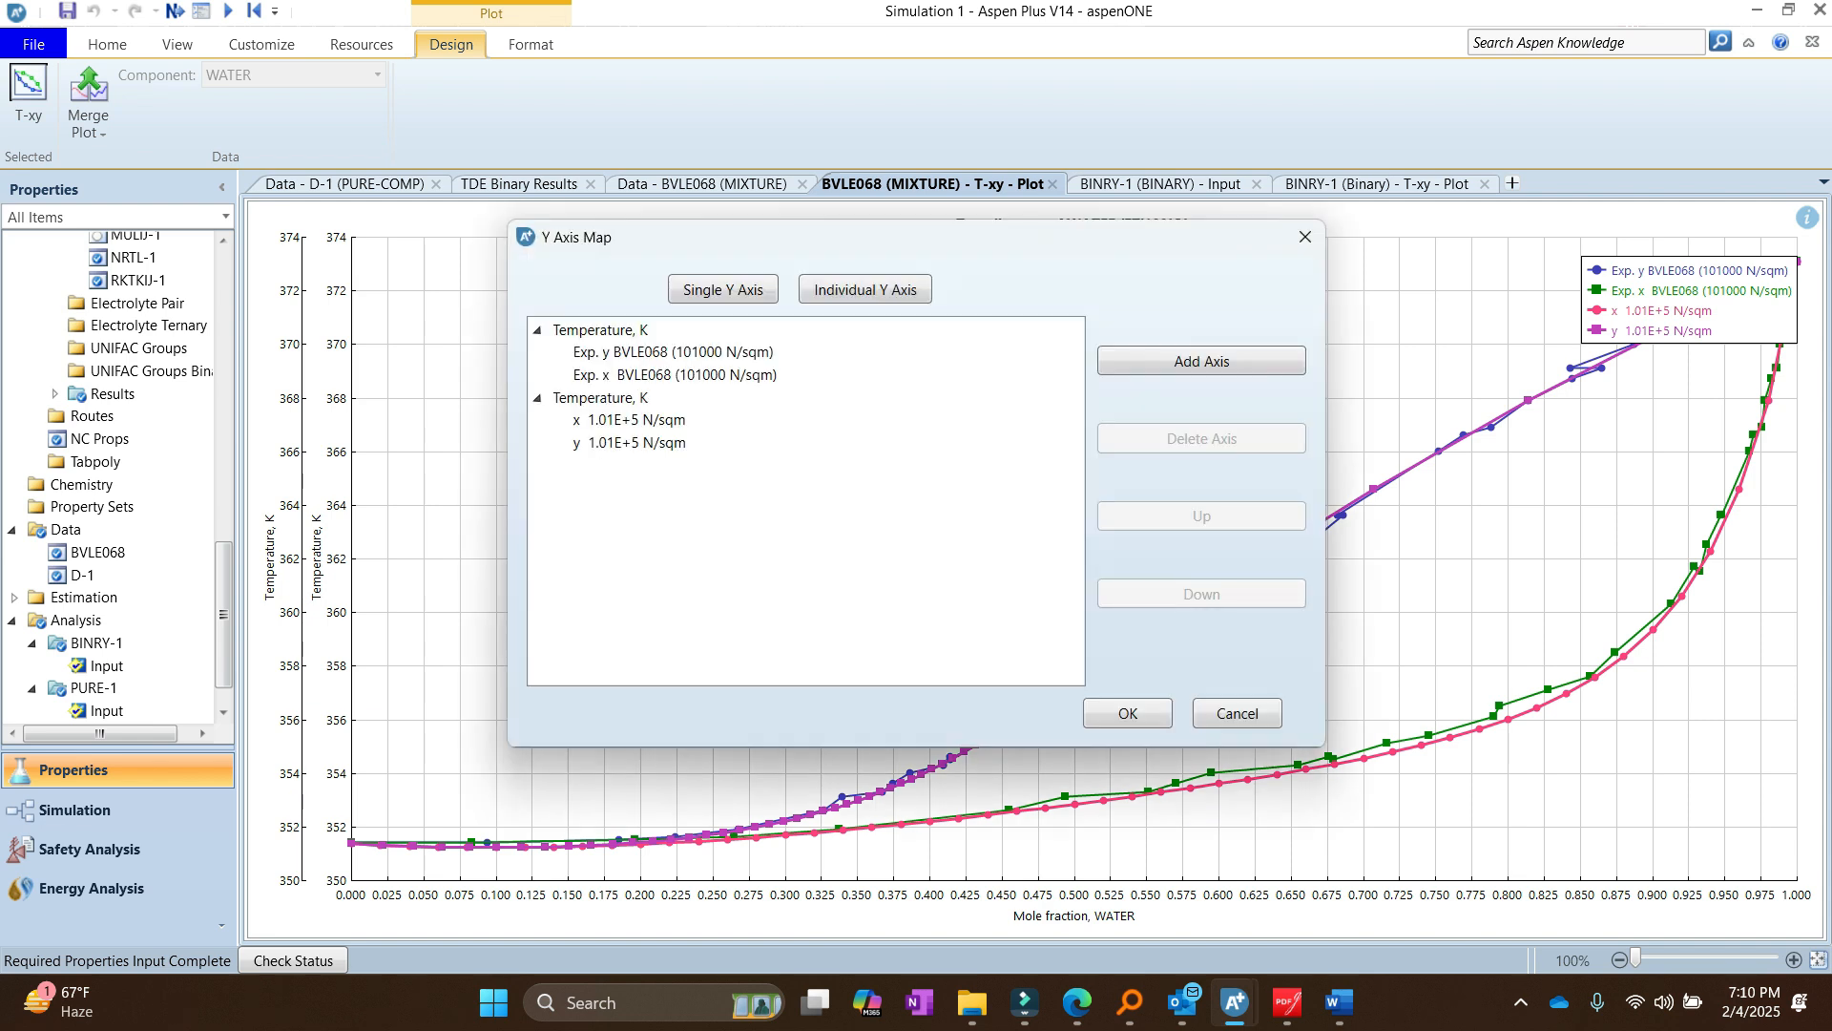
{"action": "left_click", "coordinate": [723, 289]}
{"action": "left_click", "coordinate": [1128, 713]}
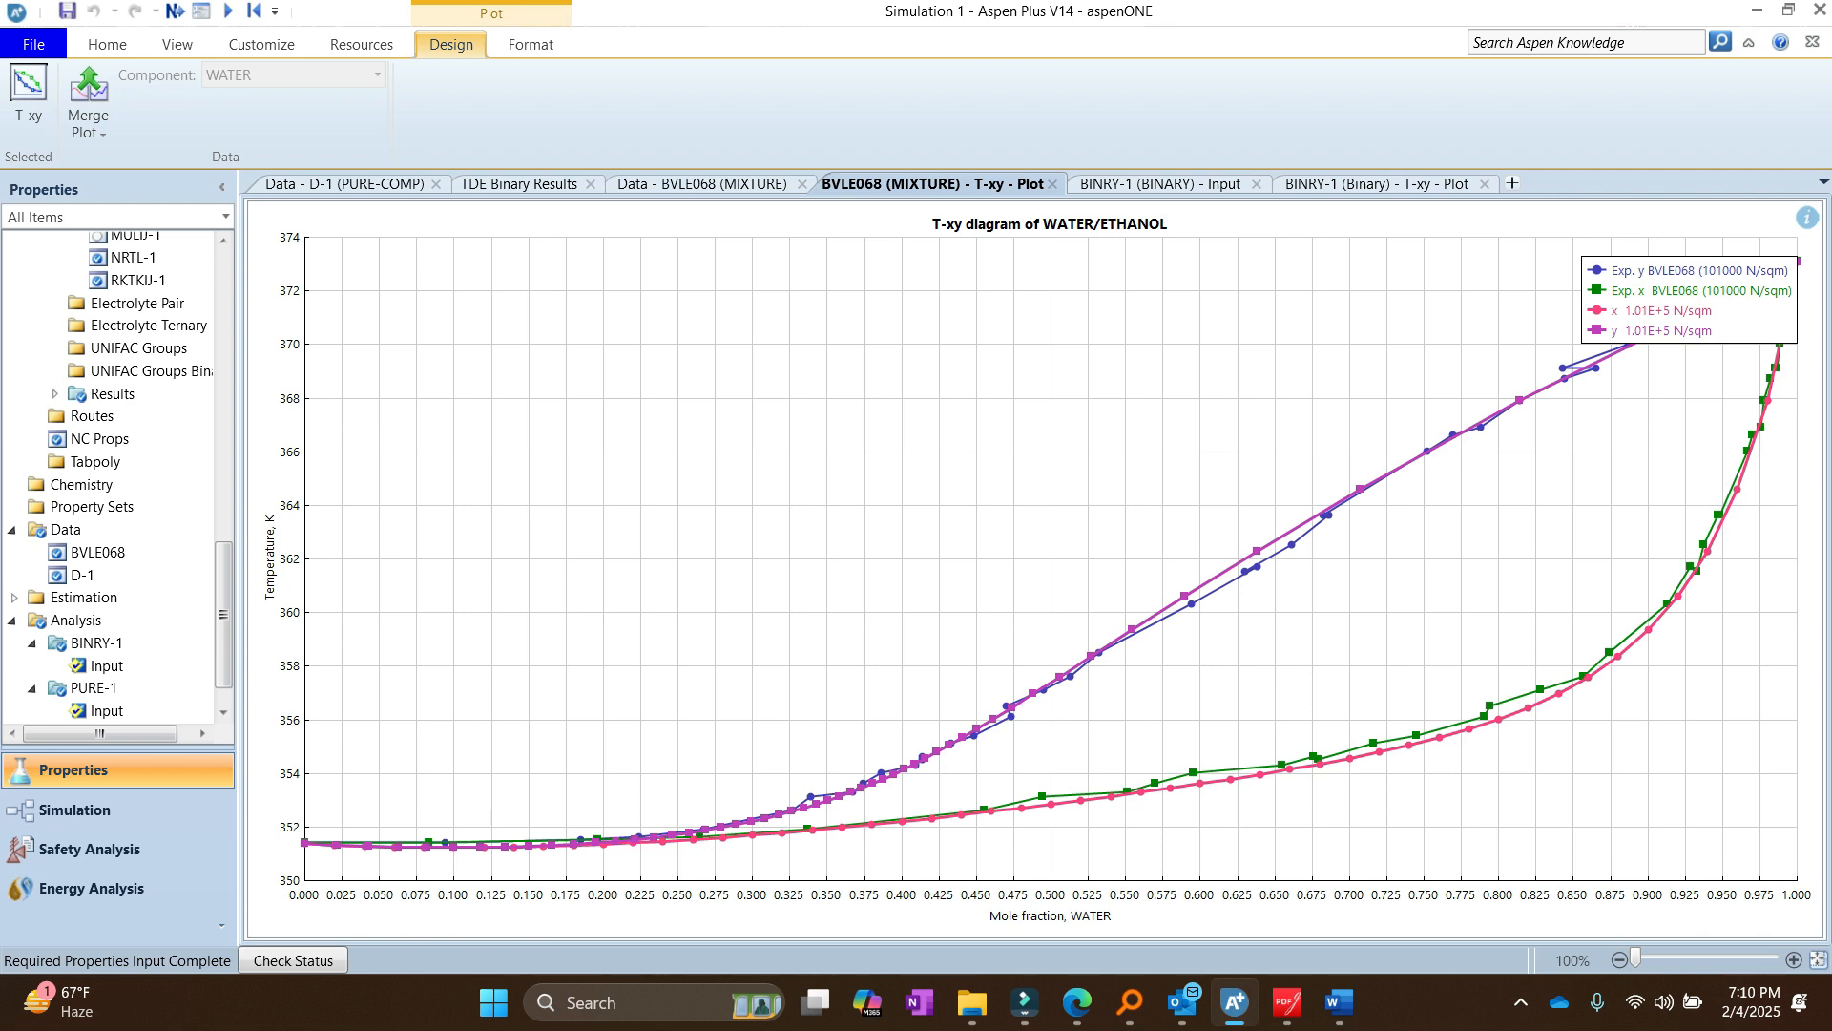
Step: Change the global property method in the Methods specifications to PENG-ROB
{"action": "scroll", "coordinate": [114, 477], "scroll_direction": "up", "scroll_amount": 15}
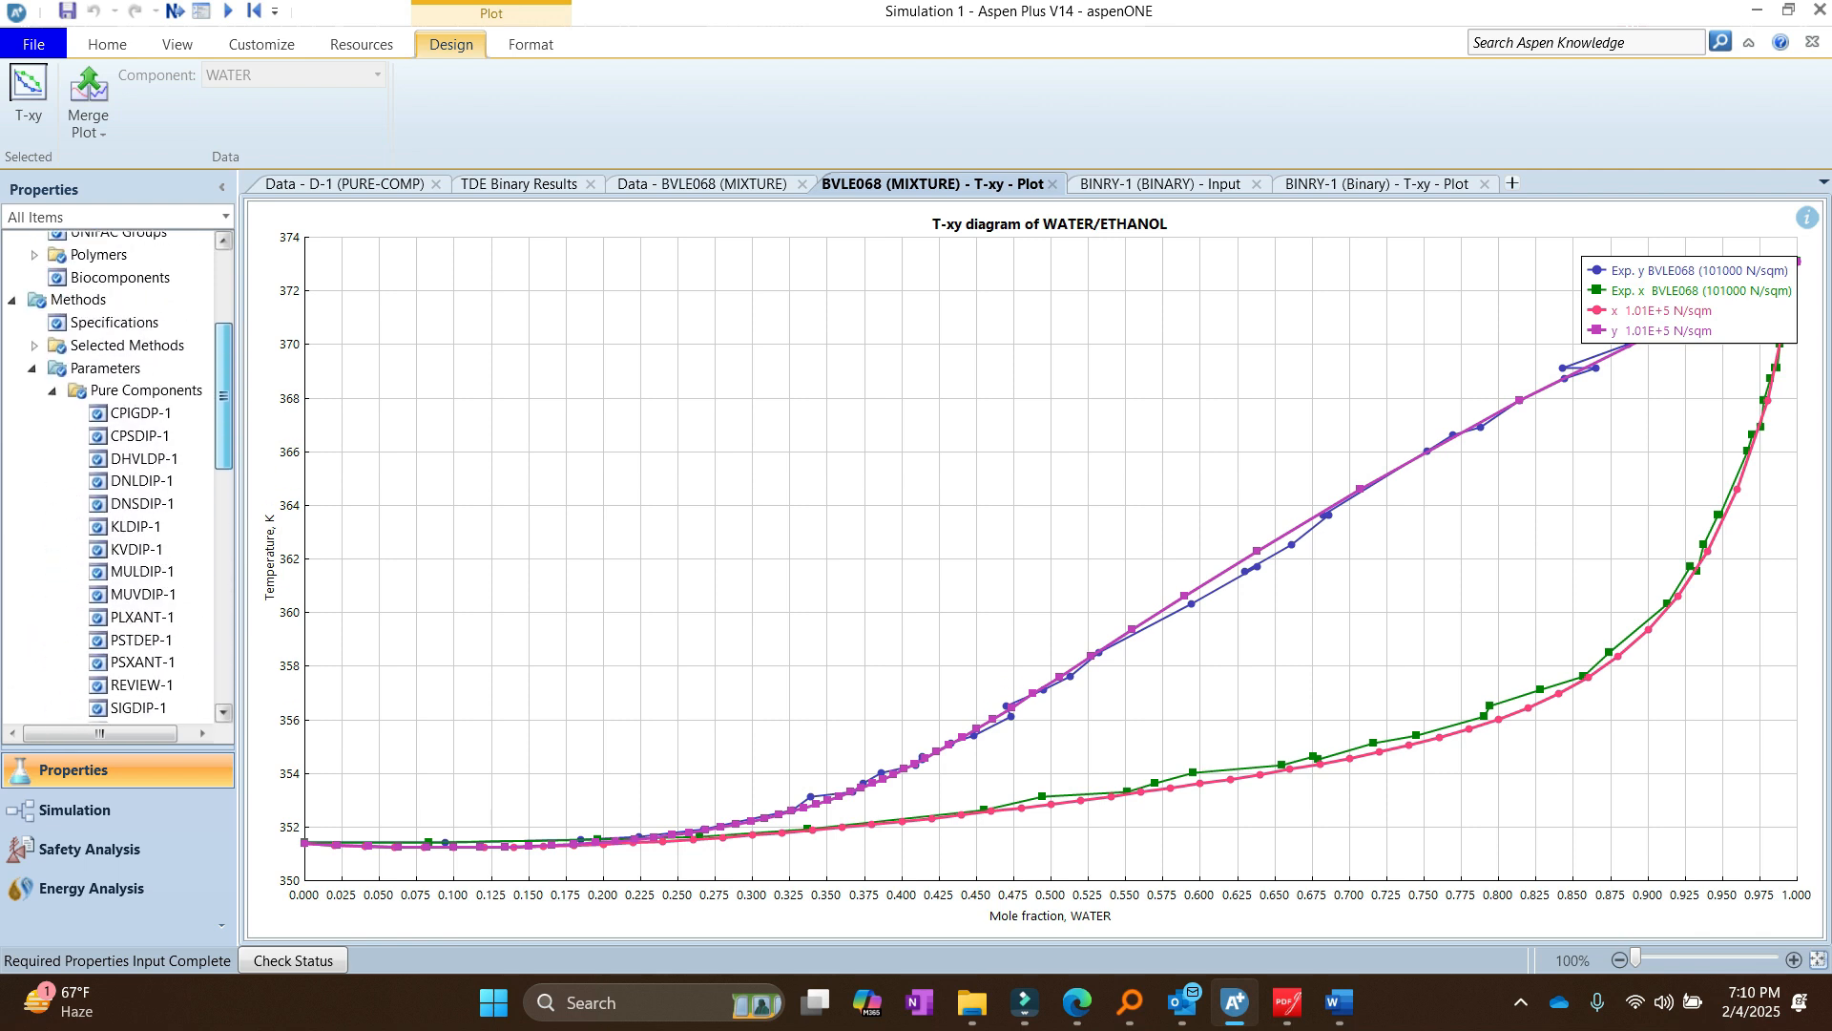
{"action": "left_click_drag", "start_coordinate": [223, 396], "coordinate": [223, 380]}
{"action": "left_click", "coordinate": [114, 373]}
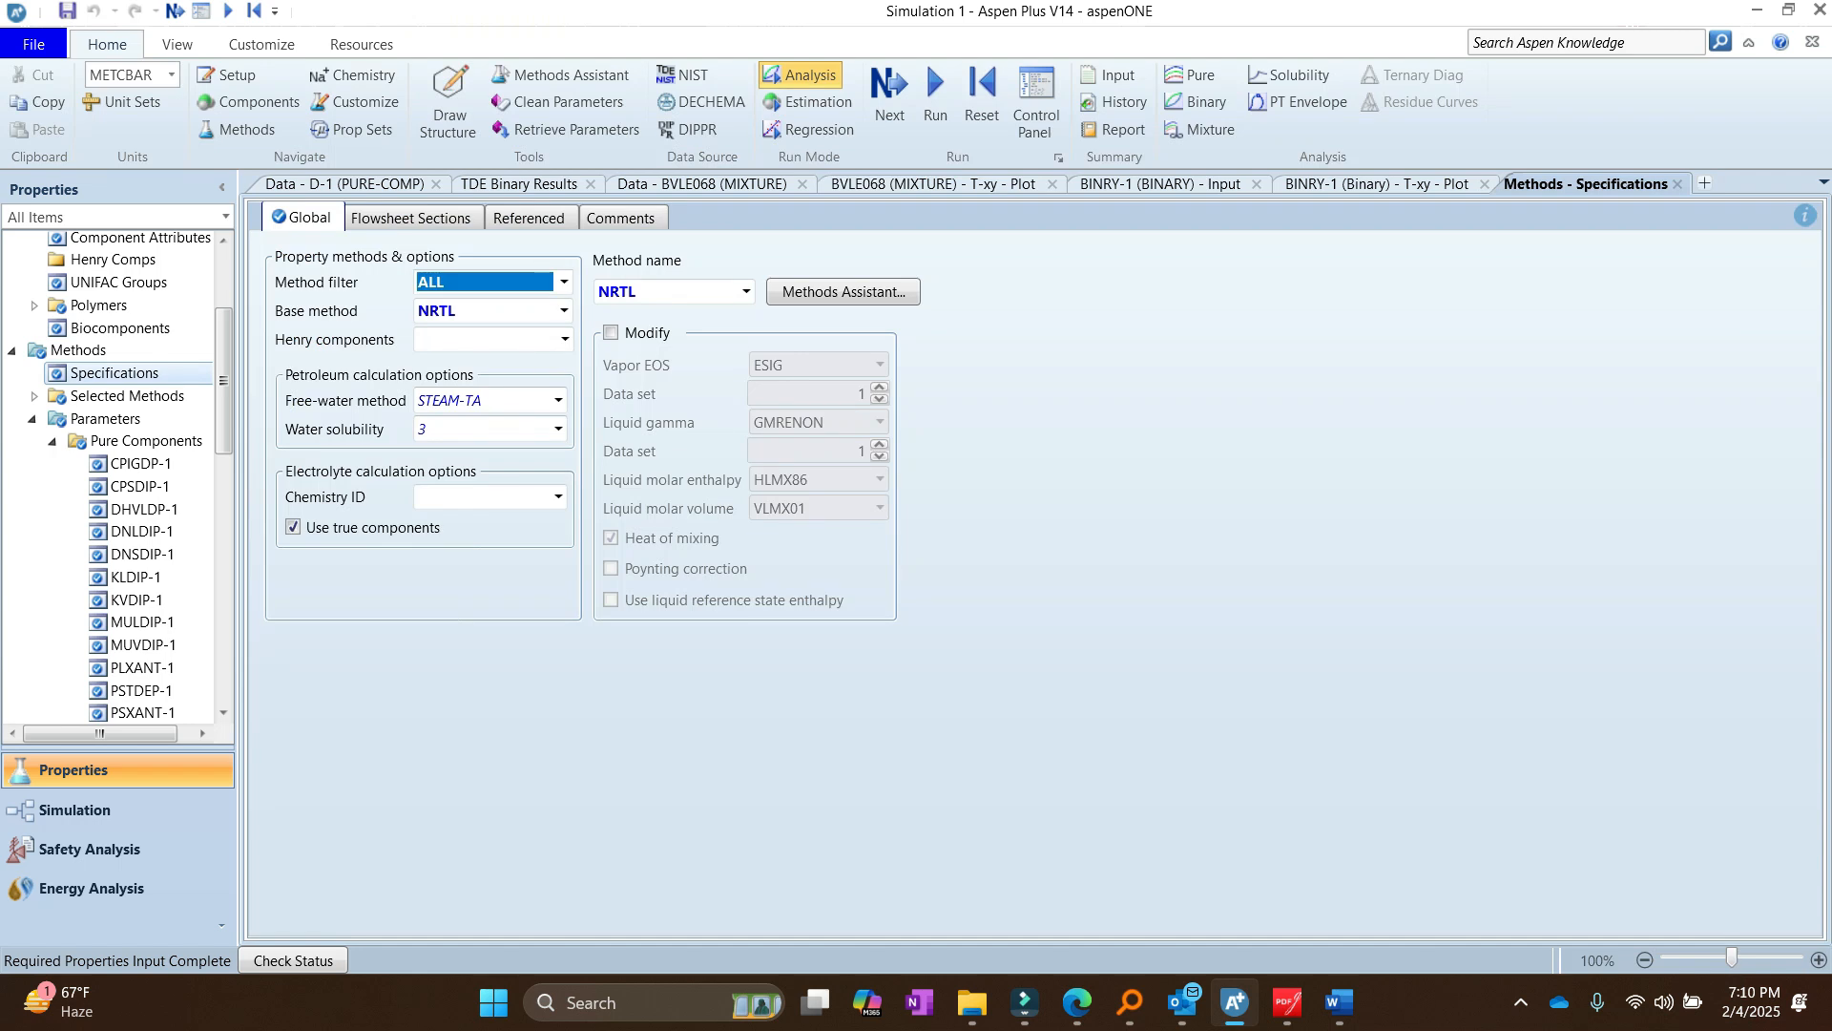
{"action": "left_click", "coordinate": [747, 292]}
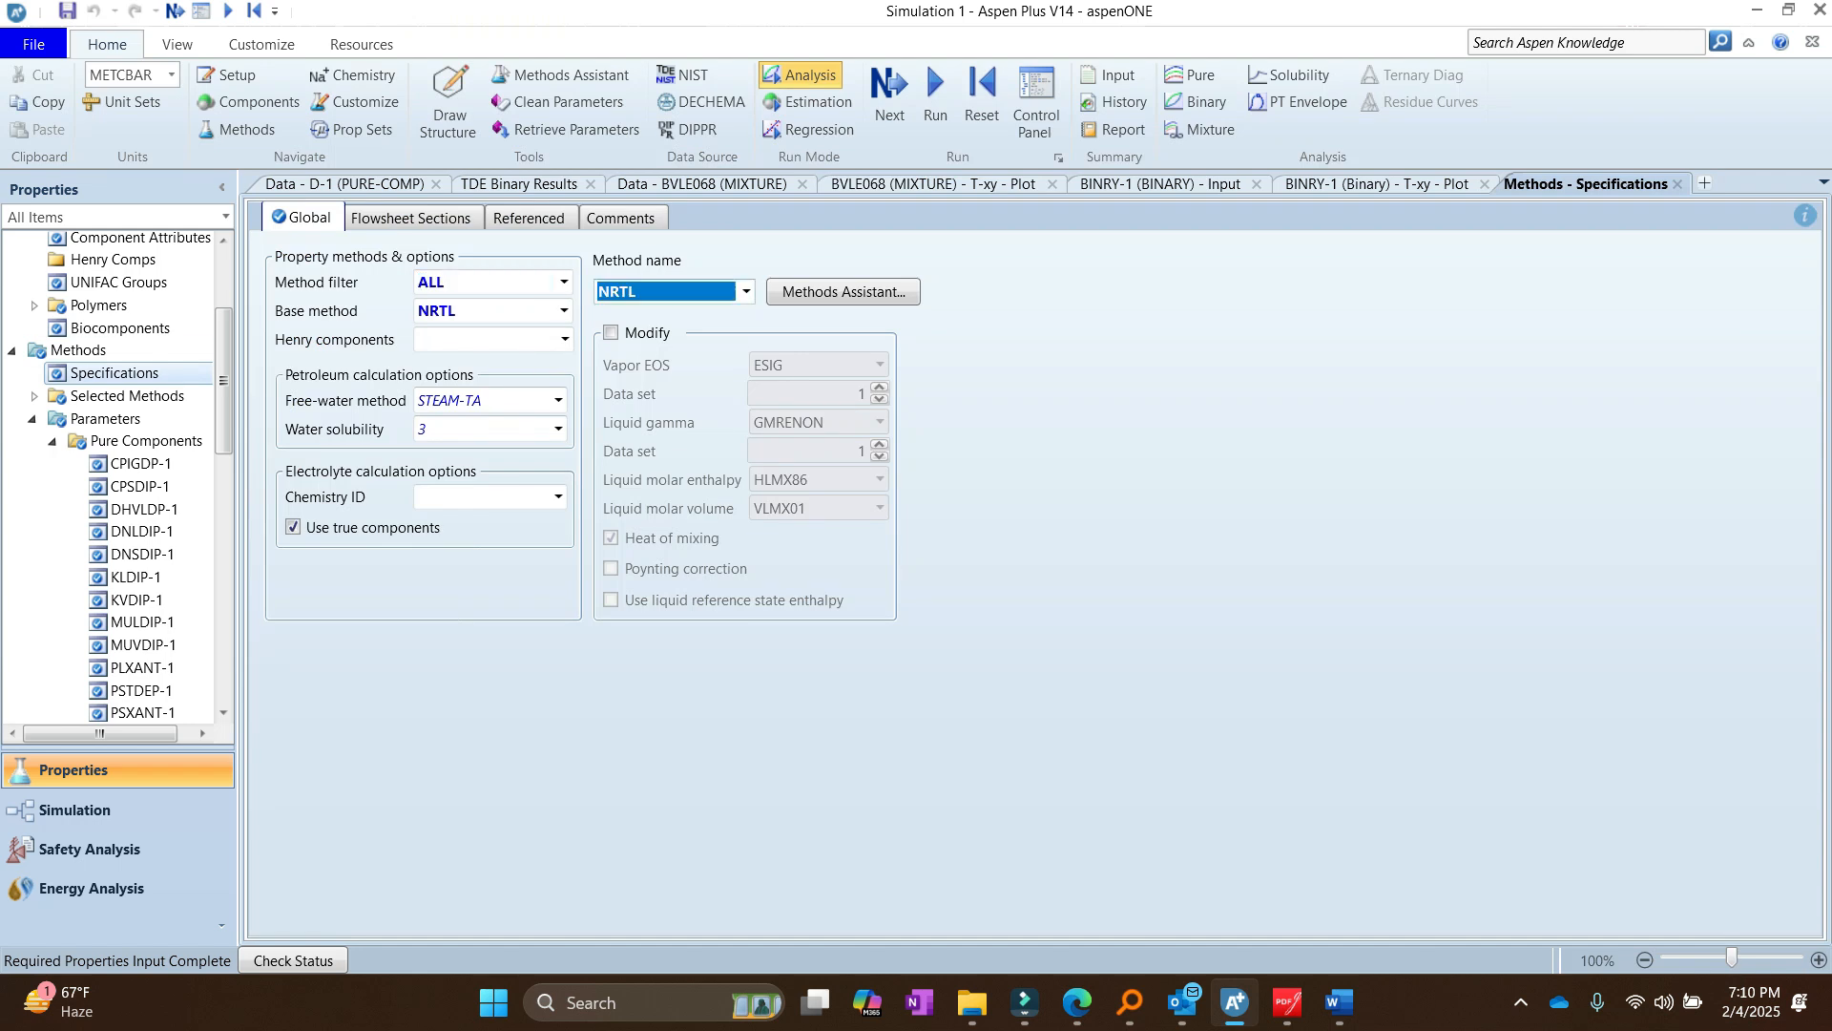
{"action": "key", "text": "p"}
{"action": "key", "text": "p"}
{"action": "key", "text": "Return"}
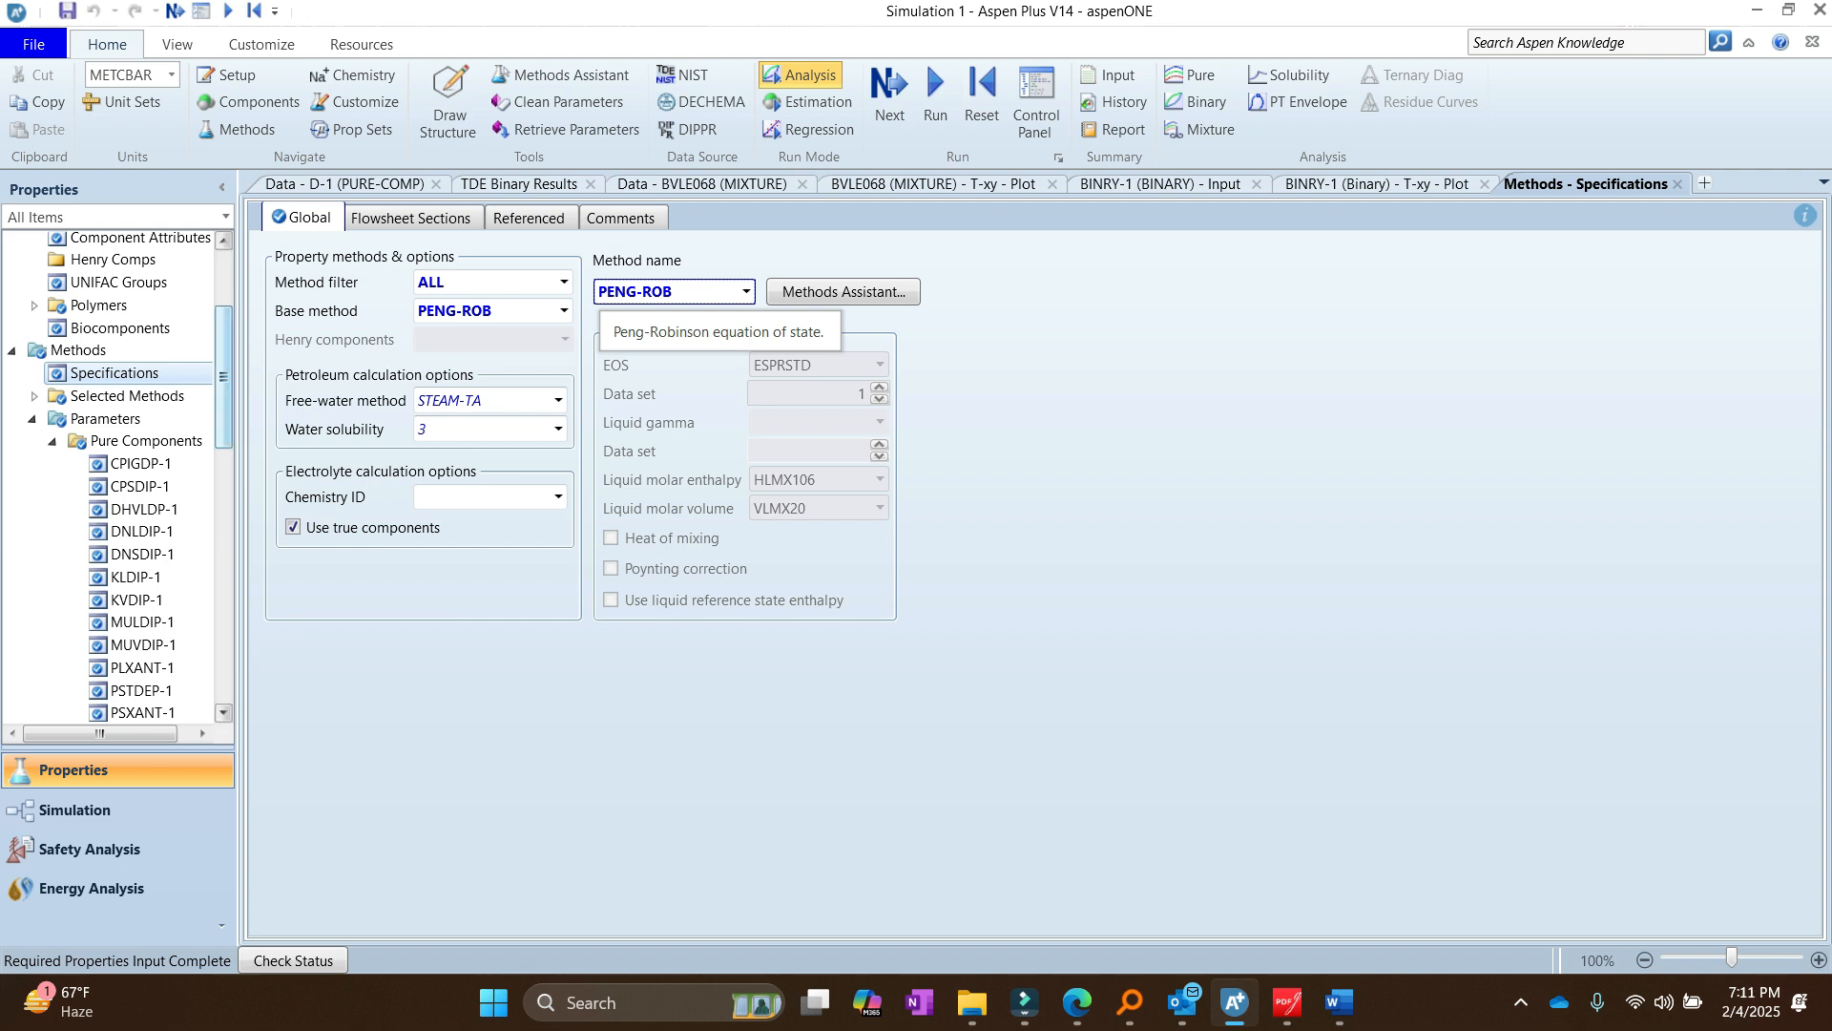
Step: Set the property method in the BINRY-1 calculation options to PENG-ROB
{"action": "scroll", "coordinate": [130, 477], "scroll_direction": "down", "scroll_amount": 5}
{"action": "scroll", "coordinate": [129, 477], "scroll_direction": "down", "scroll_amount": 7}
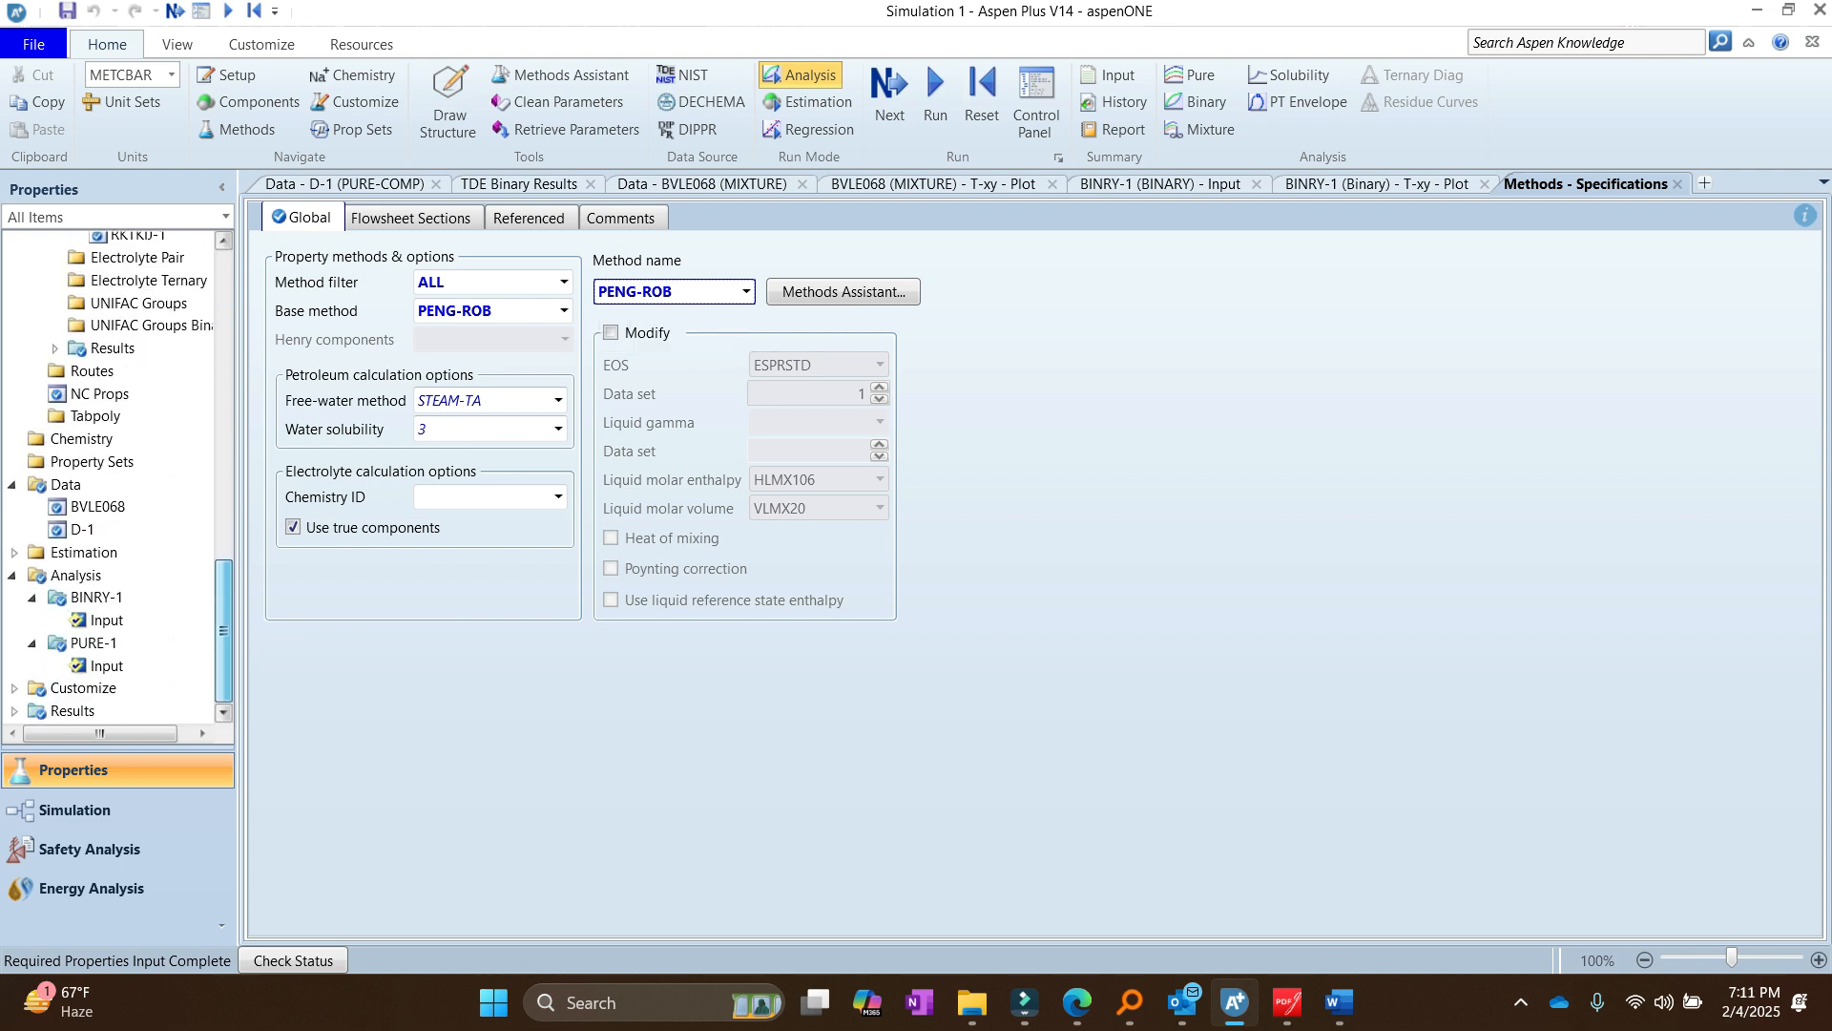
{"action": "left_click", "coordinate": [106, 619]}
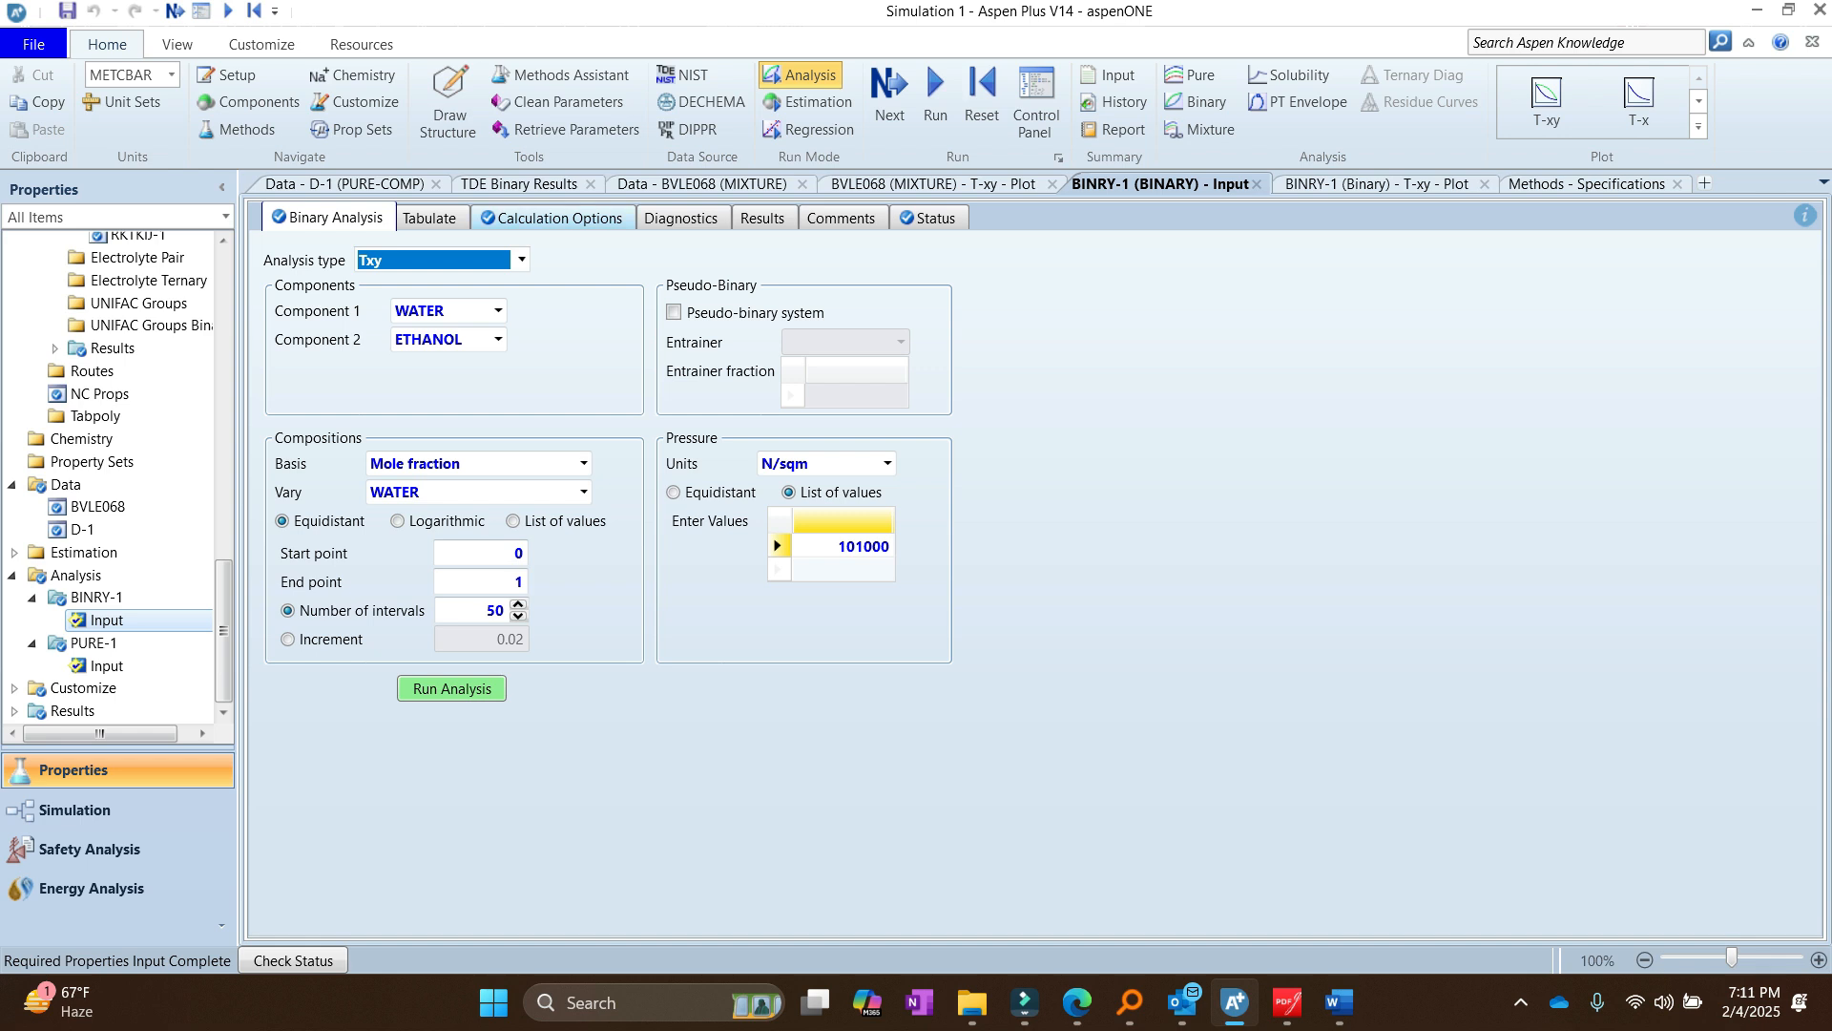
{"action": "left_click", "coordinate": [559, 218]}
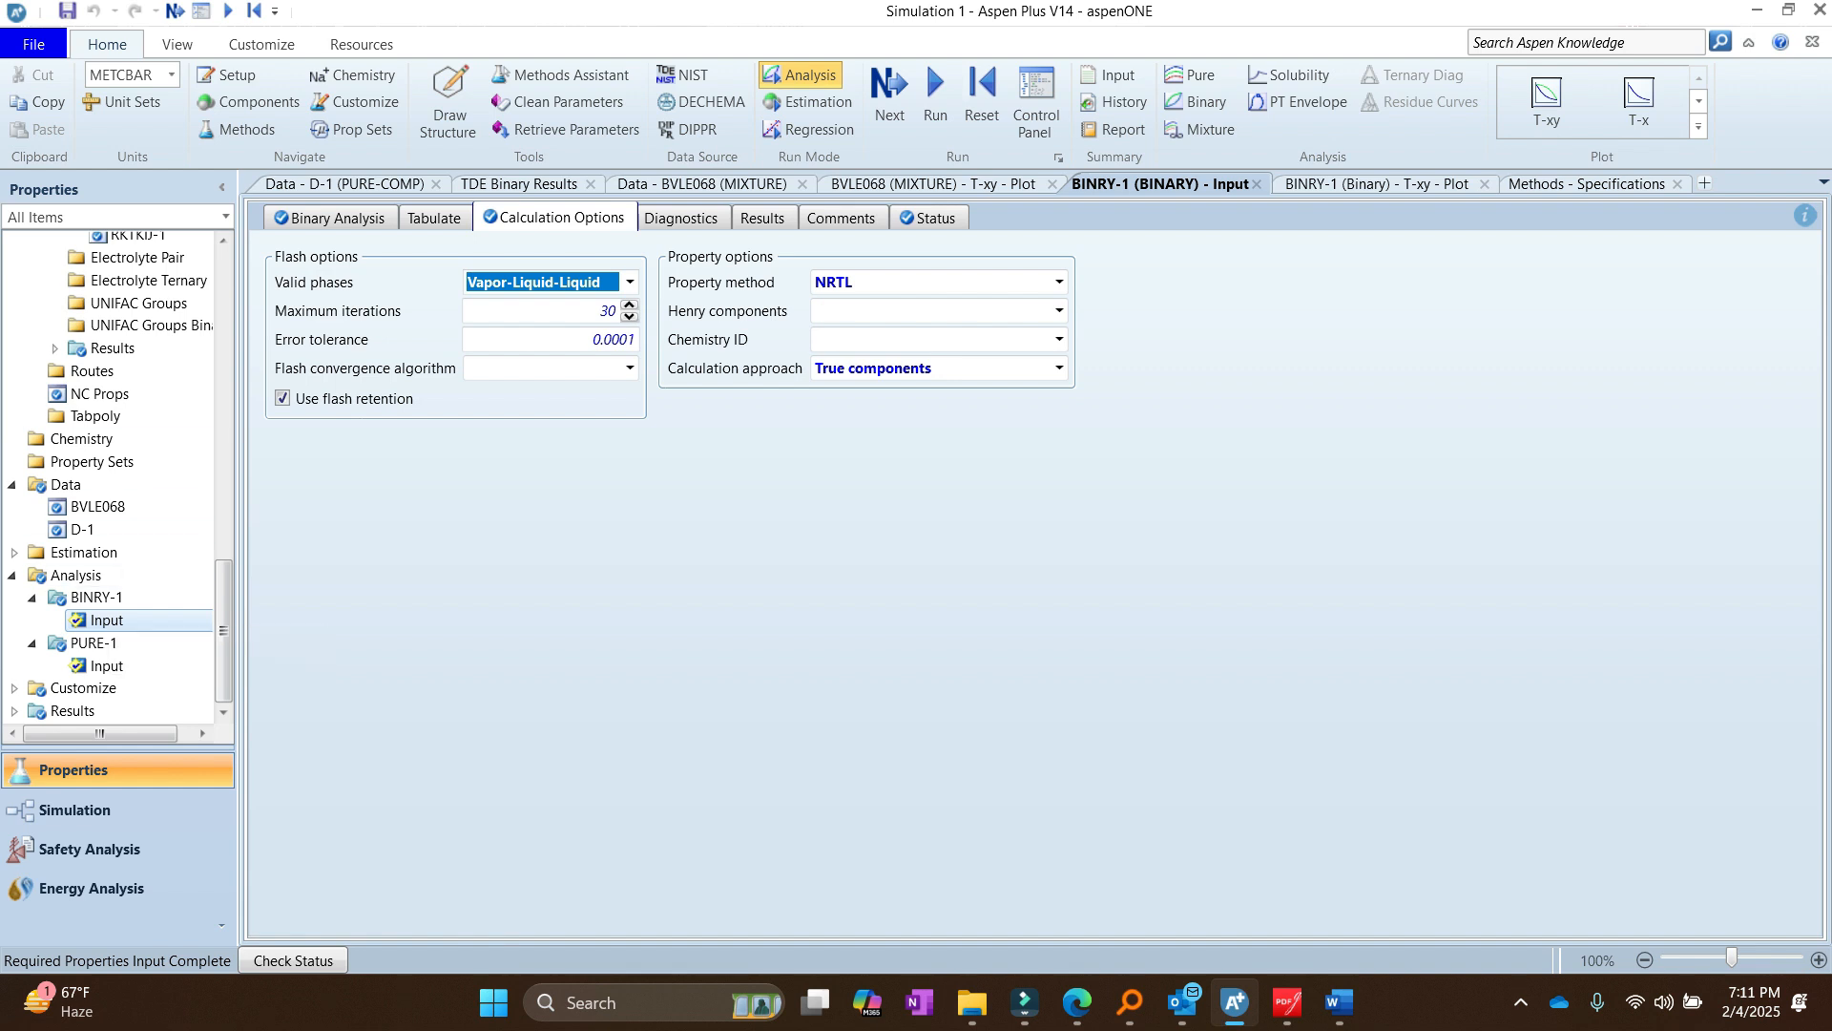
{"action": "left_click", "coordinate": [329, 218]}
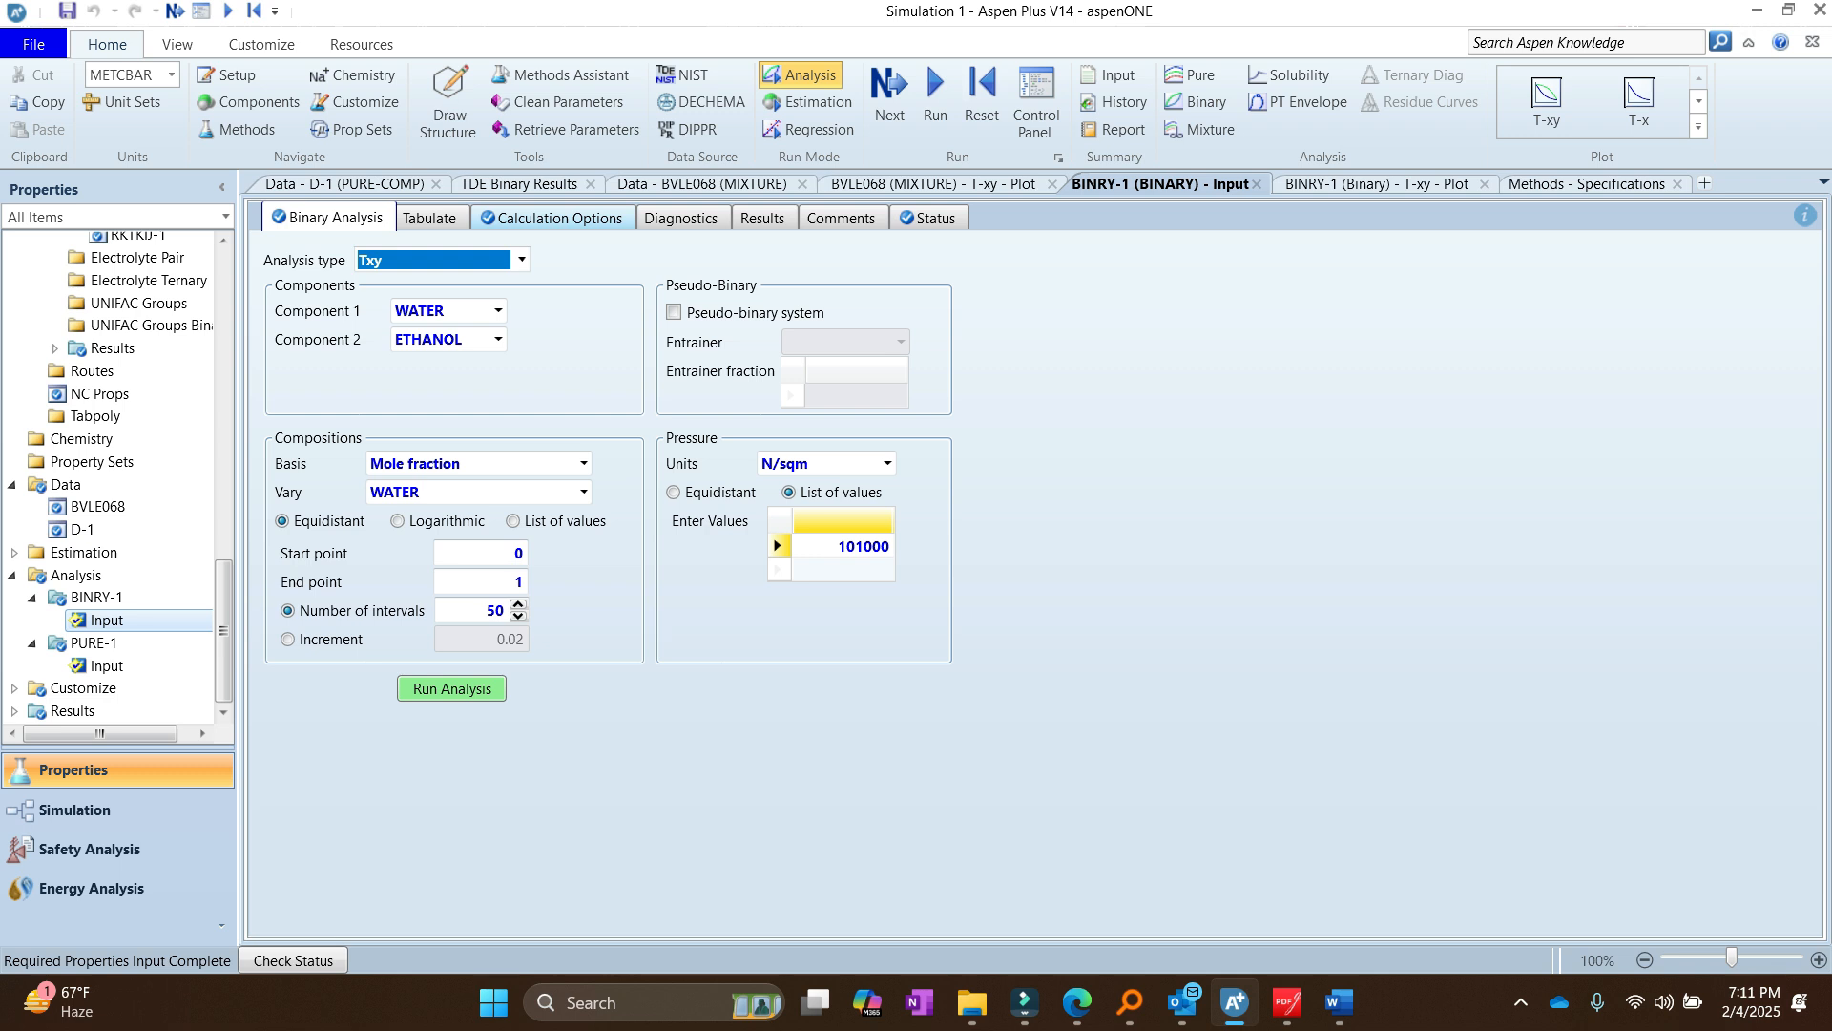
{"action": "left_click", "coordinate": [552, 219]}
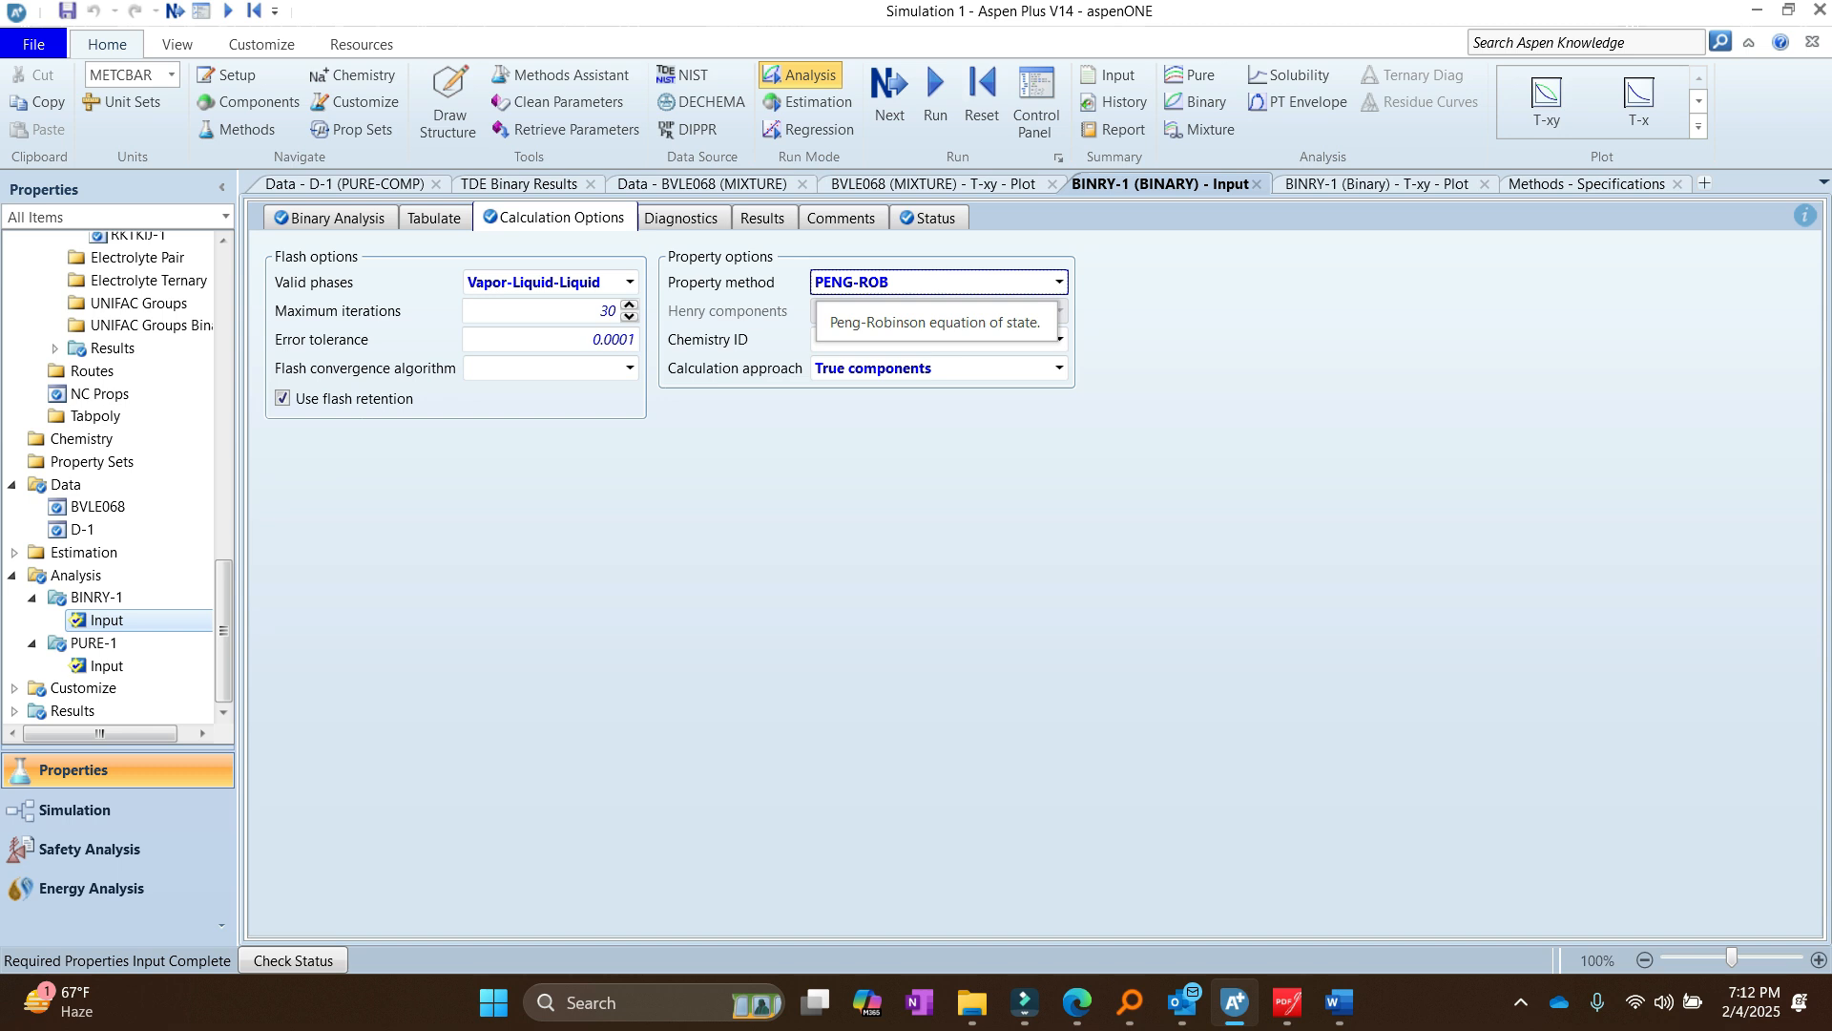
Step: Rerun the BINRY-1 Txy analysis and show the resulting plot's temperature in K
{"action": "left_click", "coordinate": [330, 218]}
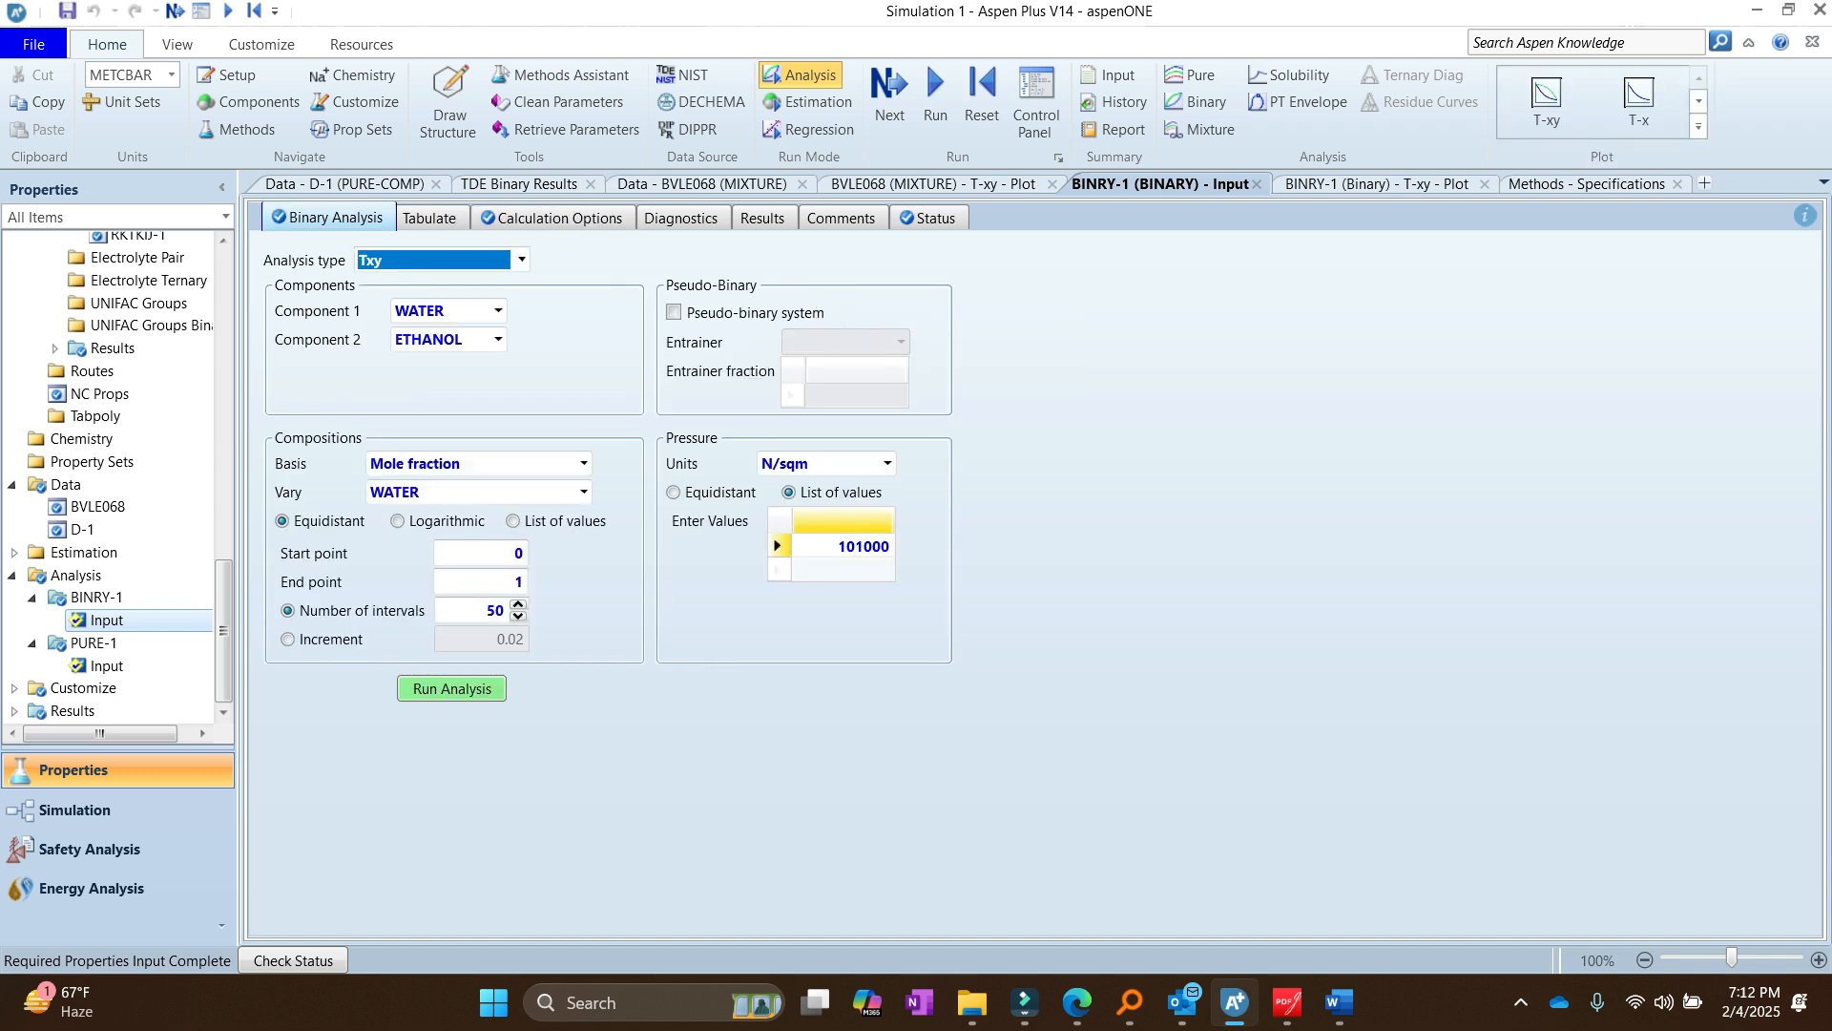
{"action": "left_click", "coordinate": [452, 688]}
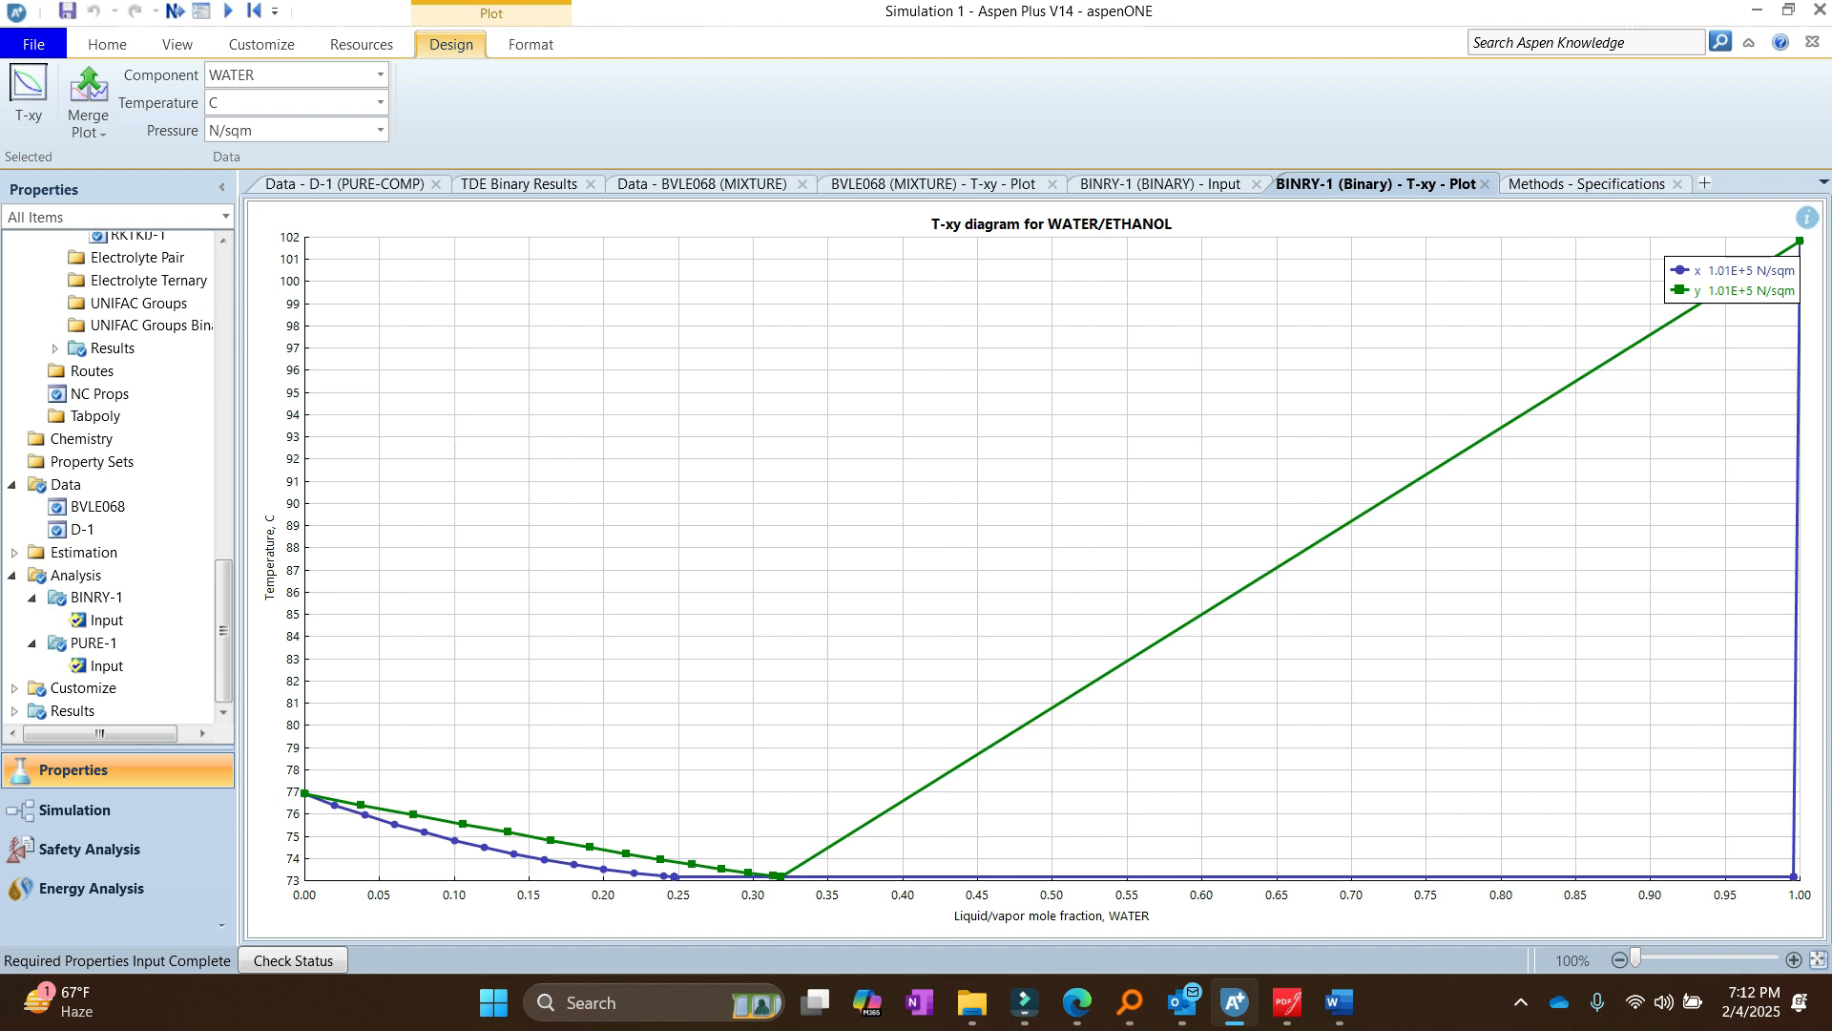
{"action": "left_click", "coordinate": [380, 103]}
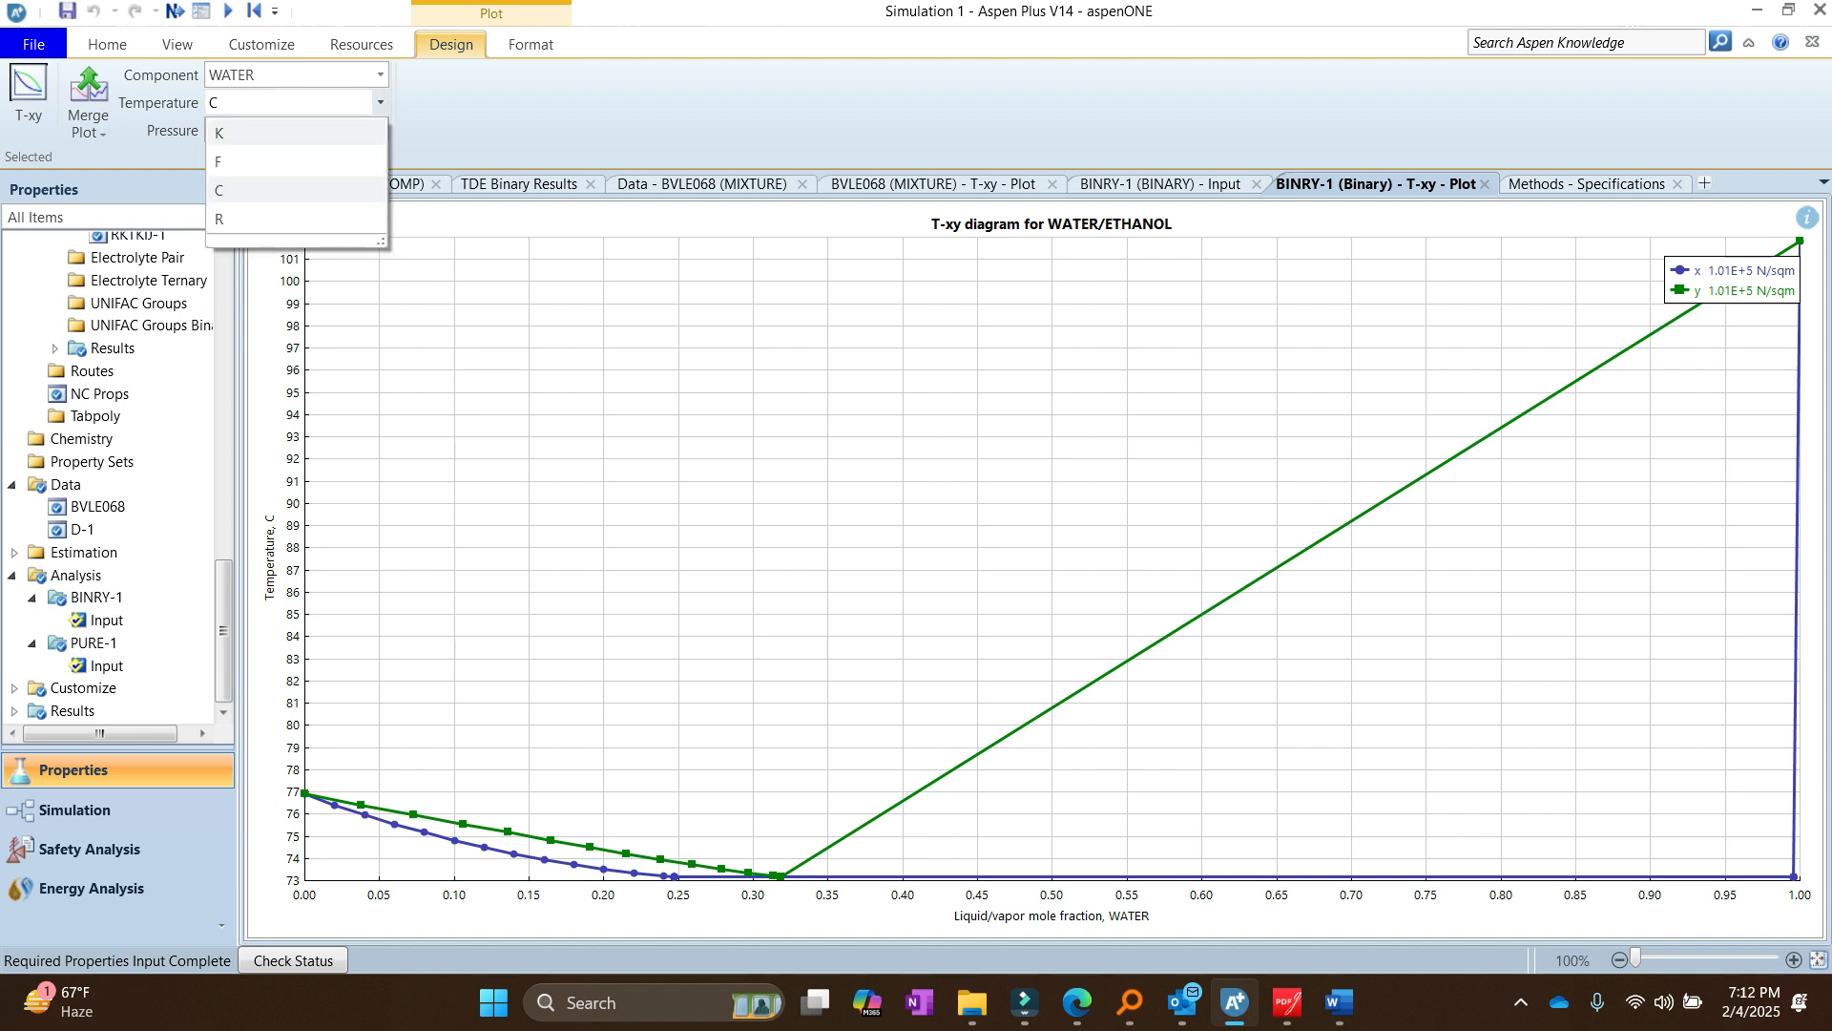
{"action": "left_click", "coordinate": [298, 133]}
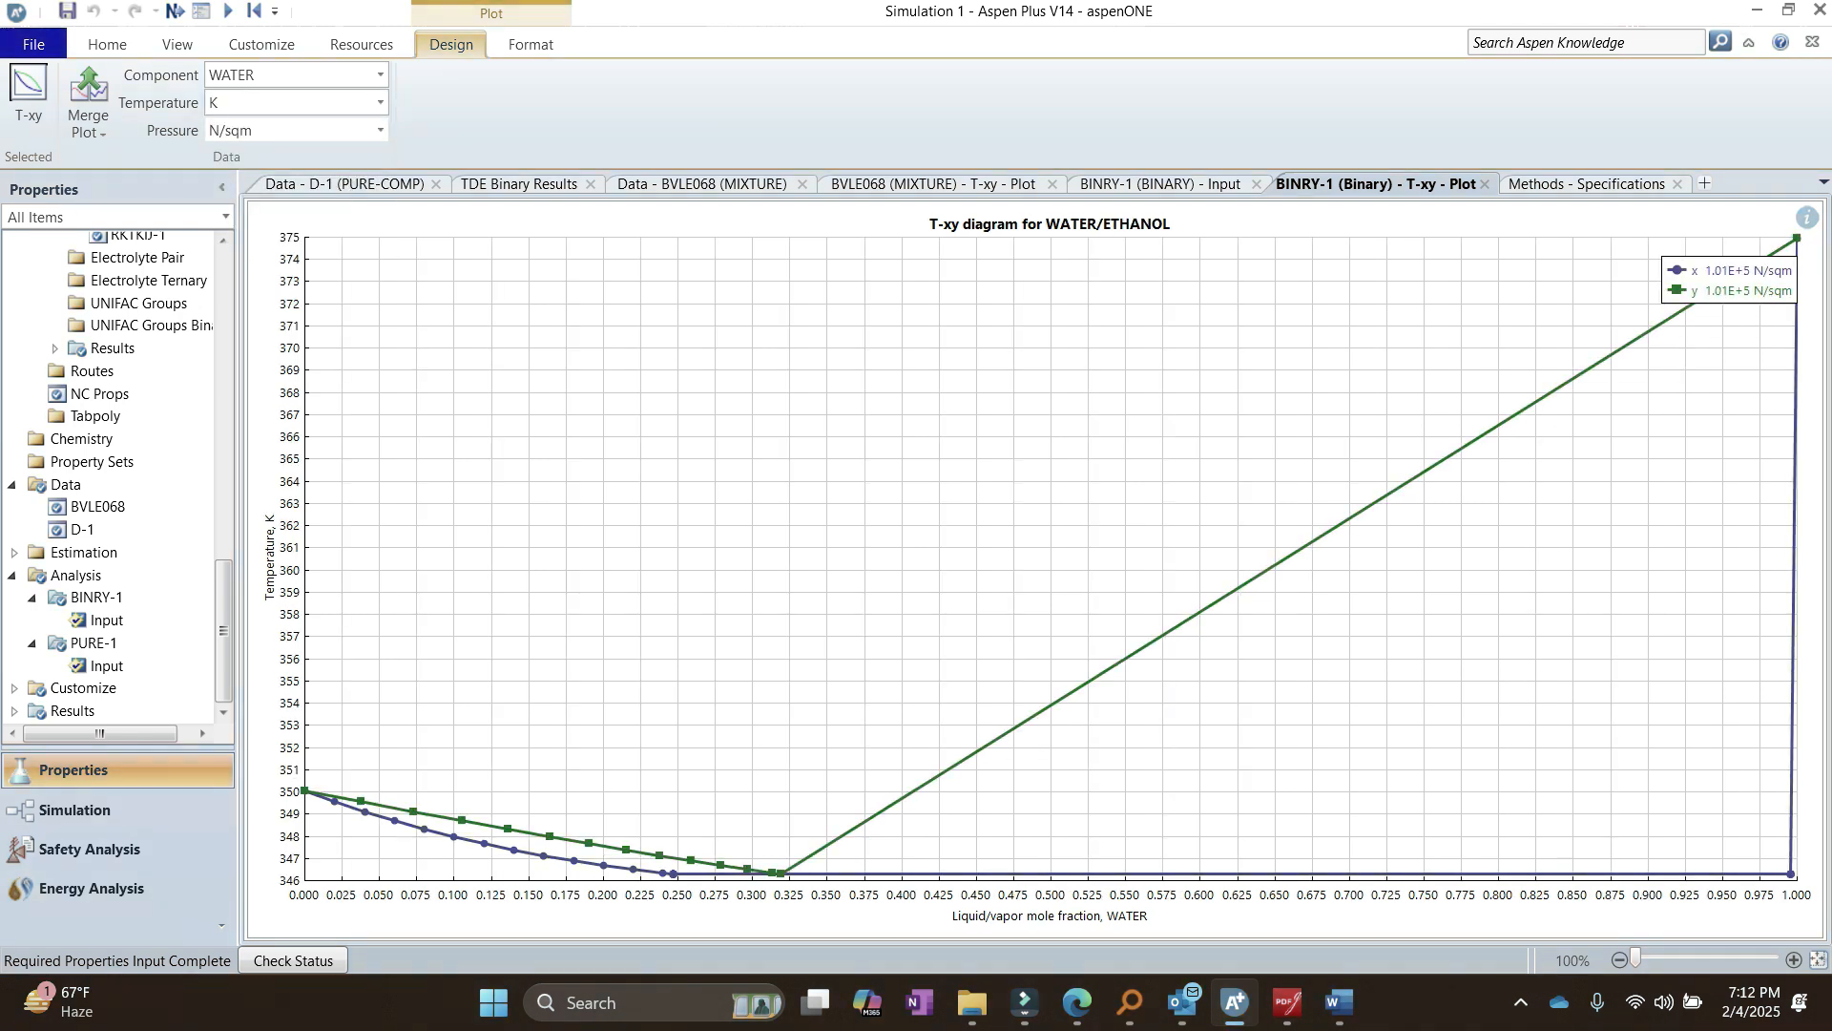
Step: Merge the PENG-ROB T-xy plot into the BVLE068 T-xy plot and open the merged plot's Y axis map
{"action": "left_click", "coordinate": [88, 105]}
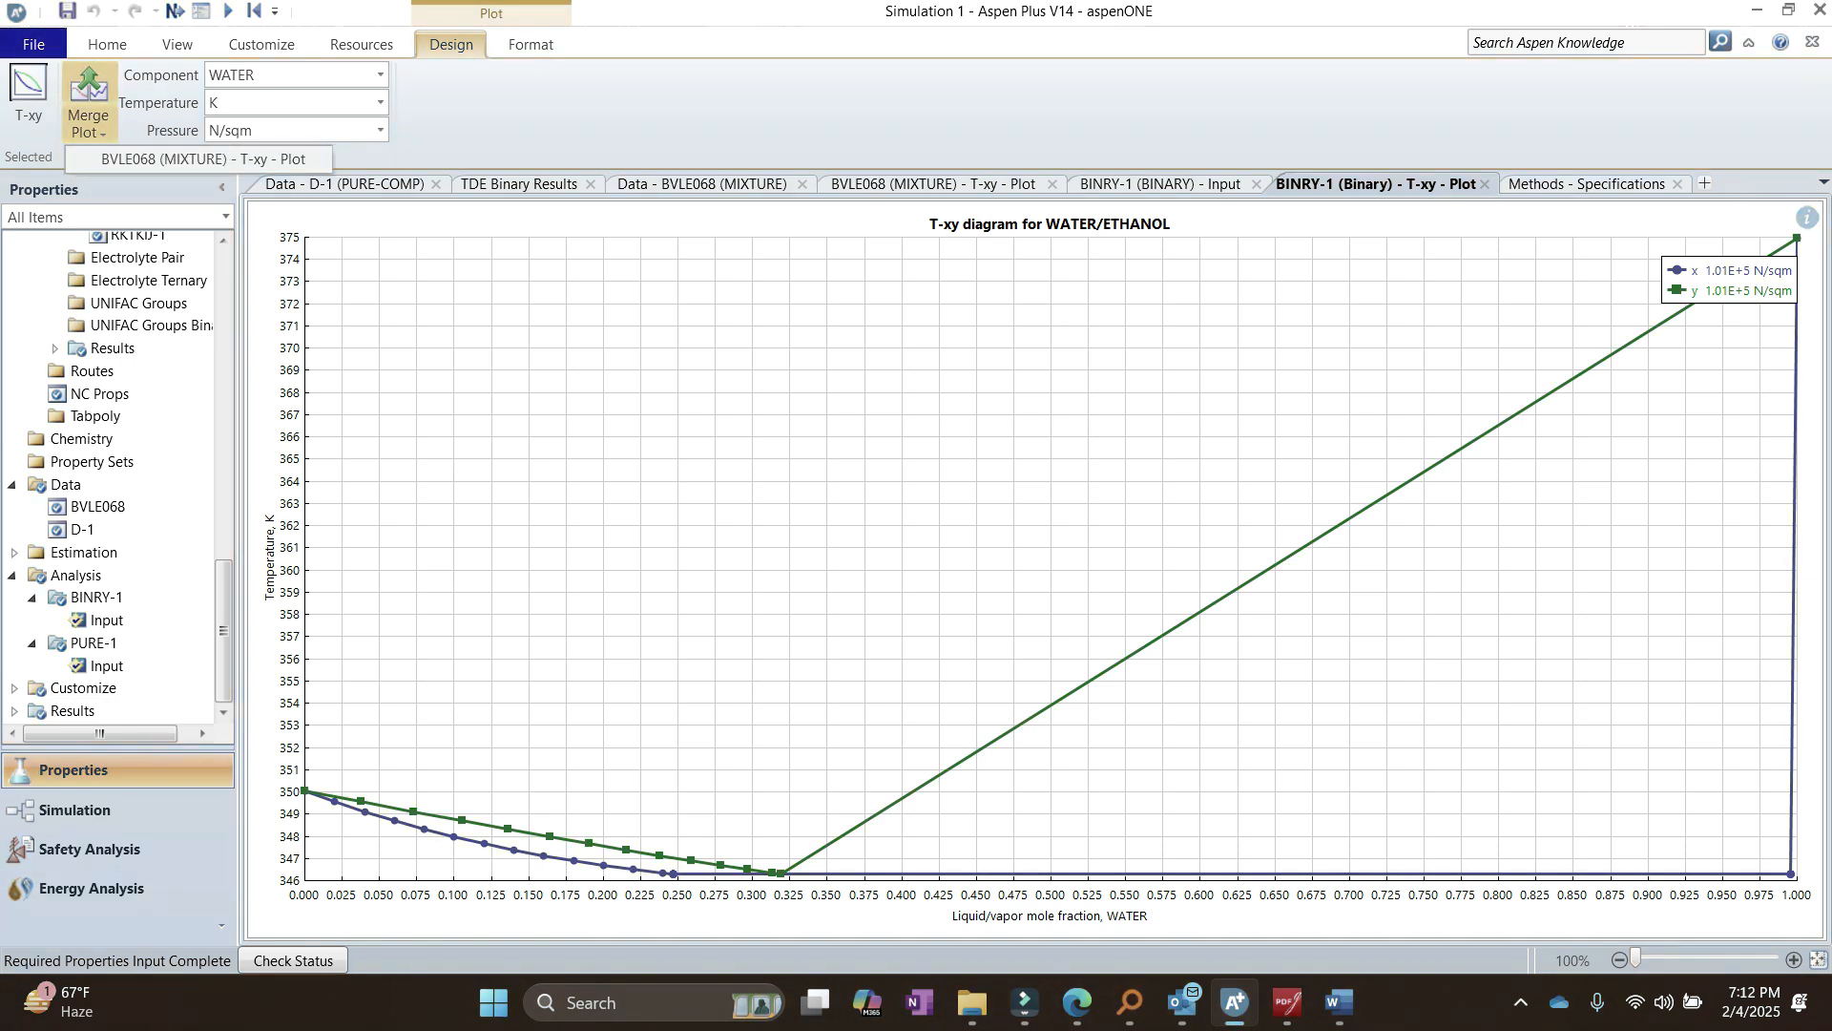
{"action": "left_click", "coordinate": [203, 159]}
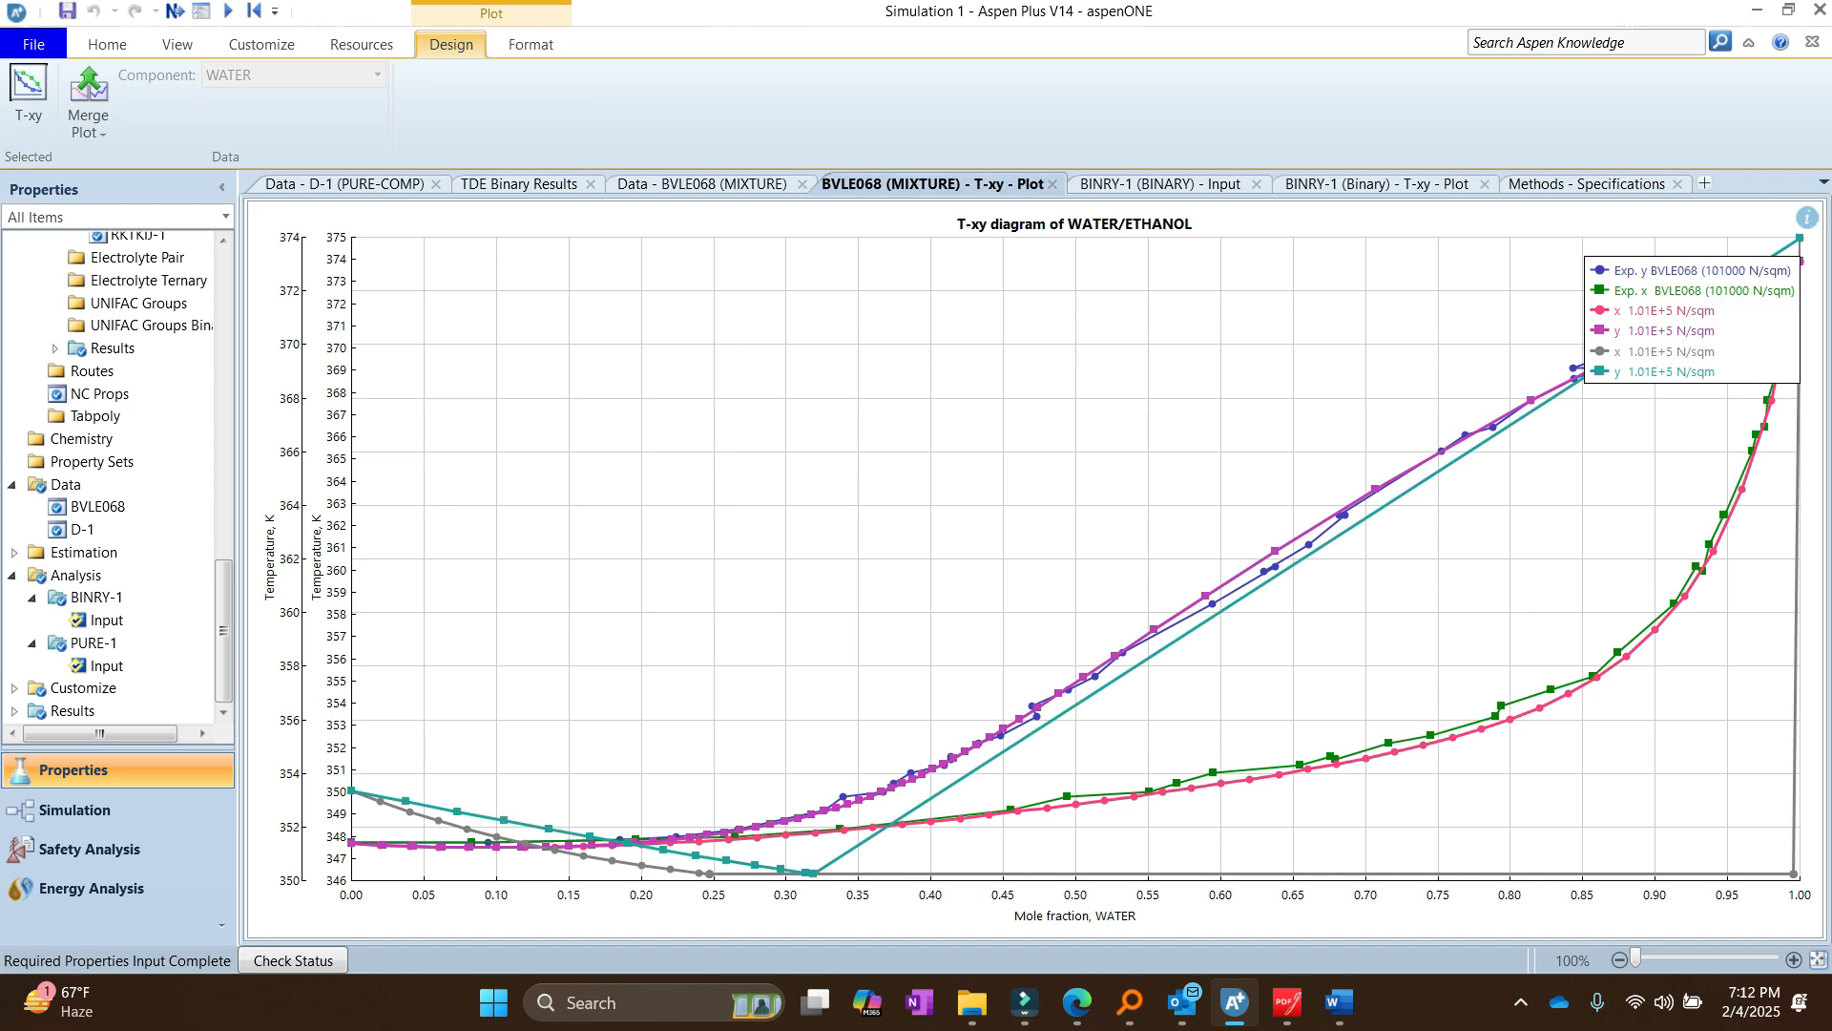
{"action": "right_click", "coordinate": [560, 370]}
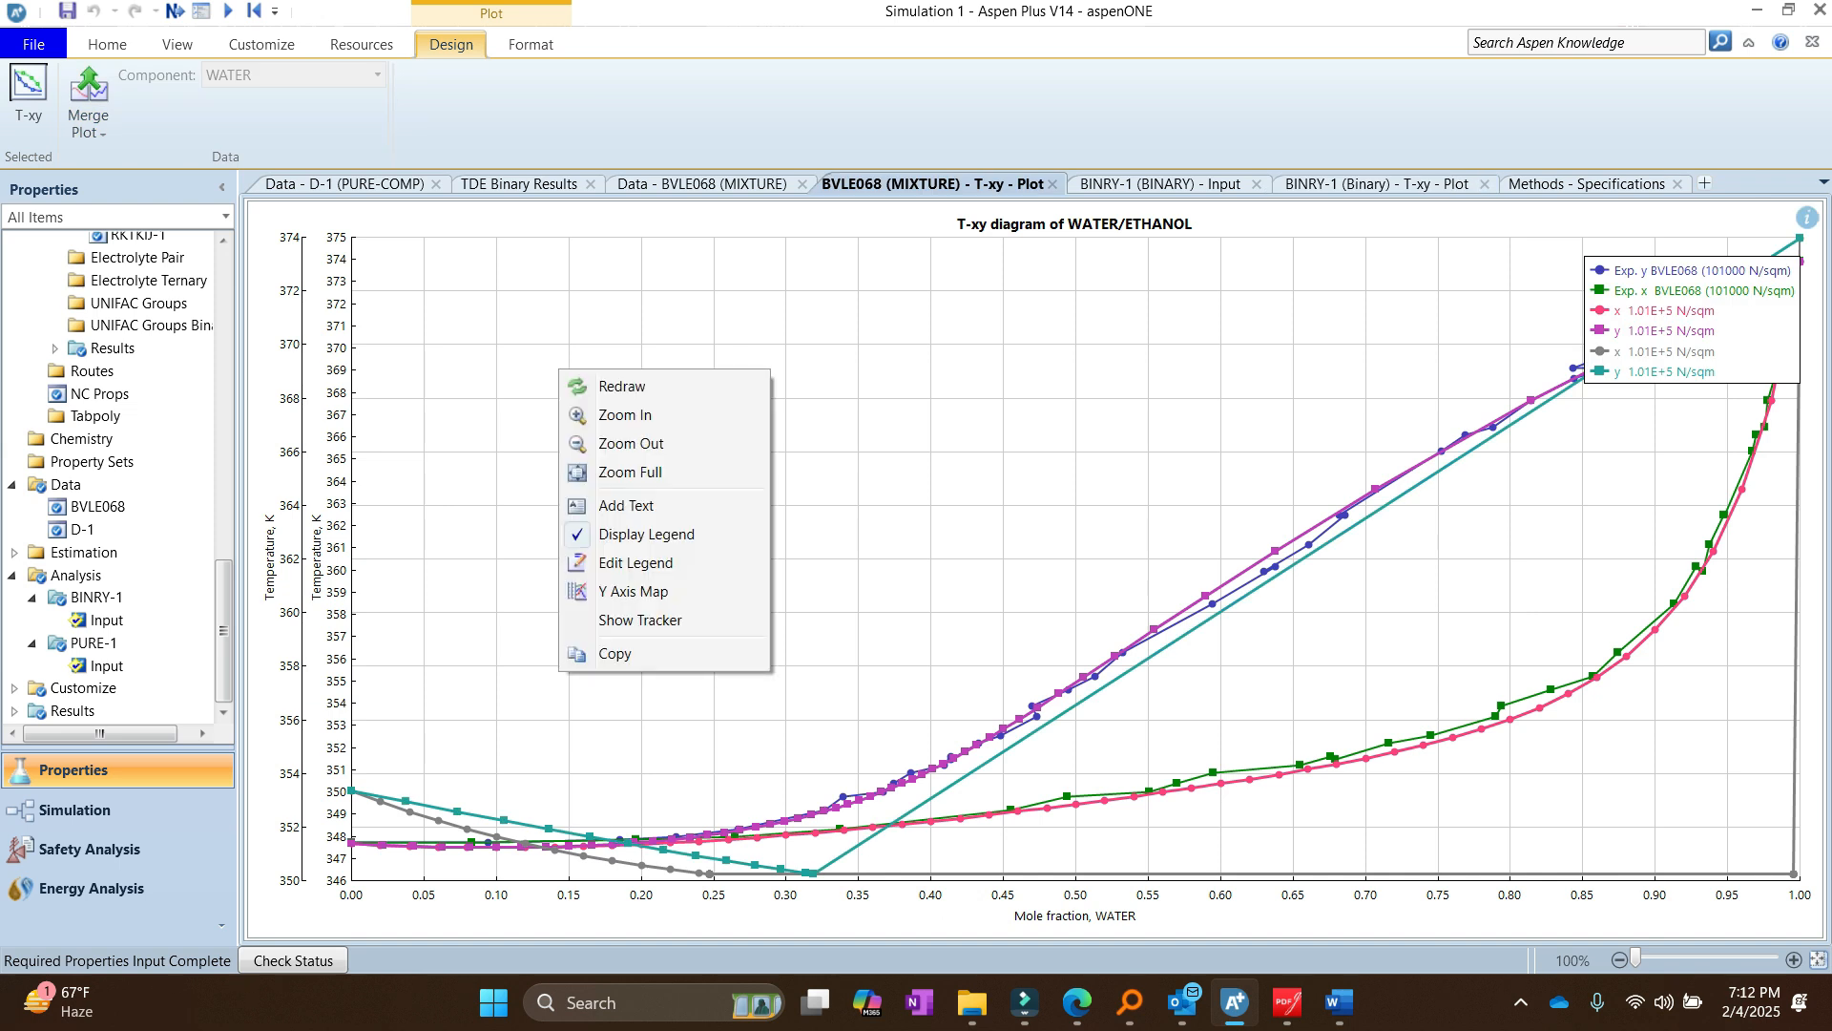
{"action": "left_click", "coordinate": [633, 591]}
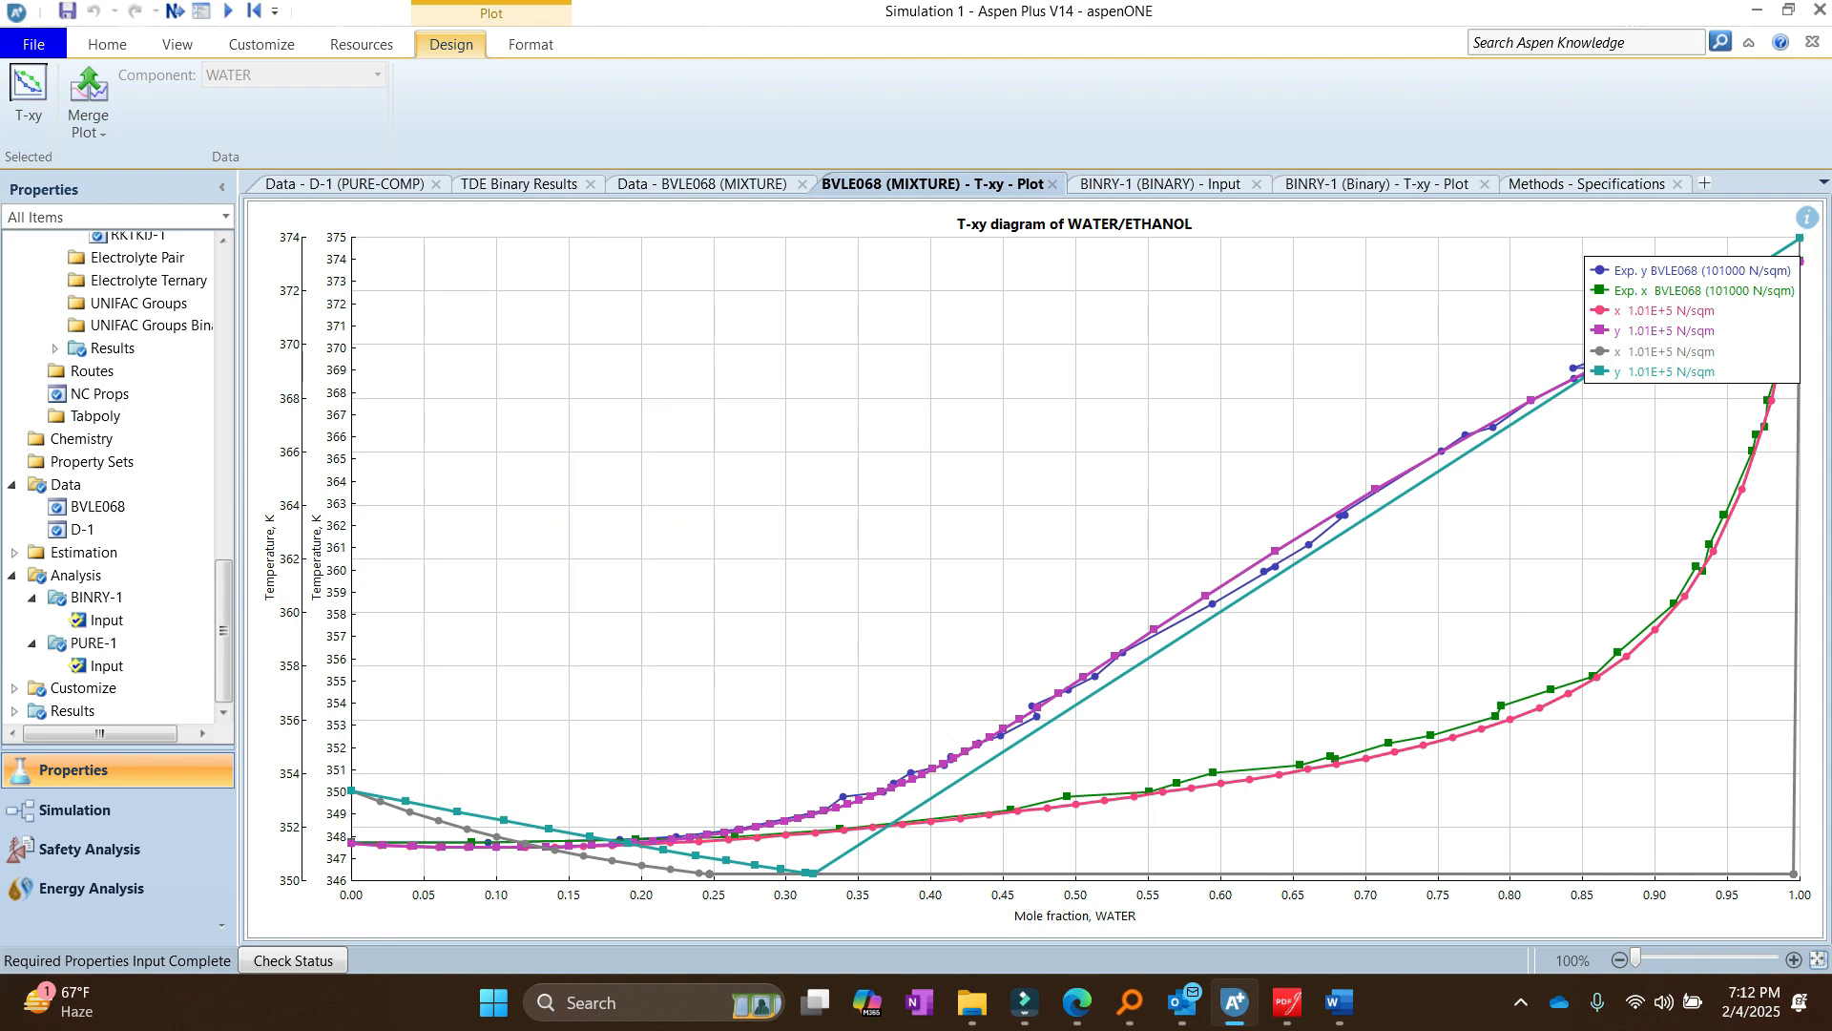